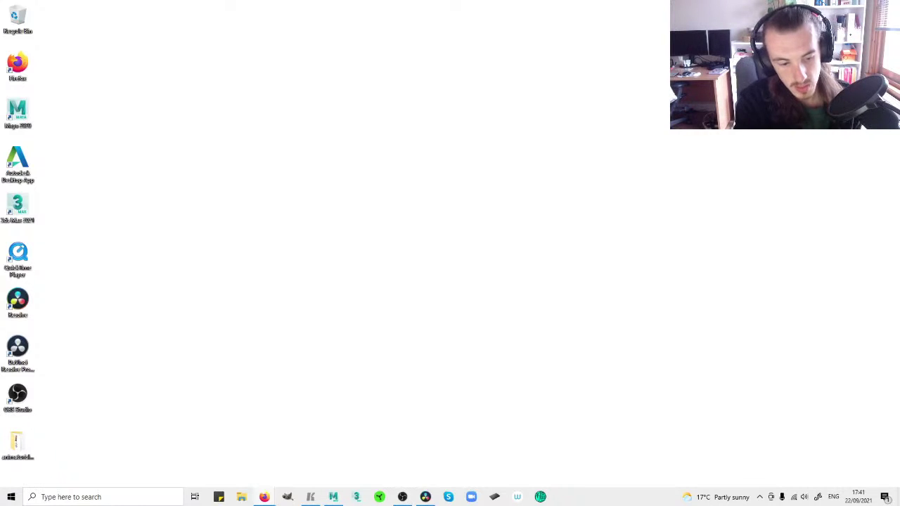
# Raise the computer's audio volume.
pyautogui.press('XF86AudioRaiseVolume')
pyautogui.press('XF86AudioRaiseVolume')
pyautogui.press('XF86AudioRaiseVolume')
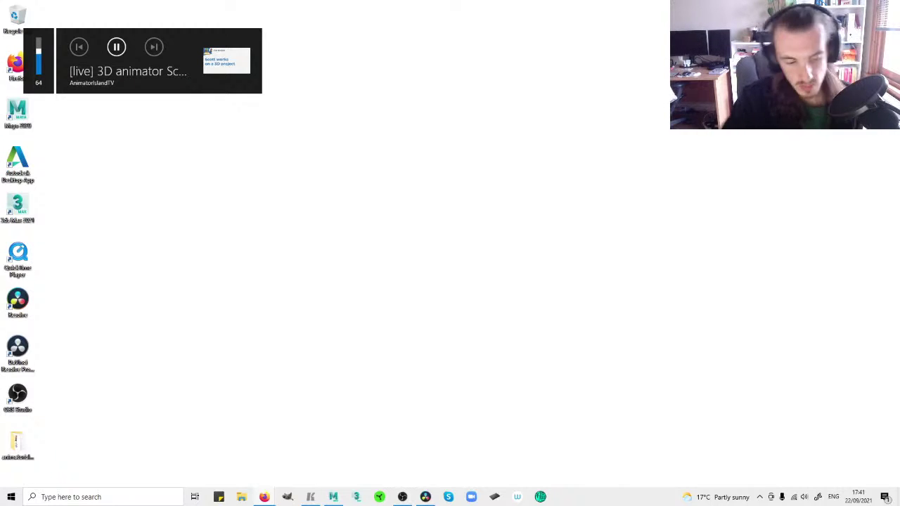
pyautogui.press('XF86AudioRaiseVolume')
pyautogui.press('XF86AudioRaiseVolume')
pyautogui.press('XF86AudioRaiseVolume')
pyautogui.press('XF86AudioRaiseVolume')
pyautogui.press('XF86AudioRaiseVolume')
pyautogui.press('XF86AudioRaiseVolume')
pyautogui.press('XF86AudioRaiseVolume')
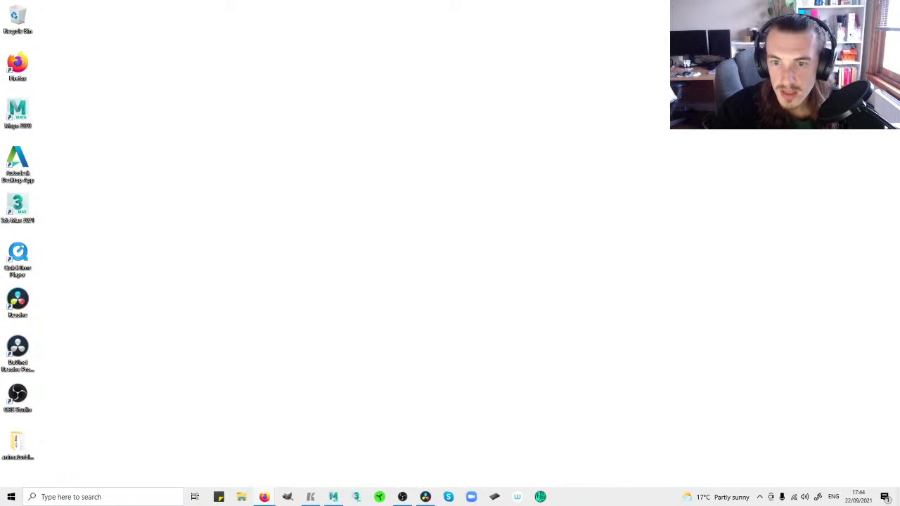
# Switch to the video player showing flyingkick_reference.mp4 and reposition its window on the desktop.
pyautogui.click(312, 497)
pyautogui.moveTo(417, 43); pyautogui.dragTo(491, 33)
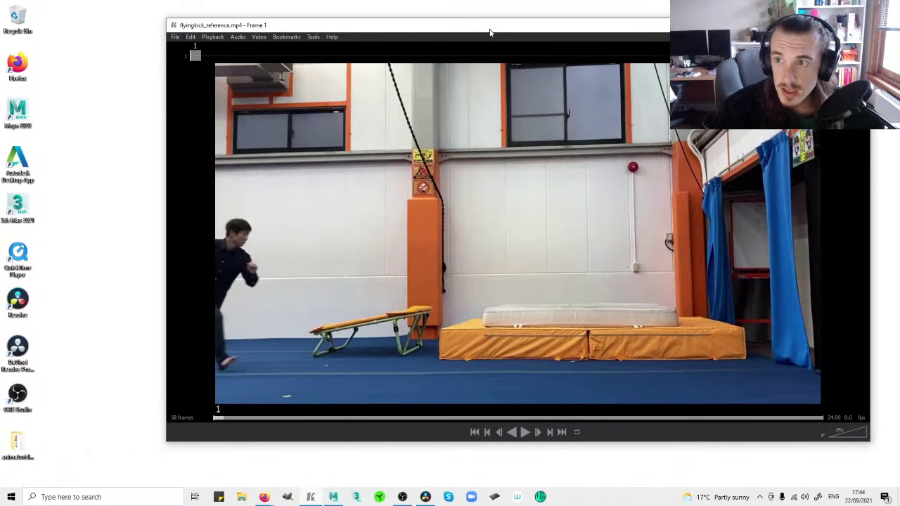
pyautogui.moveTo(168, 19); pyautogui.dragTo(287, 34)
pyautogui.moveTo(422, 45); pyautogui.dragTo(435, 24)
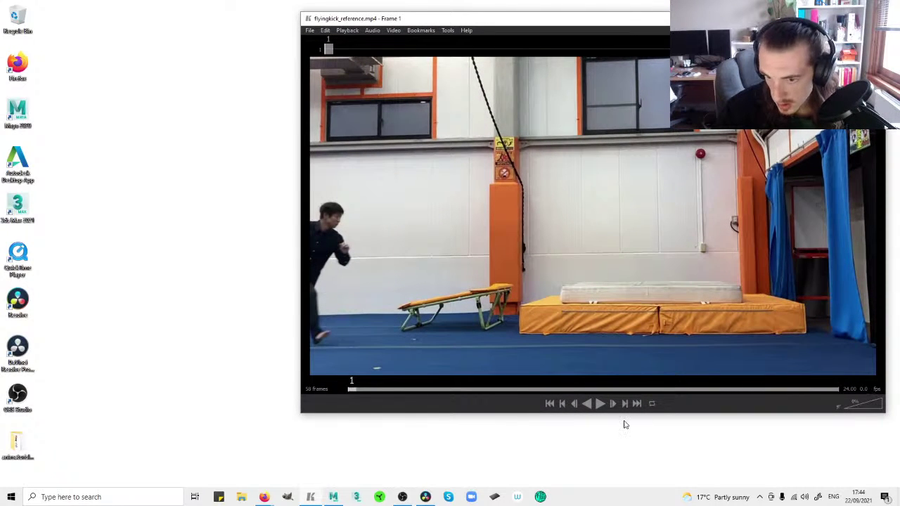
# Play the flying kick reference through to frame 35, pause it, and scrub back to frame 1.
pyautogui.click(600, 404)
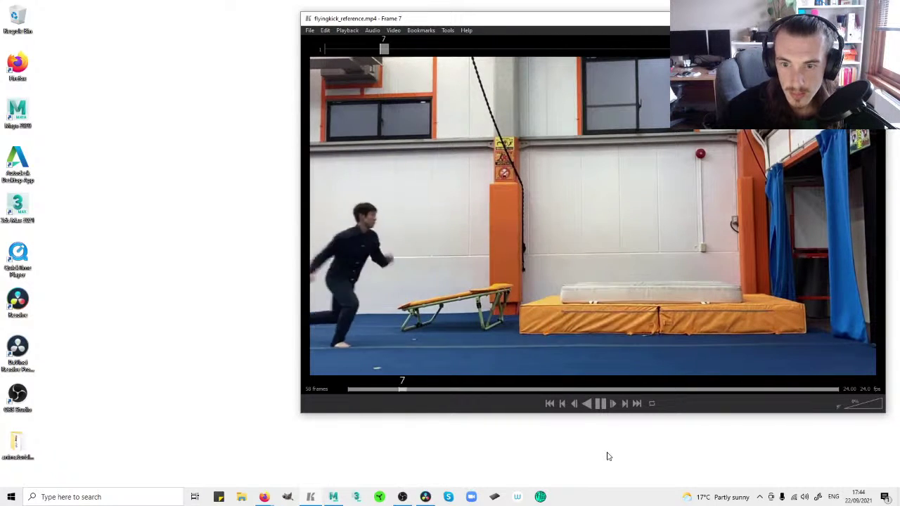
pyautogui.click(600, 404)
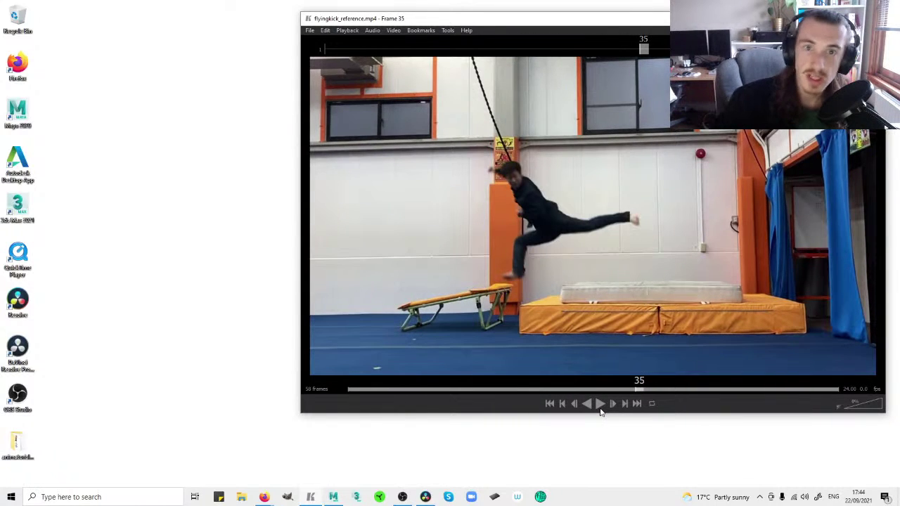
pyautogui.moveTo(644, 50)
pyautogui.mouseDown()
pyautogui.moveTo(300, 63)
pyautogui.moveTo(434, 45)
pyautogui.moveTo(872, 47)
pyautogui.moveTo(598, 45)
pyautogui.moveTo(287, 81)
pyautogui.mouseUp()
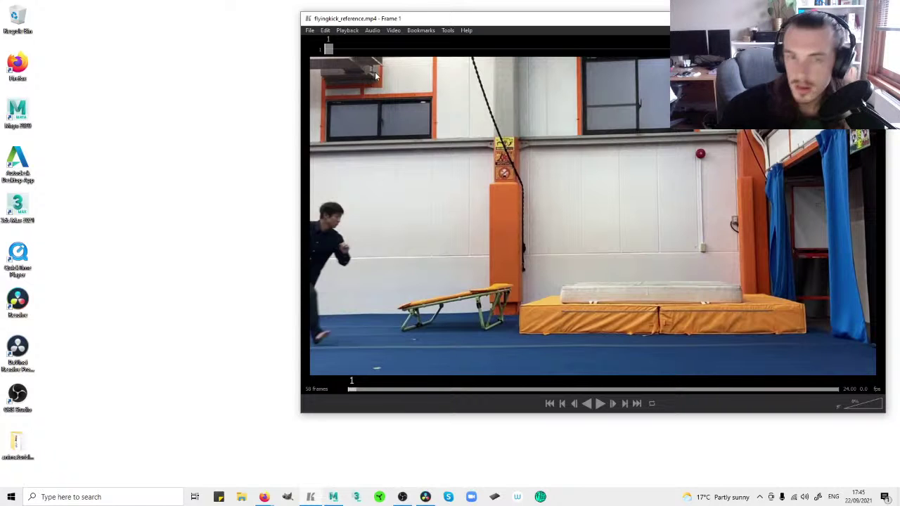
pyautogui.moveTo(334, 49)
pyautogui.mouseDown()
pyautogui.moveTo(461, 36)
pyautogui.moveTo(306, 55)
pyautogui.moveTo(587, 32)
pyautogui.moveTo(556, 36)
pyautogui.moveTo(835, 39)
pyautogui.moveTo(294, 66)
pyautogui.mouseUp()
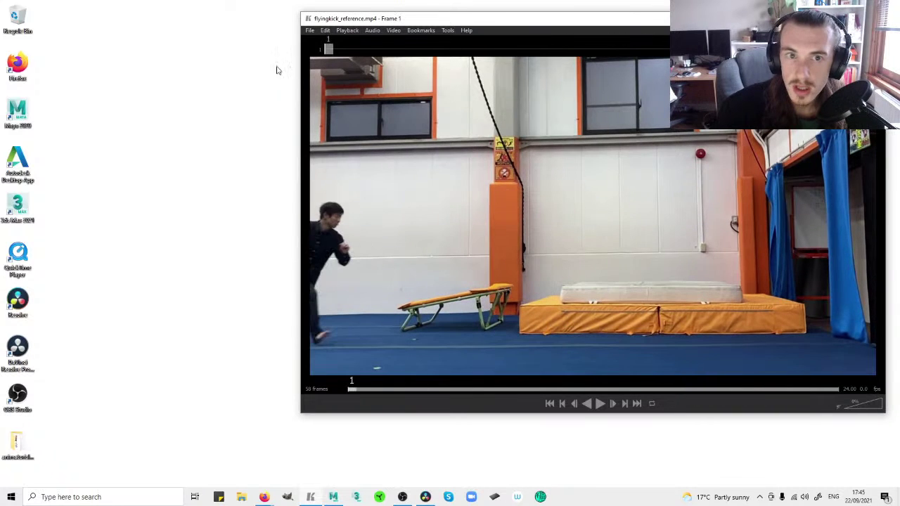
# Replay the flying kick reference, scrub back through its opening run frames, and minimize the player.
pyautogui.click(599, 404)
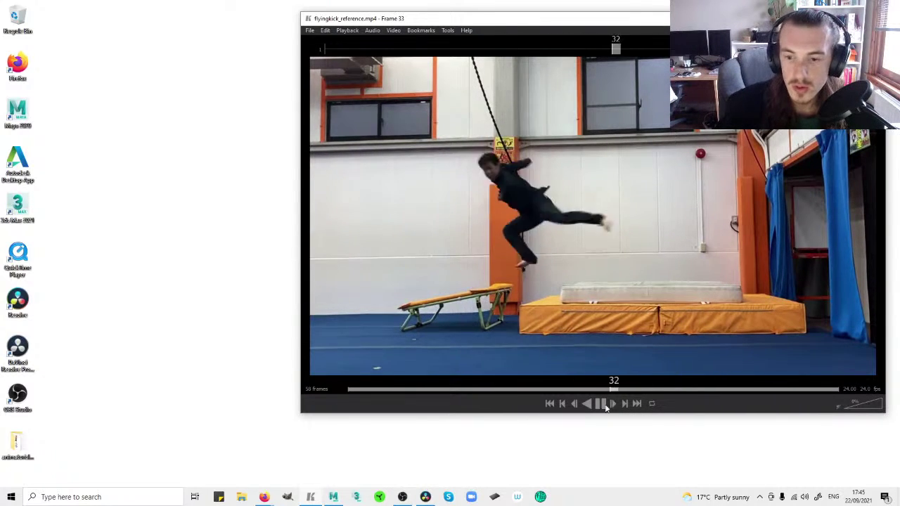
pyautogui.press('space')
pyautogui.moveTo(620, 47)
pyautogui.mouseDown()
pyautogui.moveTo(321, 48)
pyautogui.moveTo(376, 47)
pyautogui.moveTo(368, 48)
pyautogui.mouseUp()
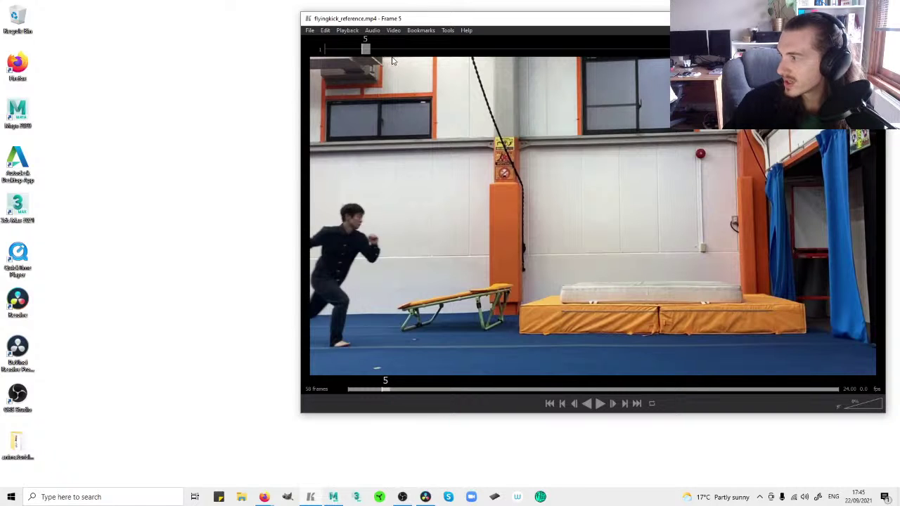
pyautogui.click(343, 52)
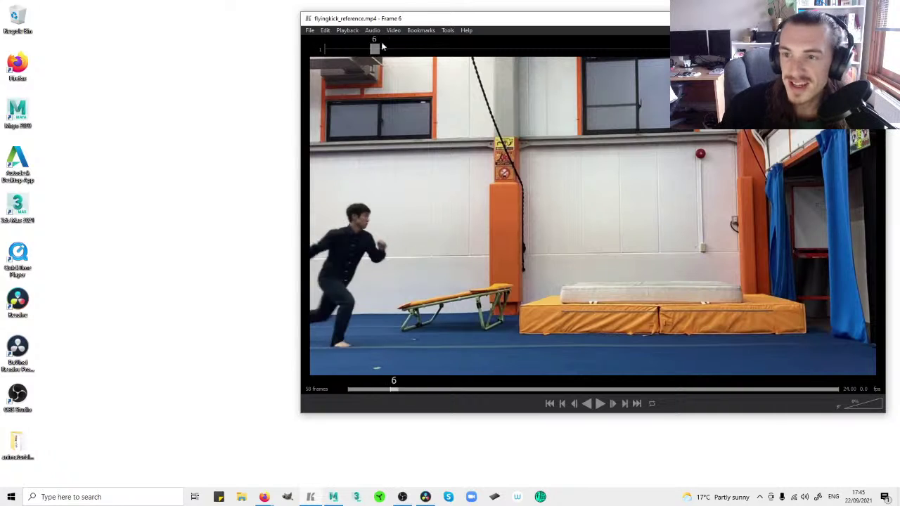
pyautogui.moveTo(531, 50); pyautogui.dragTo(328, 54)
pyautogui.click(831, 18)
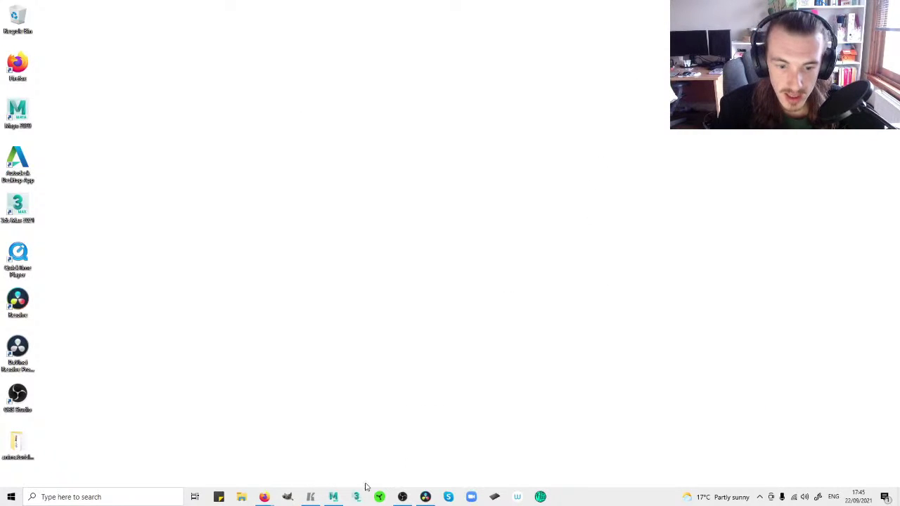
# Switch to Maya and make the jack_rig:Geo and jack_rig:Ctrls display layers visible.
pyautogui.click(333, 497)
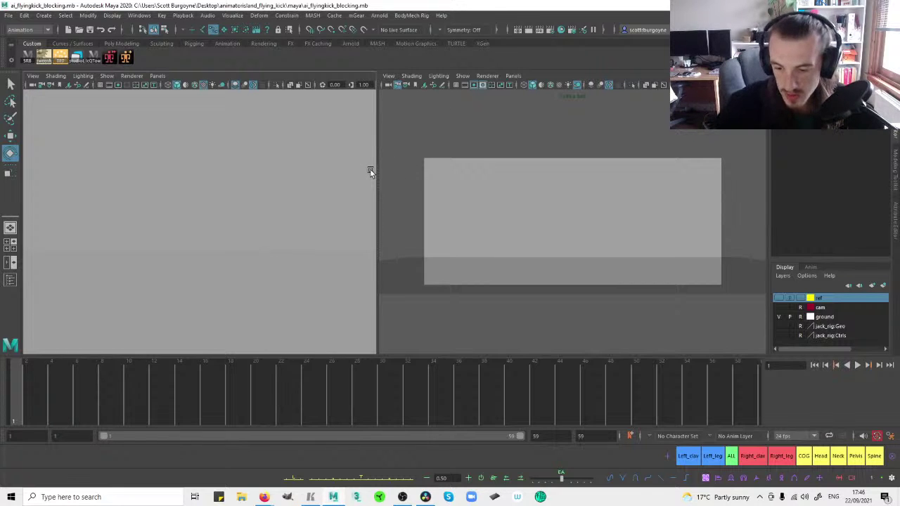
pyautogui.click(452, 188)
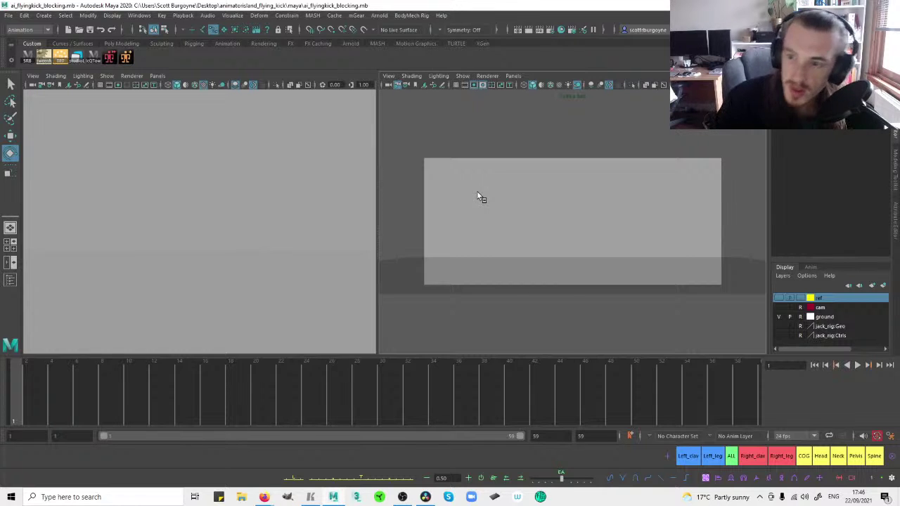
pyautogui.click(779, 327)
pyautogui.click(778, 336)
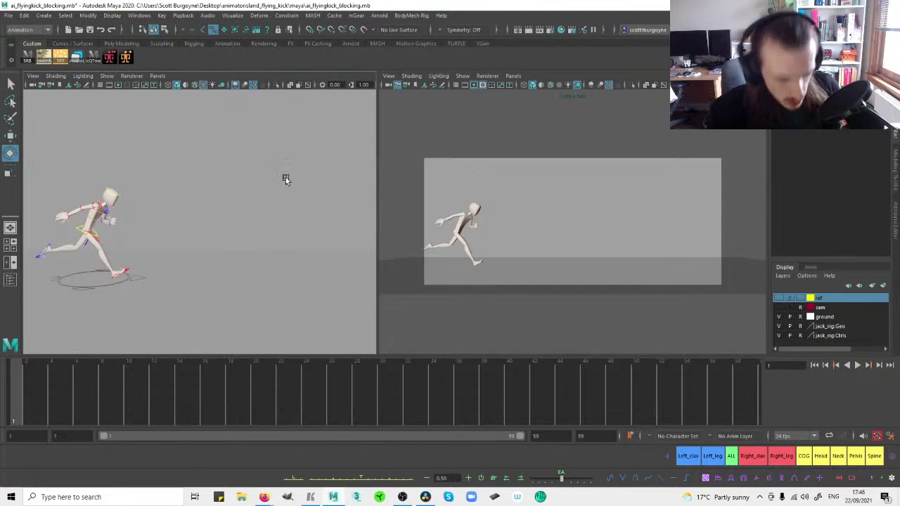
# Examine the running character's pose and rig controls from several angles in an enlarged perspective view.
pyautogui.hotkey('alt', '1')
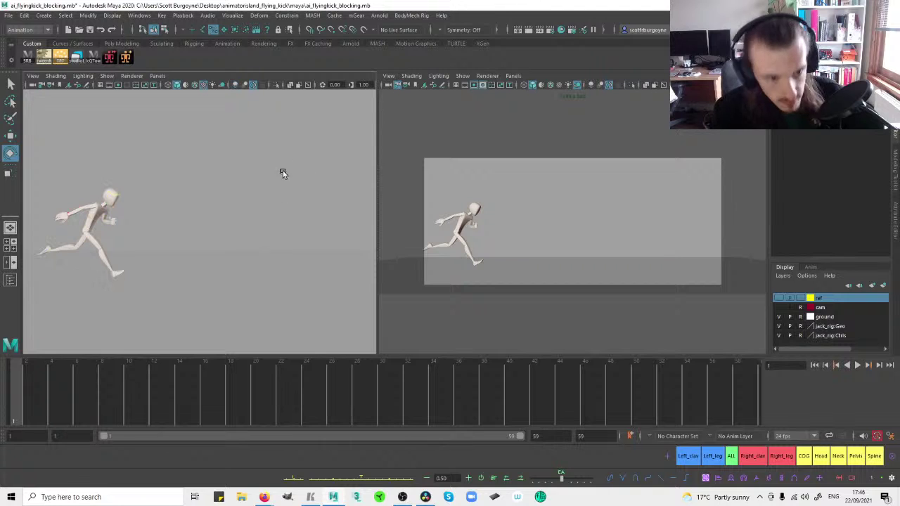
pyautogui.hotkey('ctrl', 'z')
pyautogui.press('space')
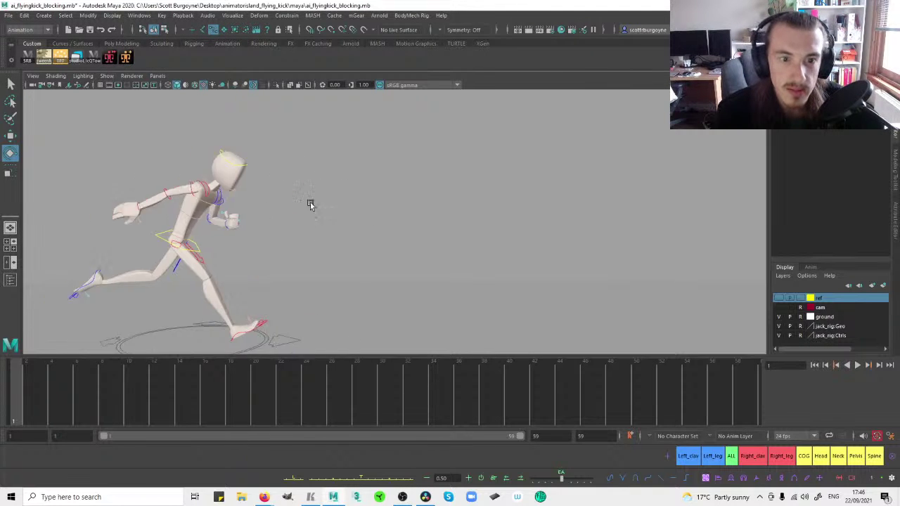
pyautogui.keyDown('alt'); pyautogui.moveTo(272, 212); pyautogui.dragTo(438, 153, button='middle'); pyautogui.keyUp('alt')
pyautogui.keyDown('alt'); pyautogui.moveTo(486, 174); pyautogui.dragTo(435, 176); pyautogui.keyUp('alt')
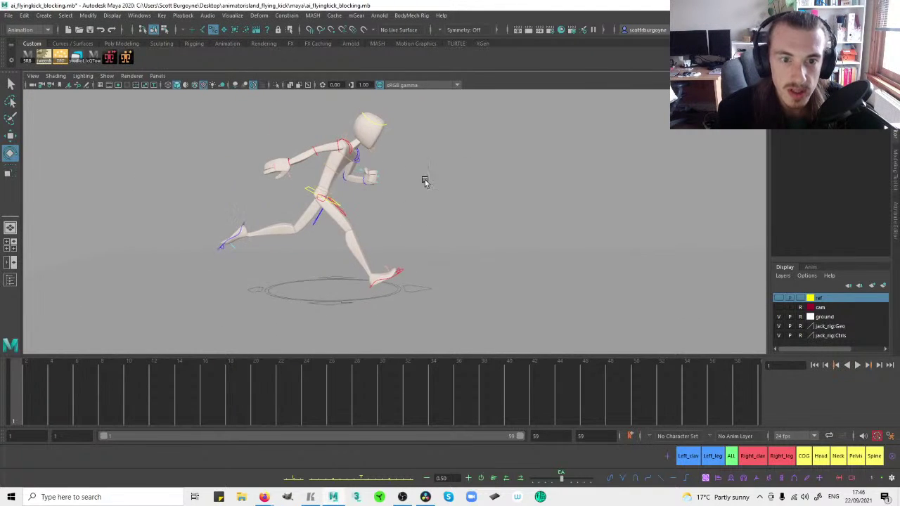
pyautogui.keyDown('alt'); pyautogui.moveTo(435, 176); pyautogui.dragTo(489, 206, button='middle'); pyautogui.keyUp('alt')
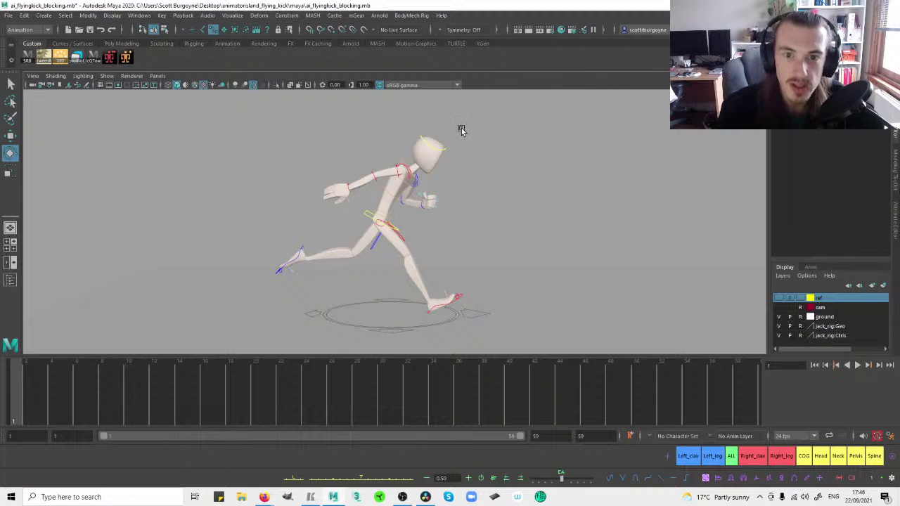
pyautogui.moveTo(464, 132); pyautogui.dragTo(427, 177)
pyautogui.click(556, 164)
pyautogui.moveTo(477, 133); pyautogui.dragTo(426, 182)
pyautogui.click(597, 159)
pyautogui.keyDown('alt'); pyautogui.moveTo(516, 153); pyautogui.dragTo(533, 157); pyautogui.keyUp('alt')
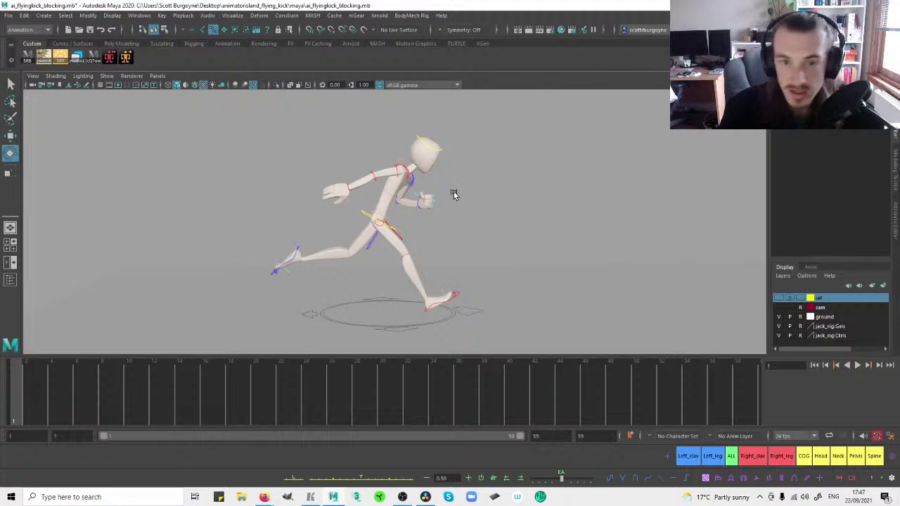
pyautogui.keyDown('alt'); pyautogui.moveTo(454, 203); pyautogui.dragTo(410, 193); pyautogui.keyUp('alt')
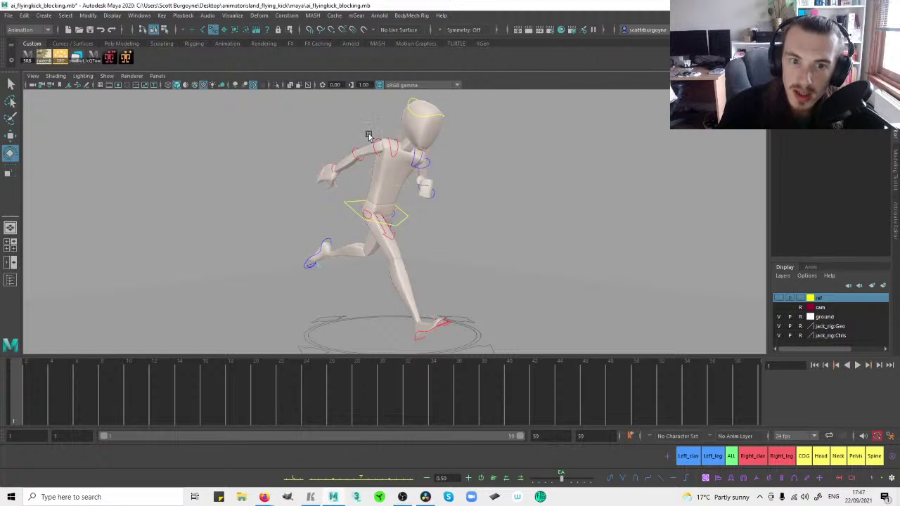
pyautogui.keyDown('alt'); pyautogui.moveTo(359, 165); pyautogui.dragTo(486, 195); pyautogui.keyUp('alt')
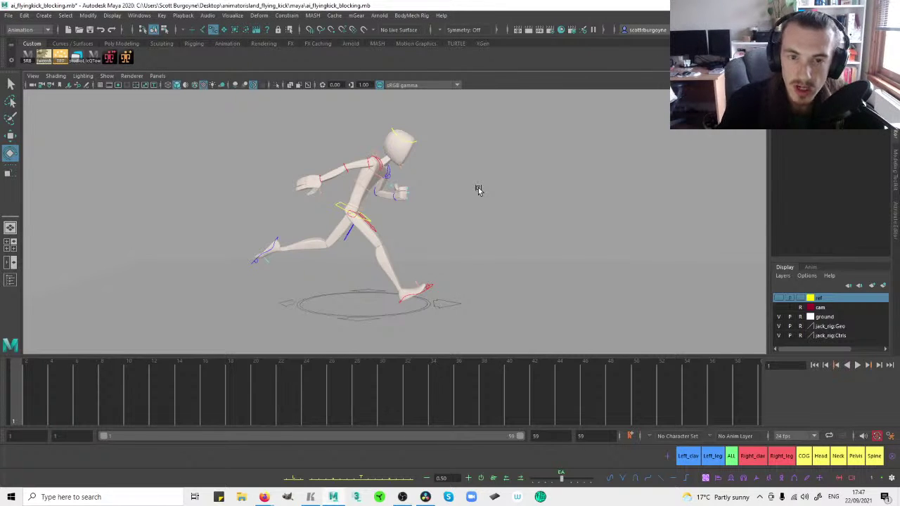
pyautogui.moveTo(216, 113); pyautogui.dragTo(415, 272)
# Return to the side-by-side perspective and camera views and frame the character more closely in perspective.
pyautogui.press('space')
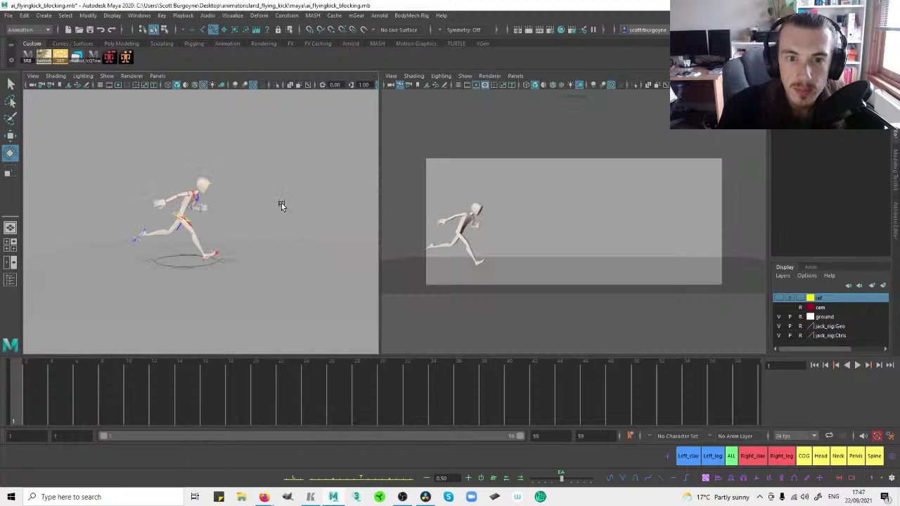
pyautogui.keyDown('alt'); pyautogui.moveTo(236, 201); pyautogui.dragTo(310, 192, button='right'); pyautogui.keyUp('alt')
pyautogui.keyDown('alt'); pyautogui.moveTo(291, 197); pyautogui.dragTo(284, 202); pyautogui.keyUp('alt')
pyautogui.keyDown('alt'); pyautogui.moveTo(254, 205); pyautogui.dragTo(275, 185, button='right'); pyautogui.keyUp('alt')
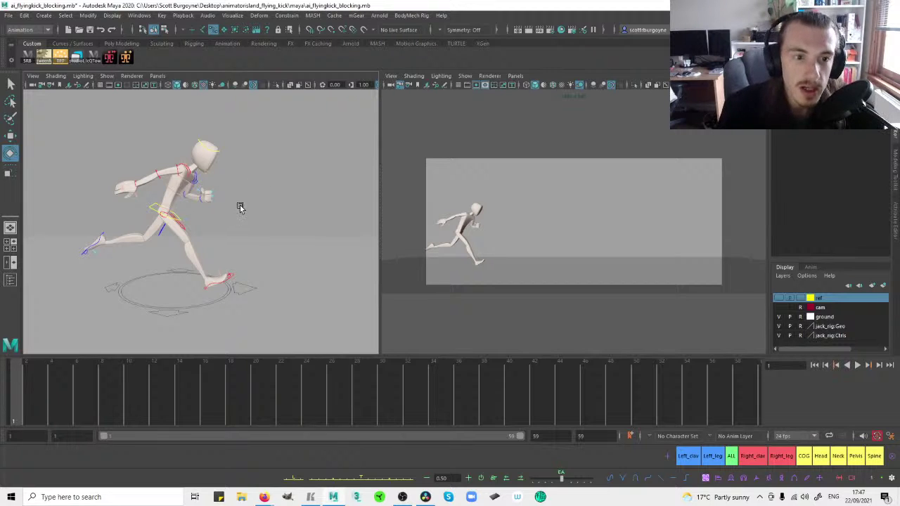
# Make the ref and cam display layers visible and maximize the shot camera view.
pyautogui.click(778, 297)
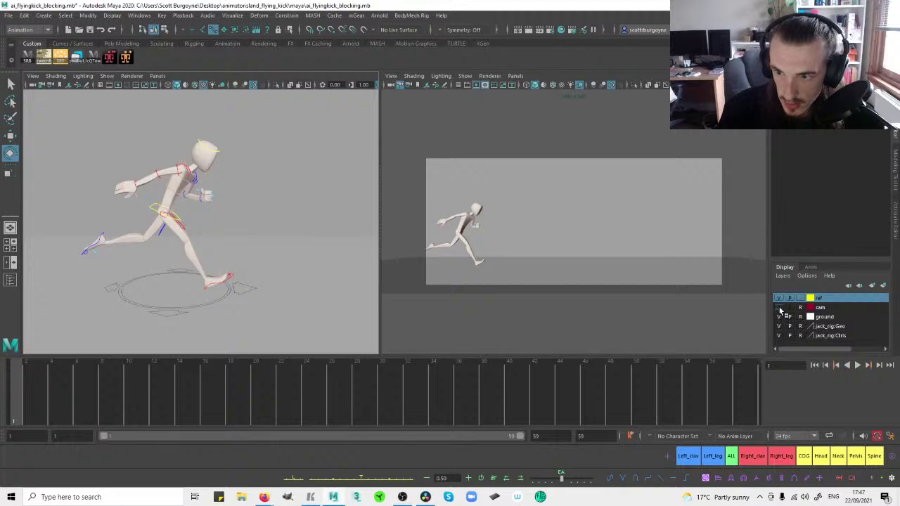
pyautogui.click(779, 308)
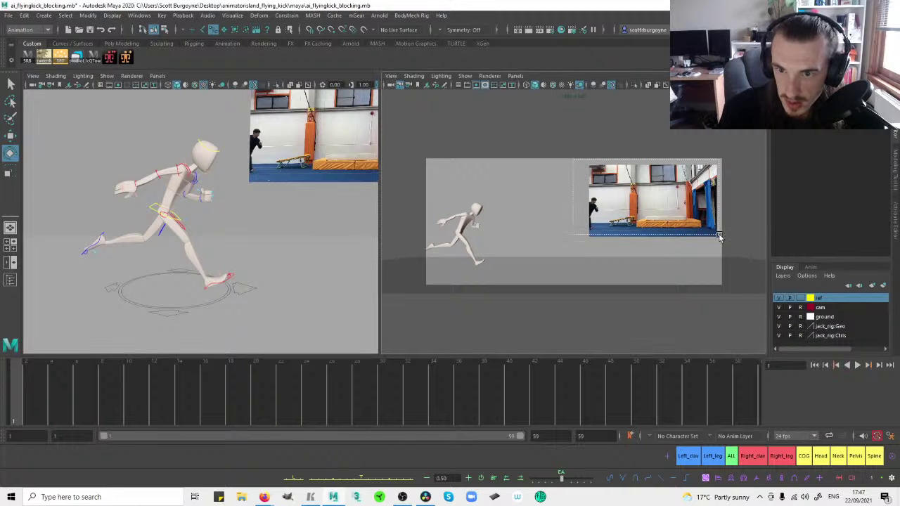
pyautogui.press('space')
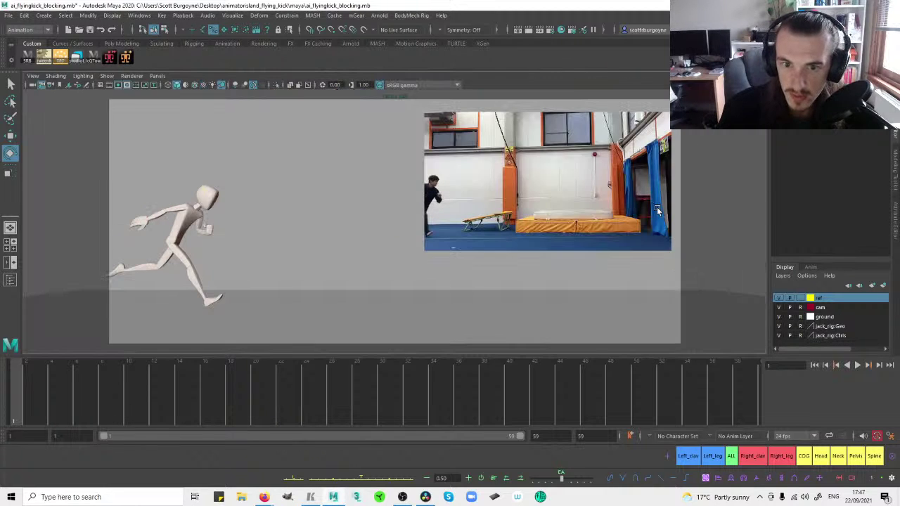
# Play the reference footage in the shot camera view and return the timeline to frame 1.
pyautogui.hotkey('alt', 'v')
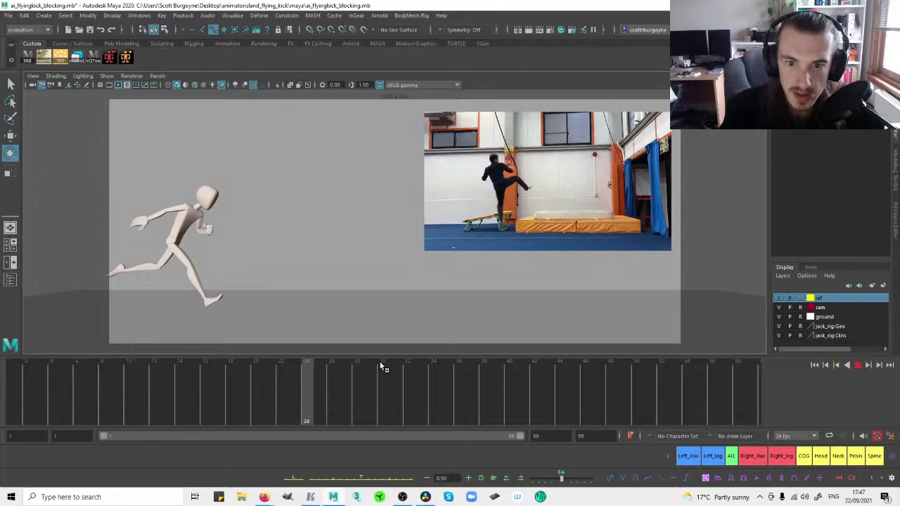
pyautogui.click(16, 378)
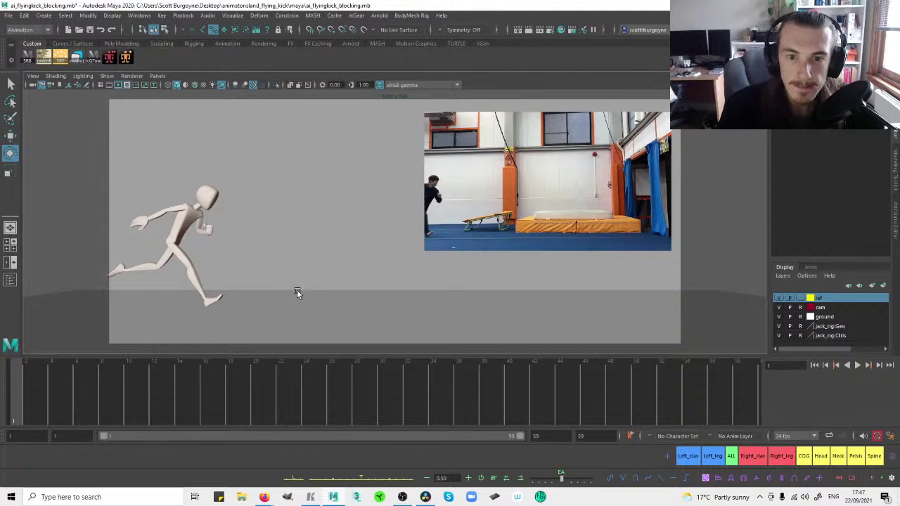
pyautogui.moveTo(197, 393)
pyautogui.mouseDown()
pyautogui.moveTo(250, 391)
pyautogui.moveTo(4, 389)
pyautogui.moveTo(3, 372)
pyautogui.mouseUp()
# Enable all object types in the selection mask and select the flyingkick_reference image plane.
pyautogui.click(185, 31)
pyautogui.click(198, 34)
pyautogui.click(432, 144)
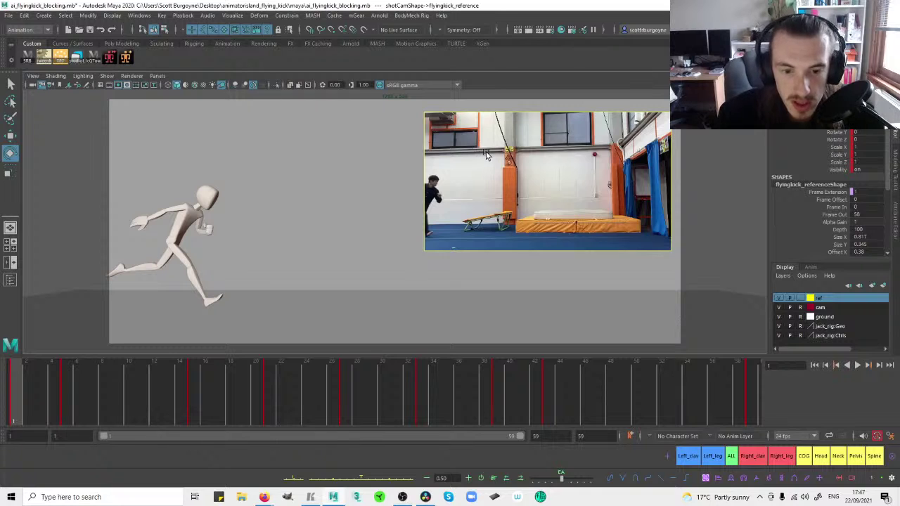
# Review the image plane's keyed reference poses at frames 27, 33 and 21, and return to frame 1.
pyautogui.click(348, 394)
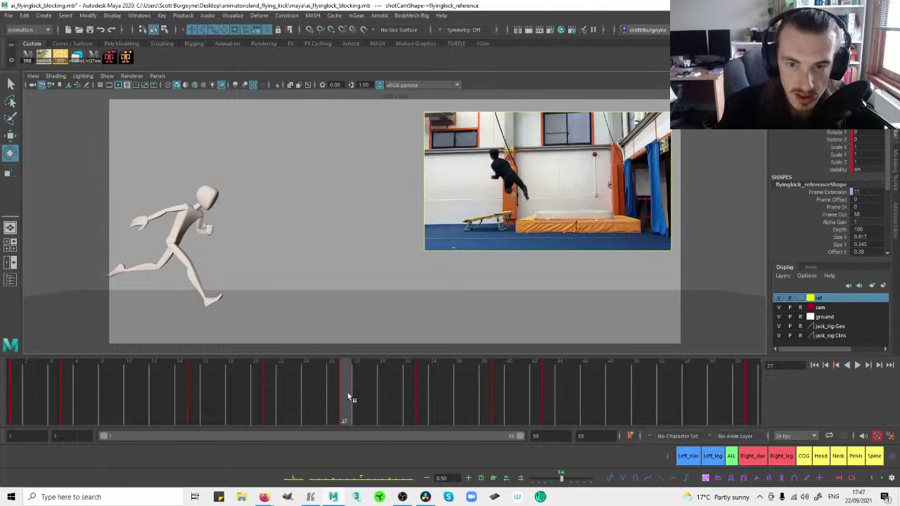
pyautogui.click(416, 391)
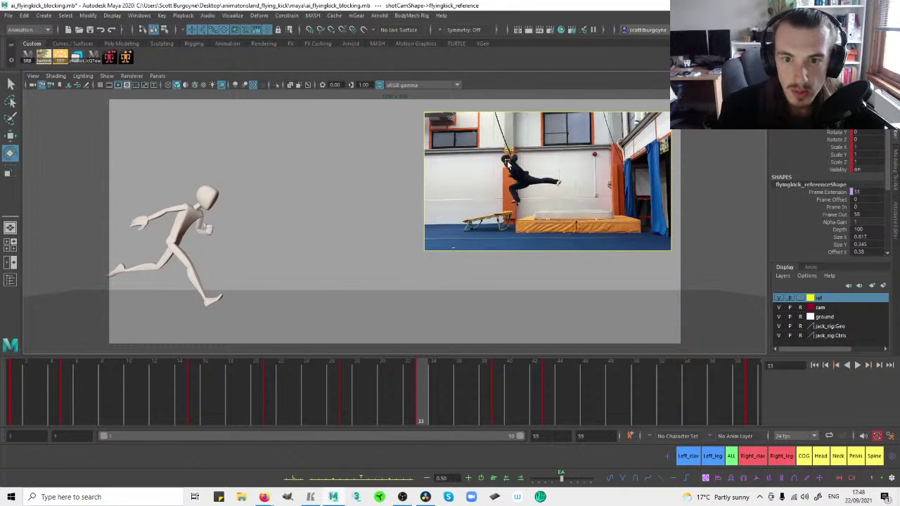
pyautogui.moveTo(301, 406); pyautogui.dragTo(272, 396)
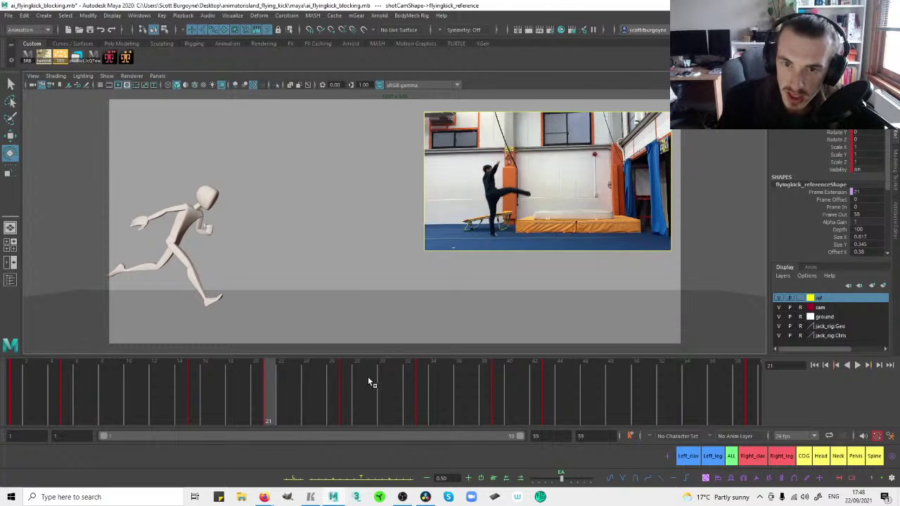
pyautogui.moveTo(159, 405); pyautogui.dragTo(15, 396)
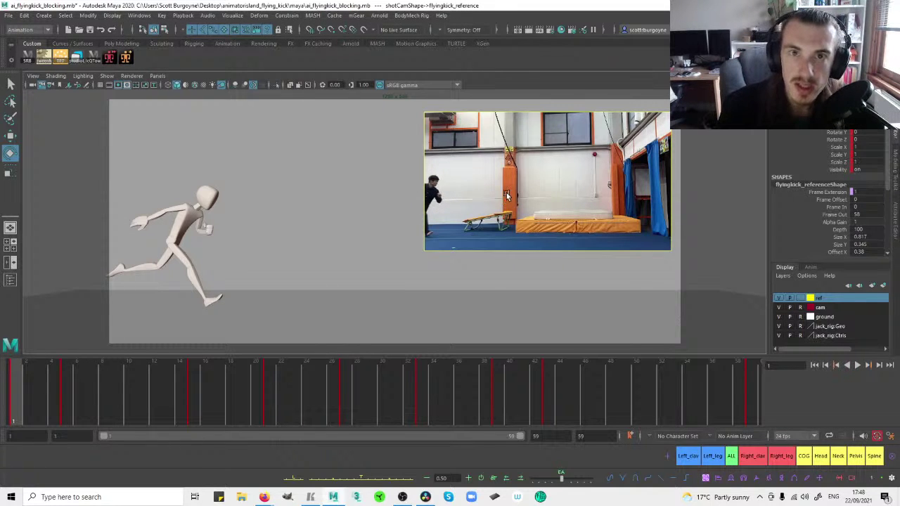
# Deselect the reference image plane, turn off all selection masks, and re-enable curves and surfaces.
pyautogui.click(371, 152)
pyautogui.click(184, 30)
pyautogui.click(193, 44)
pyautogui.click(214, 30)
pyautogui.click(224, 31)
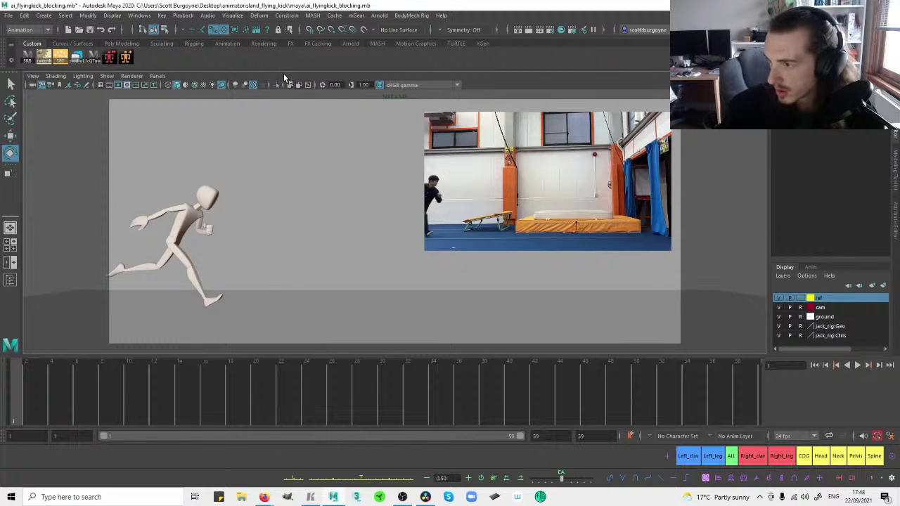
# Return to the two-pane layout showing the perspective view beside the shot camera view.
pyautogui.press('space')
pyautogui.keyDown('alt'); pyautogui.moveTo(222, 191); pyautogui.dragTo(280, 179); pyautogui.keyUp('alt')
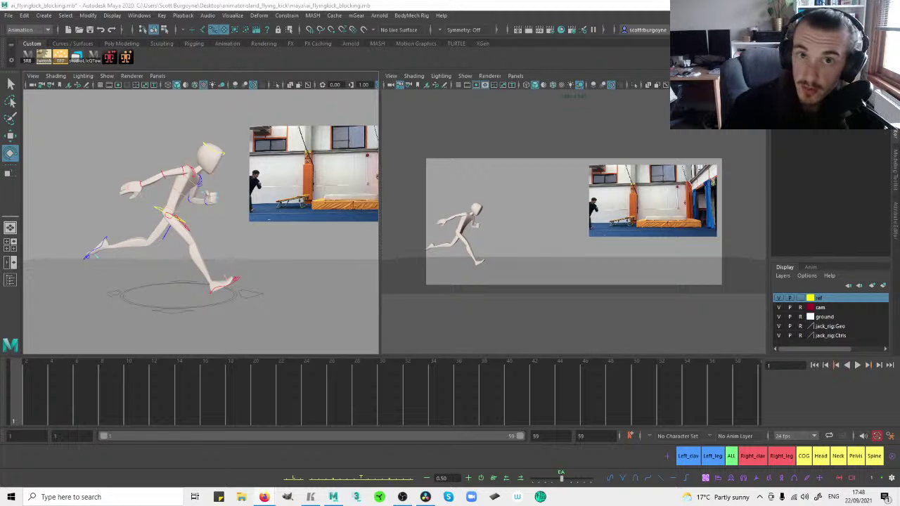
# Switch to the browser's Body Mechanics Rigs - Mega Pack page and choose to remove the volume license.
pyautogui.moveTo(899, 16); pyautogui.dragTo(486, 0)
pyautogui.scroll(-3, 565, 217)
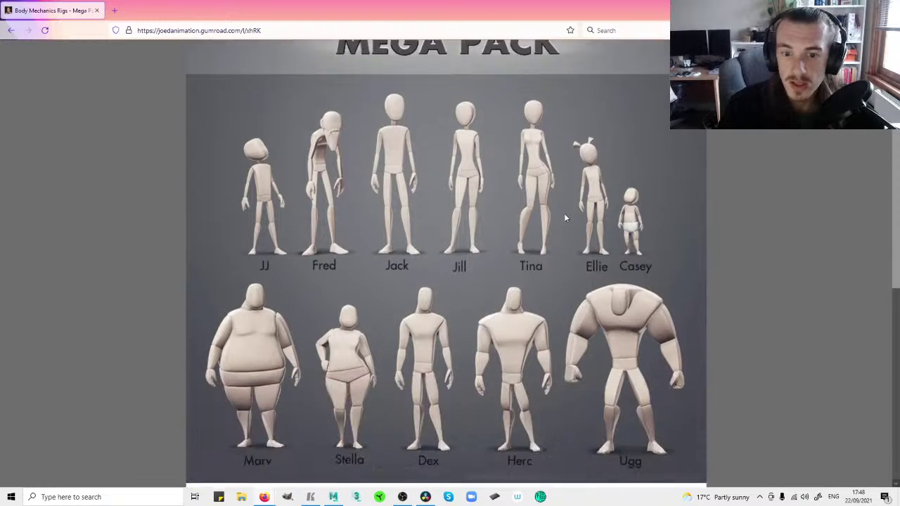
pyautogui.scroll(-5, 564, 213)
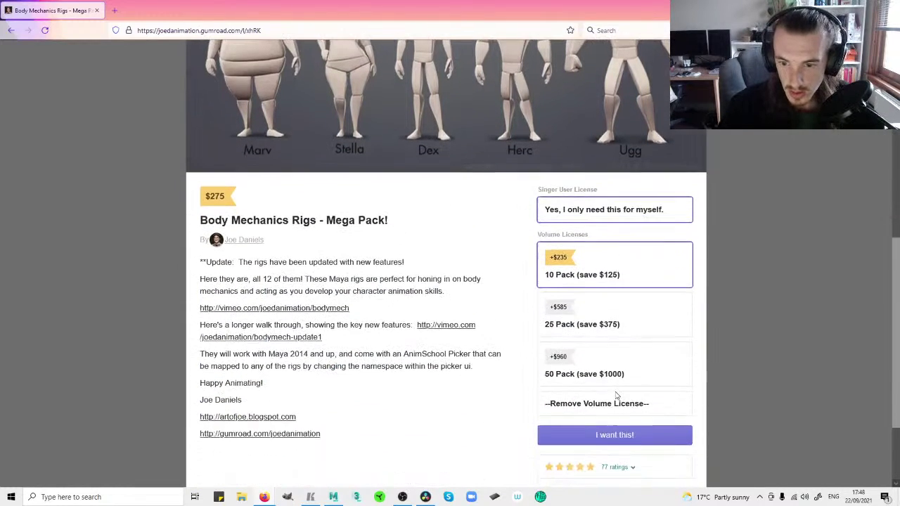
pyautogui.click(616, 399)
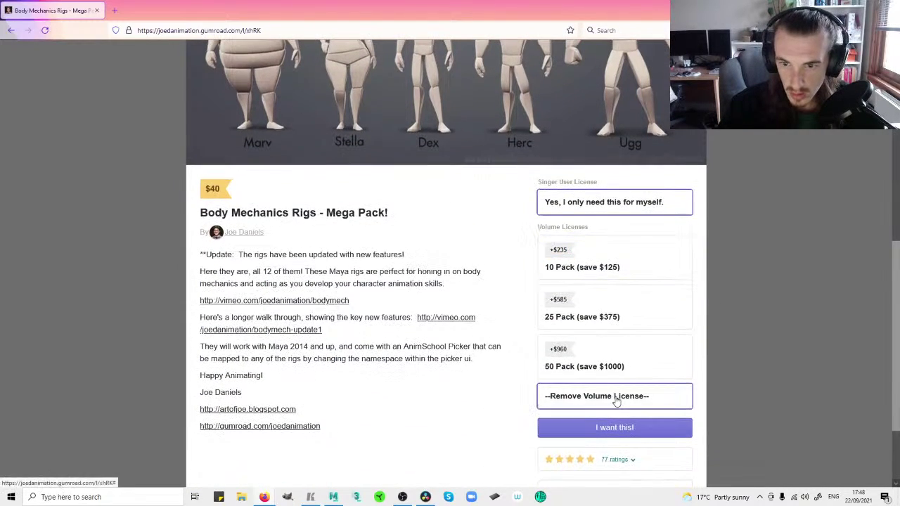
# Review the Mega Pack's character lineup and product description, and return to Maya.
pyautogui.scroll(3, 404, 320)
pyautogui.scroll(3, 405, 321)
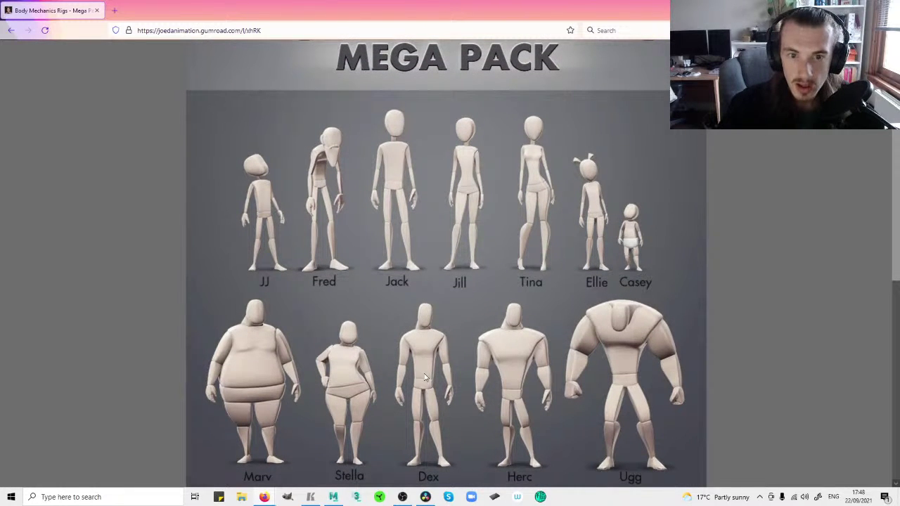
pyautogui.scroll(-1, 424, 378)
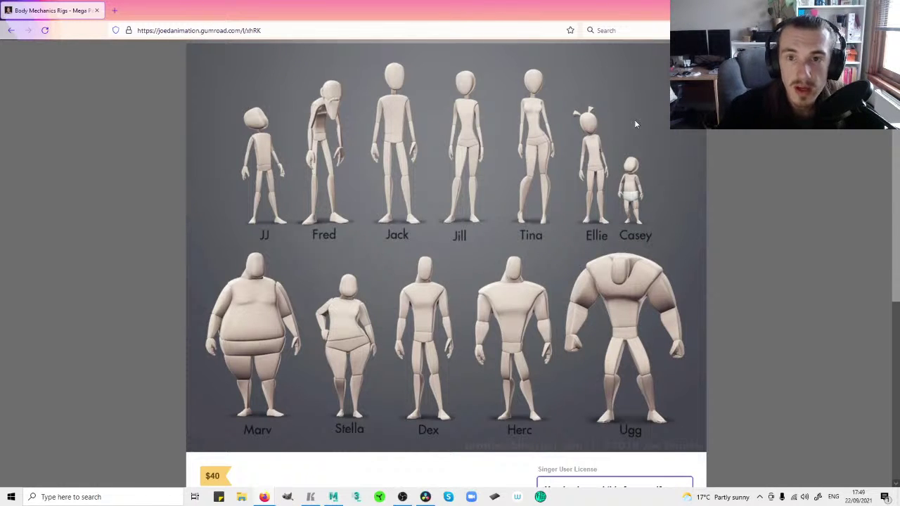
pyautogui.scroll(-3, 635, 136)
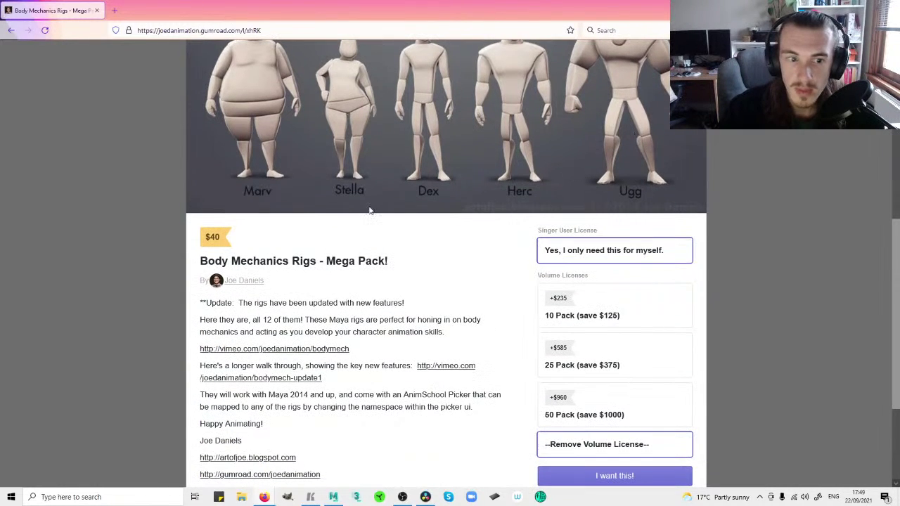
pyautogui.scroll(3, 370, 210)
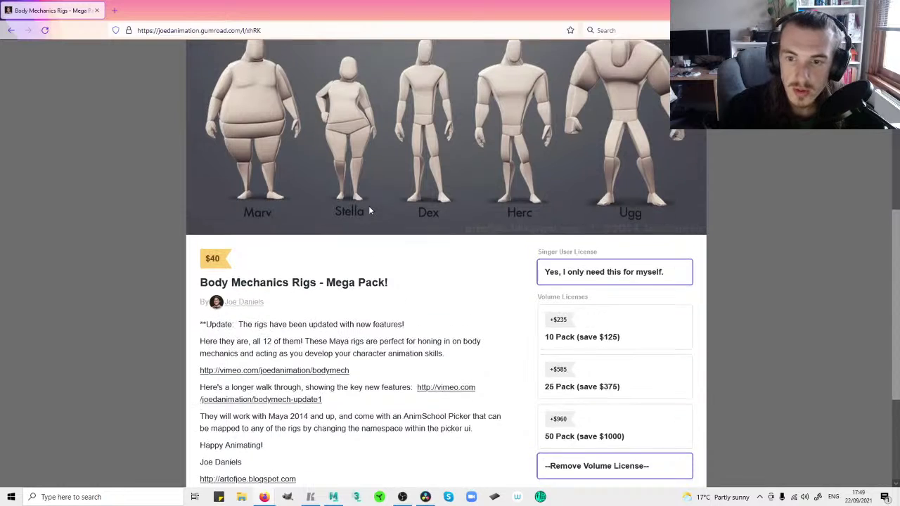
pyautogui.scroll(-1, 370, 210)
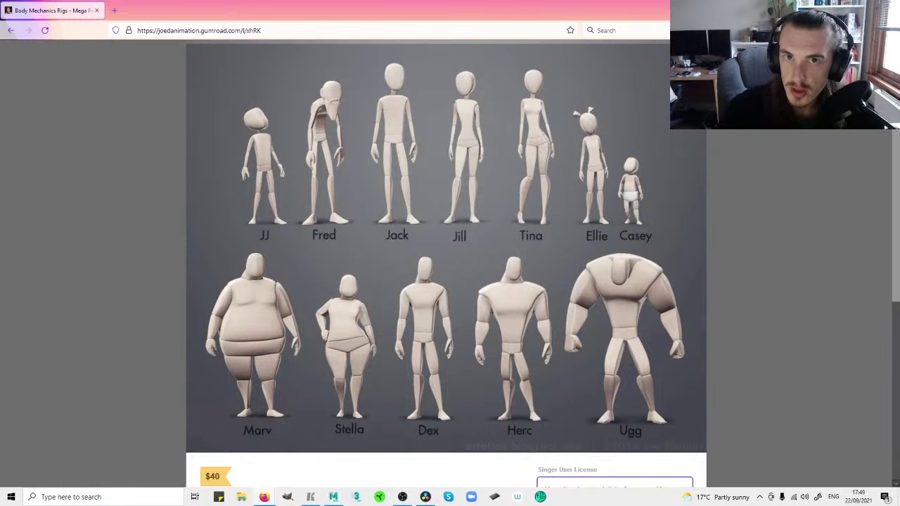
pyautogui.click(846, 10)
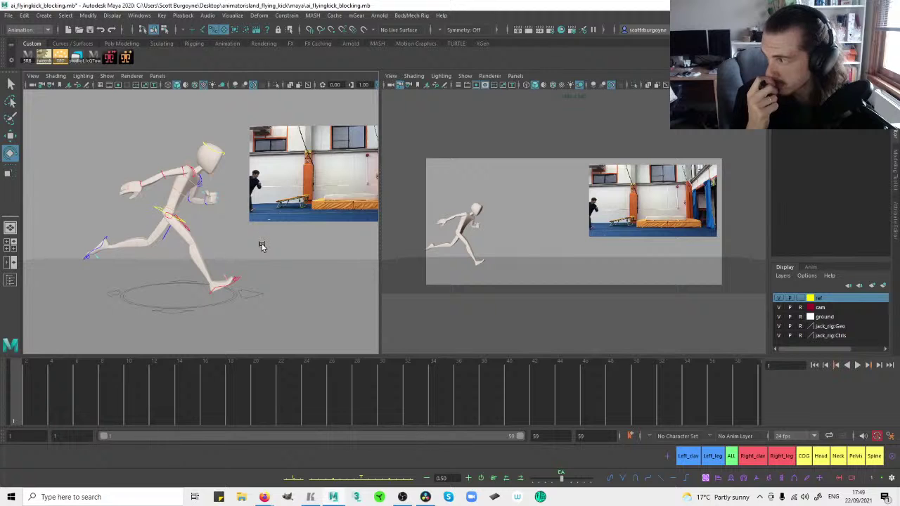
# Hide the cam display layer and enlarge the perspective view to inspect the rig from the side.
pyautogui.click(778, 307)
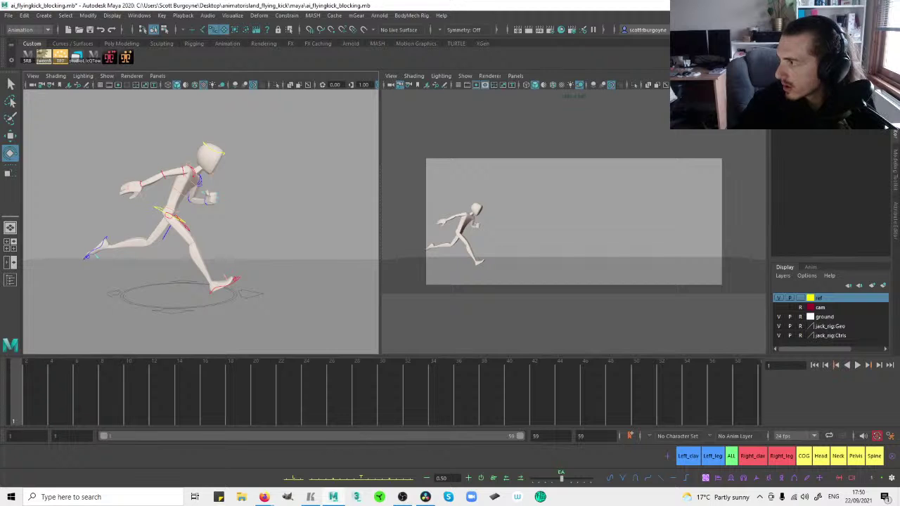
pyautogui.click(581, 217)
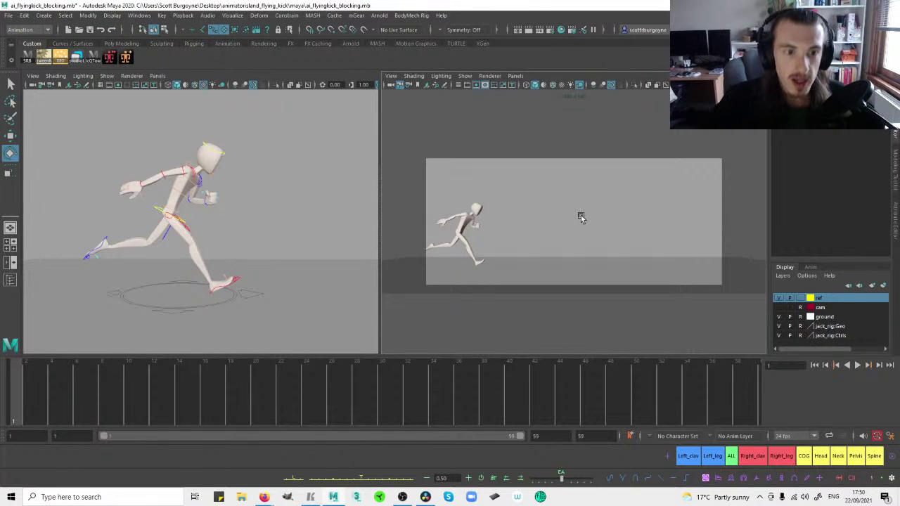
pyautogui.press('space')
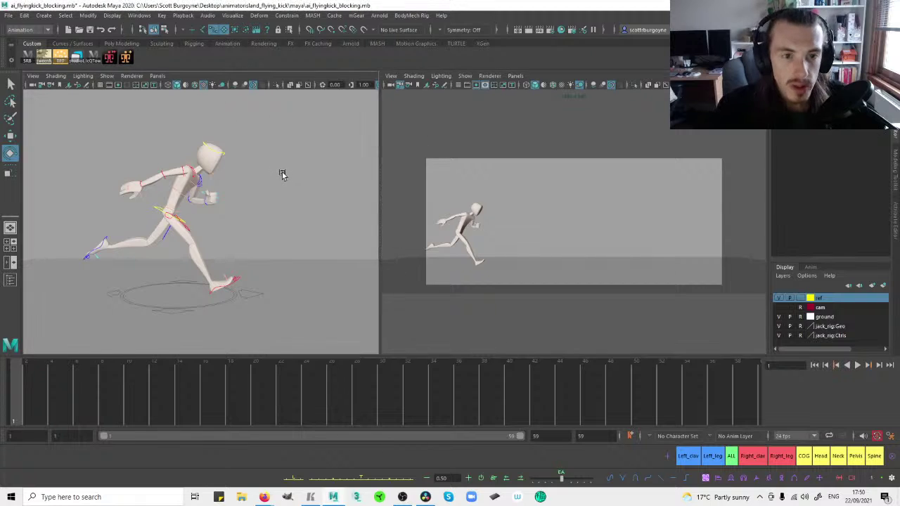
pyautogui.keyDown('alt'); pyautogui.moveTo(529, 163); pyautogui.dragTo(450, 175, button='right'); pyautogui.keyUp('alt')
pyautogui.keyDown('alt'); pyautogui.moveTo(440, 179); pyautogui.dragTo(426, 181); pyautogui.keyUp('alt')
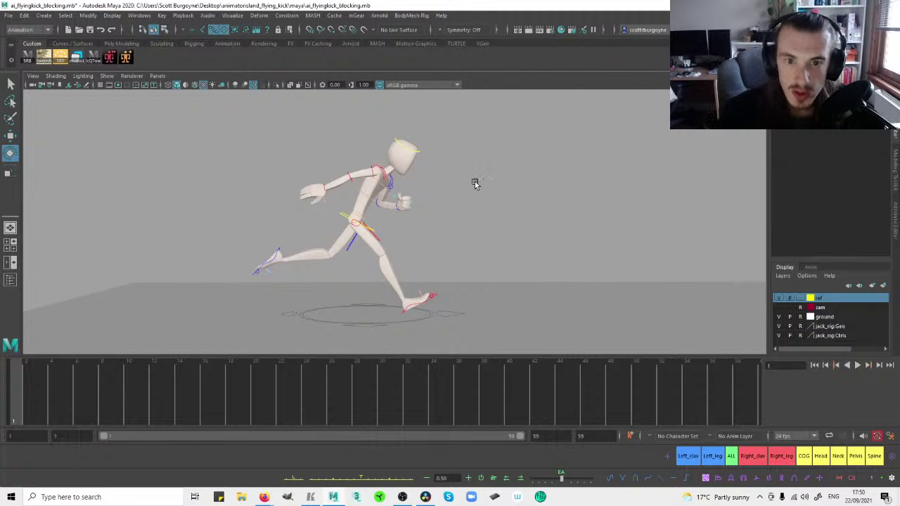
pyautogui.keyDown('alt'); pyautogui.moveTo(485, 187); pyautogui.dragTo(463, 173); pyautogui.keyUp('alt')
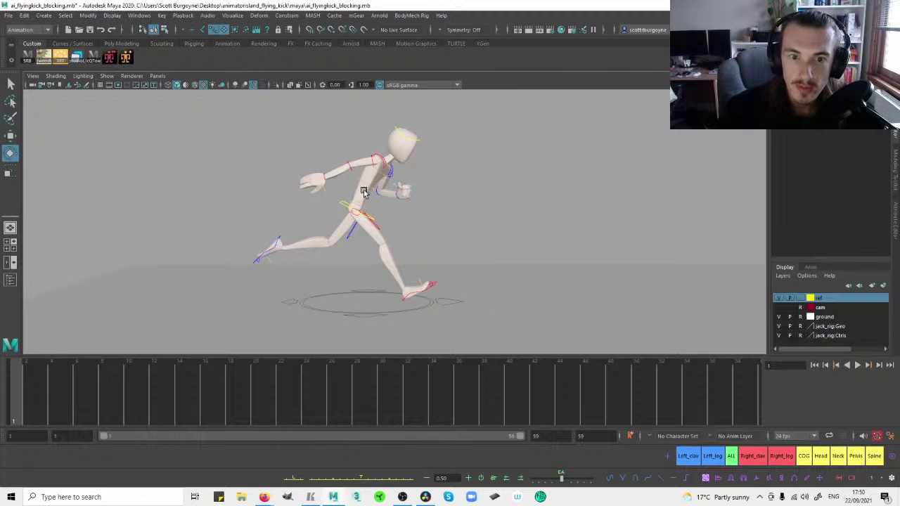
# Select the rig's head control, clear the selection and frame the character more closely.
pyautogui.click(406, 139)
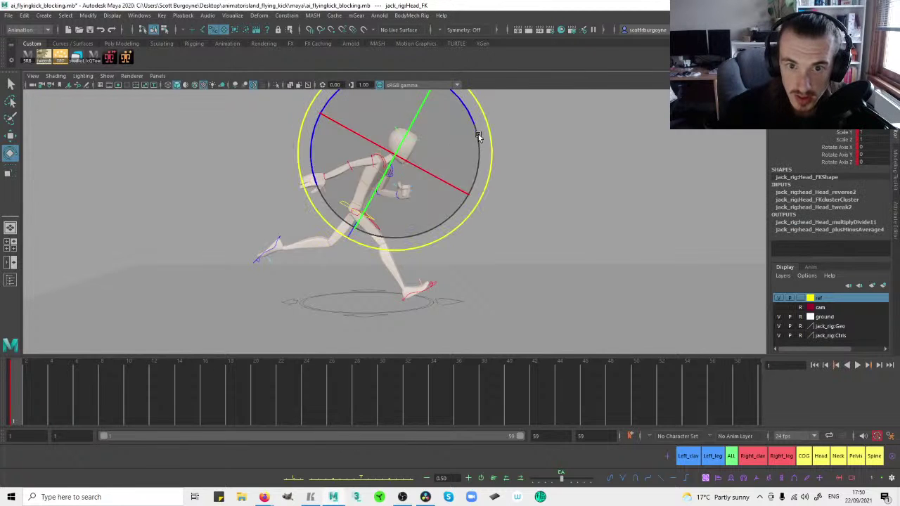
pyautogui.moveTo(465, 111); pyautogui.dragTo(496, 124)
pyautogui.click(495, 126)
pyautogui.keyDown('alt'); pyautogui.moveTo(365, 184); pyautogui.dragTo(420, 180, button='right'); pyautogui.keyUp('alt')
pyautogui.keyDown('alt'); pyautogui.moveTo(360, 194); pyautogui.dragTo(386, 164); pyautogui.keyUp('alt')
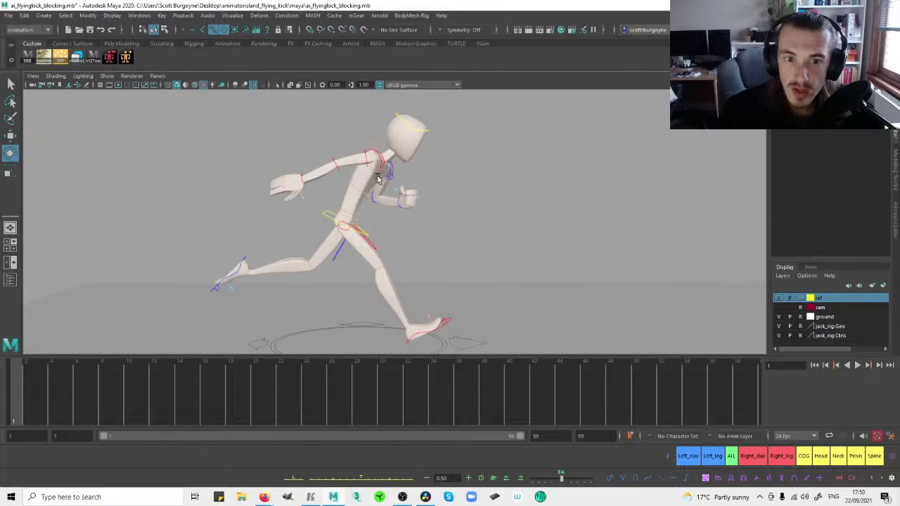
# Try two different rotations on the rig's torso FK control and undo both.
pyautogui.press('w')
pyautogui.click(377, 178)
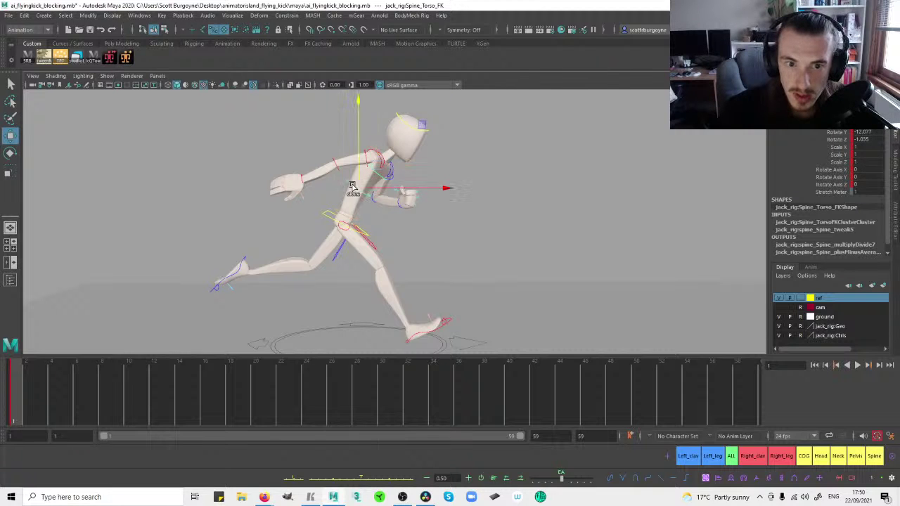
pyautogui.press('e')
pyautogui.moveTo(439, 180); pyautogui.dragTo(431, 157)
pyautogui.hotkey('ctrl', 'z')
pyautogui.moveTo(386, 211)
pyautogui.mouseDown()
pyautogui.moveTo(368, 208)
pyautogui.moveTo(396, 212)
pyautogui.mouseUp()
pyautogui.hotkey('ctrl', 'z')
# Examine the run pose from the front with nothing selected, and return to the side view.
pyautogui.keyDown('alt'); pyautogui.moveTo(471, 181); pyautogui.dragTo(382, 168); pyautogui.keyUp('alt')
pyautogui.moveTo(372, 227); pyautogui.dragTo(363, 228)
pyautogui.click(457, 188)
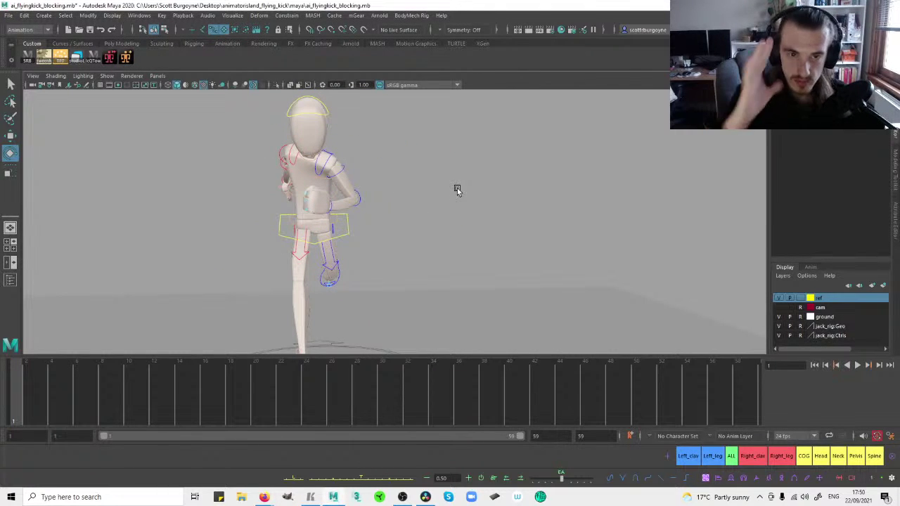
pyautogui.keyDown('alt'); pyautogui.moveTo(348, 111); pyautogui.dragTo(476, 180); pyautogui.keyUp('alt')
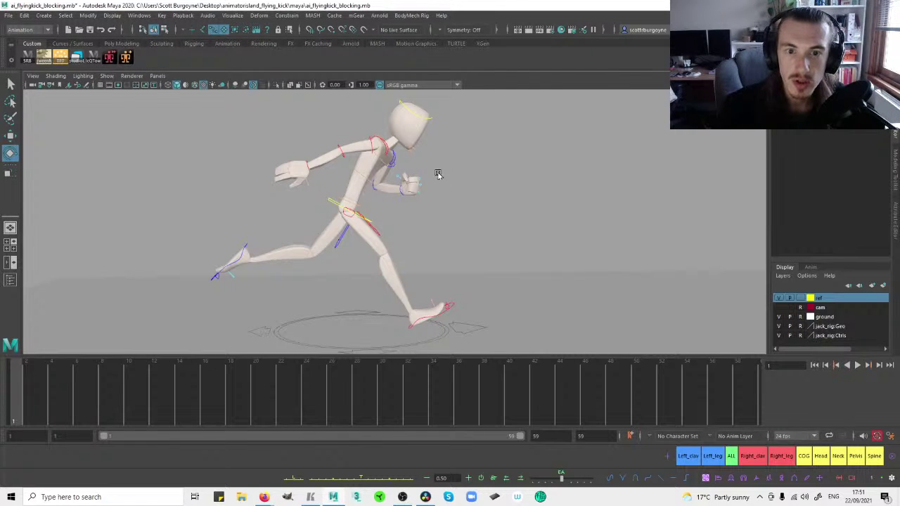
# Restore the two-pane layout, try rotating the right upper arm control in the perspective view, and undo it.
pyautogui.press('space')
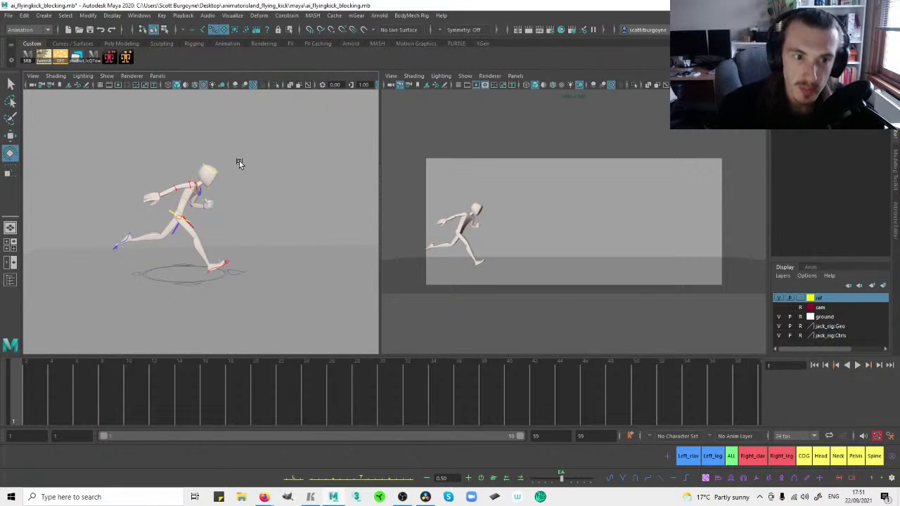
pyautogui.keyDown('alt'); pyautogui.moveTo(201, 190); pyautogui.dragTo(230, 192, button='middle'); pyautogui.keyUp('alt')
pyautogui.keyDown('alt'); pyautogui.moveTo(230, 191); pyautogui.dragTo(294, 186, button='right'); pyautogui.keyUp('alt')
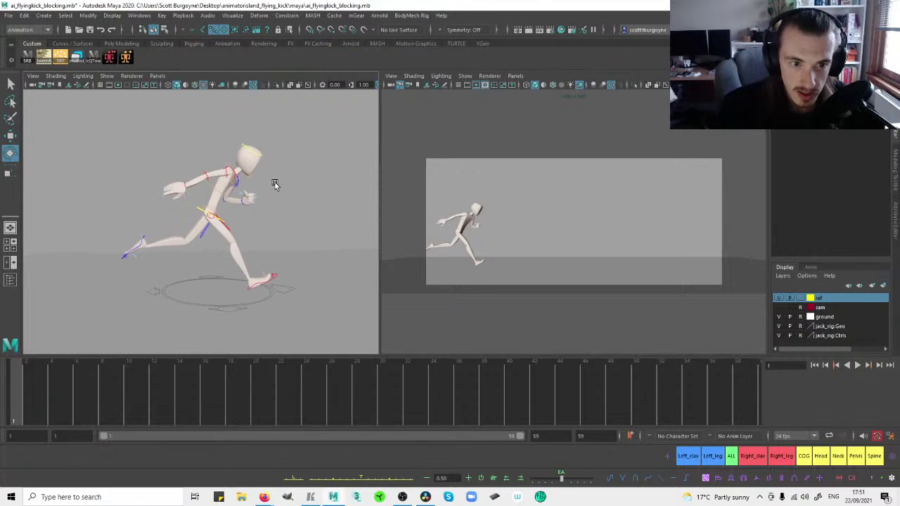
pyautogui.scroll(2, 287, 181)
pyautogui.scroll(1, 243, 143)
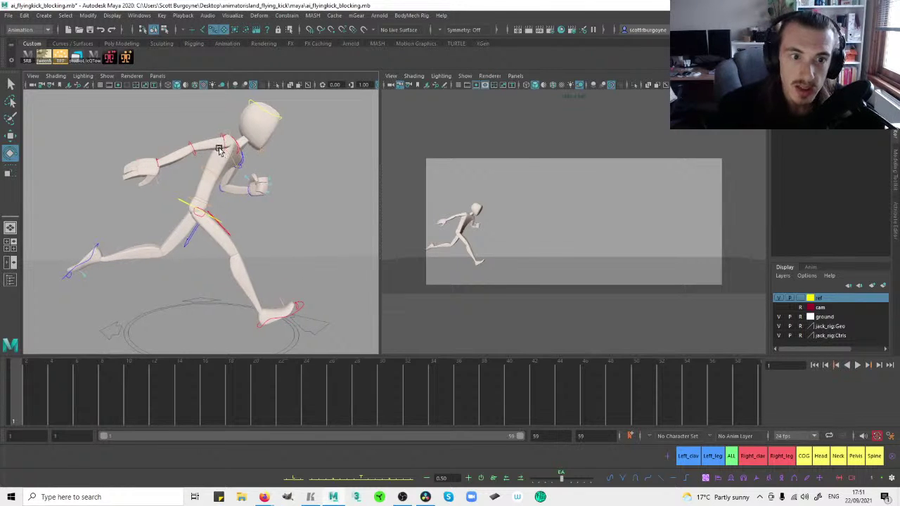
pyautogui.click(223, 150)
pyautogui.moveTo(222, 149); pyautogui.dragTo(229, 215)
pyautogui.click(335, 208)
pyautogui.click(232, 143)
pyautogui.hotkey('ctrl', 'z')
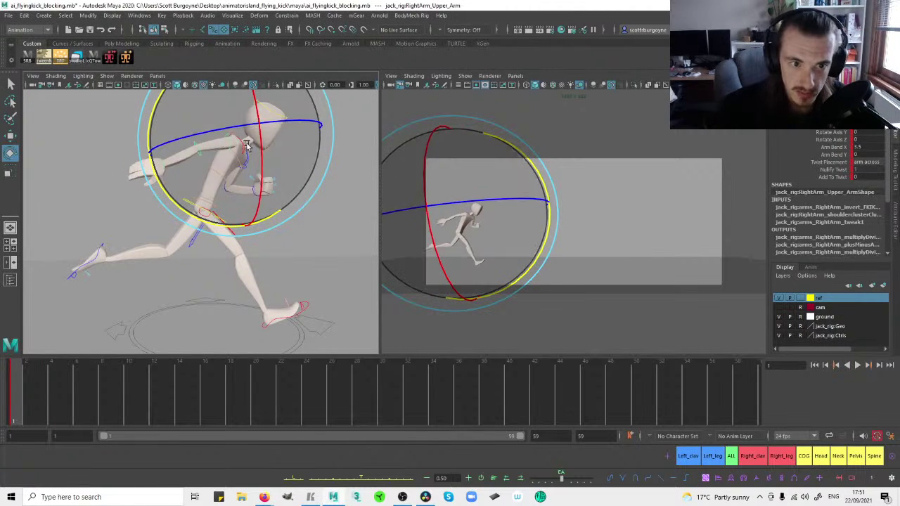
# Check the right arm's elbow and wrist controls with the Move tool active, and clear the selection.
pyautogui.press('w')
pyautogui.click(197, 145)
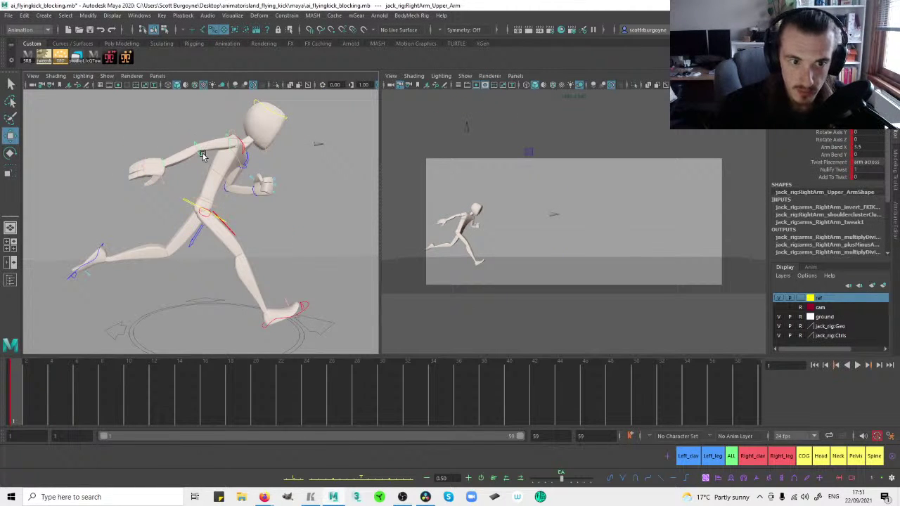
pyautogui.click(197, 146)
pyautogui.click(166, 167)
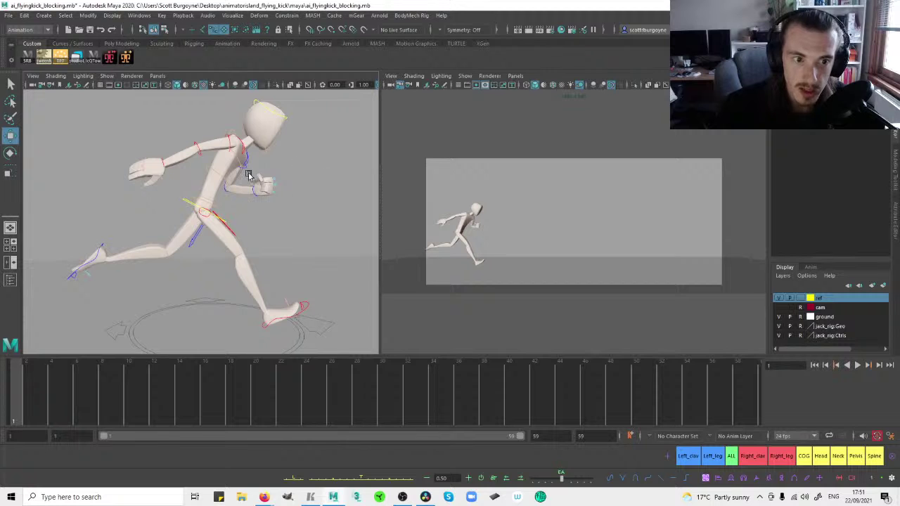
pyautogui.click(163, 163)
pyautogui.click(314, 164)
pyautogui.scroll(-2, 282, 163)
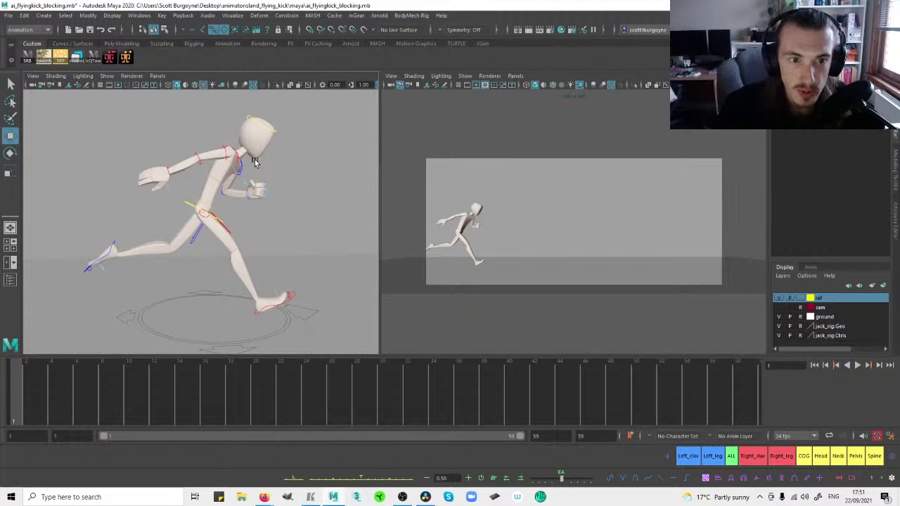
pyautogui.keyDown('alt'); pyautogui.moveTo(255, 167); pyautogui.dragTo(225, 161); pyautogui.keyUp('alt')
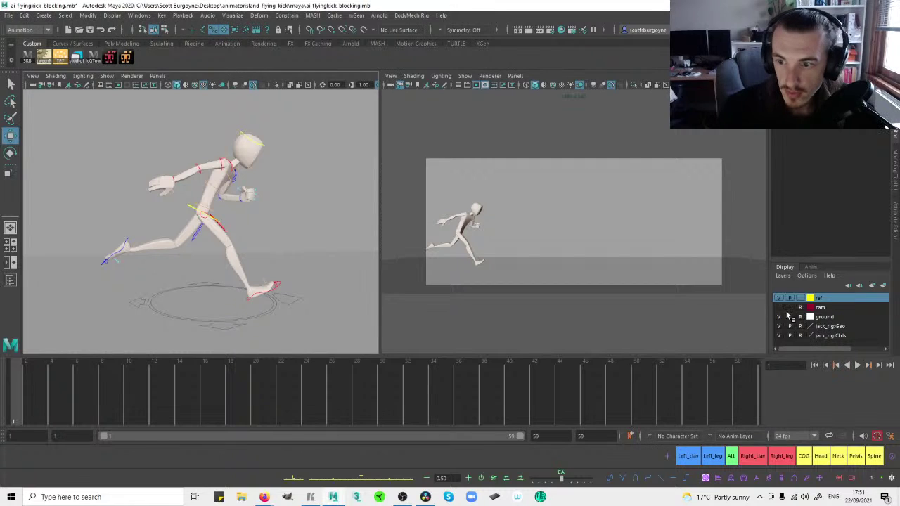
# Show the cam display layer, play through the reference footage in the enlarged camera view, and return to frame 1.
pyautogui.click(779, 308)
pyautogui.press('space')
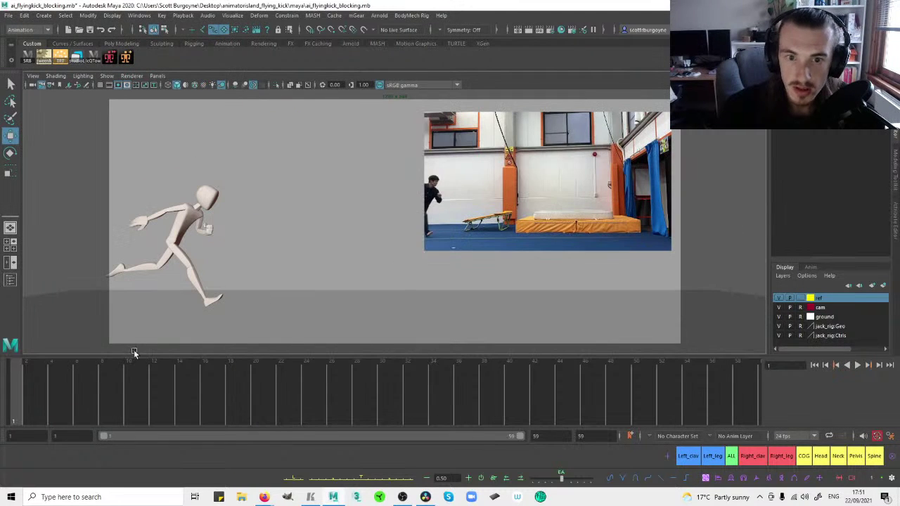
pyautogui.moveTo(35, 387); pyautogui.dragTo(377, 372)
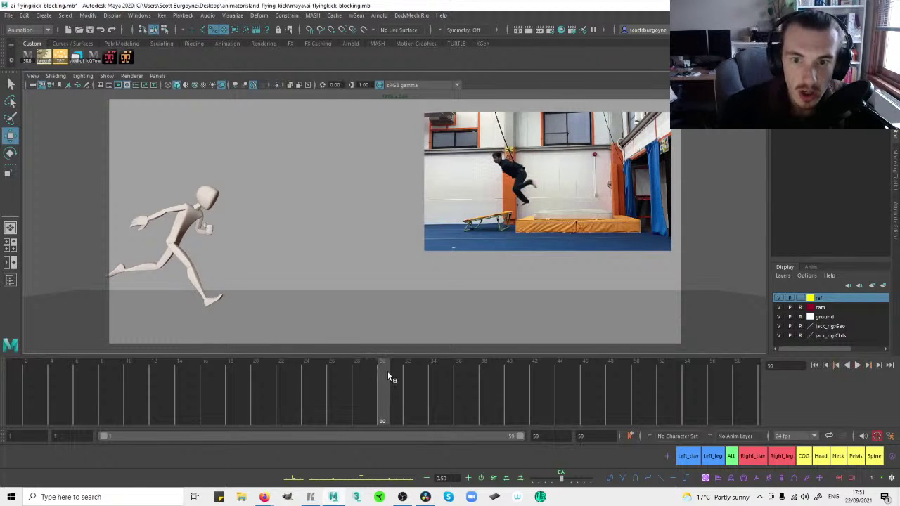
pyautogui.hotkey('alt', 'v')
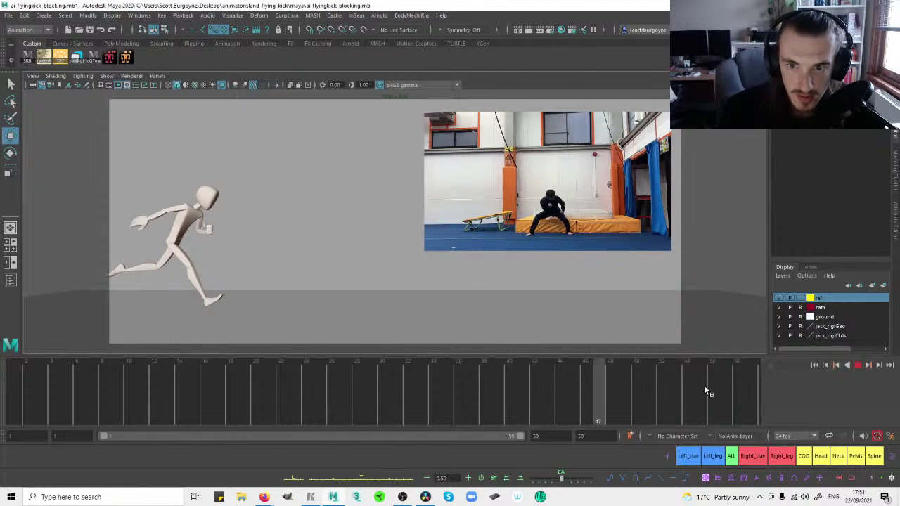
pyautogui.moveTo(437, 372)
pyautogui.mouseDown()
pyautogui.moveTo(53, 382)
pyautogui.moveTo(49, 364)
pyautogui.mouseUp()
# Try moving the Upper_Body control forward in the two-pane layout, undo the move and deselect it.
pyautogui.press('space')
pyautogui.scroll(1, 216, 194)
pyautogui.keyDown('alt'); pyautogui.moveTo(254, 202); pyautogui.dragTo(244, 202, button='middle'); pyautogui.keyUp('alt')
pyautogui.click(185, 205)
pyautogui.moveTo(219, 209); pyautogui.dragTo(236, 209)
pyautogui.hotkey('ctrl', 'z')
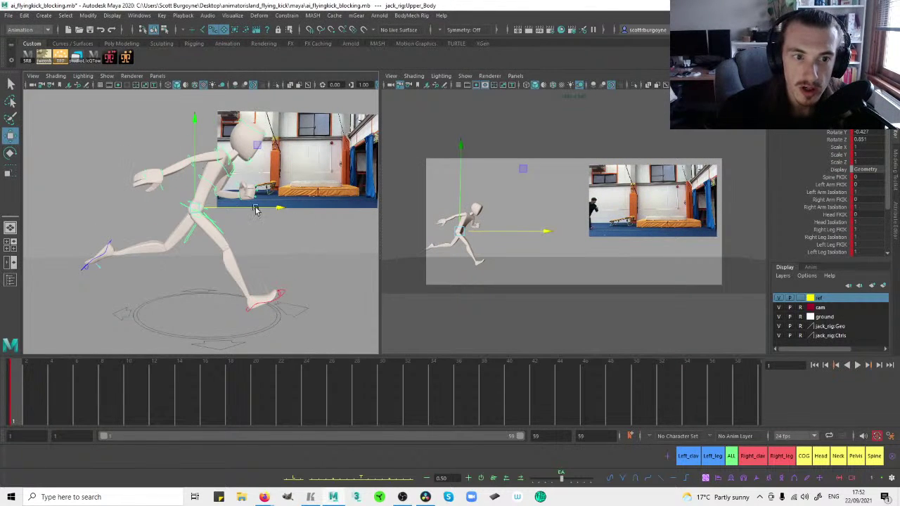
pyautogui.click(324, 231)
pyautogui.keyDown('alt'); pyautogui.moveTo(291, 202); pyautogui.dragTo(249, 214); pyautogui.keyUp('alt')
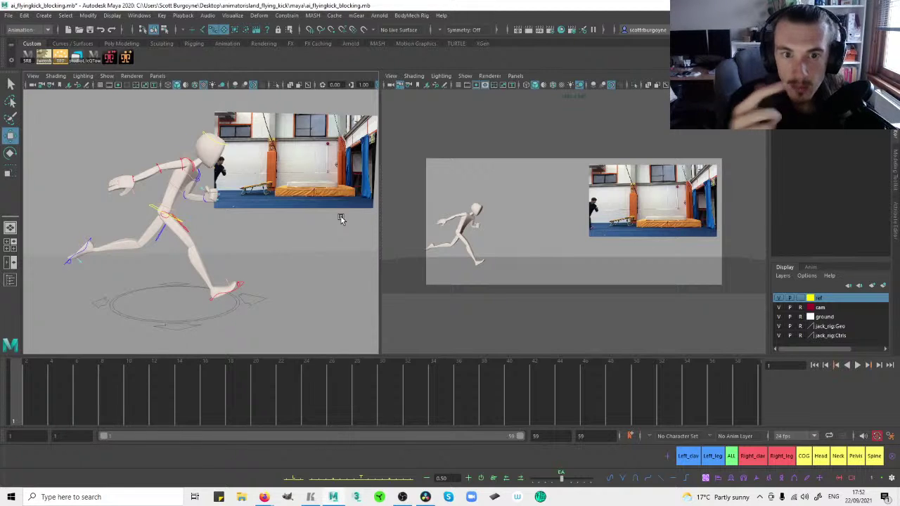
pyautogui.keyDown('alt'); pyautogui.moveTo(266, 198); pyautogui.dragTo(275, 213); pyautogui.keyUp('alt')
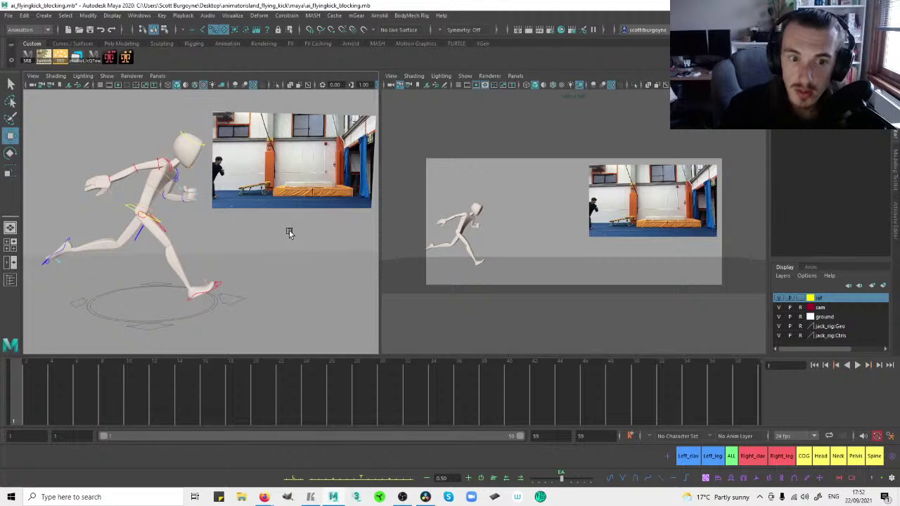
pyautogui.keyDown('alt'); pyautogui.moveTo(289, 233); pyautogui.dragTo(286, 228); pyautogui.keyUp('alt')
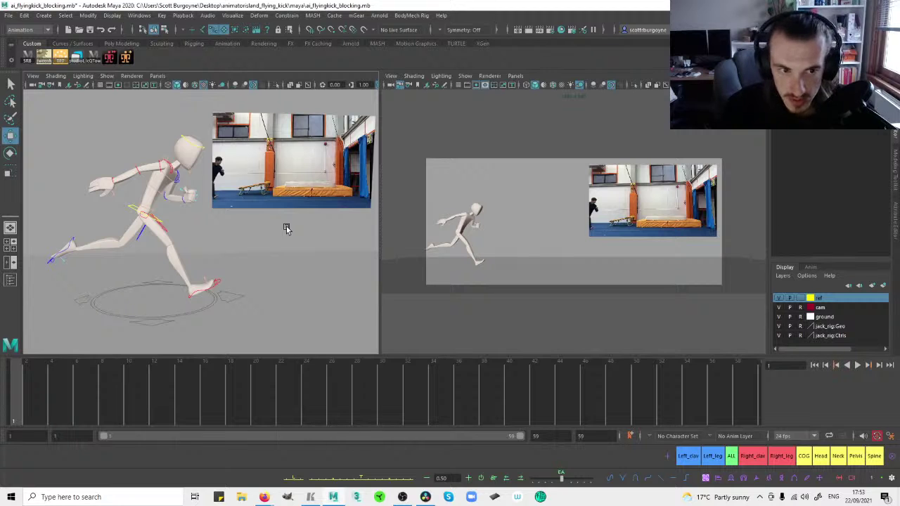
# Enlarge the perspective view around the full character and hide the ref display layer.
pyautogui.moveTo(287, 226)
pyautogui.keyDown('alt'); pyautogui.mouseDown()
pyautogui.moveTo(269, 223)
pyautogui.moveTo(296, 219)
pyautogui.mouseUp(); pyautogui.keyUp('alt')
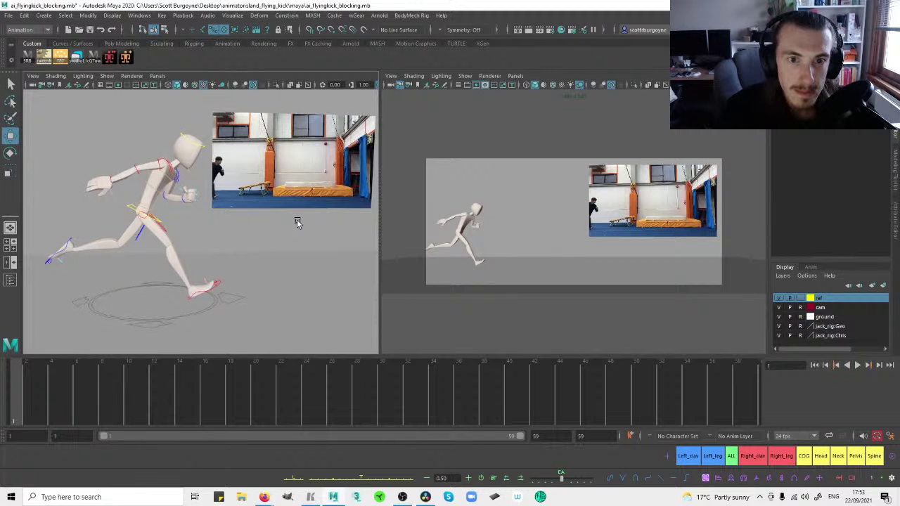
pyautogui.keyDown('alt'); pyautogui.moveTo(297, 222); pyautogui.dragTo(245, 220, button='right'); pyautogui.keyUp('alt')
pyautogui.keyDown('alt'); pyautogui.moveTo(246, 229); pyautogui.dragTo(245, 231); pyautogui.keyUp('alt')
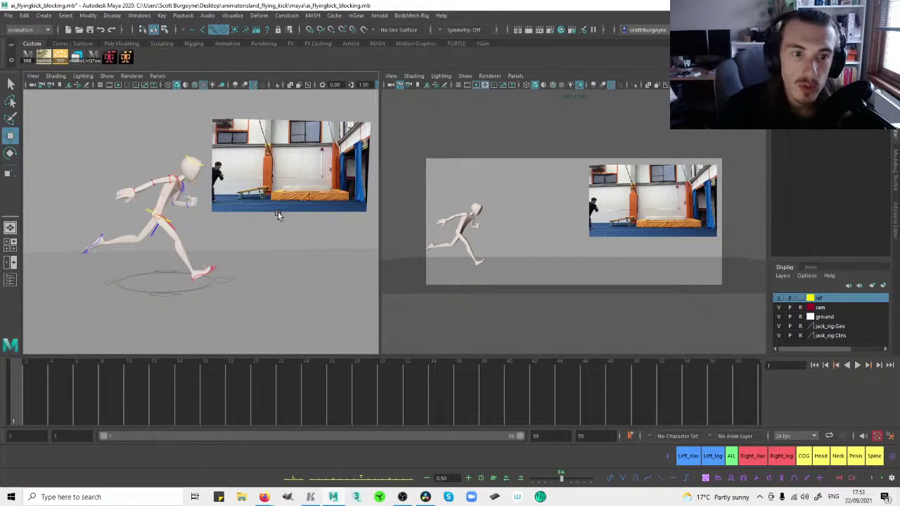
pyautogui.keyDown('alt'); pyautogui.moveTo(278, 213); pyautogui.dragTo(264, 215, button='middle'); pyautogui.keyUp('alt')
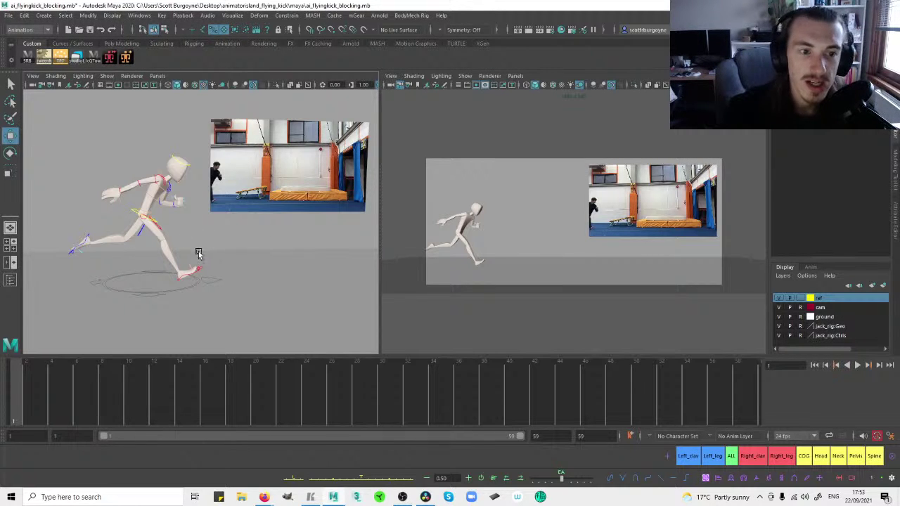
pyautogui.scroll(2, 190, 247)
pyautogui.scroll(2, 282, 227)
pyautogui.press('space')
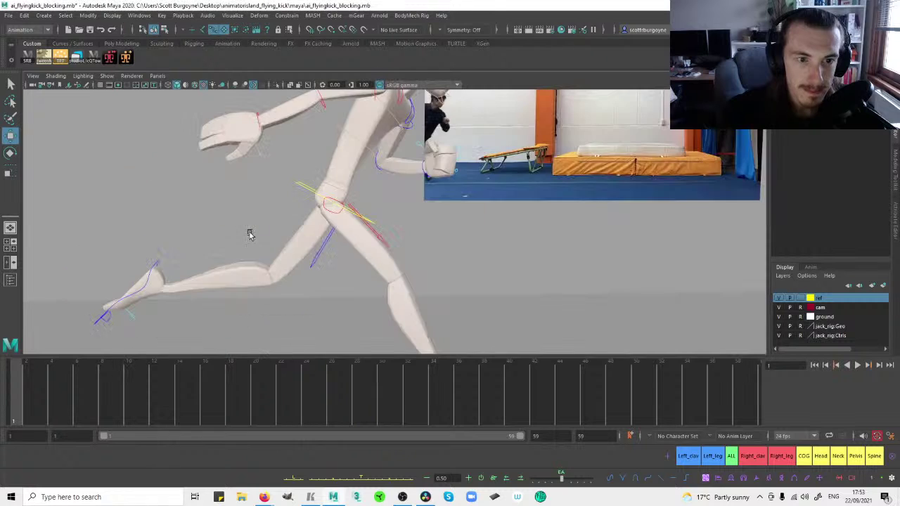
pyautogui.scroll(-5, 464, 223)
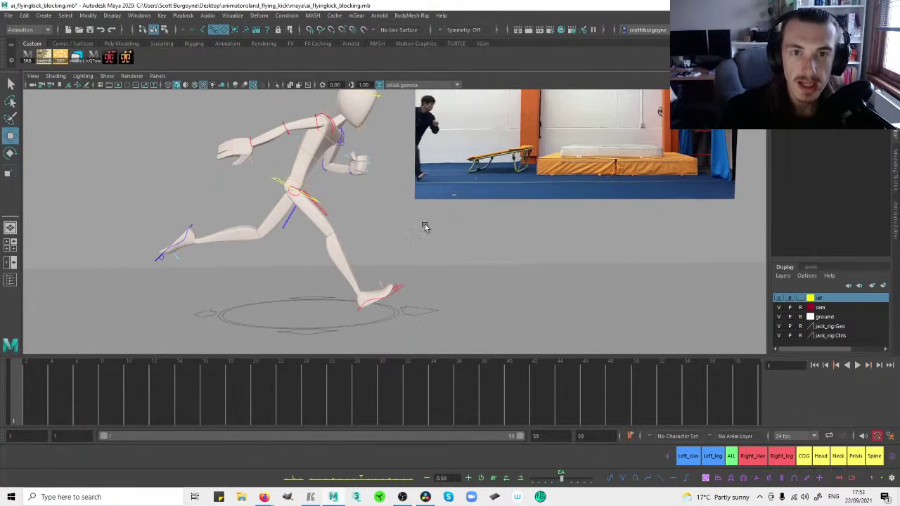
pyautogui.scroll(-2, 373, 227)
pyautogui.click(779, 299)
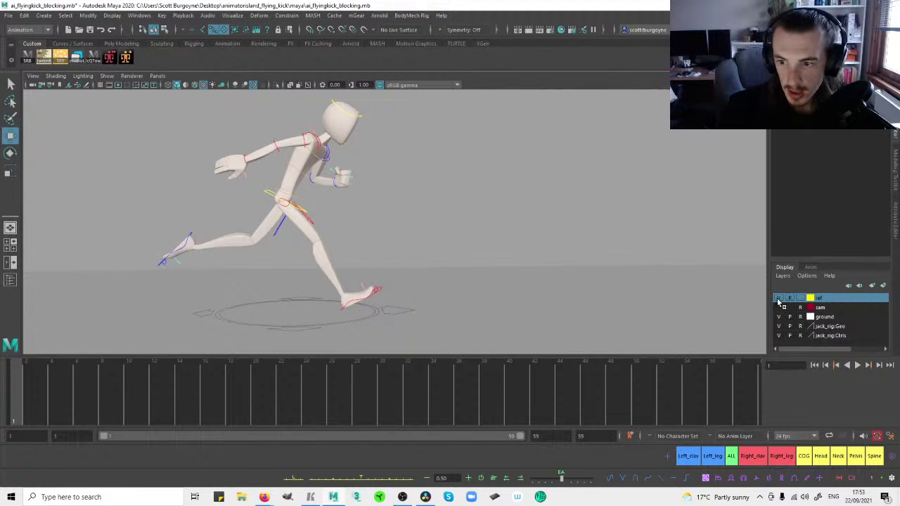
# Try raising the right foot's IK control with the Move tool, undo the move and clear the selection.
pyautogui.keyDown('alt'); pyautogui.moveTo(418, 209); pyautogui.dragTo(428, 203); pyautogui.keyUp('alt')
pyautogui.click(362, 300)
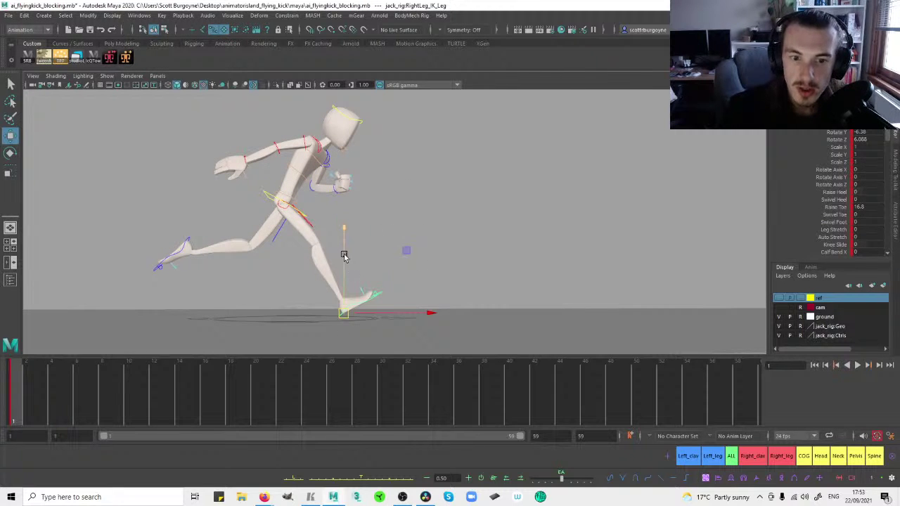
pyautogui.click(479, 220)
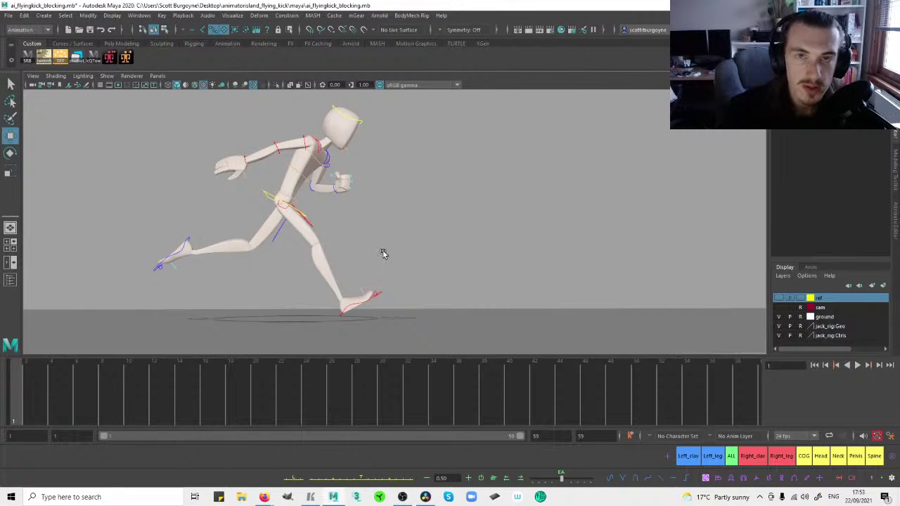
pyautogui.click(348, 304)
pyautogui.moveTo(344, 310); pyautogui.dragTo(339, 284)
pyautogui.hotkey('ctrl', 'z')
pyautogui.click(439, 249)
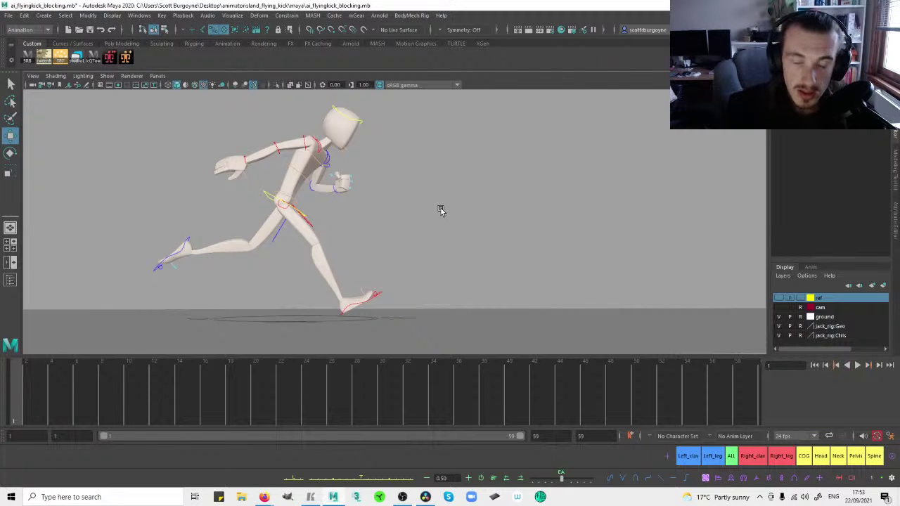
# Check the Upper_Body control, try a small move of the right foot's IK control, undo it and deselect.
pyautogui.moveTo(436, 221)
pyautogui.keyDown('alt'); pyautogui.mouseDown()
pyautogui.moveTo(404, 225)
pyautogui.moveTo(442, 223)
pyautogui.mouseUp(); pyautogui.keyUp('alt')
pyautogui.click(267, 195)
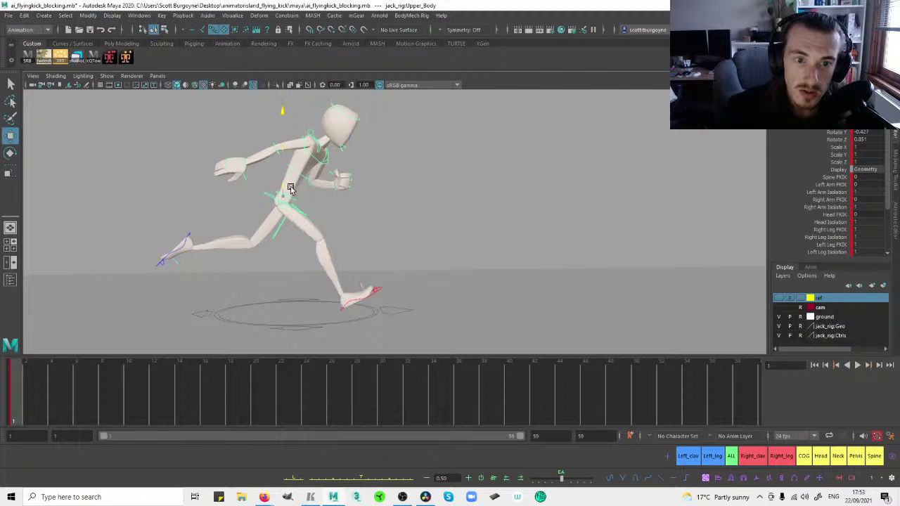
pyautogui.click(457, 190)
pyautogui.click(355, 300)
pyautogui.moveTo(345, 308)
pyautogui.mouseDown()
pyautogui.moveTo(334, 298)
pyautogui.moveTo(347, 299)
pyautogui.mouseUp()
pyautogui.hotkey('ctrl', 'z')
pyautogui.click(436, 263)
# Try rotating the right foot's IK control so the foot lies flat on the ground, and deselect it.
pyautogui.click(356, 299)
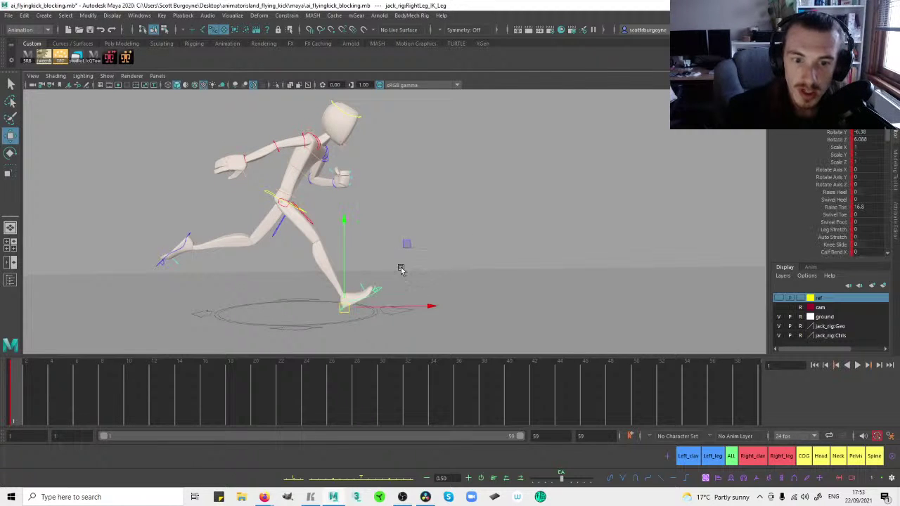
pyautogui.press('e')
pyautogui.moveTo(396, 242); pyautogui.dragTo(424, 280)
pyautogui.click(404, 247)
# Try moving the Upper_Body control forward and down, and undo these moves along with the right foot rotation.
pyautogui.click(267, 195)
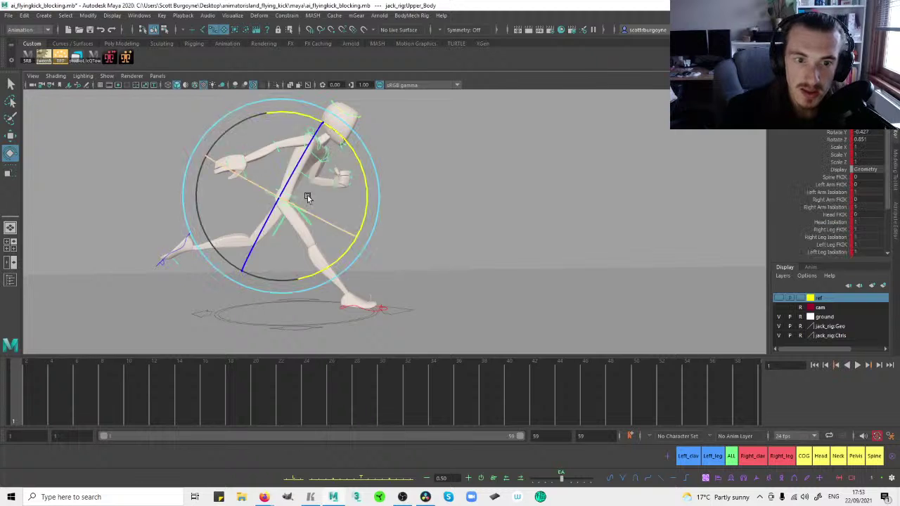
pyautogui.press('w')
pyautogui.moveTo(318, 197); pyautogui.dragTo(361, 189)
pyautogui.moveTo(327, 156); pyautogui.dragTo(327, 165)
pyautogui.hotkey('ctrl', 'z')
pyautogui.hotkey('ctrl', 'z')
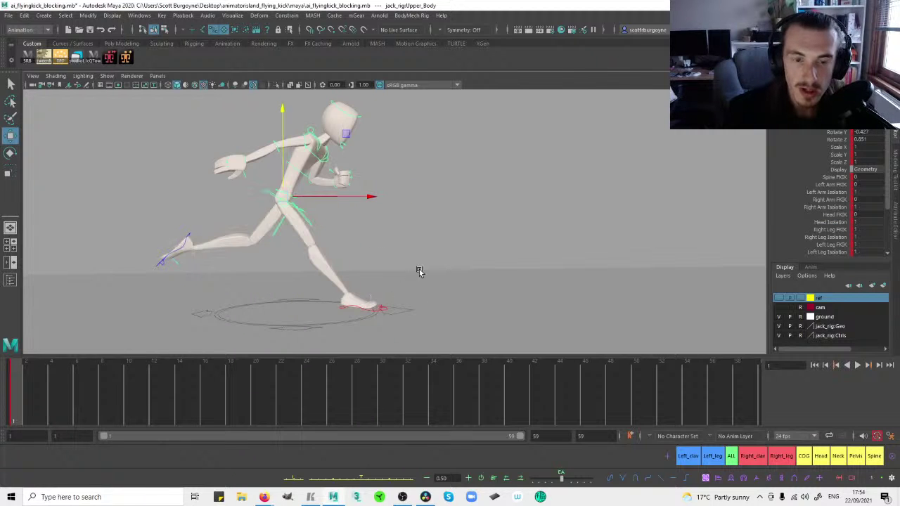
pyautogui.hotkey('ctrl', 'z')
pyautogui.hotkey('ctrl', 'z')
pyautogui.hotkey('ctrl', 'z')
pyautogui.hotkey('ctrl', 'z')
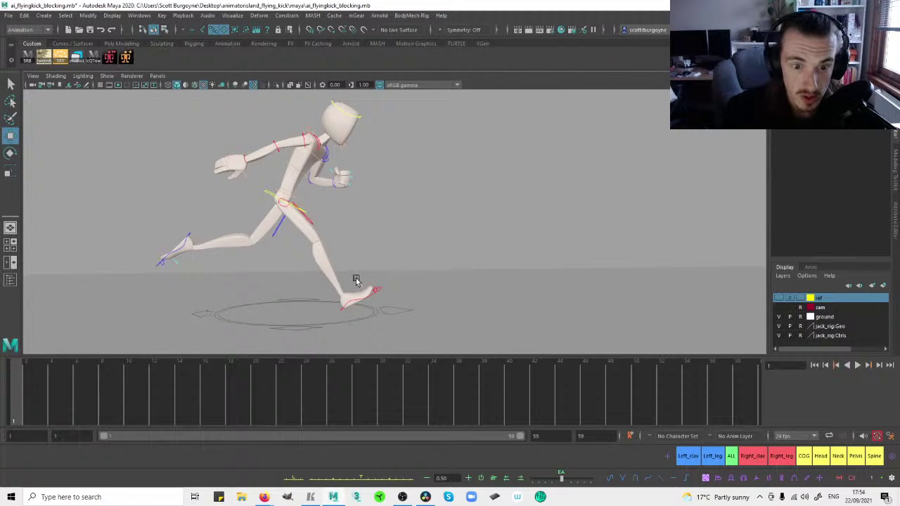
# Examine the starting pose in the enlarged shot camera view and return to the two-pane layout.
pyautogui.moveTo(428, 193)
pyautogui.keyDown('alt'); pyautogui.mouseDown()
pyautogui.moveTo(406, 190)
pyautogui.moveTo(424, 187)
pyautogui.mouseUp(); pyautogui.keyUp('alt')
pyautogui.press('space')
pyautogui.press('space')
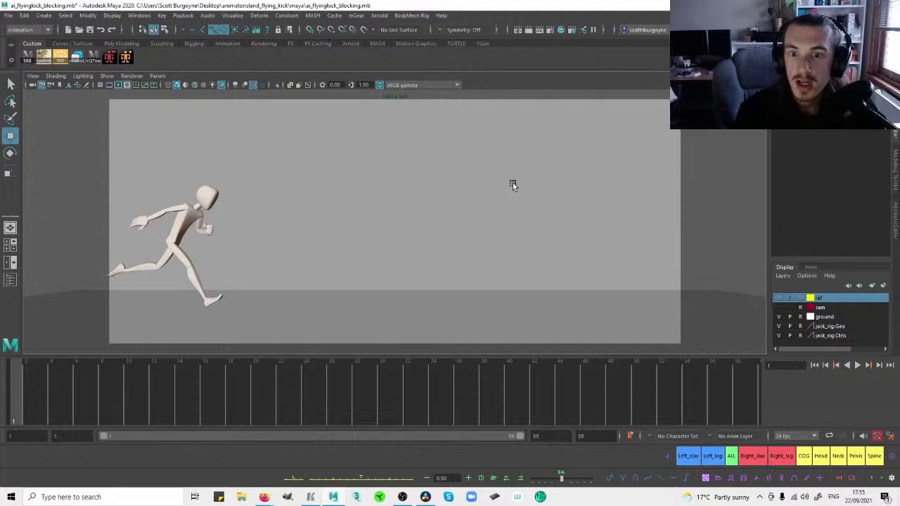
pyautogui.press('space')
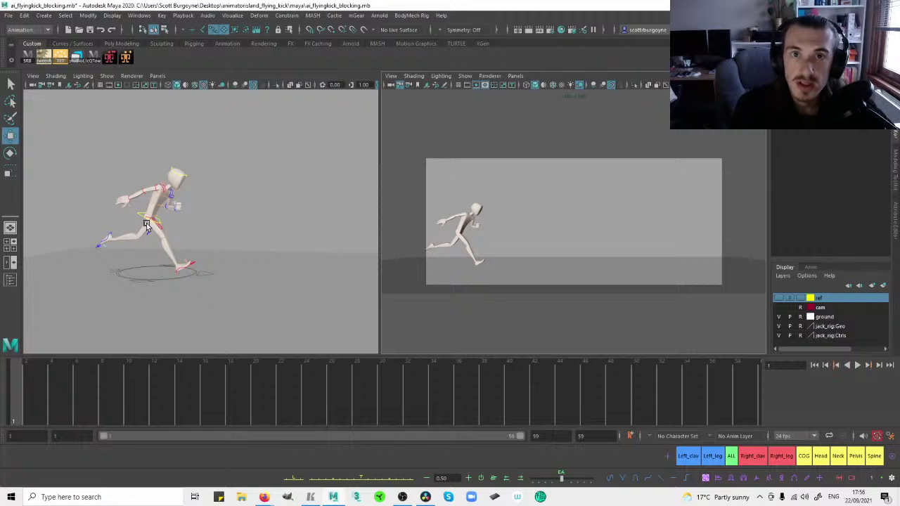
# Create a polygon sphere in front of the character, scale it by about 50 and raise it about 117.7 units.
pyautogui.click(121, 43)
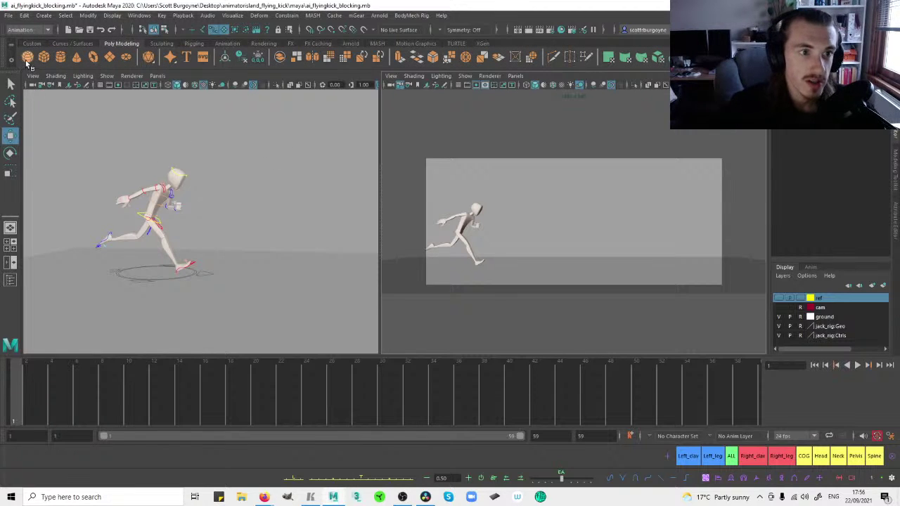
pyautogui.click(26, 57)
pyautogui.keyDown('alt'); pyautogui.moveTo(332, 246); pyautogui.dragTo(213, 246, button='middle'); pyautogui.keyUp('alt')
pyautogui.moveTo(225, 278); pyautogui.dragTo(285, 301)
pyautogui.press('e')
pyautogui.press('w')
pyautogui.moveTo(222, 251); pyautogui.dragTo(217, 165)
pyautogui.keyDown('alt'); pyautogui.moveTo(215, 194); pyautogui.dragTo(223, 227); pyautogui.keyUp('alt')
# Try moving the sphere twice, undoing each move, and delete the sphere.
pyautogui.click(277, 169)
pyautogui.click(237, 186)
pyautogui.moveTo(224, 194); pyautogui.dragTo(201, 195)
pyautogui.hotkey('ctrl', 'z')
pyautogui.click(154, 208)
pyautogui.click(228, 187)
pyautogui.hotkey('ctrl', 'z')
pyautogui.click(153, 173)
pyautogui.click(228, 194)
pyautogui.press('Delete')
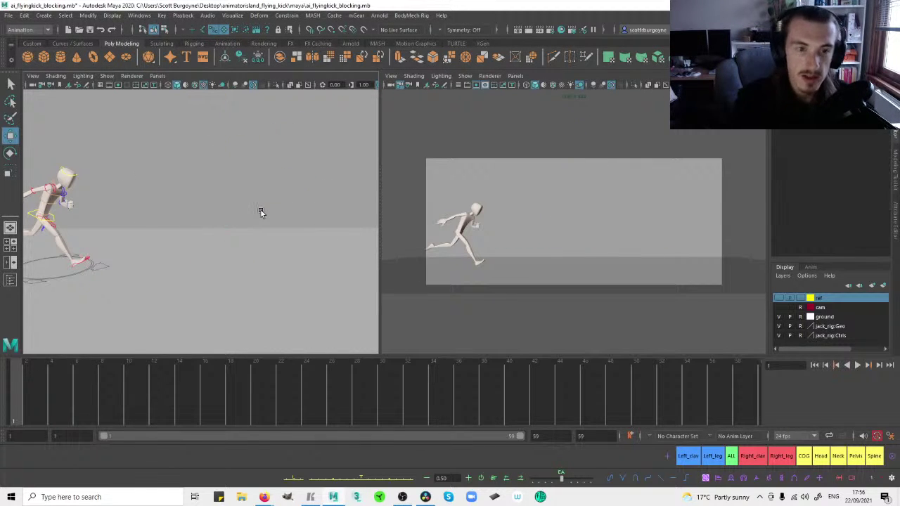
# Reframe the character in the perspective view and bring back the Custom shelf.
pyautogui.keyDown('alt'); pyautogui.moveTo(267, 153); pyautogui.dragTo(228, 187); pyautogui.keyUp('alt')
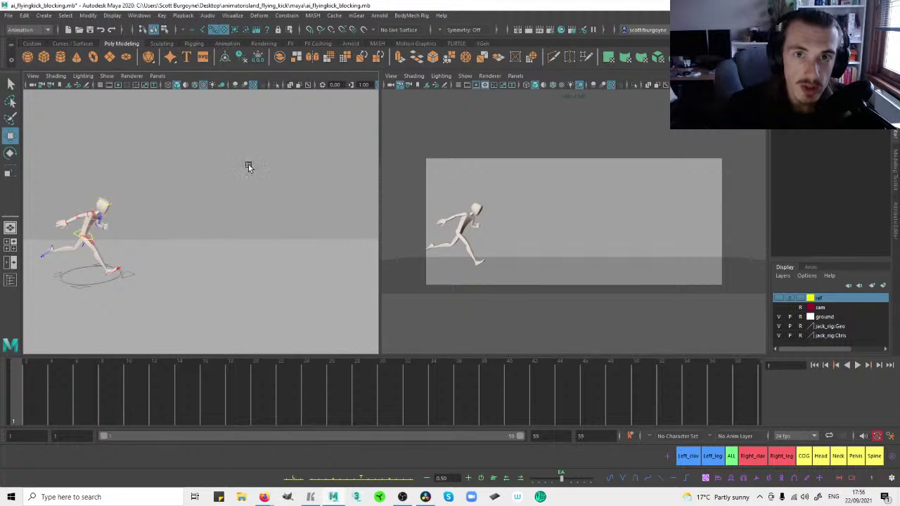
pyautogui.keyDown('alt'); pyautogui.moveTo(198, 220); pyautogui.dragTo(190, 195); pyautogui.keyUp('alt')
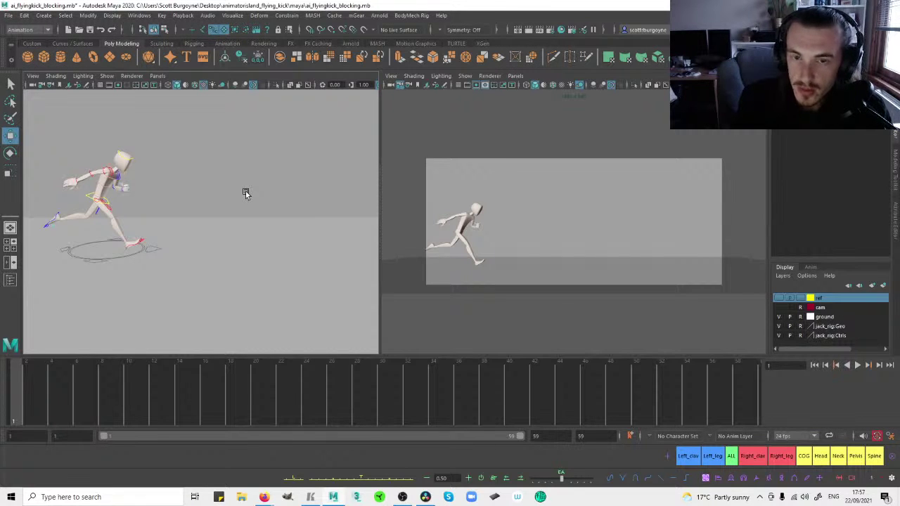
pyautogui.moveTo(223, 123); pyautogui.dragTo(206, 166)
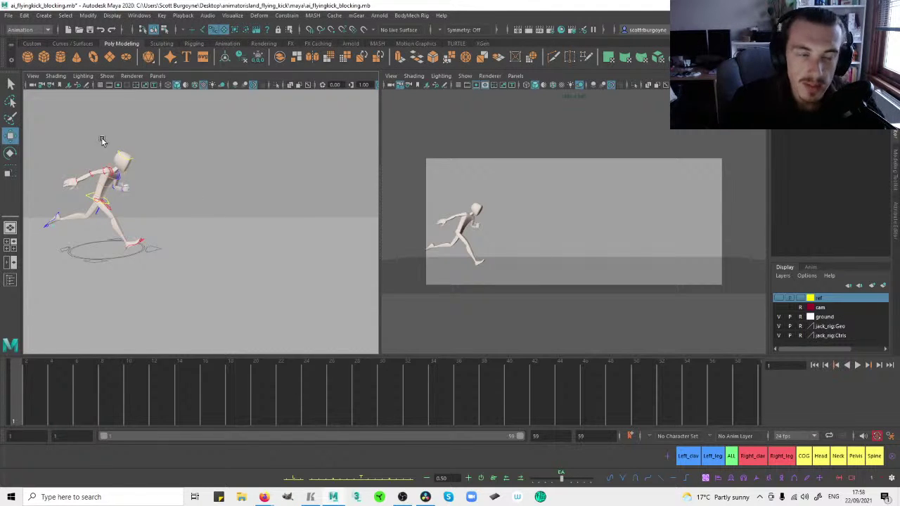
pyautogui.click(32, 43)
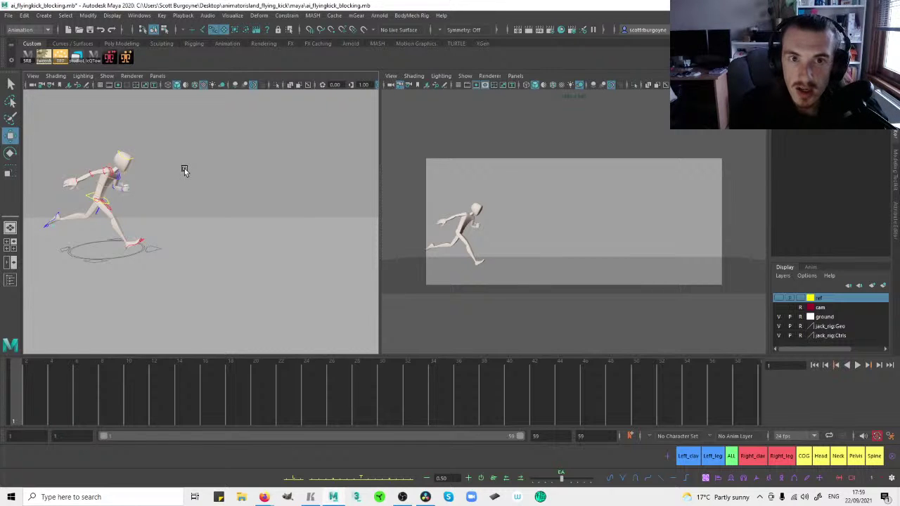
# Open the Script Editor by way of the Command Line window, and reposition and heighten the editor window.
pyautogui.click(142, 17)
pyautogui.moveTo(189, 104)
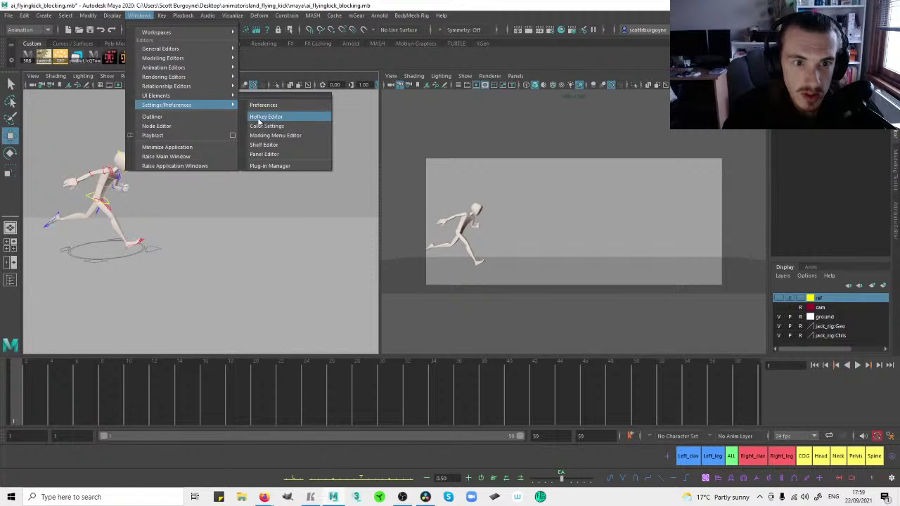
pyautogui.click(289, 133)
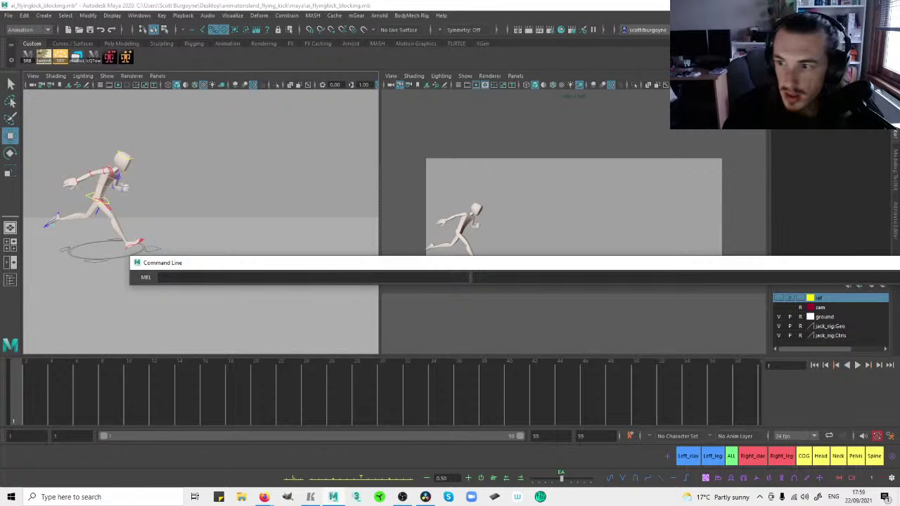
pyautogui.click(899, 277)
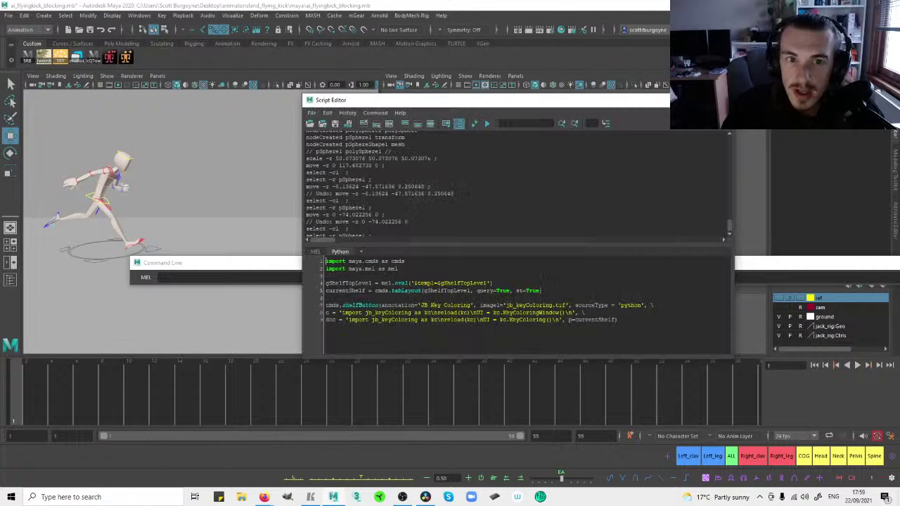
pyautogui.moveTo(435, 105); pyautogui.dragTo(520, 109)
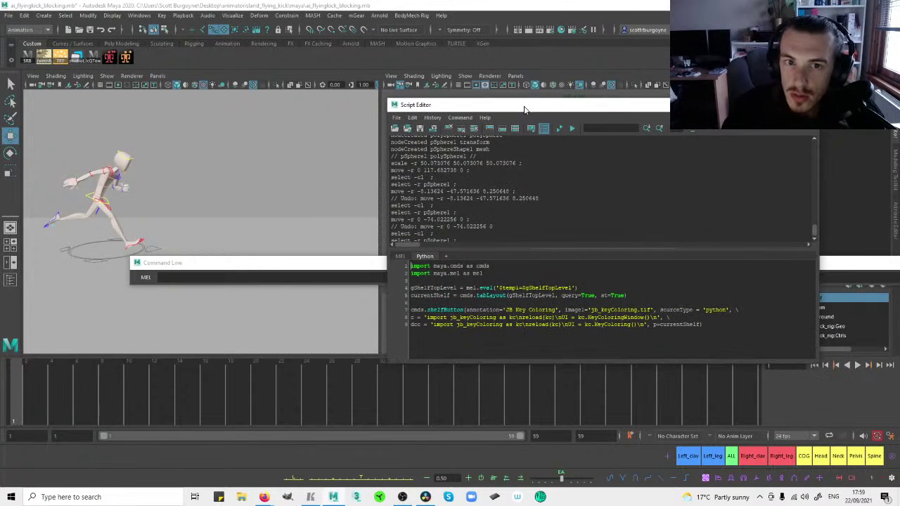
pyautogui.moveTo(533, 363); pyautogui.dragTo(529, 416)
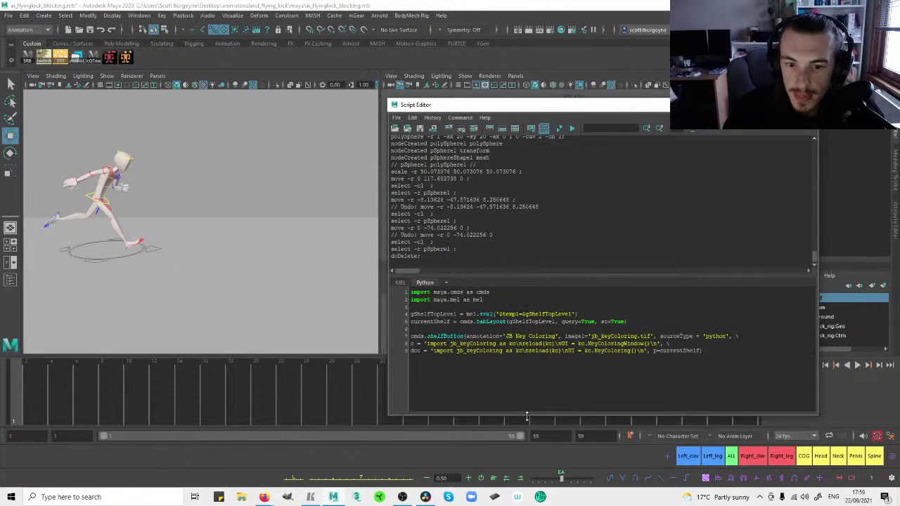
# Compare the MEL and Python areas of the Script Editor and close the editor.
pyautogui.click(399, 282)
pyautogui.click(419, 282)
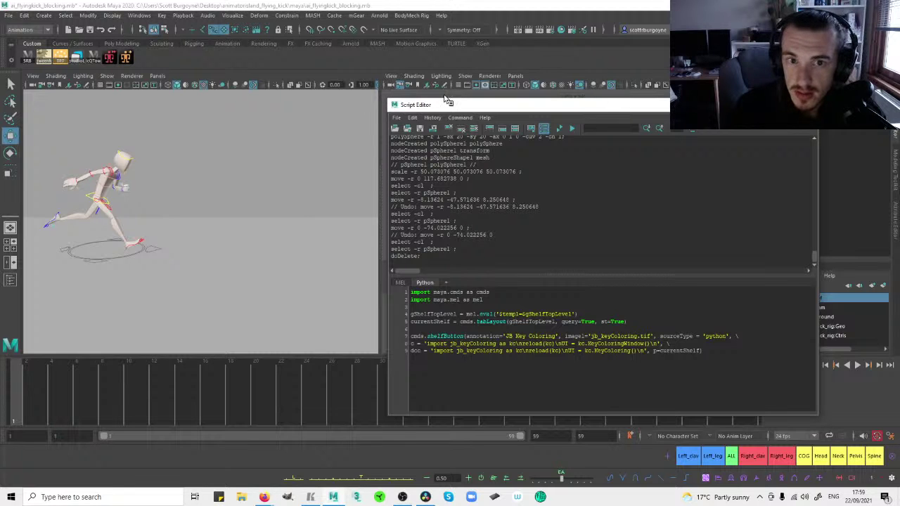
pyautogui.moveTo(444, 99); pyautogui.dragTo(445, 97)
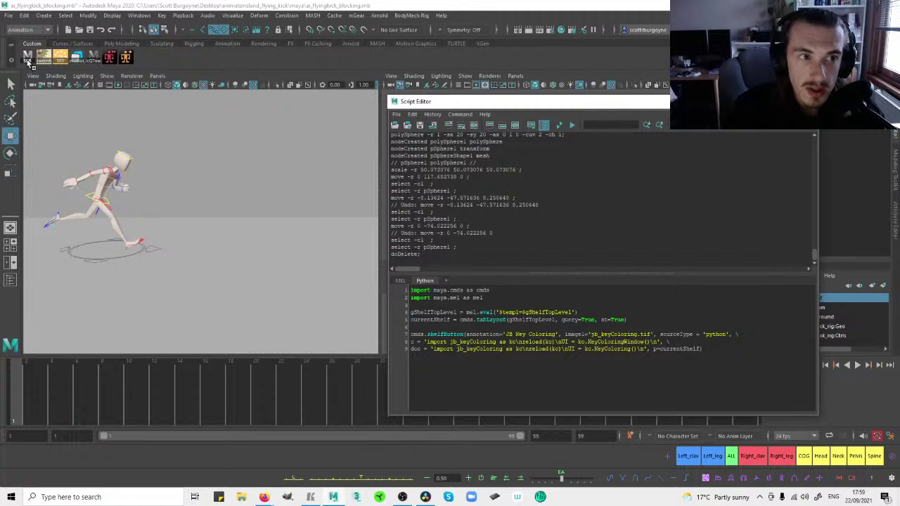
pyautogui.click(808, 102)
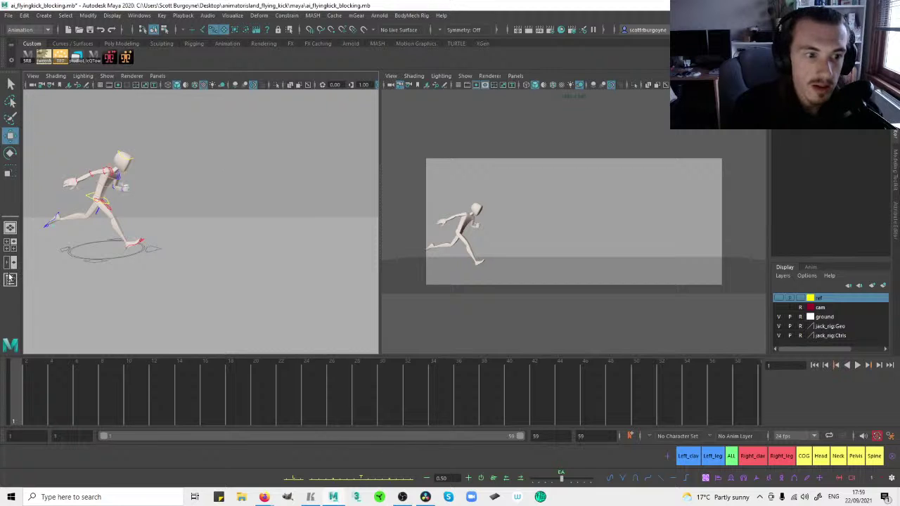
# Switch to the four-view layout and frame the whole scene in the orthographic views.
pyautogui.click(10, 244)
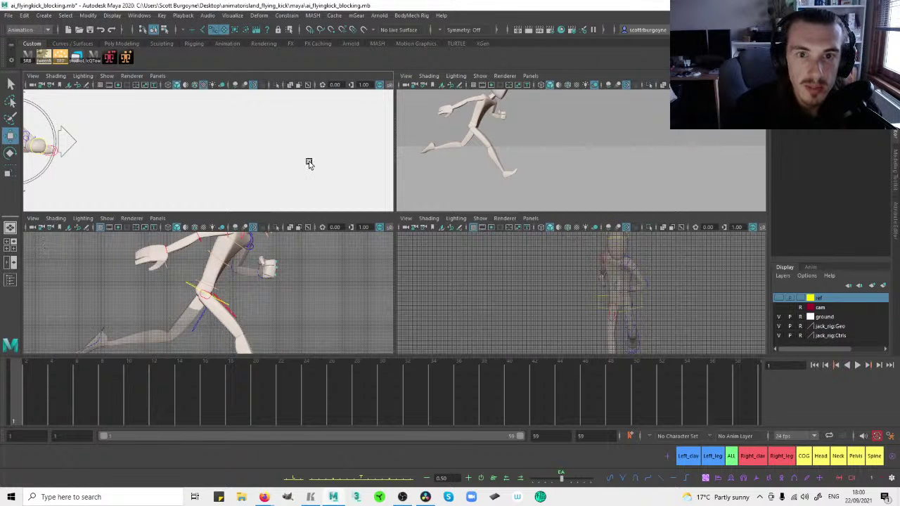
pyautogui.keyDown('alt'); pyautogui.moveTo(234, 141); pyautogui.dragTo(158, 141, button='right'); pyautogui.keyUp('alt')
pyautogui.press('a')
pyautogui.press('a')
pyautogui.press('a')
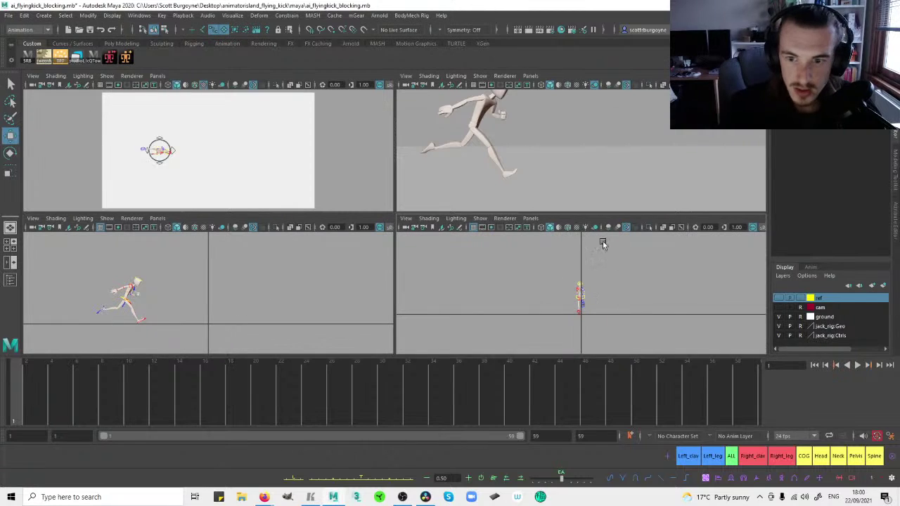
pyautogui.press('a')
# Look through the shot camera in the perspective pane, and restore the two-pane layout with the SRB shelf script.
pyautogui.click(532, 76)
pyautogui.moveTo(562, 85)
pyautogui.click(640, 95)
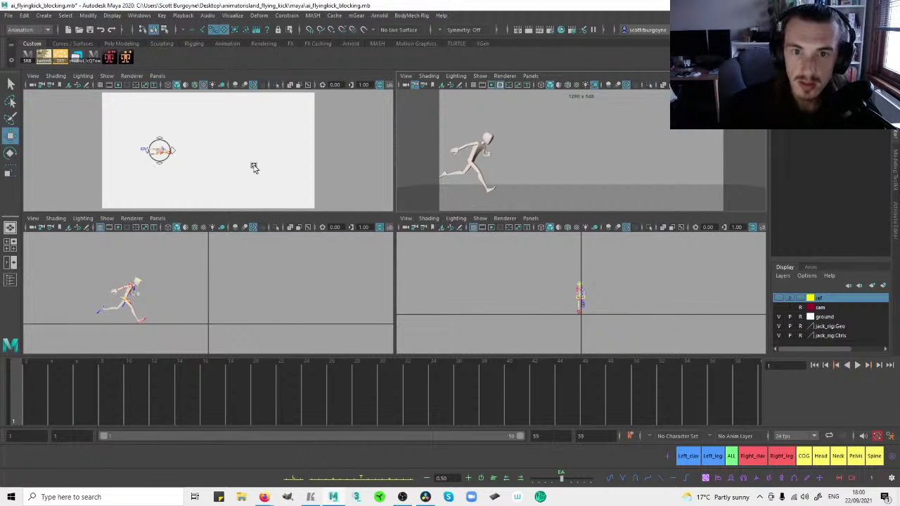
pyautogui.click(27, 59)
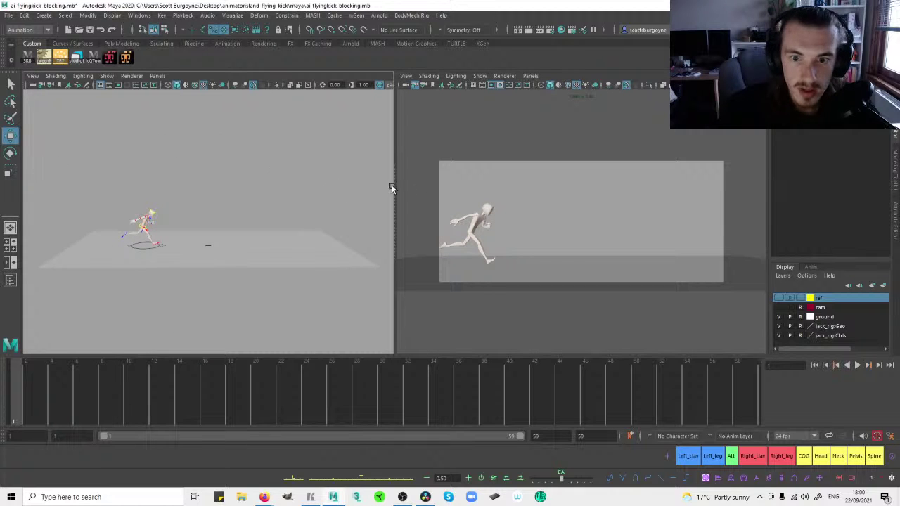
pyautogui.scroll(3, 255, 203)
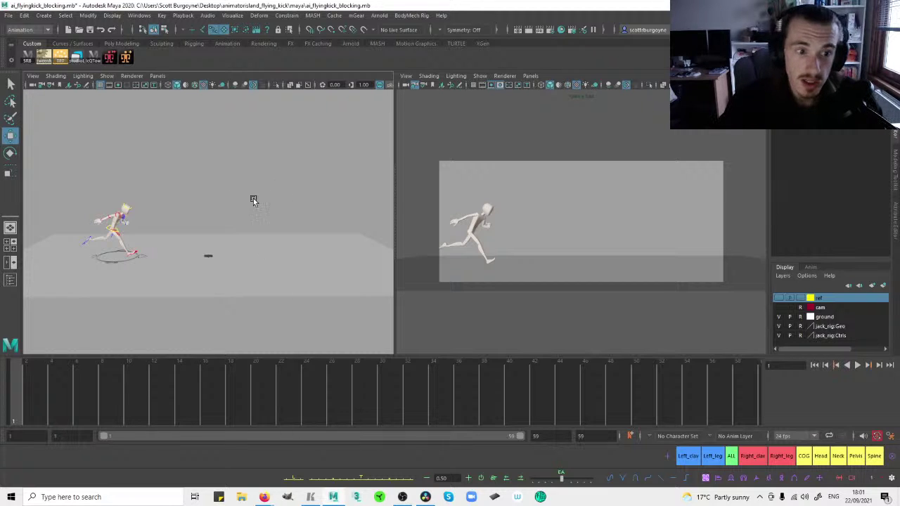
# Frame the running character more closely from a side angle in the perspective view.
pyautogui.keyDown('alt'); pyautogui.moveTo(208, 212); pyautogui.dragTo(208, 192, button='middle'); pyautogui.keyUp('alt')
pyautogui.scroll(3, 124, 206)
pyautogui.keyDown('alt'); pyautogui.moveTo(124, 206); pyautogui.dragTo(254, 201, button='middle'); pyautogui.keyUp('alt')
pyautogui.moveTo(92, 153); pyautogui.dragTo(299, 269)
pyautogui.scroll(2, 302, 191)
pyautogui.keyDown('alt'); pyautogui.moveTo(301, 192); pyautogui.dragTo(254, 155); pyautogui.keyUp('alt')
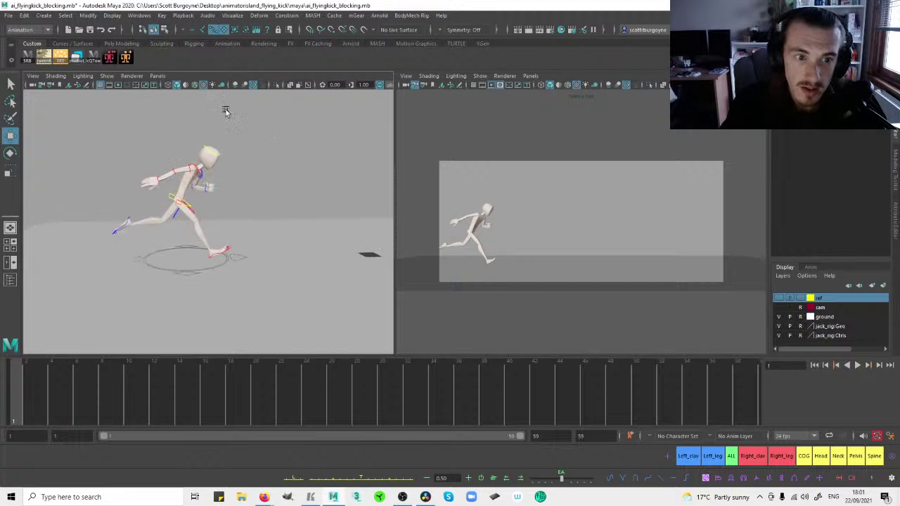
pyautogui.click(170, 196)
pyautogui.click(293, 173)
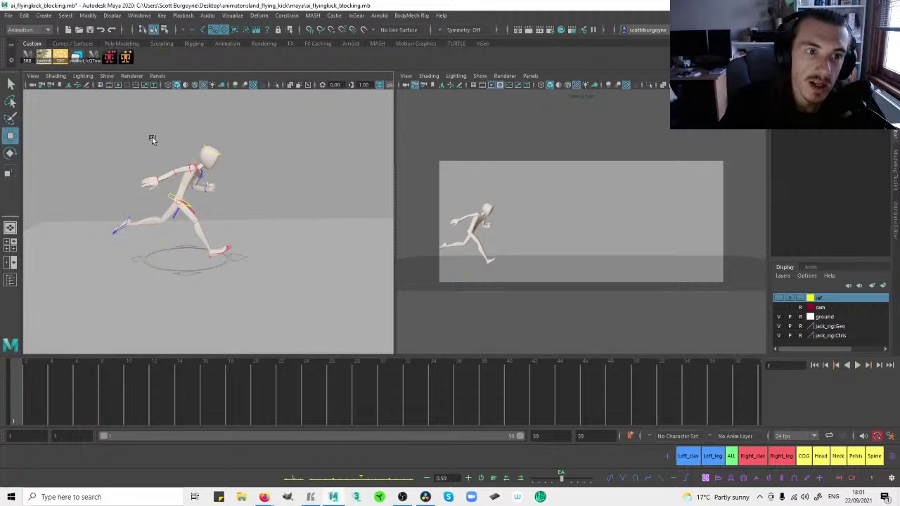
pyautogui.keyDown('alt'); pyautogui.moveTo(240, 131); pyautogui.dragTo(271, 181); pyautogui.keyUp('alt')
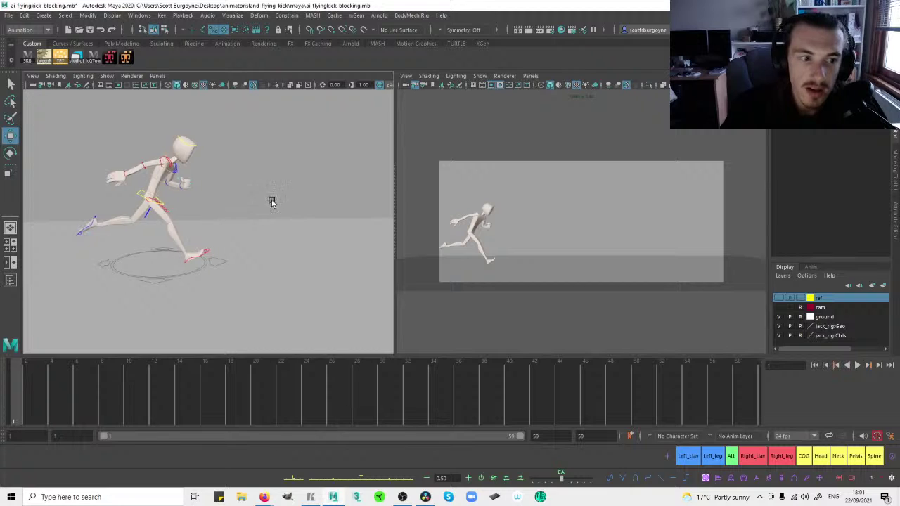
pyautogui.keyDown('alt'); pyautogui.moveTo(273, 196); pyautogui.dragTo(273, 192, button='middle'); pyautogui.keyUp('alt')
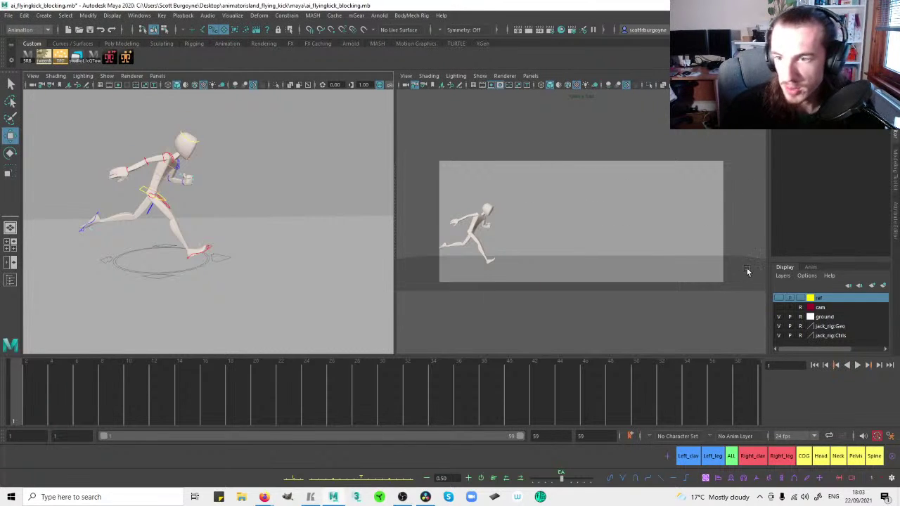
# Show the ref layer, hide image planes in the perspective view only, and reframe the character there.
pyautogui.click(779, 299)
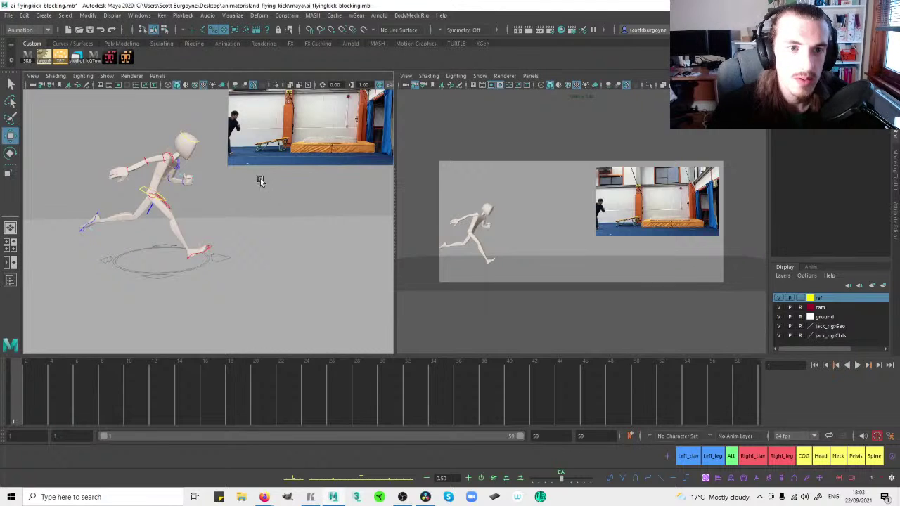
pyautogui.keyDown('alt'); pyautogui.moveTo(199, 164); pyautogui.dragTo(266, 195); pyautogui.keyUp('alt')
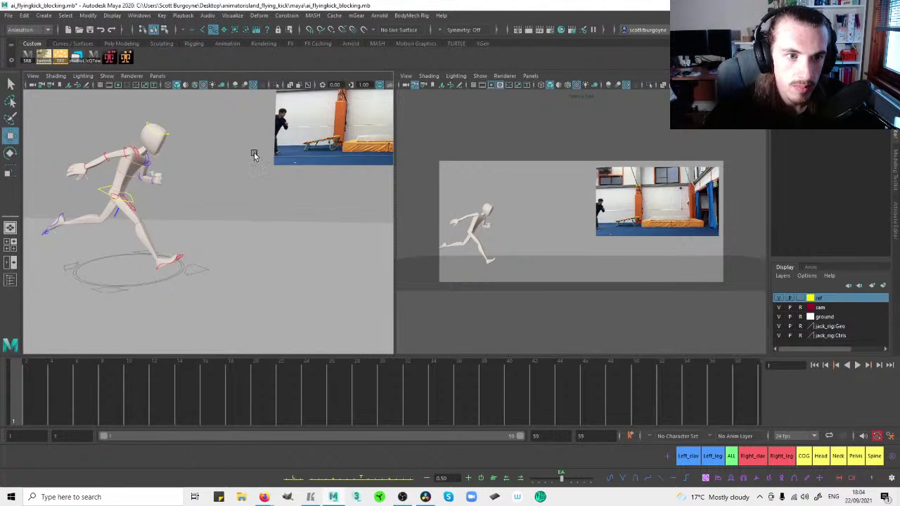
pyautogui.click(106, 76)
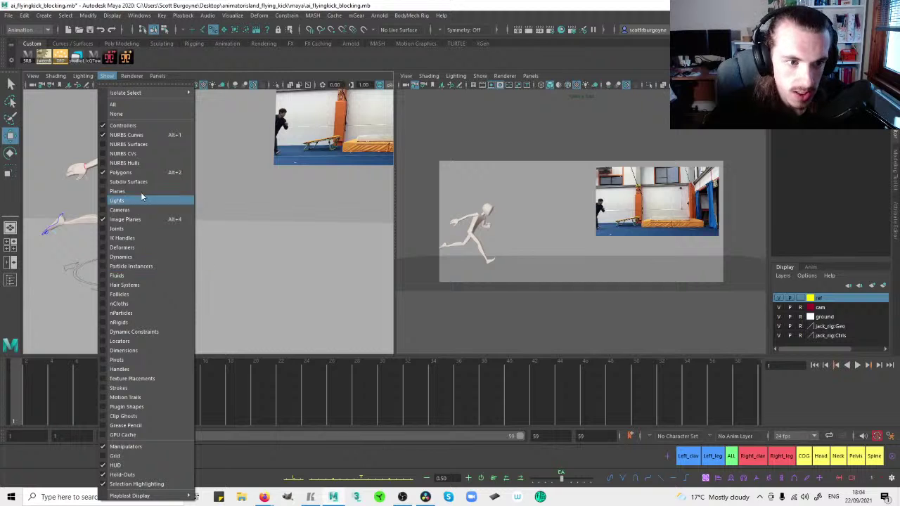
pyautogui.click(125, 219)
pyautogui.keyDown('alt'); pyautogui.moveTo(231, 191); pyautogui.dragTo(203, 208); pyautogui.keyUp('alt')
pyautogui.keyDown('alt'); pyautogui.moveTo(203, 208); pyautogui.dragTo(228, 200, button='middle'); pyautogui.keyUp('alt')
pyautogui.keyDown('alt'); pyautogui.moveTo(190, 195); pyautogui.dragTo(217, 187, button='right'); pyautogui.keyUp('alt')
pyautogui.keyDown('alt'); pyautogui.moveTo(209, 163); pyautogui.dragTo(207, 185, button='middle'); pyautogui.keyUp('alt')
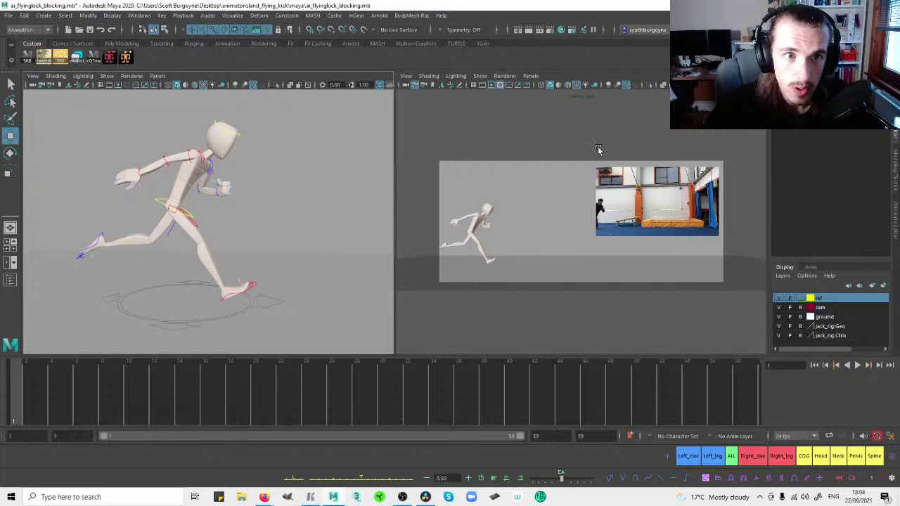
# Select the reference image plane, enlarge the shot camera view, and move to its key at frame 5.
pyautogui.click(611, 202)
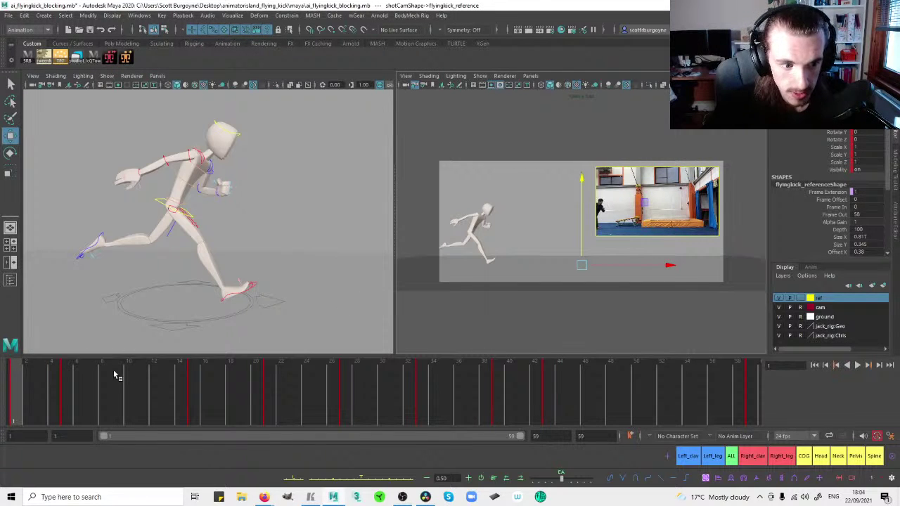
pyautogui.press('space')
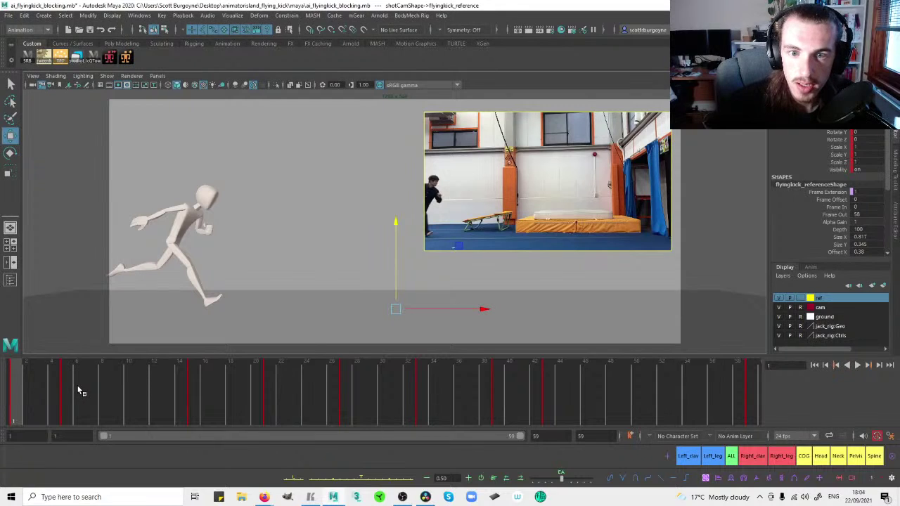
pyautogui.moveTo(25, 397); pyautogui.dragTo(76, 398)
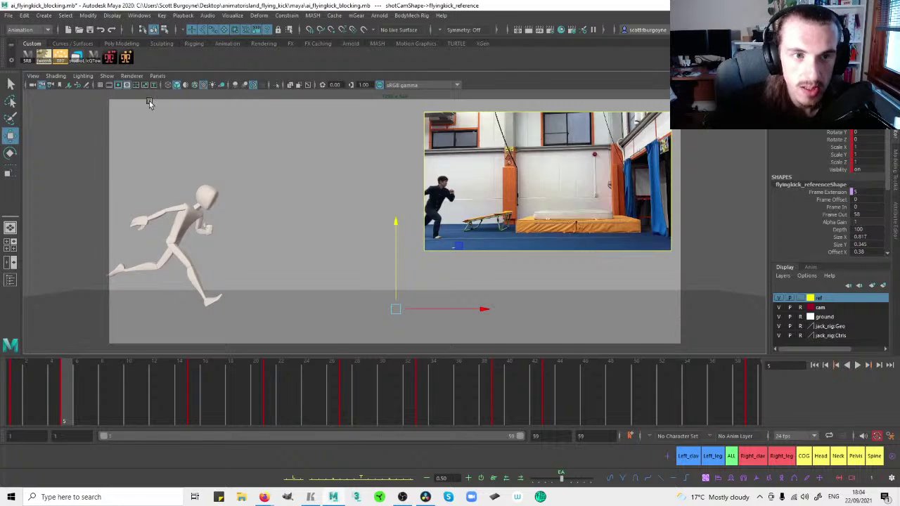
# Limit the selection mask to curves so other object types cannot be picked.
pyautogui.click(183, 31)
pyautogui.click(198, 45)
pyautogui.click(213, 30)
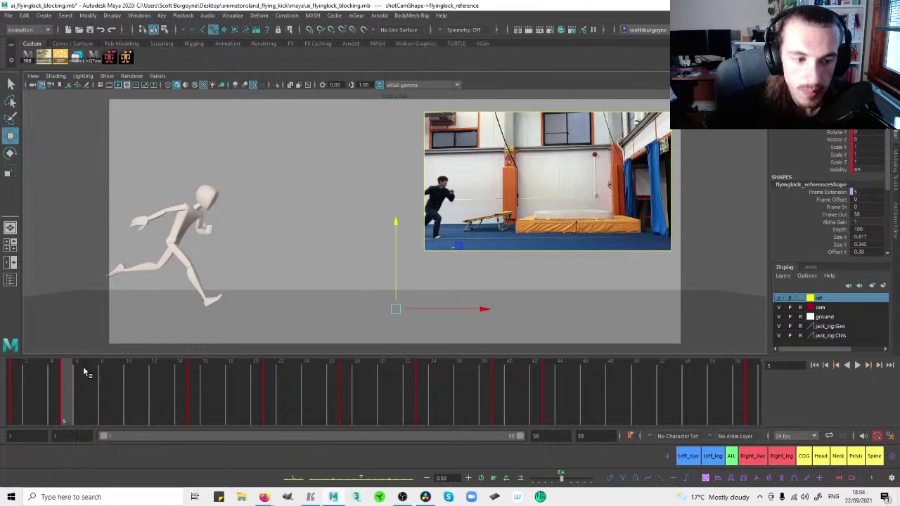
# Examine the reference footage around the key poses at frames 5 and 15, including the foot contacts, and play it onward.
pyautogui.moveTo(73, 383)
pyautogui.mouseDown()
pyautogui.moveTo(15, 381)
pyautogui.moveTo(119, 387)
pyautogui.moveTo(66, 391)
pyautogui.moveTo(76, 398)
pyautogui.mouseUp()
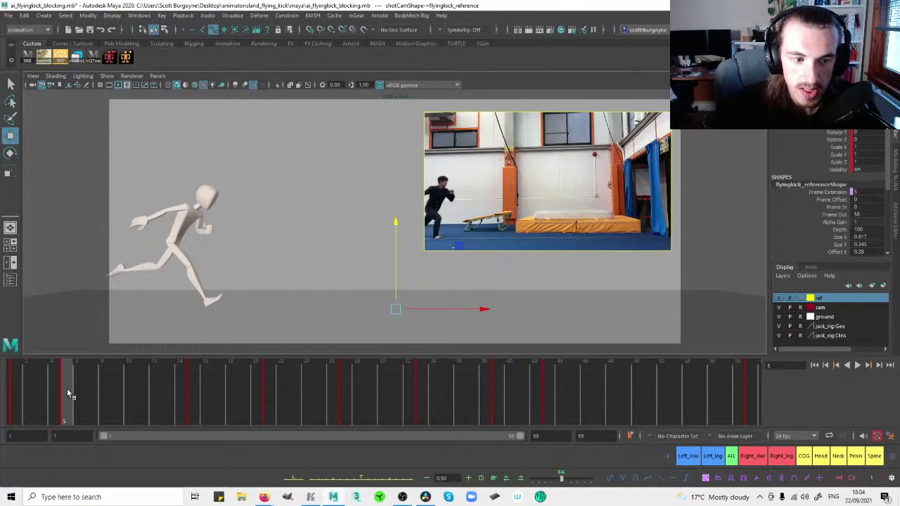
pyautogui.moveTo(68, 393); pyautogui.dragTo(39, 380)
pyautogui.click(63, 384)
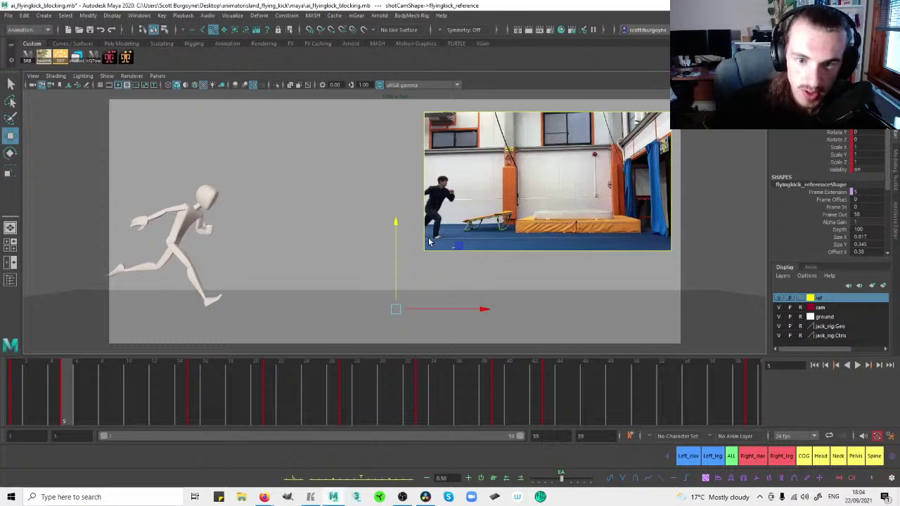
pyautogui.click(195, 374)
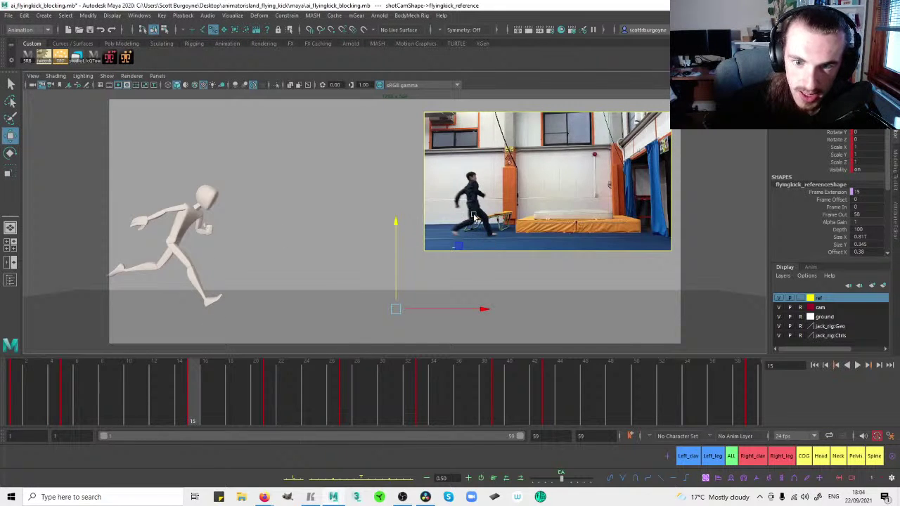
pyautogui.moveTo(195, 374)
pyautogui.mouseDown()
pyautogui.moveTo(214, 373)
pyautogui.moveTo(190, 377)
pyautogui.mouseUp()
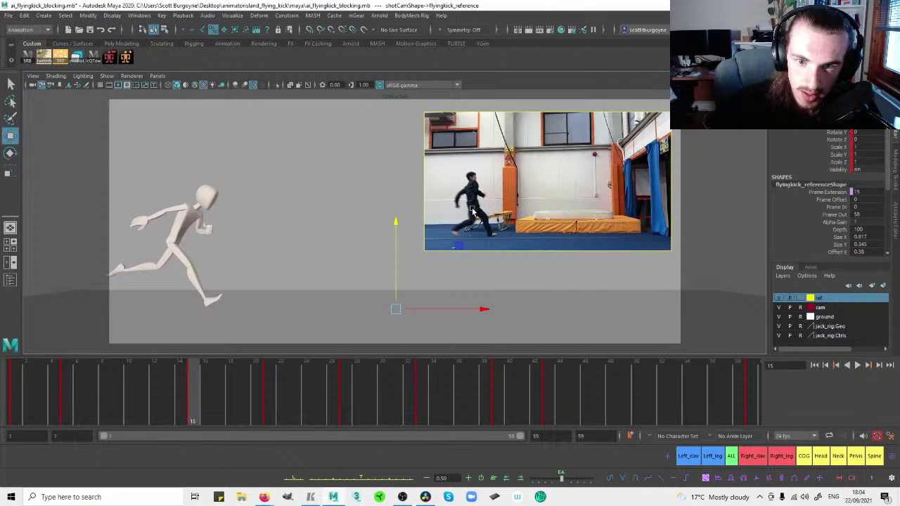
pyautogui.moveTo(127, 374); pyautogui.dragTo(172, 373)
pyautogui.click(186, 371)
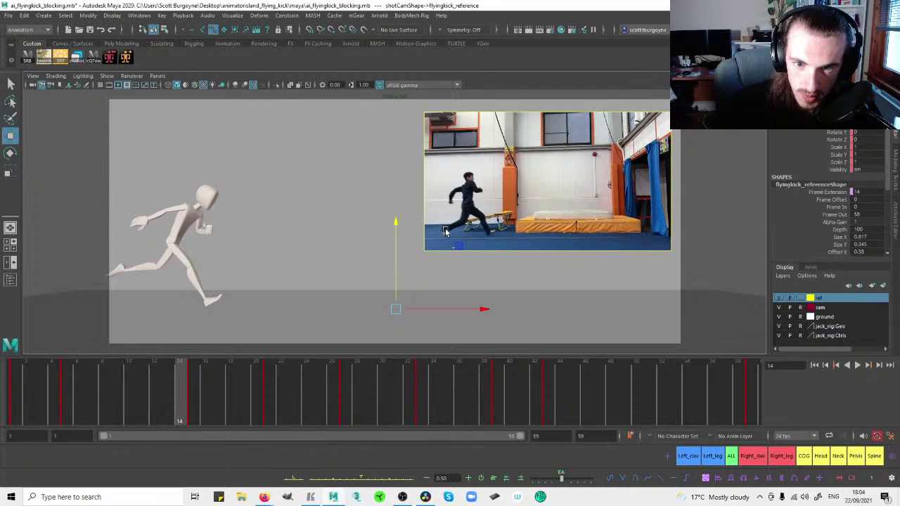
pyautogui.click(202, 373)
pyautogui.hotkey('alt', 'v')
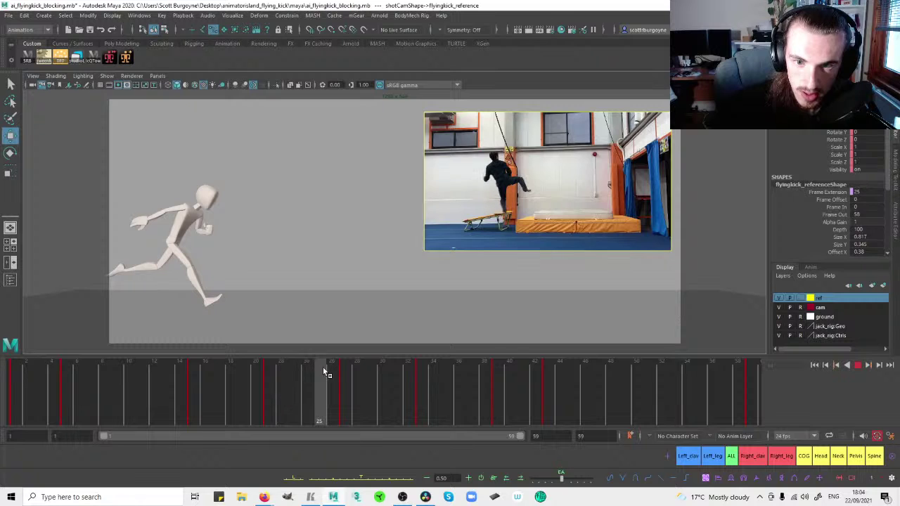
# Examine the reference key poses at frames 27, 33 and 59, play the footage, and return to frame 1 with nothing selected.
pyautogui.moveTo(347, 368); pyautogui.dragTo(347, 368)
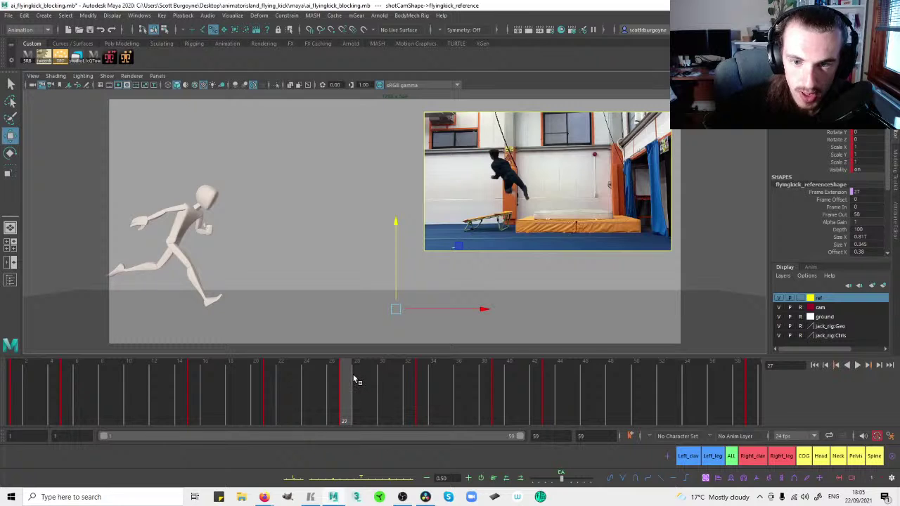
pyautogui.moveTo(349, 383); pyautogui.dragTo(422, 380)
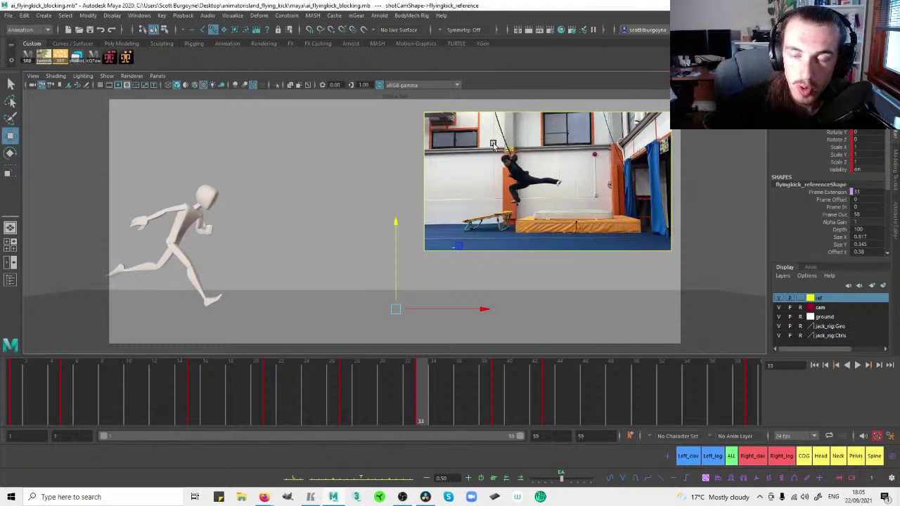
pyautogui.moveTo(427, 373); pyautogui.dragTo(758, 366)
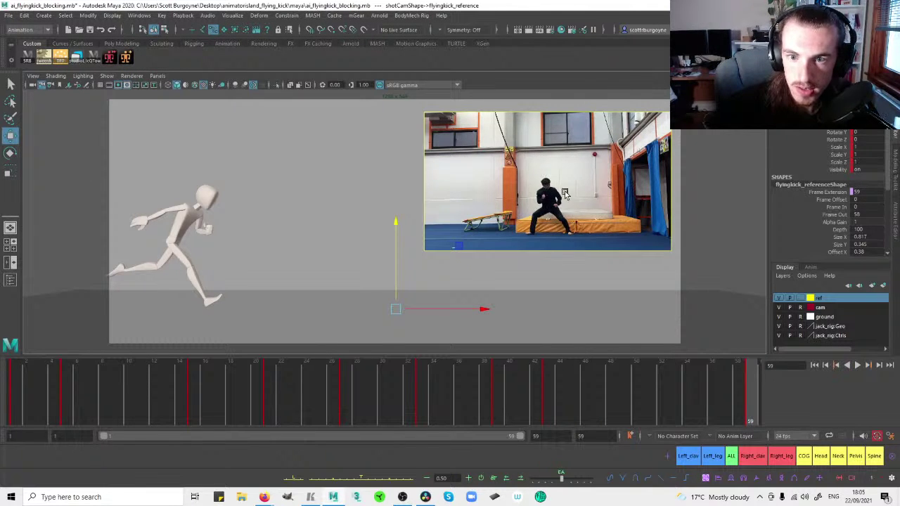
pyautogui.press('6')
pyautogui.hotkey('alt', 'v')
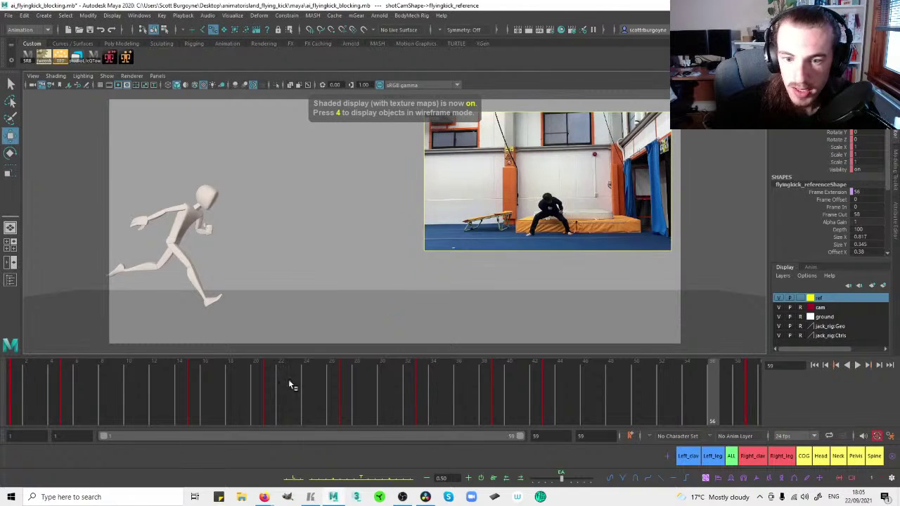
pyautogui.click(22, 387)
pyautogui.click(261, 211)
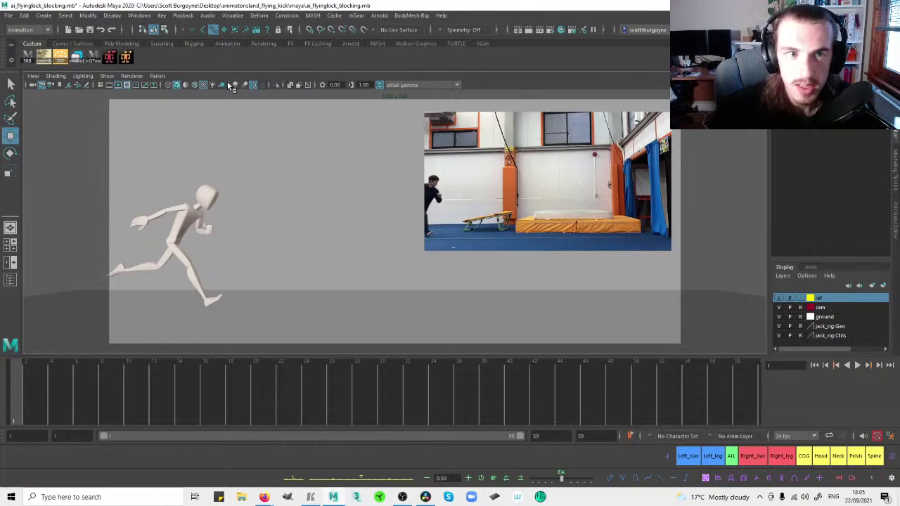
# Re-enable all object types in the selection mask, test it by selecting the reference image, and clear the selection.
pyautogui.click(183, 30)
pyautogui.click(197, 36)
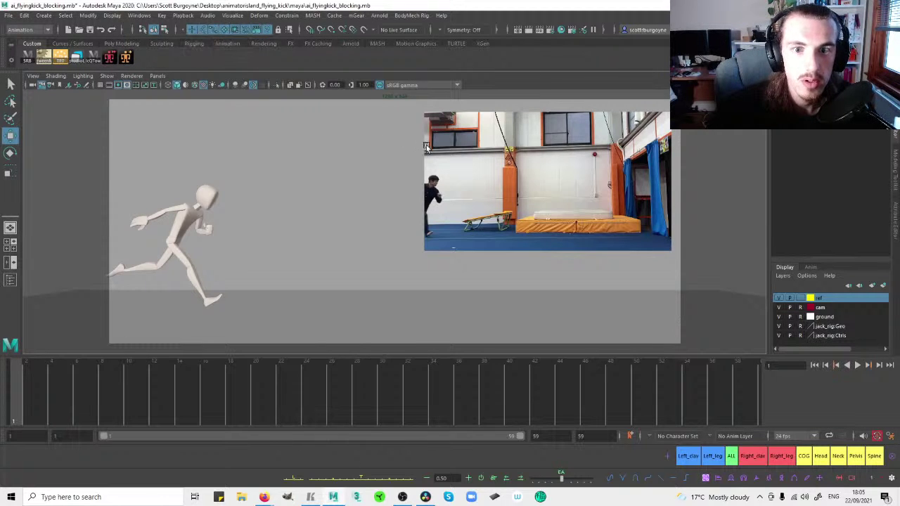
pyautogui.moveTo(421, 119); pyautogui.dragTo(443, 147)
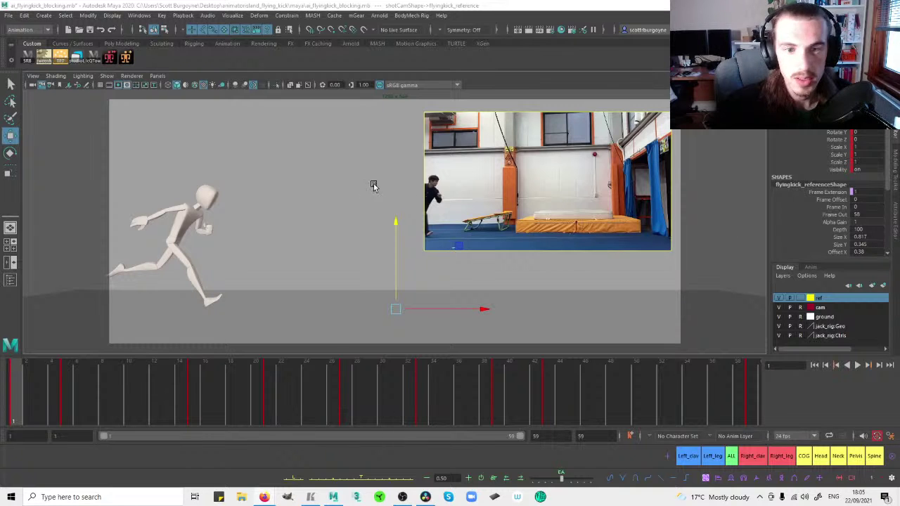
pyautogui.click(297, 182)
# Return to the two-pane layout and jump to the reference image's key at frame 5.
pyautogui.press('space')
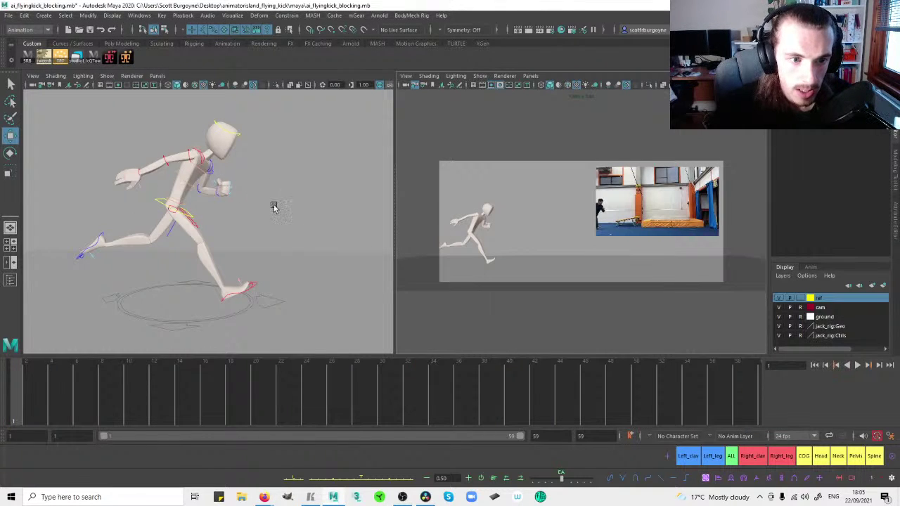
pyautogui.keyDown('alt'); pyautogui.moveTo(259, 205); pyautogui.dragTo(245, 190, button='right'); pyautogui.keyUp('alt')
pyautogui.keyDown('alt'); pyautogui.moveTo(245, 191); pyautogui.dragTo(251, 191, button='middle'); pyautogui.keyUp('alt')
pyautogui.click(614, 180)
pyautogui.press('.')
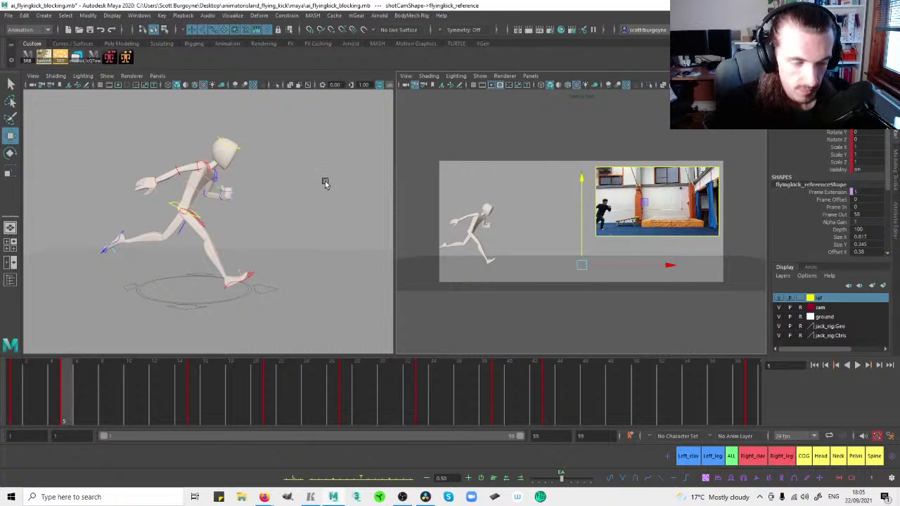
pyautogui.click(331, 183)
# Set a key on all of the character's rig controls at frame 5, comparing the pose with the previous key.
pyautogui.keyDown('alt'); pyautogui.moveTo(199, 204); pyautogui.dragTo(245, 200, button='right'); pyautogui.keyUp('alt')
pyautogui.keyDown('alt'); pyautogui.moveTo(245, 199); pyautogui.dragTo(257, 269); pyautogui.keyUp('alt')
pyautogui.click(258, 275)
pyautogui.press('space')
pyautogui.press('s')
pyautogui.click(733, 457)
pyautogui.press('s')
pyautogui.press(',')
pyautogui.press('.')
pyautogui.hotkey('ctrl', 'z')
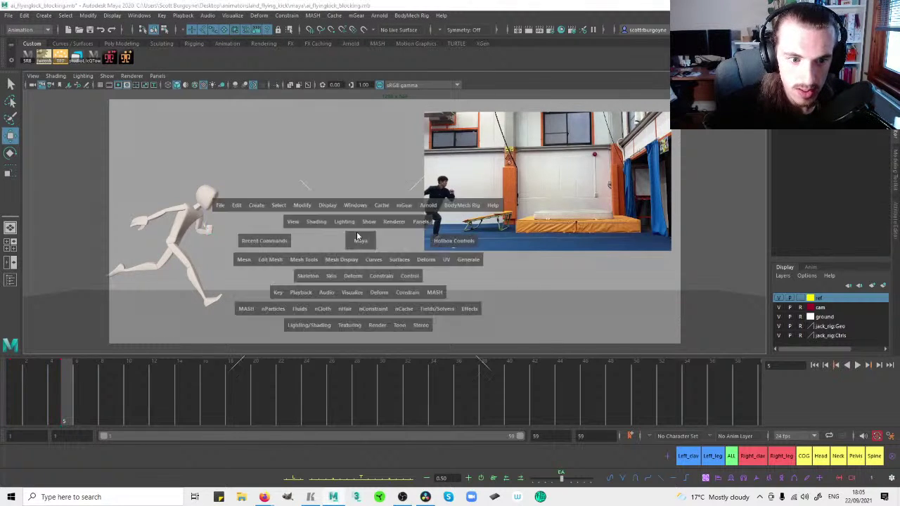
# Rotate the right leg's IK control at frame 5 so the foot lies flat on the ground.
pyautogui.press('space')
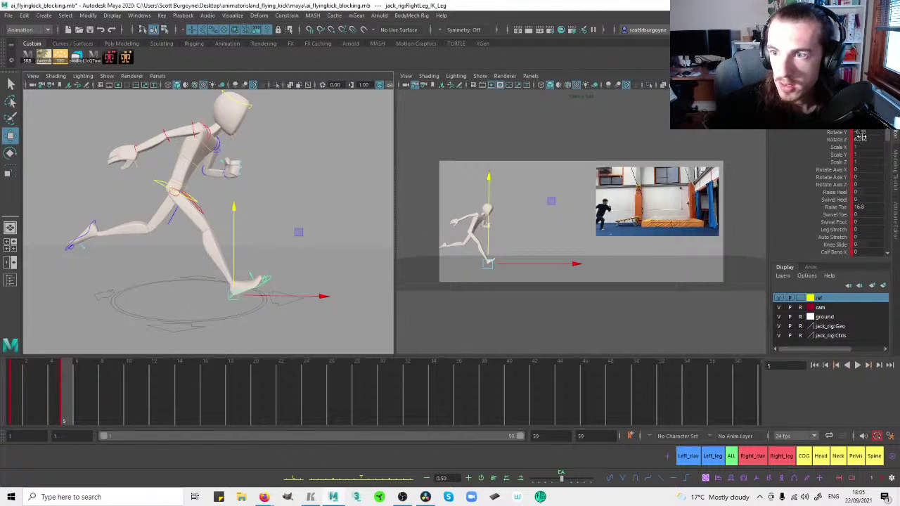
pyautogui.write('088')
pyautogui.press('Return')
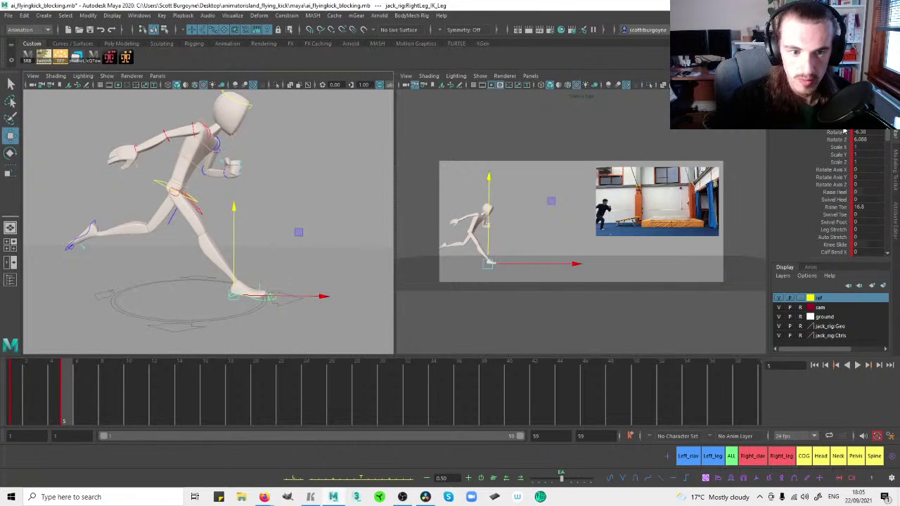
pyautogui.keyDown('alt'); pyautogui.moveTo(294, 221); pyautogui.dragTo(297, 205); pyautogui.keyUp('alt')
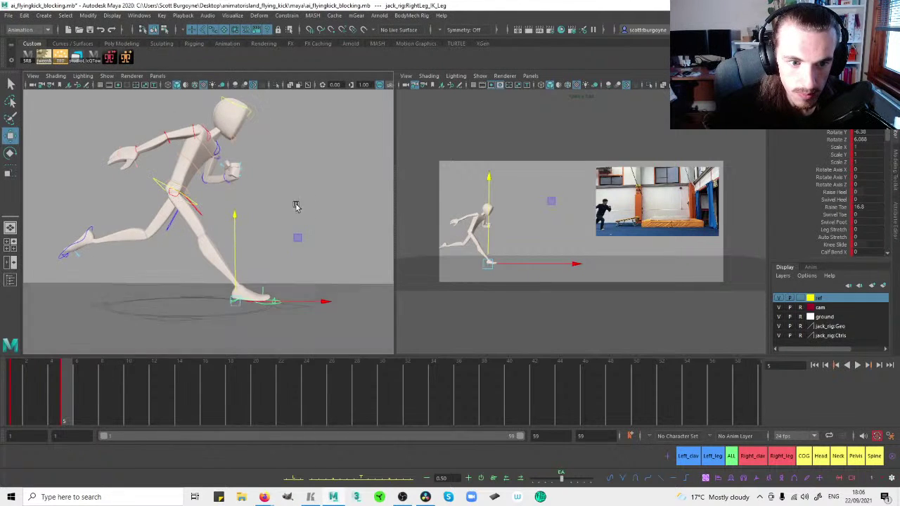
pyautogui.click(319, 206)
pyautogui.click(265, 304)
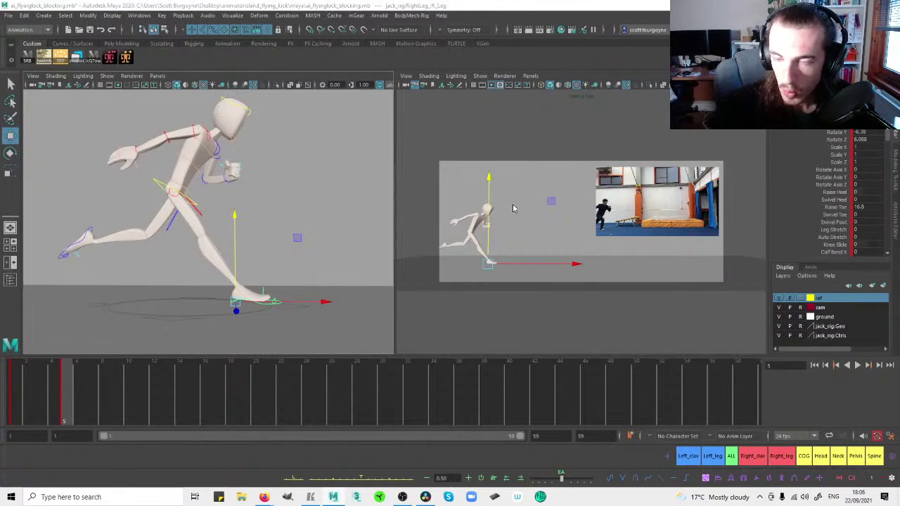
# Enlarge the camera view, pick the right foot's Raise Toe channel, and compare the reference's foot contact between frames 1 and 5.
pyautogui.press('space')
pyautogui.press(',')
pyautogui.press('.')
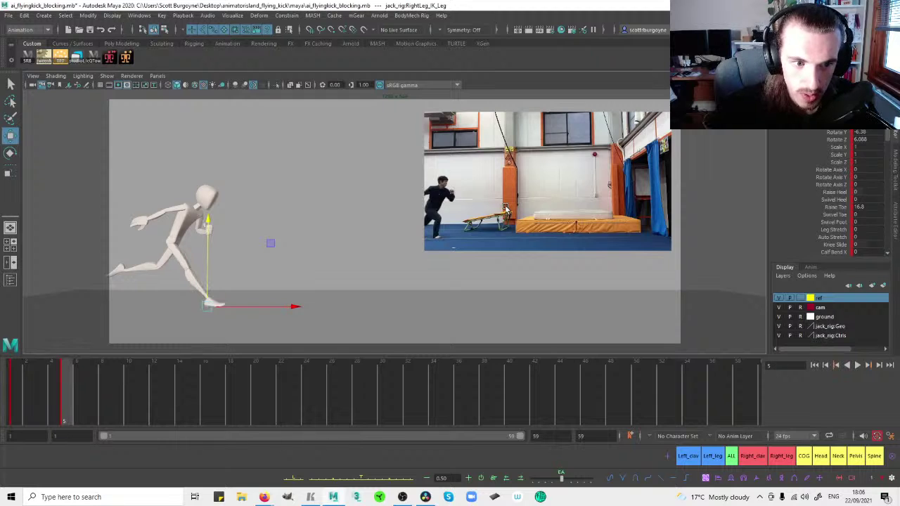
pyautogui.click(835, 208)
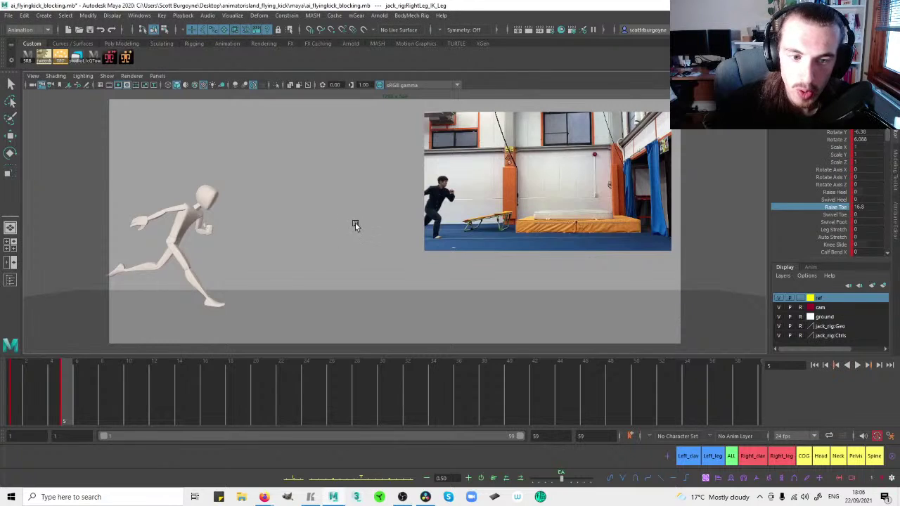
pyautogui.moveTo(23, 381); pyautogui.dragTo(67, 379)
pyautogui.click(41, 385)
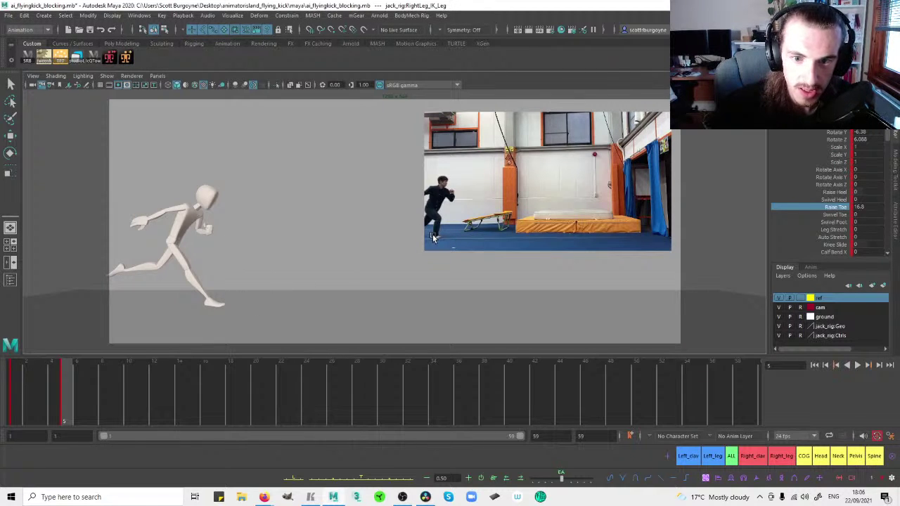
# Set the right foot's Raise Toe to 0 at frame 5 and return to the two-pane layout.
pyautogui.doubleClick(866, 206)
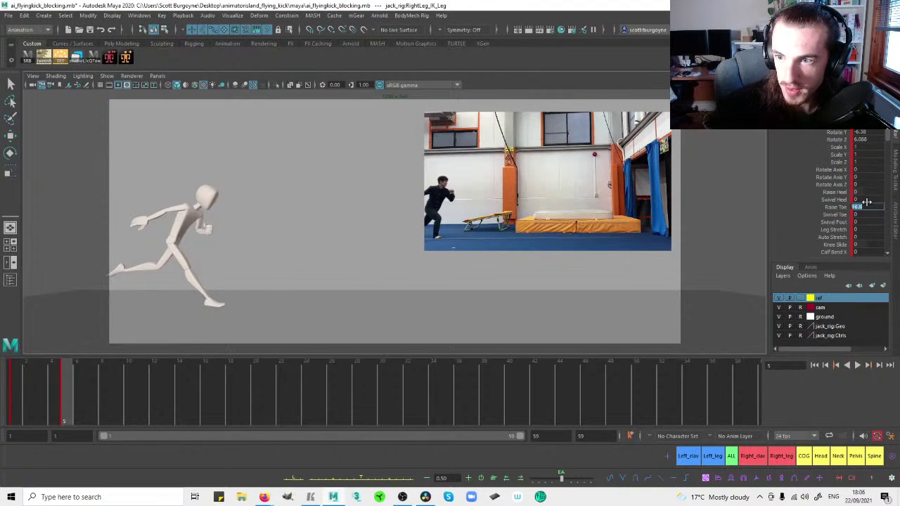
pyautogui.write('0')
pyautogui.press('Return')
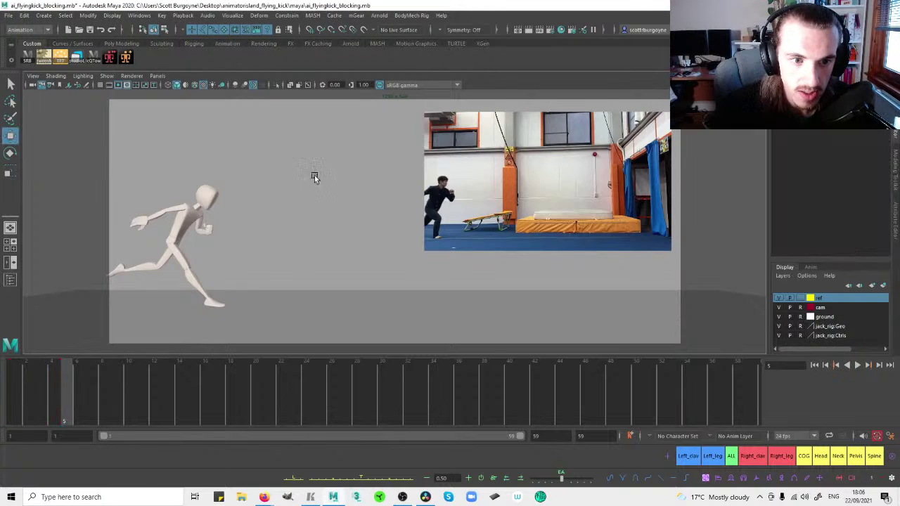
pyautogui.click(315, 176)
pyautogui.press('space')
pyautogui.scroll(3, 151, 151)
# Move the upper body control forward at frame 5 so the hips travel closer over the planted right foot.
pyautogui.click(139, 171)
pyautogui.keyDown('alt'); pyautogui.moveTo(175, 170); pyautogui.dragTo(261, 173); pyautogui.keyUp('alt')
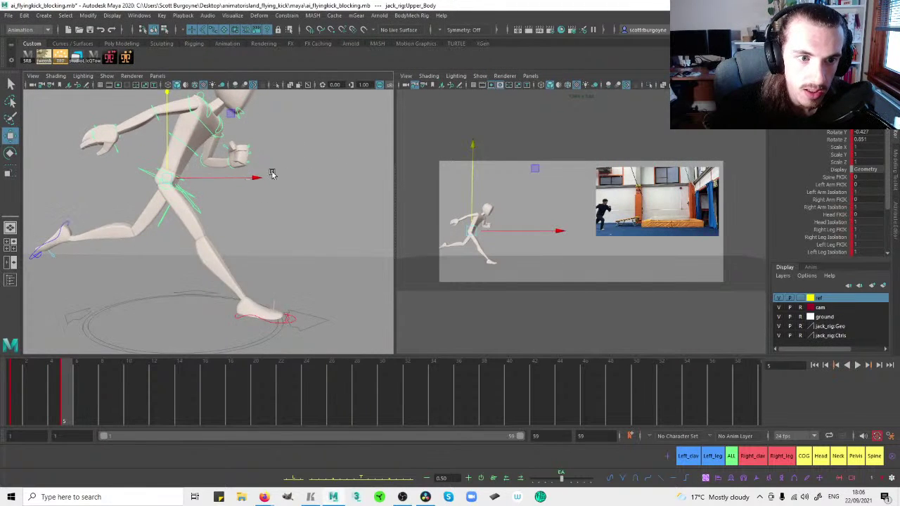
pyautogui.scroll(-5, 211, 186)
pyautogui.keyDown('alt'); pyautogui.moveTo(203, 186); pyautogui.dragTo(203, 200, button='middle'); pyautogui.keyUp('alt')
pyautogui.scroll(1, 211, 199)
pyautogui.moveTo(241, 207); pyautogui.dragTo(289, 205)
# Examine the frame 5 pose from the front to judge the upper body's balance over the right foot.
pyautogui.keyDown('alt'); pyautogui.moveTo(287, 205); pyautogui.dragTo(178, 207); pyautogui.keyUp('alt')
pyautogui.press('f')
pyautogui.keyDown('alt'); pyautogui.moveTo(285, 188); pyautogui.dragTo(88, 201, button='right'); pyautogui.keyUp('alt')
pyautogui.keyDown('alt'); pyautogui.moveTo(159, 206); pyautogui.dragTo(173, 206, button='middle'); pyautogui.keyUp('alt')
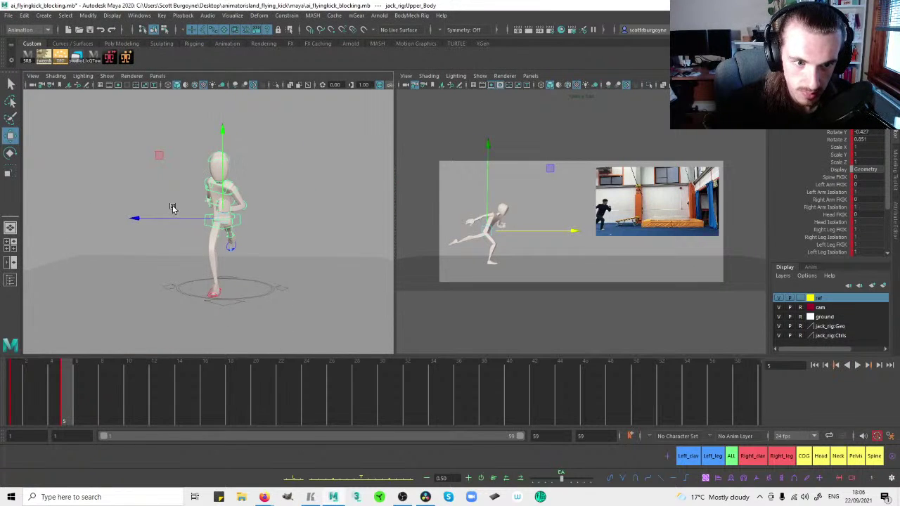
pyautogui.keyDown('alt'); pyautogui.moveTo(173, 207); pyautogui.dragTo(204, 203, button='right'); pyautogui.keyUp('alt')
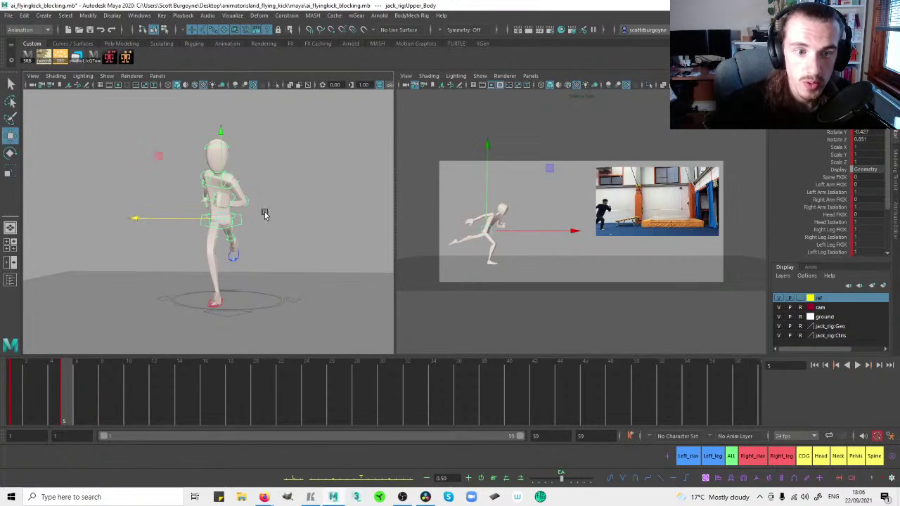
pyautogui.click(290, 207)
pyautogui.press('e')
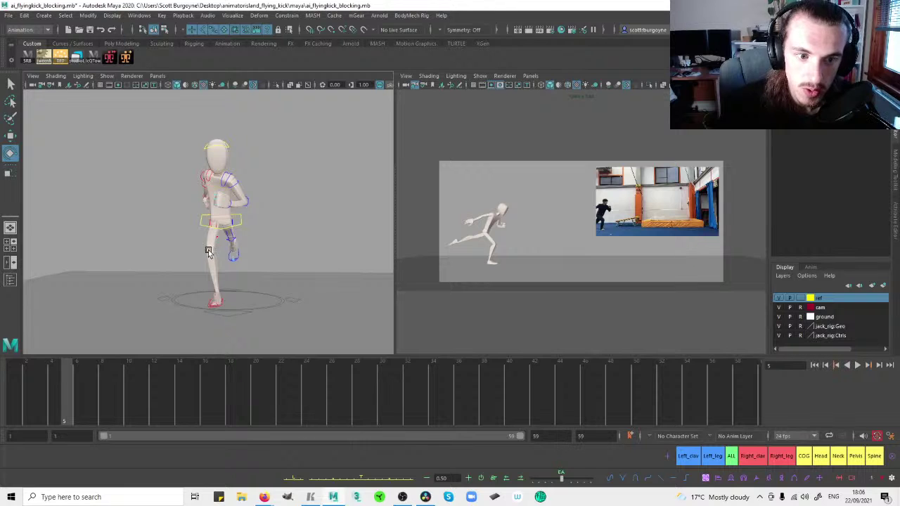
pyautogui.click(237, 227)
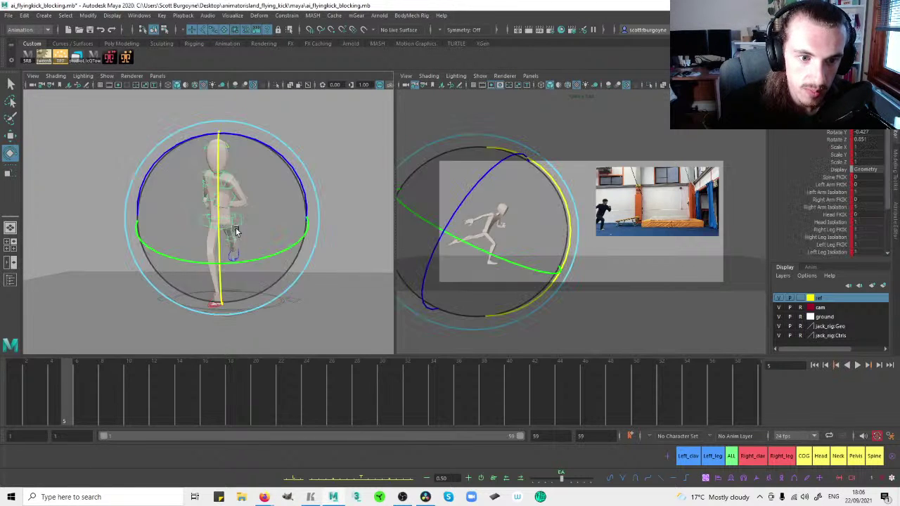
# Compare the body's pose between frames 1 and 5 from the front and from the side.
pyautogui.click(51, 376)
pyautogui.click(21, 382)
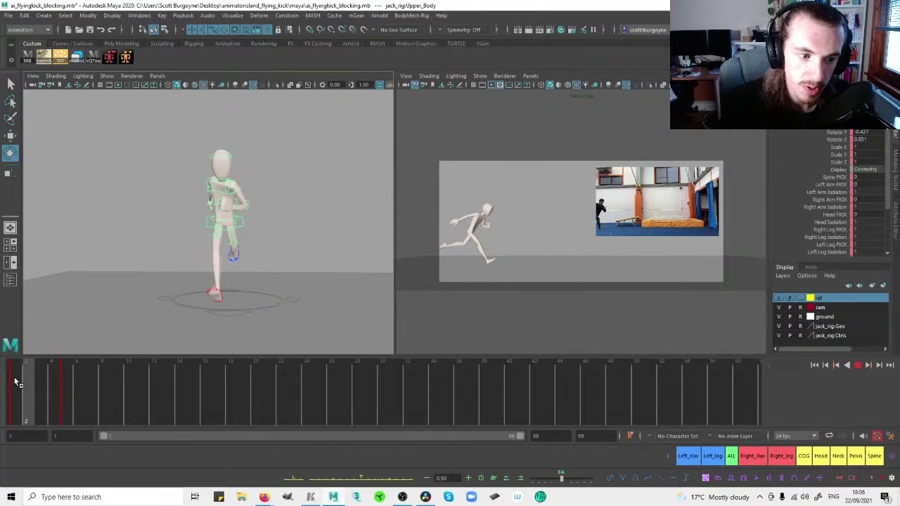
pyautogui.moveTo(18, 381); pyautogui.dragTo(15, 380)
pyautogui.click(73, 380)
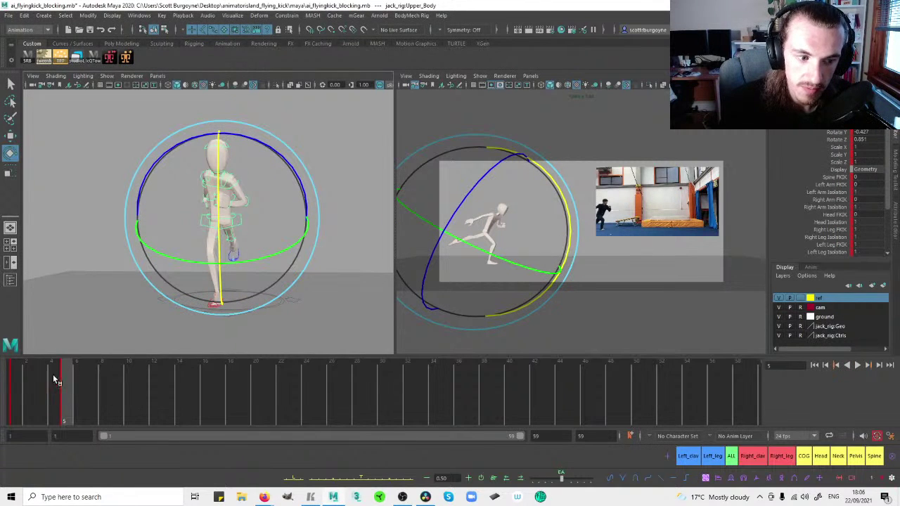
pyautogui.click(39, 384)
pyautogui.keyDown('alt'); pyautogui.moveTo(73, 331); pyautogui.dragTo(304, 204); pyautogui.keyUp('alt')
pyautogui.click(303, 204)
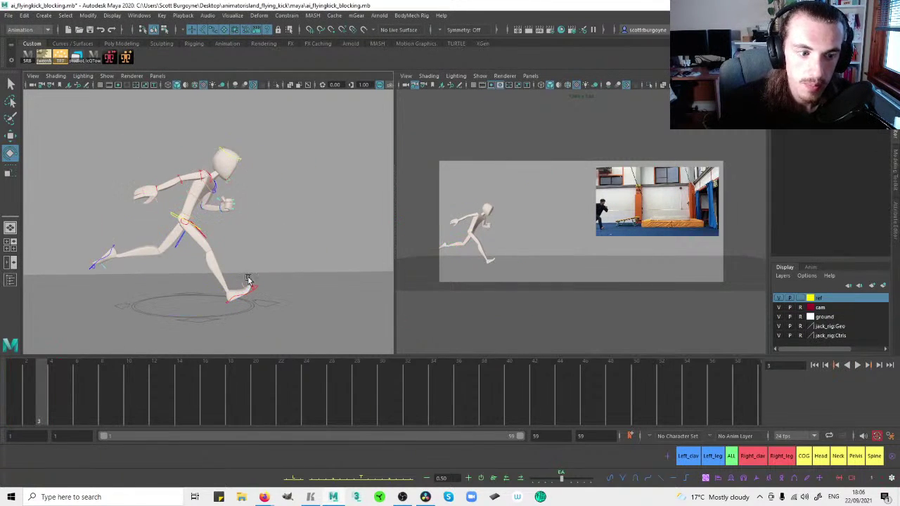
pyautogui.click(171, 212)
pyautogui.press('.')
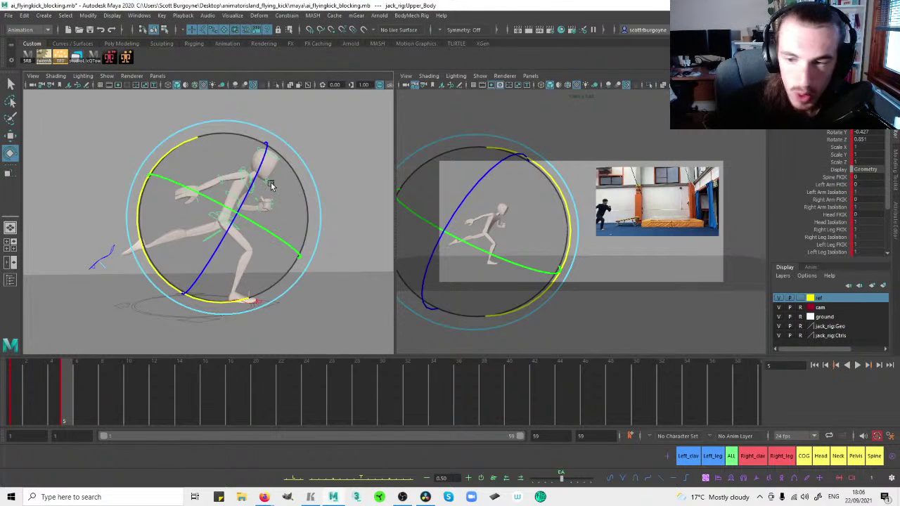
pyautogui.keyDown('alt'); pyautogui.moveTo(303, 195); pyautogui.dragTo(198, 198); pyautogui.keyUp('alt')
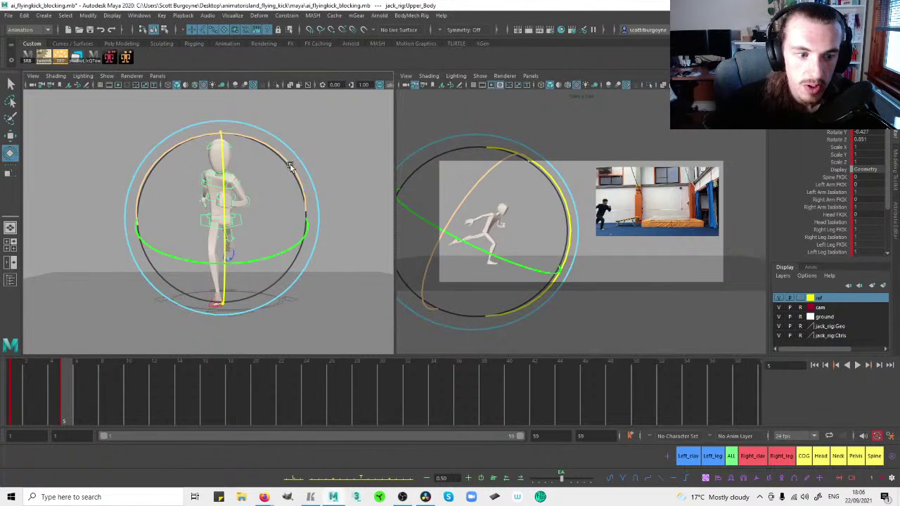
# Try rotating the upper body control sideways at frame 5 and review the movement in playback.
pyautogui.moveTo(294, 165); pyautogui.dragTo(270, 166)
pyautogui.hotkey('alt', 'v')
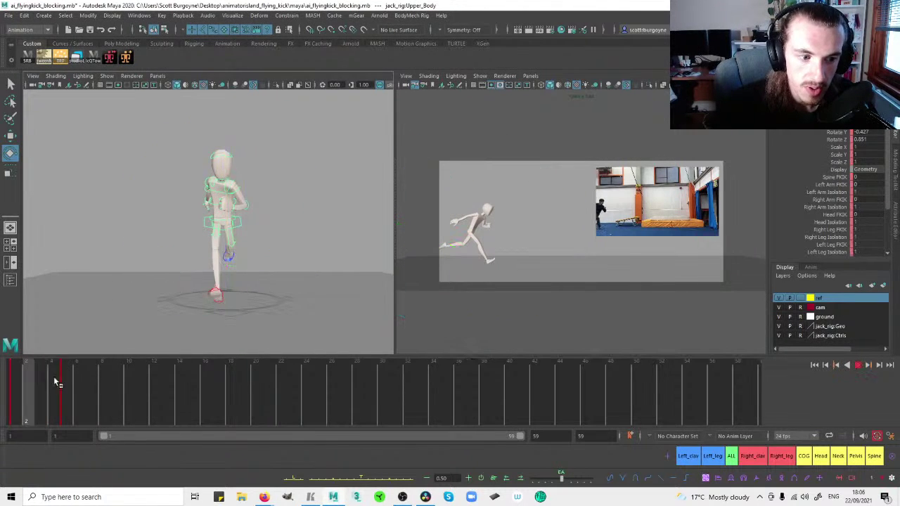
pyautogui.click(22, 388)
pyautogui.press('.')
pyautogui.click(118, 213)
pyautogui.keyDown('alt'); pyautogui.moveTo(118, 213); pyautogui.dragTo(204, 222); pyautogui.keyUp('alt')
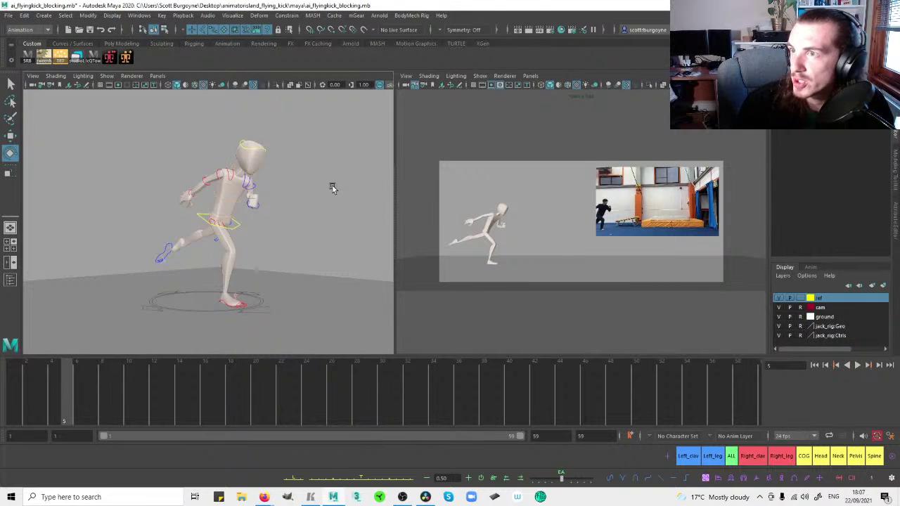
# Lower the right leg's IK control onto the ground line at frame 5, entering 0 to flatten the foot.
pyautogui.click(202, 219)
pyautogui.moveTo(313, 205)
pyautogui.keyDown('alt'); pyautogui.mouseDown()
pyautogui.moveTo(265, 211)
pyautogui.moveTo(300, 211)
pyautogui.mouseUp(); pyautogui.keyUp('alt')
pyautogui.press('w')
pyautogui.press('space')
pyautogui.press('f')
pyautogui.keyDown('alt'); pyautogui.moveTo(320, 202); pyautogui.dragTo(80, 224, button='right'); pyautogui.keyUp('alt')
pyautogui.keyDown('alt'); pyautogui.moveTo(267, 243); pyautogui.dragTo(260, 187, button='middle'); pyautogui.keyUp('alt')
pyautogui.keyDown('alt'); pyautogui.moveTo(260, 187); pyautogui.dragTo(187, 211, button='right'); pyautogui.keyUp('alt')
pyautogui.click(211, 315)
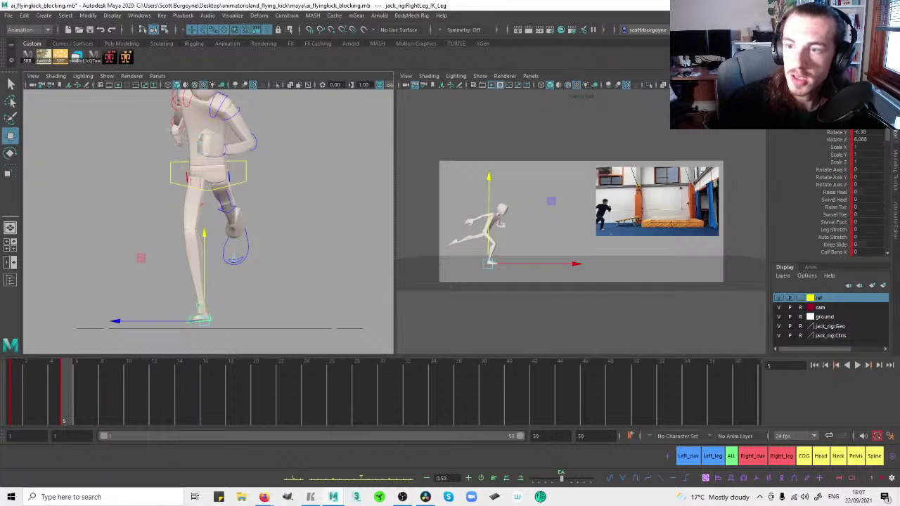
pyautogui.press('Return')
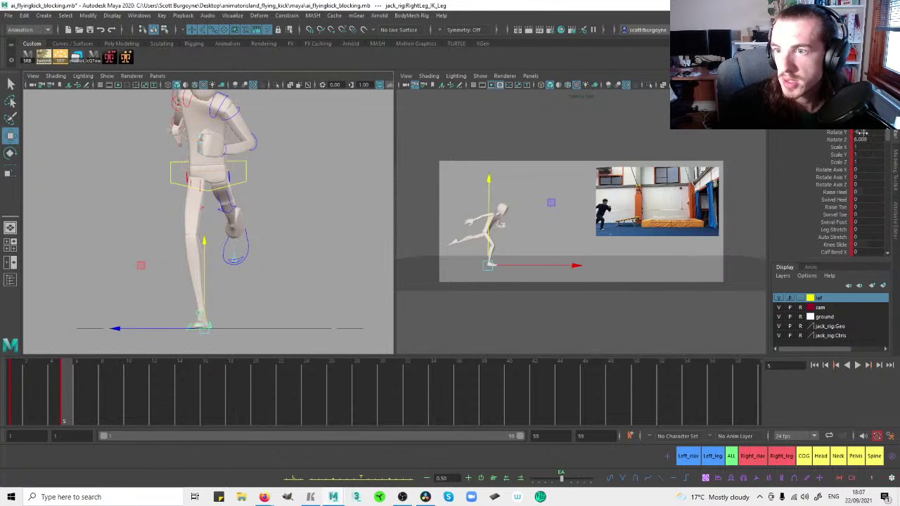
pyautogui.write('0')
pyautogui.press('Return')
# Turn off all object selection masks and enable only curves so that just the rig controls can be picked.
pyautogui.click(285, 157)
pyautogui.click(246, 182)
pyautogui.click(277, 177)
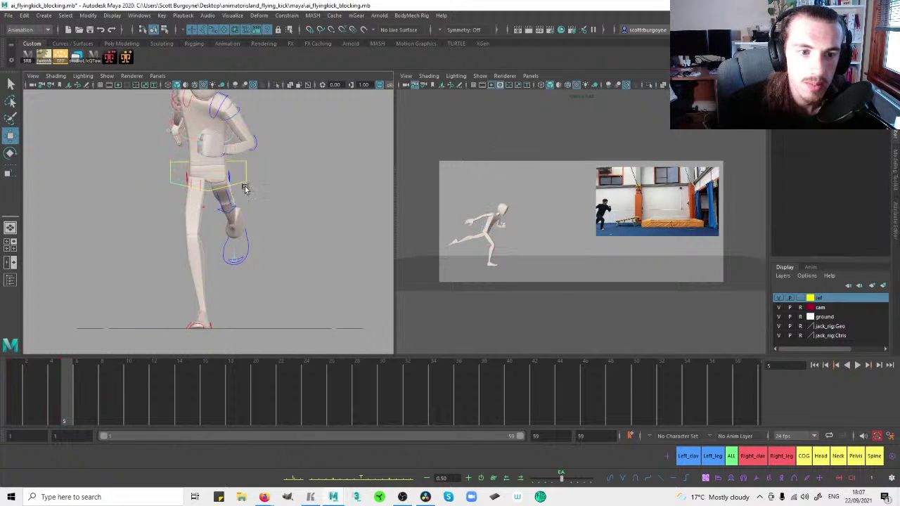
pyautogui.click(183, 30)
pyautogui.click(199, 43)
pyautogui.click(213, 31)
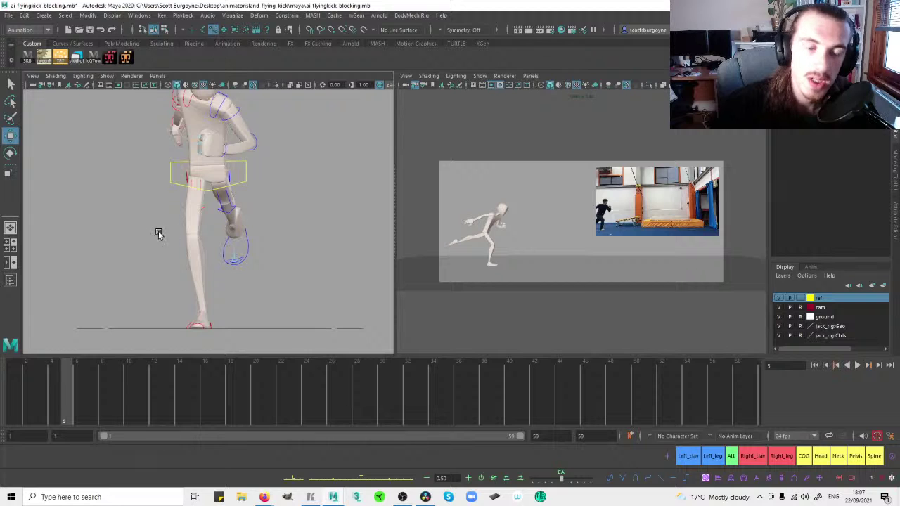
# Rotate the right leg's pole vector control at frame 5 to correct the direction of the knee.
pyautogui.click(202, 211)
pyautogui.press('e')
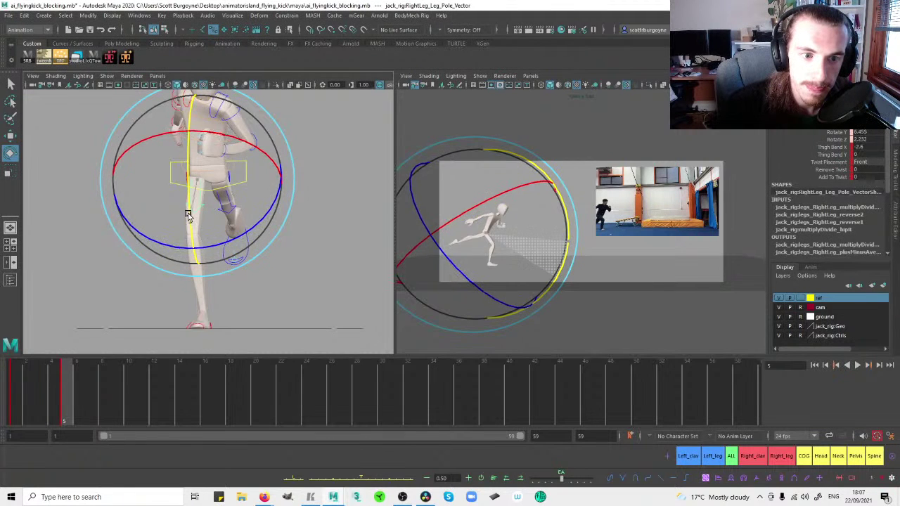
pyautogui.moveTo(221, 239); pyautogui.dragTo(226, 245)
pyautogui.click(287, 222)
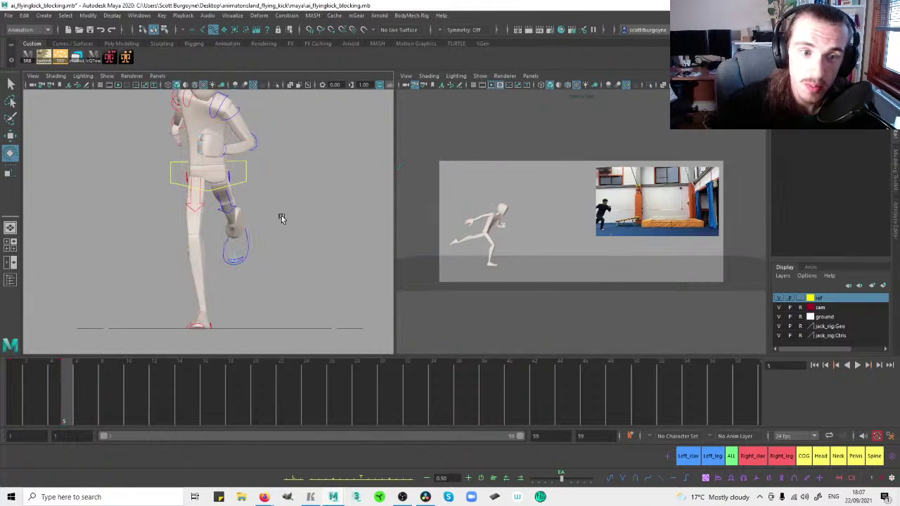
# Move the left leg's IK control forward at frame 5 so the trailing leg bends at the knee.
pyautogui.click(246, 238)
pyautogui.press('space')
pyautogui.press('f')
pyautogui.press('space')
pyautogui.press('space')
pyautogui.moveTo(220, 194); pyautogui.dragTo(322, 213)
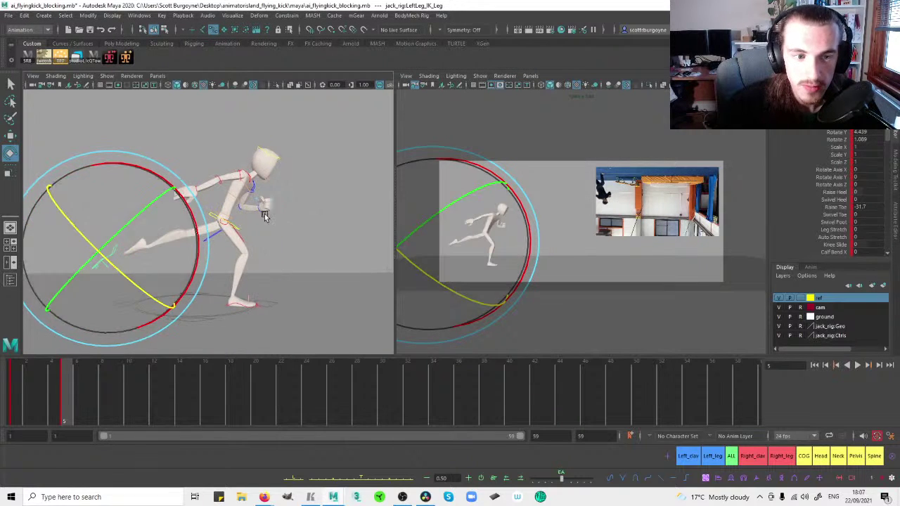
pyautogui.press('w')
pyautogui.moveTo(188, 244); pyautogui.dragTo(235, 239)
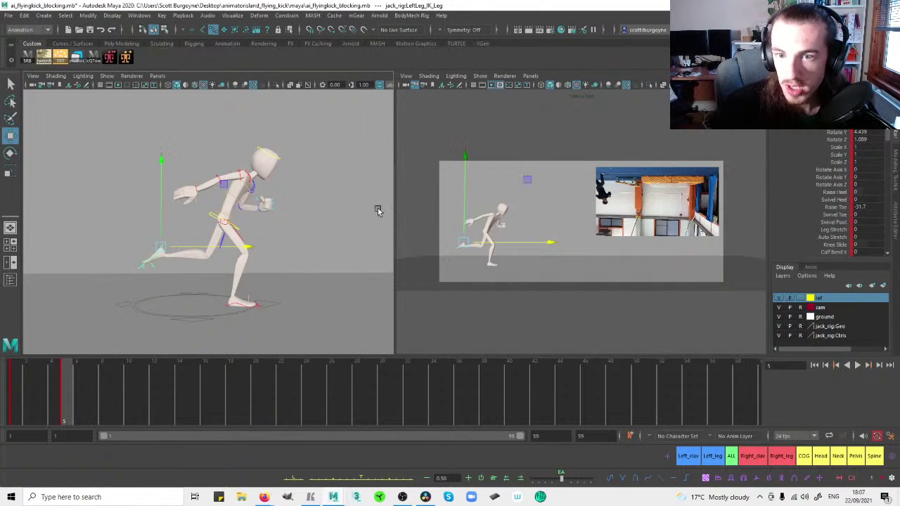
# Compare with the neighbouring reference frames, then nudge the left foot's IK control slightly forward and down.
pyautogui.press(',')
pyautogui.press('.')
pyautogui.moveTo(215, 247); pyautogui.dragTo(219, 246)
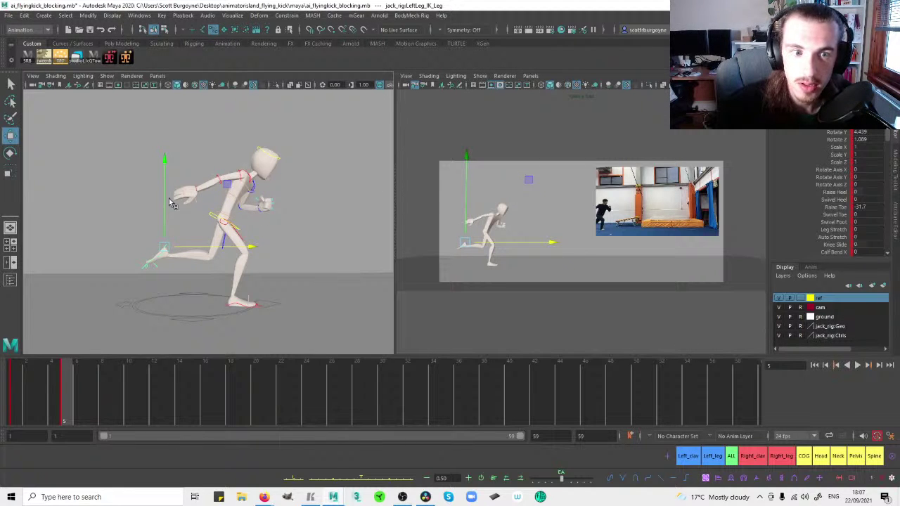
pyautogui.moveTo(166, 218); pyautogui.dragTo(170, 224)
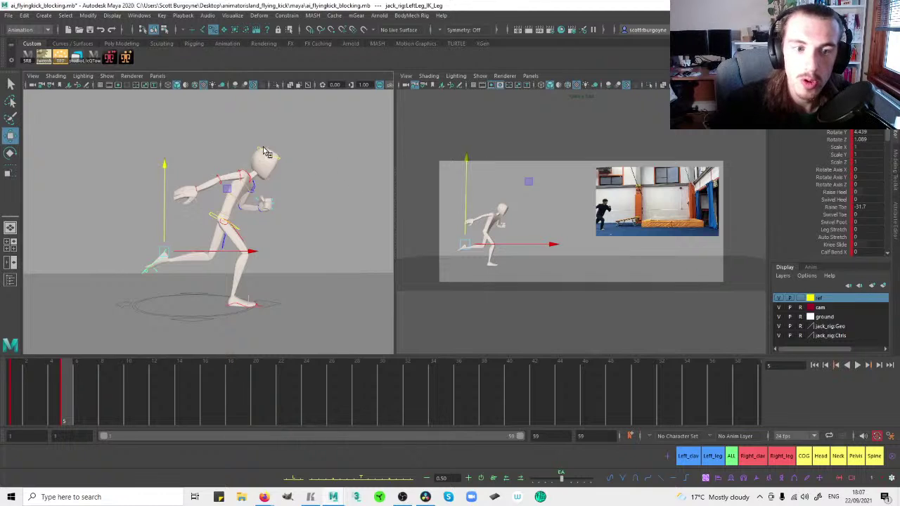
# Shift the left foot's IK control sideways at frame 5 to bring it further under the body.
pyautogui.click(316, 216)
pyautogui.click(215, 215)
pyautogui.keyDown('alt'); pyautogui.moveTo(232, 222); pyautogui.dragTo(303, 226); pyautogui.keyUp('alt')
pyautogui.click(205, 262)
pyautogui.moveTo(239, 255); pyautogui.dragTo(262, 254)
# Rotate the pelvis control at frame 5 to tilt the hips sideways, with Rotate Z at about 4.66.
pyautogui.keyDown('alt'); pyautogui.moveTo(340, 205); pyautogui.dragTo(144, 216); pyautogui.keyUp('alt')
pyautogui.click(155, 215)
pyautogui.click(229, 219)
pyautogui.press('e')
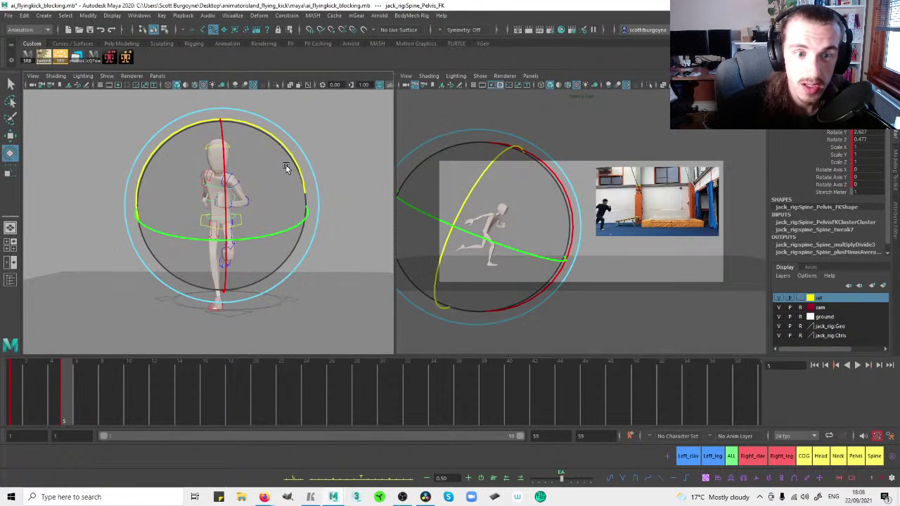
pyautogui.moveTo(298, 164); pyautogui.dragTo(300, 170)
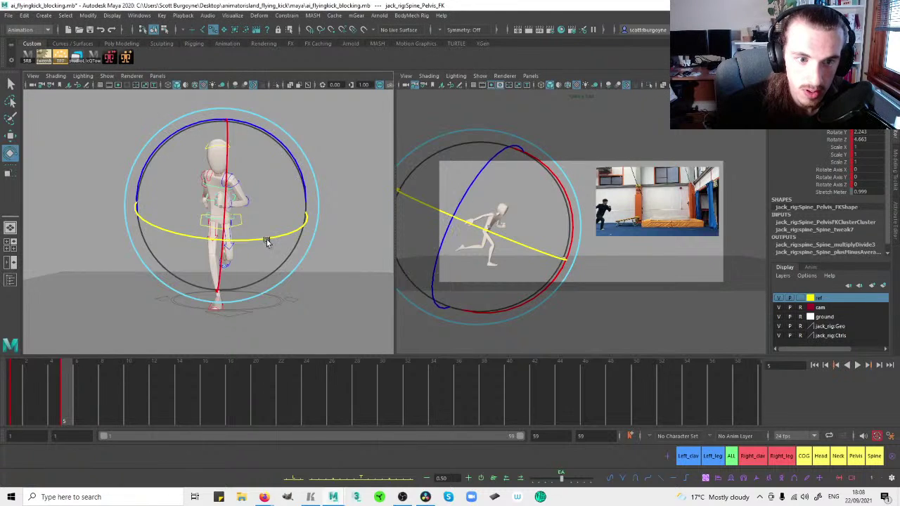
pyautogui.click(331, 176)
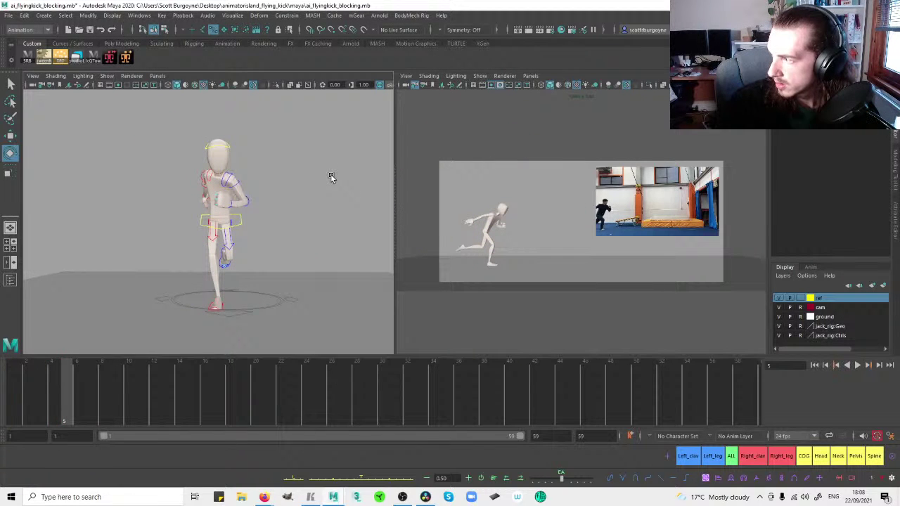
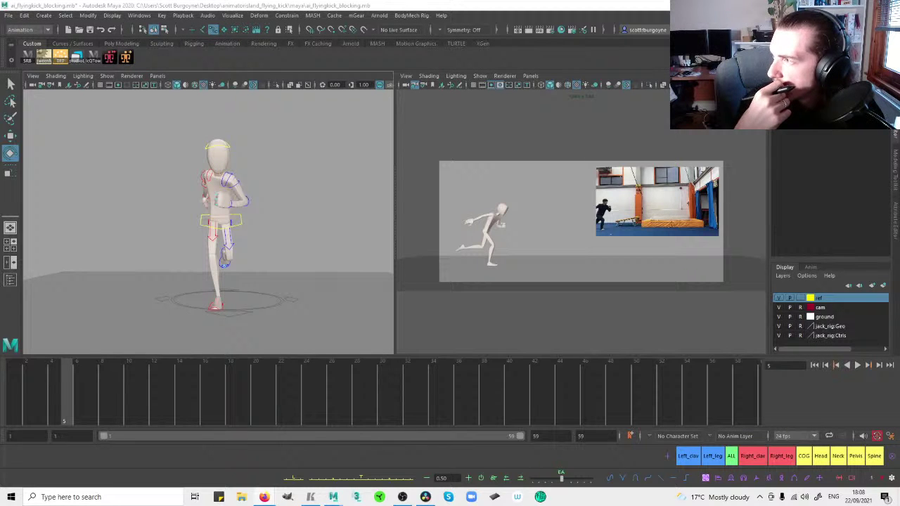
# Lower the upper body control slightly at frame 5 to put more weight on the planted right leg.
pyautogui.click(213, 227)
pyautogui.press('space')
pyautogui.moveTo(243, 218); pyautogui.dragTo(272, 217)
pyautogui.keyDown('alt'); pyautogui.moveTo(280, 195); pyautogui.dragTo(240, 215, button='right'); pyautogui.keyUp('alt')
pyautogui.keyDown('alt'); pyautogui.moveTo(240, 216); pyautogui.dragTo(238, 229, button='middle'); pyautogui.keyUp('alt')
pyautogui.keyDown('alt'); pyautogui.moveTo(237, 227); pyautogui.dragTo(237, 216, button='right'); pyautogui.keyUp('alt')
pyautogui.press('w')
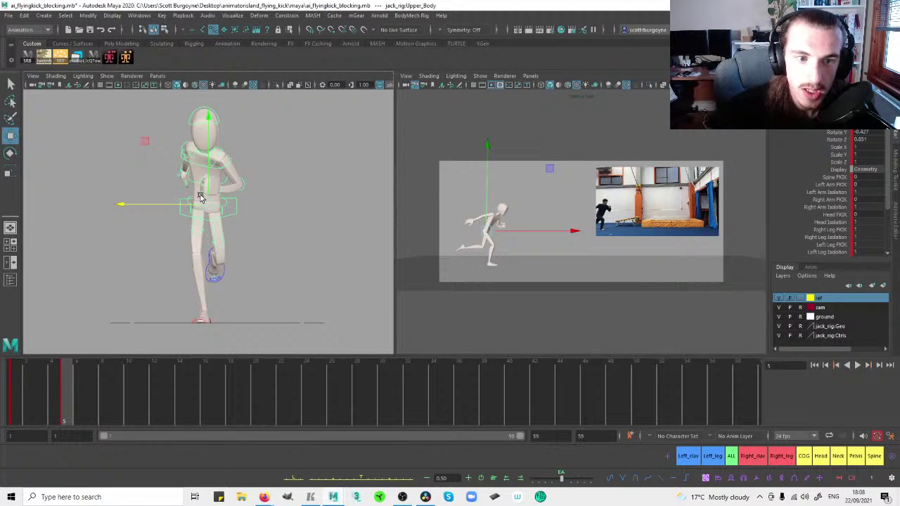
pyautogui.moveTo(209, 190); pyautogui.dragTo(208, 196)
pyautogui.click(292, 200)
# Lower and rotate the left foot's IK control at frame 5 to adjust the trailing foot's angle.
pyautogui.press('space')
pyautogui.moveTo(280, 201); pyautogui.dragTo(262, 186)
pyautogui.press('space')
pyautogui.keyDown('alt'); pyautogui.moveTo(274, 179); pyautogui.dragTo(134, 168, button='right'); pyautogui.keyUp('alt')
pyautogui.press('space')
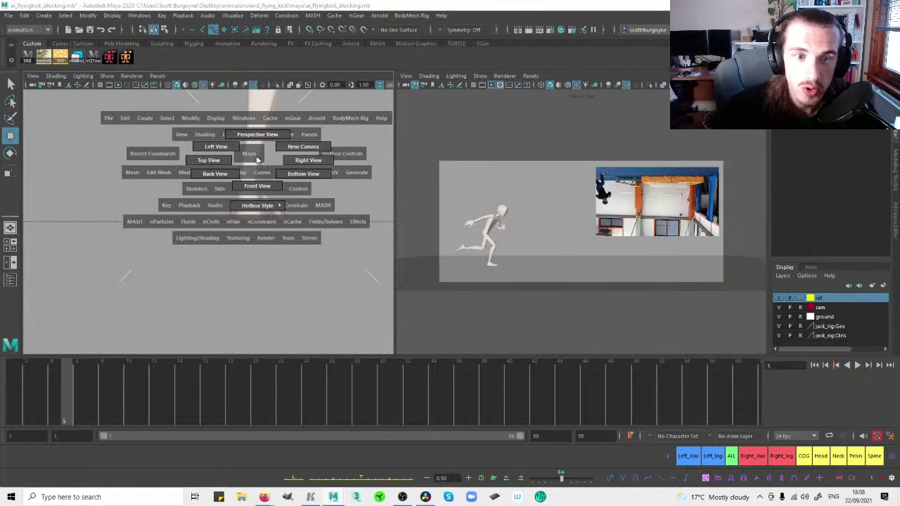
pyautogui.moveTo(236, 143); pyautogui.dragTo(280, 143)
pyautogui.click(241, 223)
pyautogui.press('space')
pyautogui.moveTo(260, 213)
pyautogui.mouseDown()
pyautogui.moveTo(296, 214)
pyautogui.moveTo(254, 227)
pyautogui.mouseUp()
pyautogui.press('space')
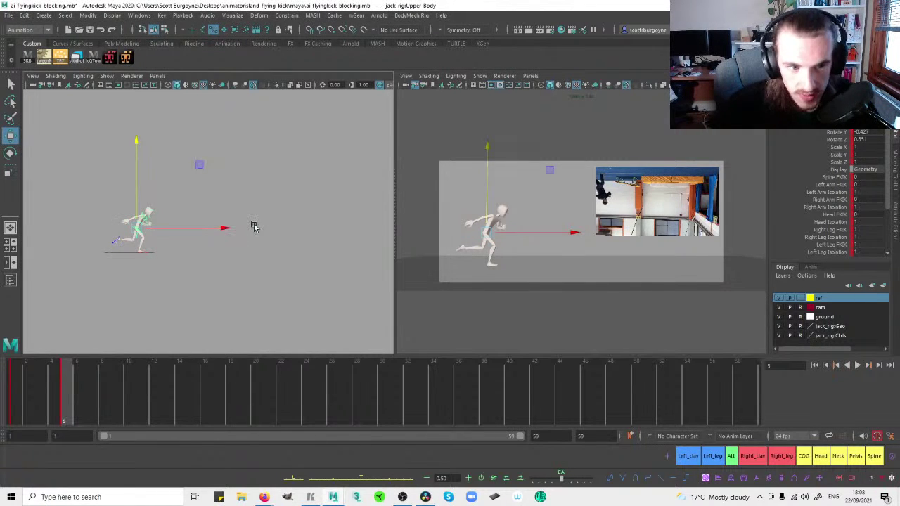
pyautogui.press('f')
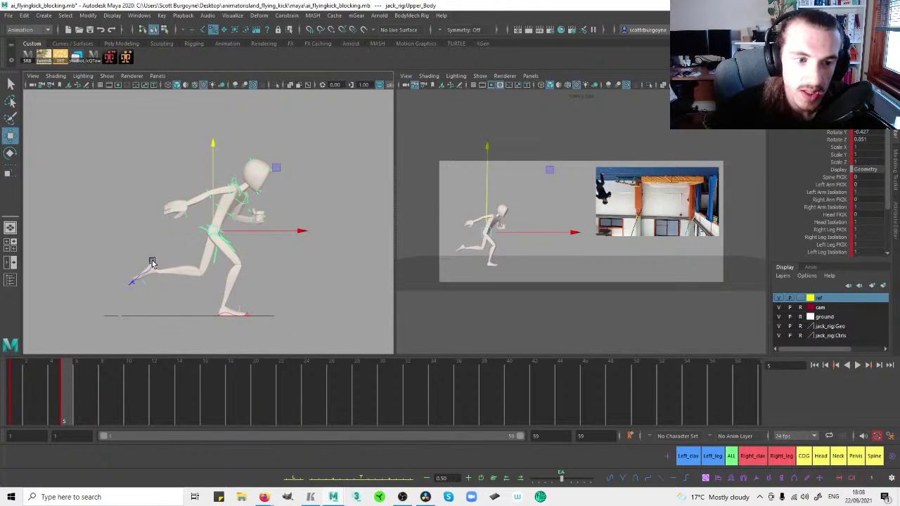
pyautogui.click(154, 261)
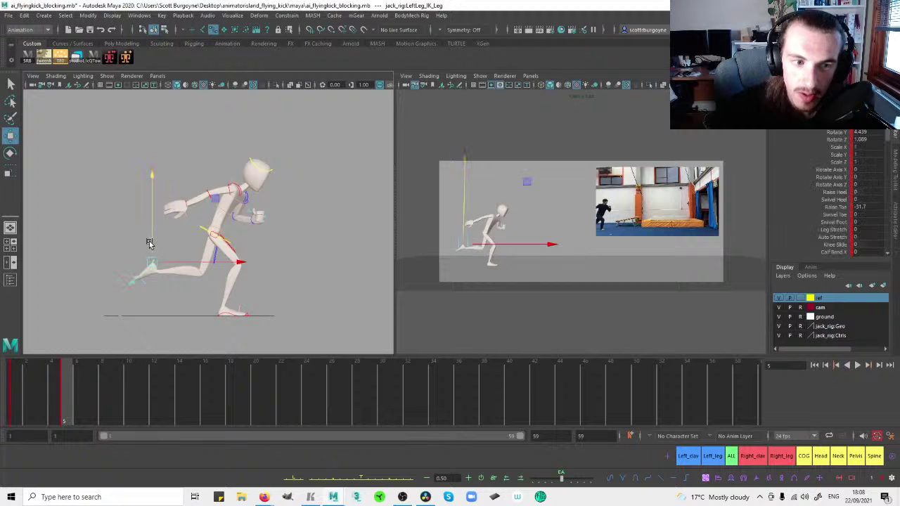
pyautogui.press('e')
pyautogui.moveTo(243, 230); pyautogui.dragTo(258, 237)
pyautogui.click(273, 235)
# Key the left leg's IK control at frame 5 and reposition the trailing foot slightly lower.
pyautogui.click(151, 267)
pyautogui.press('w')
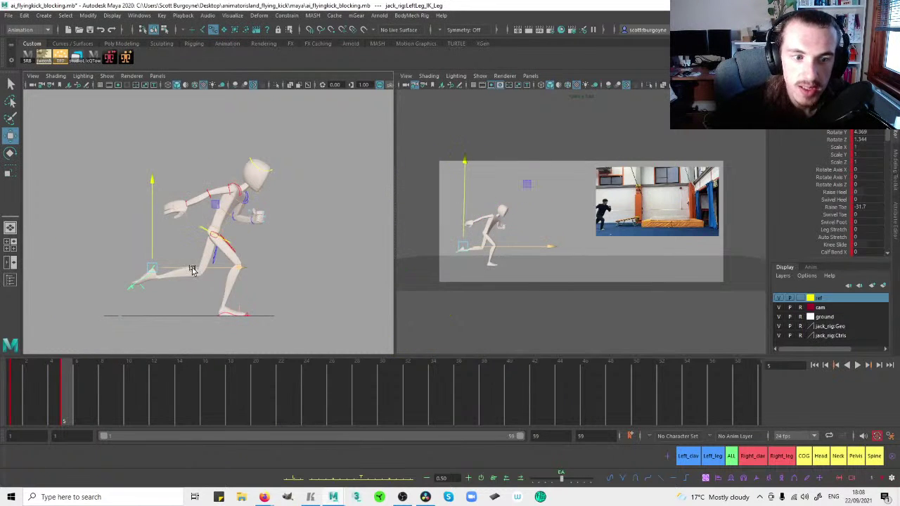
pyautogui.press('s')
pyautogui.moveTo(151, 254); pyautogui.dragTo(192, 273)
pyautogui.click(283, 243)
# Rotate the pelvis control at frame 5 from the front view, with Rotate Z at about -1.22, to level and turn the hips.
pyautogui.click(218, 231)
pyautogui.press('e')
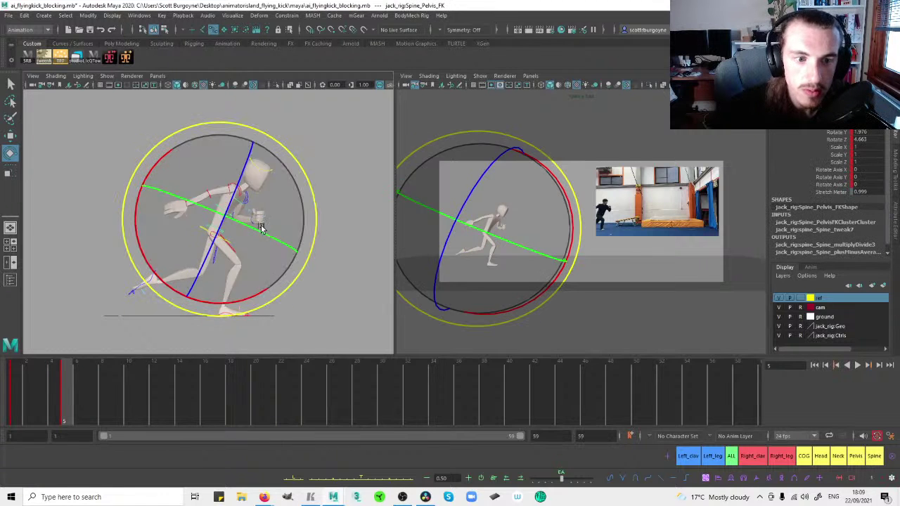
pyautogui.press('space')
pyautogui.moveTo(266, 232); pyautogui.dragTo(301, 232)
pyautogui.moveTo(273, 137); pyautogui.dragTo(265, 138)
pyautogui.moveTo(238, 225); pyautogui.dragTo(231, 226)
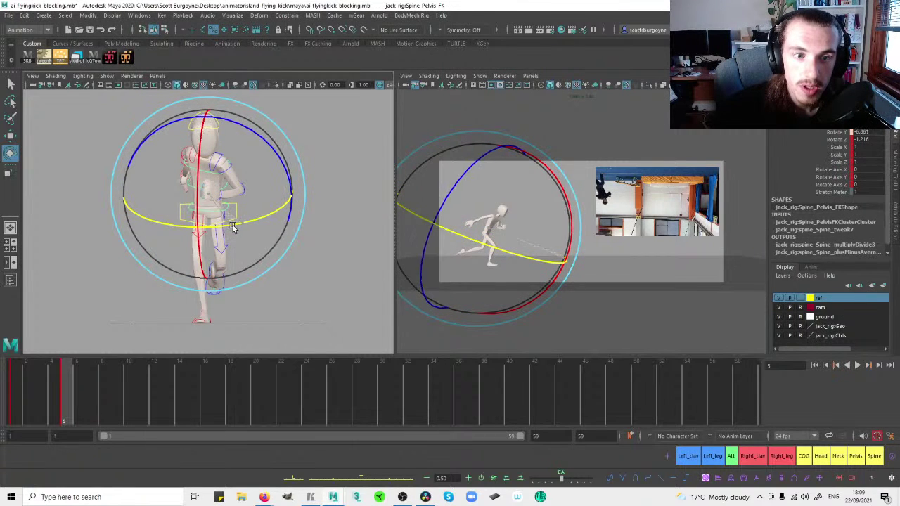
pyautogui.click(327, 224)
# Adjust the left leg's pole vector control slightly at frame 5.
pyautogui.click(225, 248)
pyautogui.moveTo(232, 250); pyautogui.dragTo(230, 247)
pyautogui.moveTo(159, 279); pyautogui.dragTo(159, 278)
pyautogui.click(325, 268)
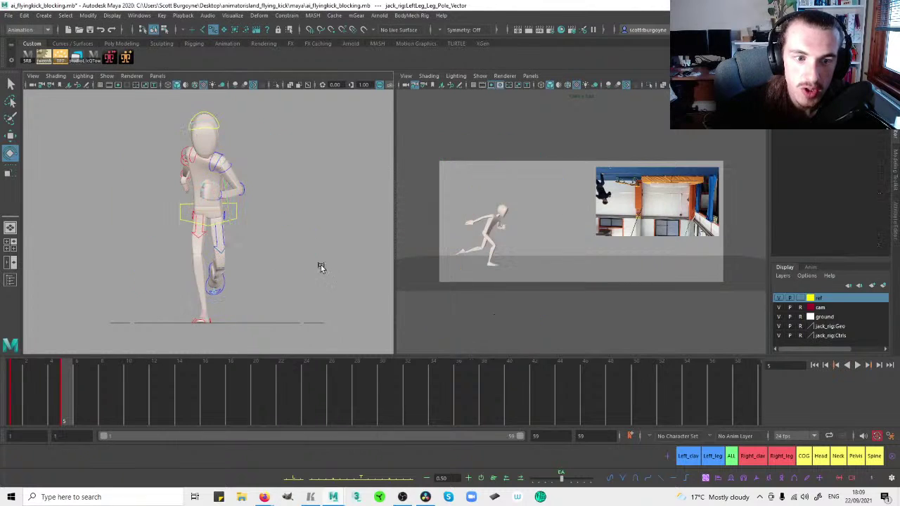
# Rotate the left foot's IK control slightly and shift it a little sideways at frame 5.
pyautogui.click(227, 282)
pyautogui.moveTo(281, 303); pyautogui.dragTo(281, 301)
pyautogui.press('w')
pyautogui.moveTo(195, 266); pyautogui.dragTo(198, 266)
pyautogui.click(285, 249)
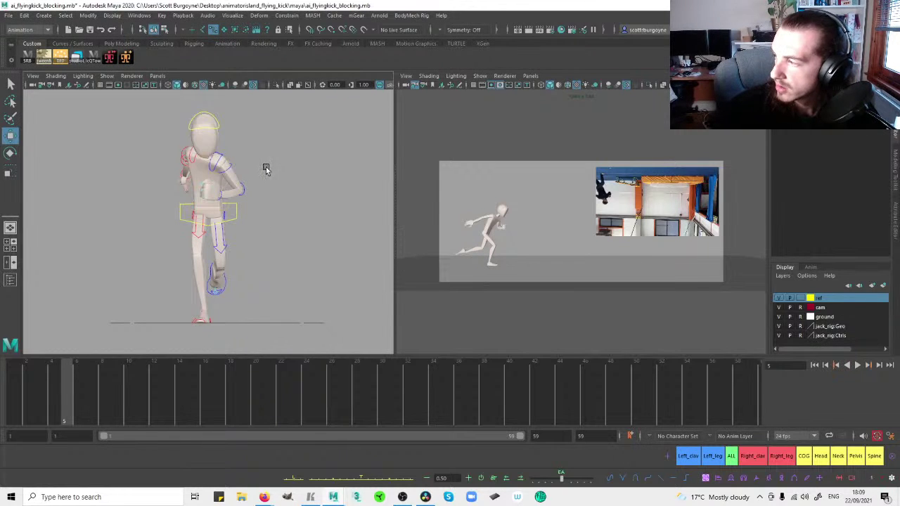
# Rotate the torso control at frame 5 to about -1.46 in Rotate Y, checking the twist against frame 1.
pyautogui.press('space')
pyautogui.moveTo(290, 157); pyautogui.dragTo(294, 143)
pyautogui.keyDown('alt'); pyautogui.moveTo(150, 210); pyautogui.dragTo(237, 202); pyautogui.keyUp('alt')
pyautogui.click(250, 200)
pyautogui.press('e')
pyautogui.press('space')
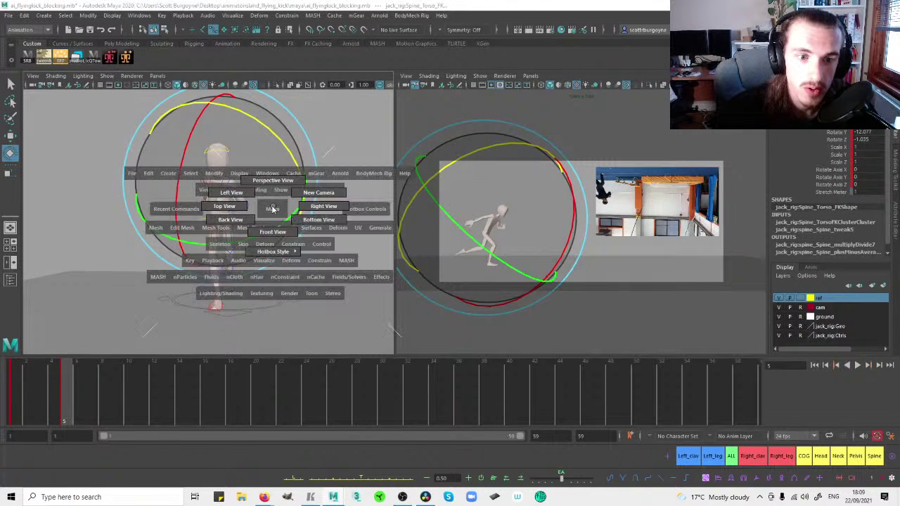
pyautogui.moveTo(251, 236); pyautogui.dragTo(294, 210)
pyautogui.press(',')
pyautogui.press('.')
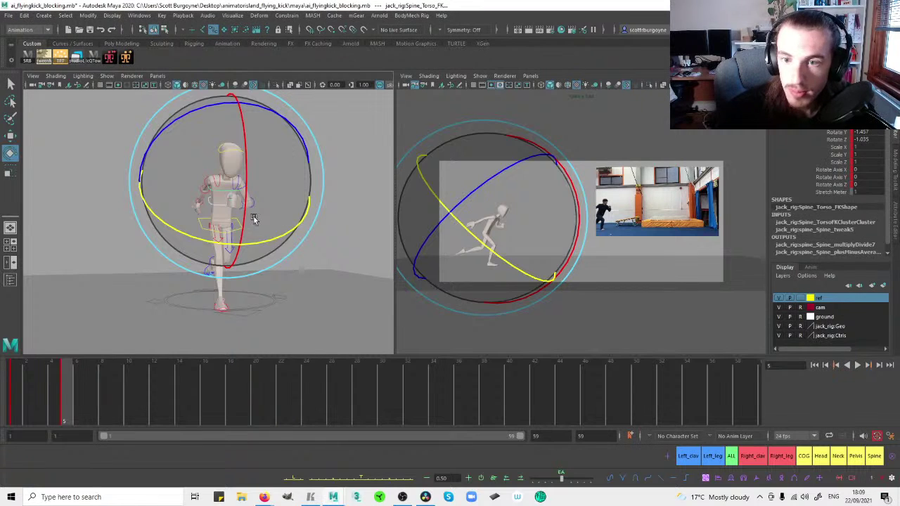
pyautogui.click(339, 215)
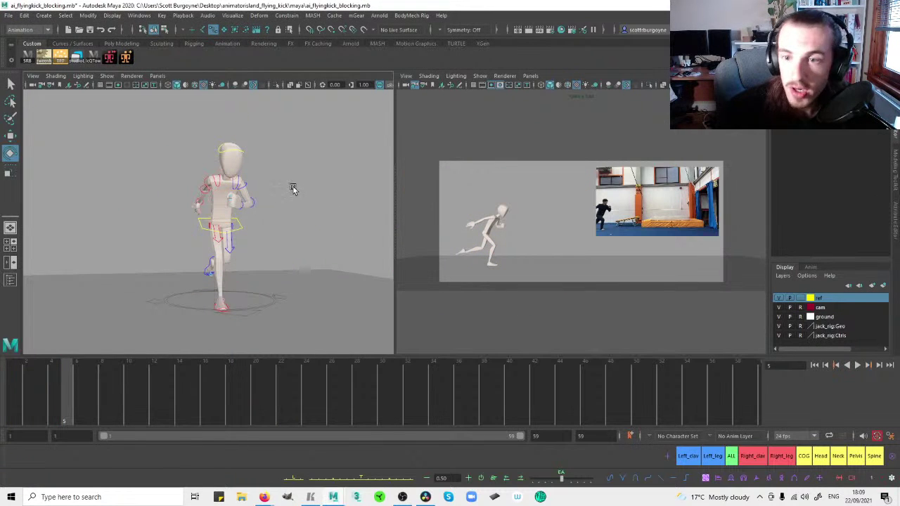
# Rotate the right lower arm at frame 5 to bend the trailing forearm downward toward the hip.
pyautogui.click(246, 186)
pyautogui.keyDown('alt'); pyautogui.moveTo(302, 184); pyautogui.dragTo(337, 192); pyautogui.keyUp('alt')
pyautogui.click(364, 191)
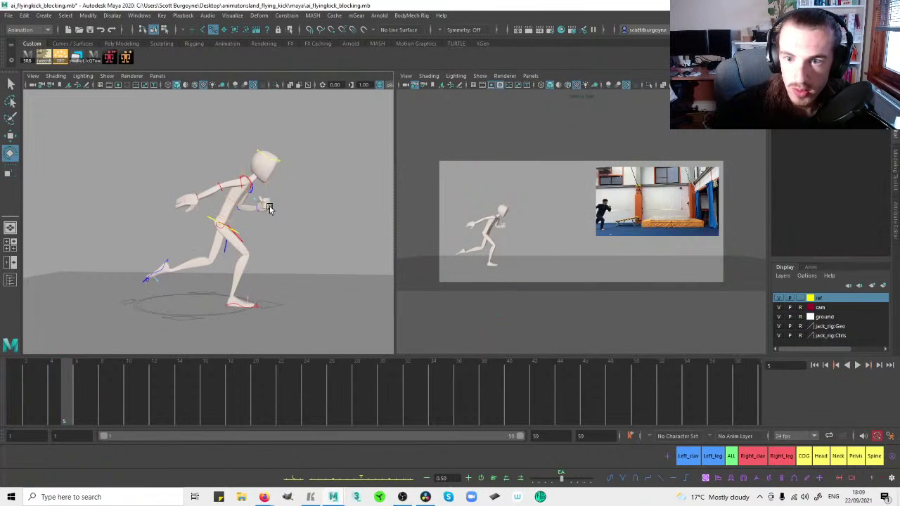
pyautogui.click(222, 190)
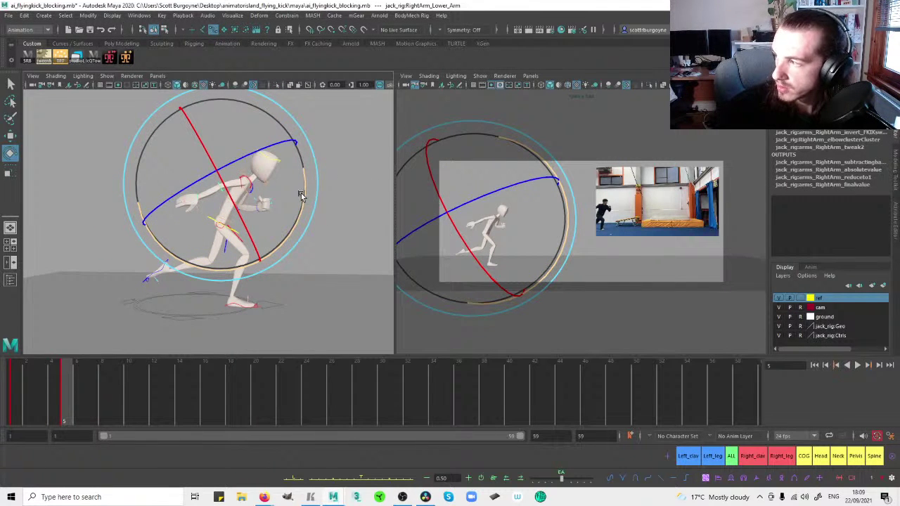
pyautogui.moveTo(306, 199); pyautogui.dragTo(280, 166)
pyautogui.click(305, 176)
pyautogui.click(201, 204)
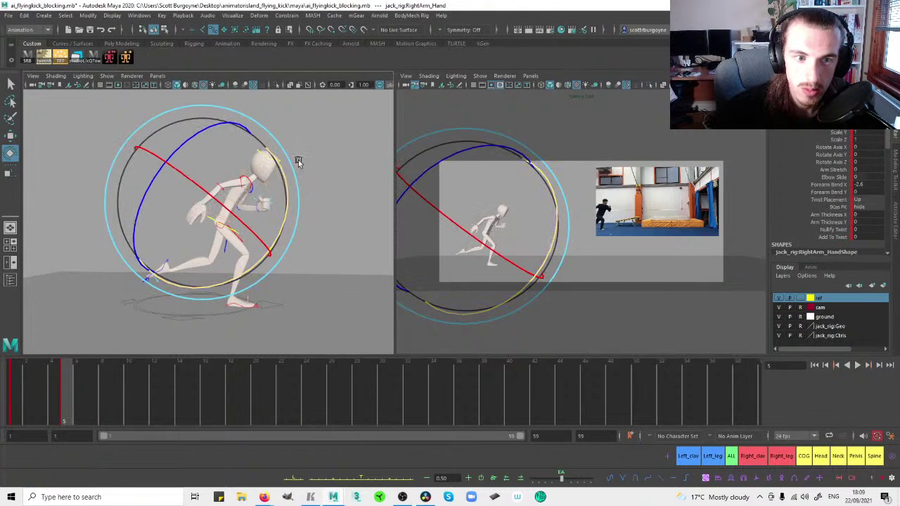
pyautogui.click(275, 193)
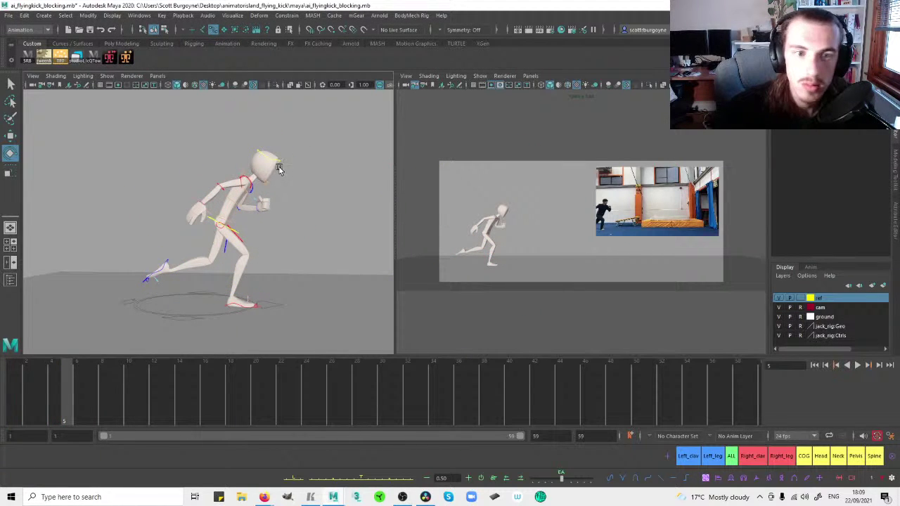
# Tilt the head control slightly downward at frame 5.
pyautogui.click(281, 172)
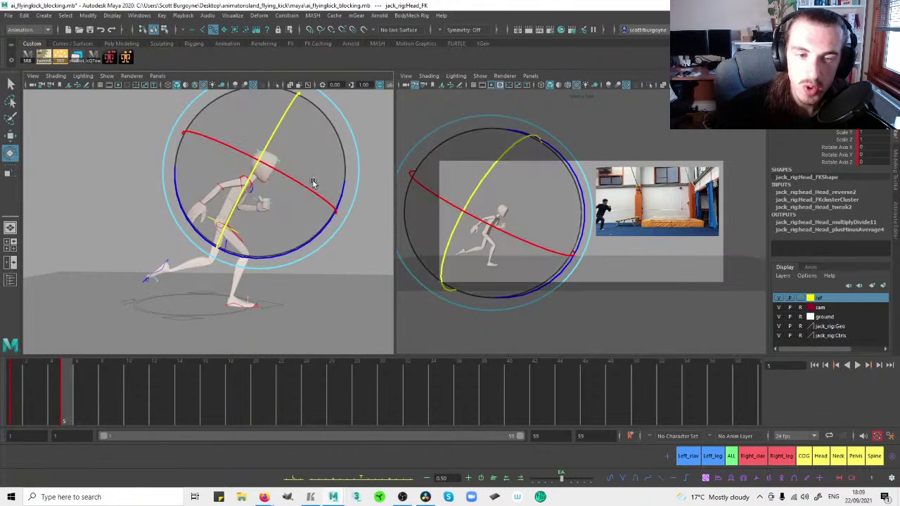
pyautogui.moveTo(341, 189); pyautogui.dragTo(342, 197)
pyautogui.click(355, 229)
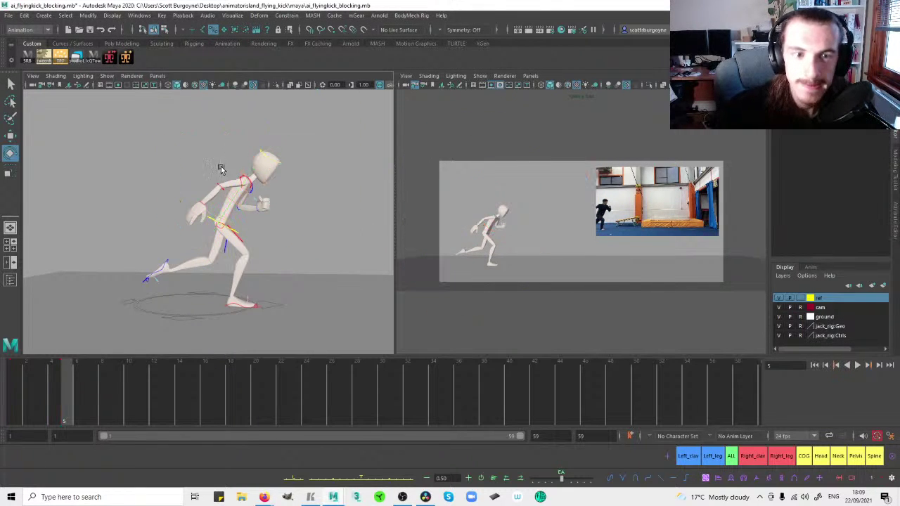
pyautogui.click(242, 170)
pyautogui.click(363, 166)
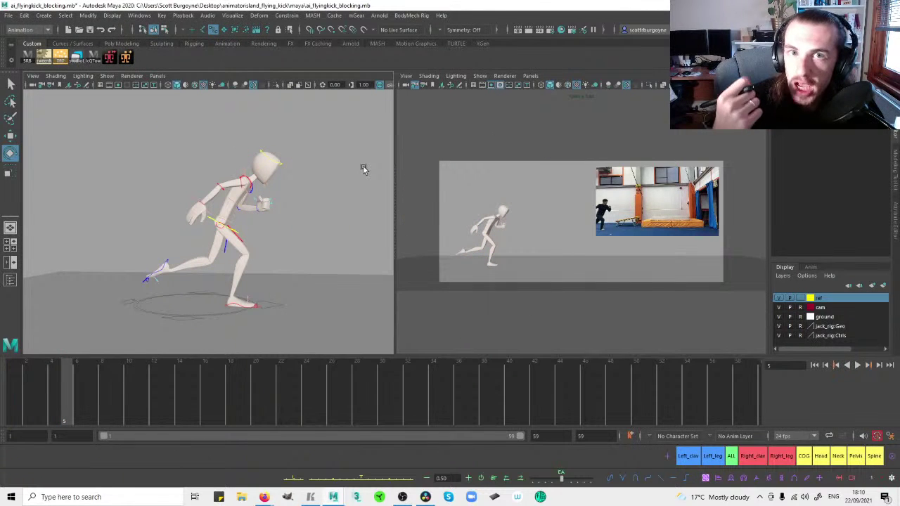
# Rotate the left upper arm at frame 5 to refine the front arm, checking it from the front and side.
pyautogui.keyDown('alt'); pyautogui.moveTo(303, 196); pyautogui.dragTo(196, 198); pyautogui.keyUp('alt')
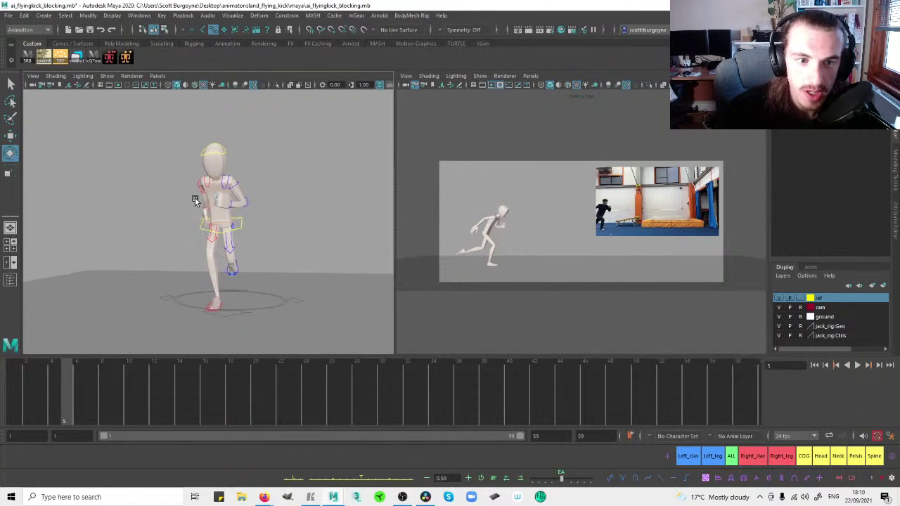
pyautogui.click(278, 191)
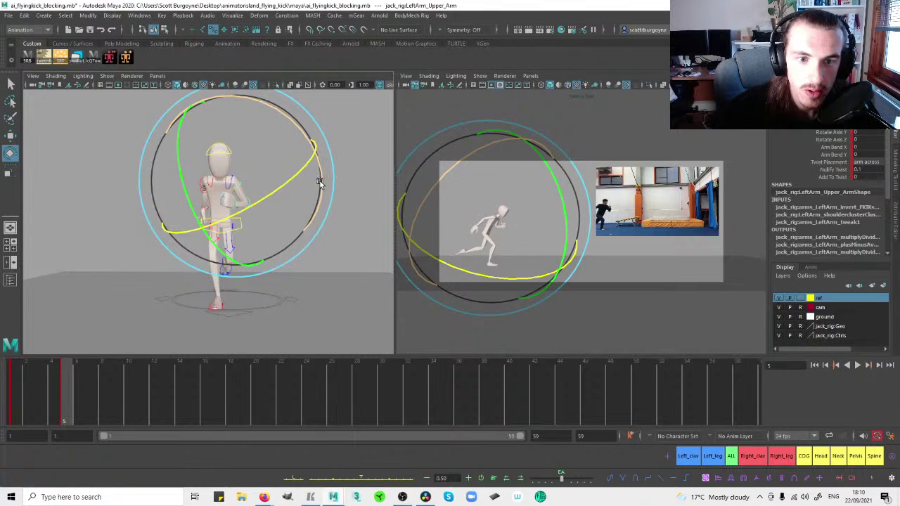
pyautogui.click(349, 177)
pyautogui.click(227, 231)
pyautogui.moveTo(214, 251); pyautogui.dragTo(145, 249)
pyautogui.click(145, 249)
pyautogui.click(234, 209)
pyautogui.keyDown('alt'); pyautogui.moveTo(233, 210); pyautogui.dragTo(202, 197); pyautogui.keyUp('alt')
pyautogui.click(363, 151)
pyautogui.click(213, 188)
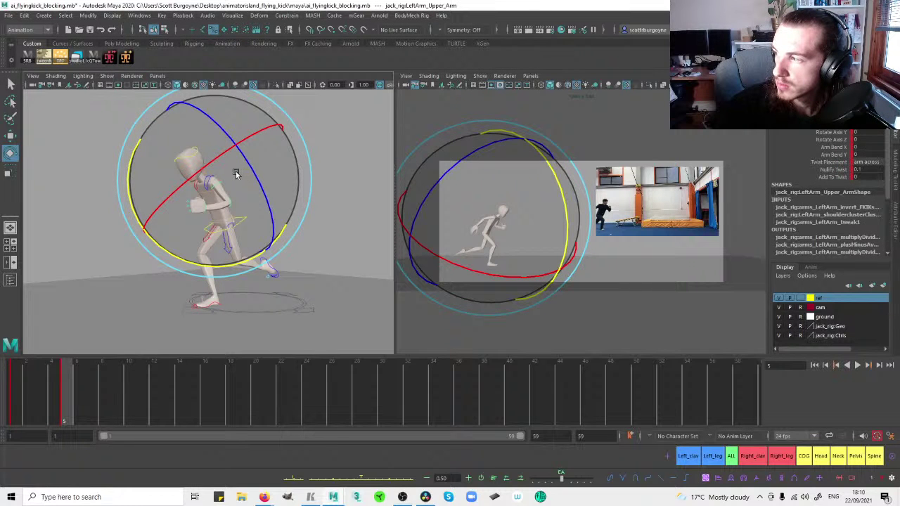
pyautogui.moveTo(234, 149); pyautogui.dragTo(260, 175)
pyautogui.click(332, 169)
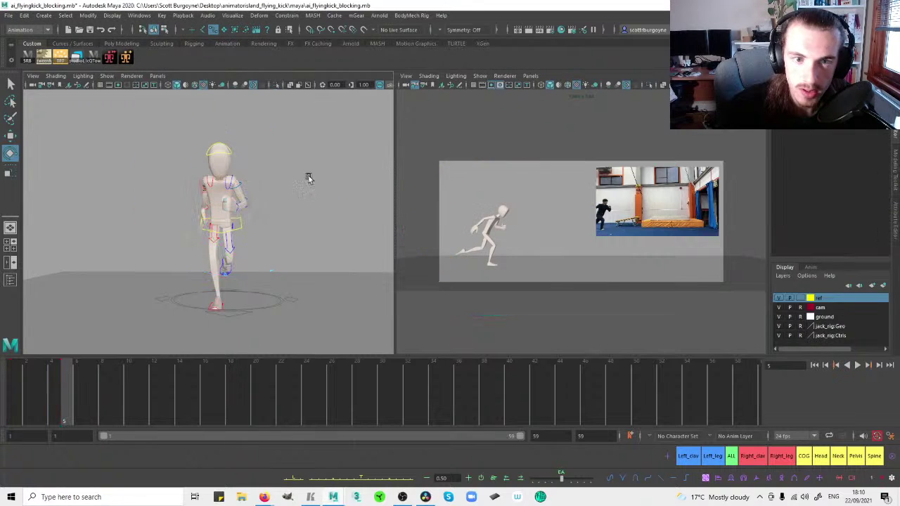
# Adjust the left forearm's bend and rotate the left shoulder slightly at frame 5.
pyautogui.click(247, 203)
pyautogui.moveTo(221, 236); pyautogui.dragTo(219, 247)
pyautogui.click(126, 227)
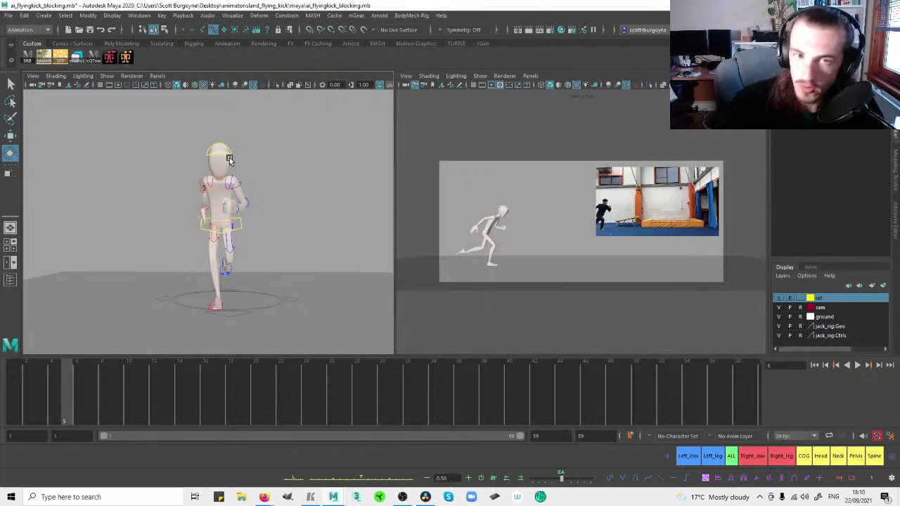
pyautogui.click(232, 180)
pyautogui.moveTo(300, 150); pyautogui.dragTo(292, 139)
pyautogui.click(348, 137)
# Rotate the right shoulder control at frame 5 to refine the trailing arm's position.
pyautogui.click(205, 184)
pyautogui.keyDown('alt'); pyautogui.moveTo(206, 185); pyautogui.dragTo(279, 204); pyautogui.keyUp('alt')
pyautogui.click(279, 208)
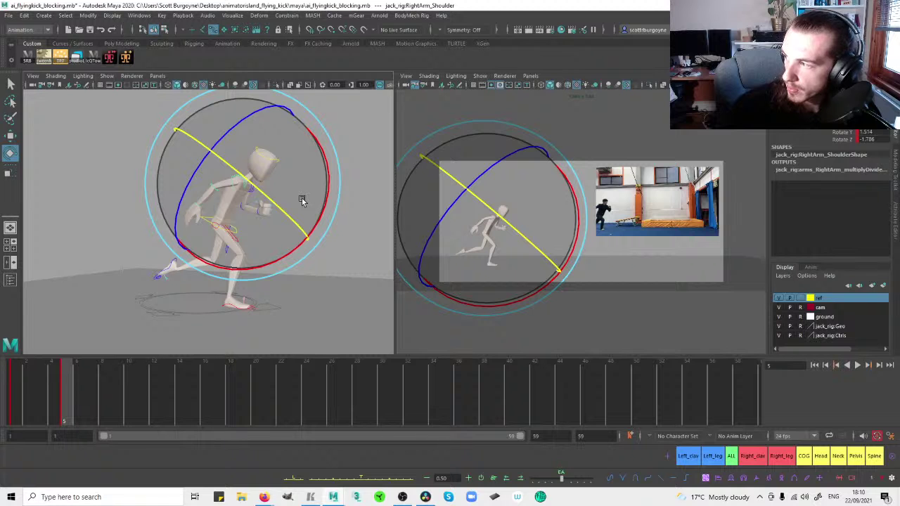
pyautogui.moveTo(327, 197); pyautogui.dragTo(243, 204)
pyautogui.click(351, 202)
# Rotate the middle spine control slightly at frame 5 to adjust the torso's lean.
pyautogui.click(237, 208)
pyautogui.press('w')
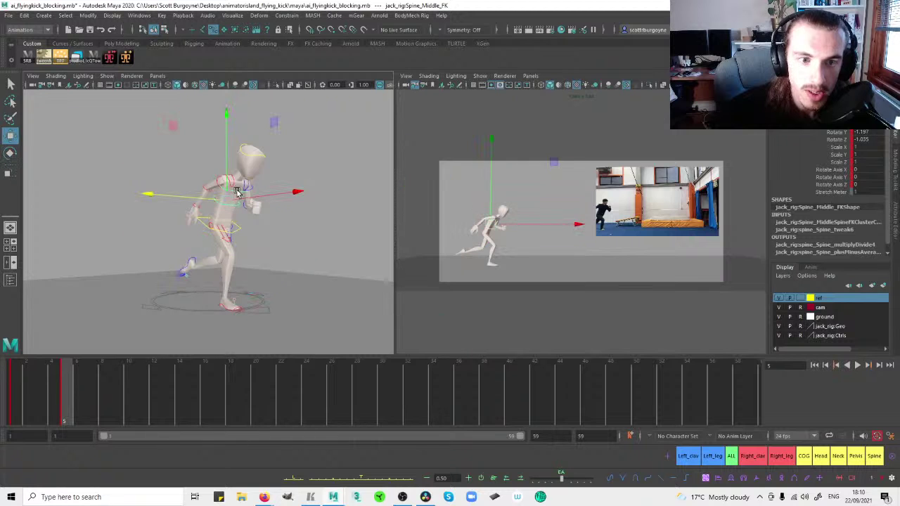
pyautogui.press('e')
pyautogui.moveTo(297, 195); pyautogui.dragTo(324, 222)
pyautogui.click(273, 167)
# Compare the head and body poses at frames 1 and 5 from the front and side.
pyautogui.click(243, 148)
pyautogui.keyDown('alt'); pyautogui.moveTo(243, 148); pyautogui.dragTo(272, 188); pyautogui.keyUp('alt')
pyautogui.click(214, 154)
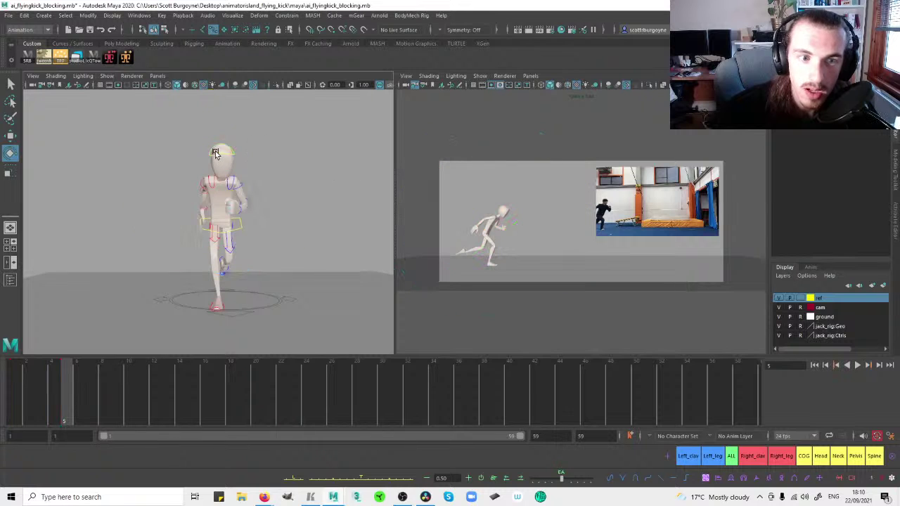
pyautogui.click(229, 155)
pyautogui.keyDown('alt'); pyautogui.moveTo(229, 155); pyautogui.dragTo(346, 175); pyautogui.keyUp('alt')
pyautogui.press(',')
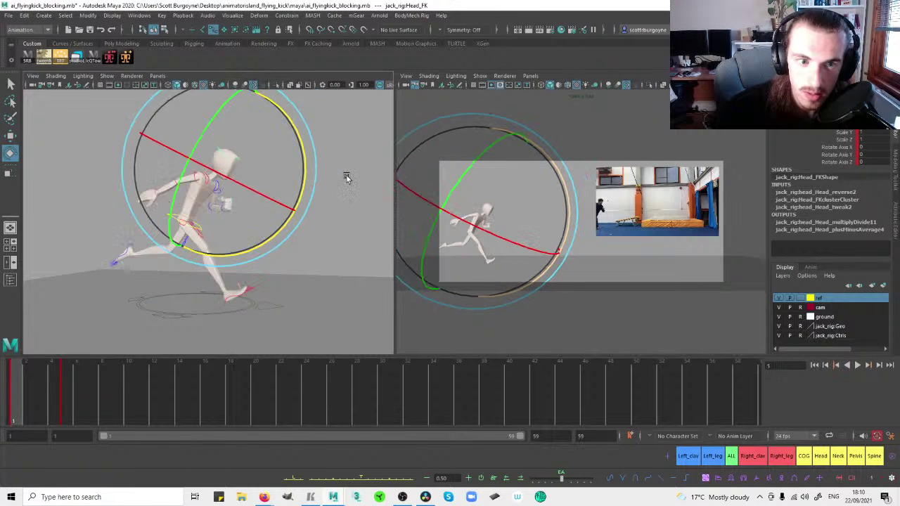
pyautogui.press('.')
pyautogui.press(',')
pyautogui.press('.')
pyautogui.click(363, 197)
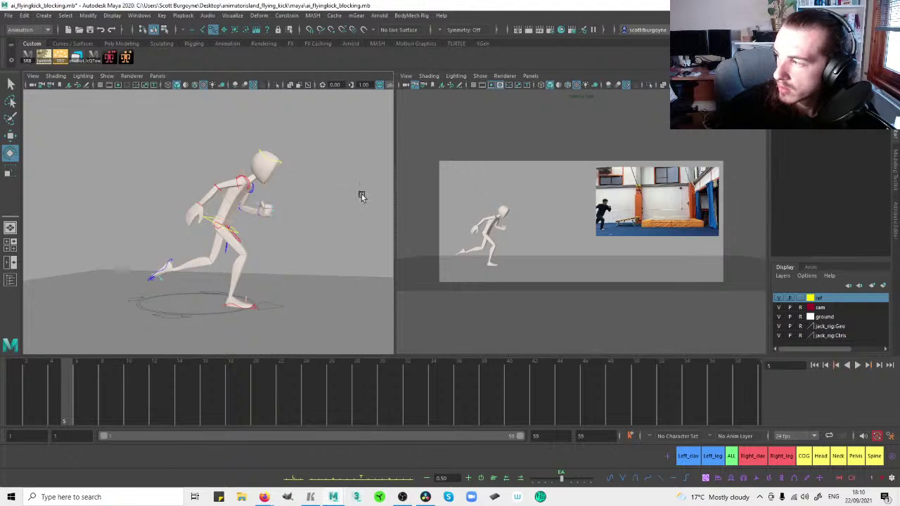
# Compare the upper body and pelvis positions between frames 1 and 5 in the front view to check the sideways weight shift.
pyautogui.keyDown('alt'); pyautogui.moveTo(289, 191); pyautogui.dragTo(184, 191); pyautogui.keyUp('alt')
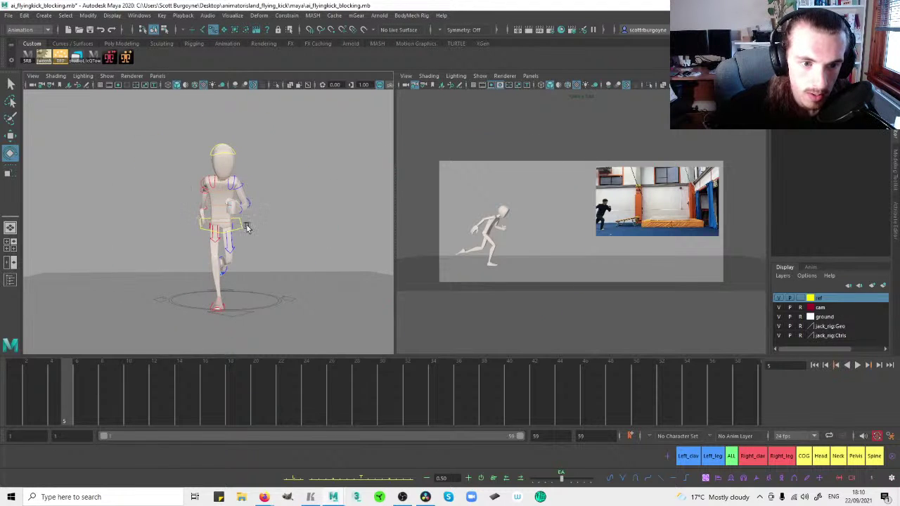
pyautogui.click(241, 226)
pyautogui.press('space')
pyautogui.moveTo(257, 221); pyautogui.dragTo(285, 213)
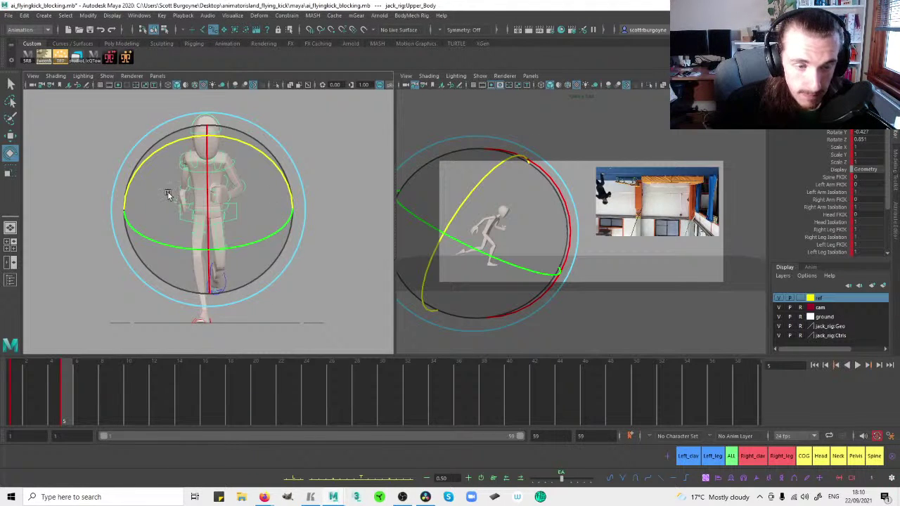
pyautogui.keyDown('alt'); pyautogui.moveTo(177, 186); pyautogui.dragTo(203, 187, button='middle'); pyautogui.keyUp('alt')
pyautogui.keyDown('alt'); pyautogui.moveTo(241, 201); pyautogui.dragTo(265, 197, button='right'); pyautogui.keyUp('alt')
pyautogui.press(',')
pyautogui.press('.')
pyautogui.press(',')
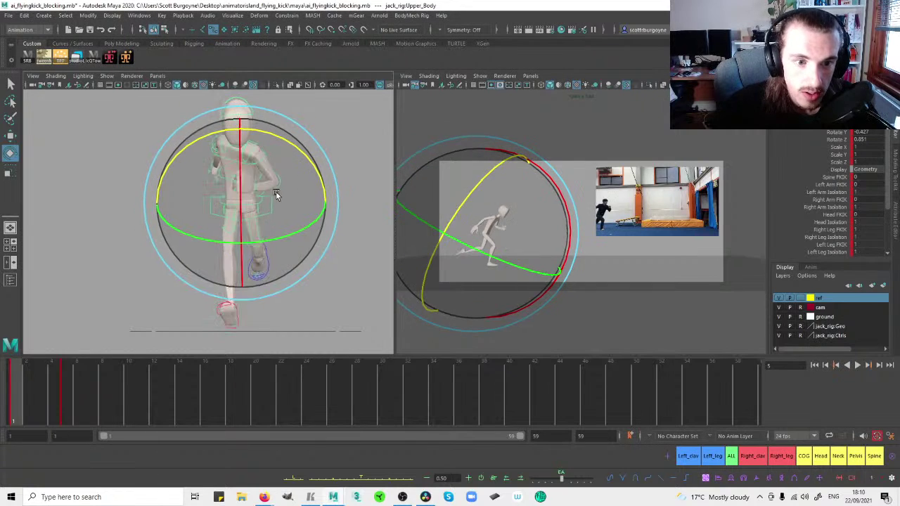
pyautogui.click(342, 167)
pyautogui.click(304, 153)
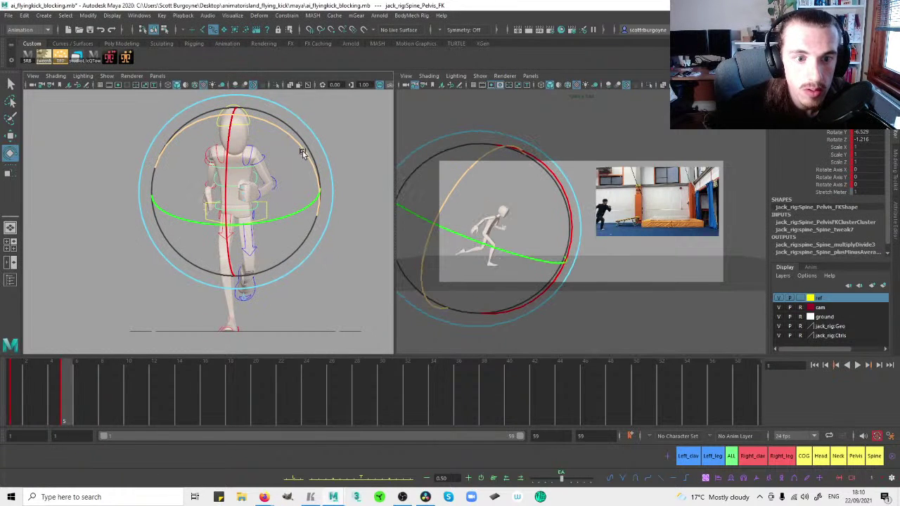
pyautogui.click(364, 150)
pyautogui.click(255, 219)
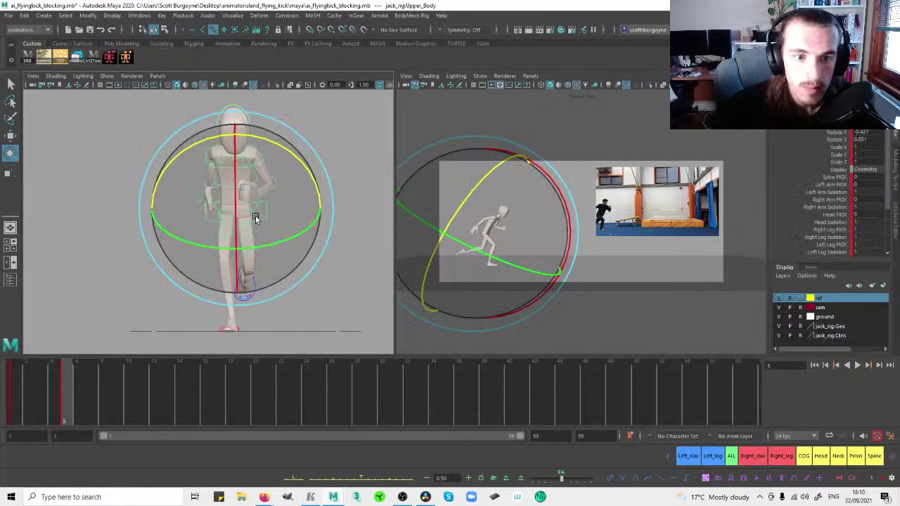
pyautogui.press(',')
pyautogui.press('.')
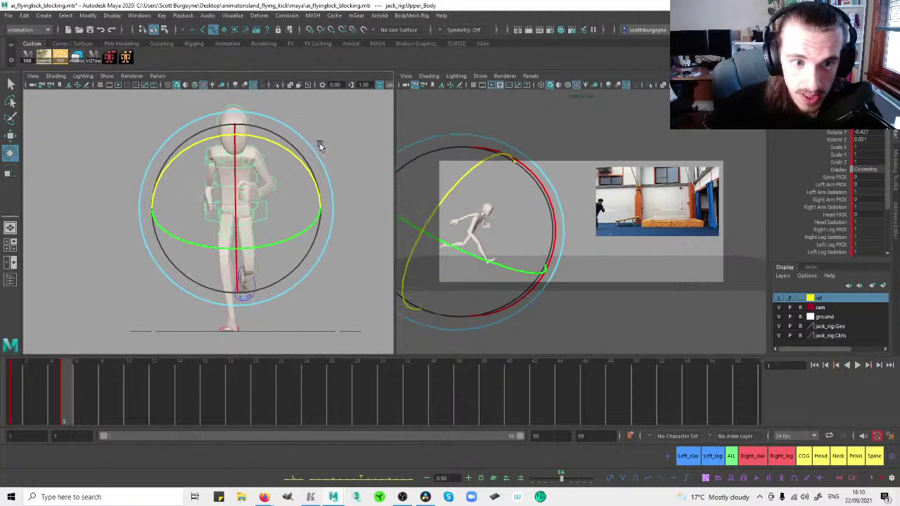
pyautogui.press(',')
pyautogui.press('.')
pyautogui.press(',')
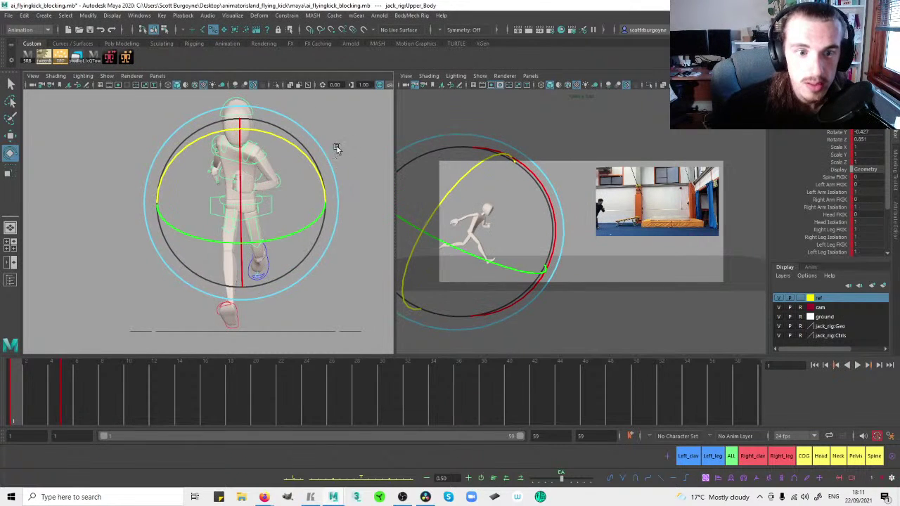
# Move the upper body control slightly sideways at frame 1, toward the character's left leg.
pyautogui.click(295, 199)
pyautogui.press('w')
pyautogui.click(262, 210)
pyautogui.moveTo(213, 203); pyautogui.dragTo(215, 202)
pyautogui.click(279, 162)
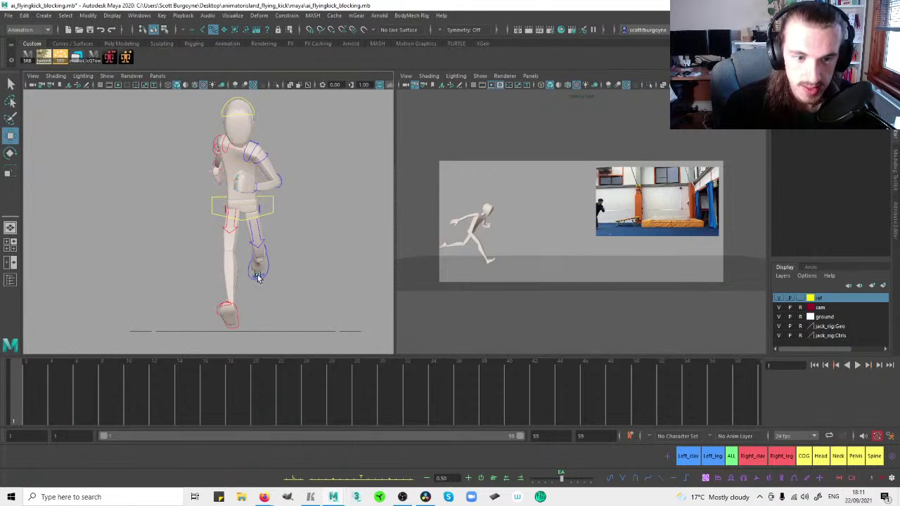
pyautogui.click(285, 212)
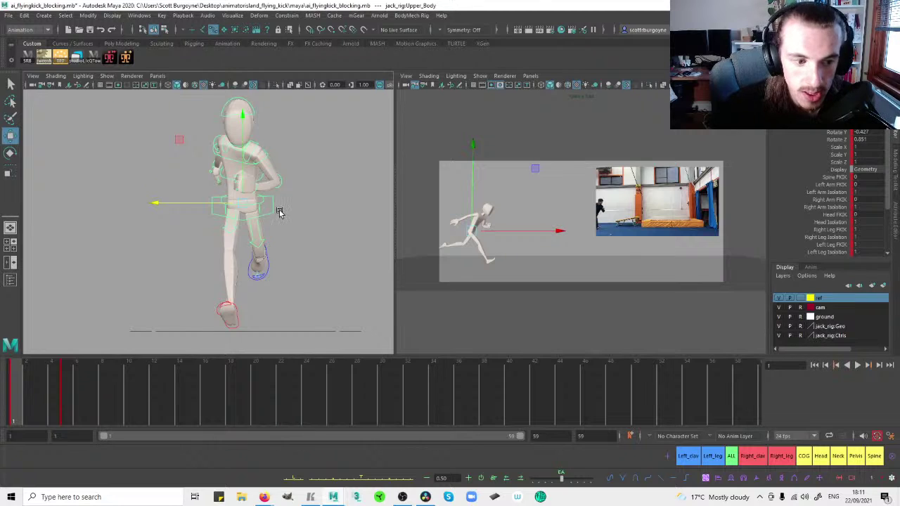
# Examine the frame 5 pose in a maximized front view framed on the whole character.
pyautogui.press('.')
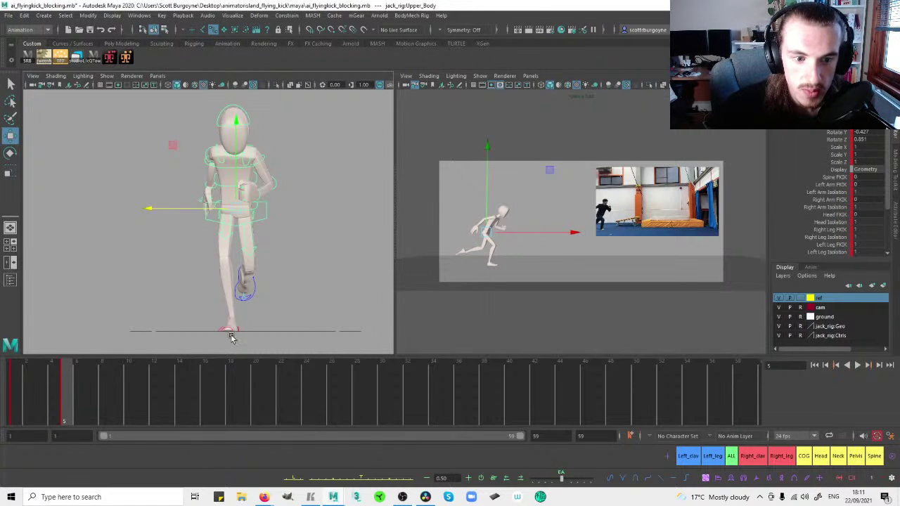
pyautogui.click(280, 207)
pyautogui.press('space')
pyautogui.keyDown('alt'); pyautogui.moveTo(453, 204); pyautogui.dragTo(414, 201, button='middle'); pyautogui.keyUp('alt')
pyautogui.keyDown('alt'); pyautogui.moveTo(414, 201); pyautogui.dragTo(246, 205, button='right'); pyautogui.keyUp('alt')
pyautogui.keyDown('alt'); pyautogui.moveTo(336, 209); pyautogui.dragTo(344, 215, button='middle'); pyautogui.keyUp('alt')
pyautogui.keyDown('alt'); pyautogui.moveTo(344, 215); pyautogui.dragTo(449, 177, button='right'); pyautogui.keyUp('alt')
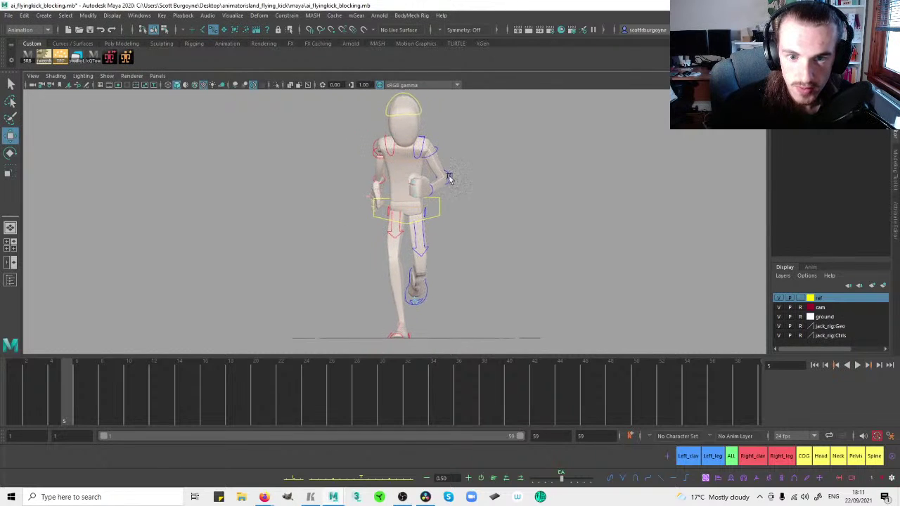
# Shift the upper body control slightly sideways at frame 5, toward the character's right leg over the planted foot.
pyautogui.click(437, 213)
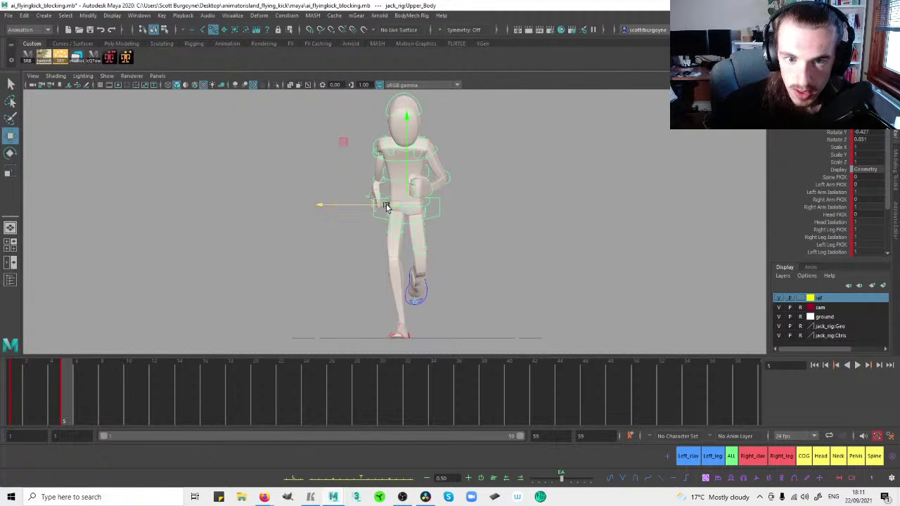
pyautogui.moveTo(393, 205); pyautogui.dragTo(392, 204)
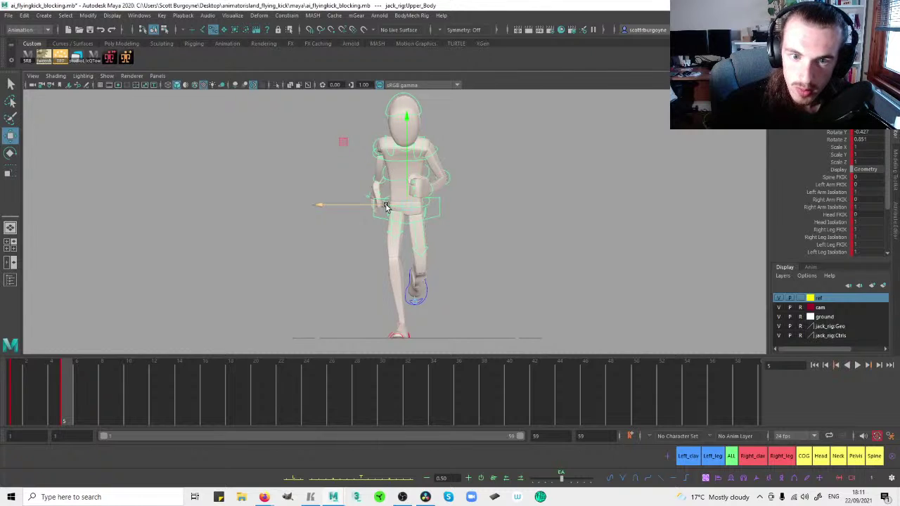
pyautogui.click(488, 197)
pyautogui.click(430, 205)
pyautogui.press('e')
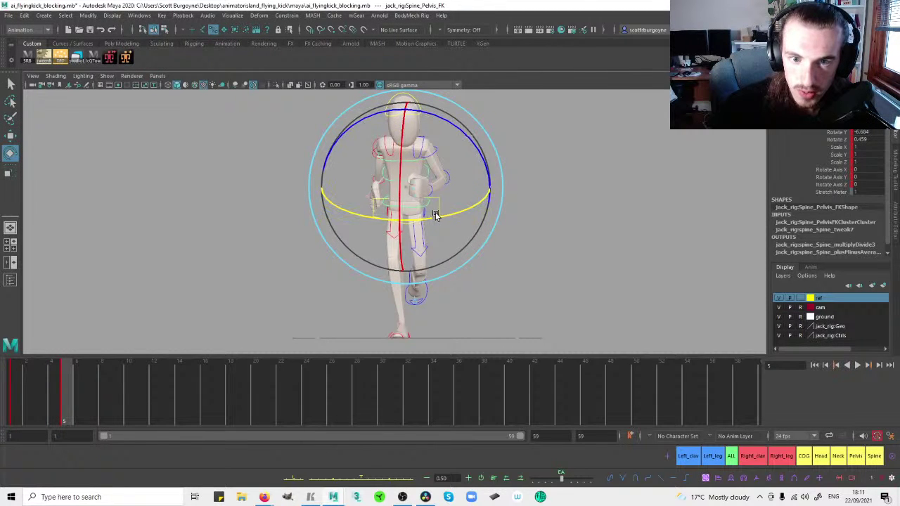
pyautogui.click(549, 201)
pyautogui.click(418, 196)
pyautogui.press('w')
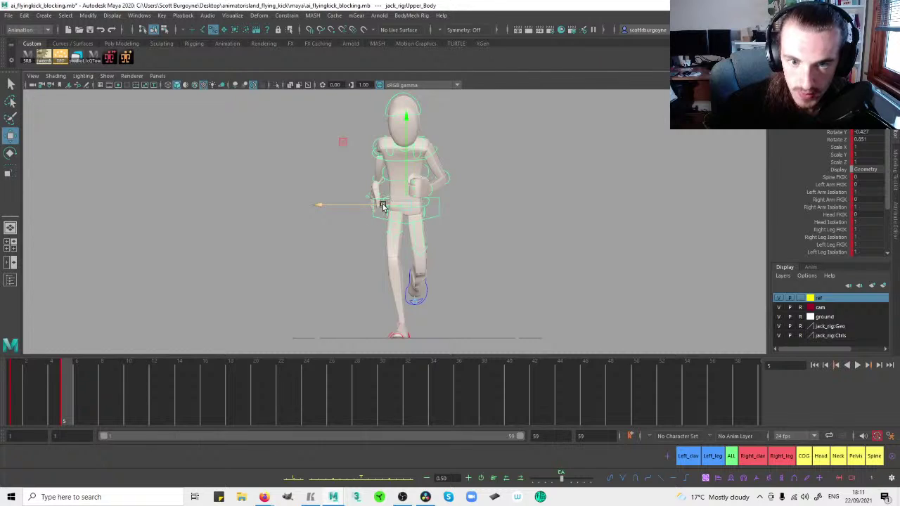
pyautogui.click(506, 201)
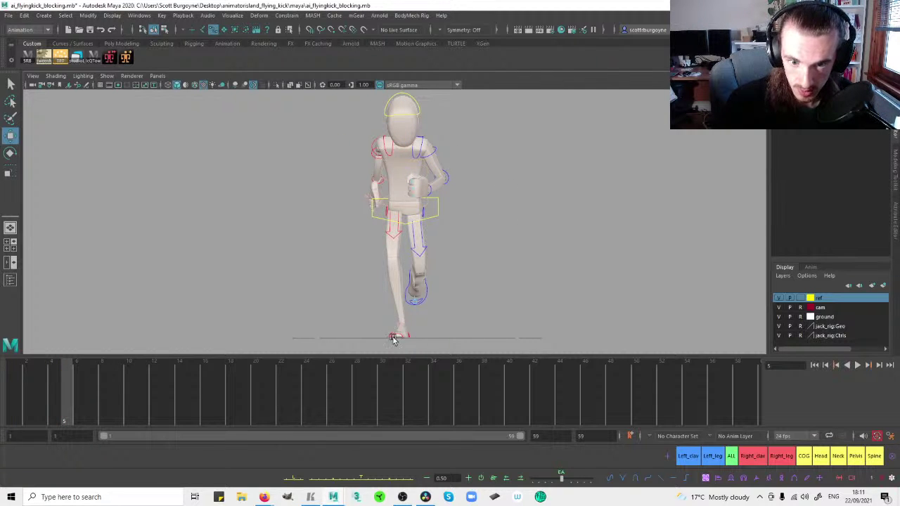
pyautogui.click(426, 282)
pyautogui.moveTo(415, 275); pyautogui.dragTo(428, 265)
pyautogui.hotkey('ctrl', 'z')
pyautogui.click(495, 247)
# Twist the middle spine control further at frame 1, to a Rotate Y of about -15.8.
pyautogui.click(394, 180)
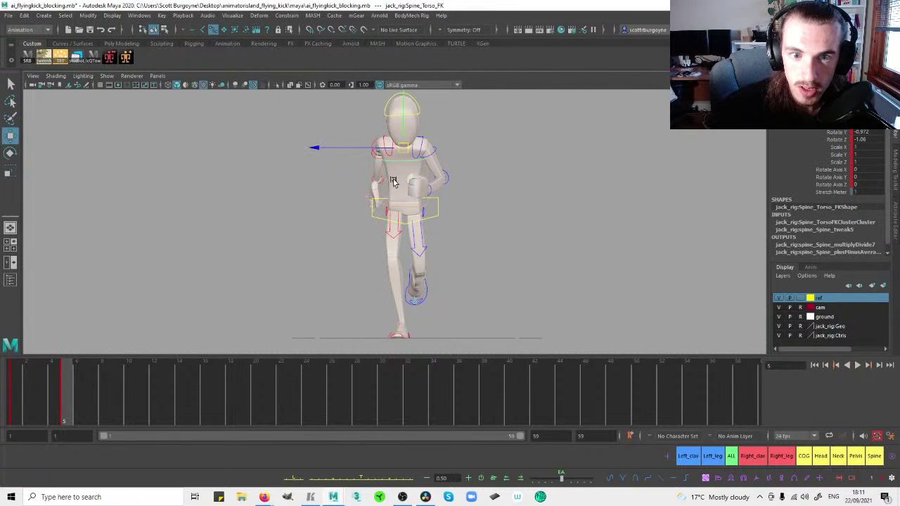
pyautogui.click(387, 182)
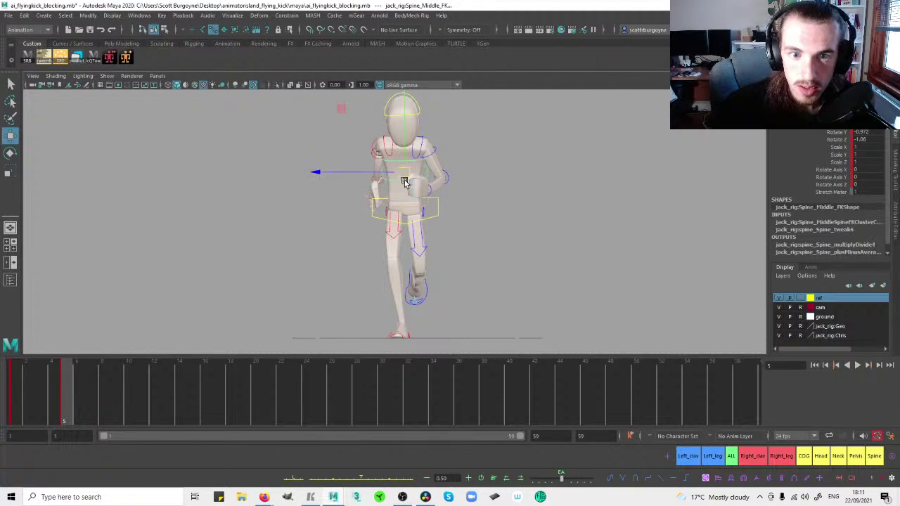
pyautogui.press('space')
pyautogui.press('space')
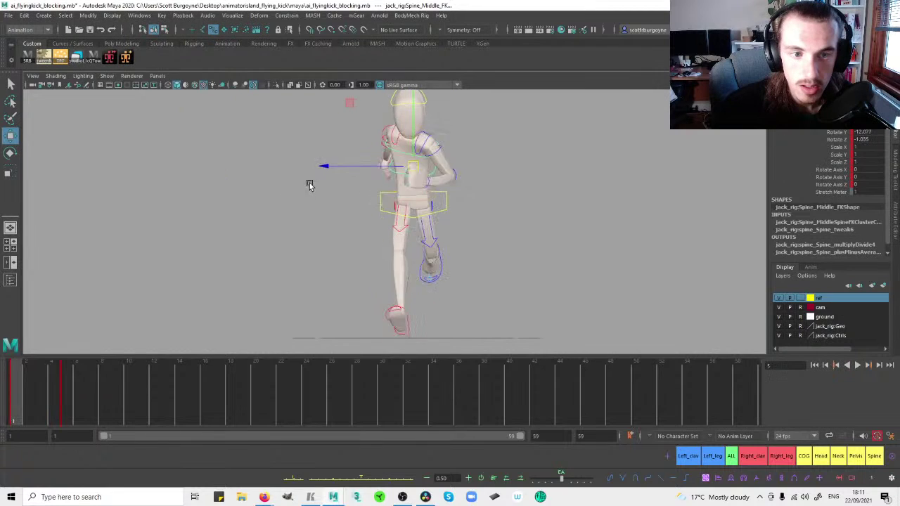
pyautogui.press('e')
pyautogui.press('space')
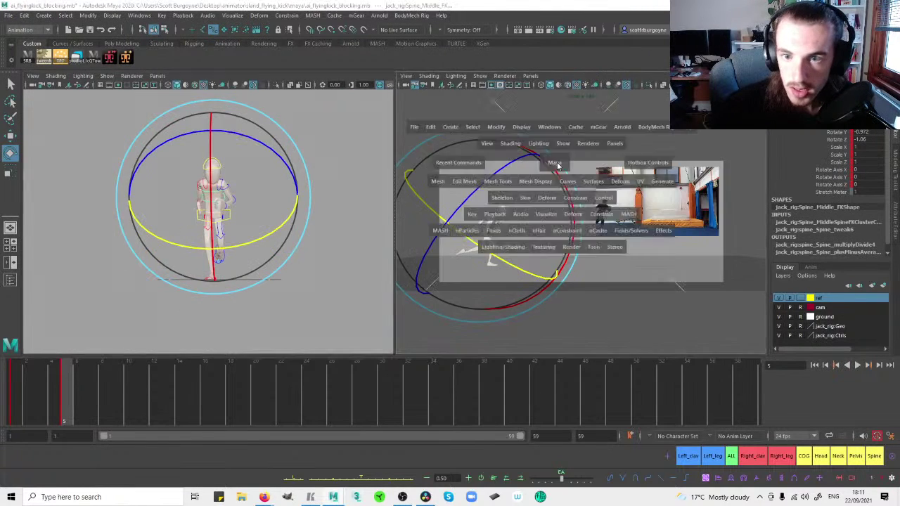
pyautogui.press('space')
pyautogui.press(',')
pyautogui.press('.')
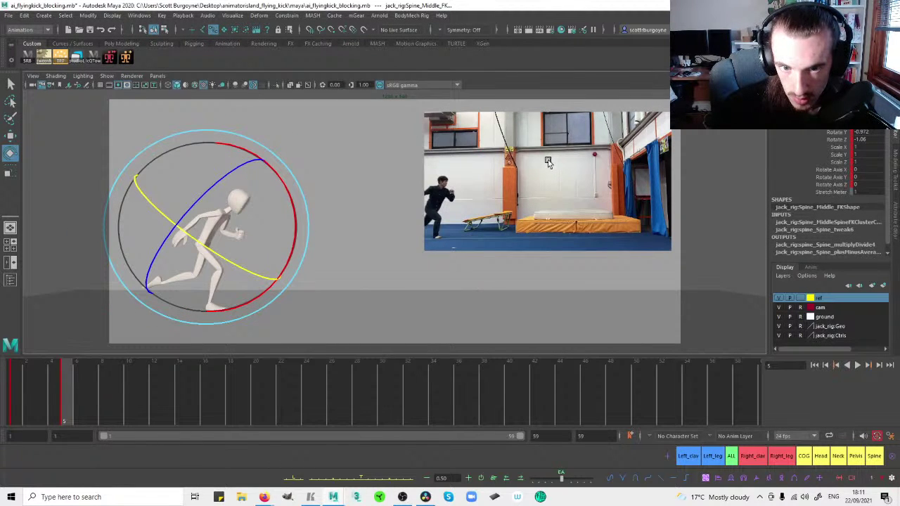
pyautogui.moveTo(234, 235); pyautogui.dragTo(179, 262)
pyautogui.press(',')
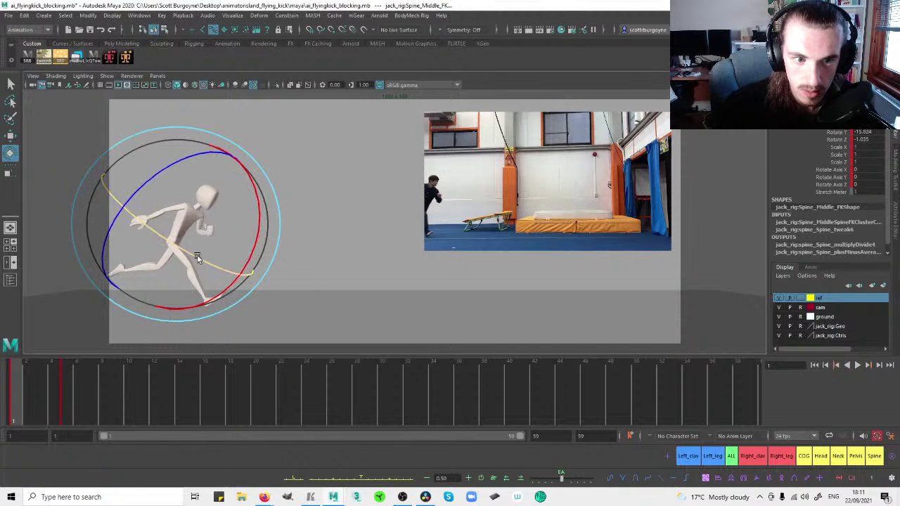
# Rotate the middle spine control slightly at frame 5, to a Rotate Y of about -0.26.
pyautogui.press('.')
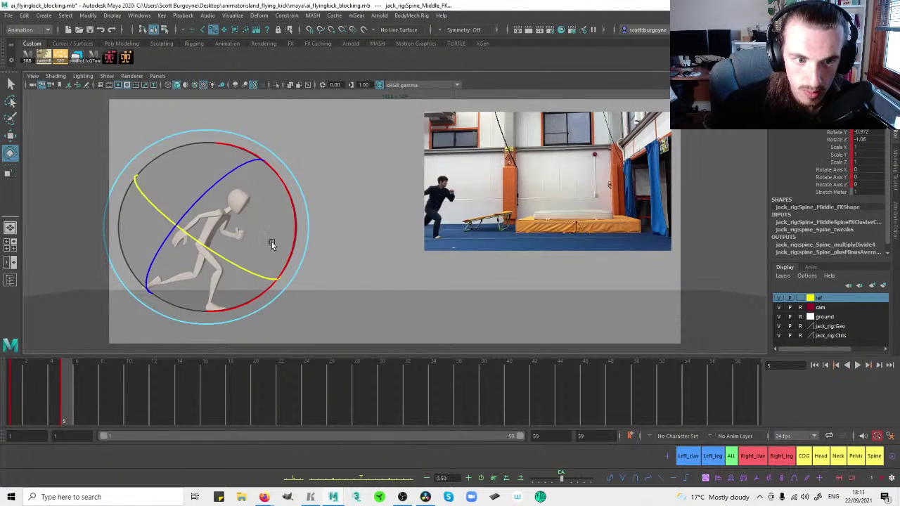
pyautogui.moveTo(229, 259); pyautogui.dragTo(233, 259)
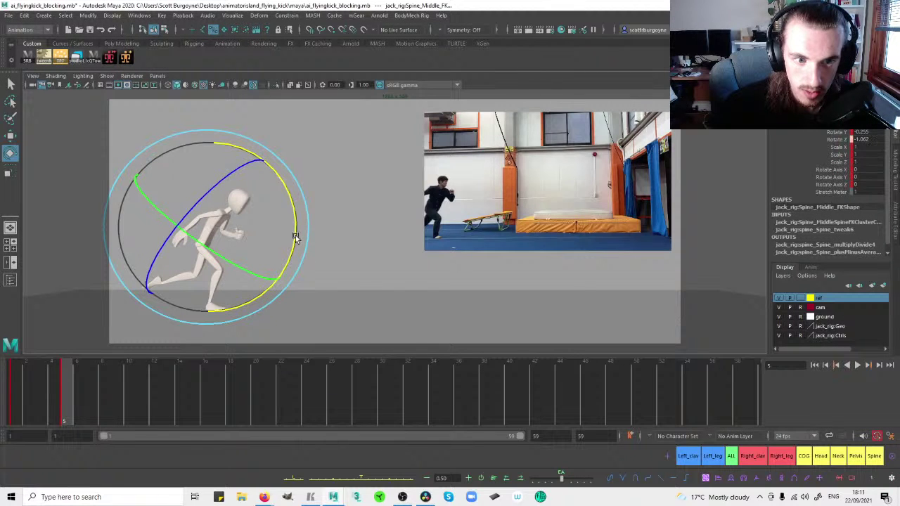
pyautogui.click(322, 216)
# Tilt the head control slightly upward at frame 5 and check the head pose against the reference footage at frames 1 and 5.
pyautogui.press('space')
pyautogui.click(241, 165)
pyautogui.press('space')
pyautogui.press('space')
pyautogui.press('space')
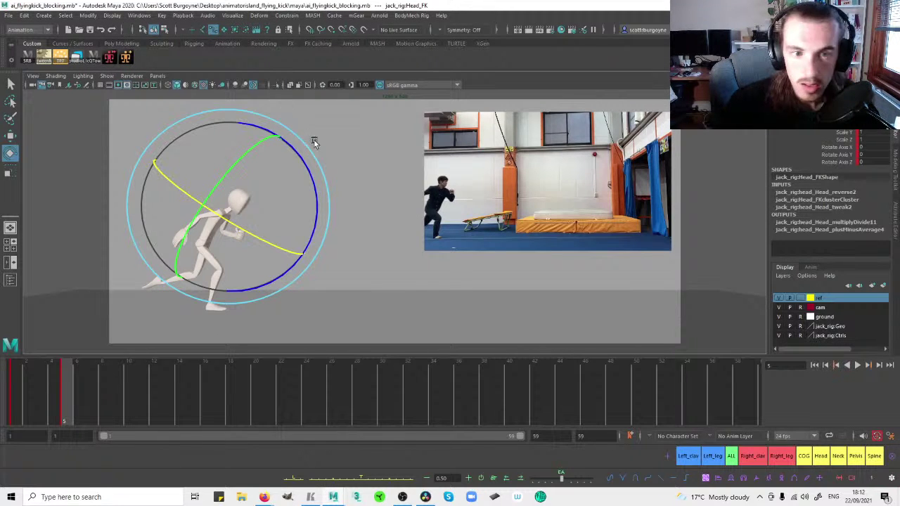
pyautogui.moveTo(312, 169); pyautogui.dragTo(303, 158)
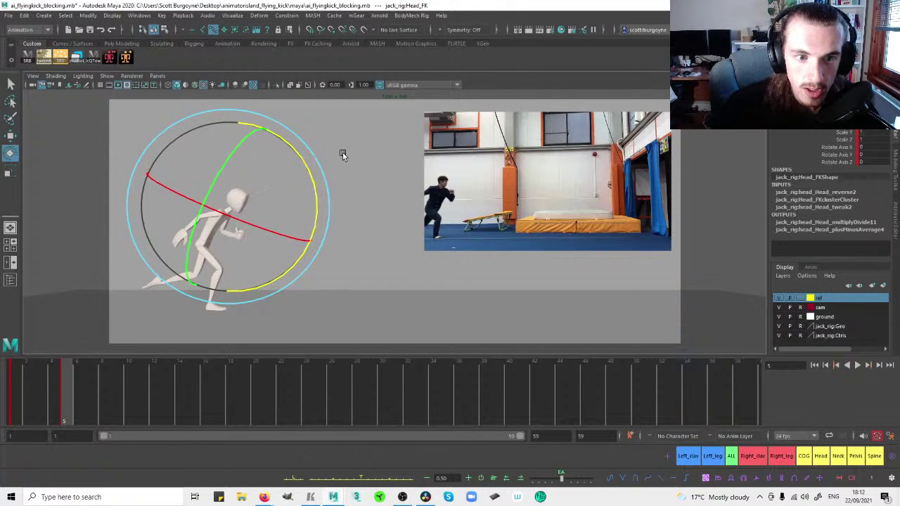
pyautogui.click(339, 159)
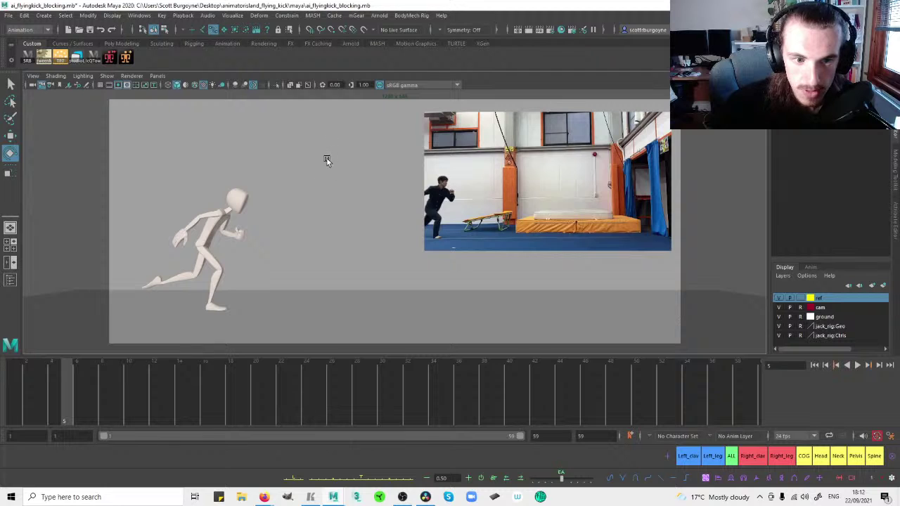
pyautogui.press('space')
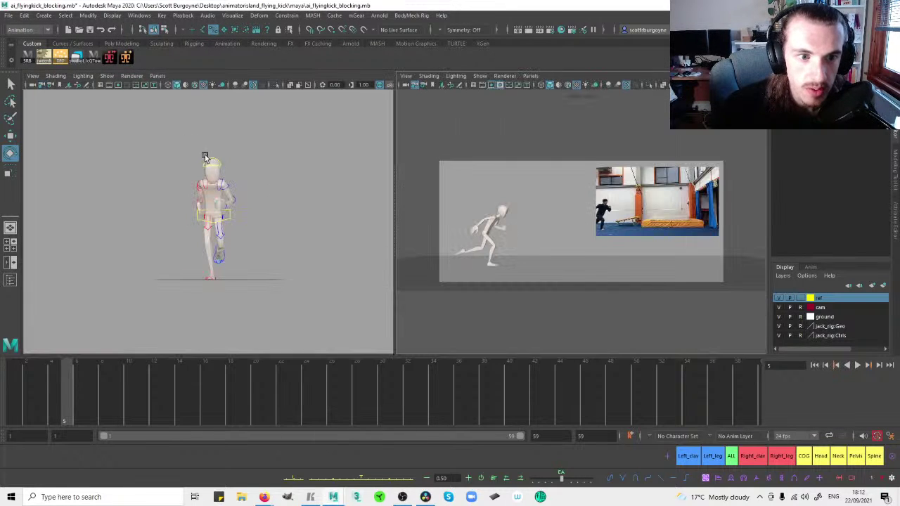
pyautogui.click(221, 168)
pyautogui.press('space')
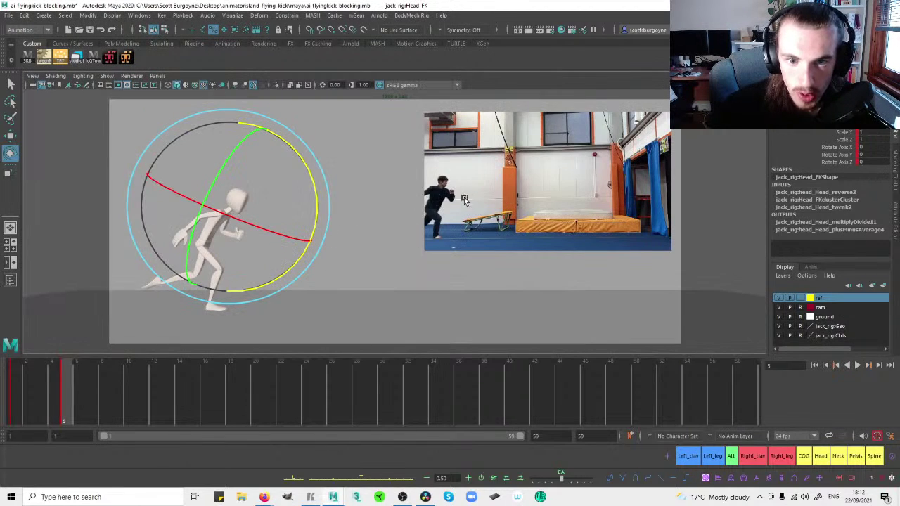
pyautogui.press(',')
pyautogui.press('.')
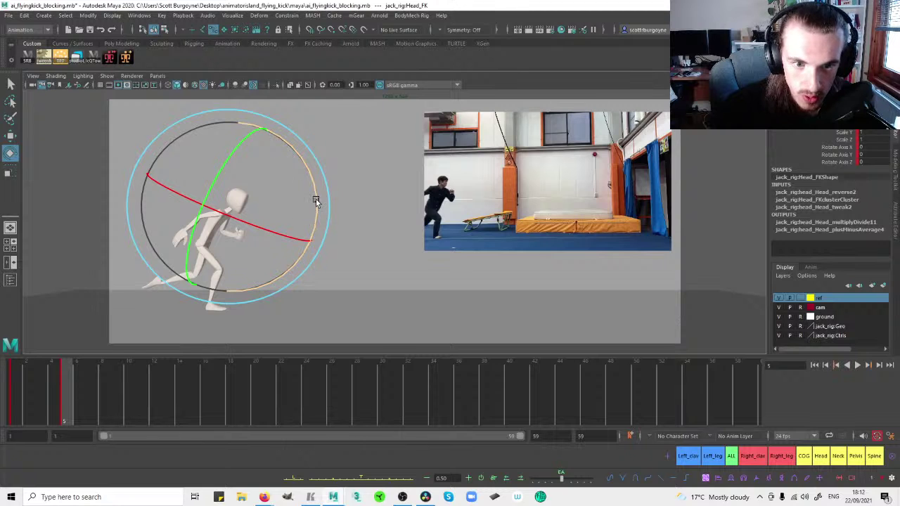
pyautogui.click(343, 194)
# Move the left foot control slightly forward and down at frame 5 to match the trailing leg in the reference.
pyautogui.press('space')
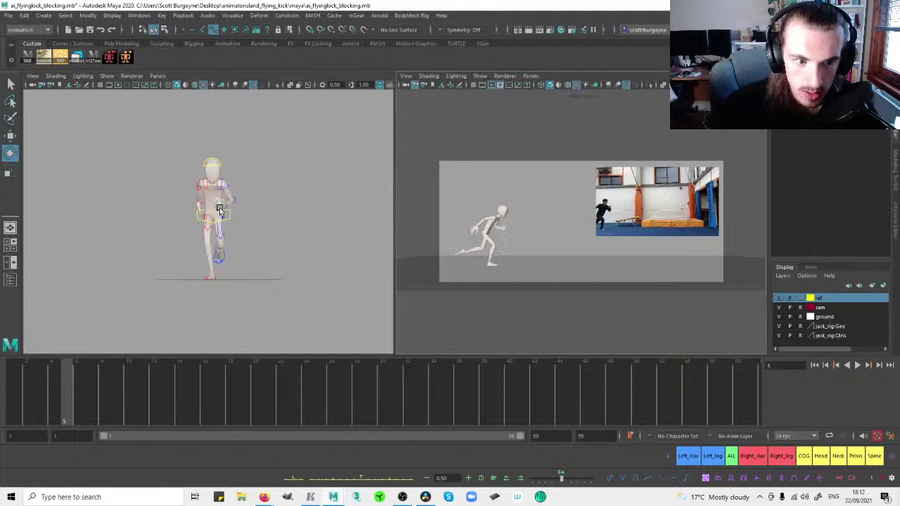
pyautogui.click(222, 255)
pyautogui.press('space')
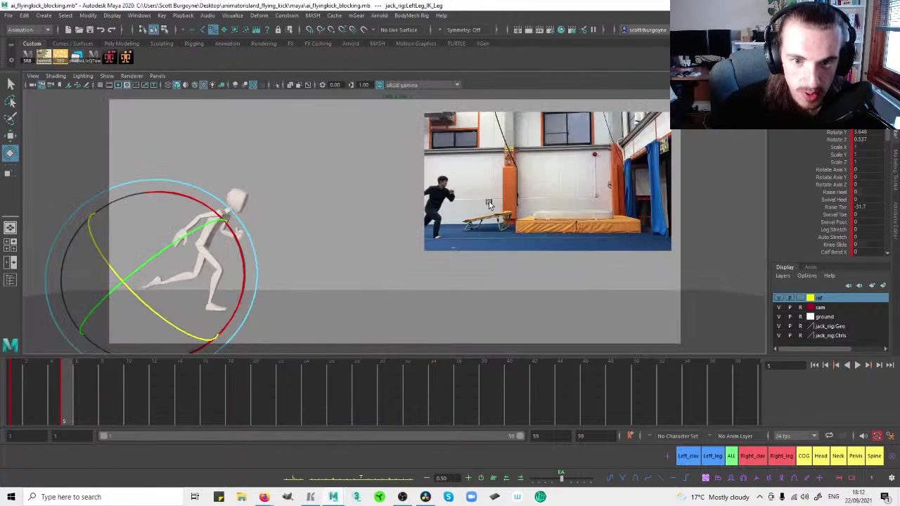
pyautogui.press('w')
pyautogui.moveTo(159, 255); pyautogui.dragTo(181, 254)
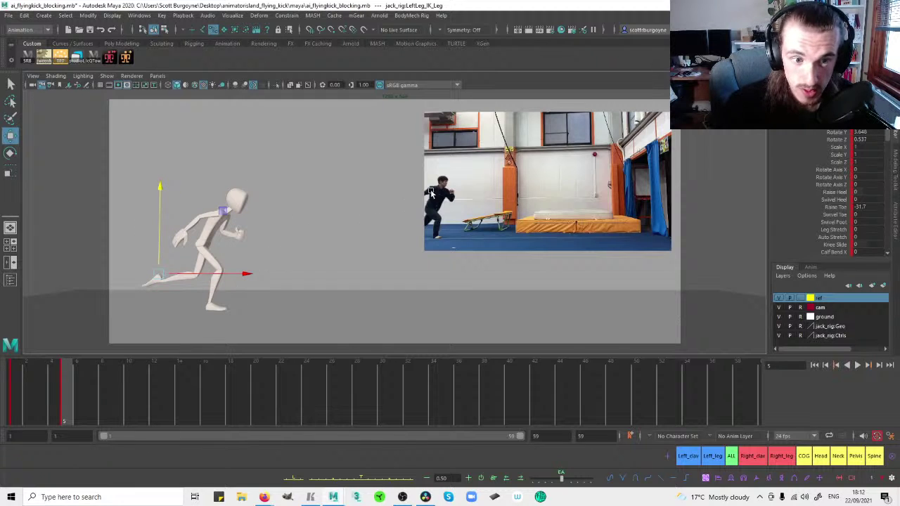
pyautogui.press(',')
pyautogui.press('.')
pyautogui.moveTo(156, 247); pyautogui.dragTo(157, 254)
pyautogui.press('e')
pyautogui.press('w')
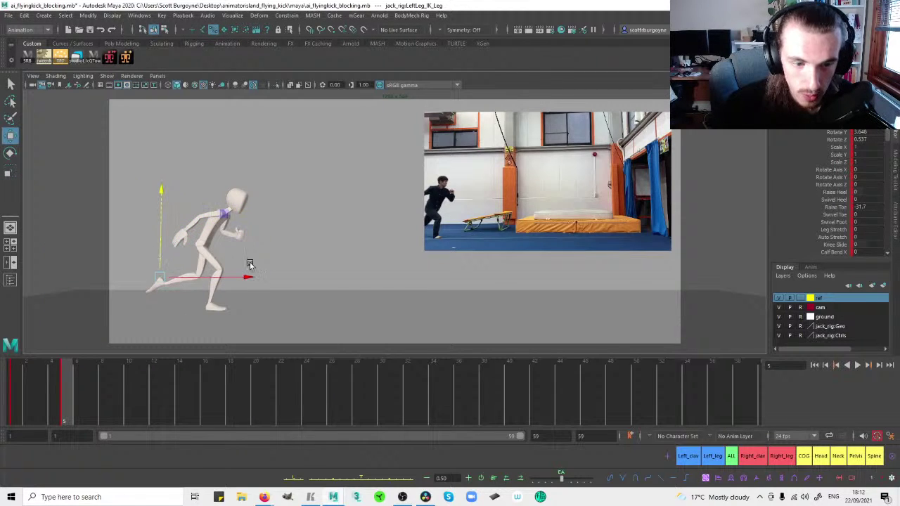
# Compare the trailing leg with frame 1 and raise the left foot control slightly at frame 5.
pyautogui.press(',')
pyautogui.press('e')
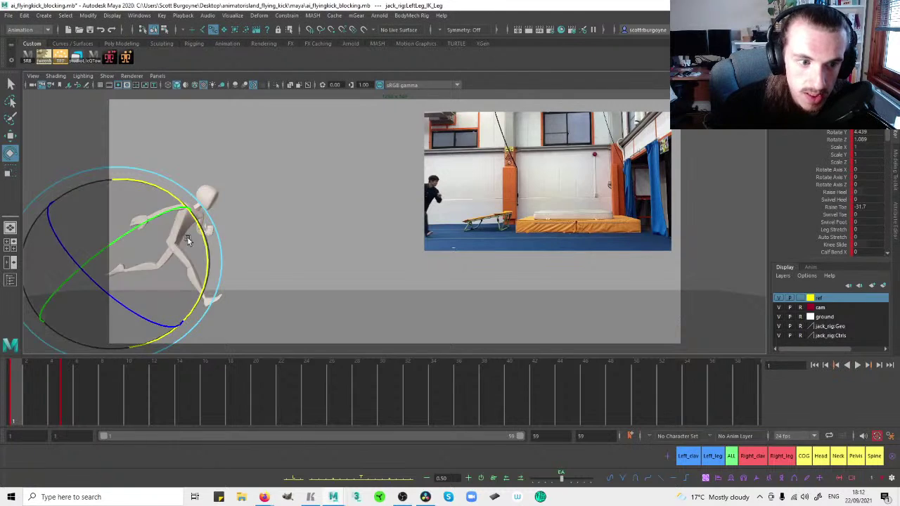
pyautogui.press('w')
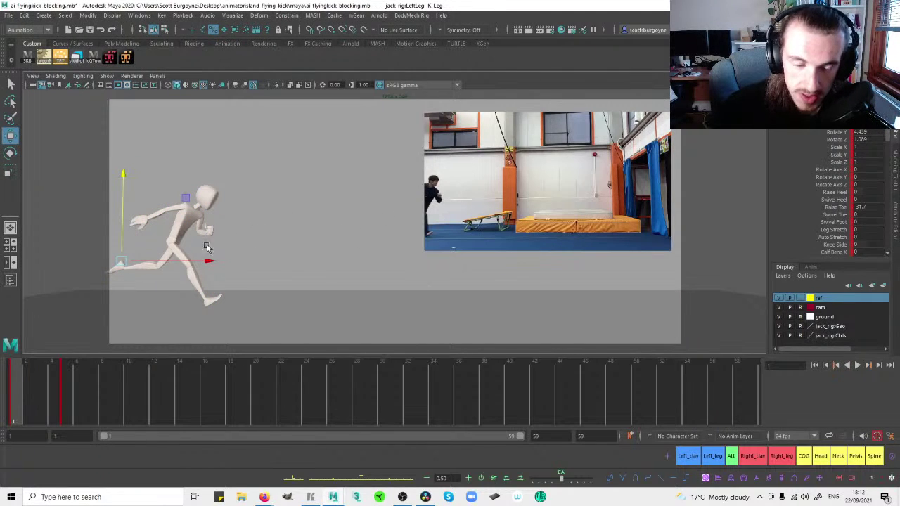
pyautogui.click(183, 259)
pyautogui.press('.')
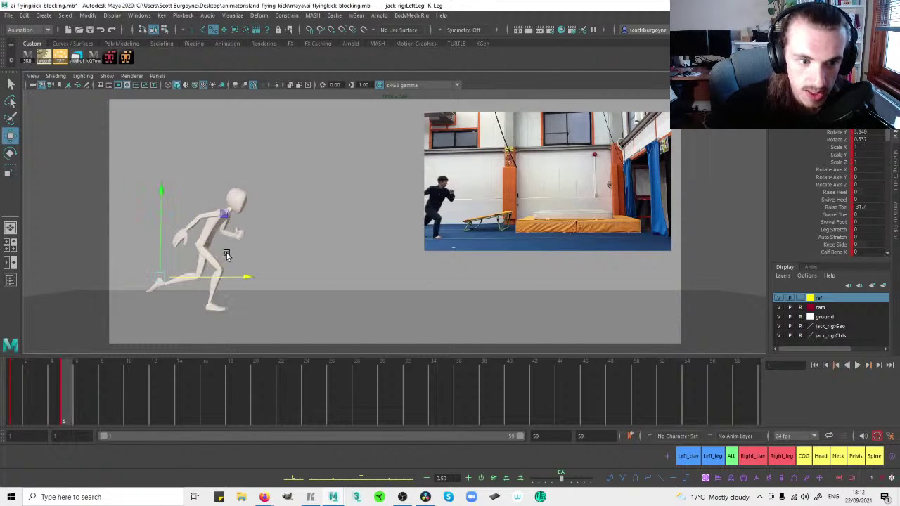
pyautogui.moveTo(161, 255); pyautogui.dragTo(158, 247)
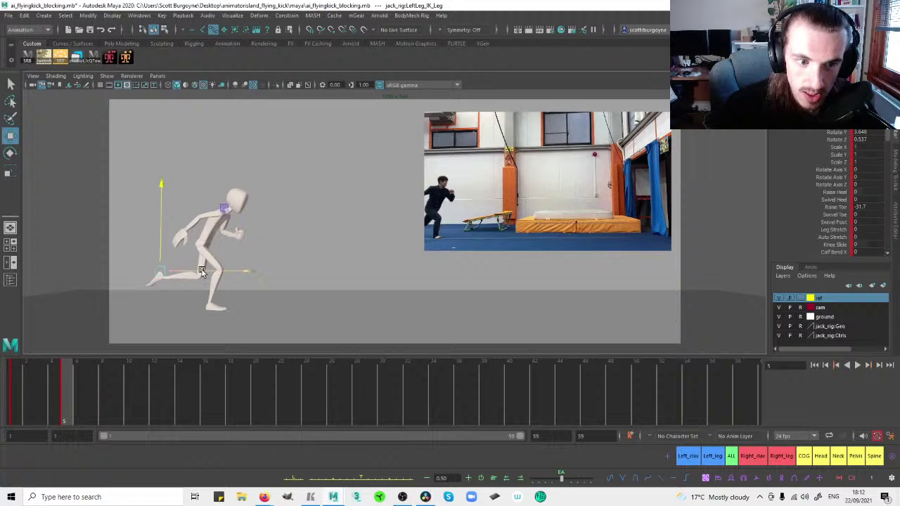
pyautogui.press('e')
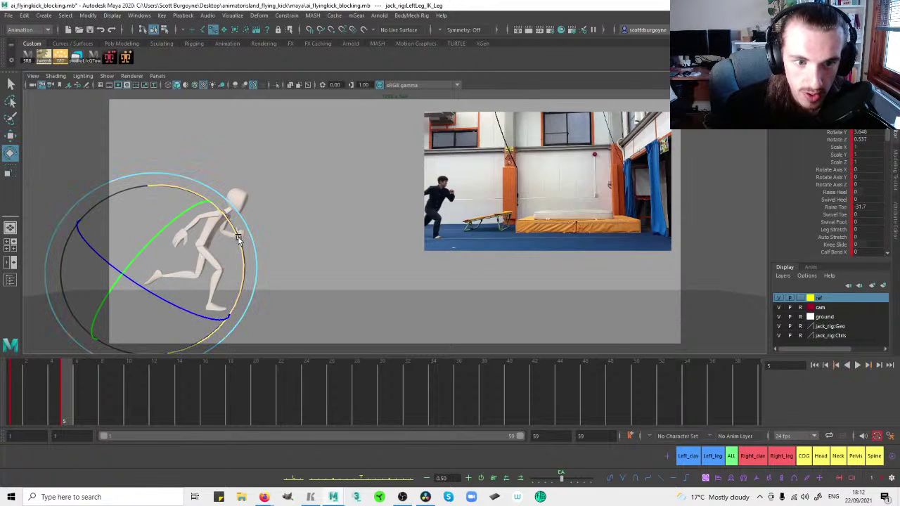
pyautogui.press('w')
pyautogui.click(164, 253)
pyautogui.moveTo(200, 272); pyautogui.dragTo(198, 270)
pyautogui.click(334, 234)
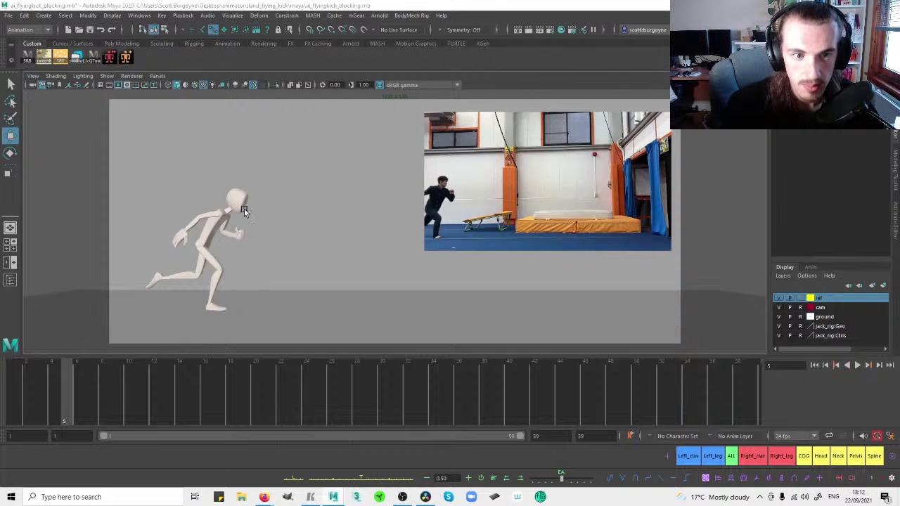
# Rotate the upper body control slightly at frame 5 in the front view, to Rotate Y 0.101 and Rotate Z 0.603.
pyautogui.press('space')
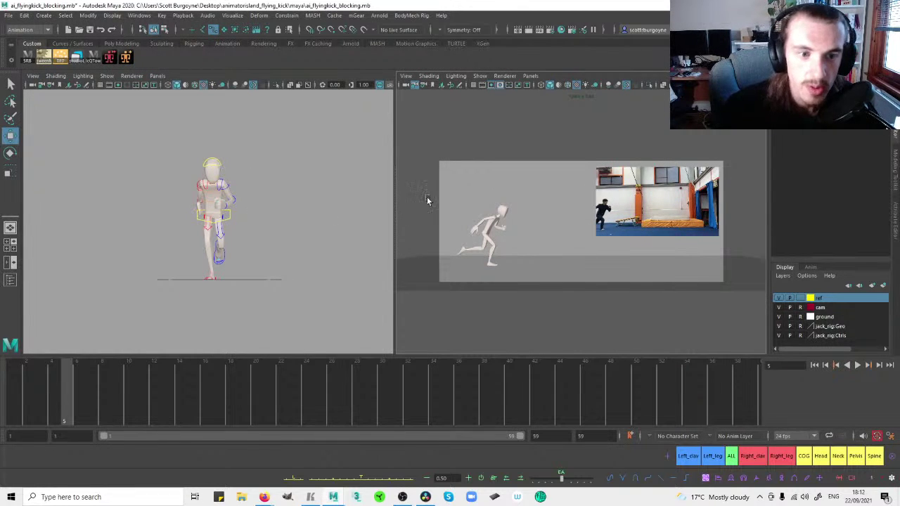
pyautogui.press('space')
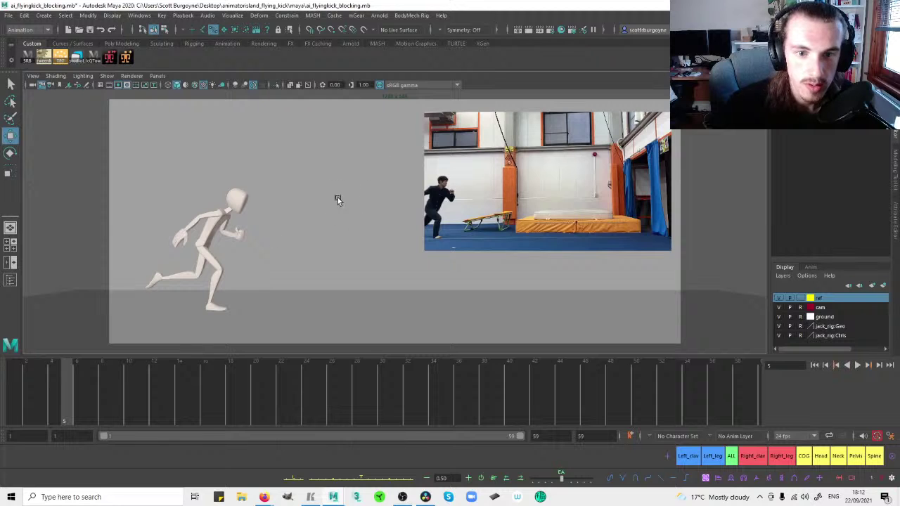
pyautogui.press('space')
pyautogui.scroll(2, 239, 213)
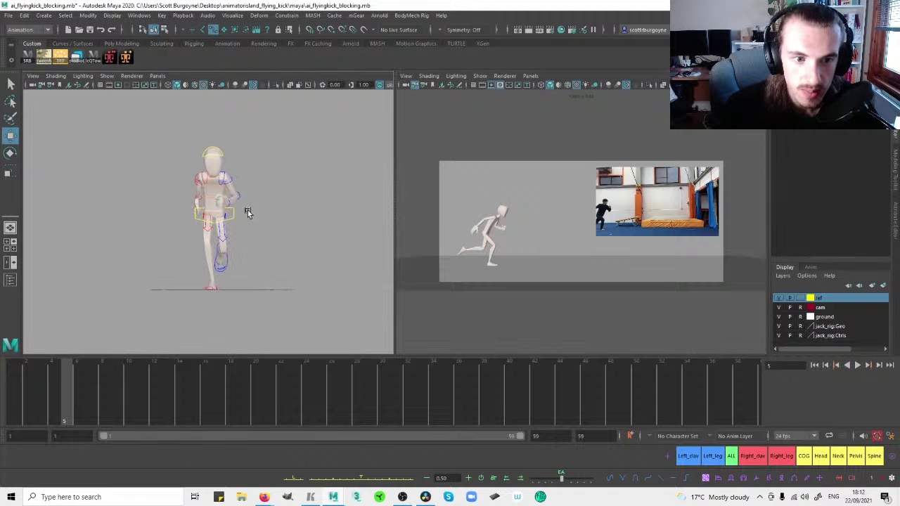
pyautogui.click(231, 222)
pyautogui.keyDown('alt'); pyautogui.moveTo(231, 222); pyautogui.dragTo(256, 214); pyautogui.keyUp('alt')
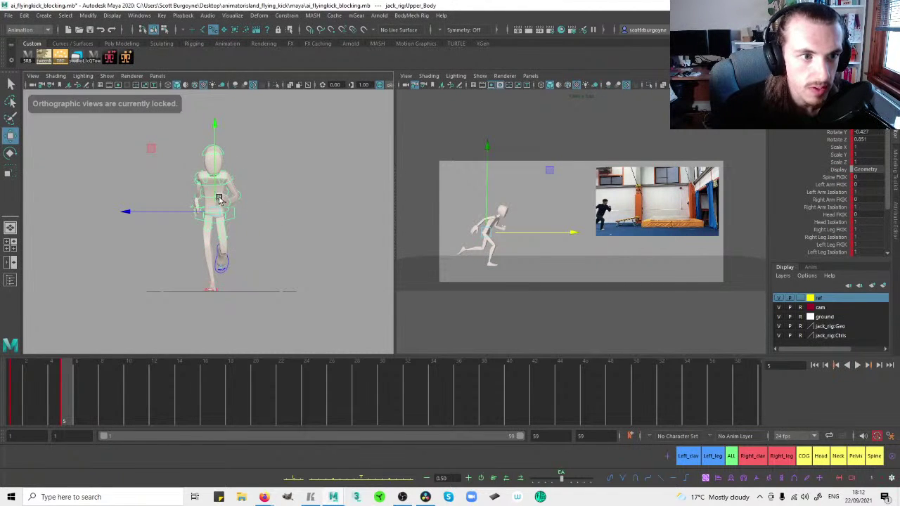
pyautogui.scroll(2, 309, 205)
pyautogui.press('e')
pyautogui.press(',')
pyautogui.press('.')
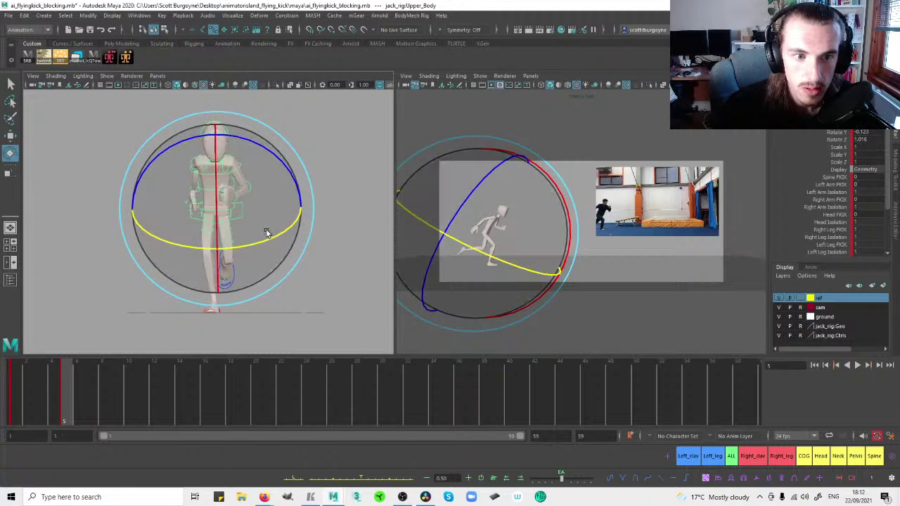
pyautogui.moveTo(279, 157); pyautogui.dragTo(280, 159)
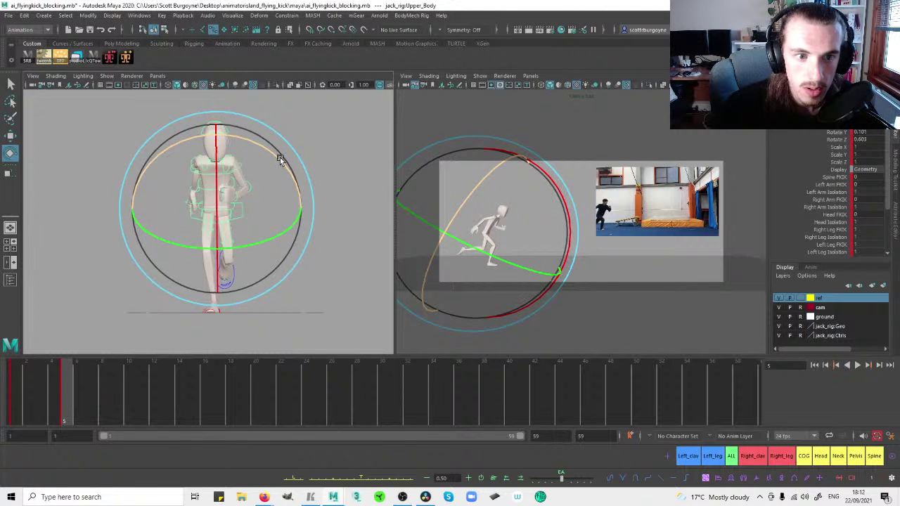
# Rotate the torso spine control slightly at frame 5 in the front view to refine the chest tilt.
pyautogui.click(278, 162)
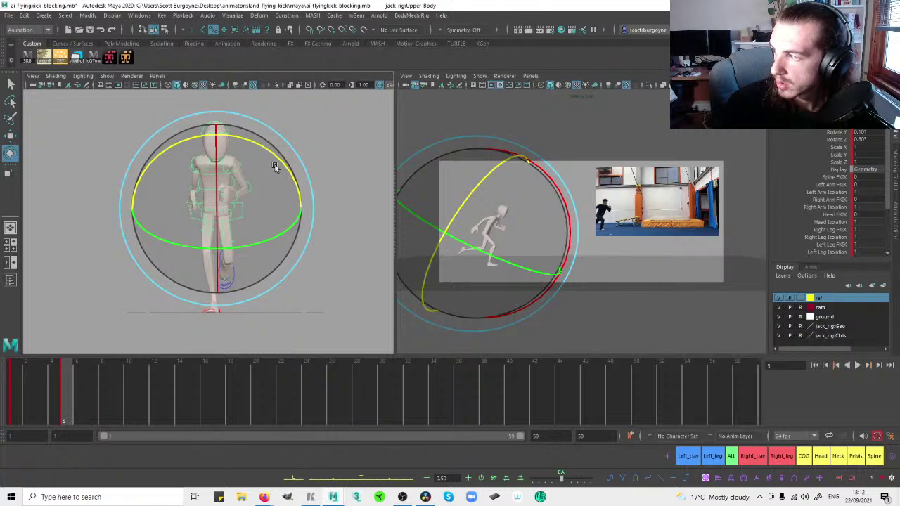
pyautogui.press('w')
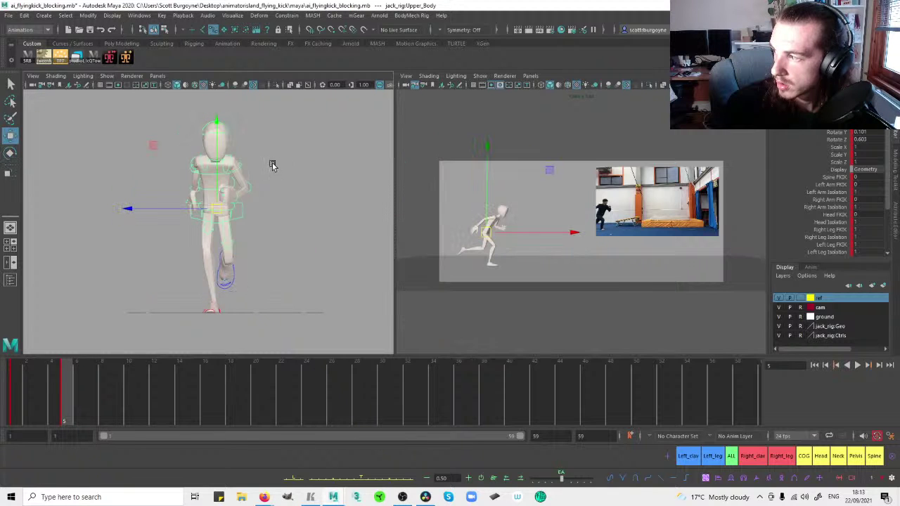
pyautogui.click(203, 193)
pyautogui.click(214, 177)
pyautogui.click(207, 175)
pyautogui.press('e')
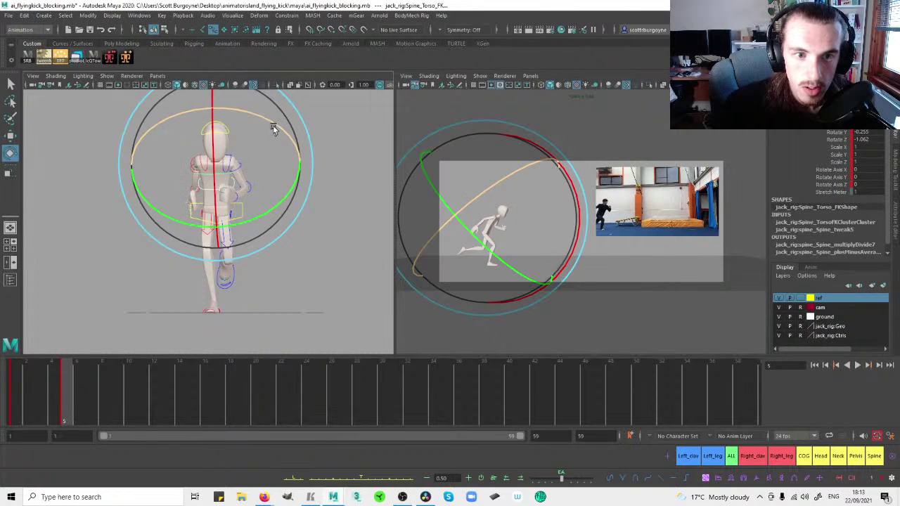
pyautogui.click(316, 131)
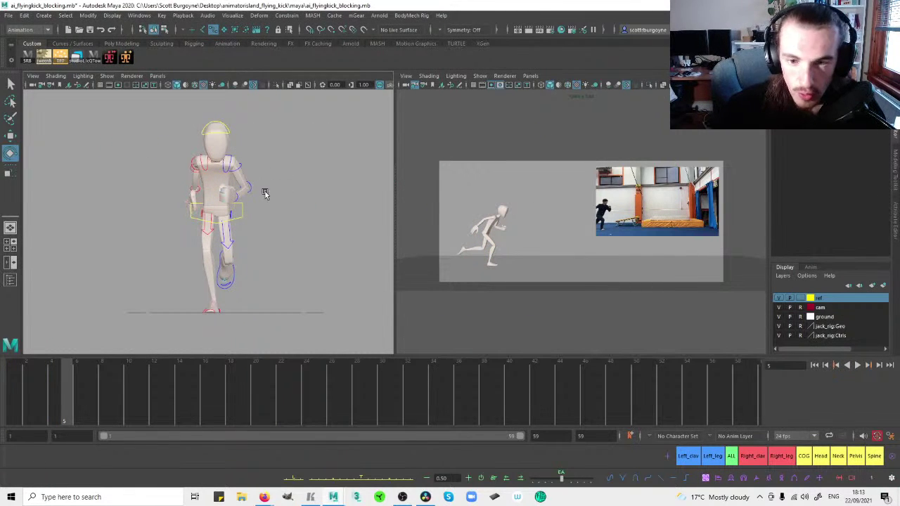
# Select all the rig controls, compare frames 1 and 5, and save the scene.
pyautogui.click(734, 455)
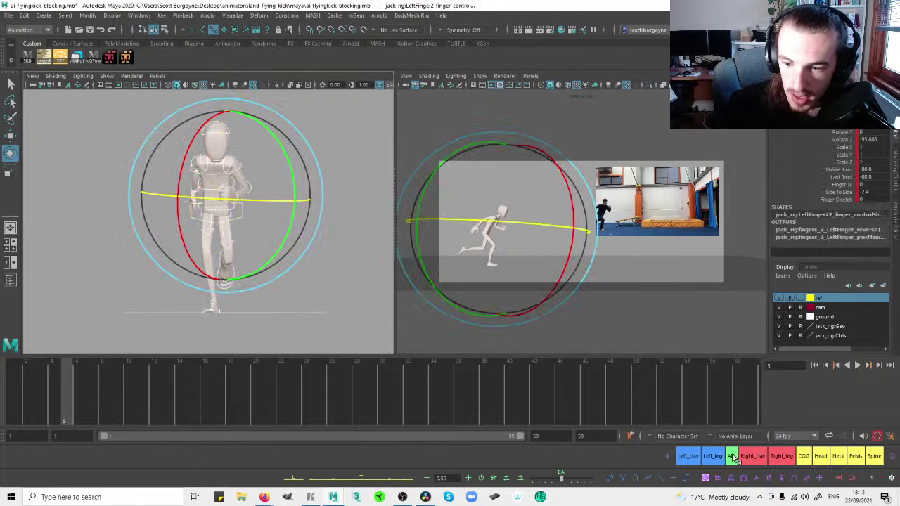
pyautogui.press(',')
pyautogui.press('.')
pyautogui.press(',')
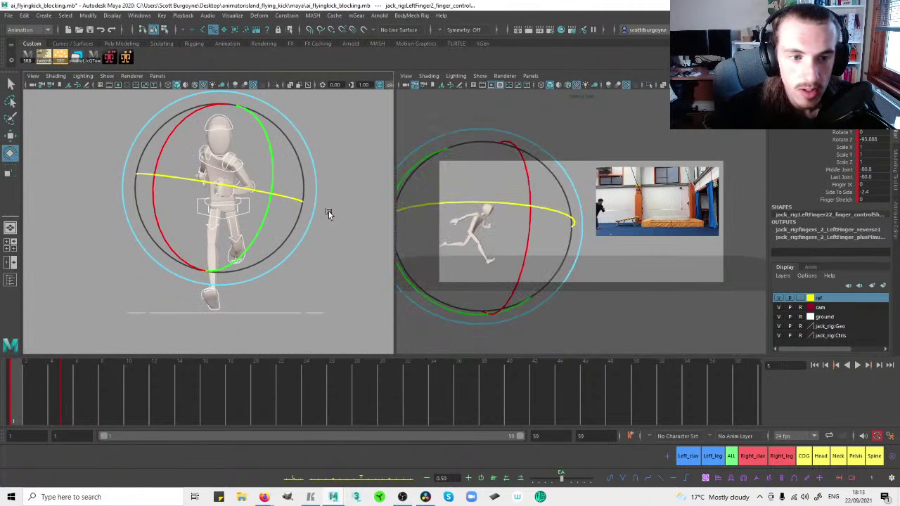
pyautogui.press('space')
pyautogui.moveTo(312, 211); pyautogui.dragTo(308, 199)
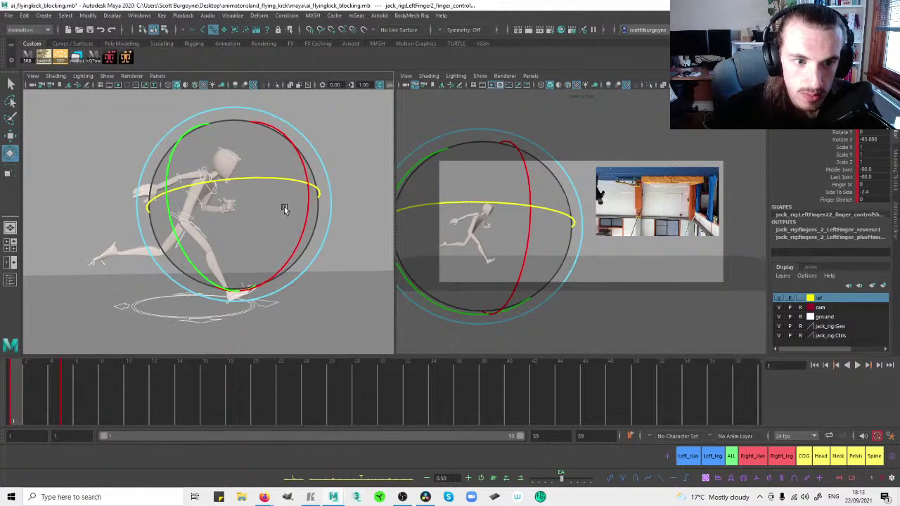
pyautogui.hotkey('ctrl', 's')
# Compare the running poses at frames 1 and 5 in the side view.
pyautogui.press('space')
pyautogui.moveTo(320, 210); pyautogui.dragTo(289, 216)
pyautogui.press('space')
pyautogui.press('.')
pyautogui.press(',')
pyautogui.press('.')
pyautogui.press(',')
pyautogui.press('.')
pyautogui.press(',')
pyautogui.click(267, 181)
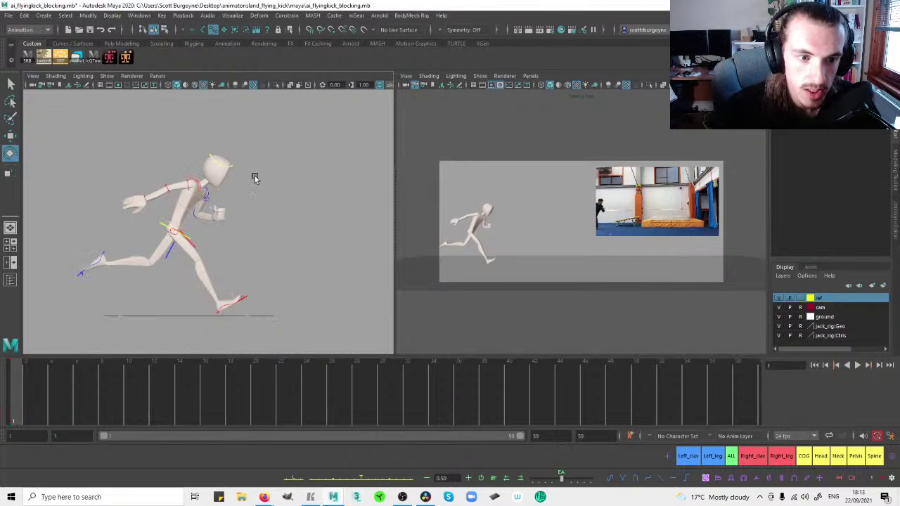
# Compare the right arm between frames 1 and 5 and rotate the right upper arm control slightly at frame 1.
pyautogui.click(163, 226)
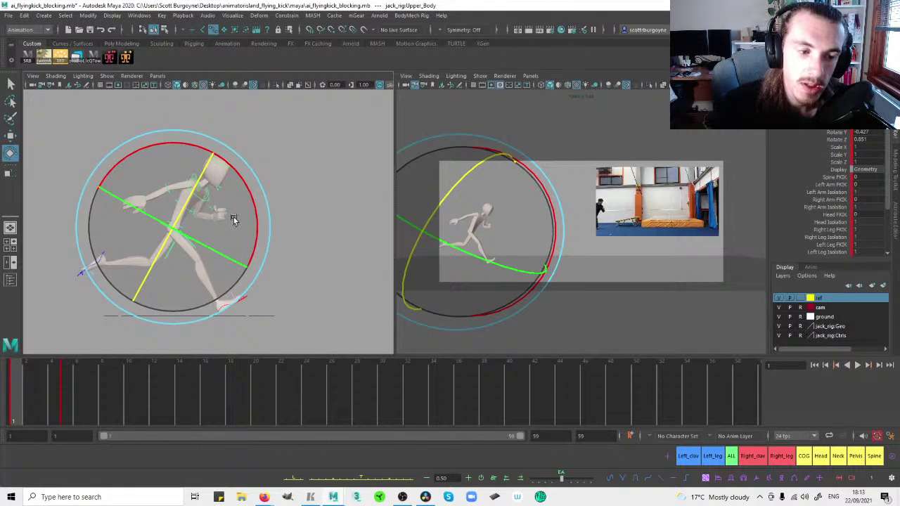
pyautogui.press('.')
pyautogui.press(',')
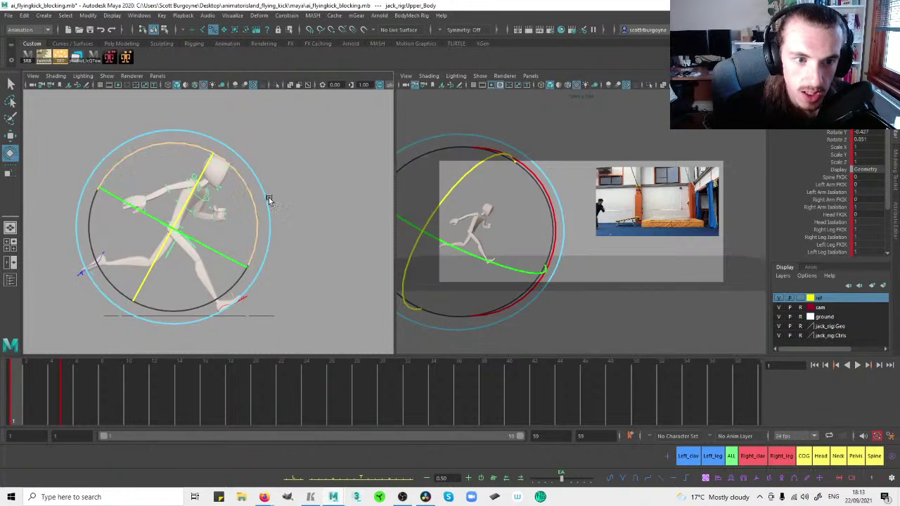
pyautogui.click(268, 200)
pyautogui.click(187, 185)
pyautogui.press('.')
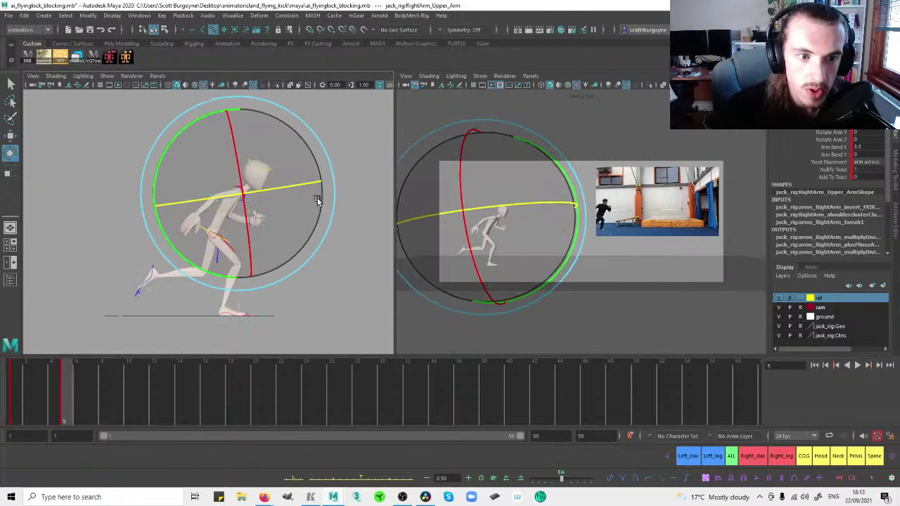
pyautogui.press(',')
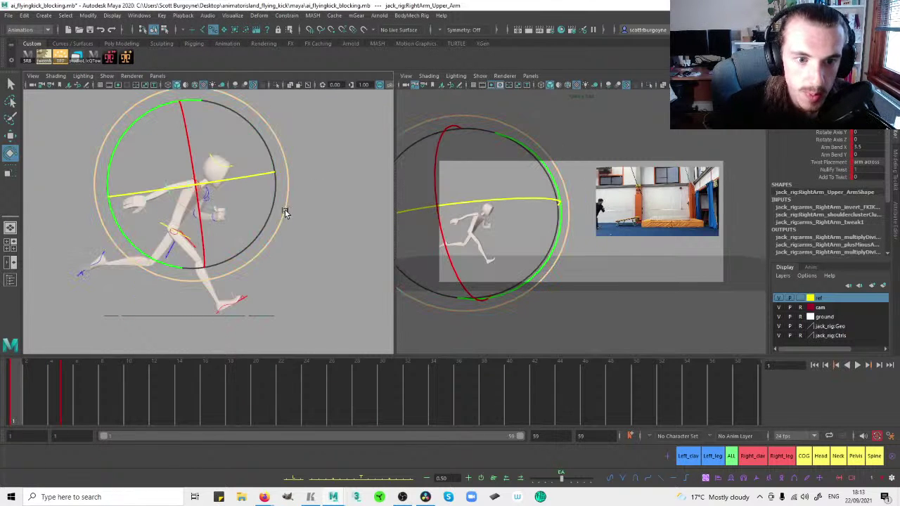
pyautogui.moveTo(284, 212); pyautogui.dragTo(285, 215)
pyautogui.click(292, 201)
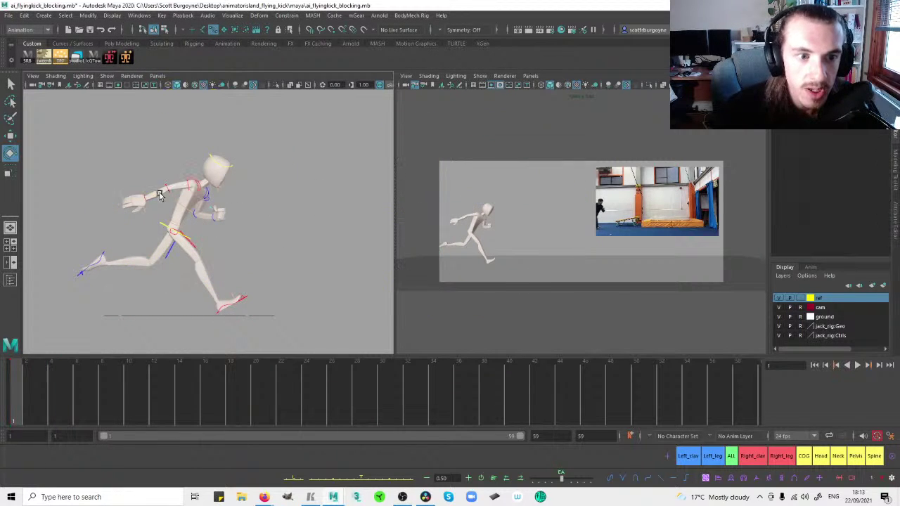
# Rotate the right hand control slightly at frame 1 in the side view.
pyautogui.click(167, 188)
pyautogui.click(149, 195)
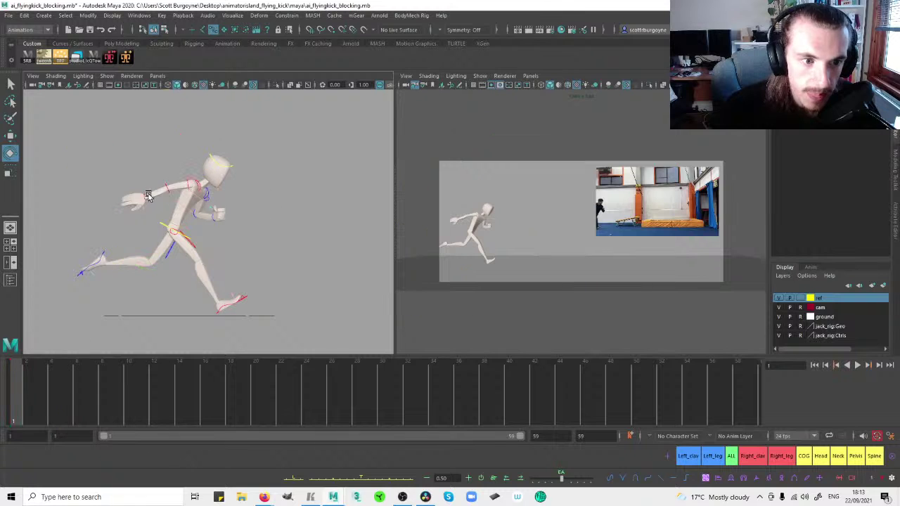
pyautogui.click(149, 199)
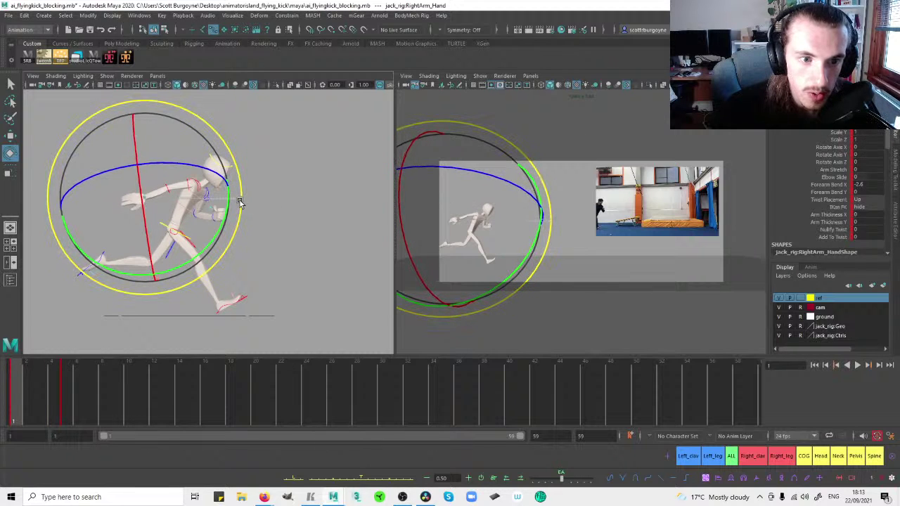
pyautogui.click(274, 191)
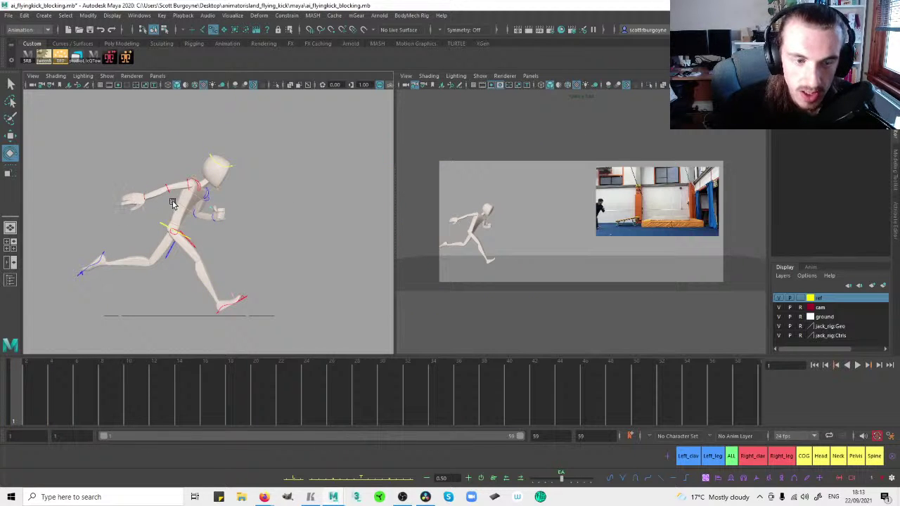
# Switch to Razer Synapse and review the Tartarus V2 button assignments in the Autodesk Maya keymap, then close the window.
pyautogui.click(381, 496)
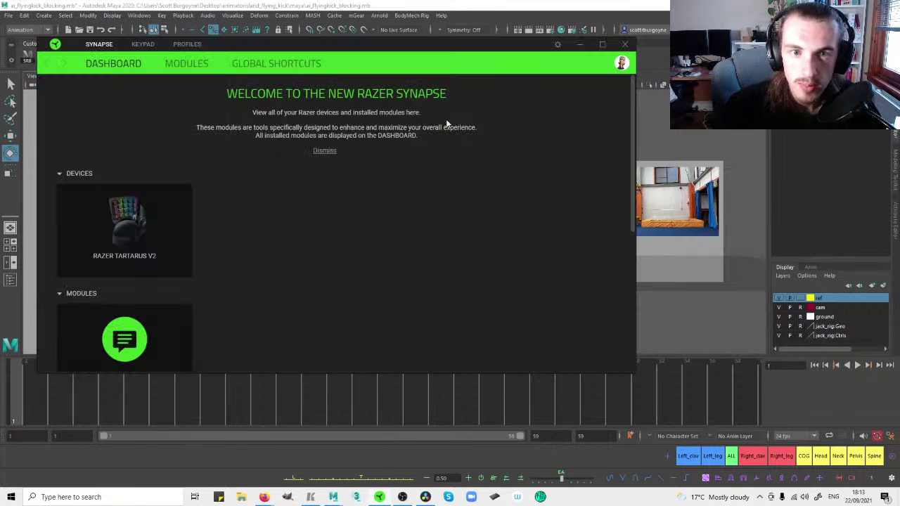
pyautogui.moveTo(337, 50); pyautogui.dragTo(569, 75)
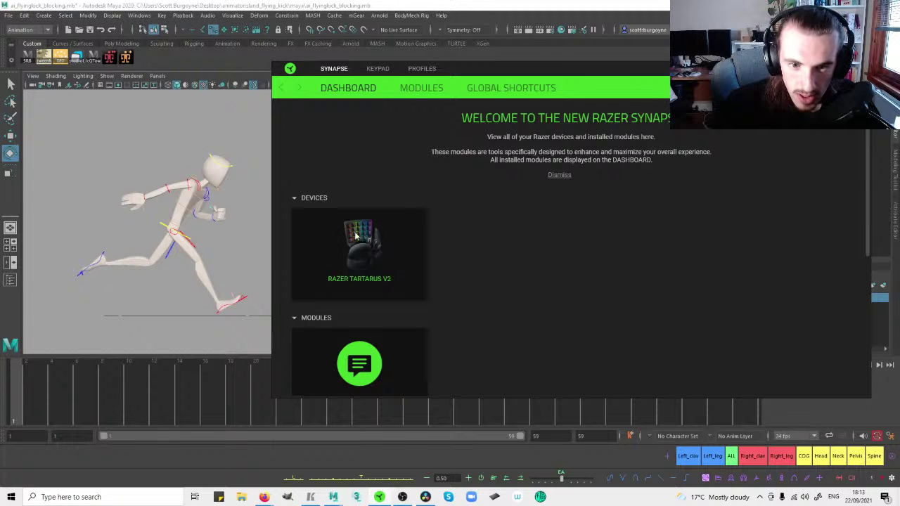
pyautogui.click(374, 246)
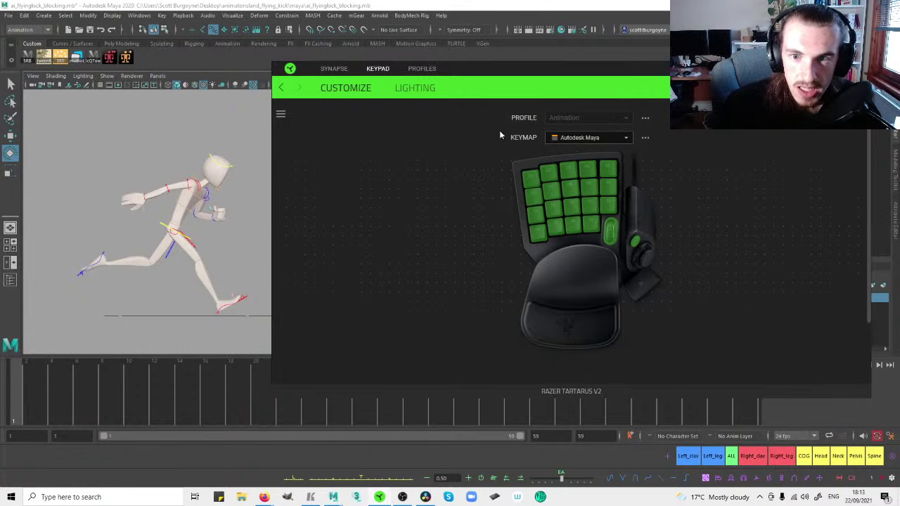
pyautogui.click(281, 113)
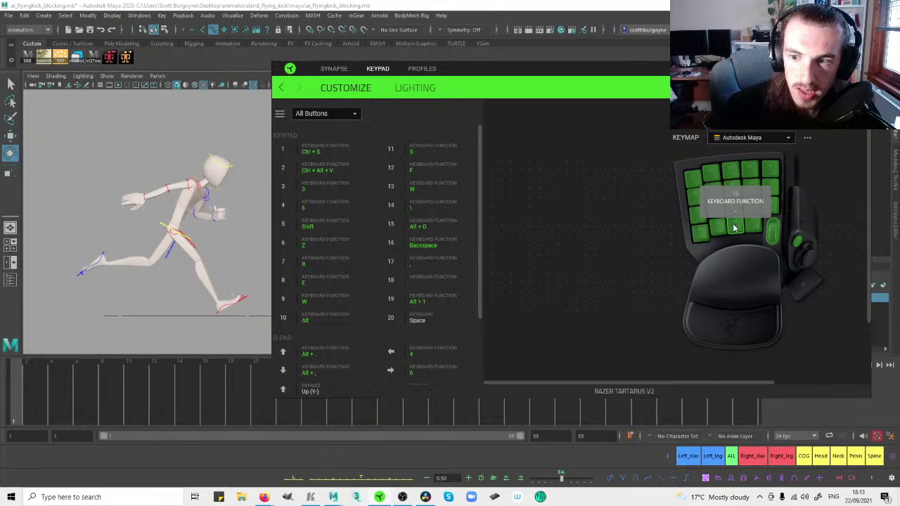
pyautogui.click(831, 68)
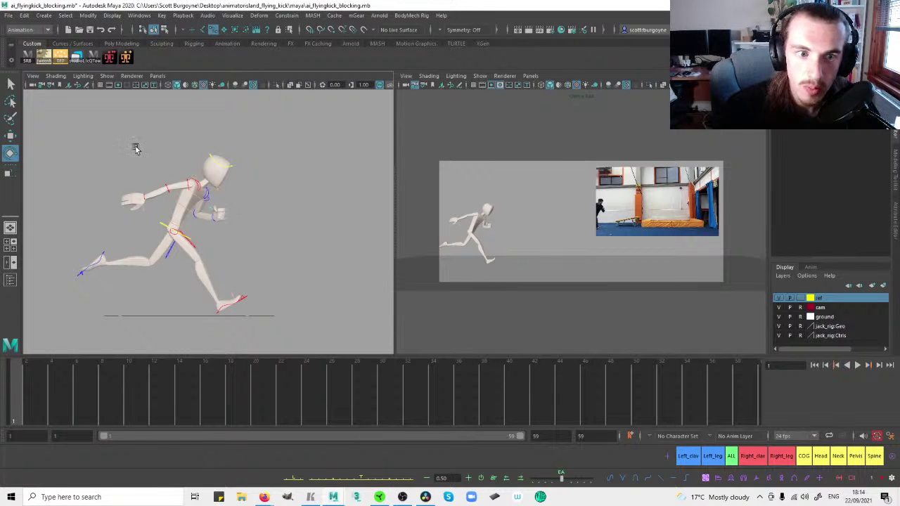
# Compare the body's position between frames 1 and 5 with the upper body control selected, from the side and front.
pyautogui.moveTo(143, 183); pyautogui.dragTo(299, 301)
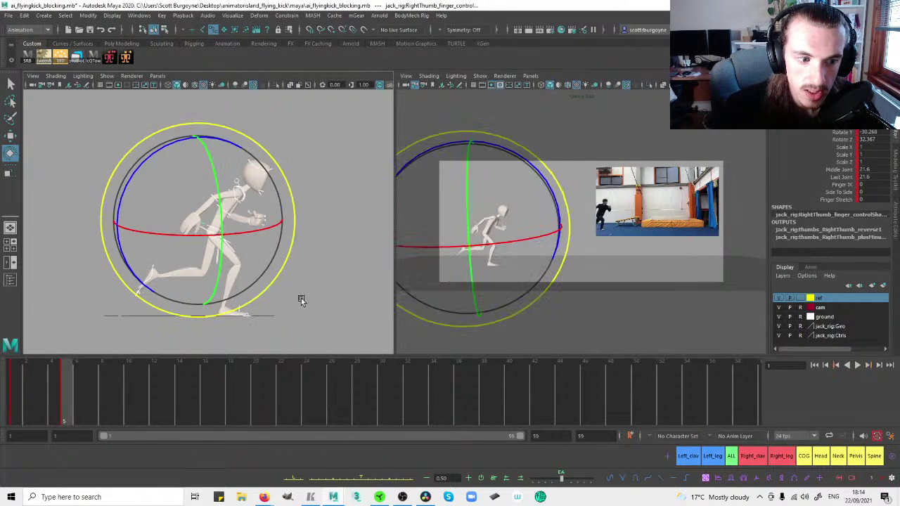
pyautogui.click(320, 290)
pyautogui.click(162, 225)
pyautogui.press('w')
pyautogui.press('.')
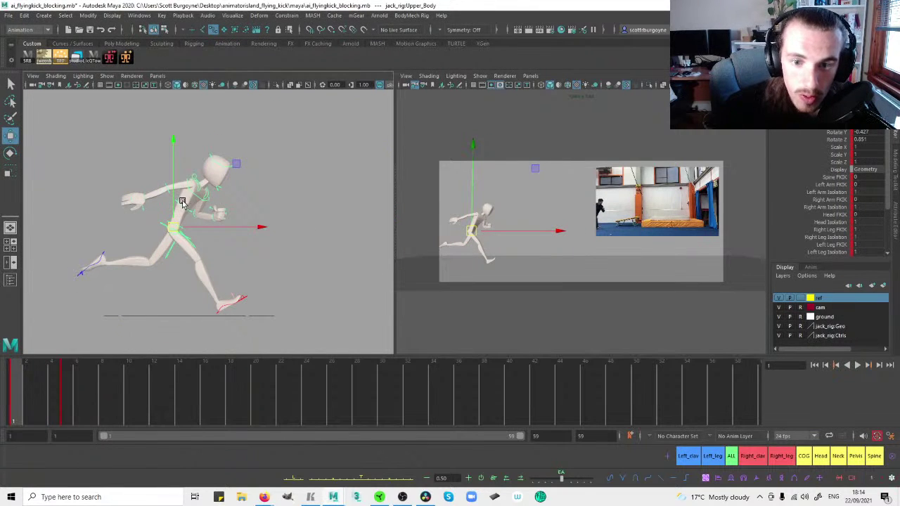
pyautogui.press('.')
pyautogui.press('space')
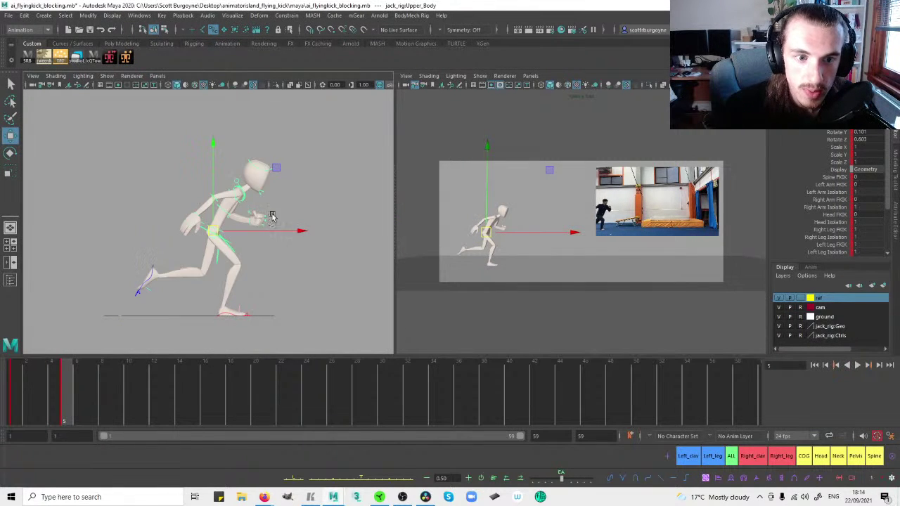
pyautogui.press('space')
pyautogui.moveTo(275, 208); pyautogui.dragTo(320, 209)
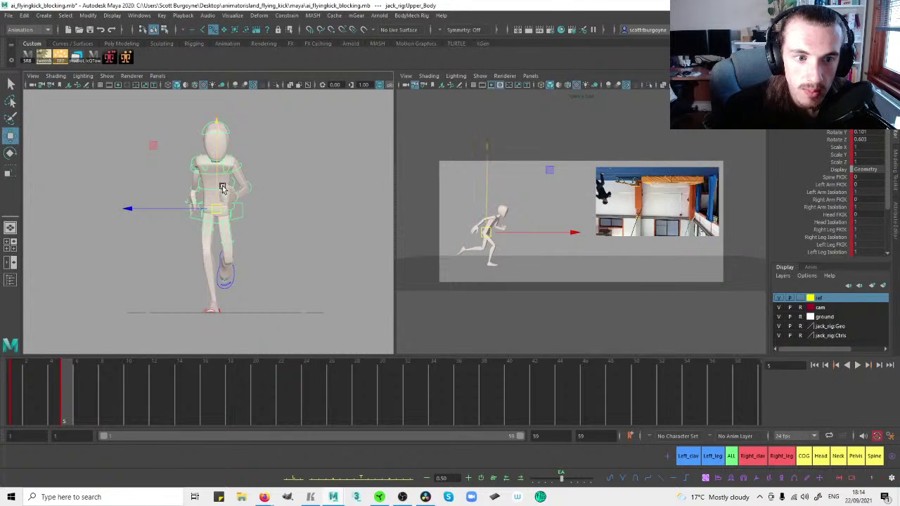
pyautogui.press('.')
# Rotate the pelvis control slightly at frame 5 in the front view.
pyautogui.click(227, 210)
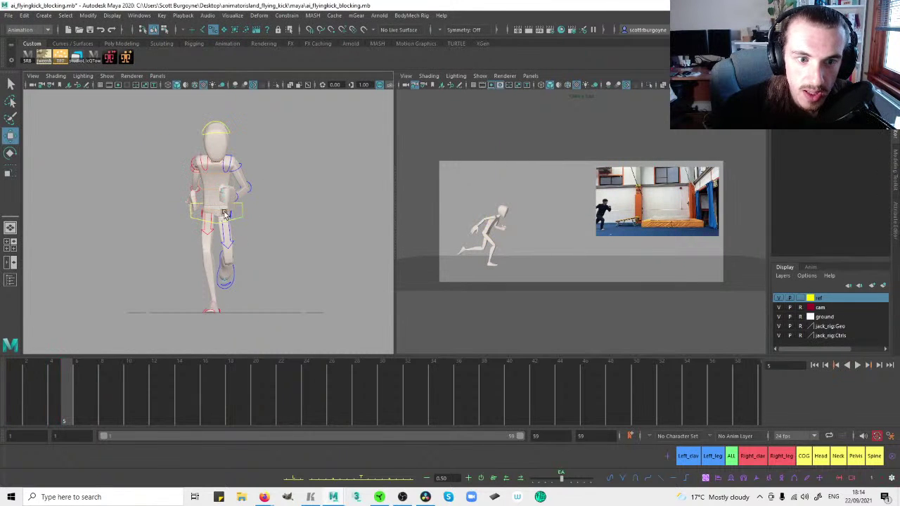
pyautogui.press('e')
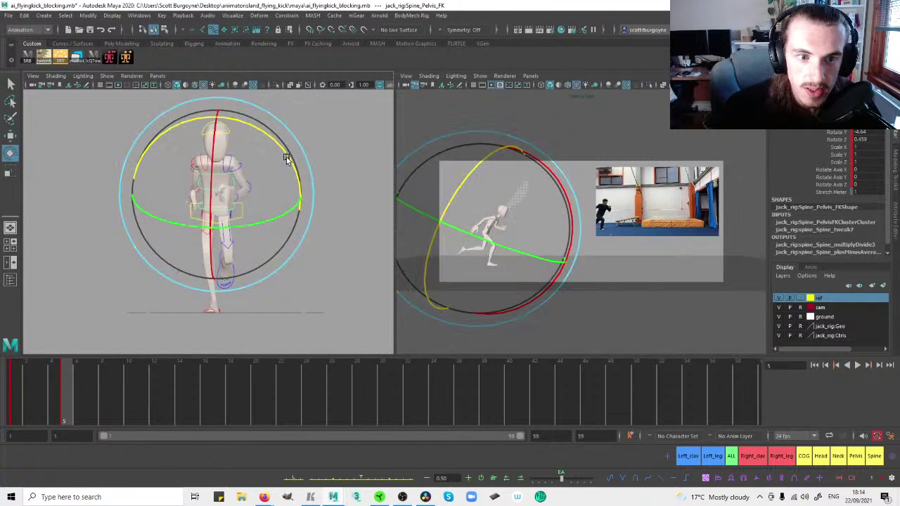
pyautogui.click(306, 175)
# Rotate the upper body control slightly at frame 5 in the front view and compare the pose with frame 1.
pyautogui.click(238, 218)
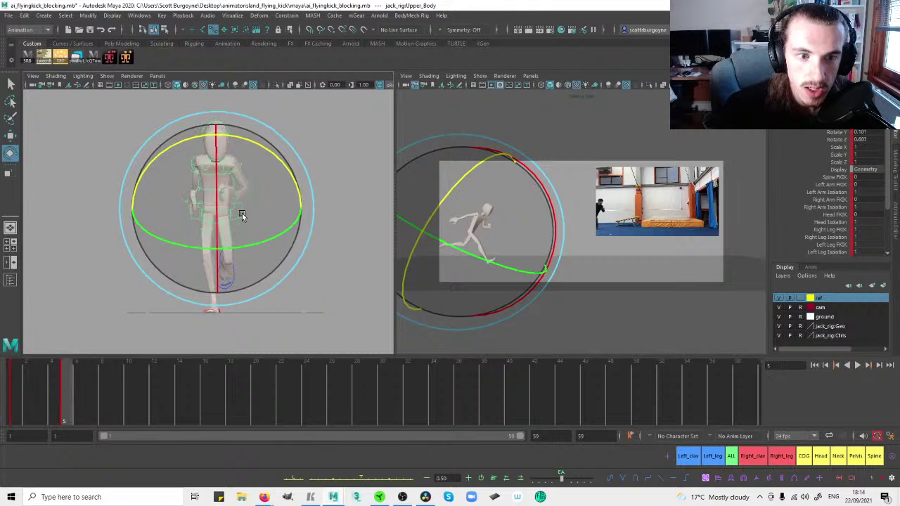
pyautogui.moveTo(266, 176); pyautogui.dragTo(278, 158)
pyautogui.press(',')
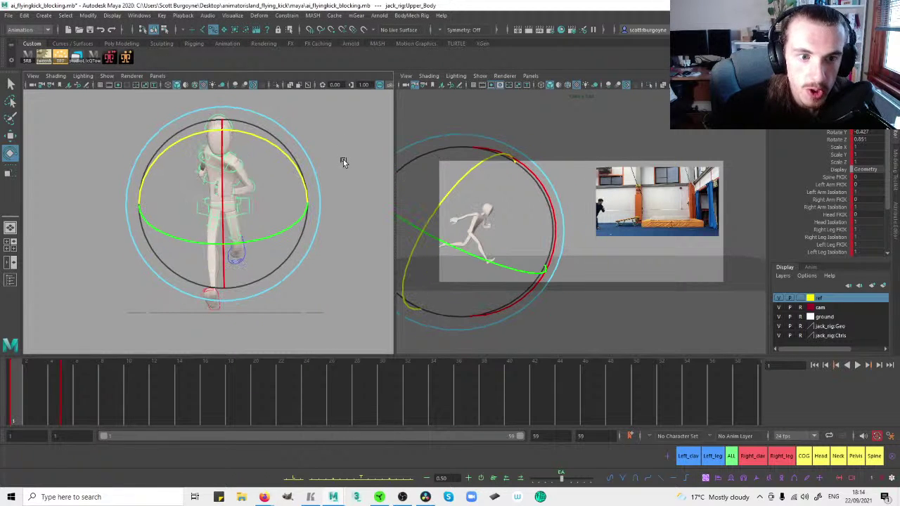
pyautogui.press('.')
pyautogui.click(344, 158)
# Rotate the right shoulder control at frame 5 to Rotate Y 1.434 and Rotate Z -3.029.
pyautogui.click(213, 167)
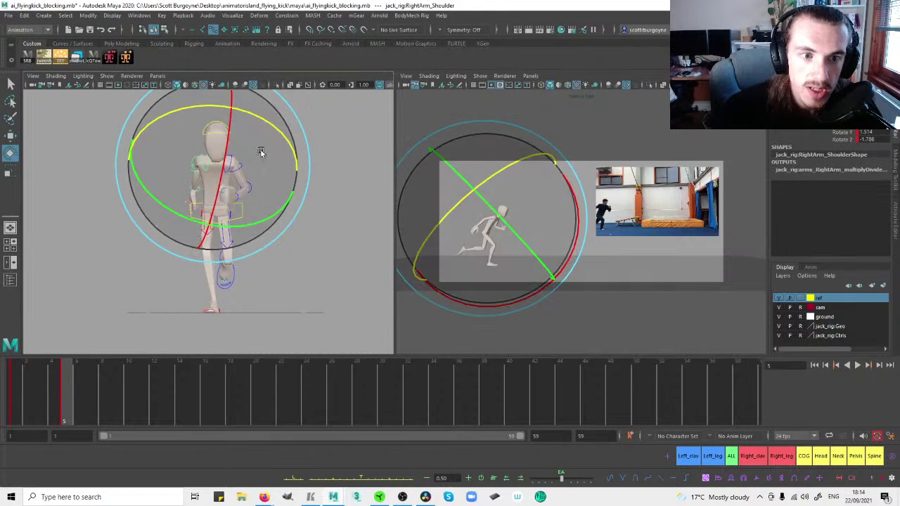
pyautogui.moveTo(272, 131); pyautogui.dragTo(275, 135)
pyautogui.click(238, 222)
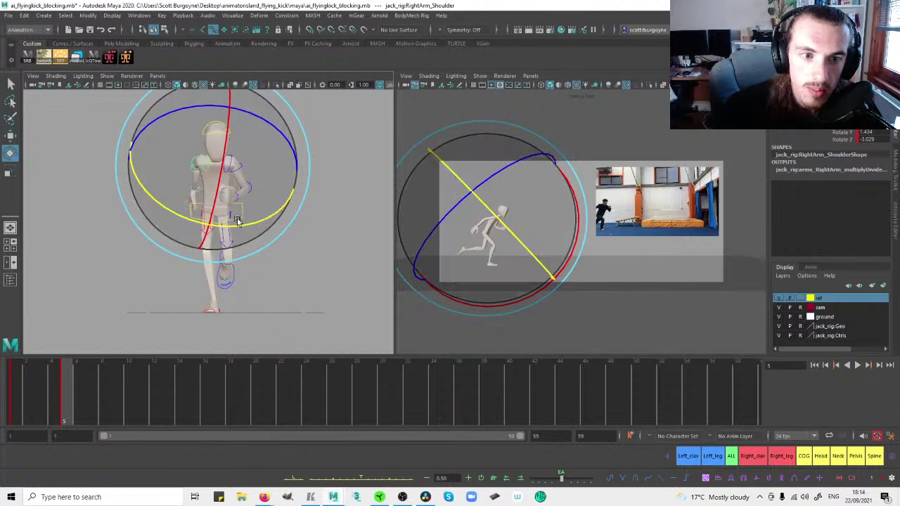
pyautogui.click(215, 199)
pyautogui.click(318, 186)
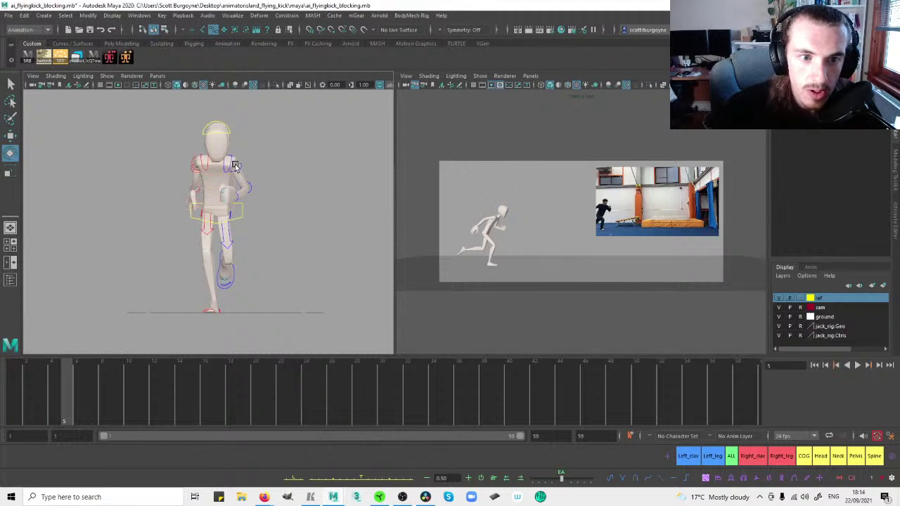
# Compare the left shoulder with frame 1 and rotate its control at frame 5 to Rotate Y -6.767 and Rotate Z -1.402.
pyautogui.click(238, 168)
pyautogui.press(',')
pyautogui.press('.')
pyautogui.press(',')
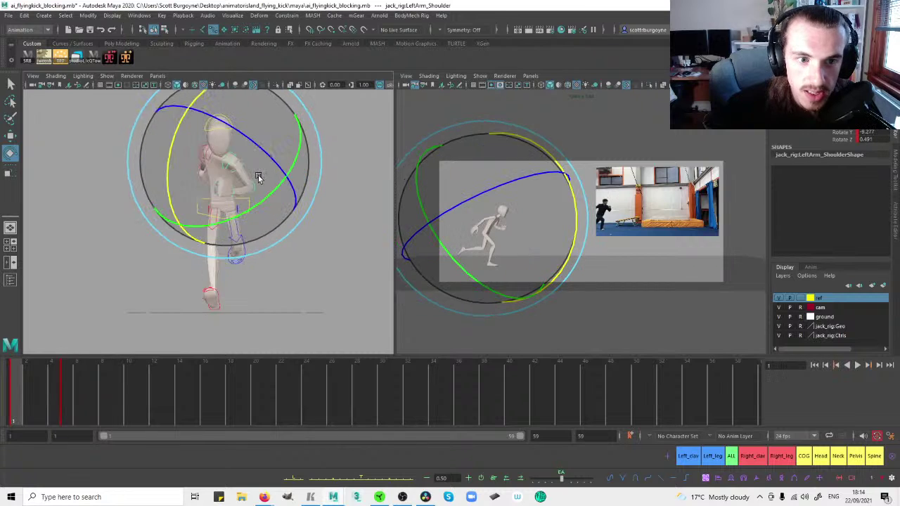
pyautogui.press('.')
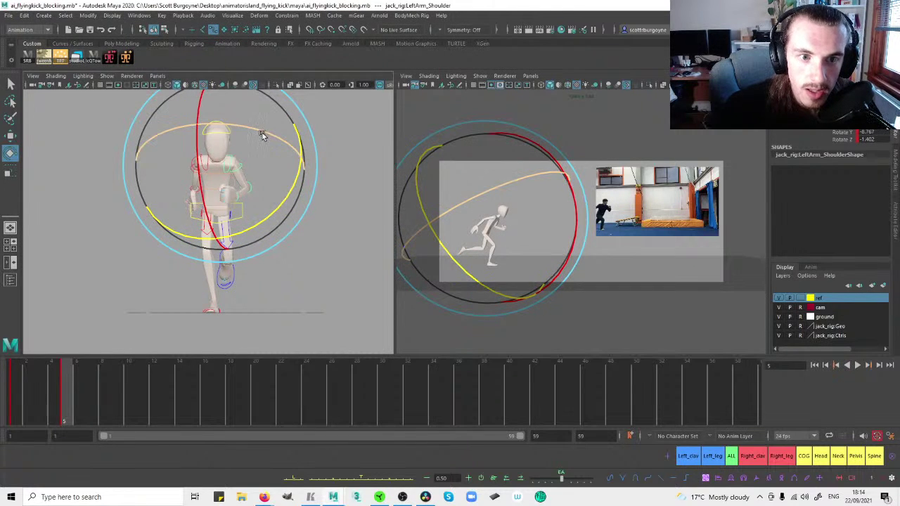
# Rotate the left upper arm and left forearm controls slightly at frame 5 in the front view.
pyautogui.click(246, 172)
pyautogui.click(261, 180)
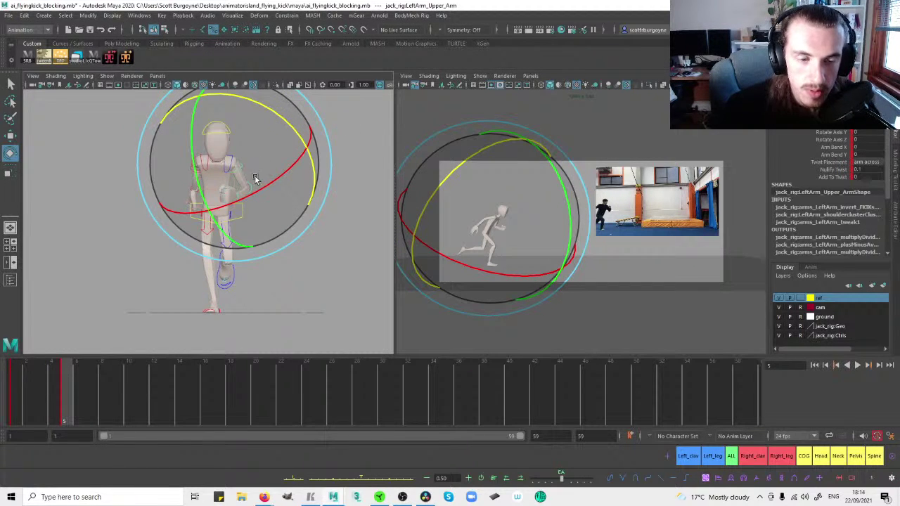
pyautogui.click(199, 183)
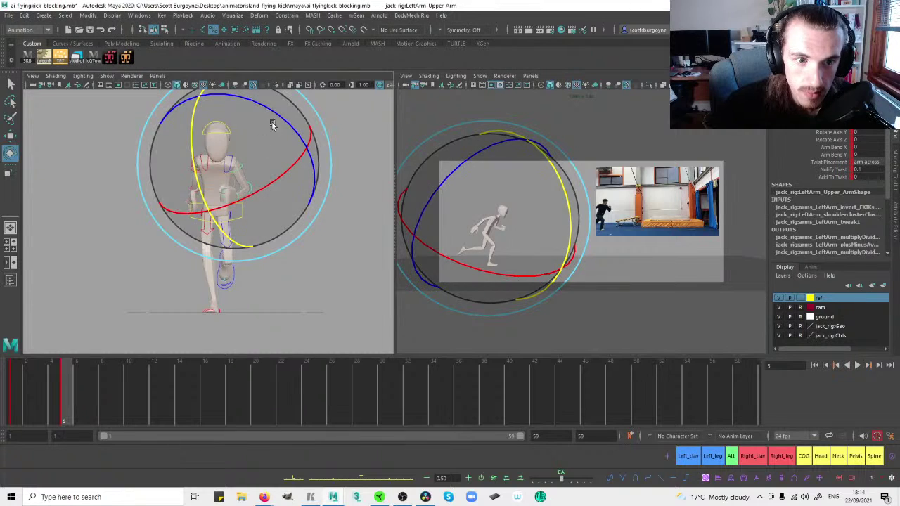
pyautogui.click(341, 154)
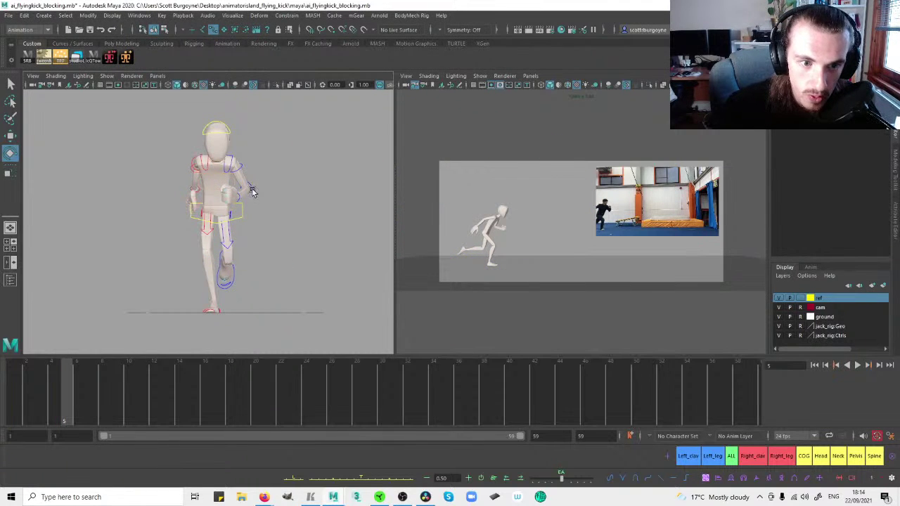
pyautogui.click(251, 190)
pyautogui.moveTo(212, 227); pyautogui.dragTo(222, 226)
pyautogui.click(139, 236)
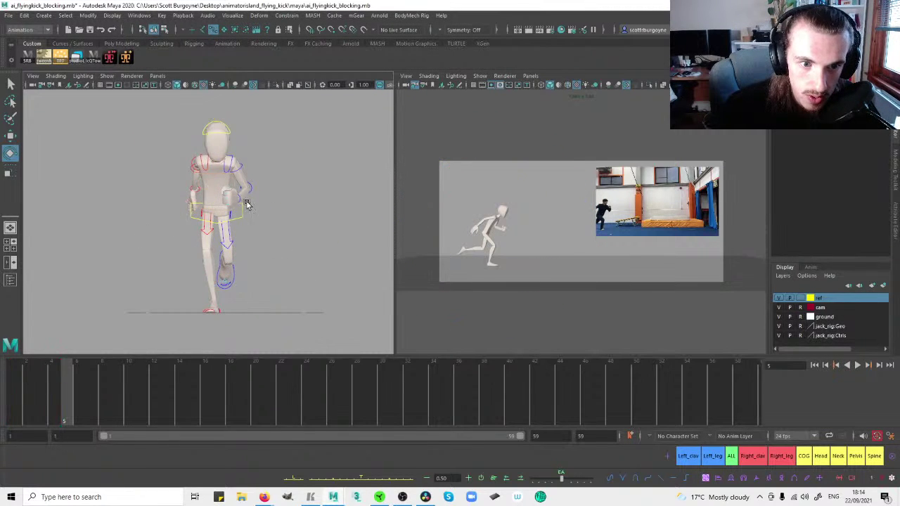
# Compare the left hand with frame 1 and rotate its control at frame 5.
pyautogui.click(243, 208)
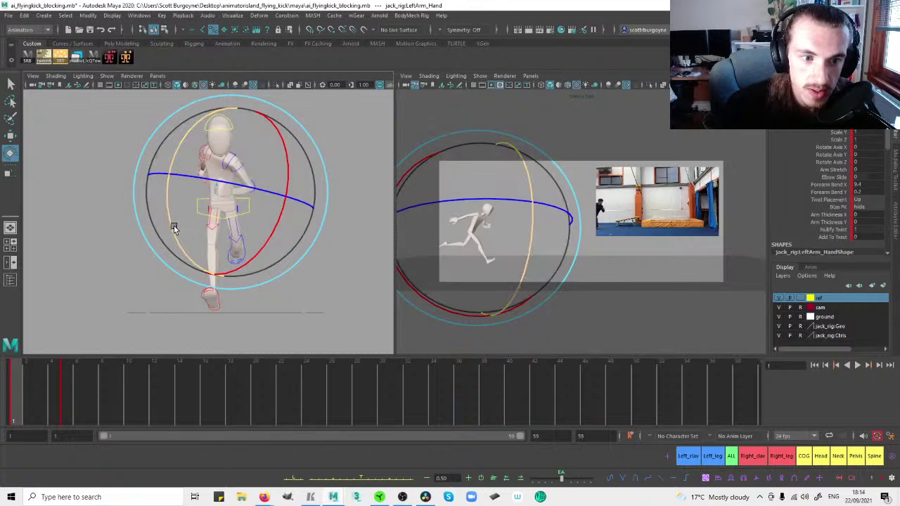
pyautogui.press('.')
pyautogui.moveTo(198, 245); pyautogui.dragTo(217, 249)
pyautogui.moveTo(300, 240); pyautogui.dragTo(324, 222)
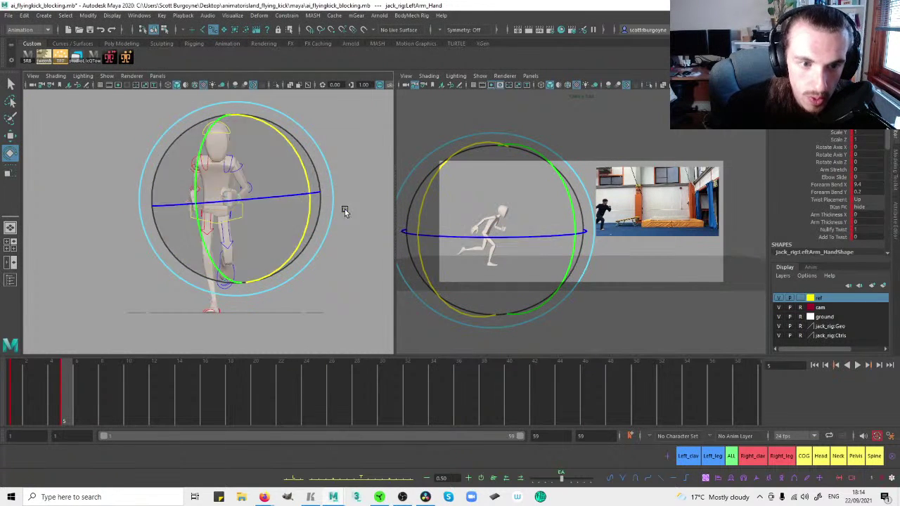
# Refine the rotation of the left forearm at frame 5 and adjust the left upper arm to suit.
pyautogui.click(248, 166)
pyautogui.click(249, 187)
pyautogui.moveTo(225, 223); pyautogui.dragTo(228, 230)
pyautogui.click(126, 239)
pyautogui.click(239, 171)
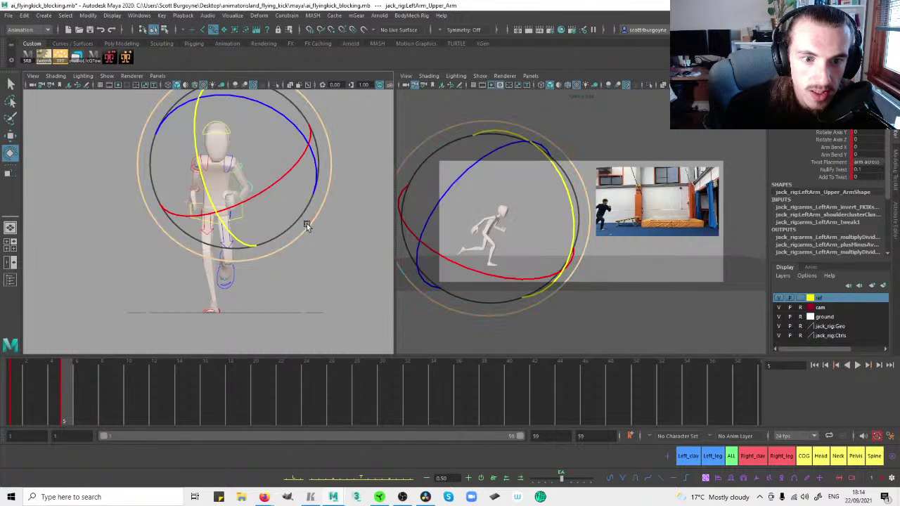
pyautogui.click(353, 197)
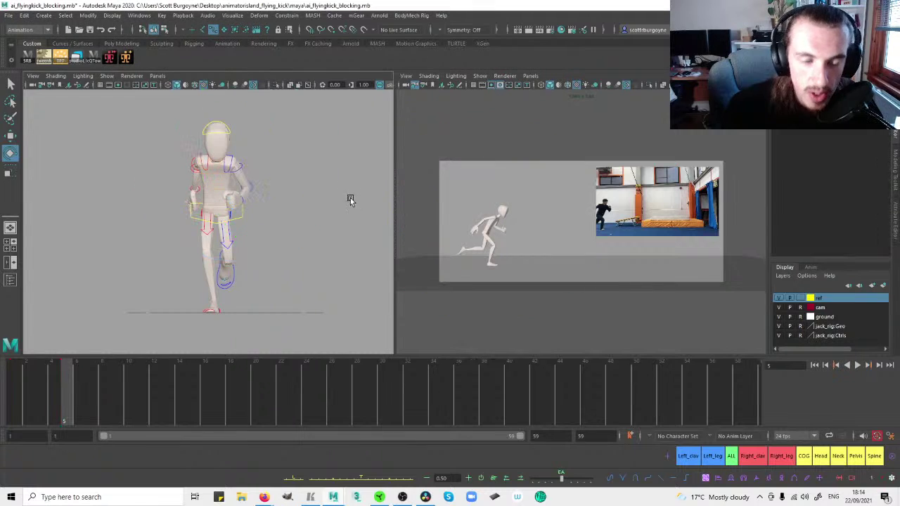
# Compare the right upper arm with frame 1 in the perspective view and adjust its rotation at frame 5.
pyautogui.click(188, 160)
pyautogui.press('space')
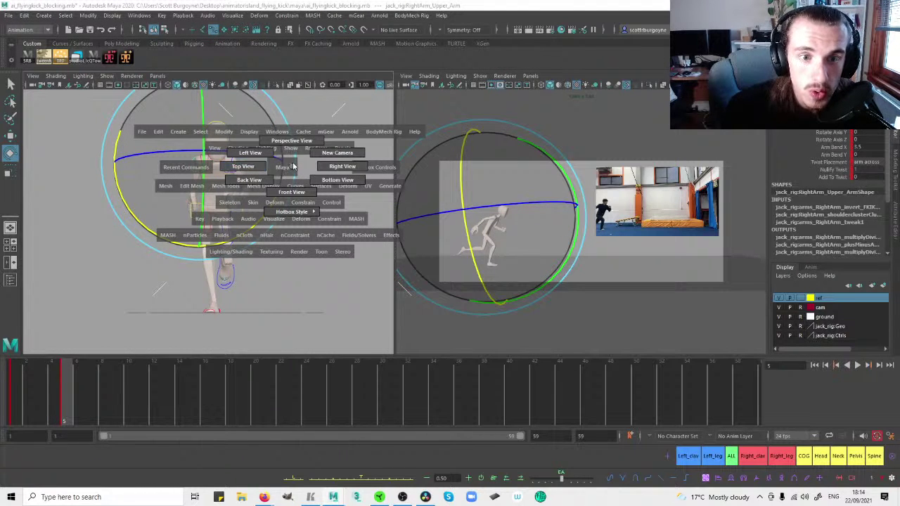
pyautogui.moveTo(292, 167); pyautogui.dragTo(293, 149)
pyautogui.keyDown('alt'); pyautogui.moveTo(272, 209); pyautogui.dragTo(269, 209); pyautogui.keyUp('alt')
pyautogui.press(',')
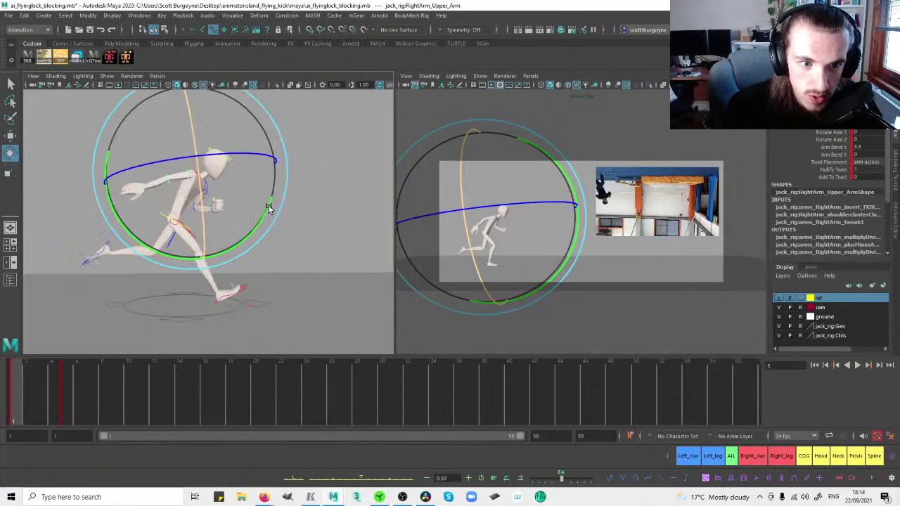
pyautogui.press('.')
pyautogui.moveTo(289, 249); pyautogui.dragTo(343, 245)
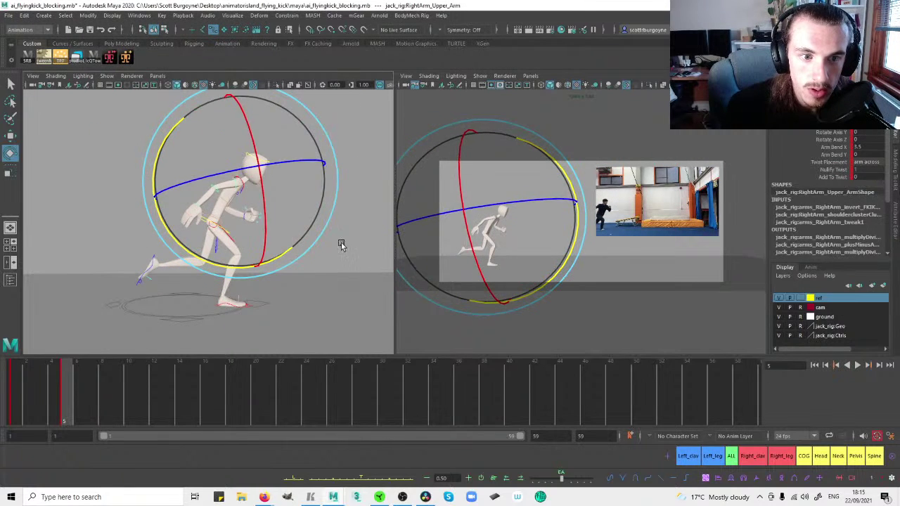
pyautogui.click(343, 244)
# Check the right forearm against frame 1 and rotate the right hand control at frame 5.
pyautogui.click(216, 192)
pyautogui.press(',')
pyautogui.press('.')
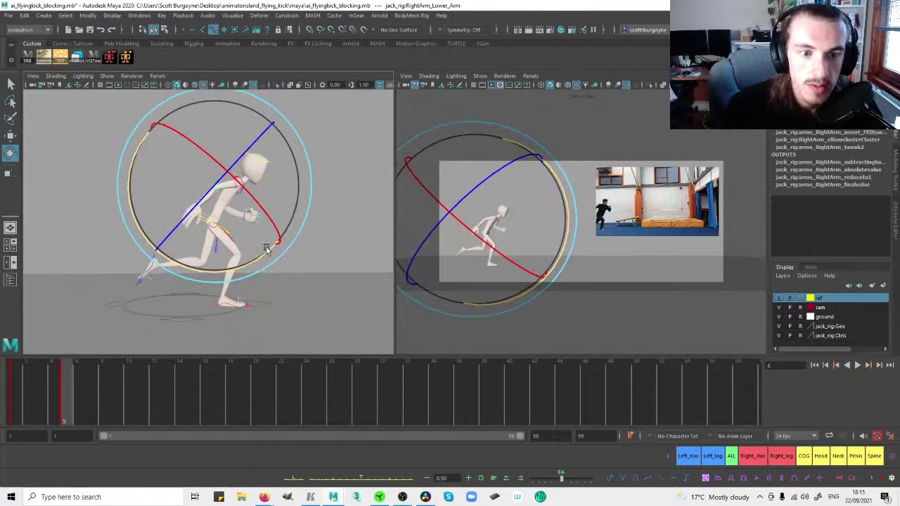
pyautogui.click(331, 241)
pyautogui.click(259, 219)
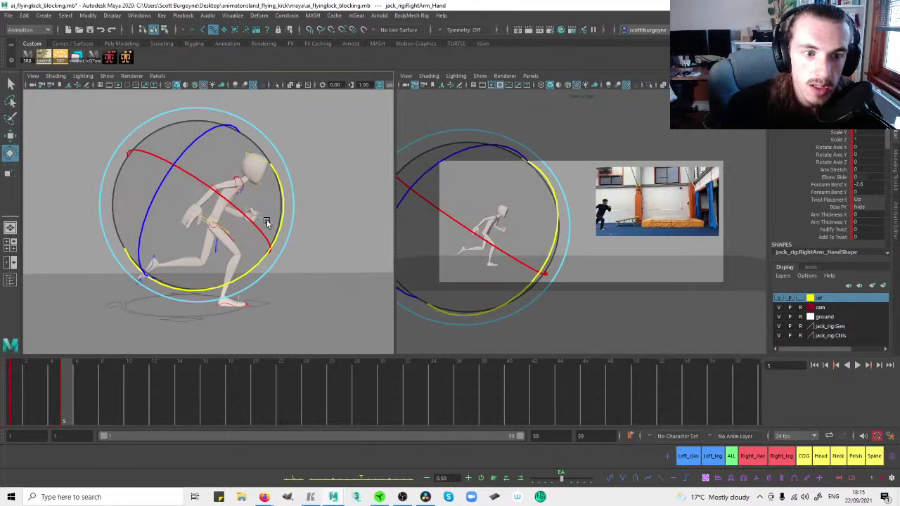
pyautogui.keyDown('alt'); pyautogui.moveTo(281, 222); pyautogui.dragTo(261, 199); pyautogui.keyUp('alt')
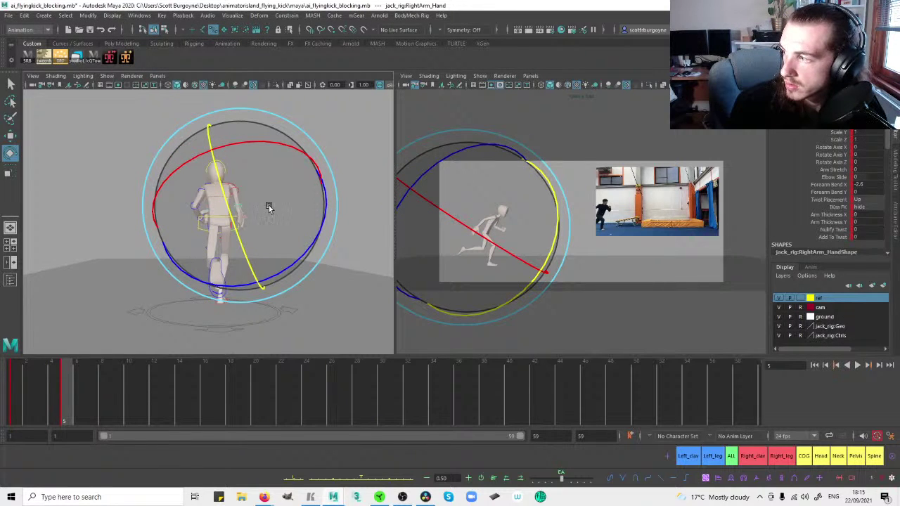
pyautogui.press(',')
pyautogui.press('.')
pyautogui.moveTo(253, 141); pyautogui.dragTo(110, 214)
pyautogui.click(355, 209)
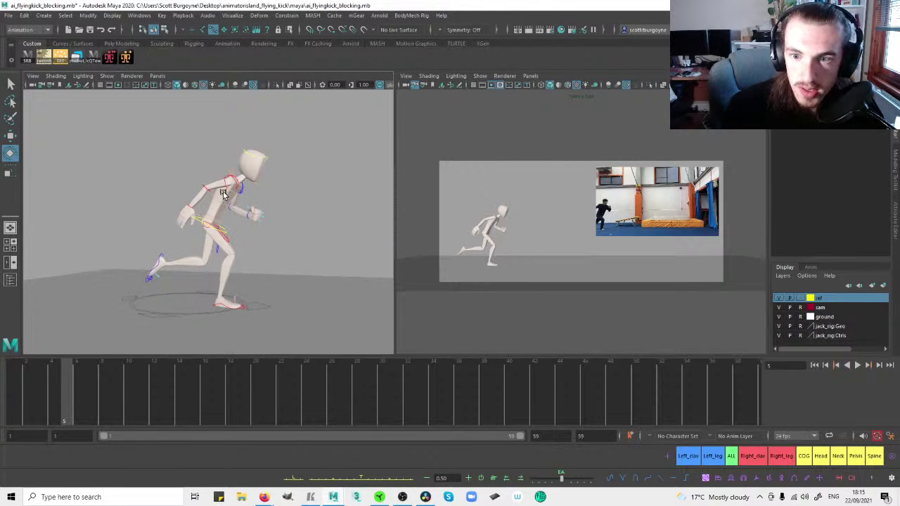
pyautogui.keyDown('alt'); pyautogui.moveTo(226, 200); pyautogui.dragTo(311, 207, button='right'); pyautogui.keyUp('alt')
pyautogui.click(257, 208)
pyautogui.keyDown('alt'); pyautogui.moveTo(261, 207); pyautogui.dragTo(233, 221); pyautogui.keyUp('alt')
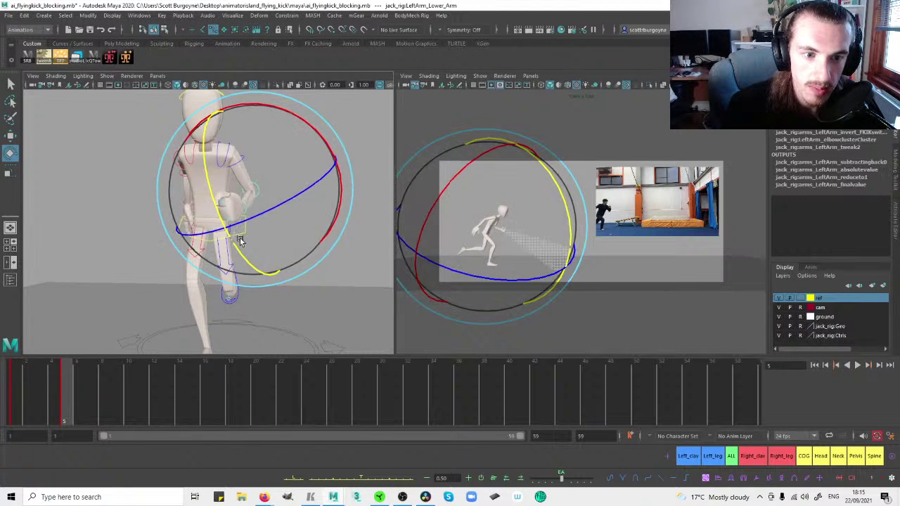
# Switch to Razer Synapse to check the keypad's button assignments for Autodesk Maya, and return to the scene.
pyautogui.click(379, 498)
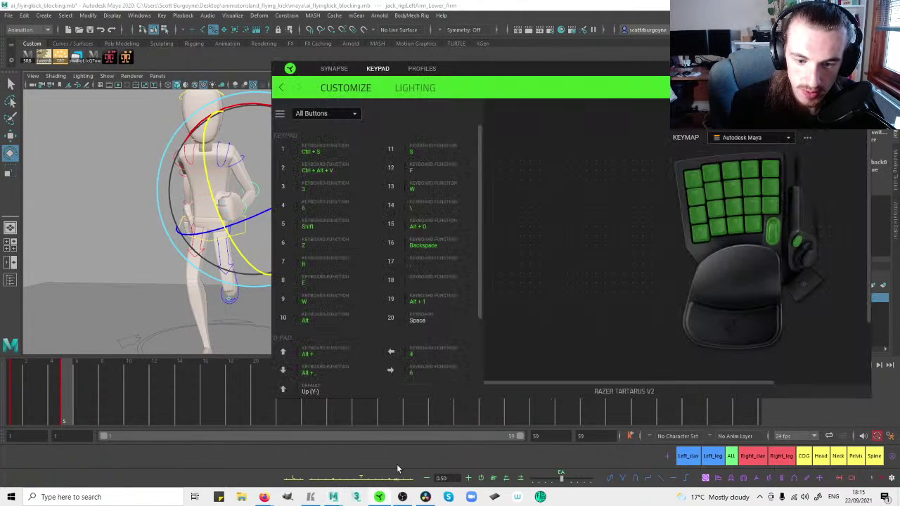
pyautogui.click(281, 114)
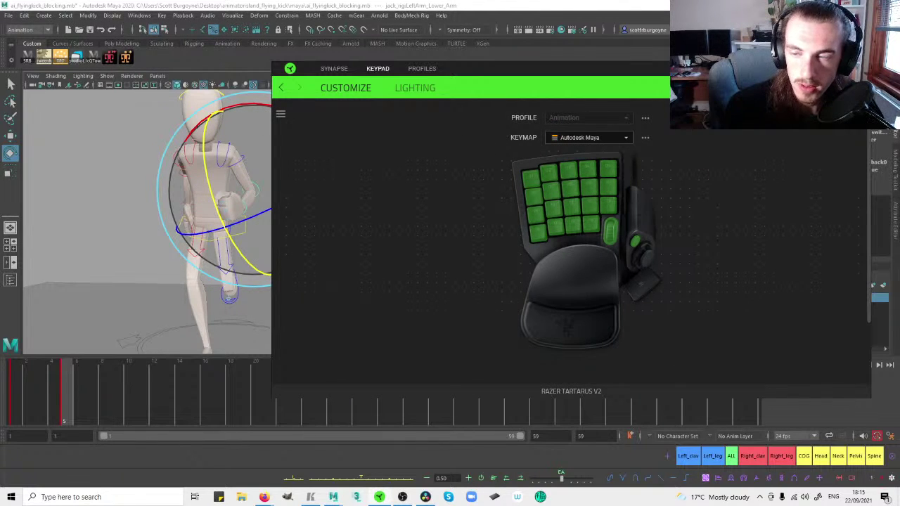
pyautogui.click(824, 68)
pyautogui.click(289, 151)
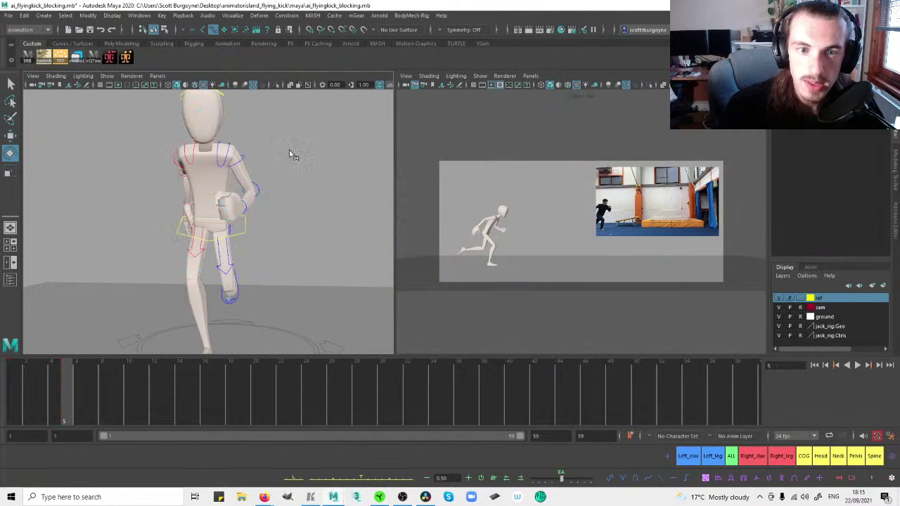
# Inspect the left shoulder and rotate the right shoulder control at frame 5 to Rotate Y 1.317 and Rotate Z -3.913.
pyautogui.click(229, 161)
pyautogui.click(346, 120)
pyautogui.click(231, 153)
pyautogui.click(318, 118)
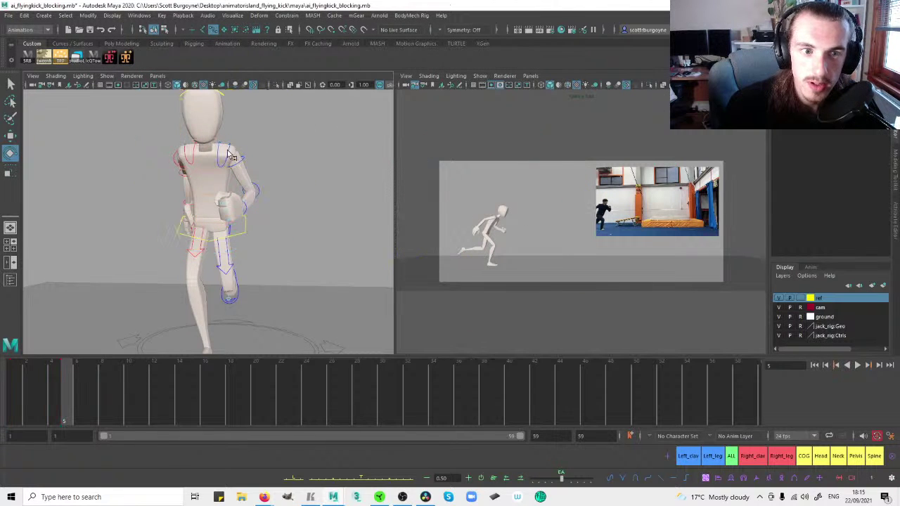
pyautogui.click(230, 153)
pyautogui.moveTo(261, 157)
pyautogui.keyDown('alt'); pyautogui.mouseDown()
pyautogui.moveTo(223, 161)
pyautogui.moveTo(277, 161)
pyautogui.mouseUp(); pyautogui.keyUp('alt')
pyautogui.click(268, 158)
pyautogui.click(285, 161)
pyautogui.click(232, 160)
pyautogui.keyDown('alt'); pyautogui.moveTo(235, 188); pyautogui.dragTo(352, 177); pyautogui.keyUp('alt')
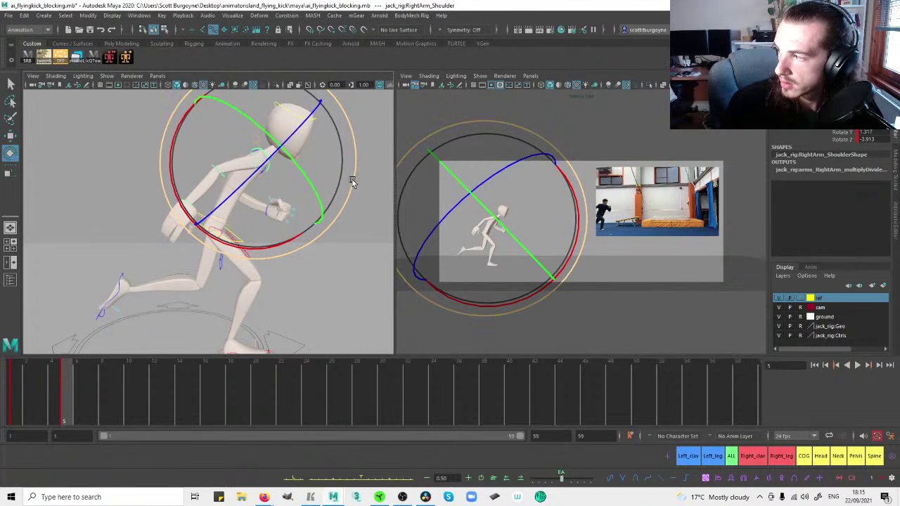
pyautogui.click(362, 176)
# Examine the pelvis control's rotation at frame 5 from the side and the front.
pyautogui.keyDown('alt'); pyautogui.moveTo(321, 169); pyautogui.dragTo(259, 174); pyautogui.keyUp('alt')
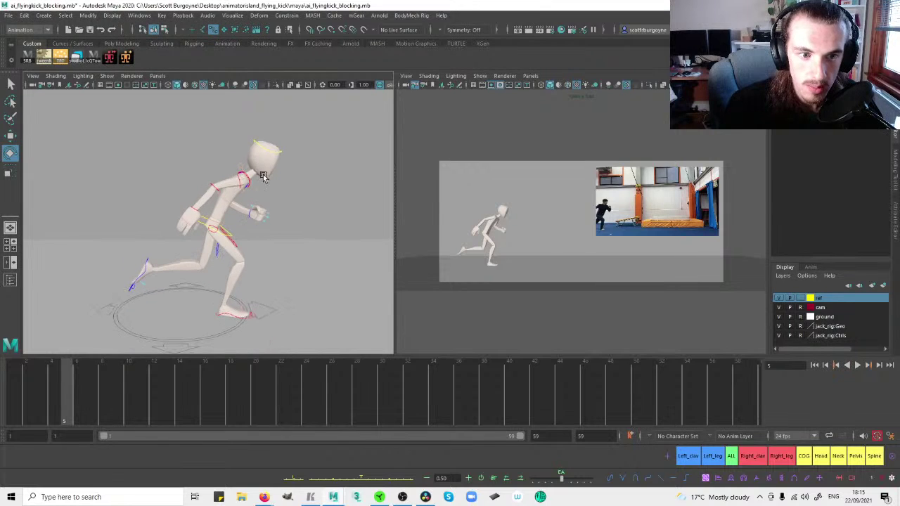
pyautogui.click(228, 223)
pyautogui.keyDown('alt'); pyautogui.moveTo(283, 220); pyautogui.dragTo(207, 179); pyautogui.keyUp('alt')
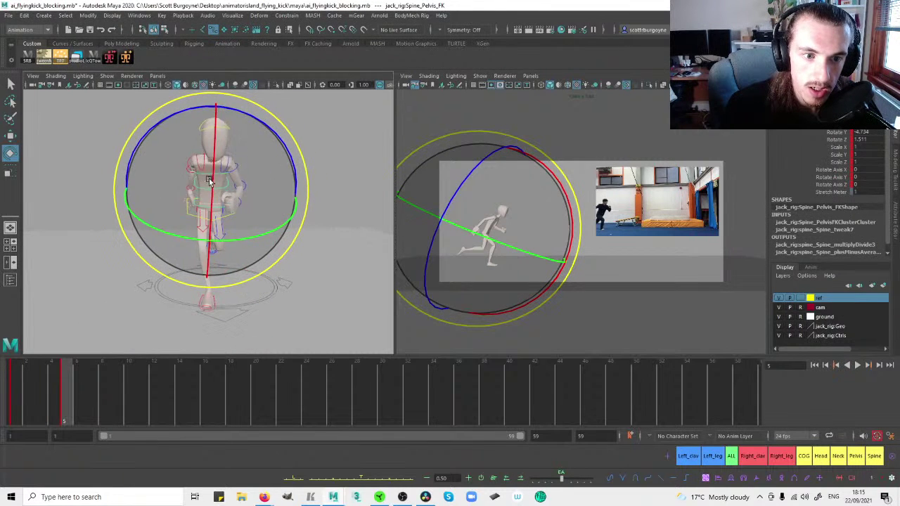
pyautogui.press('.')
pyautogui.keyDown('alt'); pyautogui.moveTo(255, 159); pyautogui.dragTo(284, 143); pyautogui.keyUp('alt')
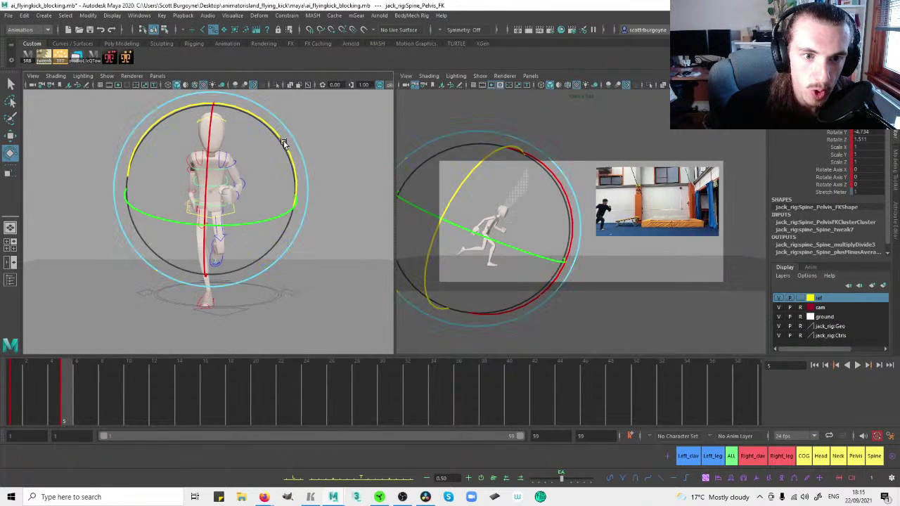
pyautogui.click(296, 170)
# Shift the upper body control slightly sideways at frame 5 in the front view.
pyautogui.press('space')
pyautogui.moveTo(325, 177)
pyautogui.mouseDown()
pyautogui.moveTo(283, 196)
pyautogui.moveTo(319, 174)
pyautogui.mouseUp()
pyautogui.press('space')
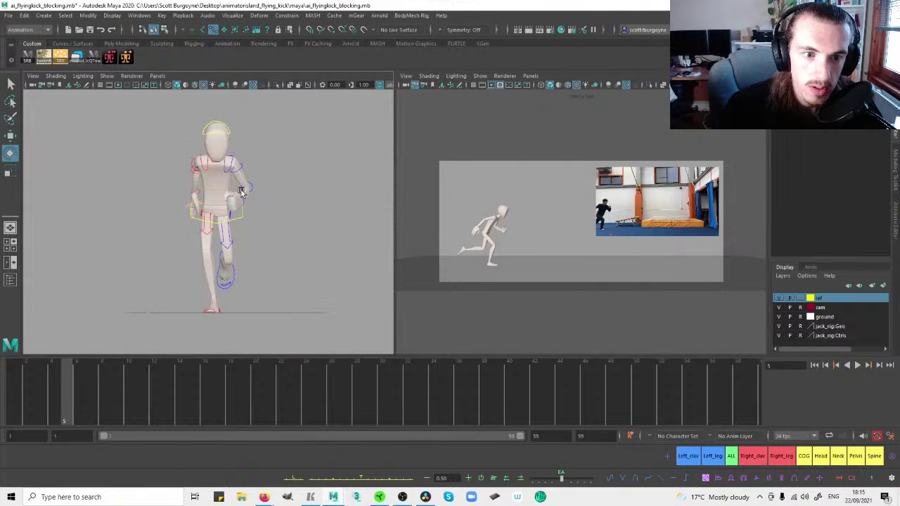
pyautogui.click(232, 217)
pyautogui.press('w')
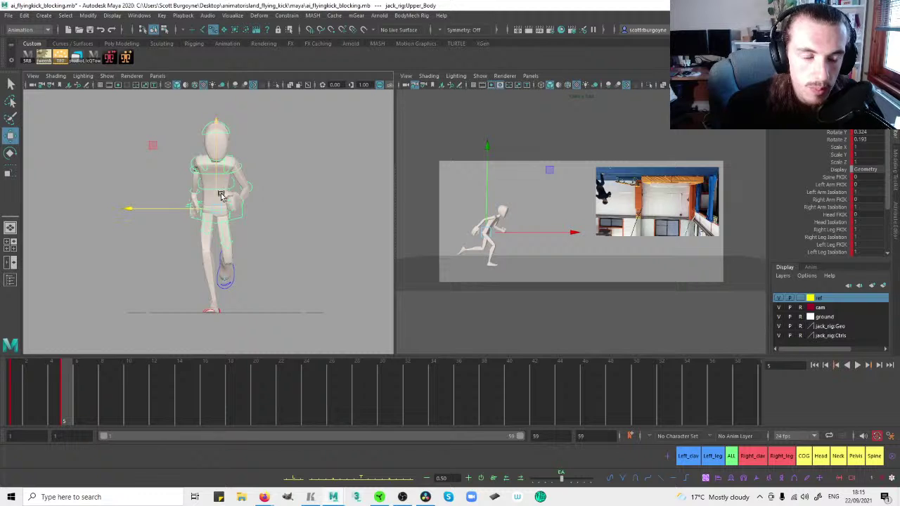
pyautogui.click(304, 182)
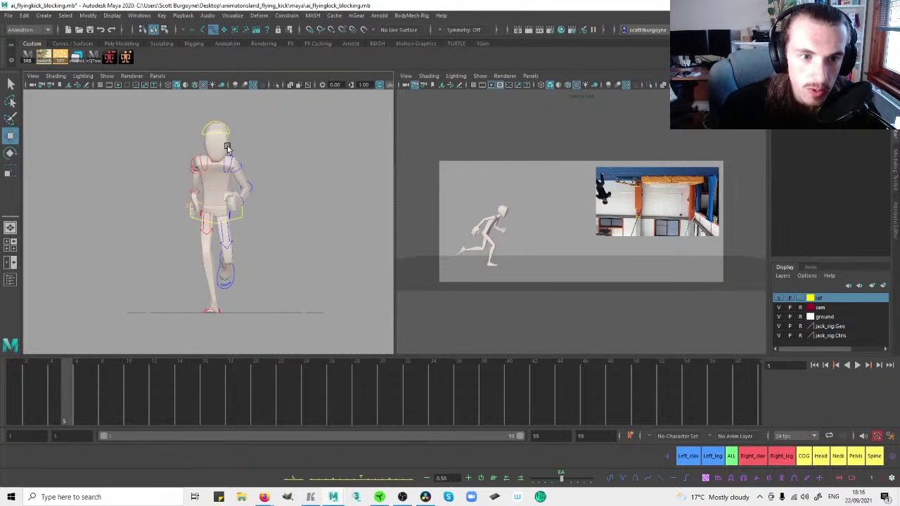
# Compare the head with frame 1 and adjust the head control's rotation at frame 5.
pyautogui.click(228, 131)
pyautogui.press('e')
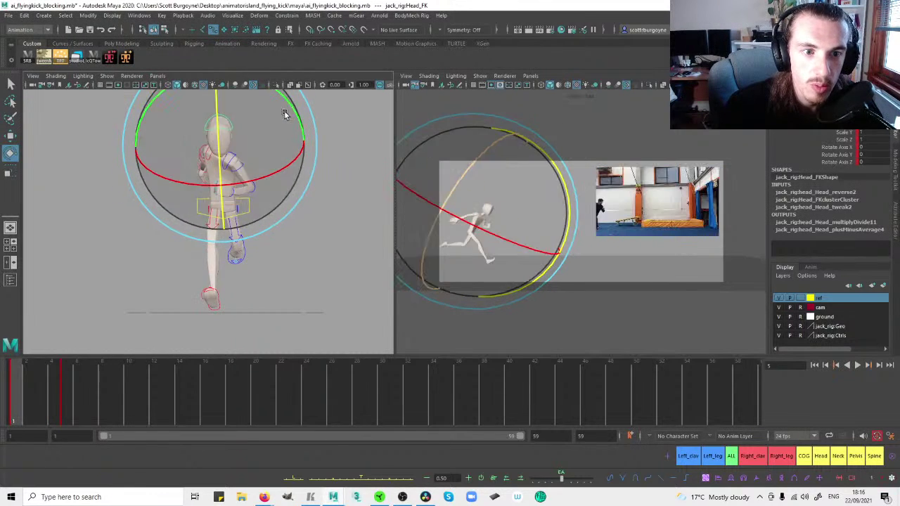
pyautogui.click(339, 116)
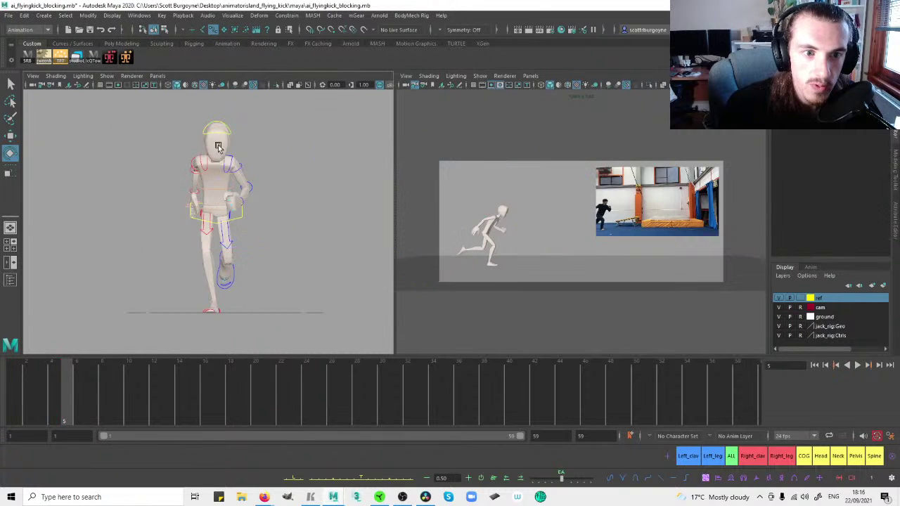
# Compare the left foot with frame 1 and move its IK control slightly backward at frame 5.
pyautogui.press('space')
pyautogui.click(269, 154)
pyautogui.press('space')
pyautogui.moveTo(256, 140); pyautogui.dragTo(262, 114)
pyautogui.keyDown('alt'); pyautogui.moveTo(169, 179); pyautogui.dragTo(275, 175); pyautogui.keyUp('alt')
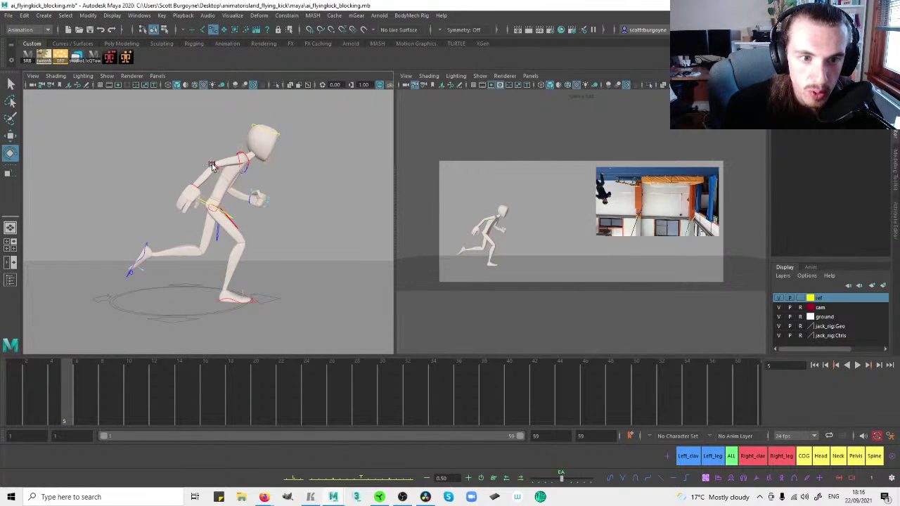
pyautogui.click(146, 250)
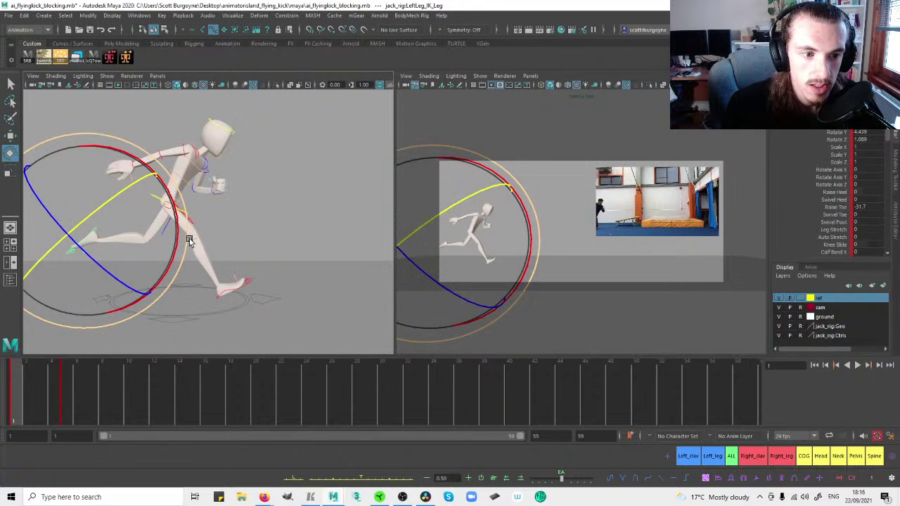
pyautogui.press('w')
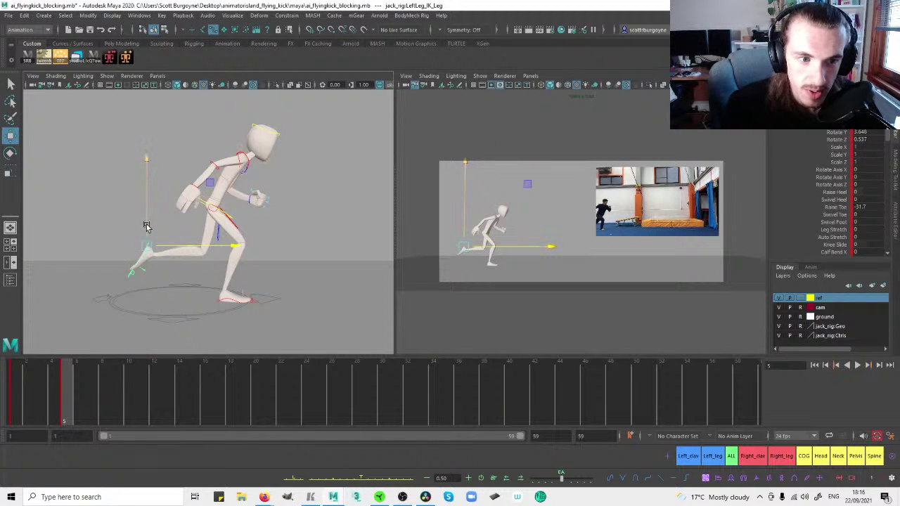
pyautogui.moveTo(179, 249); pyautogui.dragTo(176, 249)
# Switch to the side view and adjust the left foot IK control's rotation and position at frame 1.
pyautogui.press('space')
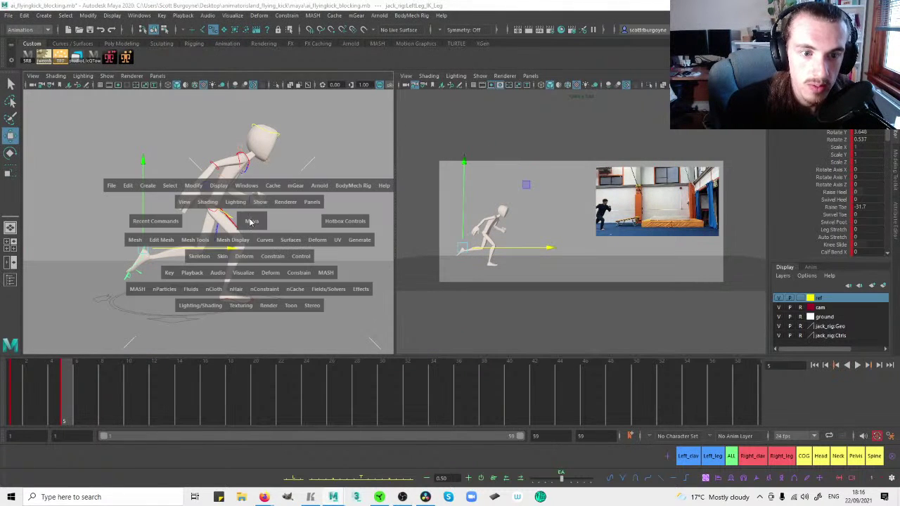
pyautogui.click(251, 221)
pyautogui.moveTo(251, 239); pyautogui.dragTo(251, 243)
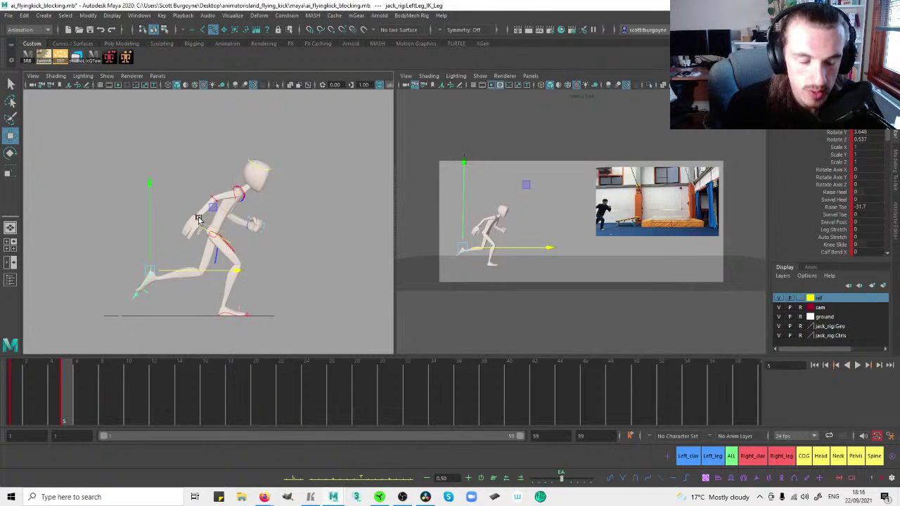
pyautogui.press(',')
pyautogui.press('e')
pyautogui.moveTo(194, 225); pyautogui.dragTo(194, 234)
pyautogui.press('w')
pyautogui.moveTo(96, 241); pyautogui.dragTo(148, 252)
# Rotate the left foot's IK control slightly at frame 5 in the side view.
pyautogui.press('.')
pyautogui.press('e')
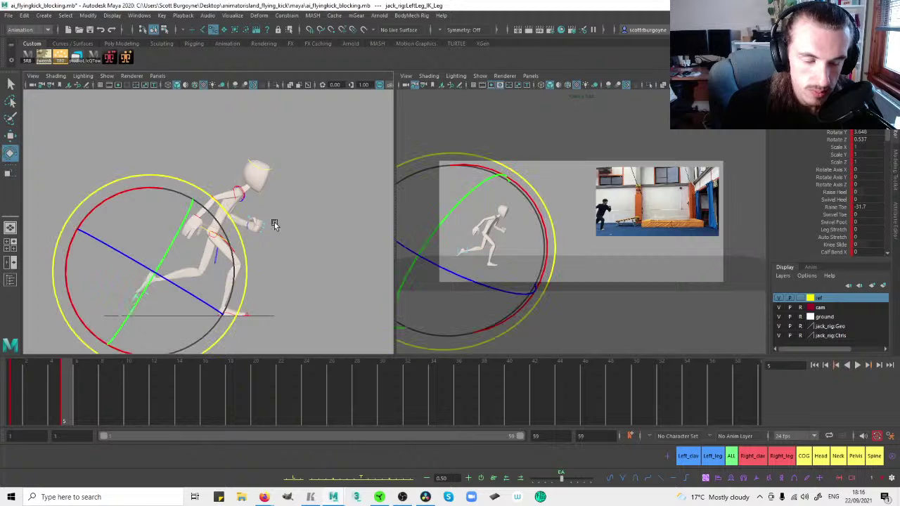
pyautogui.moveTo(236, 230); pyautogui.dragTo(225, 221)
pyautogui.click(299, 231)
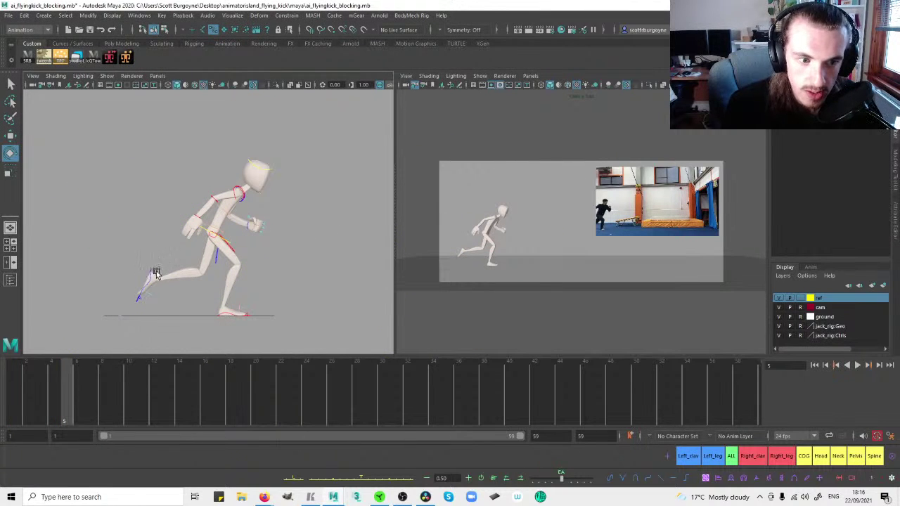
# Set the left foot IK control's Raise Toe to about -18.3 at frame 5.
pyautogui.click(157, 273)
pyautogui.press('w')
pyautogui.click(148, 287)
pyautogui.click(149, 287)
pyautogui.click(812, 208)
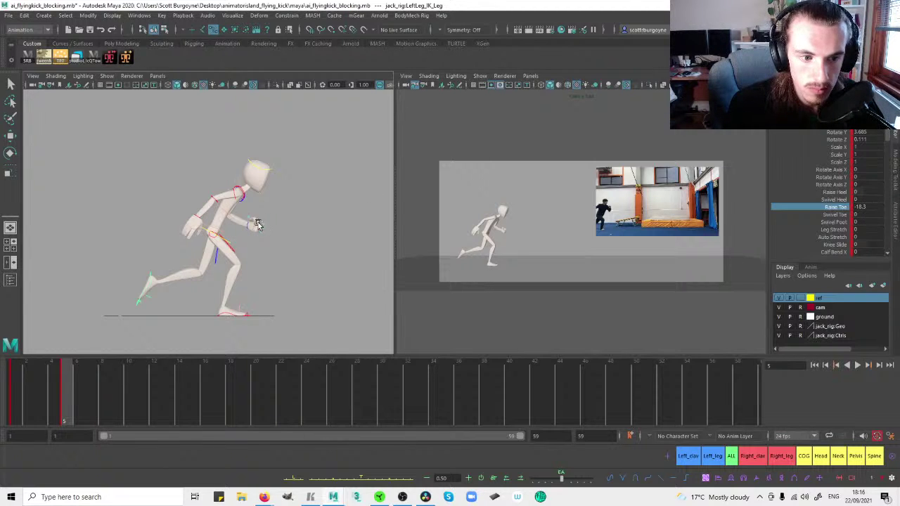
pyautogui.moveTo(251, 235); pyautogui.dragTo(250, 235, button='middle')
# Refine the left foot's angle and raise its IK control slightly backward at frame 1.
pyautogui.press('e')
pyautogui.moveTo(189, 217); pyautogui.dragTo(188, 222)
pyautogui.press('w')
pyautogui.moveTo(127, 251); pyautogui.dragTo(99, 232)
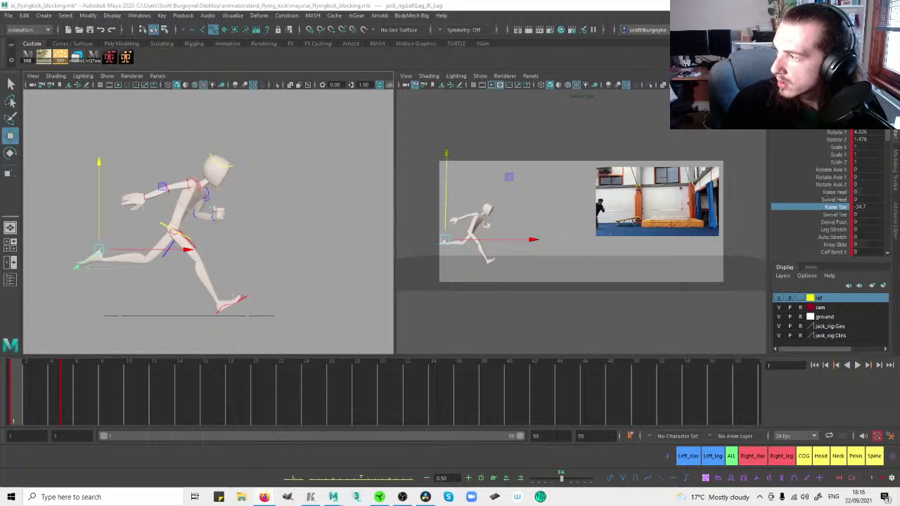
pyautogui.click(288, 173)
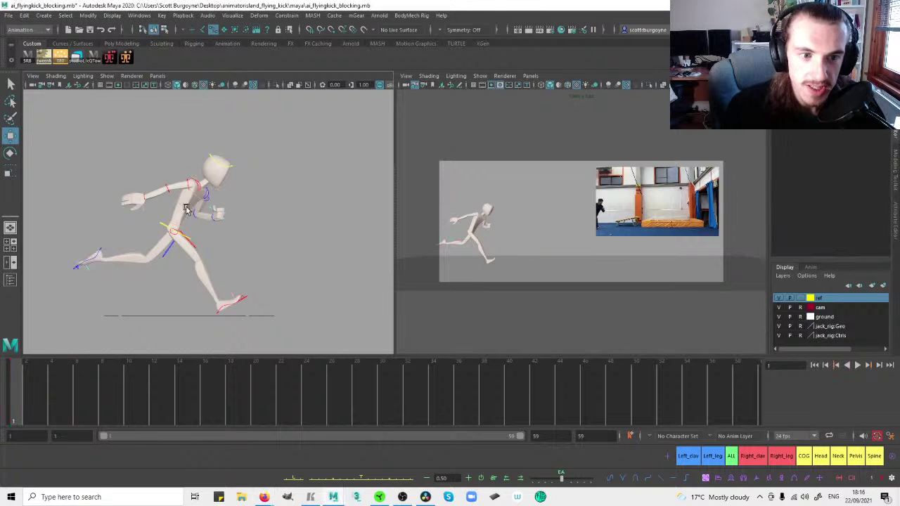
# Select the upper body control at frame 5 and set the Move tool's axis orientation to Object.
pyautogui.click(155, 228)
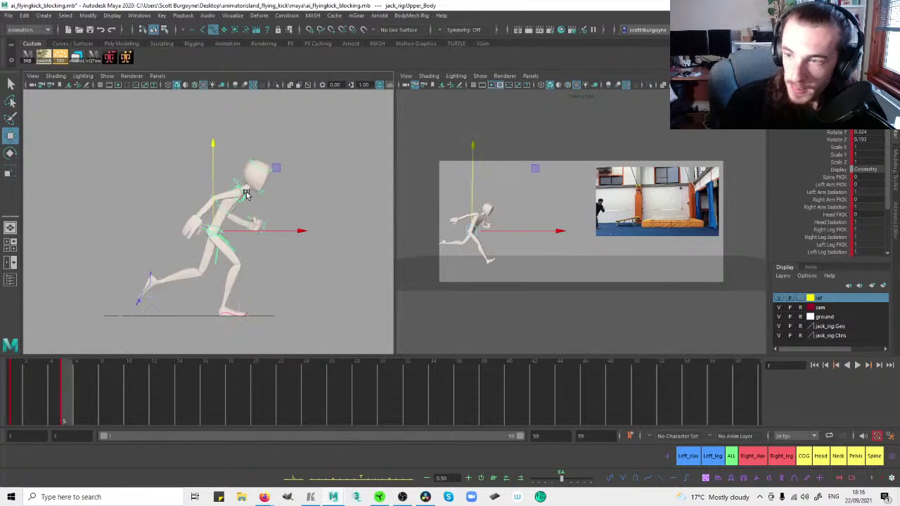
pyautogui.press('space')
pyautogui.moveTo(271, 193); pyautogui.dragTo(213, 198)
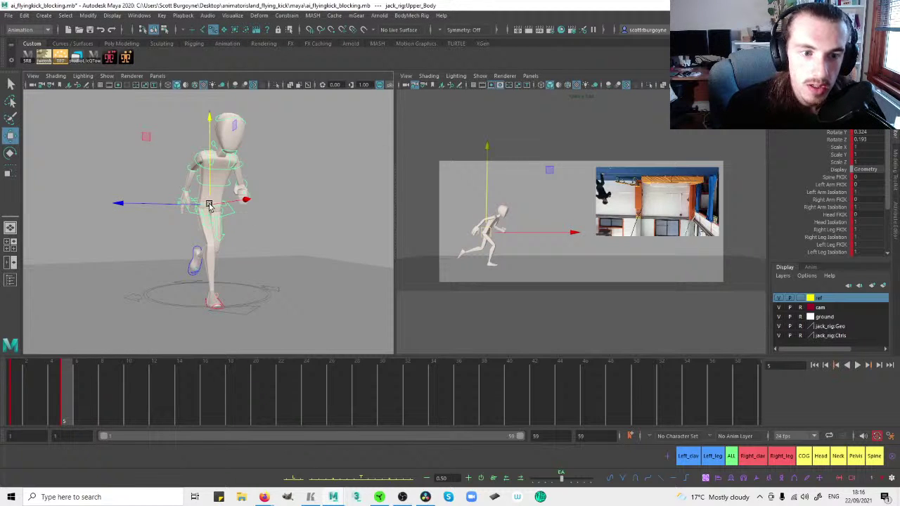
pyautogui.click(211, 206)
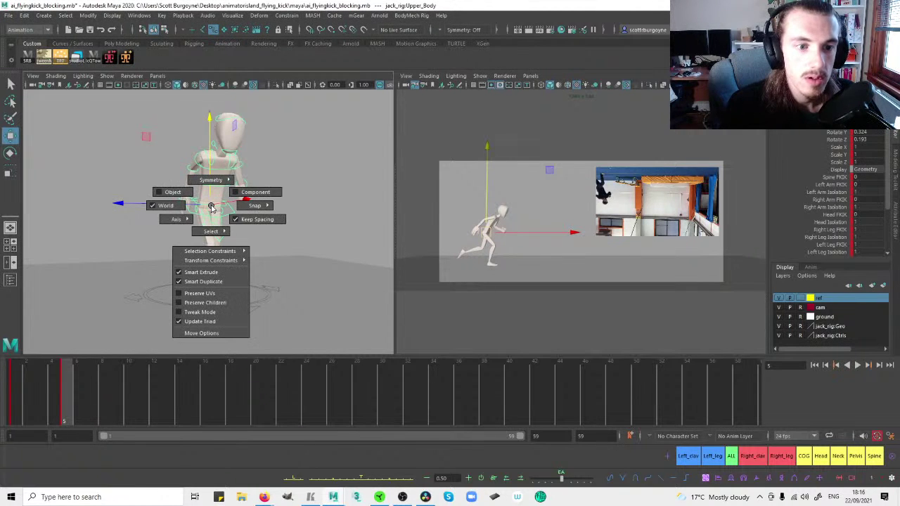
pyautogui.click(211, 206)
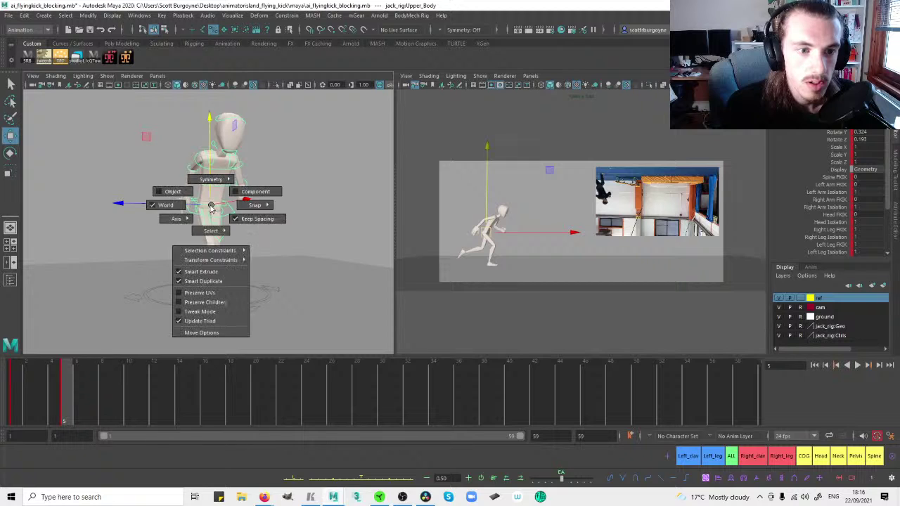
pyautogui.moveTo(213, 206); pyautogui.dragTo(188, 198)
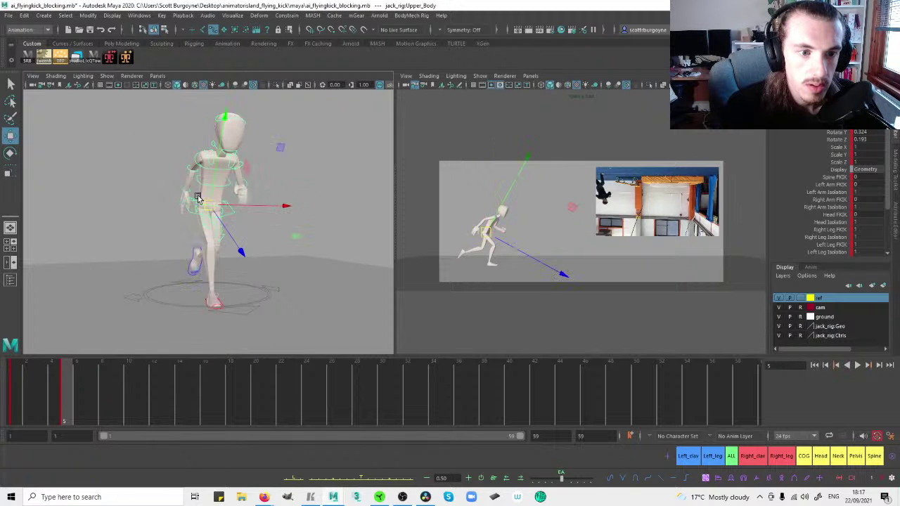
# Examine the move and rotate axes of the upper body and right upper arm controls at frame 5 from the side.
pyautogui.press('e')
pyautogui.press('w')
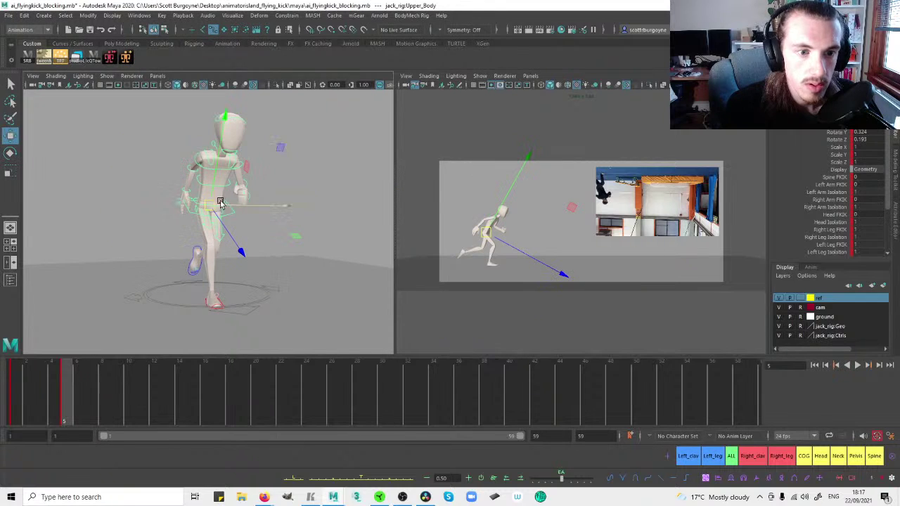
pyautogui.moveTo(210, 209); pyautogui.dragTo(280, 199)
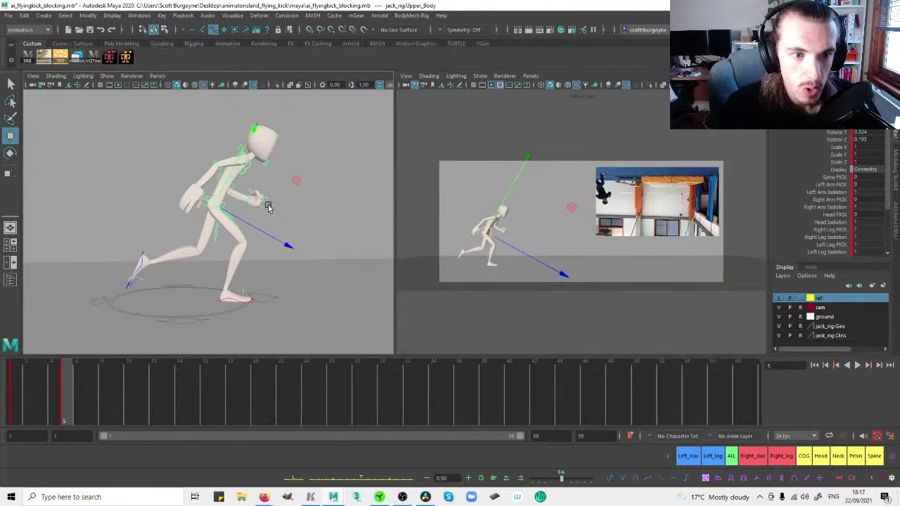
pyautogui.press('e')
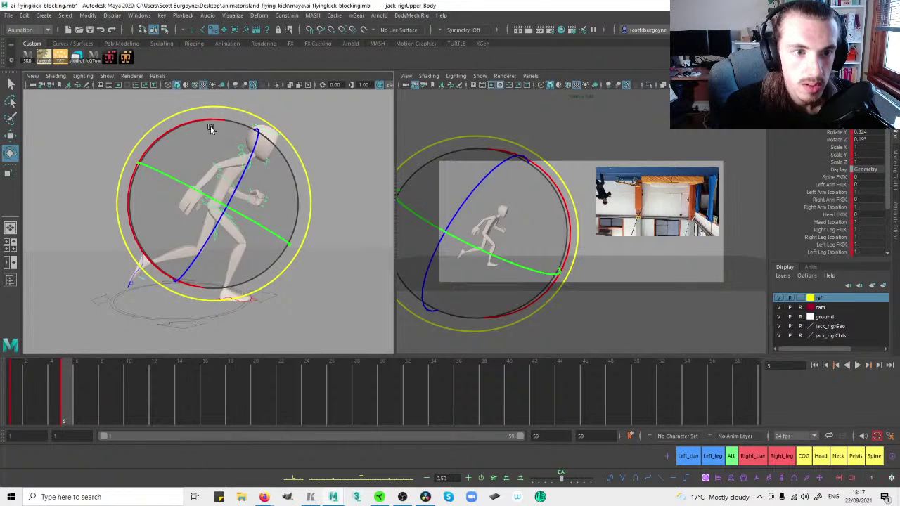
pyautogui.press('w')
pyautogui.click(335, 173)
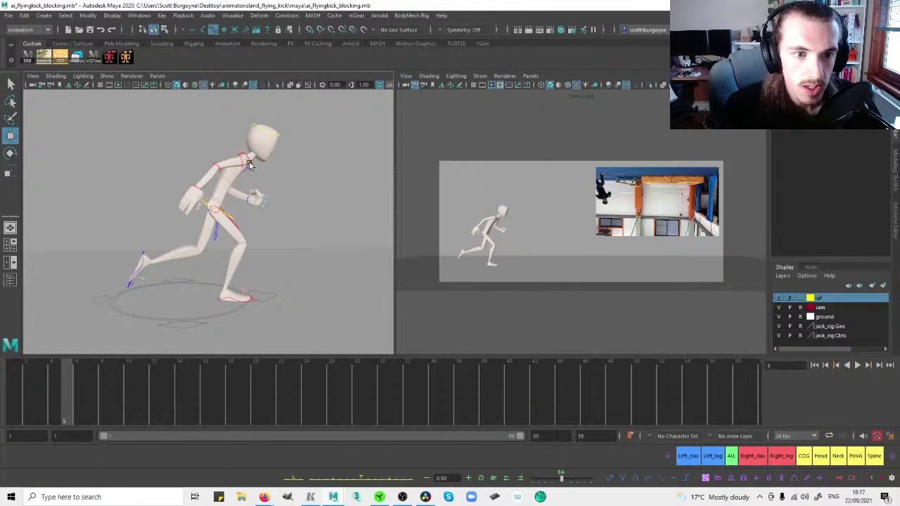
pyautogui.click(255, 164)
pyautogui.press('e')
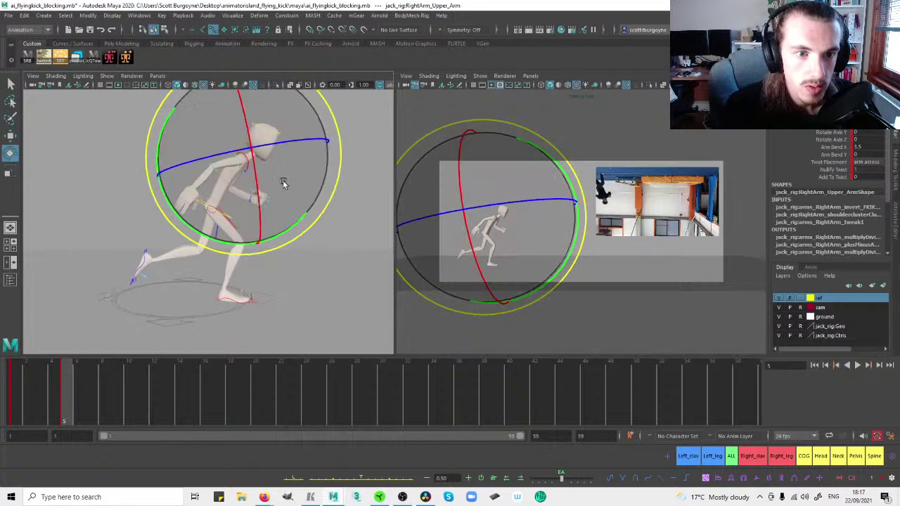
pyautogui.click(307, 205)
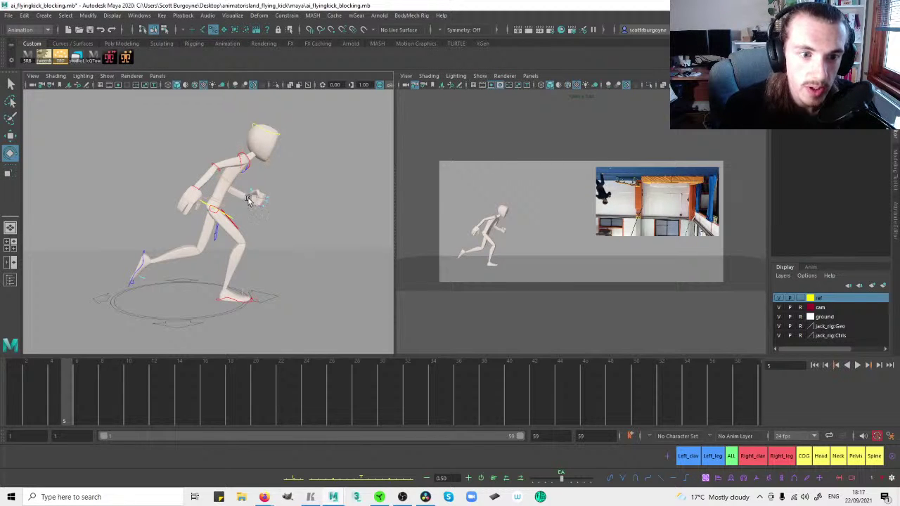
# Set the Move tool's axis orientation back to World with the upper body control selected.
pyautogui.click(221, 204)
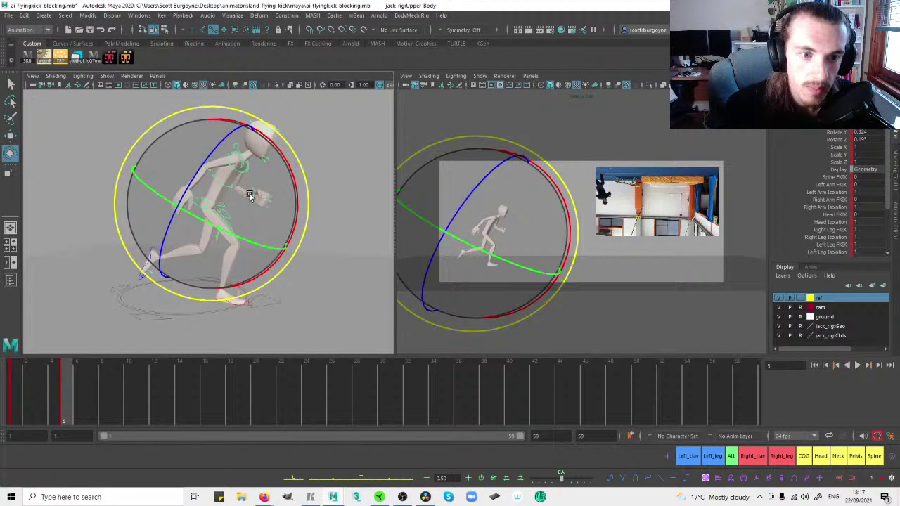
pyautogui.press('w')
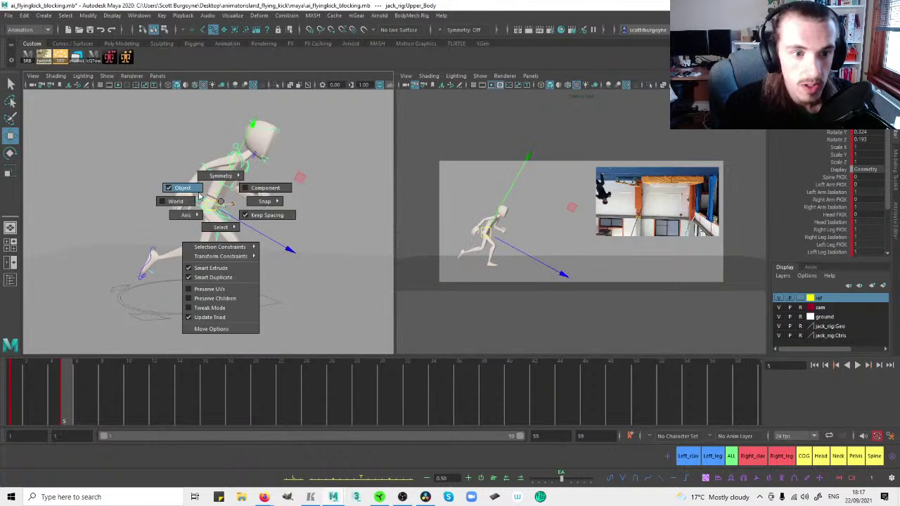
pyautogui.click(282, 245)
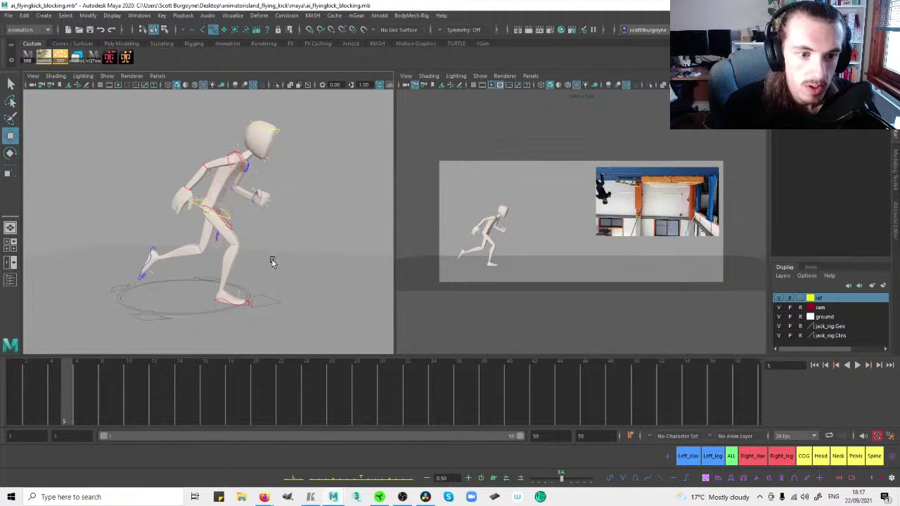
# Try moving the right foot's IK control forward at frame 5.
pyautogui.click(224, 301)
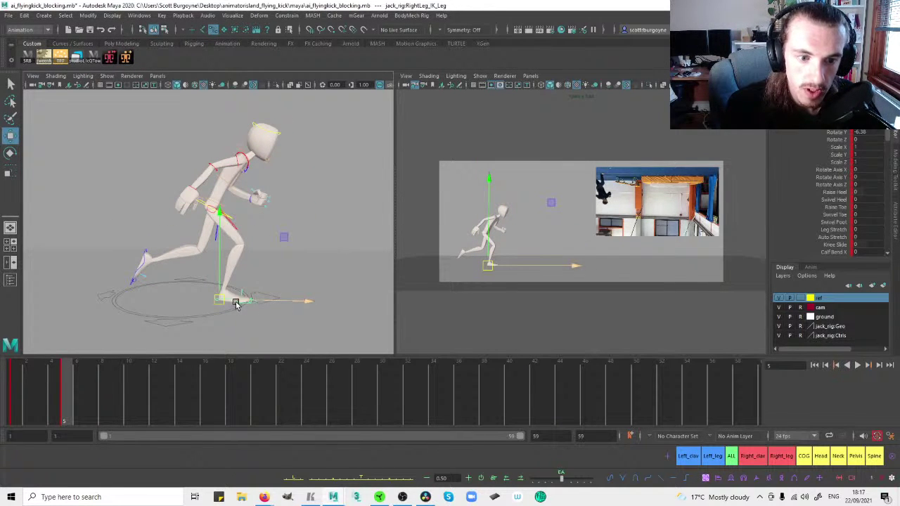
pyautogui.moveTo(236, 302); pyautogui.dragTo(282, 298)
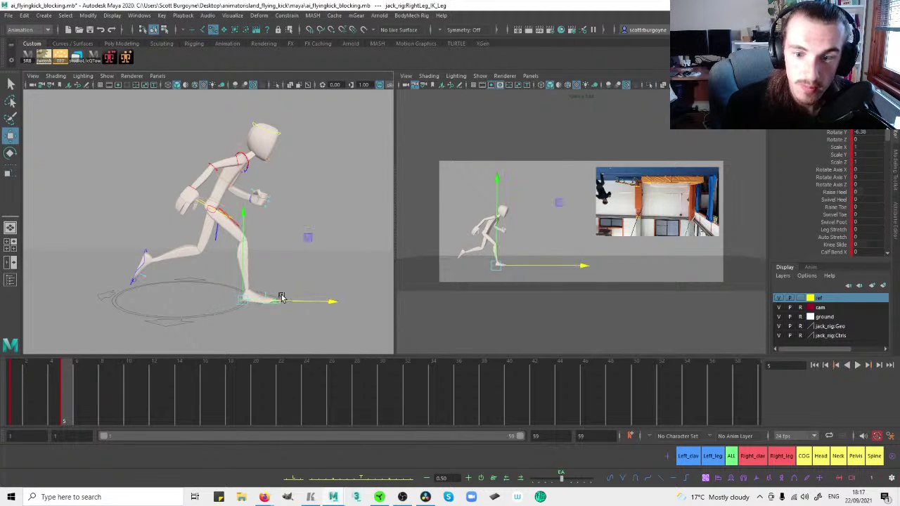
pyautogui.click(235, 201)
# Examine the upper body control's rotation and position at frame 5 in the perspective view.
pyautogui.click(206, 204)
pyautogui.press('e')
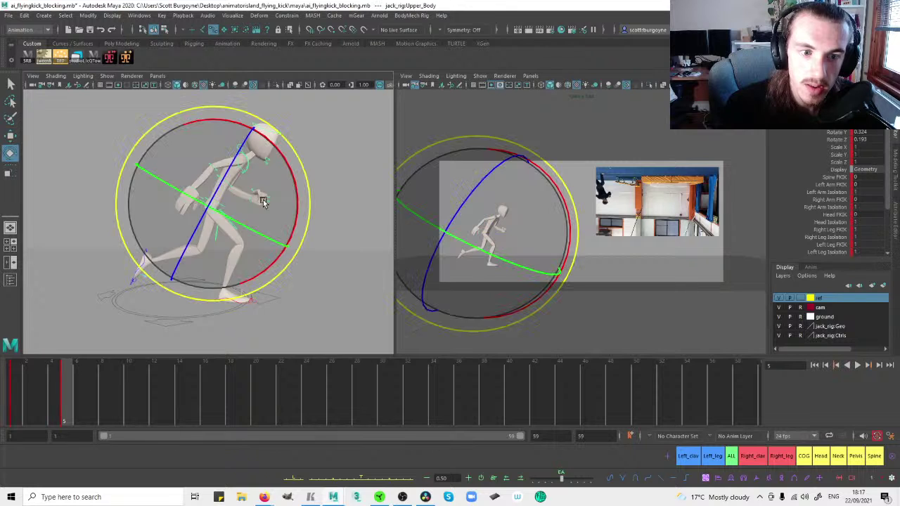
pyautogui.keyDown('alt'); pyautogui.moveTo(228, 212); pyautogui.dragTo(293, 207); pyautogui.keyUp('alt')
pyautogui.press('w')
pyautogui.click(265, 204)
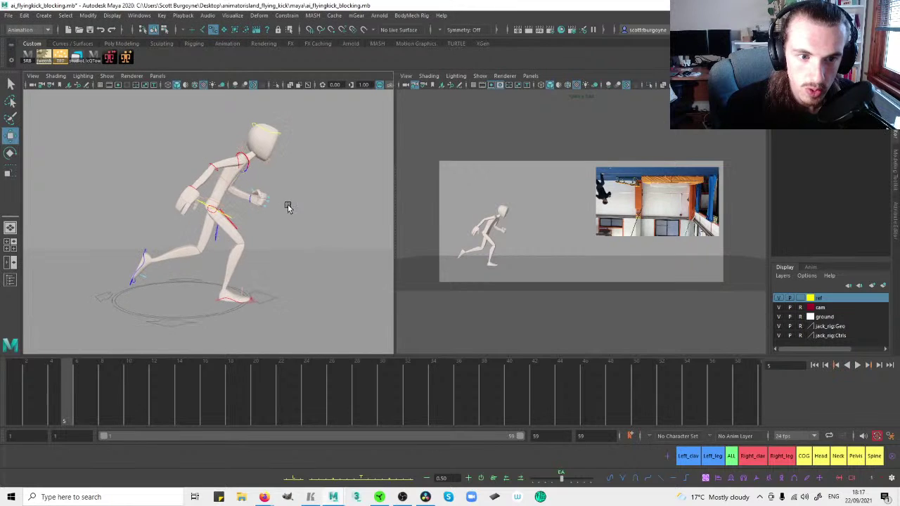
pyautogui.click(211, 206)
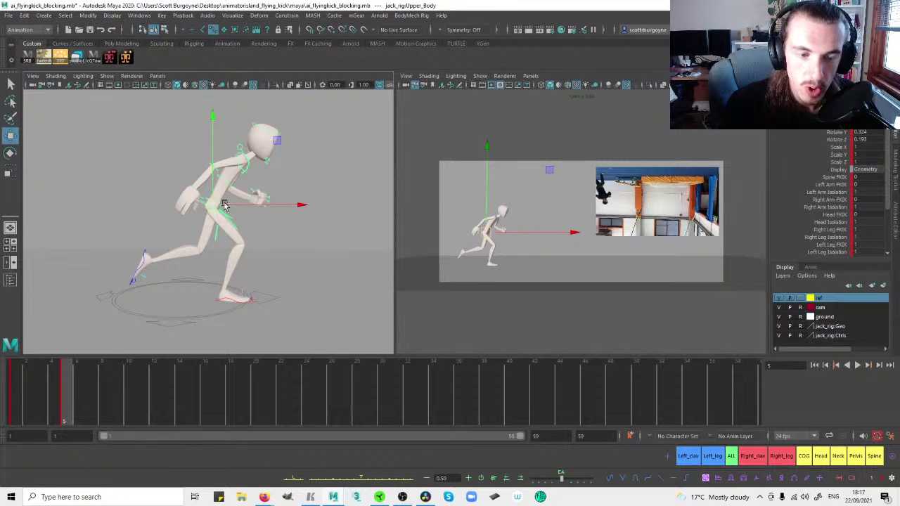
pyautogui.click(329, 164)
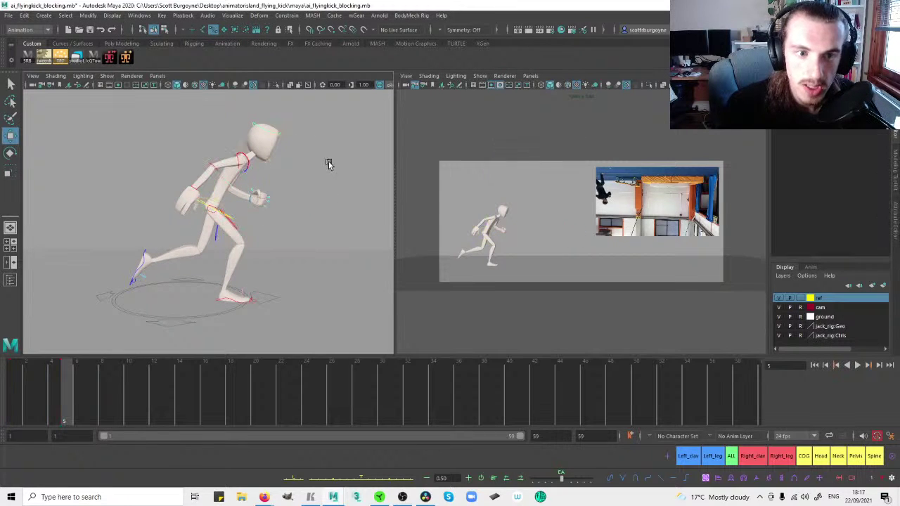
# Compare the right shoulder with frame 1 and examine the right forearm and hand controls at frame 5.
pyautogui.click(240, 154)
pyautogui.press(',')
pyautogui.press('.')
pyautogui.click(214, 167)
pyautogui.press('e')
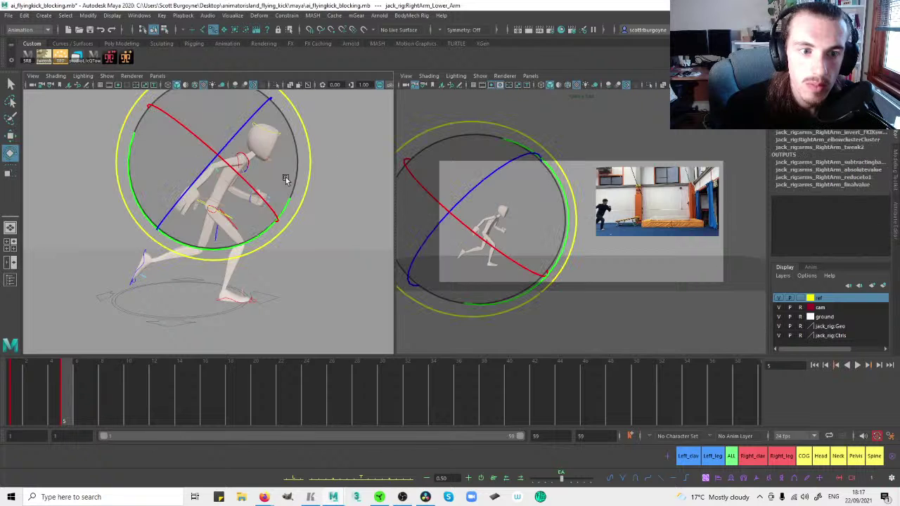
pyautogui.click(191, 188)
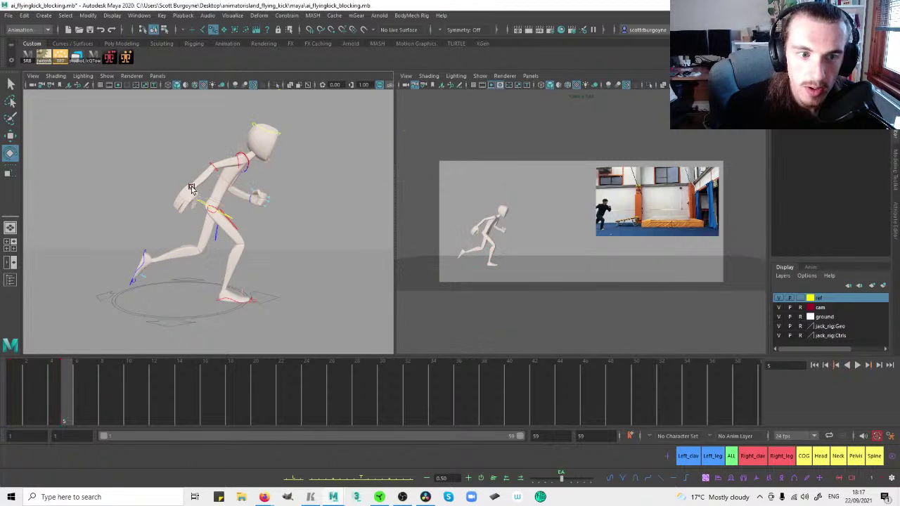
pyautogui.click(264, 190)
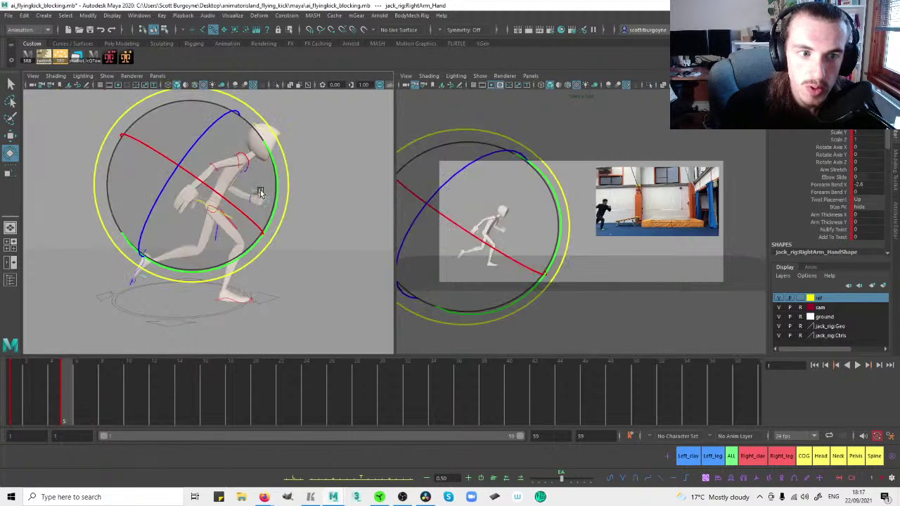
pyautogui.moveTo(288, 193); pyautogui.dragTo(310, 191)
pyautogui.click(329, 187)
pyautogui.click(215, 166)
pyautogui.click(320, 187)
# Examine the upper body control's rotation from the opposite side and the front, comparing frames 1 and 5.
pyautogui.keyDown('alt'); pyautogui.moveTo(205, 183); pyautogui.dragTo(253, 187); pyautogui.keyUp('alt')
pyautogui.click(197, 204)
pyautogui.keyDown('alt'); pyautogui.moveTo(198, 205); pyautogui.dragTo(284, 200); pyautogui.keyUp('alt')
pyautogui.press(',')
pyautogui.press('.')
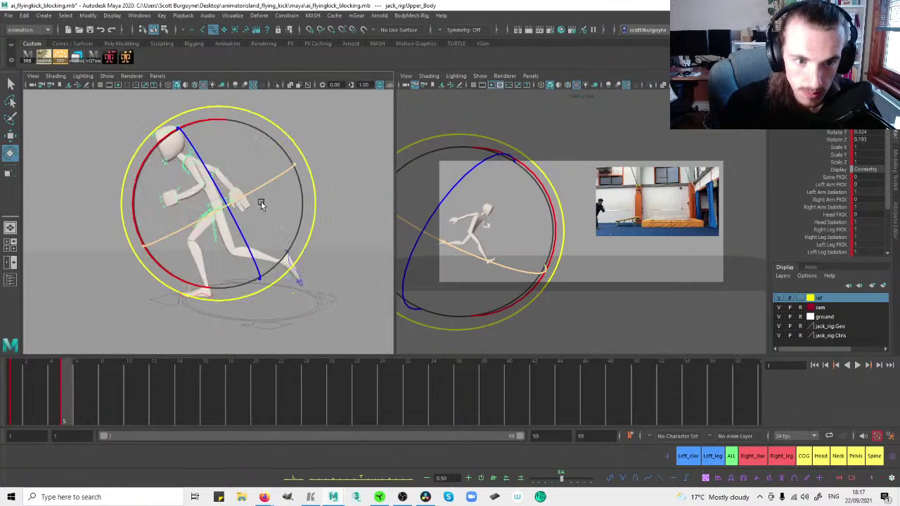
pyautogui.keyDown('alt'); pyautogui.moveTo(214, 211); pyautogui.dragTo(255, 225); pyautogui.keyUp('alt')
pyautogui.click(262, 235)
pyautogui.click(290, 208)
# Compare the torso spine control with frame 1 and adjust its rotation at frame 5.
pyautogui.click(210, 180)
pyautogui.press('w')
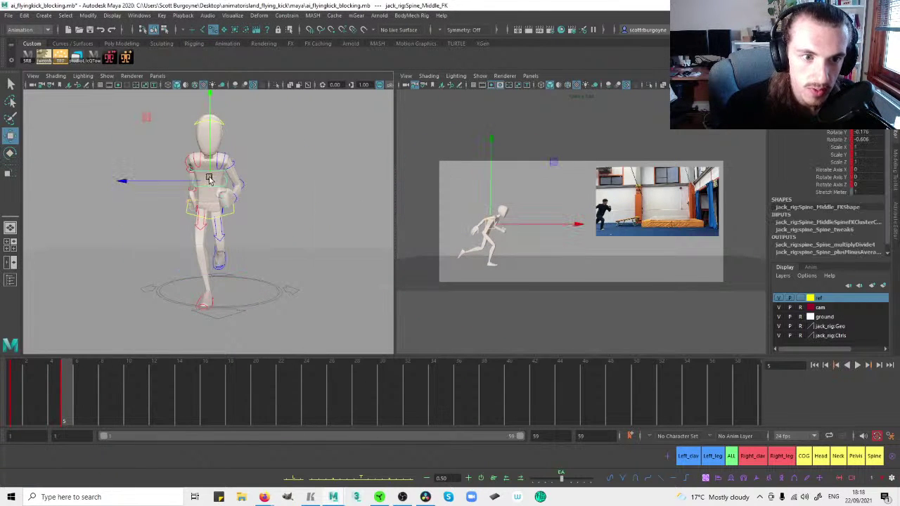
pyautogui.click(218, 172)
pyautogui.press('e')
pyautogui.press(',')
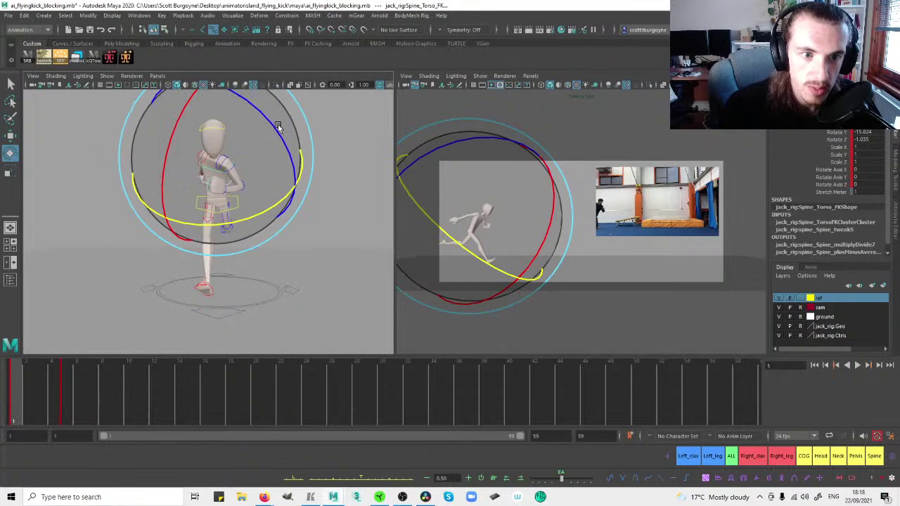
pyautogui.press('.')
pyautogui.moveTo(287, 124); pyautogui.dragTo(198, 238)
pyautogui.click(321, 126)
# Rotate the middle spine control slightly at frame 5, checking the pose from the front and side.
pyautogui.click(240, 173)
pyautogui.press('w')
pyautogui.click(227, 184)
pyautogui.press('e')
pyautogui.click(208, 222)
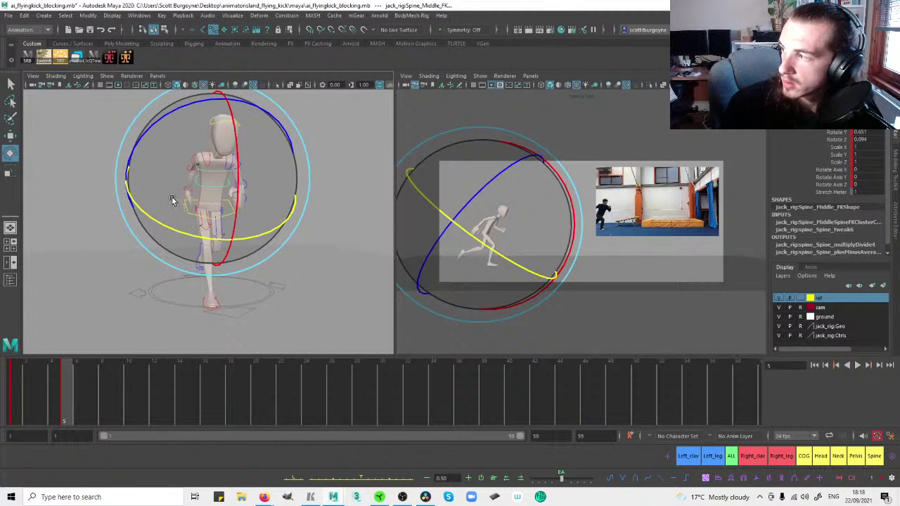
pyautogui.keyDown('alt'); pyautogui.moveTo(173, 201); pyautogui.dragTo(302, 196); pyautogui.keyUp('alt')
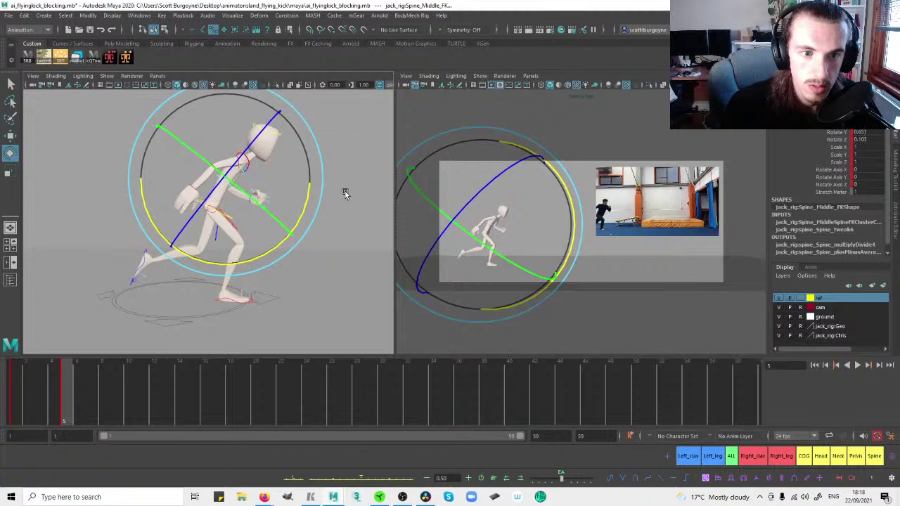
# Compare the head and neck controls with frame 1 and rotate the neck slightly at frame 5.
pyautogui.click(345, 192)
pyautogui.click(279, 135)
pyautogui.press(',')
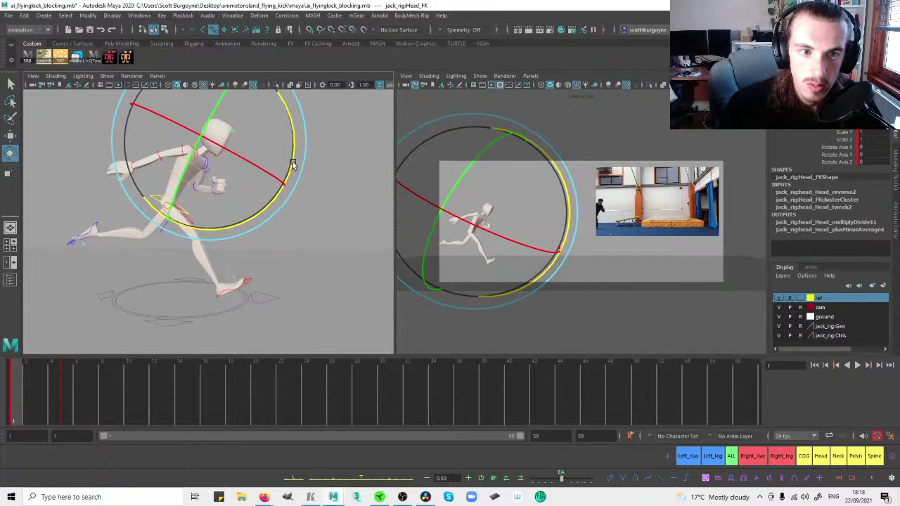
pyautogui.click(199, 146)
pyautogui.click(193, 144)
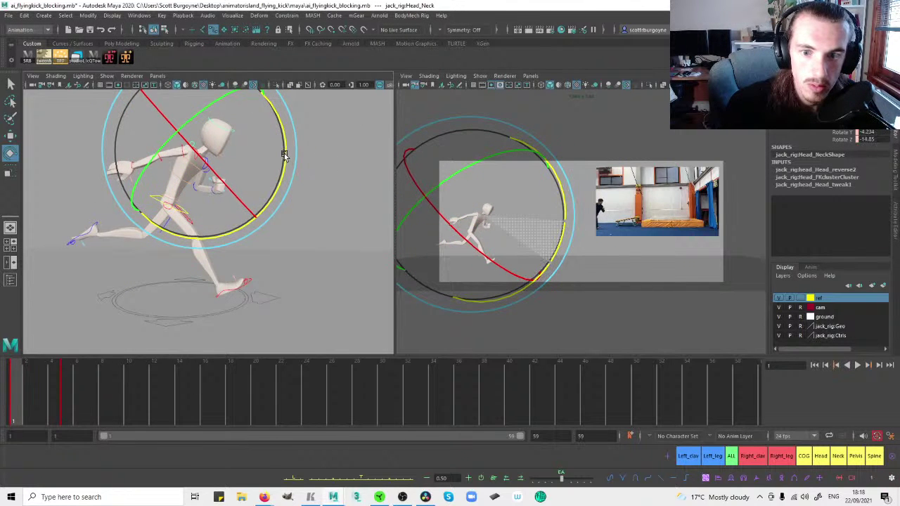
pyautogui.press('.')
pyautogui.moveTo(346, 165); pyautogui.dragTo(355, 166)
# Adjust the head control's rotation at frame 5, checking the pose from the front.
pyautogui.click(315, 147)
pyautogui.click(279, 135)
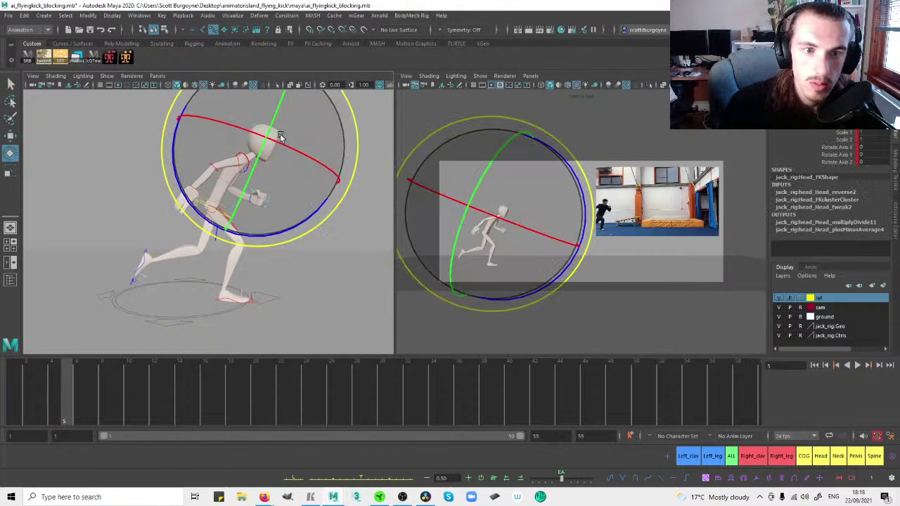
pyautogui.press('.')
pyautogui.moveTo(358, 170); pyautogui.dragTo(207, 155)
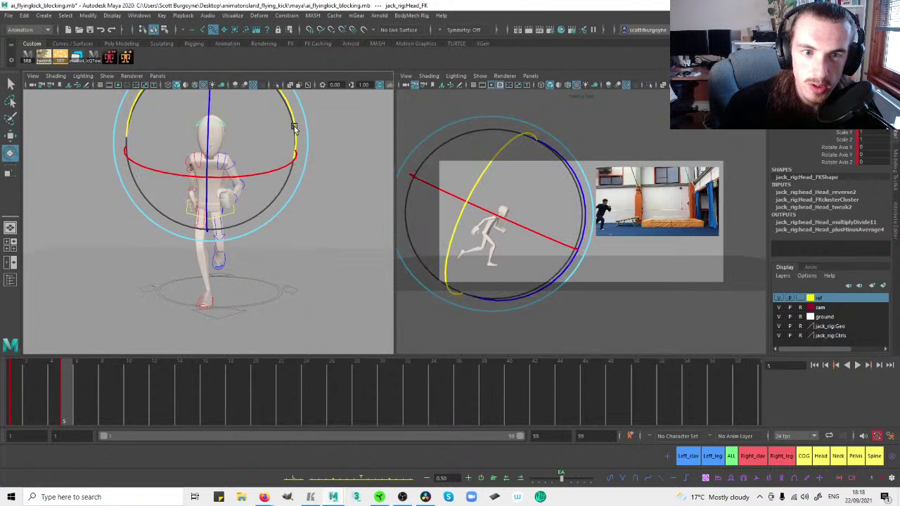
# Fine-tune the neck control's rotation at frame 1 while looking from the front.
pyautogui.click(249, 153)
pyautogui.keyDown('alt'); pyautogui.moveTo(249, 153); pyautogui.dragTo(285, 120); pyautogui.keyUp('alt')
pyautogui.click(241, 145)
pyautogui.press(',')
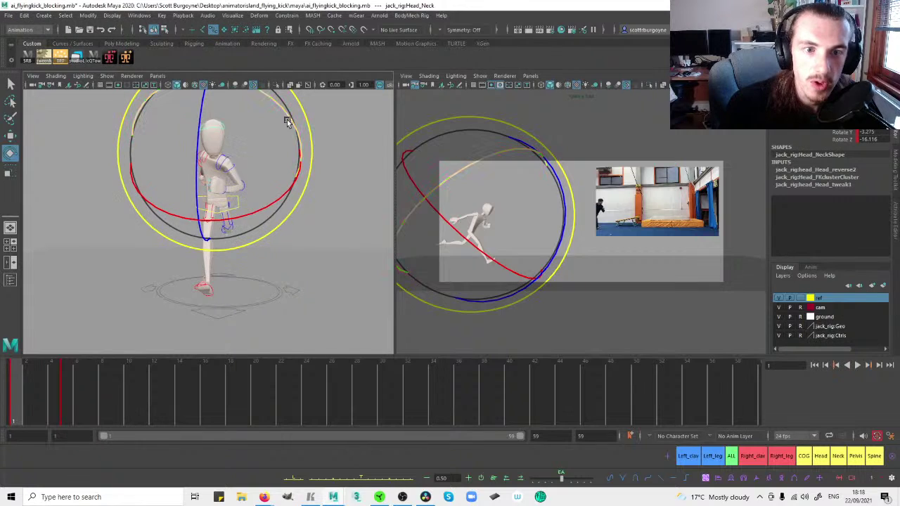
pyautogui.click(300, 146)
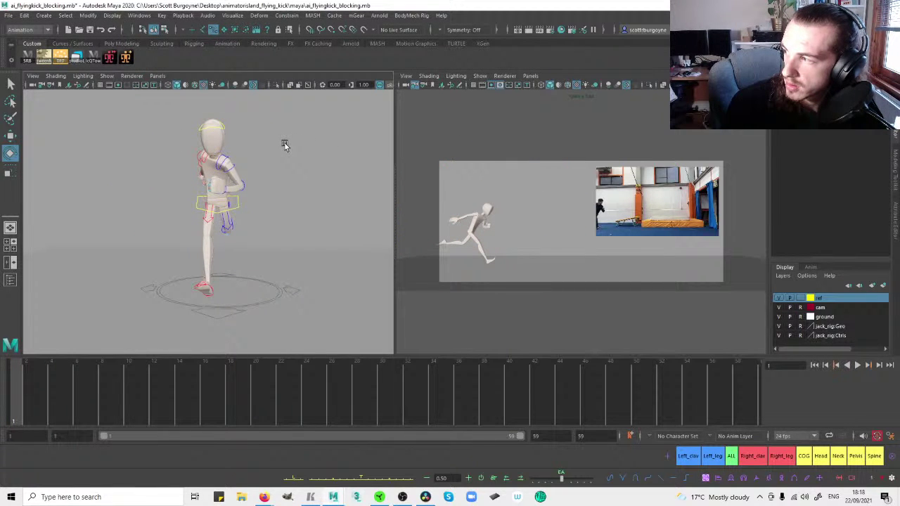
# Examine the right foot control's placement at frames 1 and 5 against the reference footage in the shot camera.
pyautogui.keyDown('alt'); pyautogui.moveTo(192, 156); pyautogui.dragTo(271, 172); pyautogui.keyUp('alt')
pyautogui.click(241, 284)
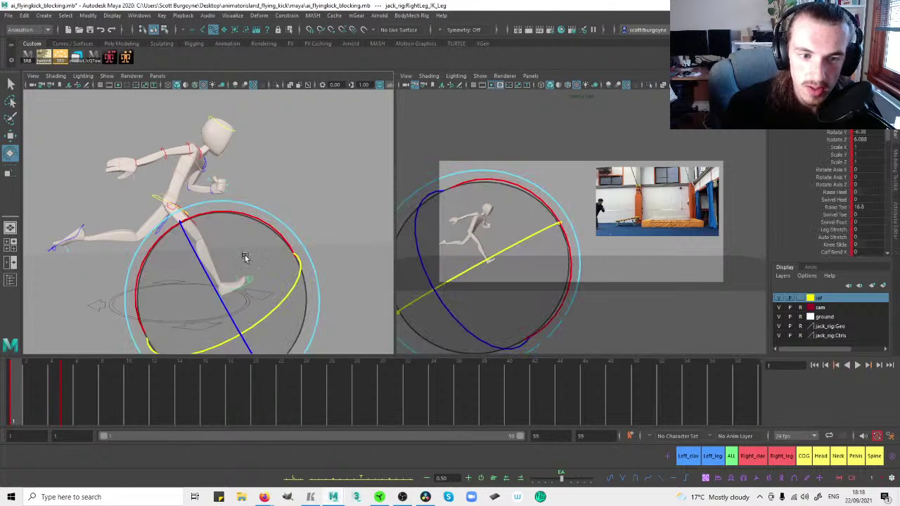
pyautogui.keyDown('alt'); pyautogui.moveTo(241, 263); pyautogui.dragTo(262, 233); pyautogui.keyUp('alt')
pyautogui.press('space')
pyautogui.press('w')
pyautogui.press('.')
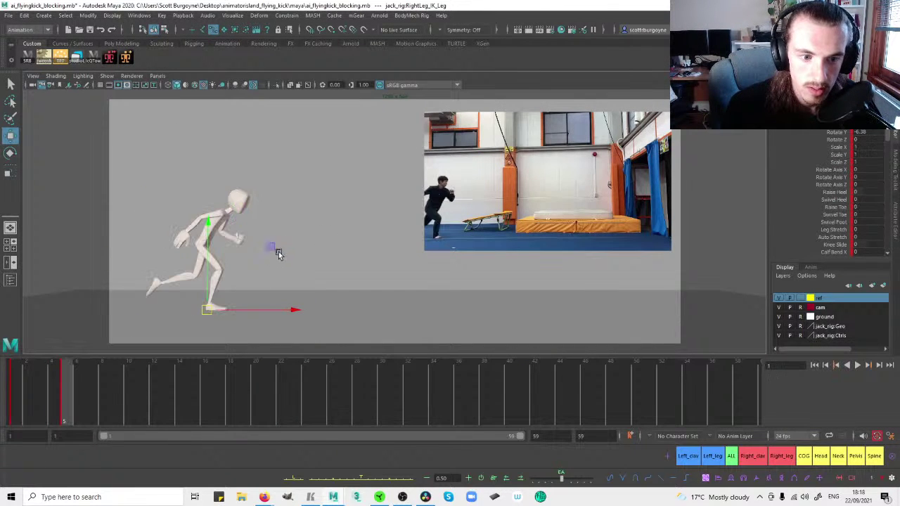
# Compare the upper body control between frames 1 and 5 from the front and nudge it sideways at frame 5.
pyautogui.press('space')
pyautogui.press('space')
pyautogui.keyDown('alt'); pyautogui.moveTo(286, 195); pyautogui.dragTo(255, 182); pyautogui.keyUp('alt')
pyautogui.scroll(-3, 285, 187)
pyautogui.click(448, 180)
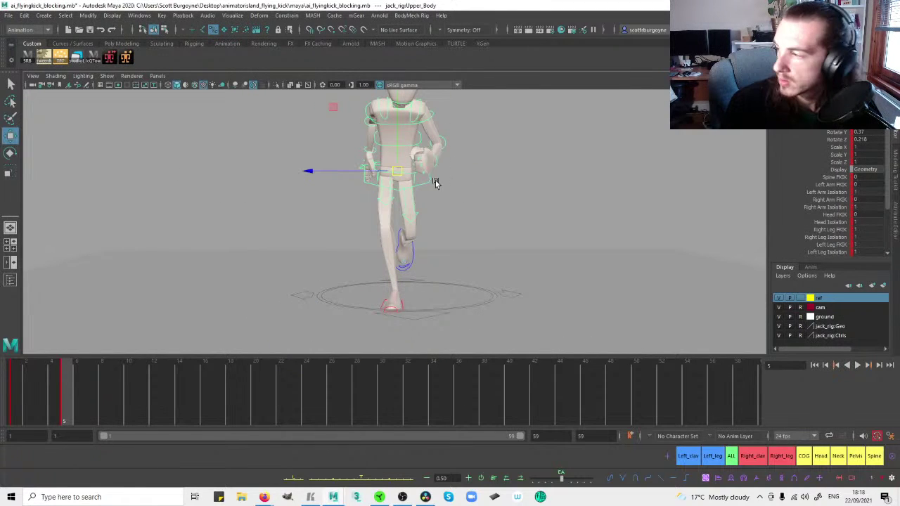
pyautogui.press('space')
pyautogui.moveTo(406, 180); pyautogui.dragTo(324, 196)
pyautogui.press('space')
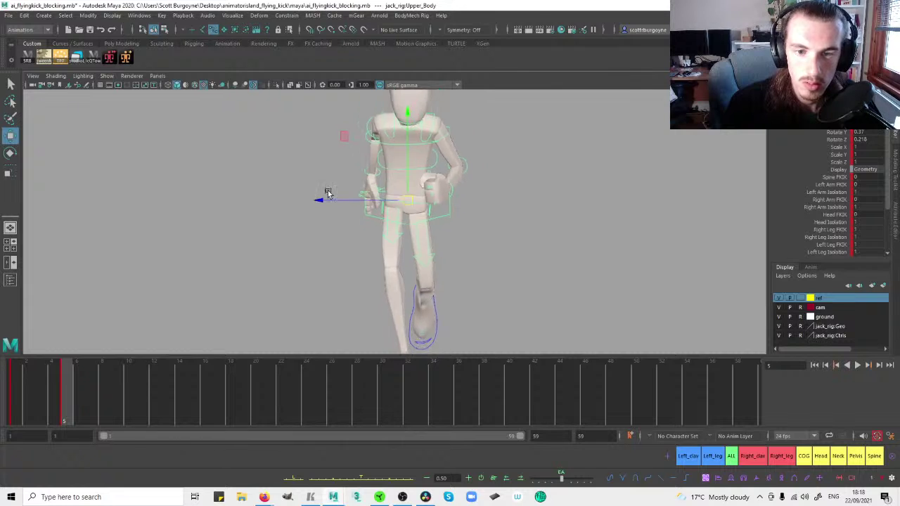
pyautogui.keyDown('alt'); pyautogui.moveTo(426, 194); pyautogui.dragTo(426, 189, button='middle'); pyautogui.keyUp('alt')
pyautogui.press(',')
pyautogui.press('.')
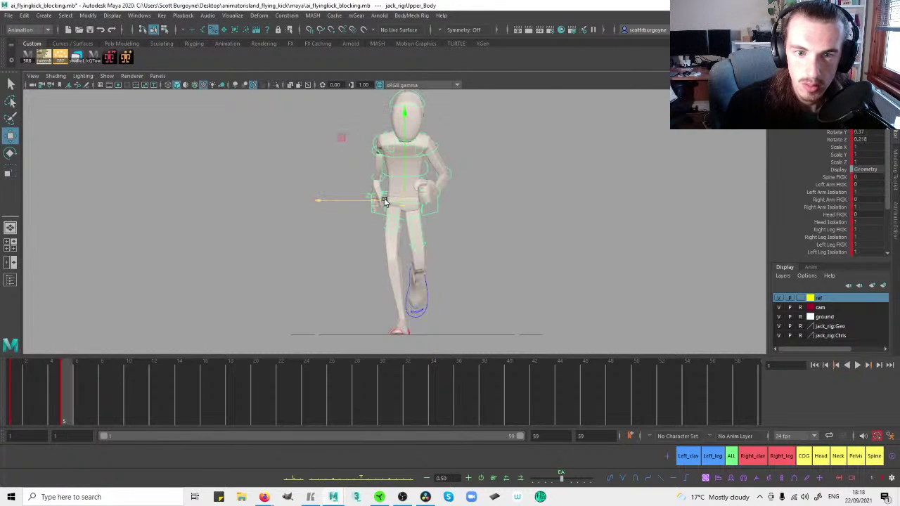
pyautogui.moveTo(384, 202); pyautogui.dragTo(383, 202)
# Examine the left leg's pole vector and foot controls from the front, comparing the foot between frames 1 and 5.
pyautogui.click(419, 240)
pyautogui.press('e')
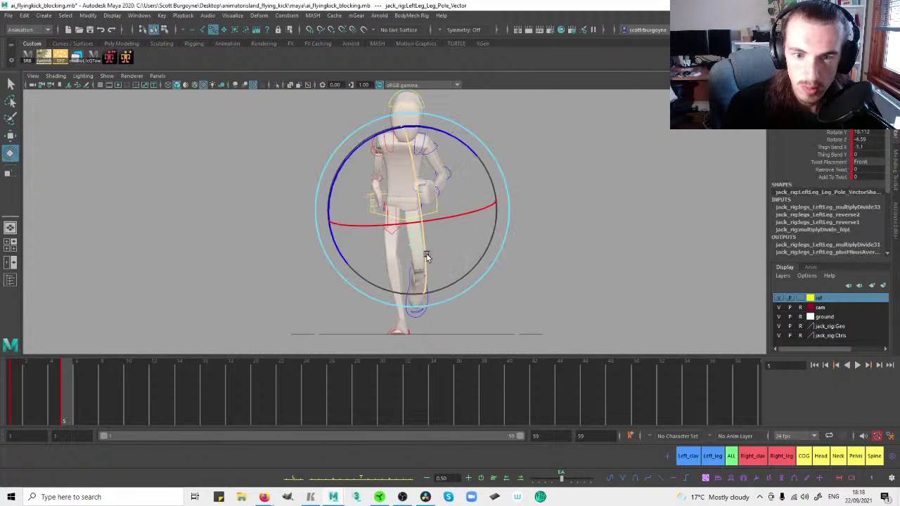
pyautogui.click(496, 269)
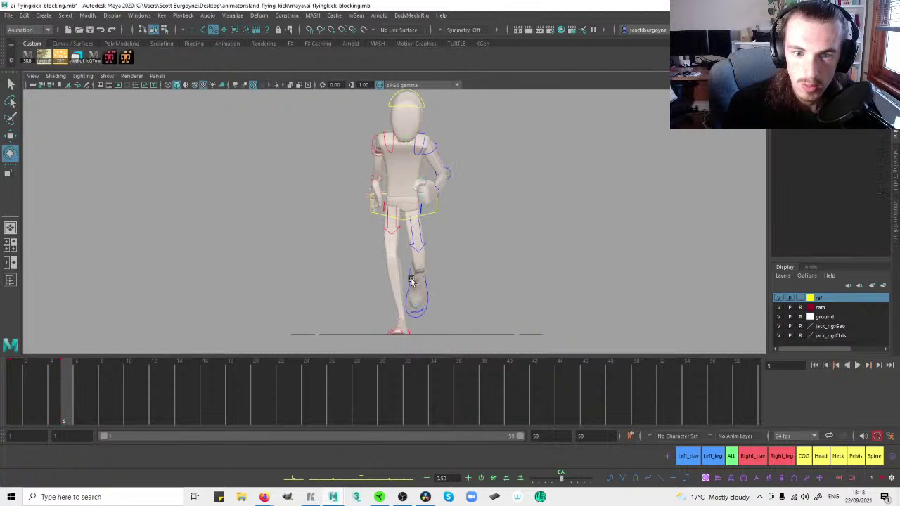
pyautogui.click(412, 278)
pyautogui.press(',')
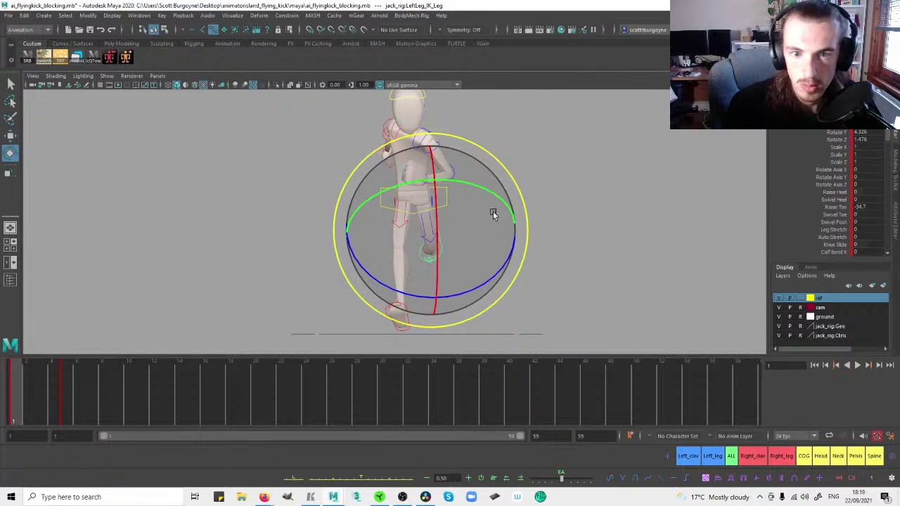
pyautogui.press('.')
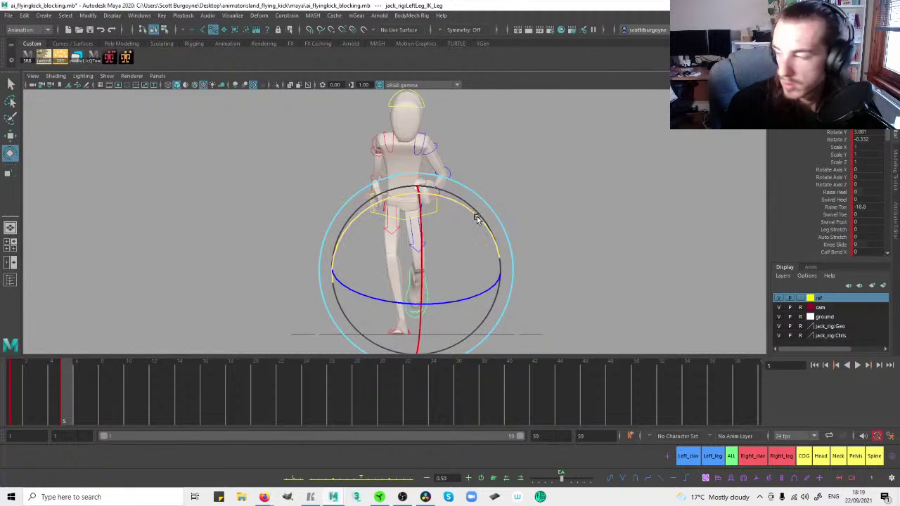
pyautogui.click(558, 187)
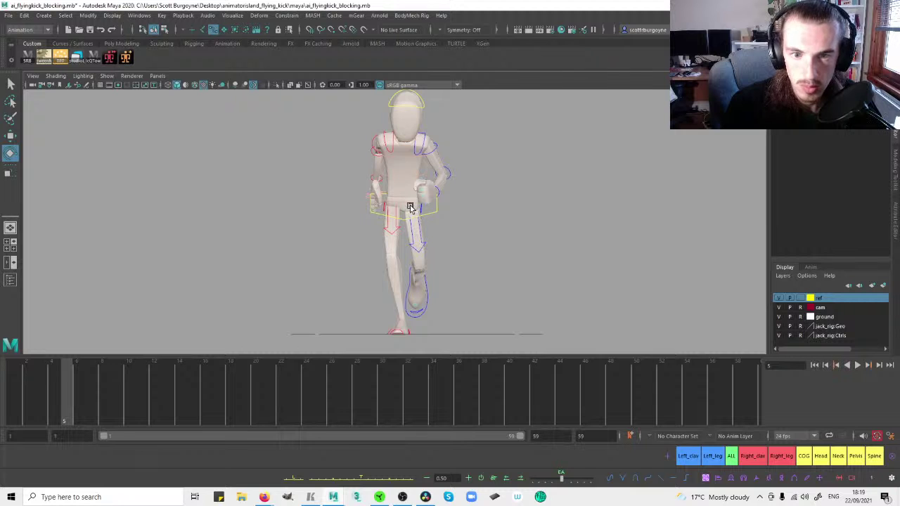
# Compare the pelvis control with frame 1 and rotate it slightly at frame 5, checking the pose from front and side.
pyautogui.click(411, 208)
pyautogui.press(',')
pyautogui.press('.')
pyautogui.moveTo(438, 215); pyautogui.dragTo(443, 213)
pyautogui.moveTo(483, 166); pyautogui.dragTo(495, 169)
pyautogui.press('space')
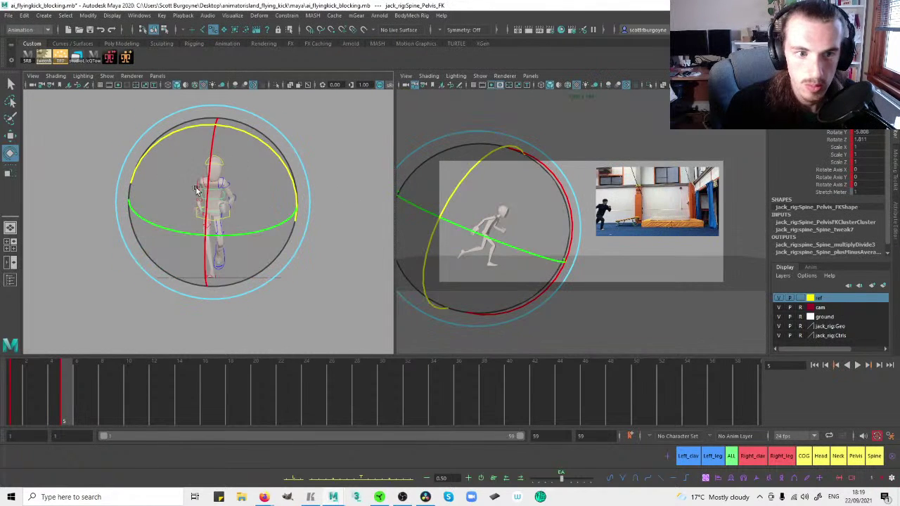
pyautogui.press('space')
pyautogui.moveTo(236, 193); pyautogui.dragTo(272, 192)
pyautogui.click(333, 189)
# Examine the right hand's finger control up close, comparing frames 1 and 5.
pyautogui.scroll(5, 179, 202)
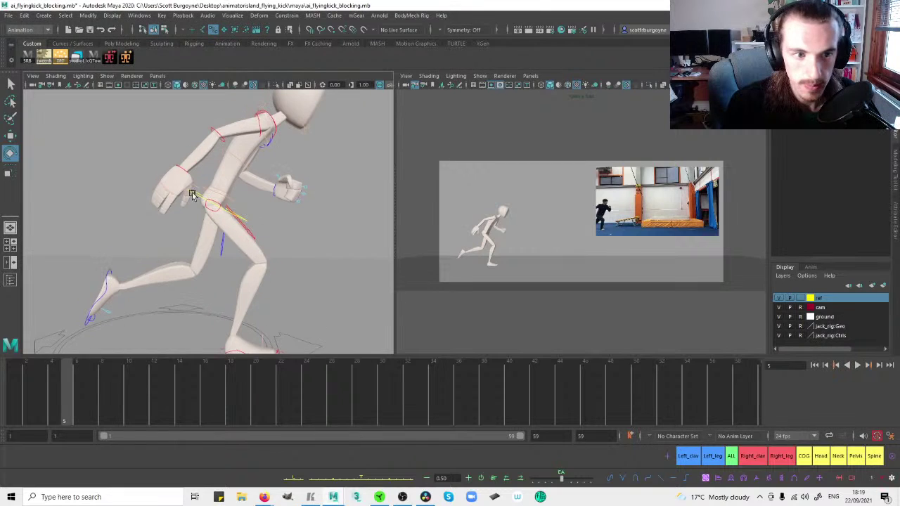
pyautogui.click(179, 209)
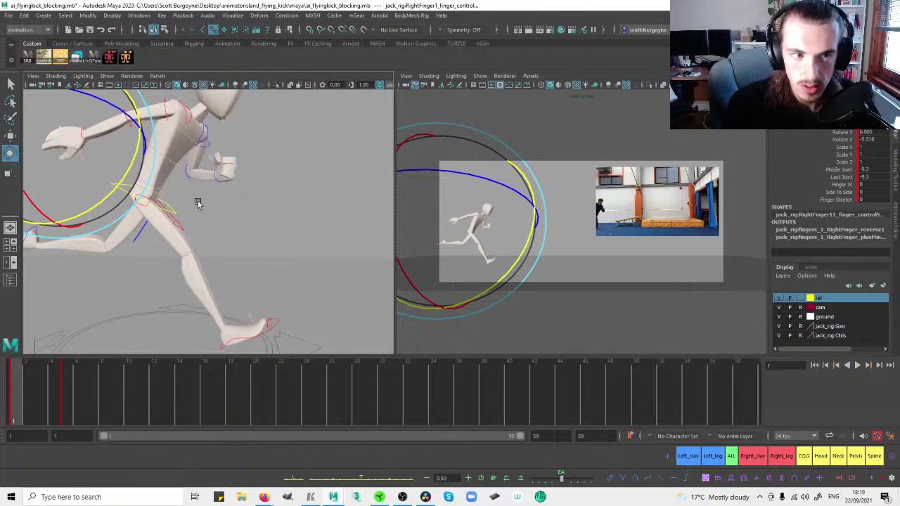
# Compare the character's running poses at frames 1 and 5 with every rig control selected.
pyautogui.press('.')
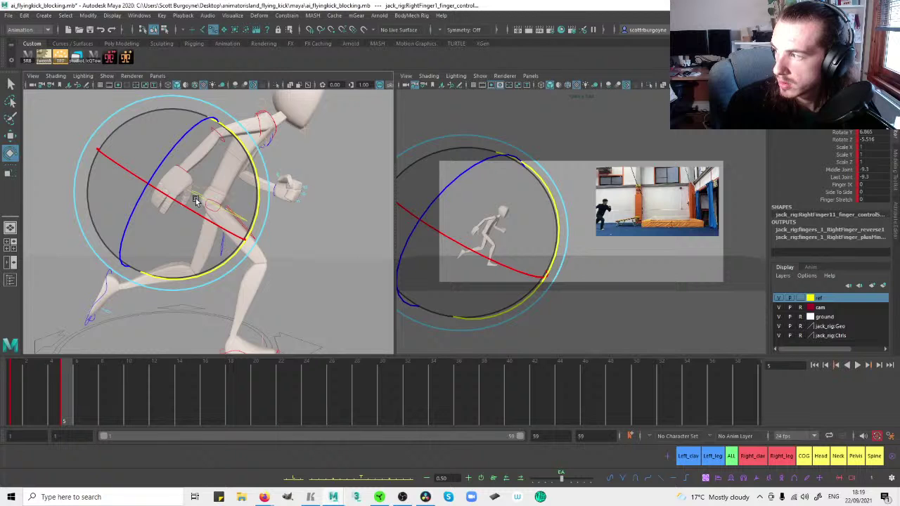
pyautogui.keyDown('alt'); pyautogui.moveTo(182, 188); pyautogui.dragTo(281, 206); pyautogui.keyUp('alt')
pyautogui.moveTo(354, 230); pyautogui.dragTo(244, 215)
pyautogui.click(206, 197)
pyautogui.click(206, 197)
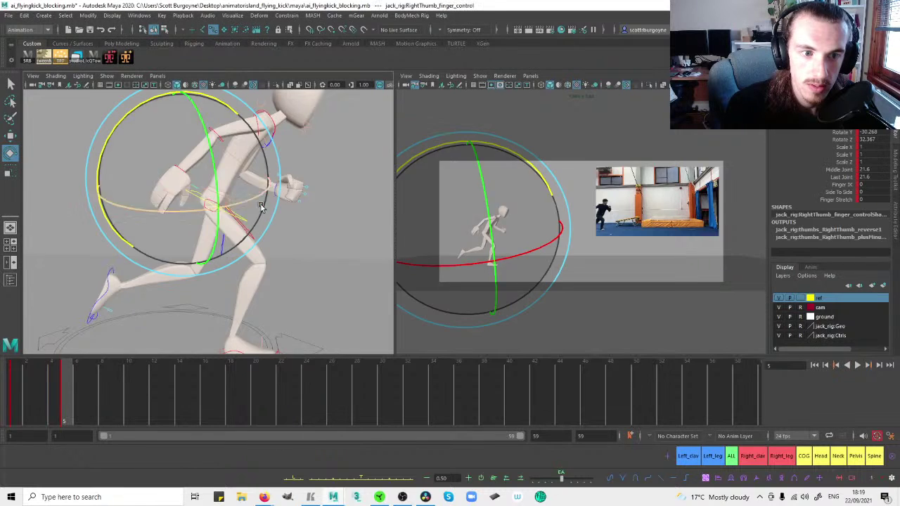
pyautogui.click(316, 188)
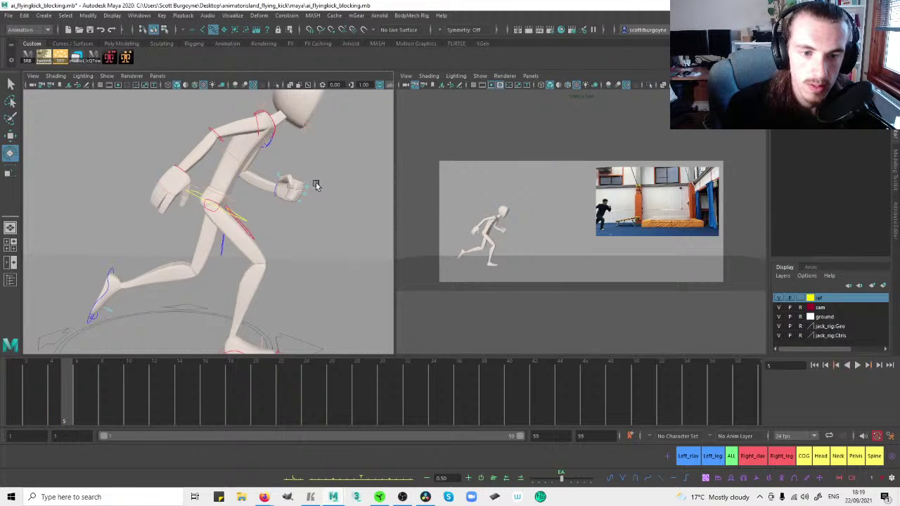
pyautogui.keyDown('alt'); pyautogui.moveTo(340, 195); pyautogui.dragTo(225, 194, button='right'); pyautogui.keyUp('alt')
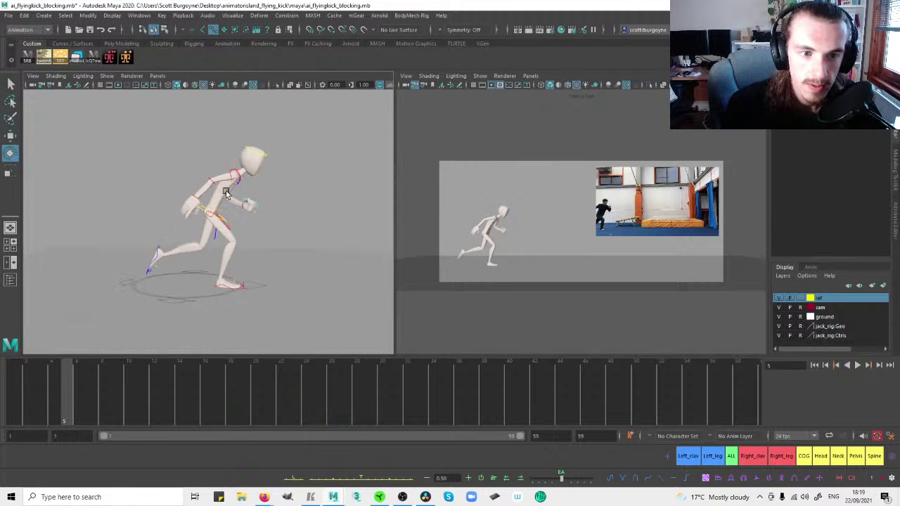
pyautogui.click(733, 459)
pyautogui.press(',')
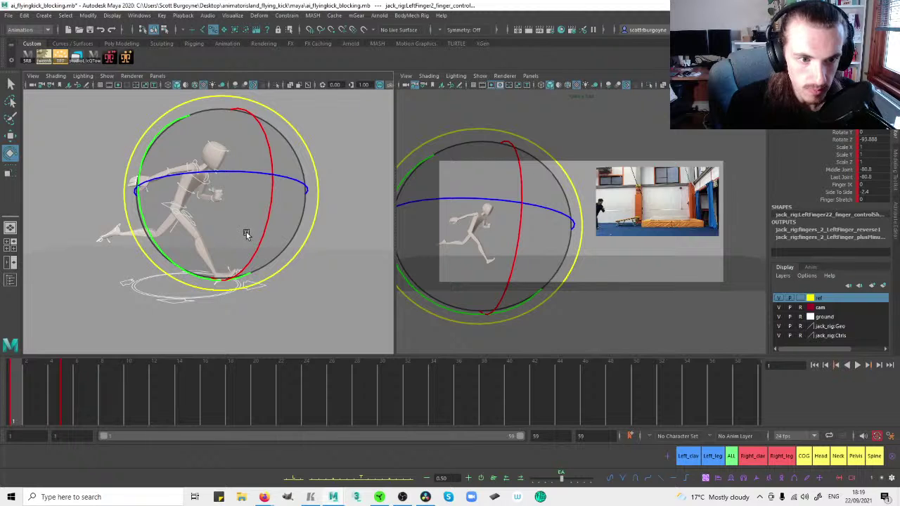
pyautogui.press('.')
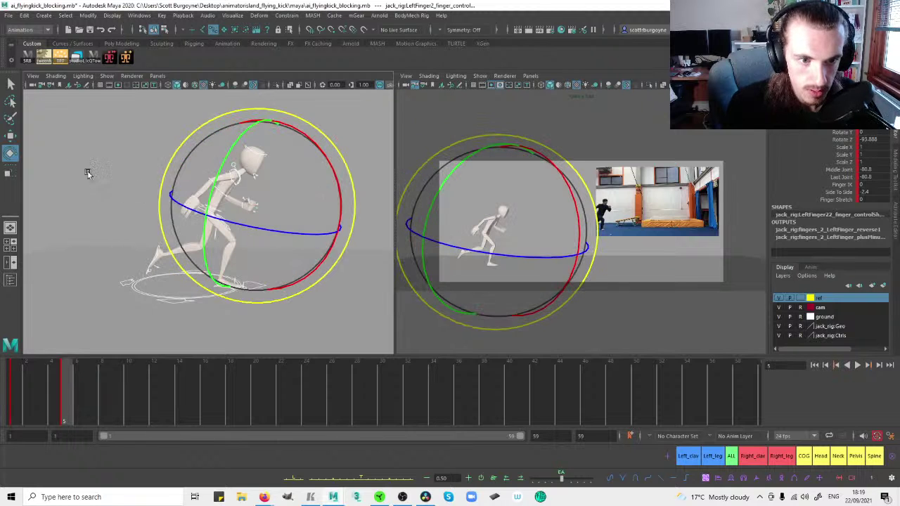
pyautogui.click(90, 174)
# Shift the upper body and left leg controls slightly backward at frame 5, judging the pose through the shot camera.
pyautogui.keyDown('alt'); pyautogui.moveTo(201, 216); pyautogui.dragTo(224, 218, button='middle'); pyautogui.keyUp('alt')
pyautogui.click(223, 218)
pyautogui.press('space')
pyautogui.press(',')
pyautogui.press('.')
pyautogui.press('w')
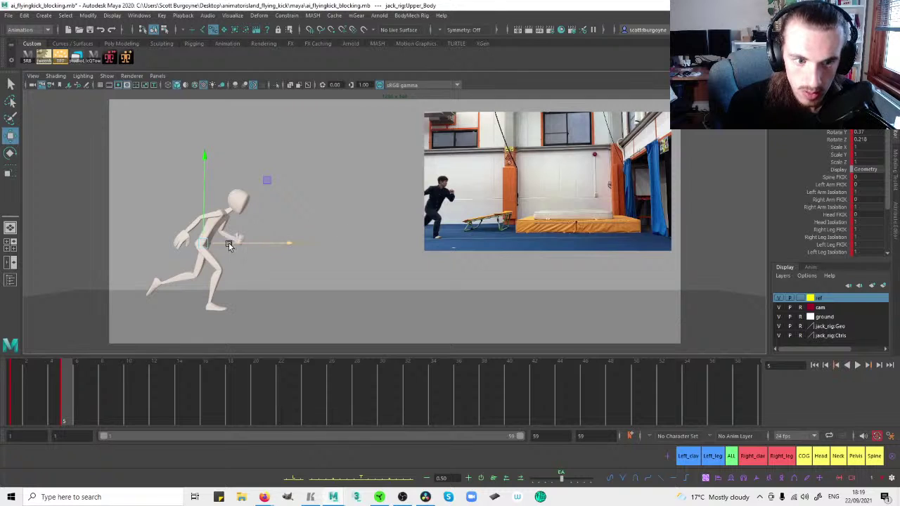
pyautogui.click(712, 456)
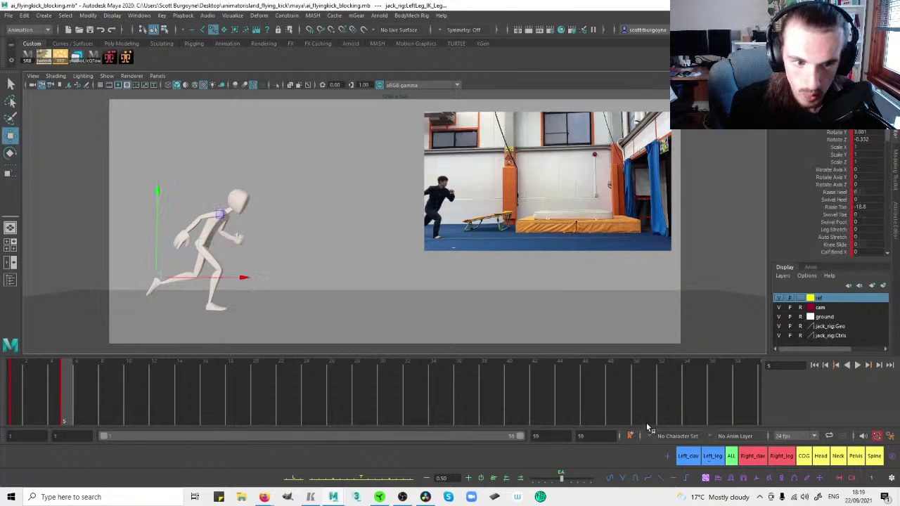
pyautogui.moveTo(225, 277); pyautogui.dragTo(214, 275)
pyautogui.press(',')
pyautogui.press('.')
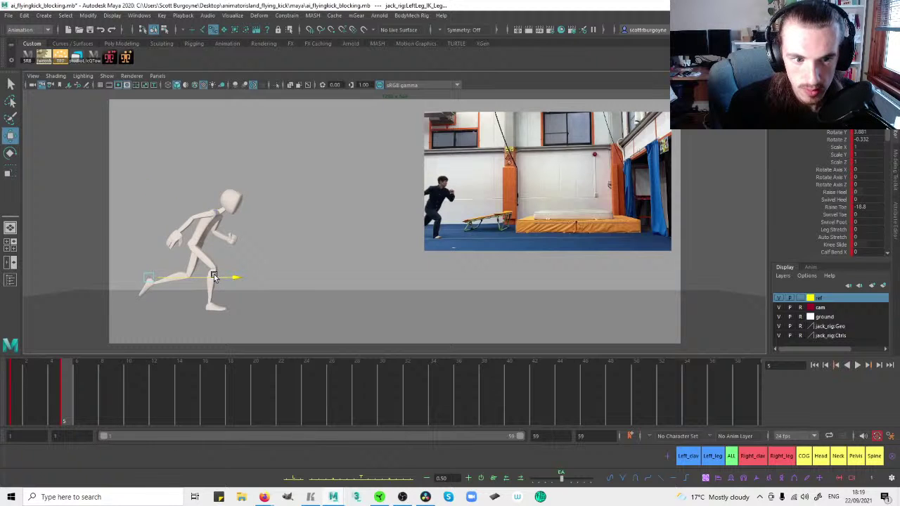
pyautogui.click(254, 261)
# Review the frame 5 pose in the perspective view and compare all controls with frame 1.
pyautogui.press('space')
pyautogui.keyDown('alt'); pyautogui.moveTo(236, 197); pyautogui.dragTo(260, 211); pyautogui.keyUp('alt')
pyautogui.keyDown('alt'); pyautogui.moveTo(261, 211); pyautogui.dragTo(285, 221, button='right'); pyautogui.keyUp('alt')
pyautogui.keyDown('alt'); pyautogui.moveTo(286, 221); pyautogui.dragTo(229, 233, button='middle'); pyautogui.keyUp('alt')
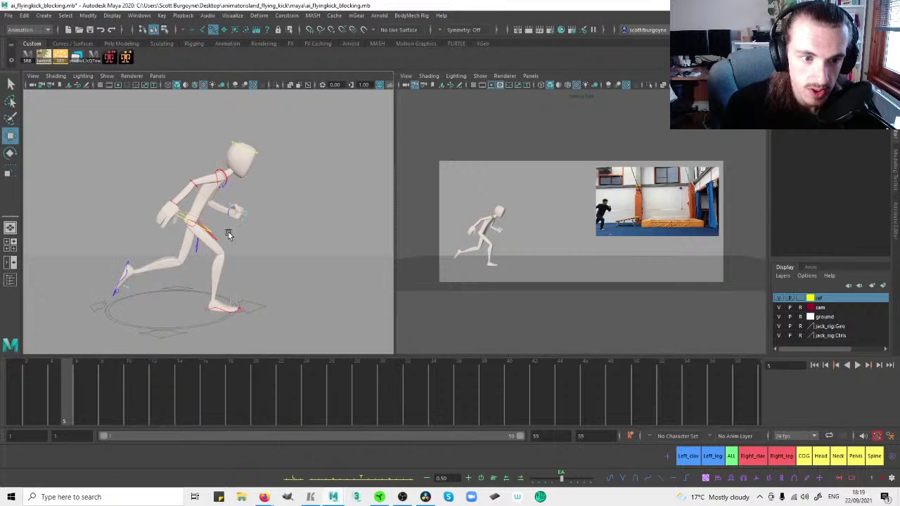
pyautogui.keyDown('alt'); pyautogui.moveTo(208, 225); pyautogui.dragTo(226, 227); pyautogui.keyUp('alt')
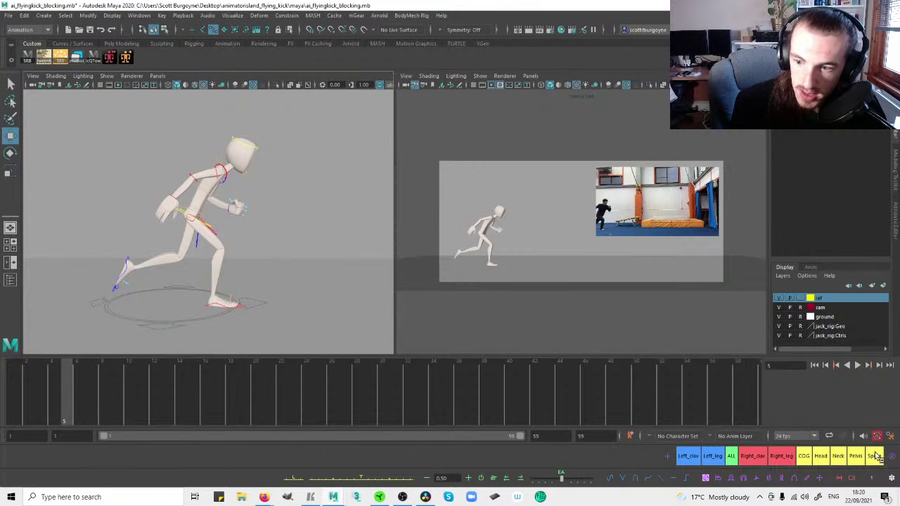
pyautogui.click(733, 458)
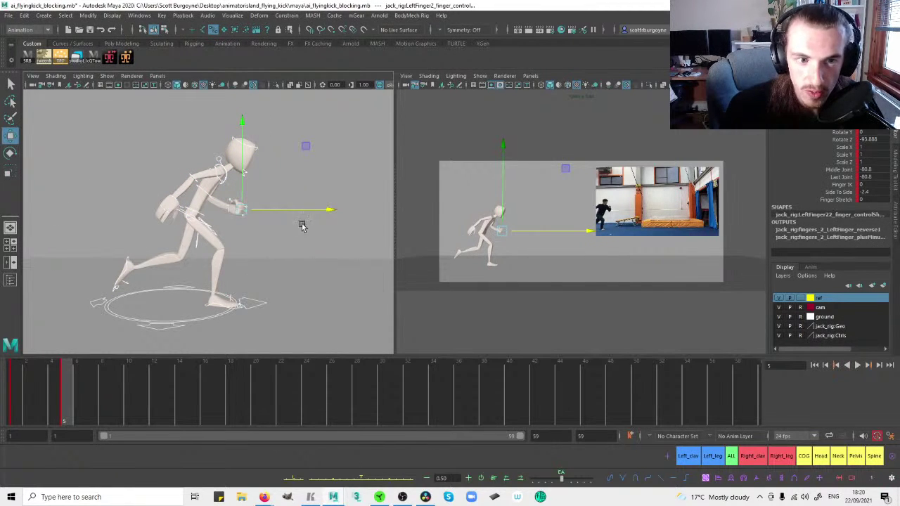
pyautogui.press(',')
pyautogui.press('.')
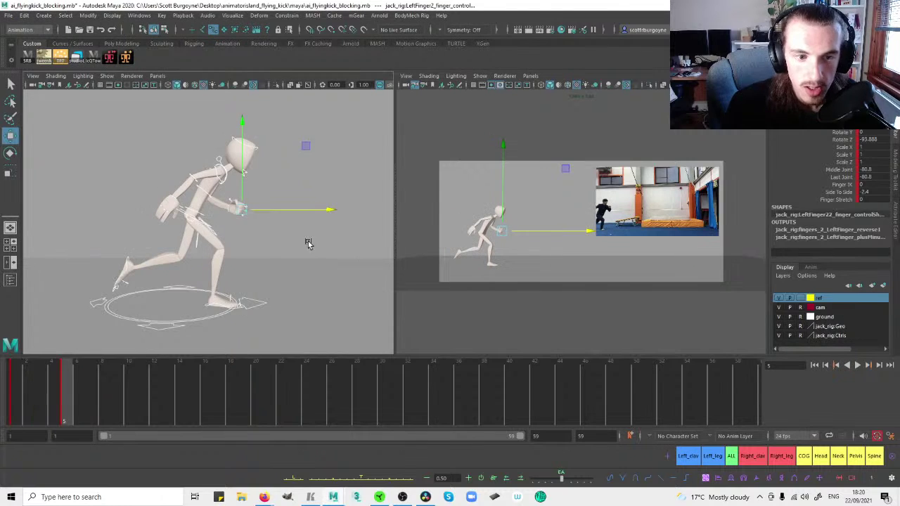
pyautogui.click(339, 241)
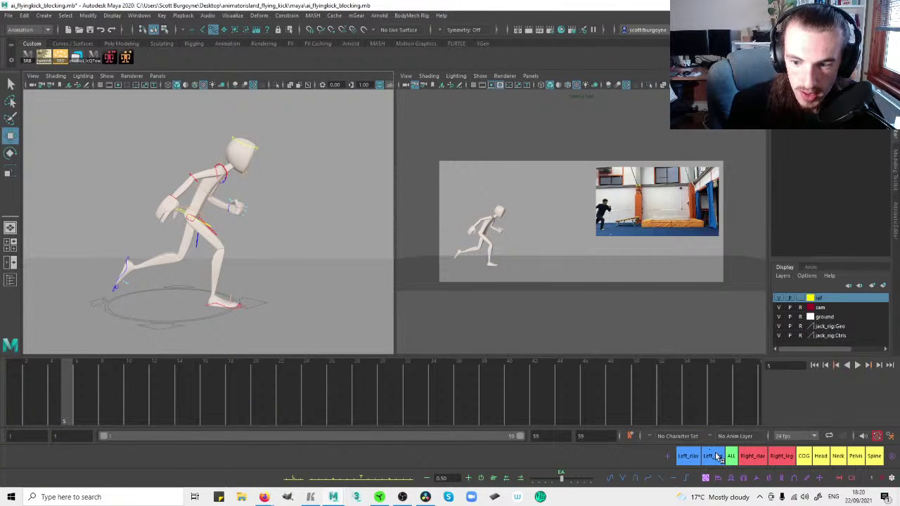
# Check the clavicle, leg, head, neck and pelvis selection sets one by one against the frame 5 pose.
pyautogui.click(689, 457)
pyautogui.keyDown('alt'); pyautogui.moveTo(262, 226); pyautogui.dragTo(208, 216); pyautogui.keyUp('alt')
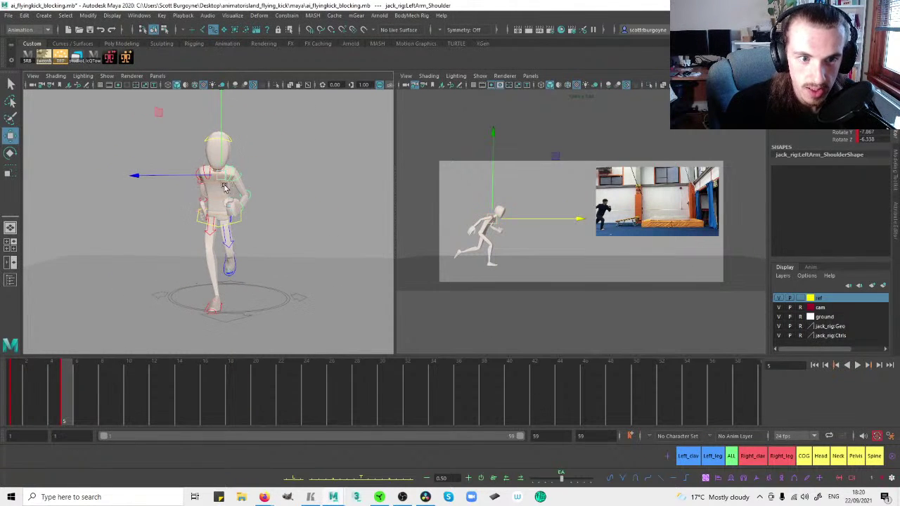
pyautogui.click(713, 456)
pyautogui.click(754, 458)
pyautogui.click(782, 457)
pyautogui.click(825, 457)
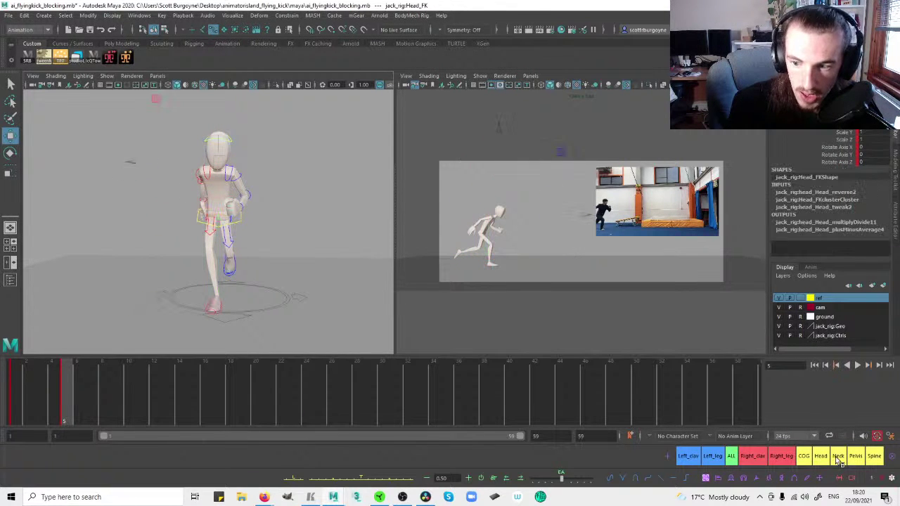
pyautogui.click(838, 457)
pyautogui.click(856, 457)
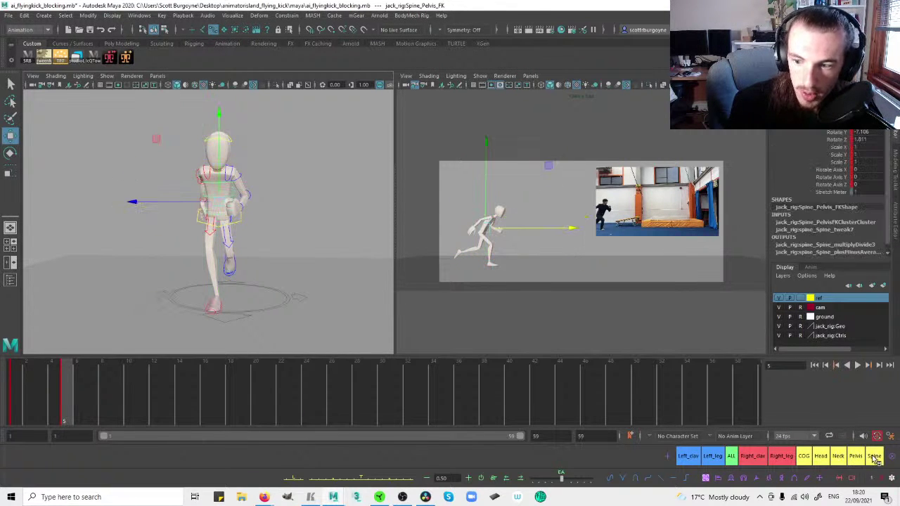
pyautogui.click(334, 181)
pyautogui.keyDown('alt'); pyautogui.moveTo(334, 180); pyautogui.dragTo(287, 192); pyautogui.keyUp('alt')
pyautogui.press('space')
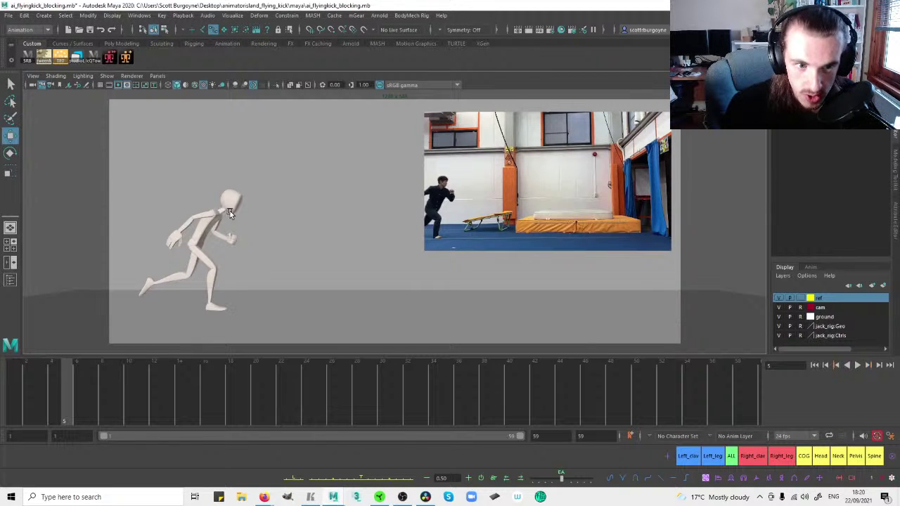
# Examine the neck and both leg controls at frame 5 against the video reference.
pyautogui.click(839, 456)
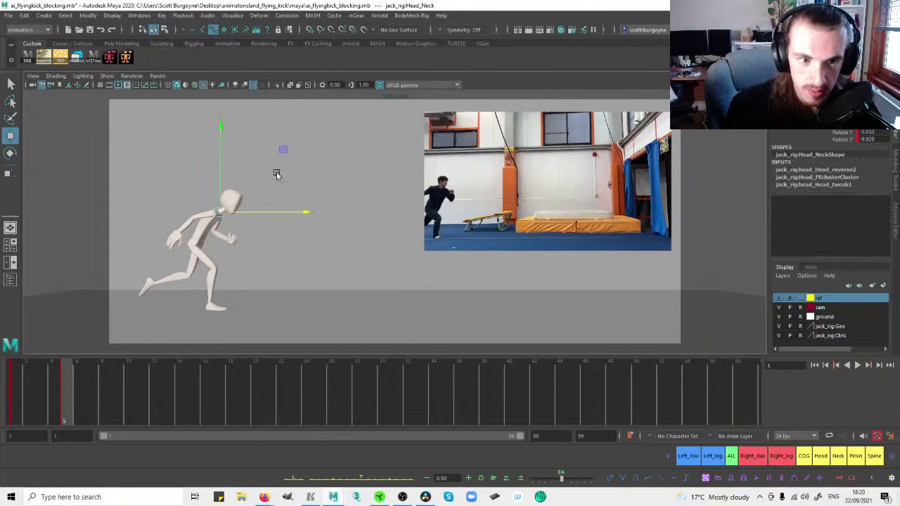
pyautogui.press('e')
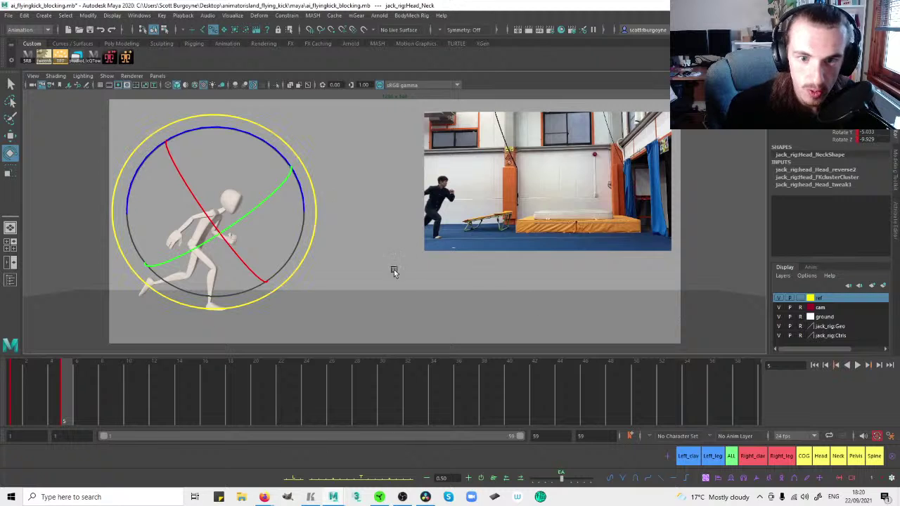
pyautogui.click(397, 272)
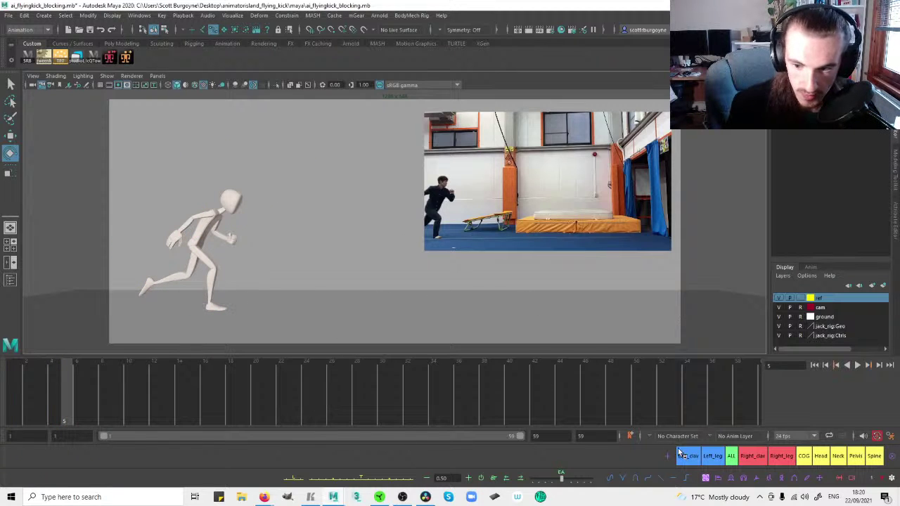
pyautogui.click(713, 457)
pyautogui.press('w')
pyautogui.click(782, 456)
pyautogui.click(297, 257)
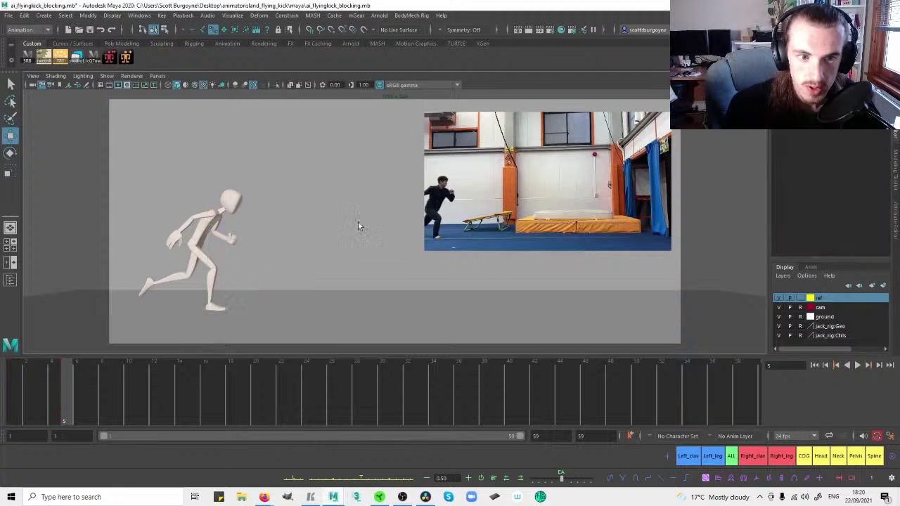
pyautogui.press('space')
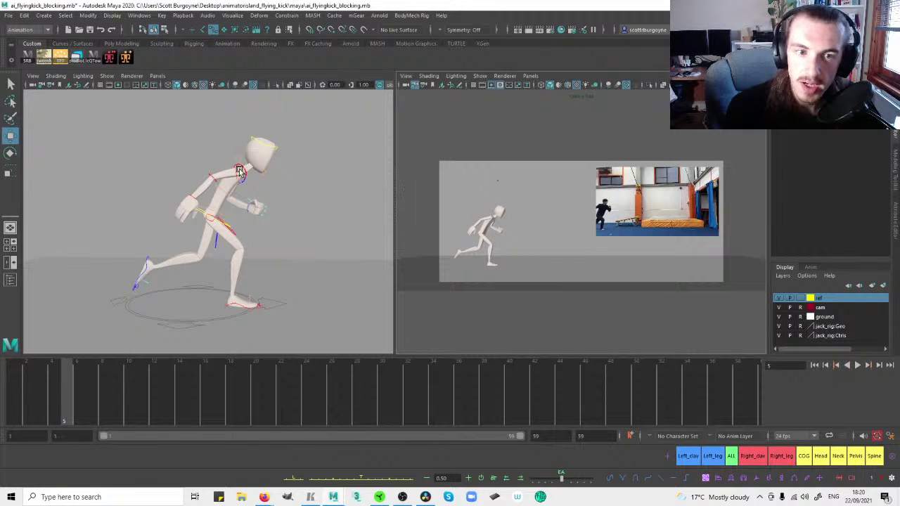
pyautogui.click(241, 305)
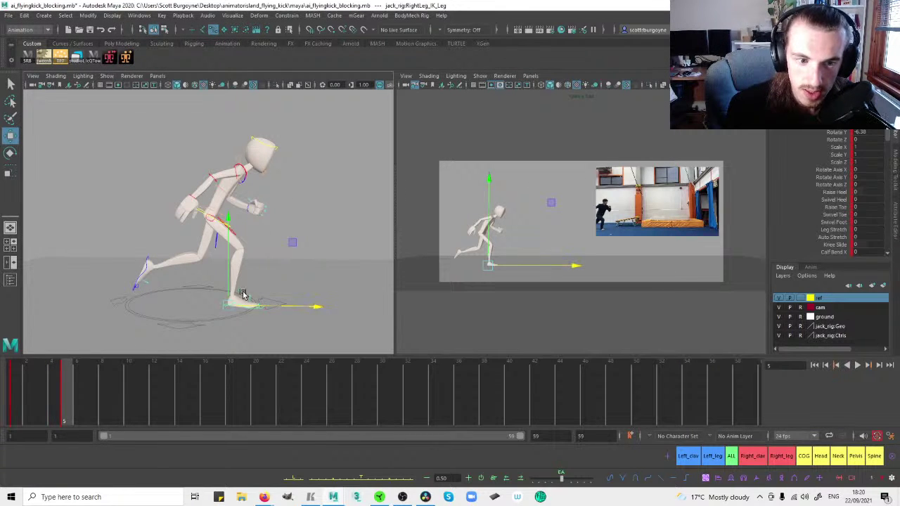
pyautogui.click(309, 254)
# Rotate the pelvis FK control slightly around its Y and Z axes at frame 5, viewed from the front.
pyautogui.keyDown('alt'); pyautogui.moveTo(273, 209); pyautogui.dragTo(223, 199); pyautogui.keyUp('alt')
pyautogui.click(225, 206)
pyautogui.press('e')
pyautogui.moveTo(246, 232); pyautogui.dragTo(251, 231)
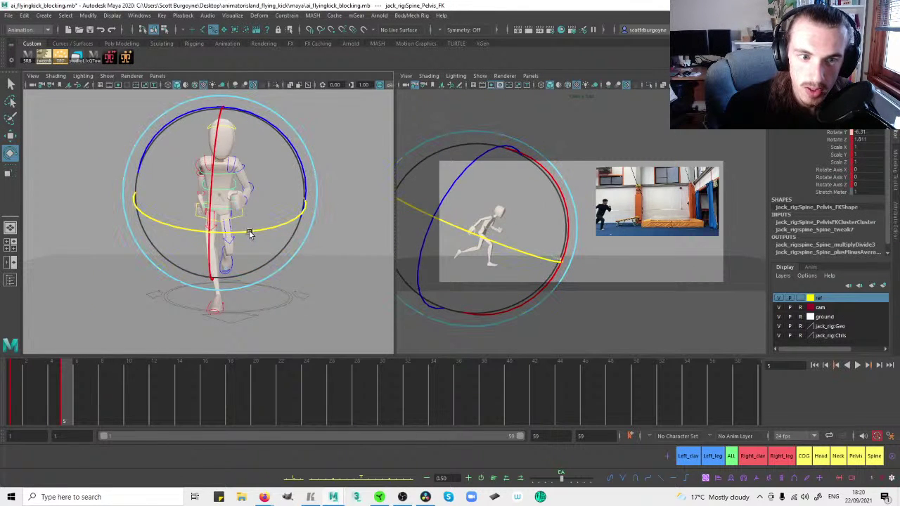
pyautogui.moveTo(296, 149); pyautogui.dragTo(296, 150)
pyautogui.click(331, 144)
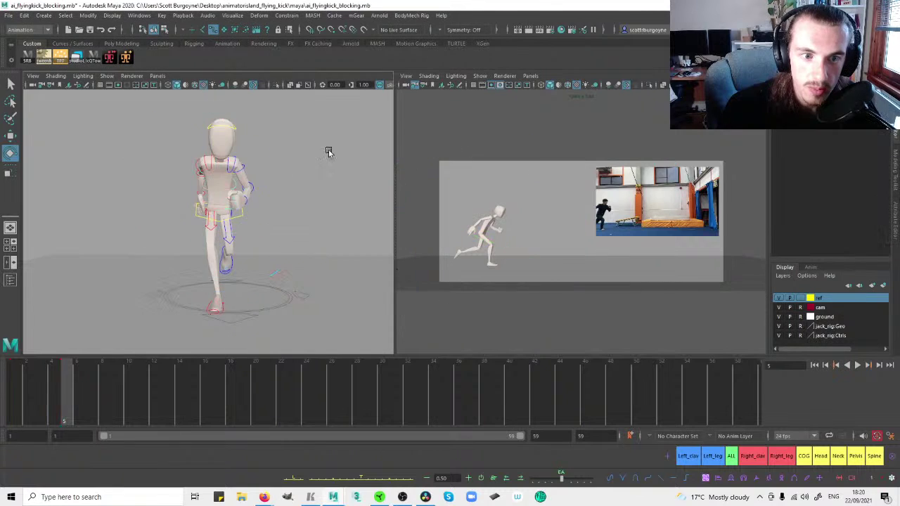
pyautogui.hotkey('ctrl', 'z')
pyautogui.click(182, 186)
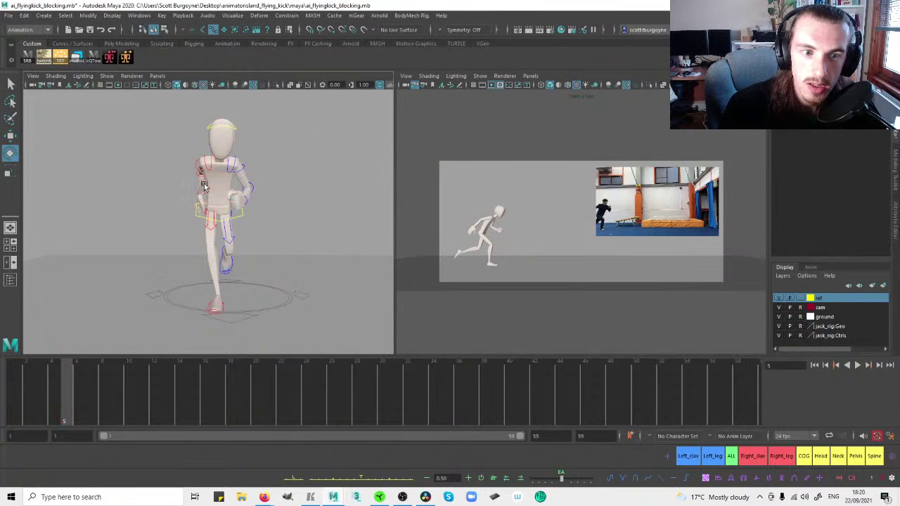
# Examine the hips from behind at frame 1 and the right foot's placement up close at frame 5.
pyautogui.keyDown('alt'); pyautogui.moveTo(183, 185); pyautogui.dragTo(295, 178); pyautogui.keyUp('alt')
pyautogui.click(215, 206)
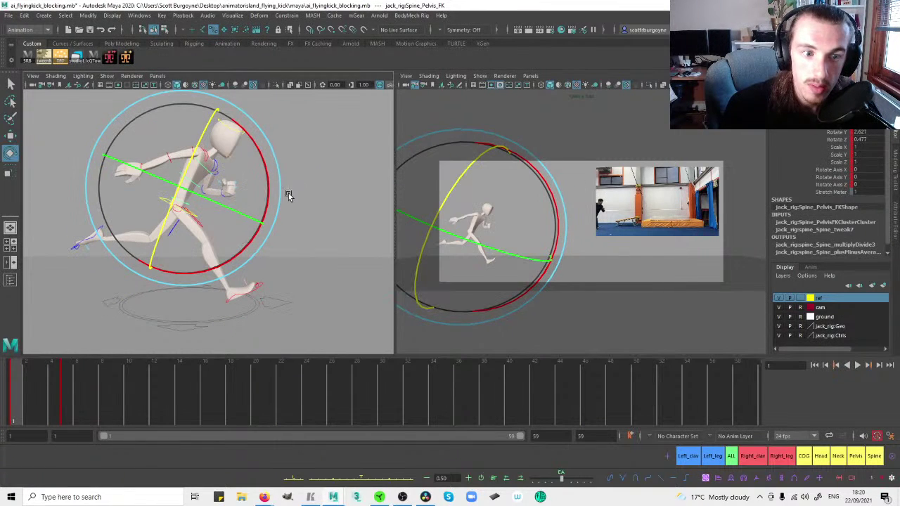
pyautogui.keyDown('alt'); pyautogui.moveTo(161, 201); pyautogui.dragTo(275, 157); pyautogui.keyUp('alt')
pyautogui.click(342, 146)
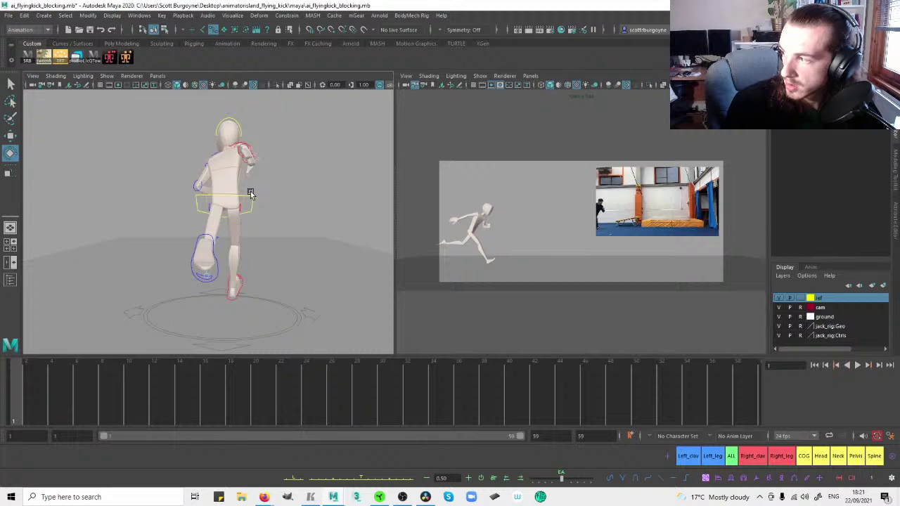
pyautogui.keyDown('alt'); pyautogui.moveTo(257, 195); pyautogui.dragTo(199, 196); pyautogui.keyUp('alt')
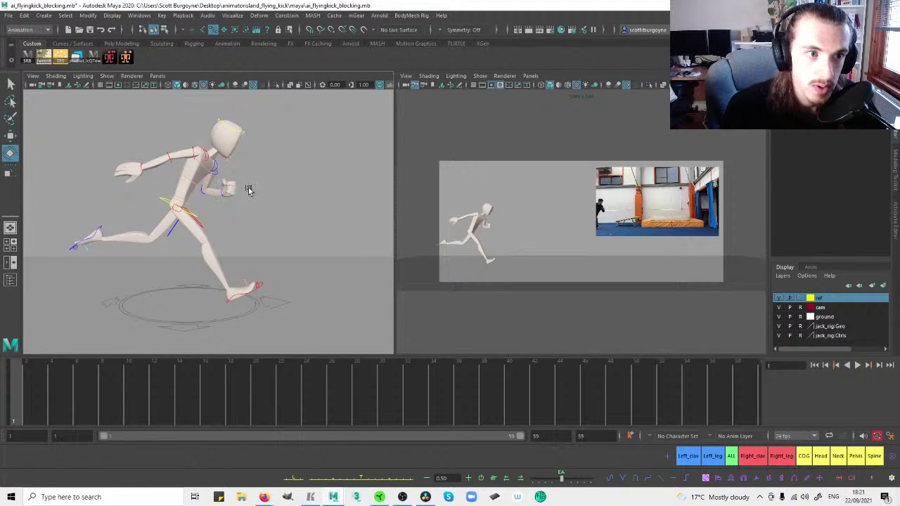
pyautogui.click(250, 285)
pyautogui.press('.')
pyautogui.click(304, 212)
pyautogui.keyDown('alt'); pyautogui.moveTo(271, 304); pyautogui.dragTo(242, 265, button='middle'); pyautogui.keyUp('alt')
pyautogui.keyDown('alt'); pyautogui.moveTo(209, 277); pyautogui.dragTo(267, 286, button='right'); pyautogui.keyUp('alt')
pyautogui.keyDown('alt'); pyautogui.moveTo(267, 286); pyautogui.dragTo(237, 285, button='middle'); pyautogui.keyUp('alt')
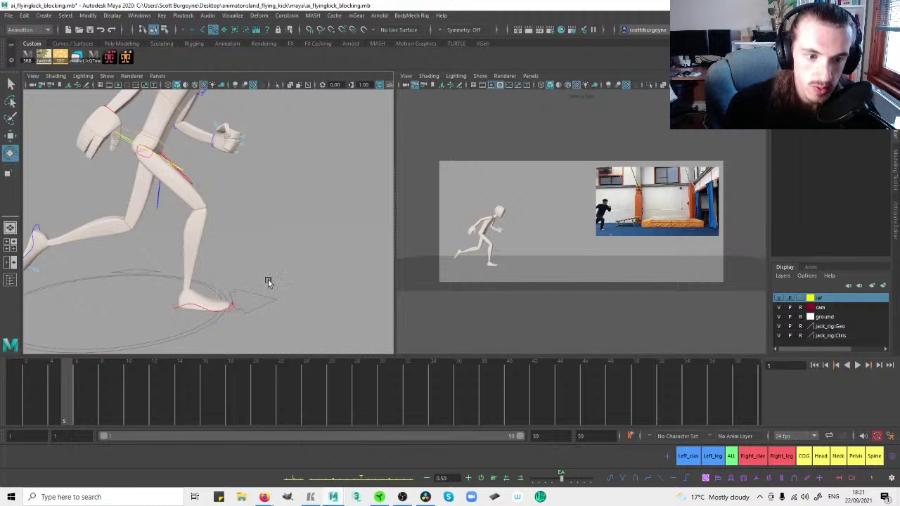
pyautogui.click(198, 308)
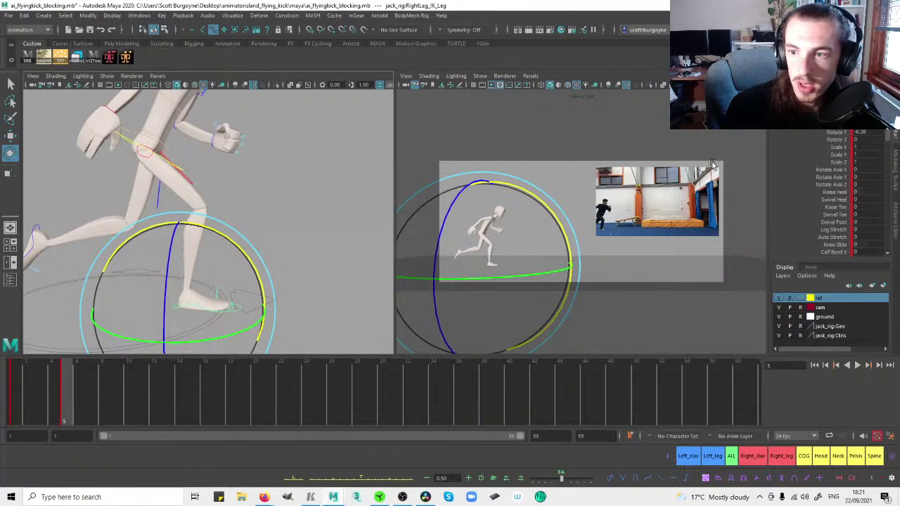
pyautogui.click(289, 161)
# Rotate the right shoulder control slightly around its Z axis at frame 1.
pyautogui.keyDown('alt'); pyautogui.moveTo(289, 162); pyautogui.dragTo(229, 176, button='right'); pyautogui.keyUp('alt')
pyautogui.keyDown('alt'); pyautogui.moveTo(231, 176); pyautogui.dragTo(240, 202, button='middle'); pyautogui.keyUp('alt')
pyautogui.keyDown('alt'); pyautogui.moveTo(285, 184); pyautogui.dragTo(200, 176); pyautogui.keyUp('alt')
pyautogui.click(227, 170)
pyautogui.press(',')
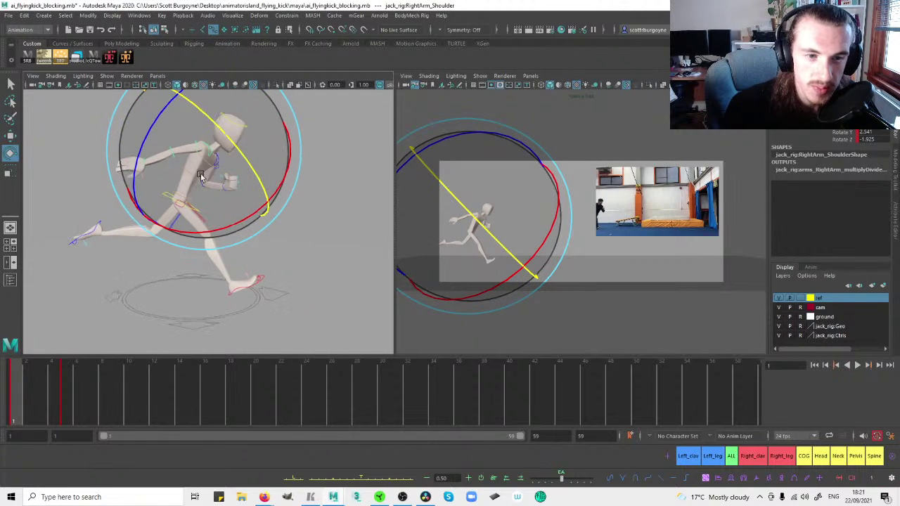
pyautogui.moveTo(136, 168); pyautogui.dragTo(138, 160)
pyautogui.click(329, 176)
# Examine the left shoulder control at frames 1 and 5 from the front and the side.
pyautogui.keyDown('alt'); pyautogui.moveTo(330, 177); pyautogui.dragTo(169, 168); pyautogui.keyUp('alt')
pyautogui.click(230, 161)
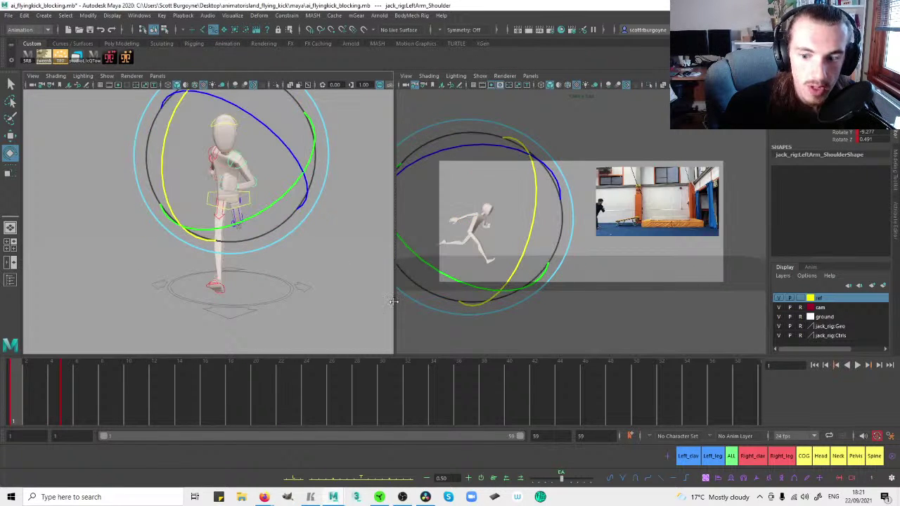
pyautogui.rightClick(562, 475)
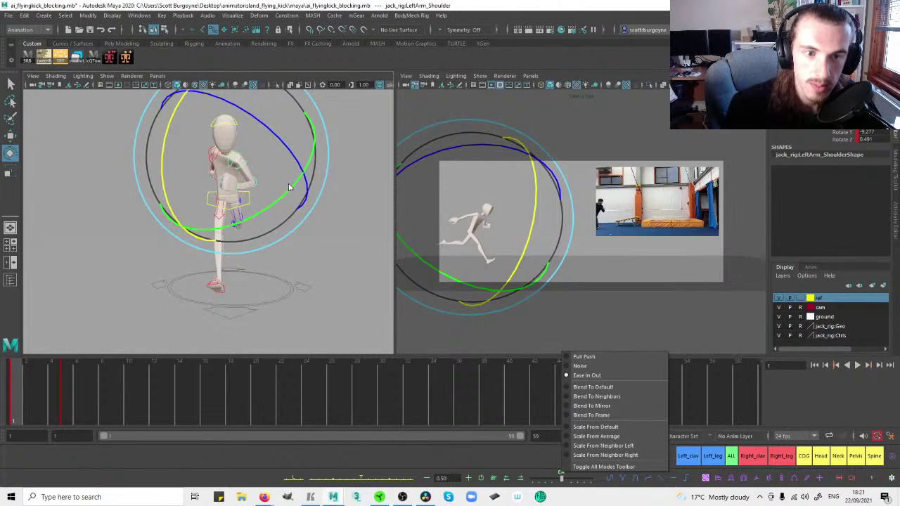
pyautogui.click(345, 198)
pyautogui.click(240, 154)
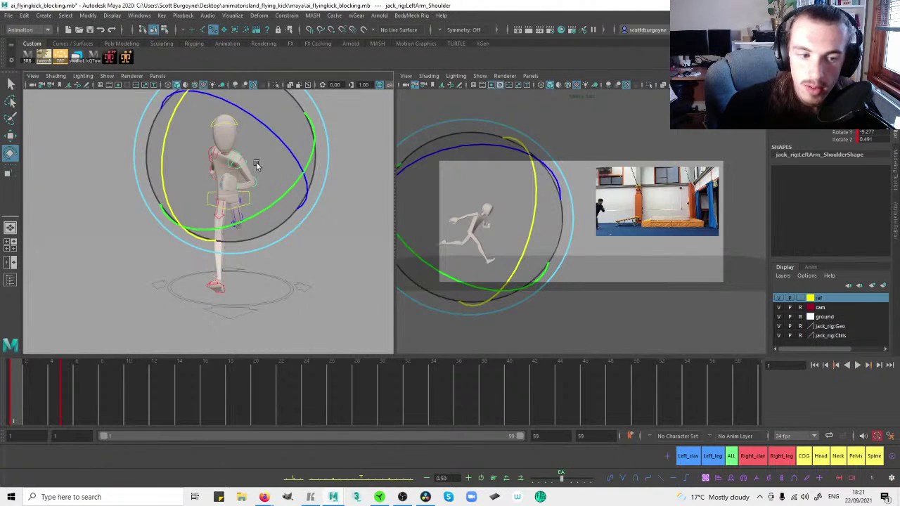
pyautogui.press('.')
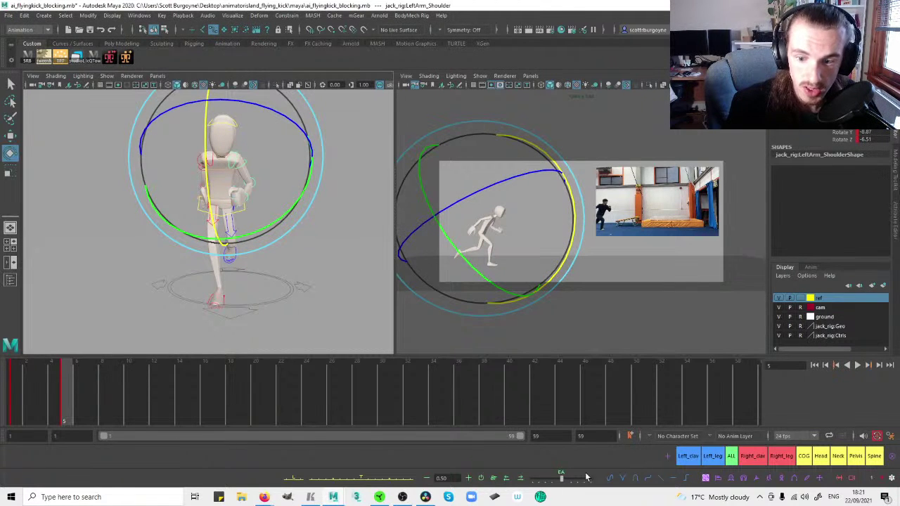
pyautogui.keyDown('alt'); pyautogui.moveTo(281, 164); pyautogui.dragTo(209, 171); pyautogui.keyUp('alt')
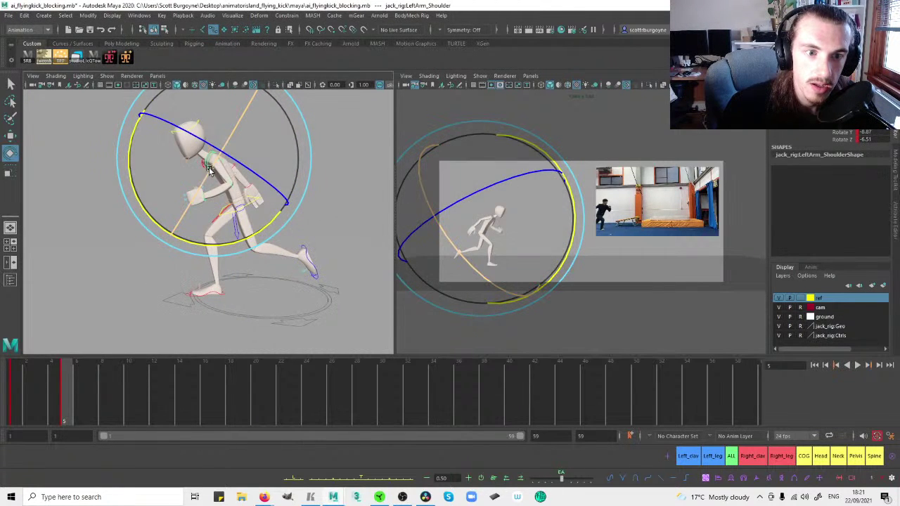
pyautogui.click(280, 161)
pyautogui.keyDown('alt'); pyautogui.moveTo(279, 161); pyautogui.dragTo(220, 163); pyautogui.keyUp('alt')
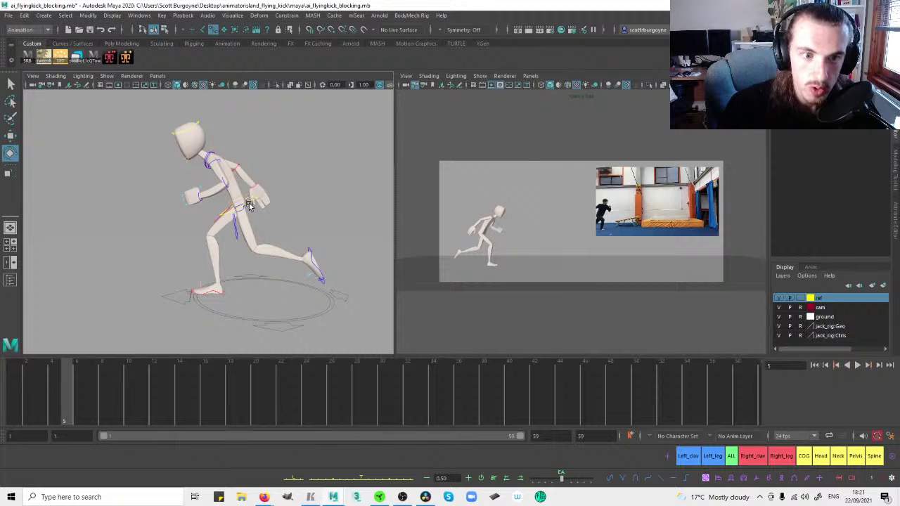
# Compare the upper body control's pose at frames 1 and 5, finishing in a flat side view.
pyautogui.click(249, 204)
pyautogui.press(',')
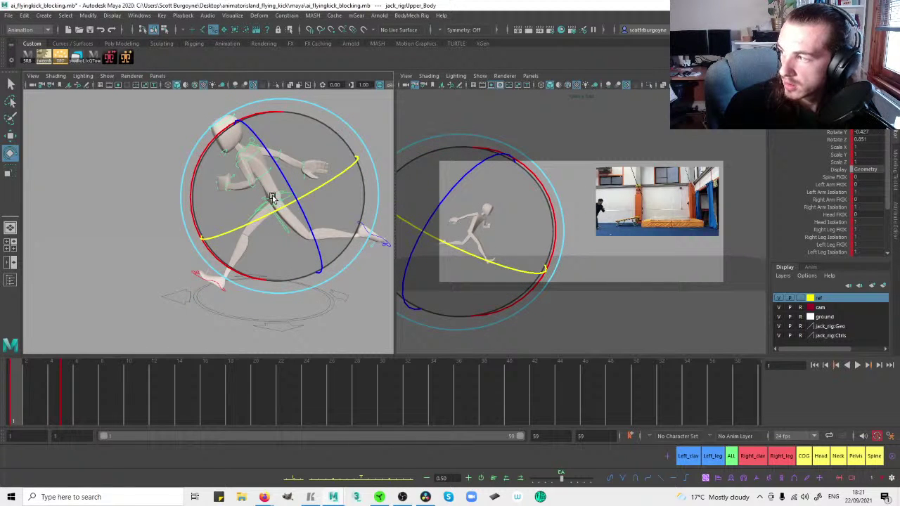
pyautogui.press('.')
pyautogui.press('space')
pyautogui.moveTo(270, 190); pyautogui.dragTo(282, 205)
pyautogui.press('space')
pyautogui.press('space')
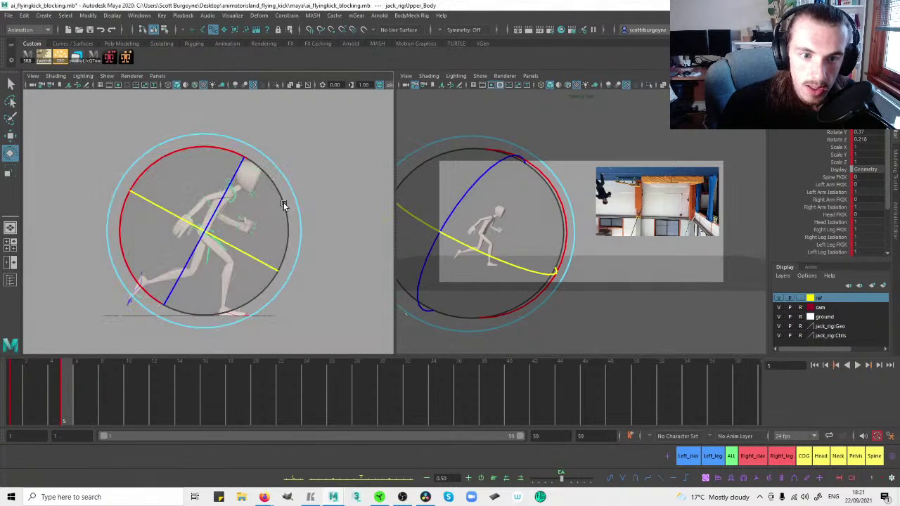
pyautogui.keyDown('alt'); pyautogui.moveTo(315, 188); pyautogui.dragTo(296, 190, button='right'); pyautogui.keyUp('alt')
pyautogui.keyDown('alt'); pyautogui.moveTo(295, 191); pyautogui.dragTo(252, 194, button='middle'); pyautogui.keyUp('alt')
pyautogui.keyDown('alt'); pyautogui.moveTo(251, 194); pyautogui.dragTo(266, 206, button='right'); pyautogui.keyUp('alt')
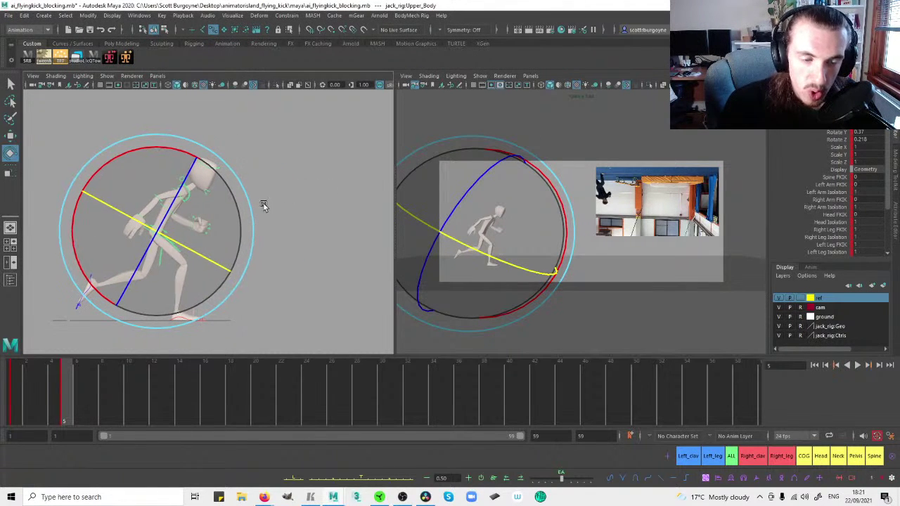
pyautogui.keyDown('alt'); pyautogui.moveTo(237, 204); pyautogui.dragTo(237, 197, button='middle'); pyautogui.keyUp('alt')
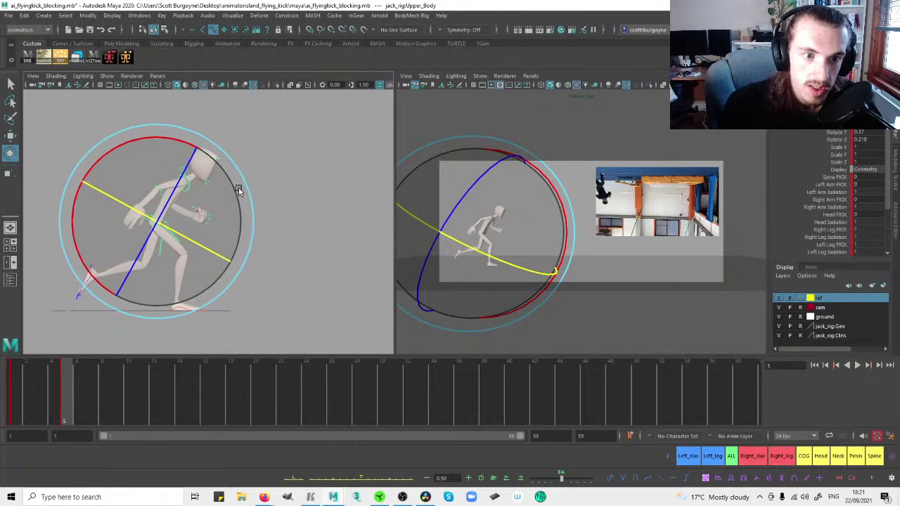
# Examine the upper body's balance over the planted foot at frame 5 from the side and return to perspective.
pyautogui.press('space')
pyautogui.moveTo(282, 162); pyautogui.dragTo(300, 127)
pyautogui.keyDown('alt'); pyautogui.moveTo(202, 188); pyautogui.dragTo(262, 199); pyautogui.keyUp('alt')
pyautogui.press('space')
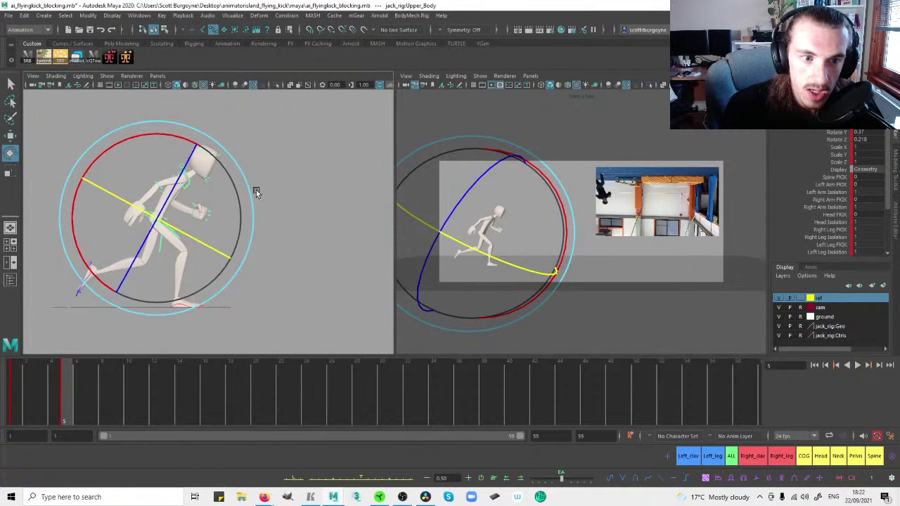
pyautogui.press('w')
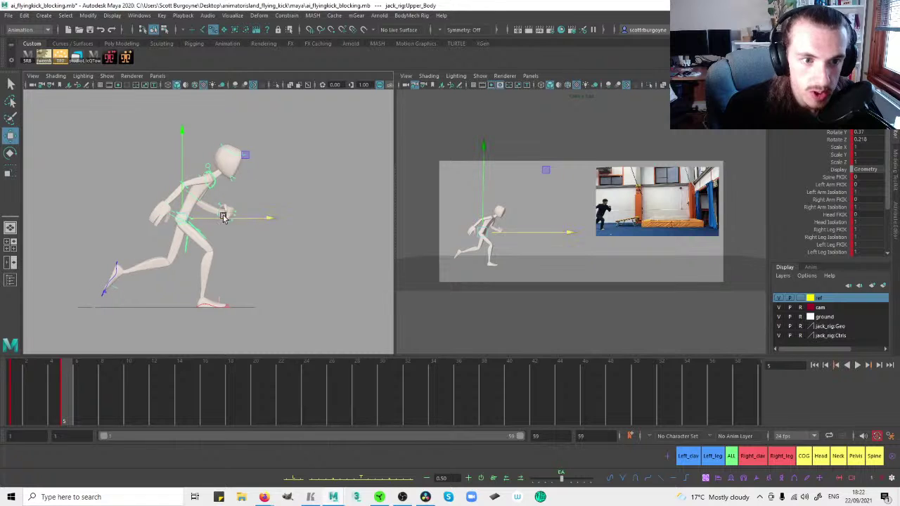
pyautogui.keyDown('alt'); pyautogui.moveTo(245, 205); pyautogui.dragTo(229, 221, button='middle'); pyautogui.keyUp('alt')
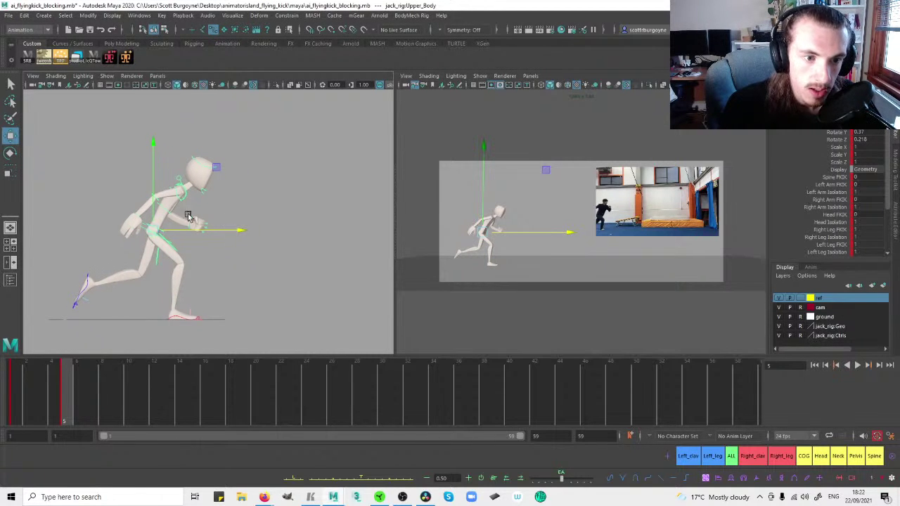
pyautogui.click(252, 184)
pyautogui.press('space')
pyautogui.moveTo(251, 193); pyautogui.dragTo(250, 177)
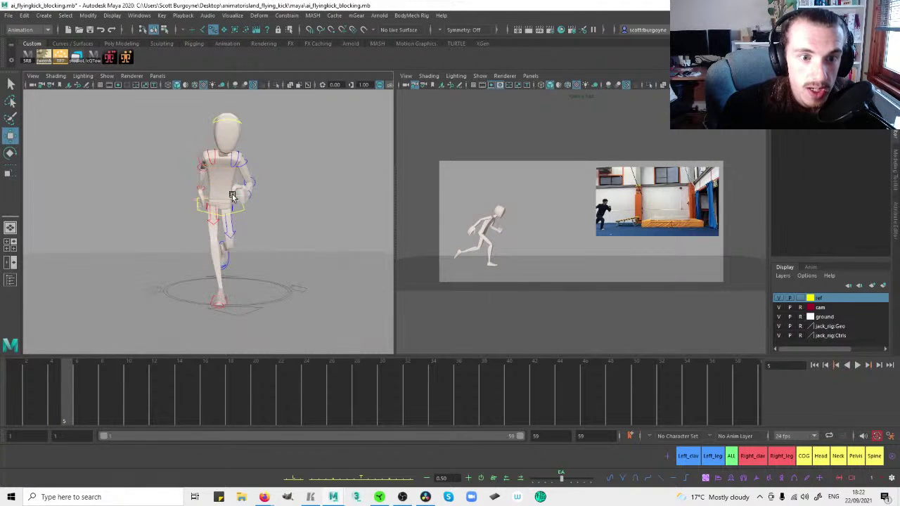
# Try to shift the upper body control sideways at frame 5 and check it in the shot camera and against frame 1.
pyautogui.click(200, 208)
pyautogui.keyDown('alt'); pyautogui.moveTo(228, 210); pyautogui.dragTo(235, 210); pyautogui.keyUp('alt')
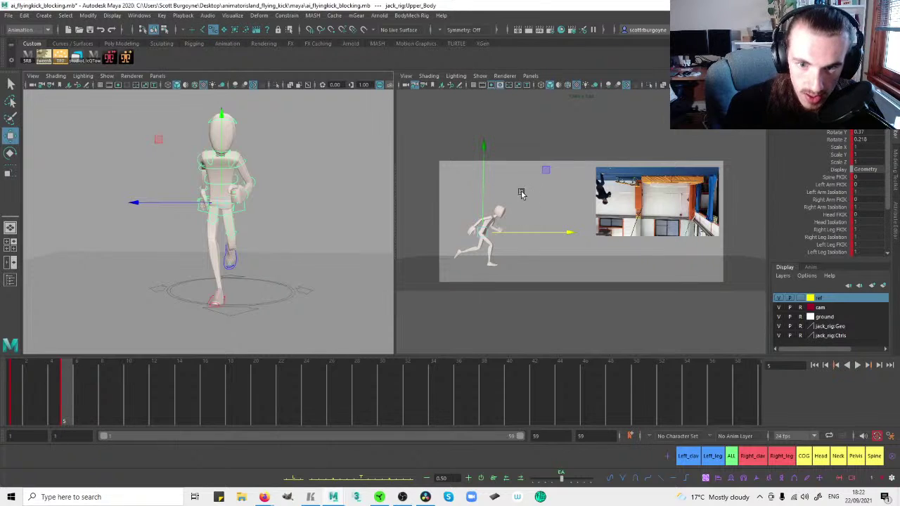
pyautogui.moveTo(167, 202)
pyautogui.mouseDown()
pyautogui.moveTo(203, 203)
pyautogui.moveTo(179, 202)
pyautogui.mouseUp()
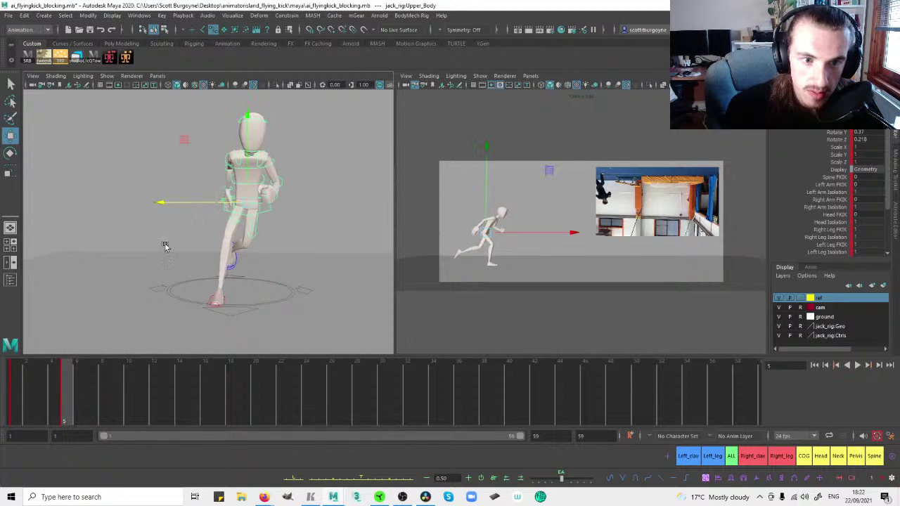
pyautogui.click(426, 207)
pyautogui.press('space')
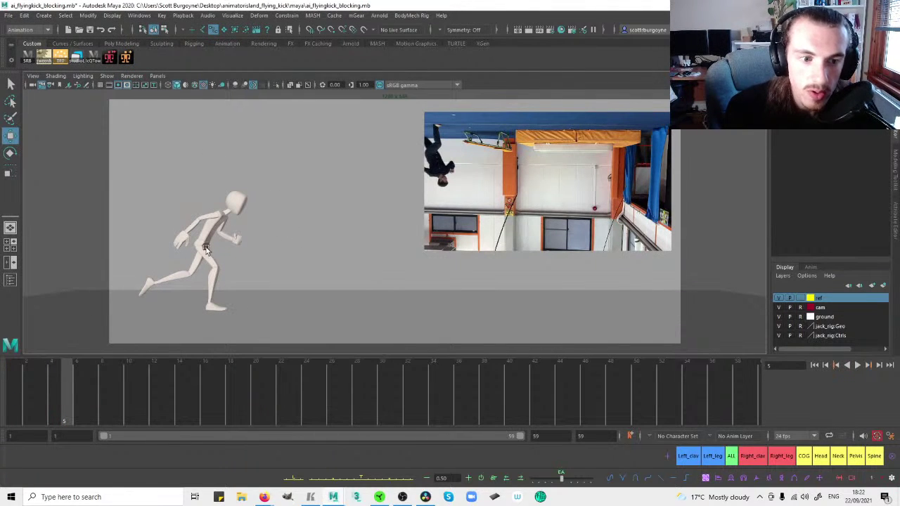
pyautogui.press('space')
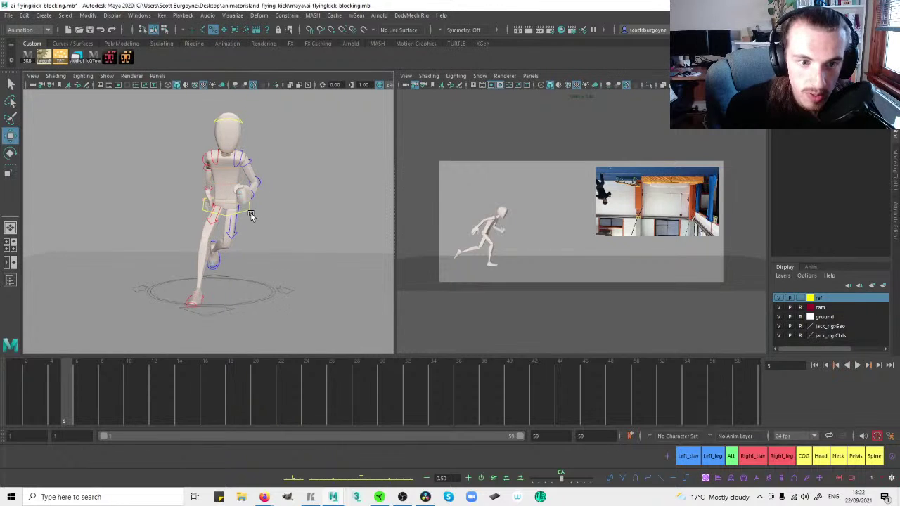
pyautogui.click(251, 206)
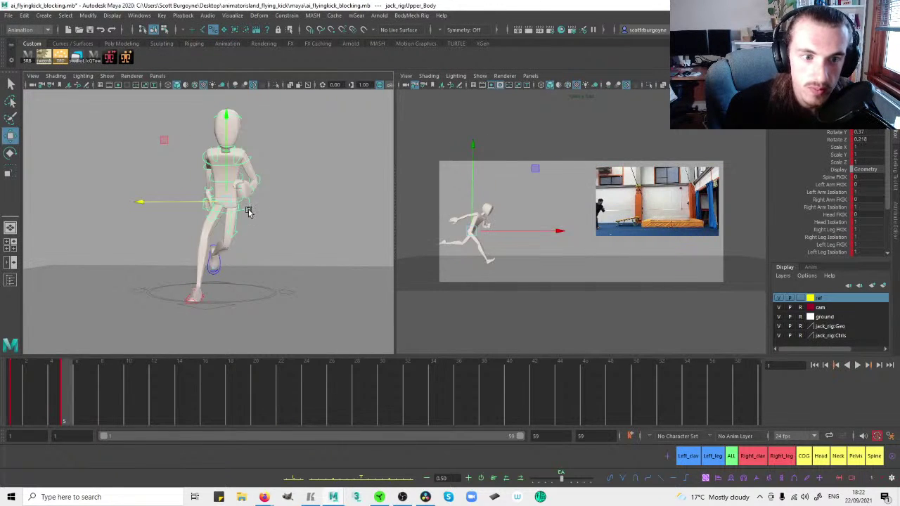
pyautogui.keyDown('alt'); pyautogui.moveTo(246, 211); pyautogui.dragTo(261, 212, button='middle'); pyautogui.keyUp('alt')
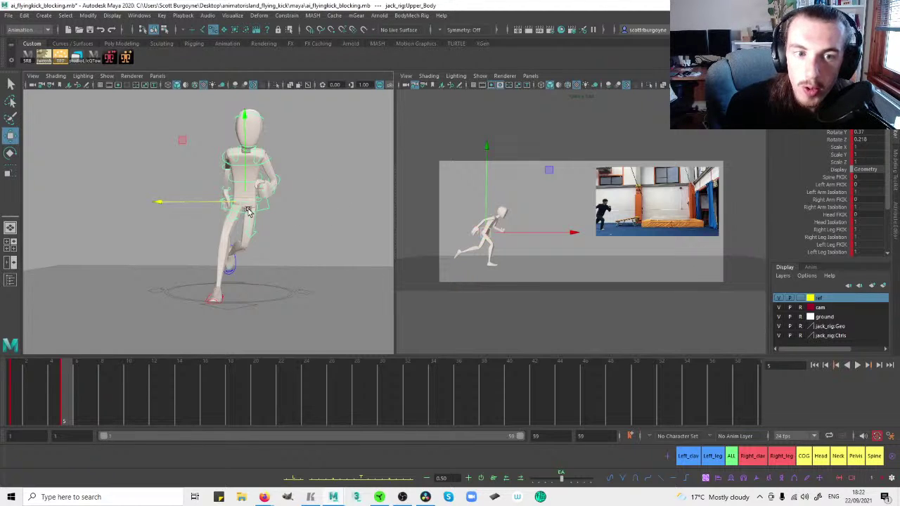
# Undo the sideways shift of the upper body control at frame 5.
pyautogui.hotkey('ctrl', 'z')
pyautogui.hotkey('ctrl', 'z')
pyautogui.hotkey('ctrl', 'z')
pyautogui.hotkey('ctrl', 'z')
pyautogui.hotkey('ctrl', 'z')
pyautogui.hotkey('ctrl', 'z')
pyautogui.hotkey('ctrl', 'z')
pyautogui.hotkey('ctrl', 'z')
pyautogui.hotkey('ctrl', 'z')
pyautogui.hotkey('ctrl', 'z')
pyautogui.hotkey('ctrl', 'z')
pyautogui.hotkey('ctrl', 'z')
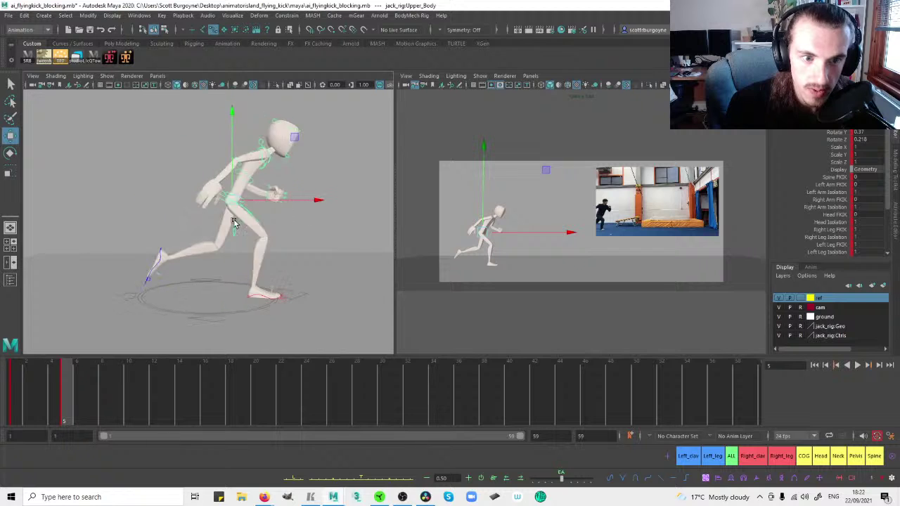
pyautogui.hotkey('ctrl', 'z')
pyautogui.hotkey('ctrl', 'z')
pyautogui.hotkey('ctrl', 'z')
pyautogui.hotkey('ctrl', 'z')
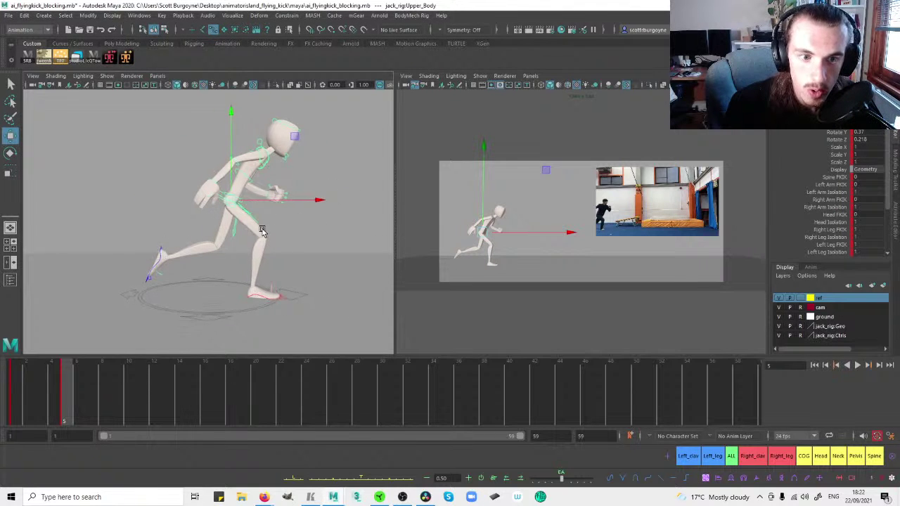
pyautogui.hotkey('ctrl', 'z')
# Examine the frame 5 pose from the side, the front and the shot camera, comparing it with frame 1 and the video reference.
pyautogui.press('space')
pyautogui.moveTo(245, 217); pyautogui.dragTo(231, 205)
pyautogui.keyDown('alt'); pyautogui.moveTo(167, 195); pyautogui.dragTo(191, 204); pyautogui.keyUp('alt')
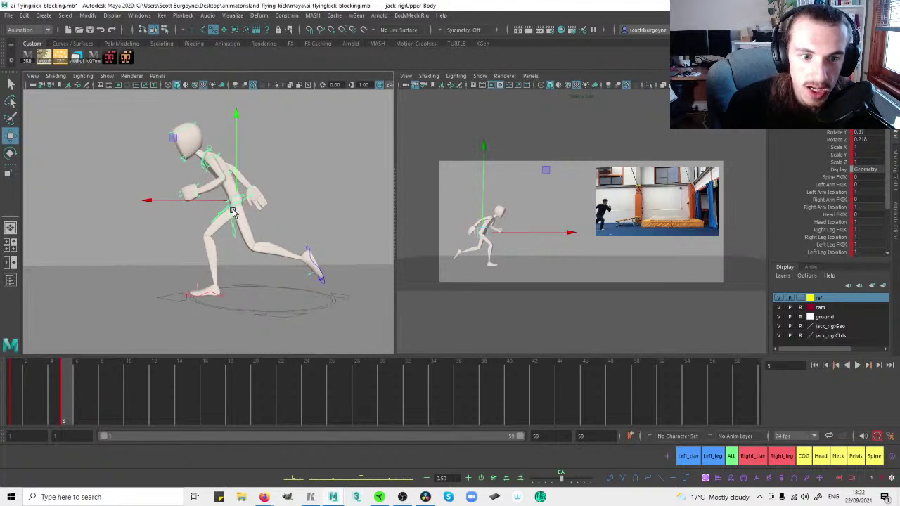
pyautogui.press(',')
pyautogui.press('.')
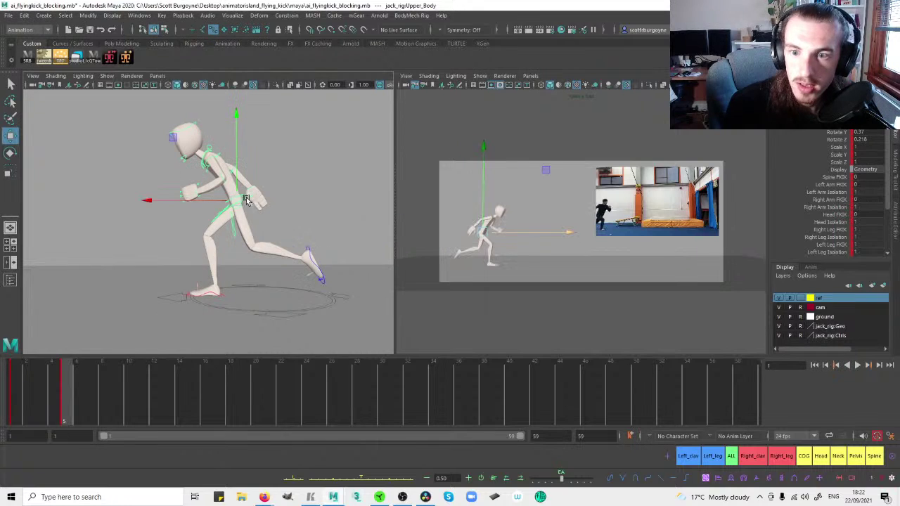
pyautogui.keyDown('alt'); pyautogui.moveTo(251, 204); pyautogui.dragTo(262, 201); pyautogui.keyUp('alt')
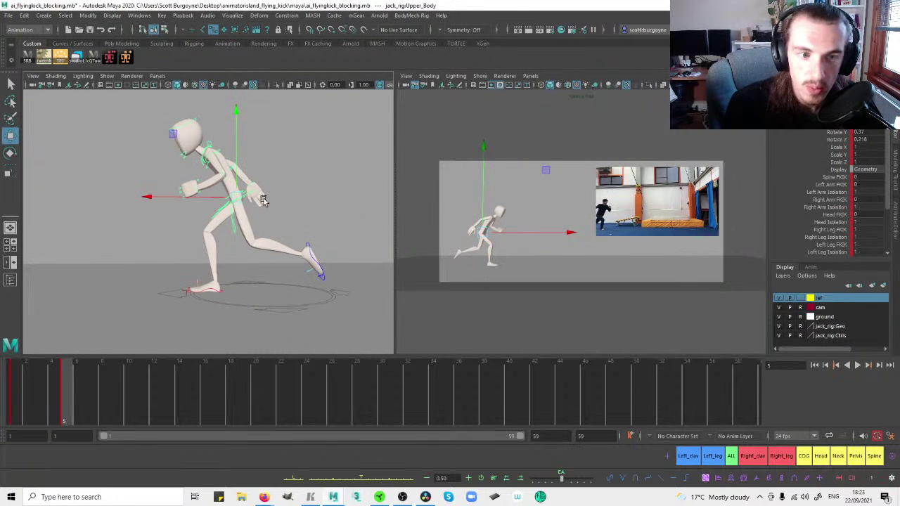
pyautogui.click(454, 188)
pyautogui.press('space')
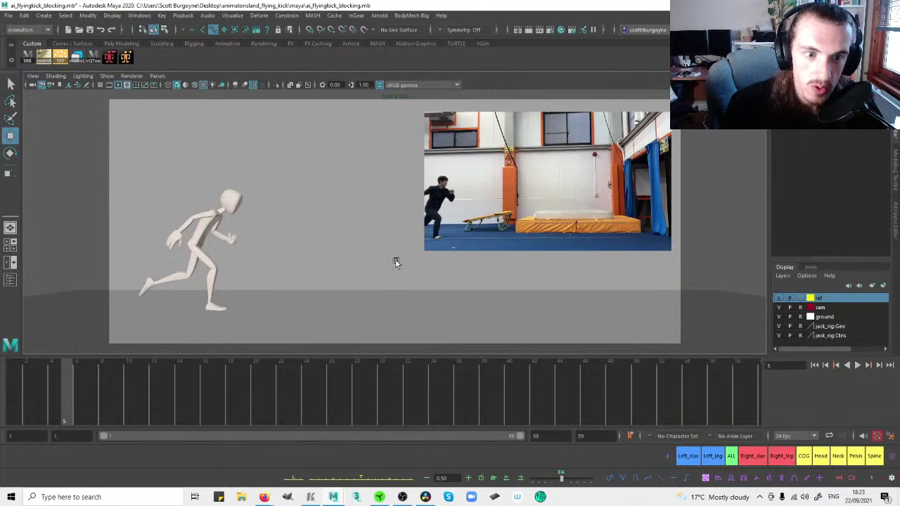
pyautogui.press('space')
pyautogui.click(250, 200)
pyautogui.keyDown('alt'); pyautogui.moveTo(249, 200); pyautogui.dragTo(280, 215); pyautogui.keyUp('alt')
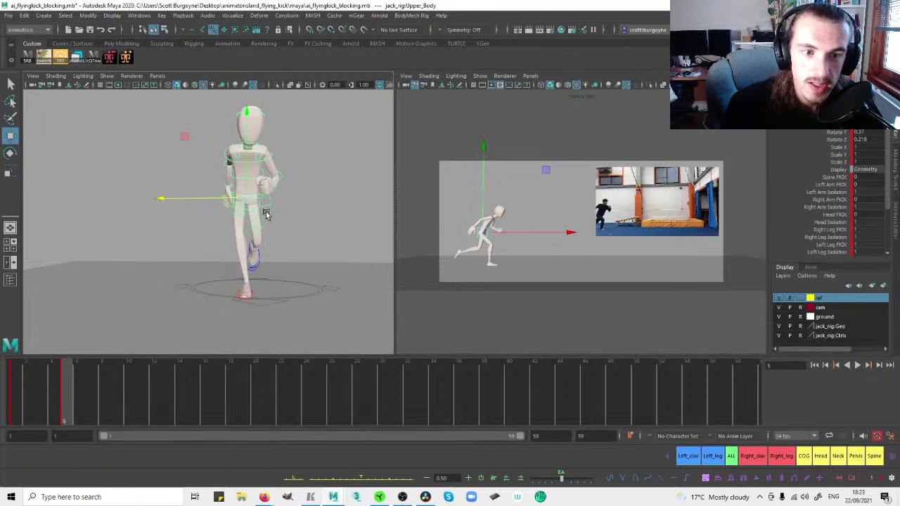
# Shift the left leg IK control slightly sideways at frame 5, viewed from the front, after comparing its placement with frame 1.
pyautogui.keyDown('alt'); pyautogui.moveTo(223, 209); pyautogui.dragTo(272, 220); pyautogui.keyUp('alt')
pyautogui.click(171, 242)
pyautogui.press(',')
pyautogui.press('.')
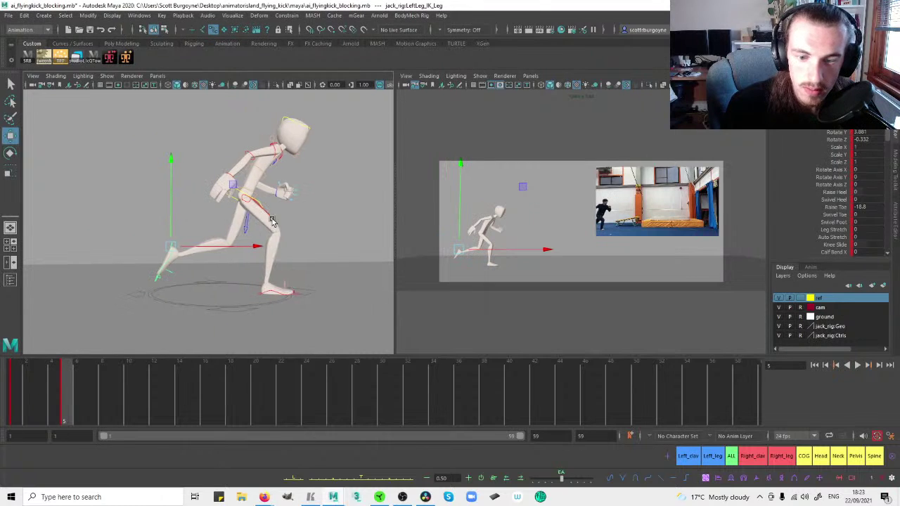
pyautogui.click(225, 246)
pyautogui.moveTo(171, 228)
pyautogui.mouseDown()
pyautogui.moveTo(237, 232)
pyautogui.moveTo(161, 228)
pyautogui.mouseUp()
pyautogui.click(267, 223)
# Rotate the left leg pole vector control slightly at frame 5, to about 20.35 in Y and -6.192 in Z.
pyautogui.click(209, 224)
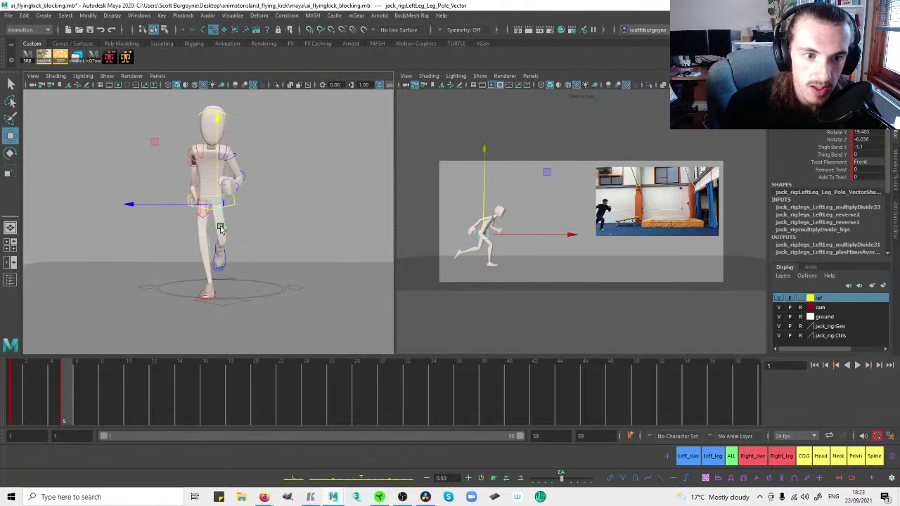
pyautogui.press('e')
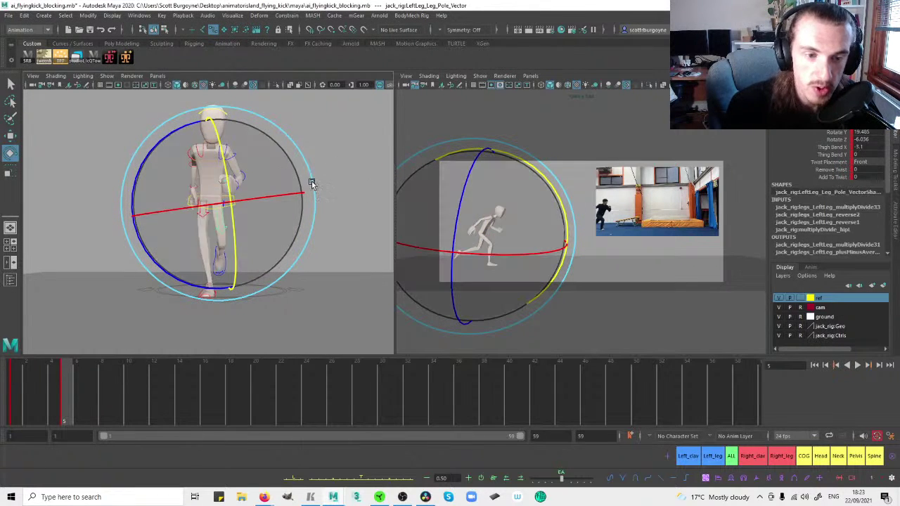
pyautogui.moveTo(230, 220); pyautogui.dragTo(236, 218)
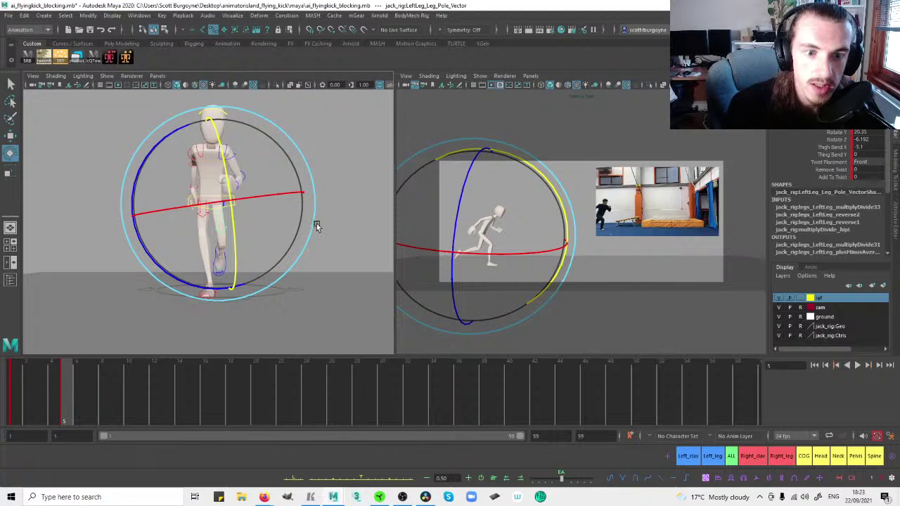
pyautogui.click(250, 211)
# Rotate the right leg pole vector control slightly at frame 5 to adjust the knee direction from the front.
pyautogui.click(204, 218)
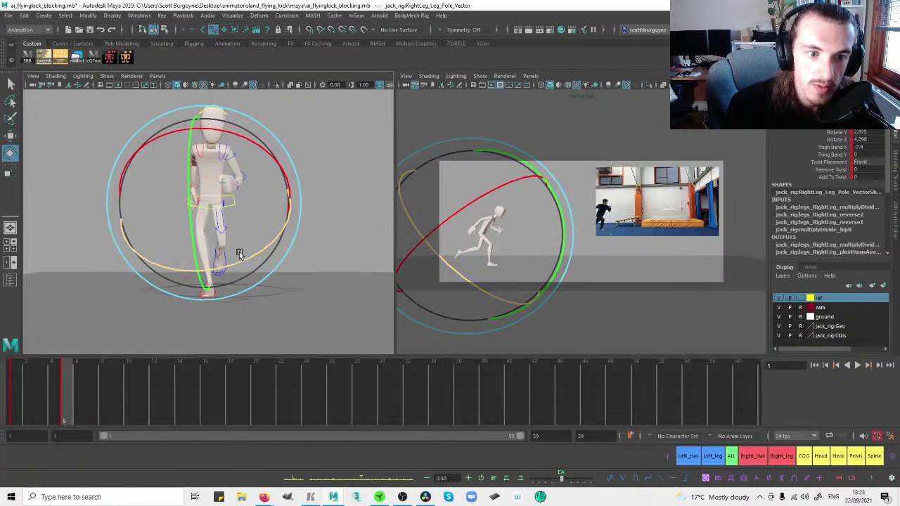
pyautogui.moveTo(241, 259); pyautogui.dragTo(247, 257)
pyautogui.moveTo(196, 242); pyautogui.dragTo(197, 236)
pyautogui.moveTo(257, 248); pyautogui.dragTo(274, 238)
pyautogui.click(301, 233)
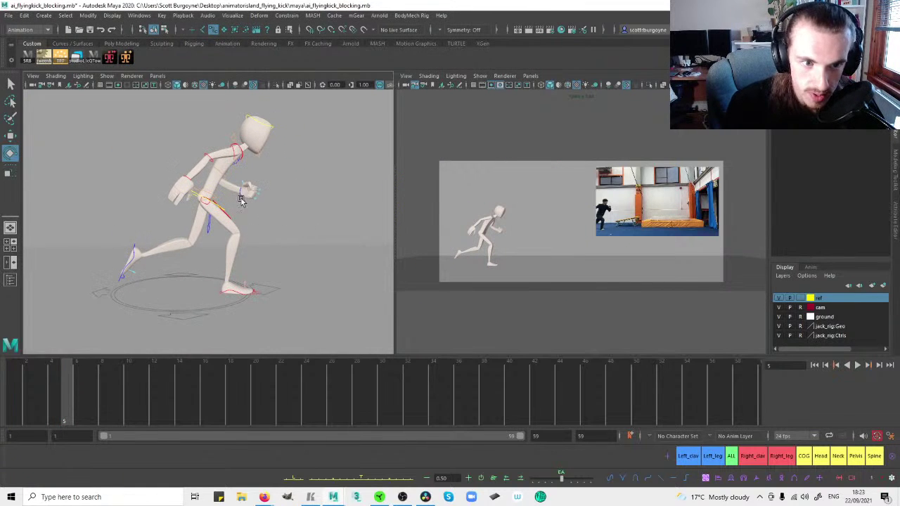
# Rotate the right lower arm control slightly at frame 5, after comparing the right arm with its frame 1 pose.
pyautogui.click(191, 179)
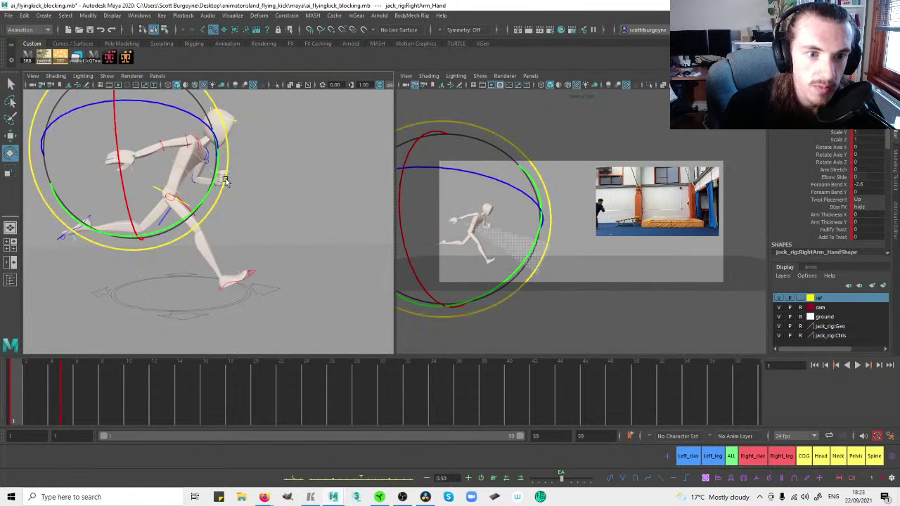
pyautogui.click(232, 158)
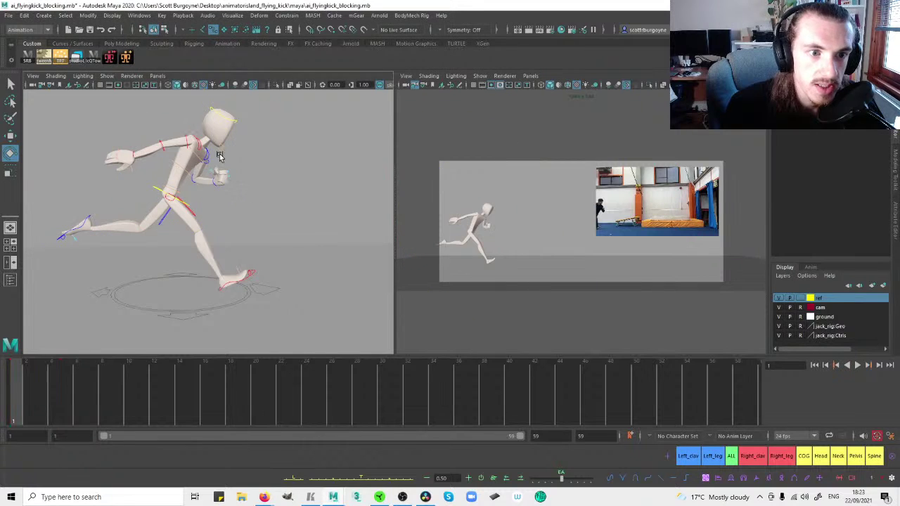
pyautogui.click(167, 151)
pyautogui.click(276, 171)
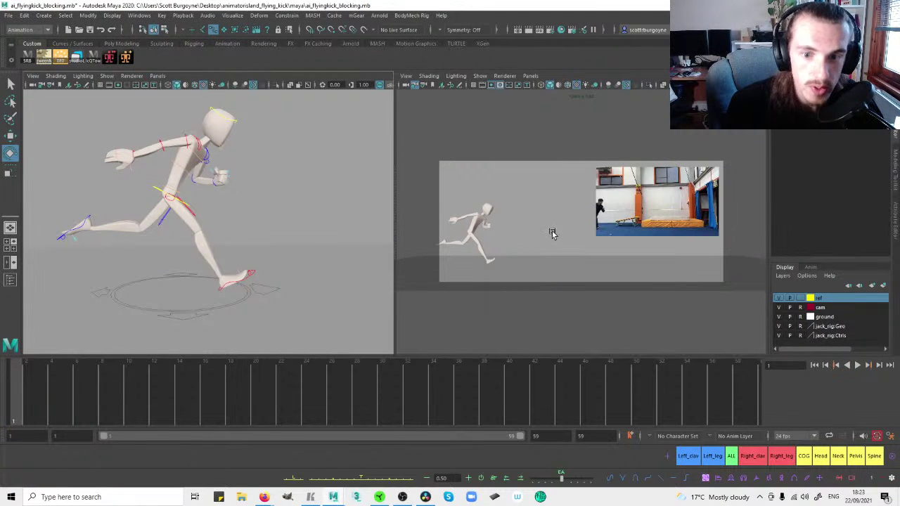
pyautogui.click(161, 146)
pyautogui.press('.')
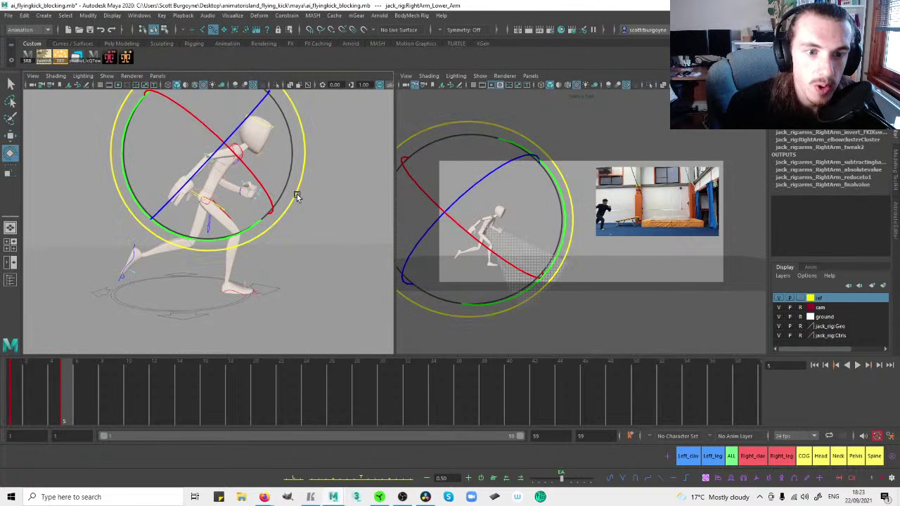
pyautogui.click(287, 171)
pyautogui.moveTo(297, 197); pyautogui.dragTo(202, 196)
# Examine the right upper arm and right hand rotations, comparing the poses at frames 1 and 5.
pyautogui.click(233, 152)
pyautogui.click(328, 210)
pyautogui.click(288, 209)
pyautogui.click(344, 201)
pyautogui.click(188, 184)
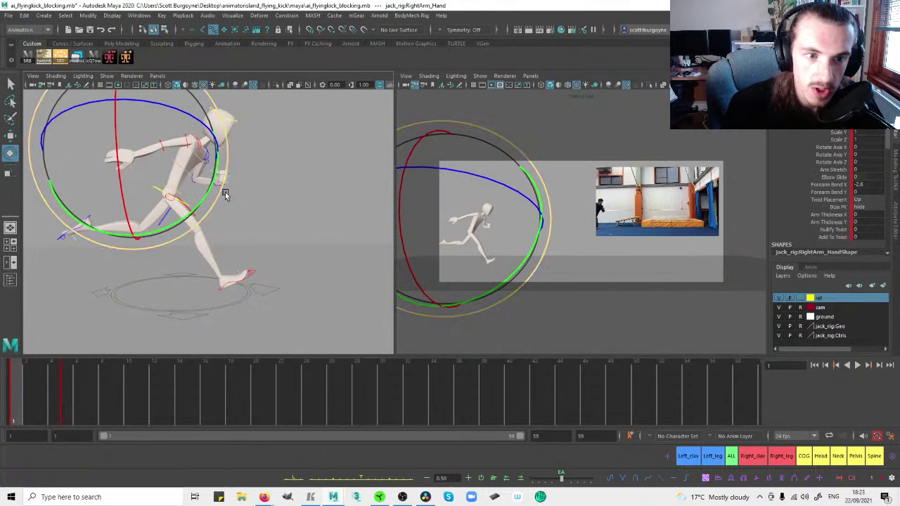
pyautogui.press('.')
pyautogui.click(325, 203)
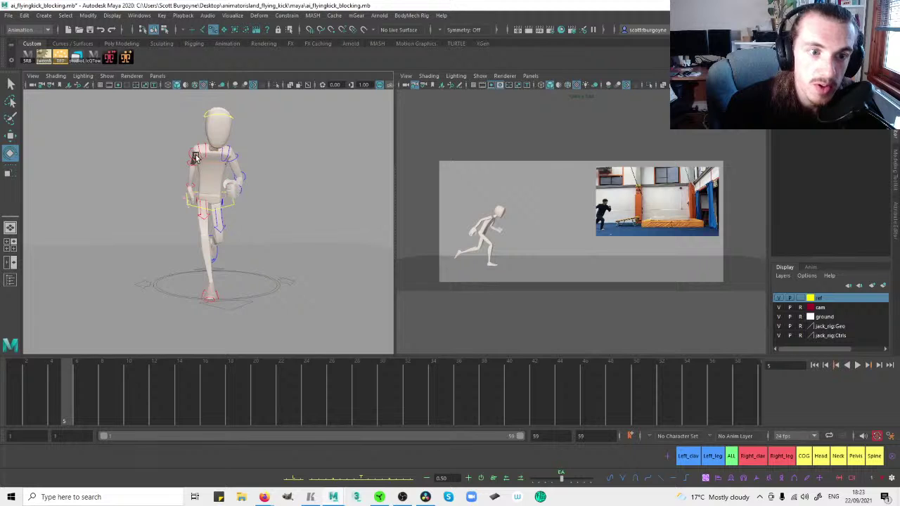
# Rotate the right hand control slightly at frame 5, viewed from behind, and compare it with frame 1.
pyautogui.click(194, 159)
pyautogui.keyDown('alt'); pyautogui.moveTo(133, 165); pyautogui.dragTo(296, 169); pyautogui.keyUp('alt')
pyautogui.click(292, 168)
pyautogui.keyDown('alt'); pyautogui.moveTo(204, 153); pyautogui.dragTo(211, 154); pyautogui.keyUp('alt')
pyautogui.click(161, 180)
pyautogui.click(223, 165)
pyautogui.click(331, 213)
pyautogui.click(250, 181)
pyautogui.moveTo(314, 227); pyautogui.dragTo(312, 222)
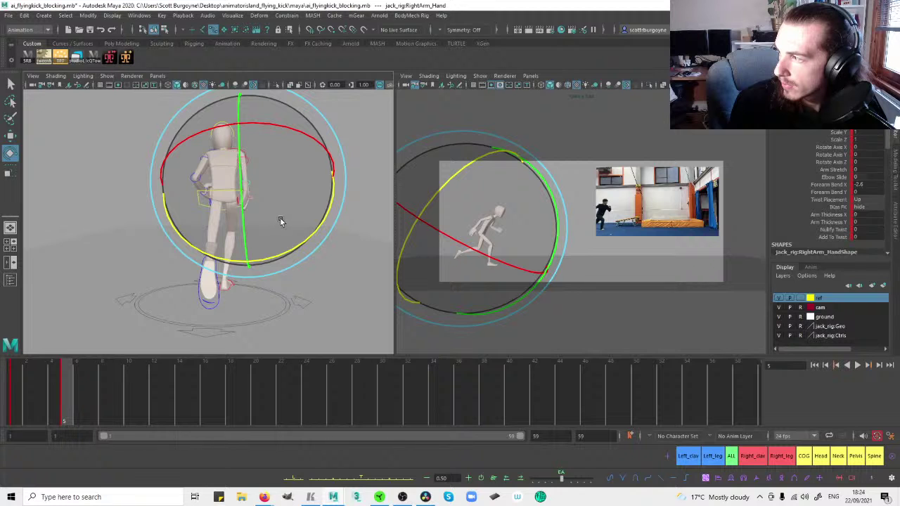
pyautogui.keyDown('alt'); pyautogui.moveTo(261, 191); pyautogui.dragTo(294, 192); pyautogui.keyUp('alt')
pyautogui.press(',')
pyautogui.press('.')
pyautogui.click(318, 191)
# Compare the upper body control's placement between frames 1 and 5 from the side and in the shot camera.
pyautogui.keyDown('alt'); pyautogui.moveTo(240, 203); pyautogui.dragTo(161, 200); pyautogui.keyUp('alt')
pyautogui.click(227, 207)
pyautogui.keyDown('alt'); pyautogui.moveTo(254, 204); pyautogui.dragTo(398, 204); pyautogui.keyUp('alt')
pyautogui.press('w')
pyautogui.press(',')
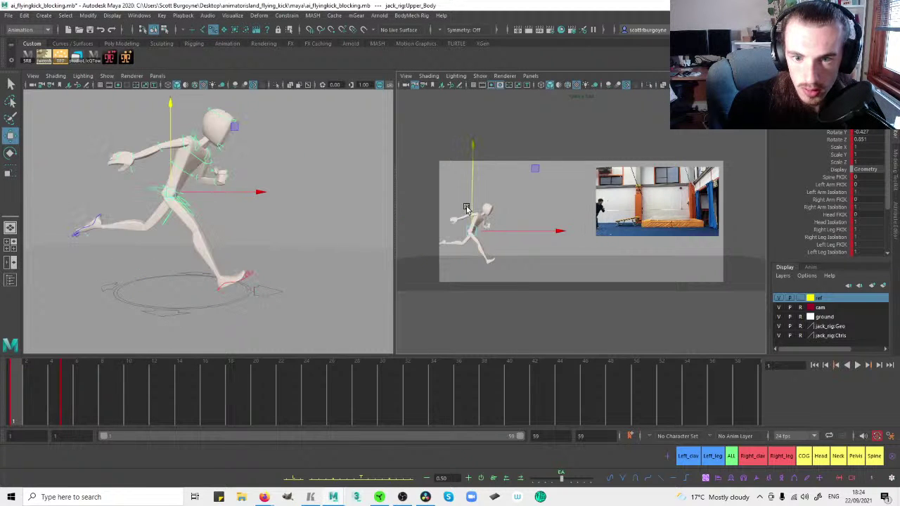
pyautogui.press('.')
pyautogui.press(',')
pyautogui.press('.')
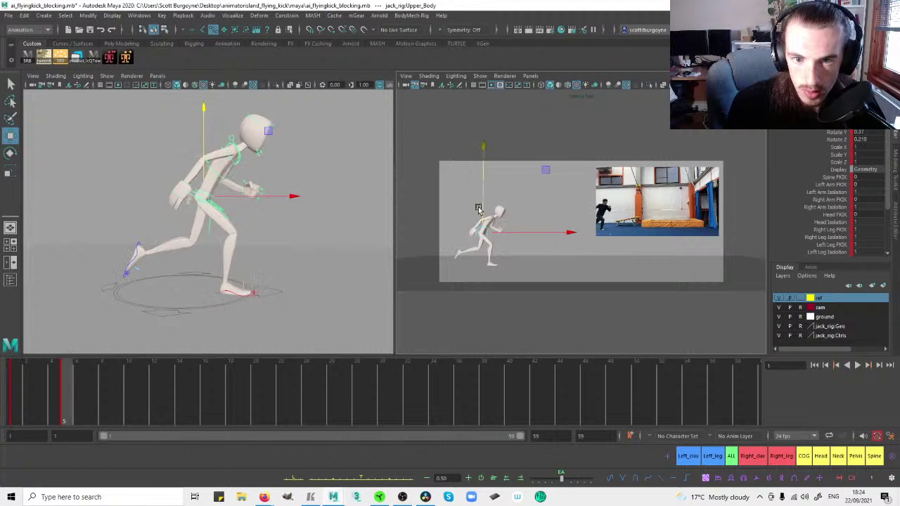
pyautogui.click(154, 181)
# Rotate the right upper arm control slightly at frame 5, after comparing it with frame 1.
pyautogui.click(228, 153)
pyautogui.press(',')
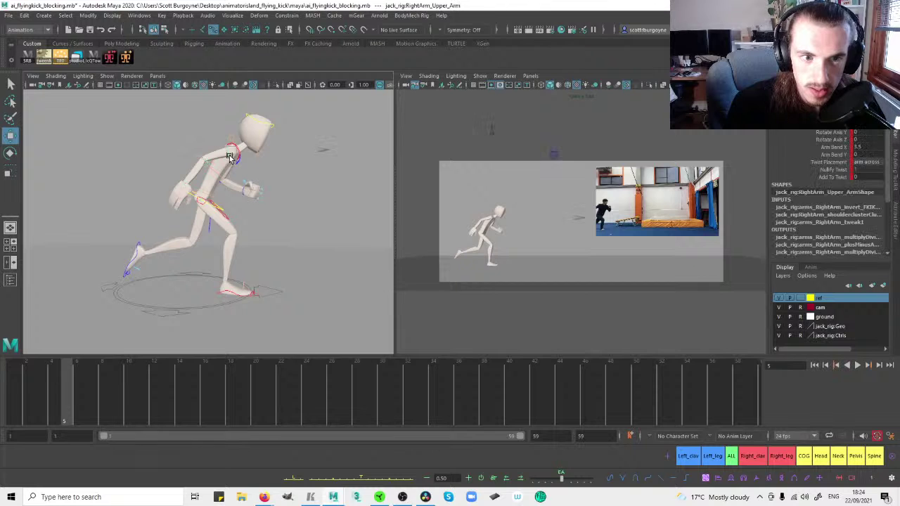
pyautogui.press('.')
pyautogui.press('e')
pyautogui.moveTo(319, 195); pyautogui.dragTo(345, 201)
pyautogui.click(213, 179)
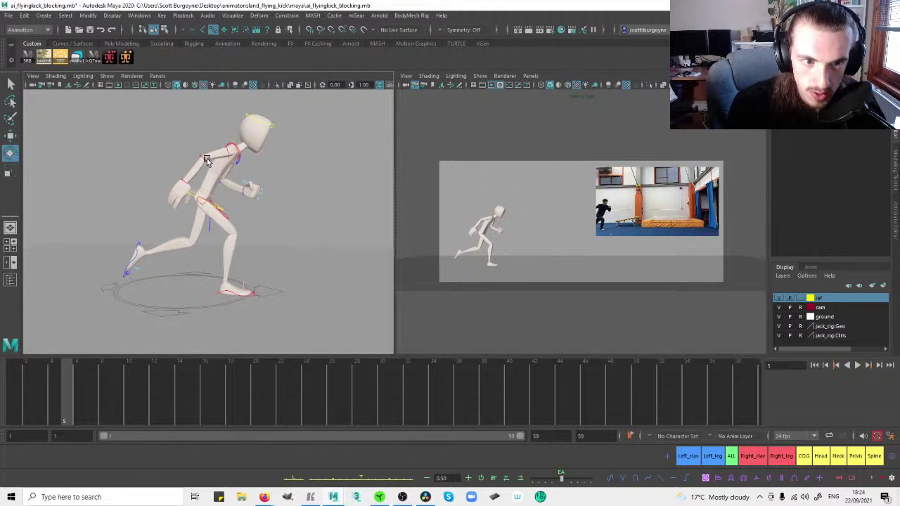
# Compare the right lower arm's bend between frames 1 and 5 from the side.
pyautogui.click(207, 161)
pyautogui.press(',')
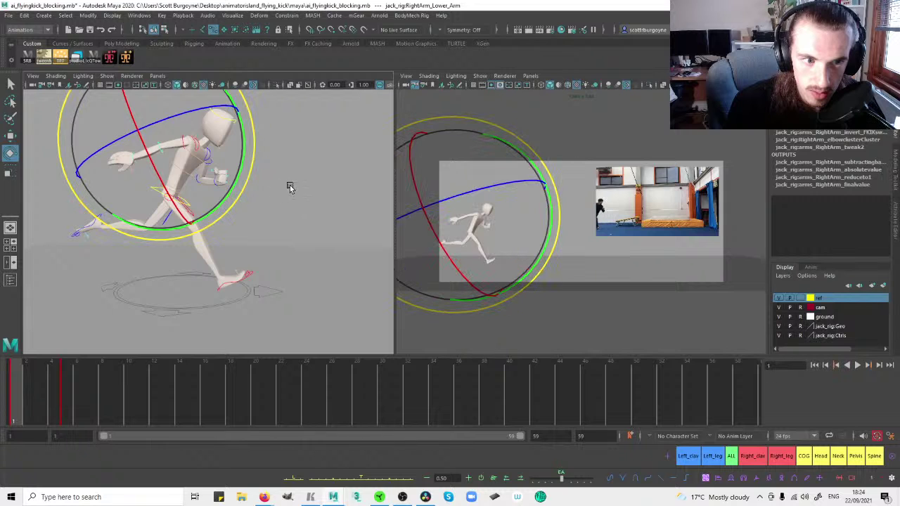
pyautogui.press('.')
pyautogui.press(',')
pyautogui.press('.')
pyautogui.click(170, 192)
# Rotate the control at the waist slightly at frame 5, viewed from behind, and check the pose from the side.
pyautogui.keyDown('alt'); pyautogui.moveTo(171, 191); pyautogui.dragTo(282, 172); pyautogui.keyUp('alt')
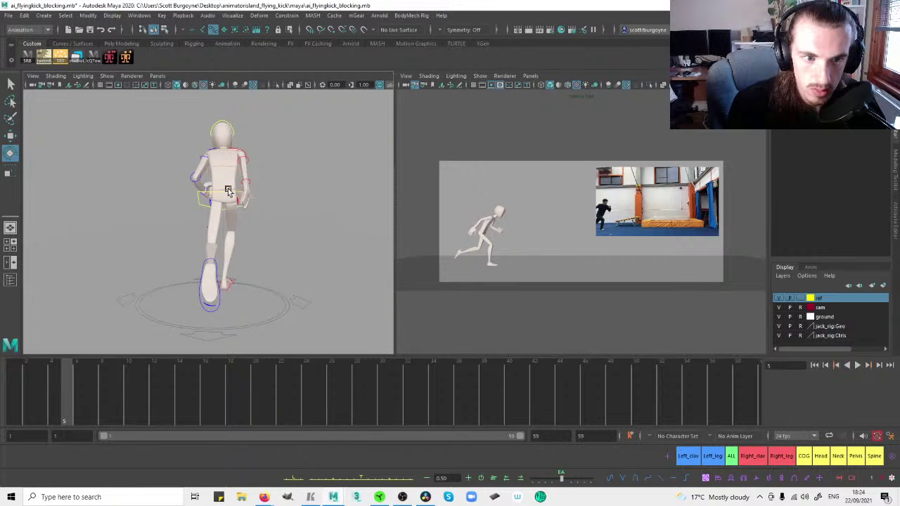
pyautogui.click(228, 190)
pyautogui.moveTo(309, 220); pyautogui.dragTo(268, 174)
pyautogui.click(331, 176)
pyautogui.keyDown('alt'); pyautogui.moveTo(330, 177); pyautogui.dragTo(126, 184); pyautogui.keyUp('alt')
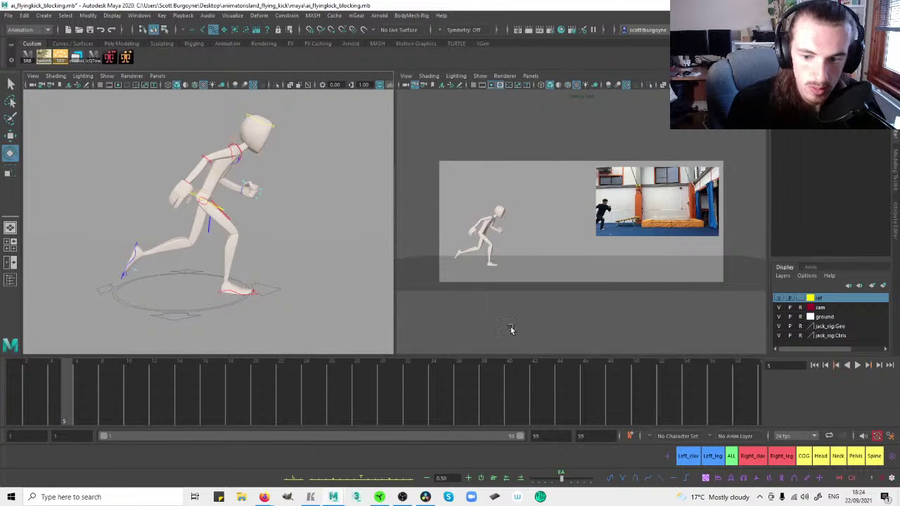
# Select all rig controls at frame 5, and inspect the attributes of the video reference image plane.
pyautogui.click(730, 456)
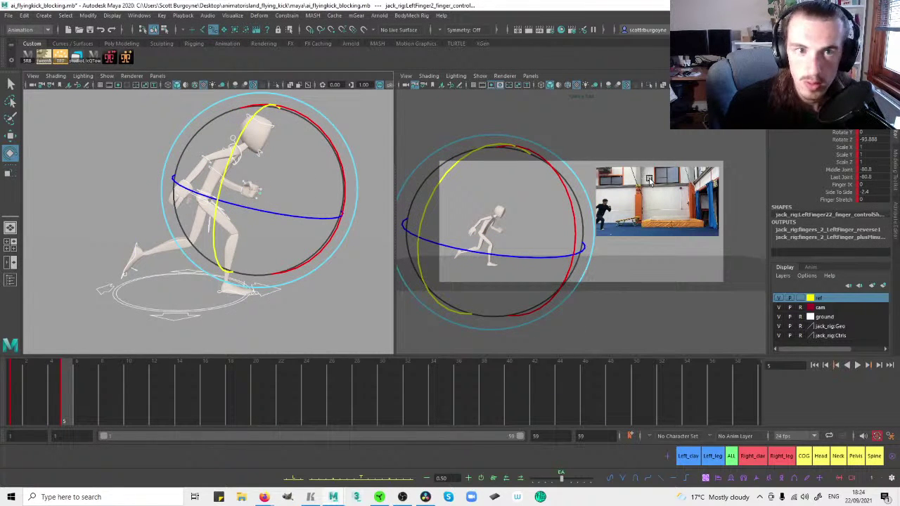
pyautogui.click(631, 178)
pyautogui.moveTo(625, 176); pyautogui.dragTo(651, 184, button='right')
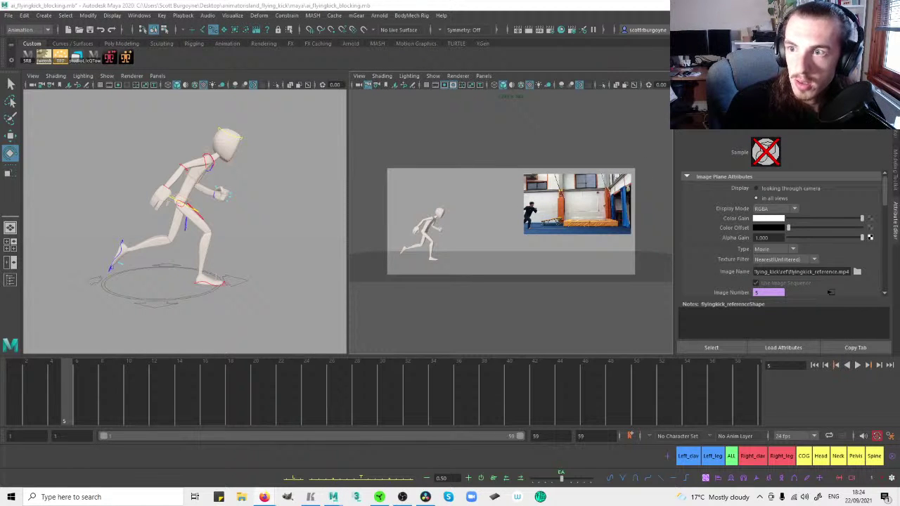
pyautogui.hotkey('ctrl', 'a')
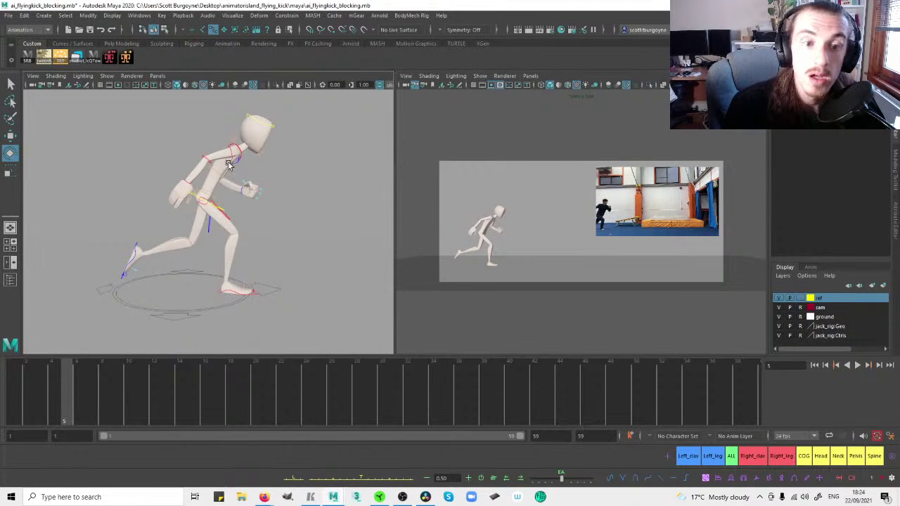
# Make the rig geometry selectable and assign a new Lambert material named ninja_shader to the head.
pyautogui.keyDown('alt'); pyautogui.moveTo(268, 176); pyautogui.dragTo(256, 182, button='right'); pyautogui.keyUp('alt')
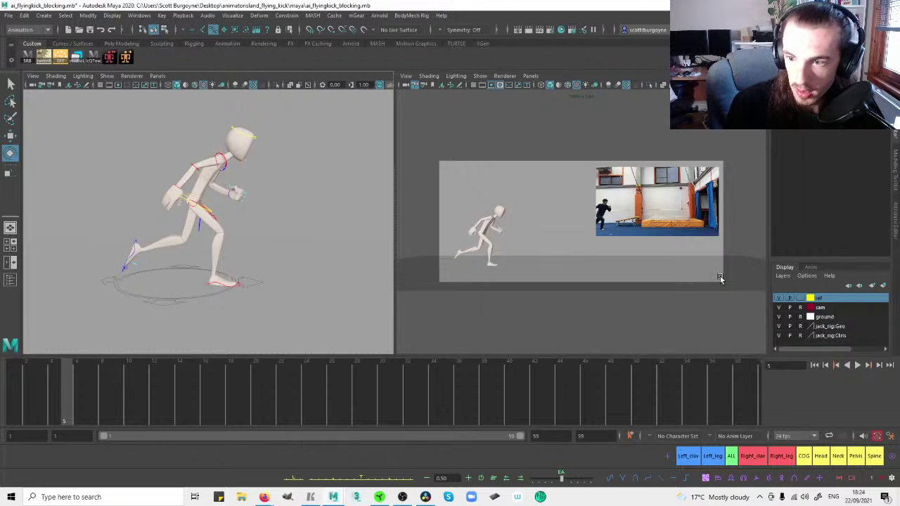
pyautogui.keyDown('alt'); pyautogui.moveTo(173, 168); pyautogui.dragTo(153, 163); pyautogui.keyUp('alt')
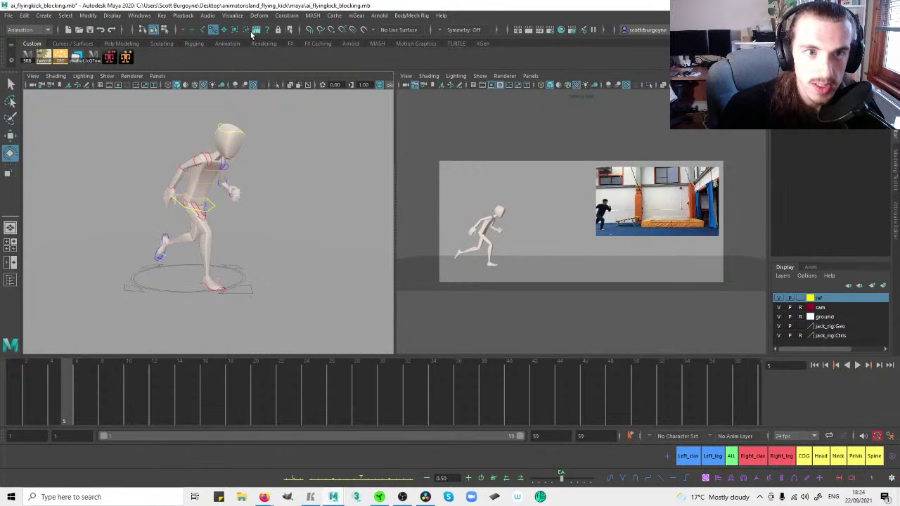
pyautogui.keyDown('alt'); pyautogui.moveTo(275, 128); pyautogui.dragTo(224, 147); pyautogui.keyUp('alt')
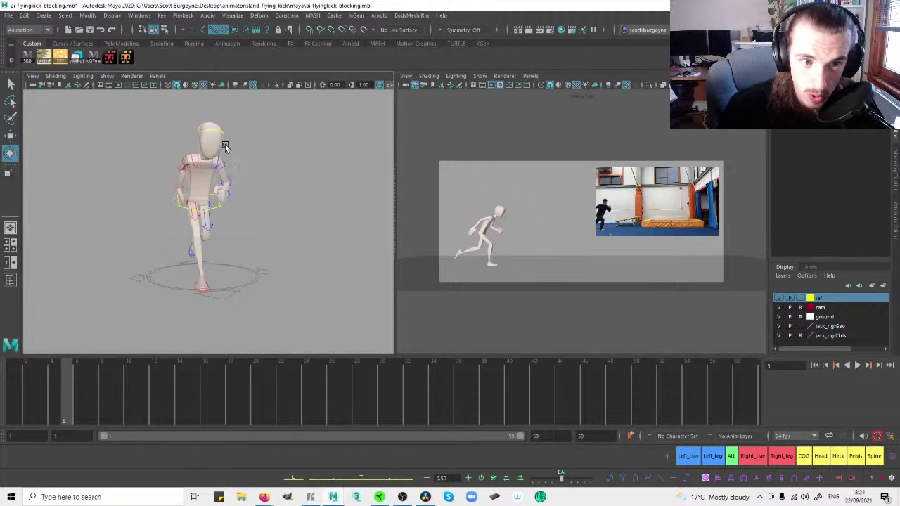
pyautogui.click(224, 145)
pyautogui.moveTo(213, 145); pyautogui.dragTo(285, 412, button='right')
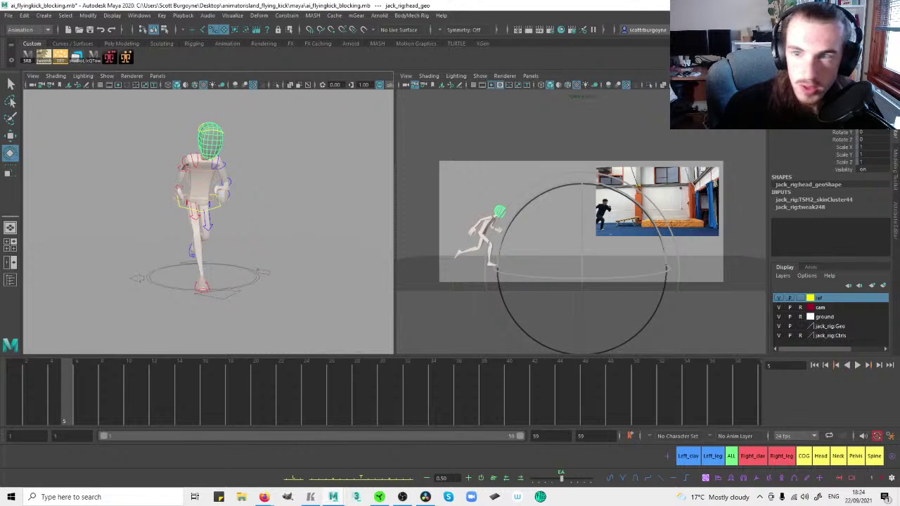
pyautogui.click(302, 128)
pyautogui.click(210, 141)
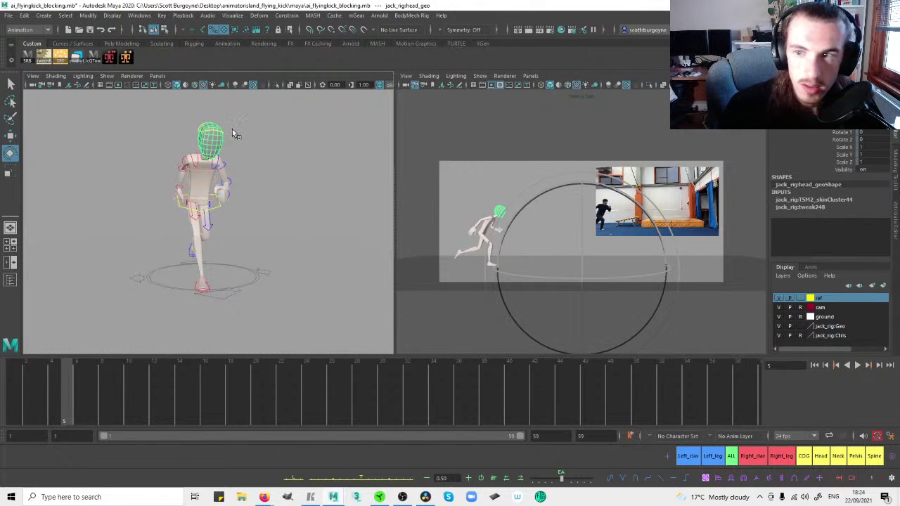
pyautogui.moveTo(223, 150); pyautogui.dragTo(276, 347, button='right')
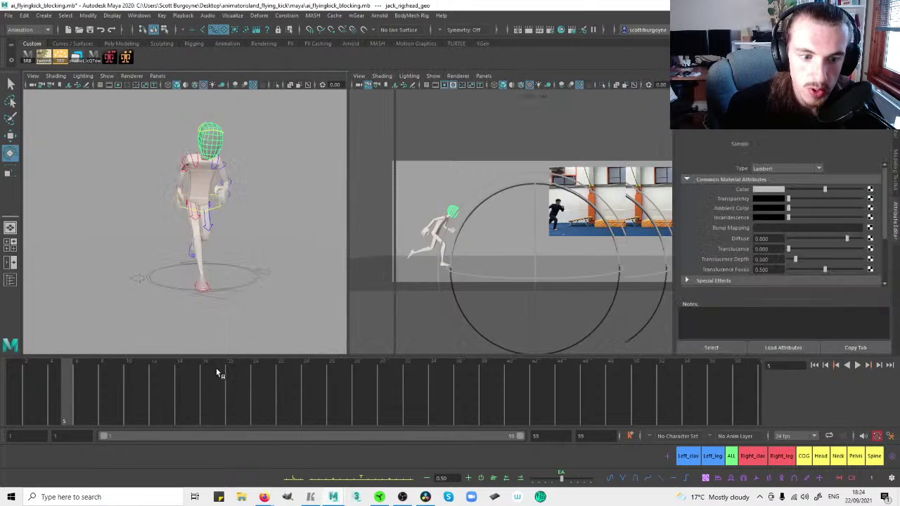
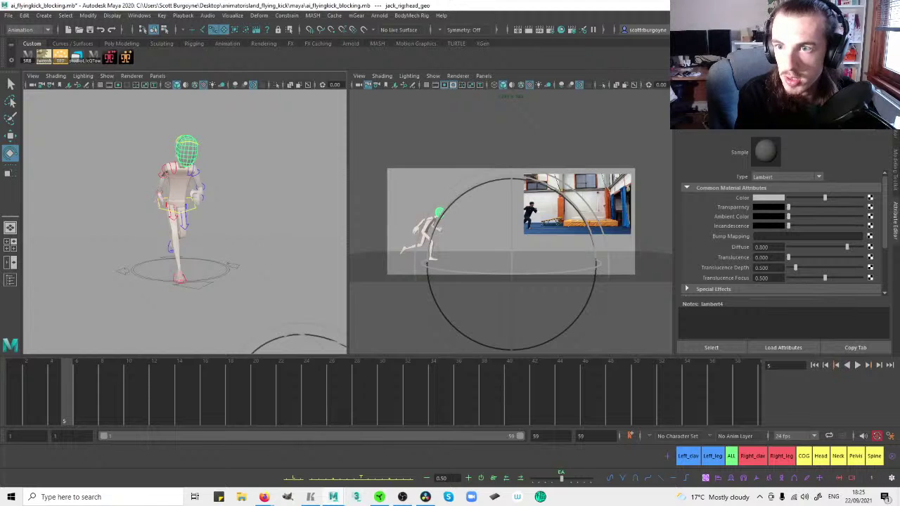
pyautogui.write('r')
# Map the ninja_shader color to a file texture that uses costume_ninja_black.jpg.
pyautogui.click(871, 200)
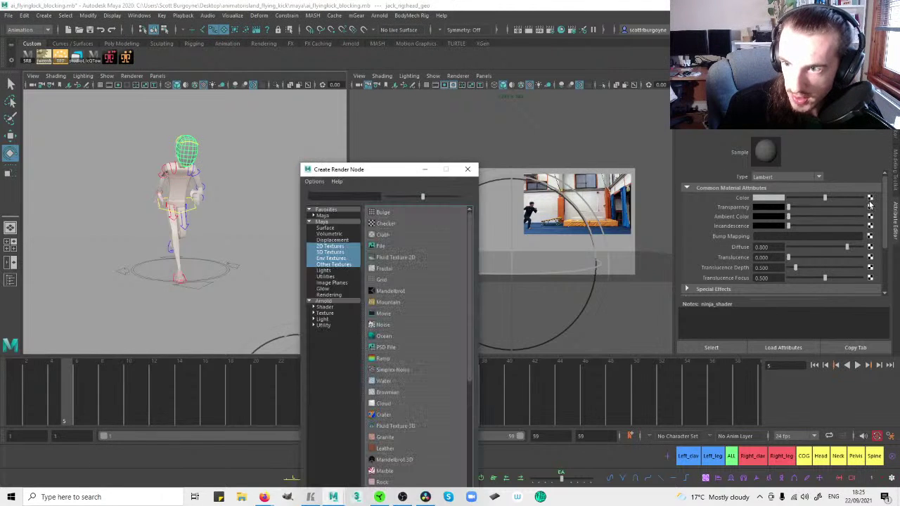
pyautogui.moveTo(416, 168); pyautogui.dragTo(323, 104)
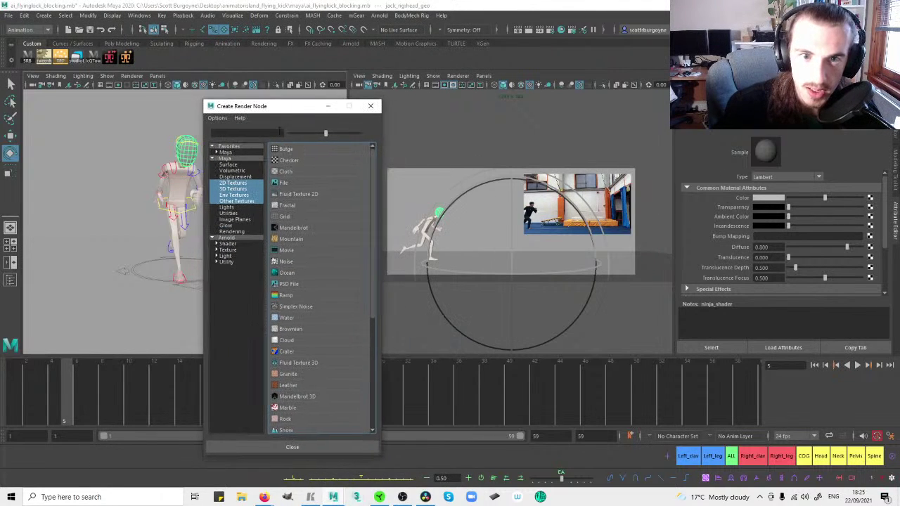
pyautogui.click(283, 182)
pyautogui.click(872, 219)
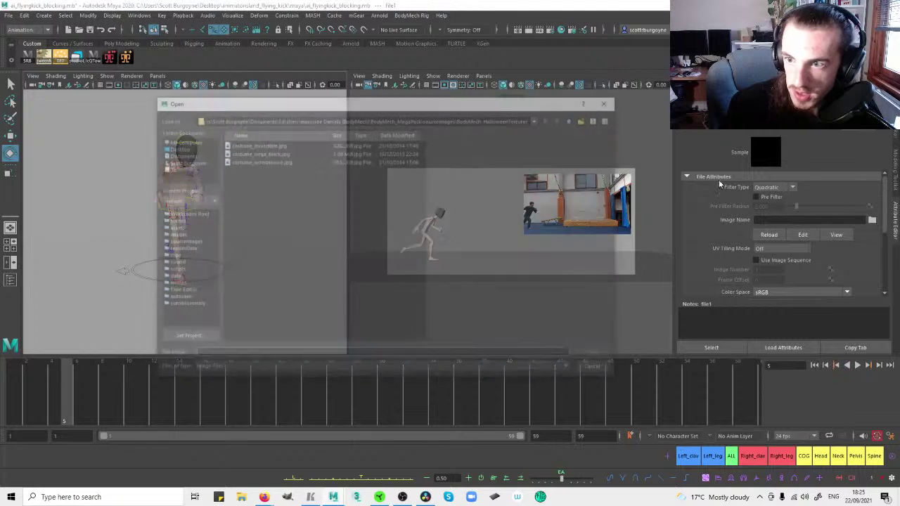
pyautogui.click(301, 156)
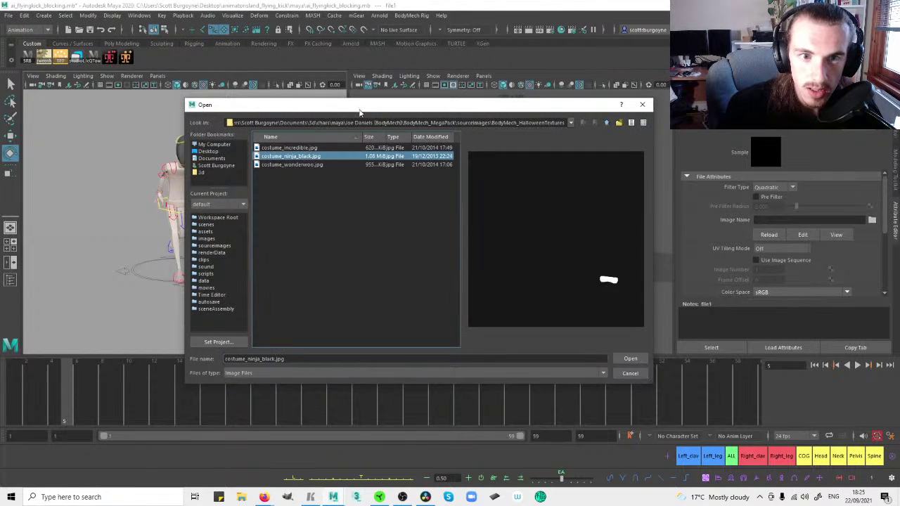
pyautogui.click(161, 148)
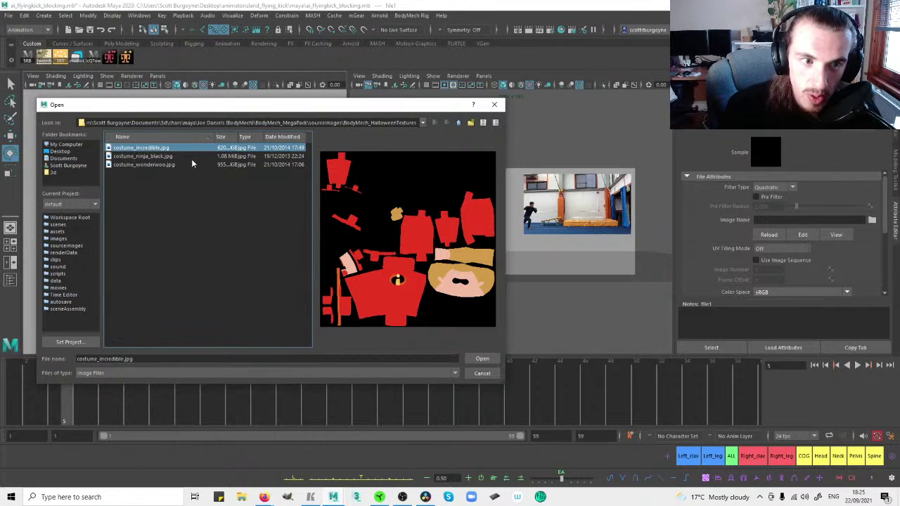
pyautogui.click(169, 157)
pyautogui.click(175, 164)
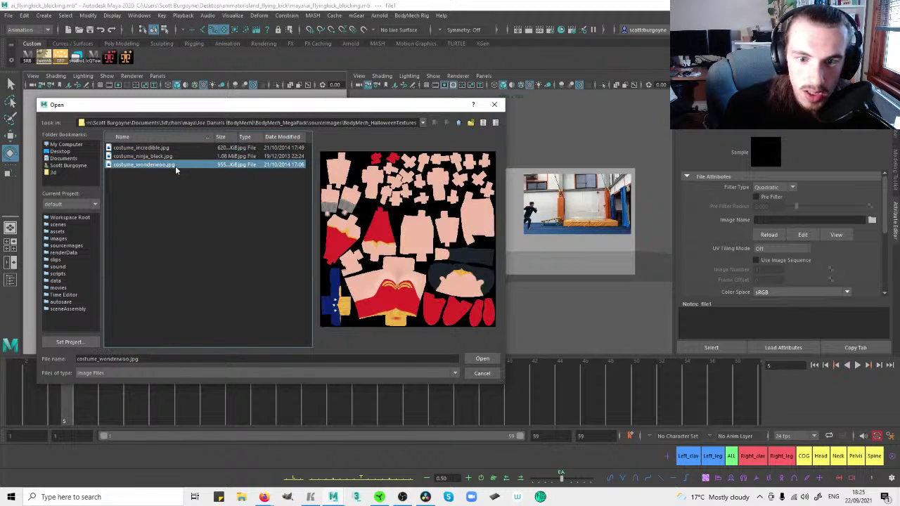
pyautogui.click(178, 156)
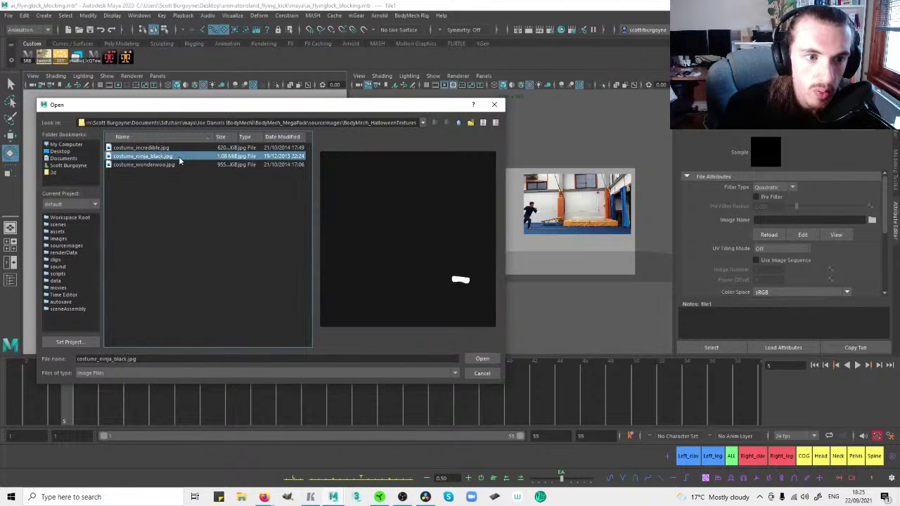
pyautogui.click(482, 359)
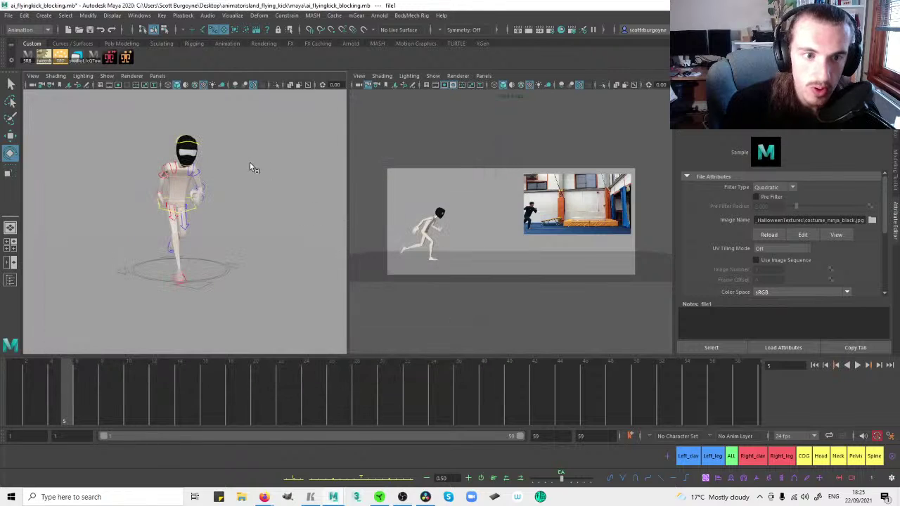
# Assign the existing ninja_shader material to the torso geometry.
pyautogui.keyDown('alt'); pyautogui.moveTo(244, 158); pyautogui.dragTo(190, 182); pyautogui.keyUp('alt')
pyautogui.click(190, 183)
pyautogui.moveTo(184, 183); pyautogui.dragTo(266, 467, button='right')
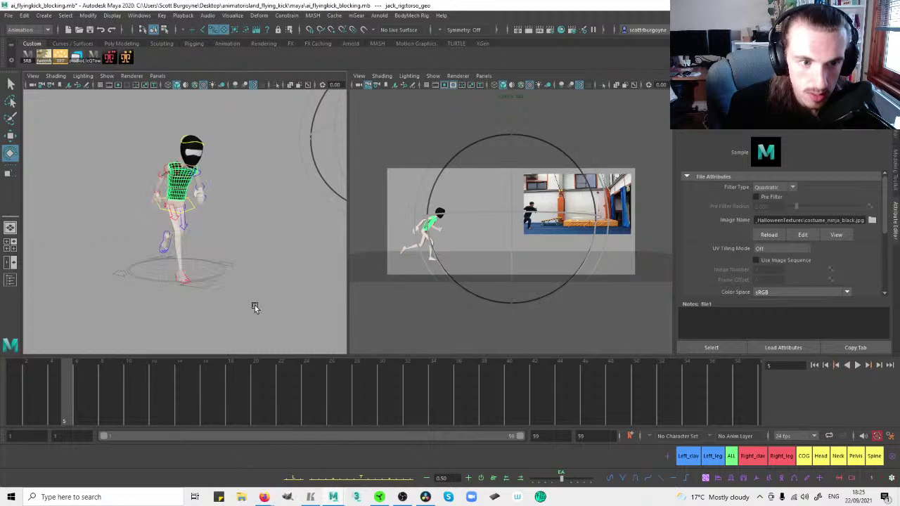
pyautogui.click(238, 197)
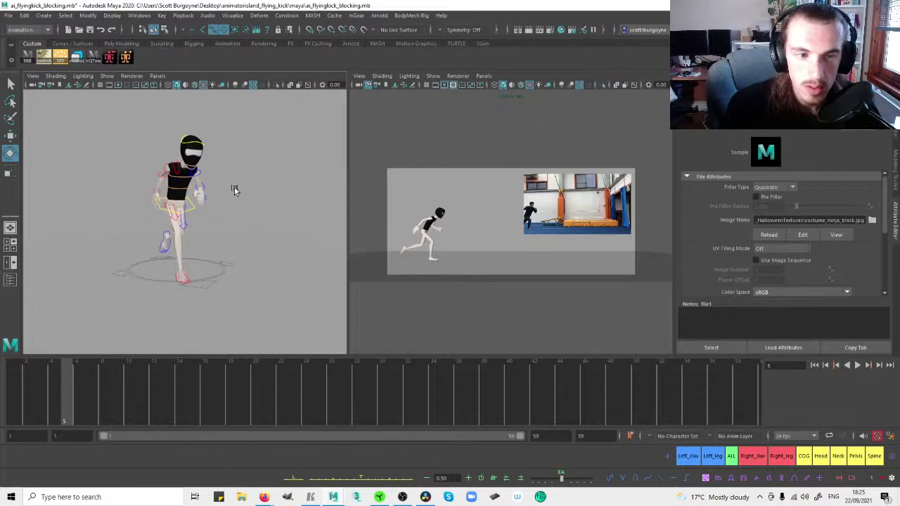
pyautogui.keyDown('alt'); pyautogui.moveTo(248, 191); pyautogui.dragTo(273, 193); pyautogui.keyUp('alt')
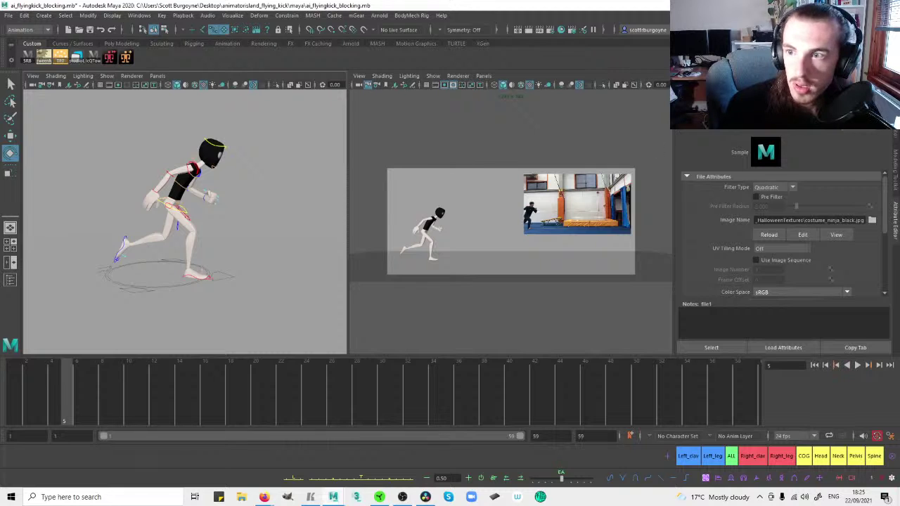
# Undo the ninja_shader material and its texture assignments on the head and torso geometry.
pyautogui.click(896, 111)
pyautogui.hotkey('ctrl', 'z')
pyautogui.hotkey('ctrl', 'z')
pyautogui.hotkey('ctrl', 'z')
pyautogui.hotkey('ctrl', 'z')
pyautogui.hotkey('ctrl', 'z')
pyautogui.hotkey('ctrl', 'z')
pyautogui.hotkey('ctrl', 'z')
pyautogui.hotkey('ctrl', 'z')
pyautogui.hotkey('ctrl', 'z')
pyautogui.hotkey('ctrl', 'z')
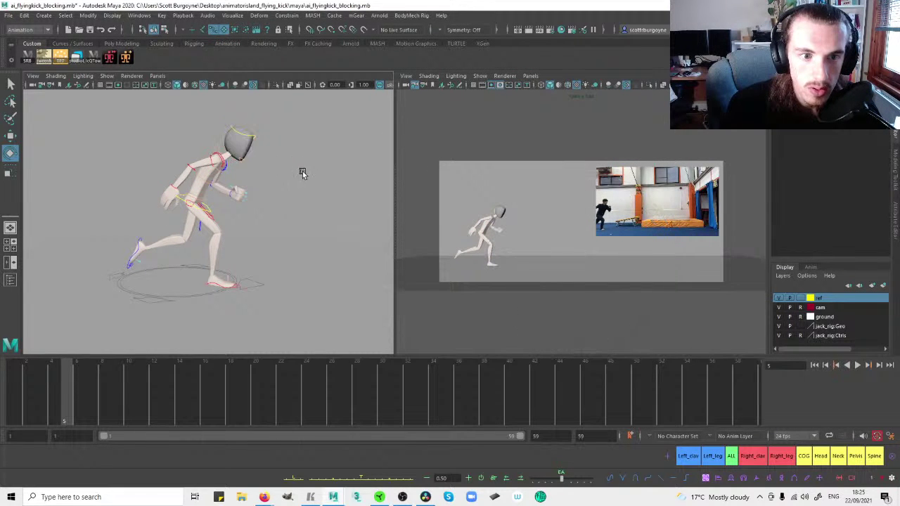
# Assign a new Lambert material to the torso geometry.
pyautogui.keyDown('alt'); pyautogui.moveTo(311, 171); pyautogui.dragTo(222, 178); pyautogui.keyUp('alt')
pyautogui.click(211, 180)
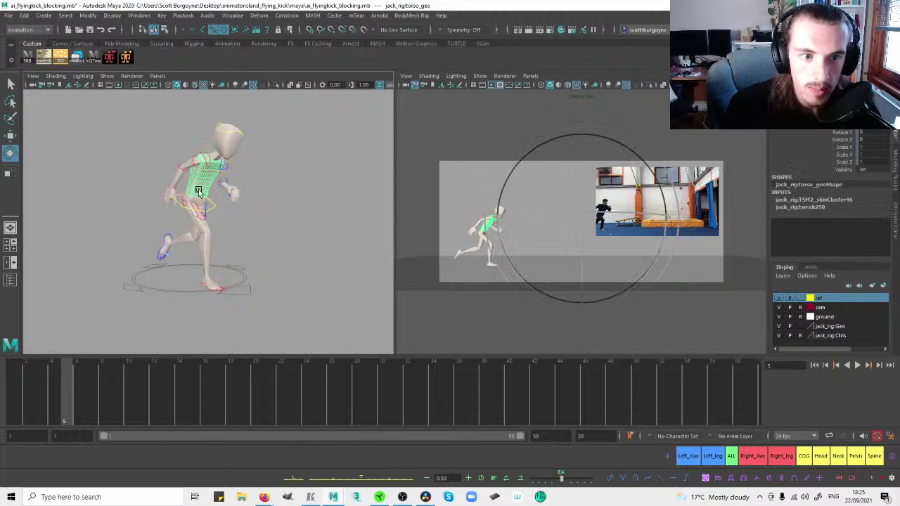
pyautogui.rightClick(193, 191)
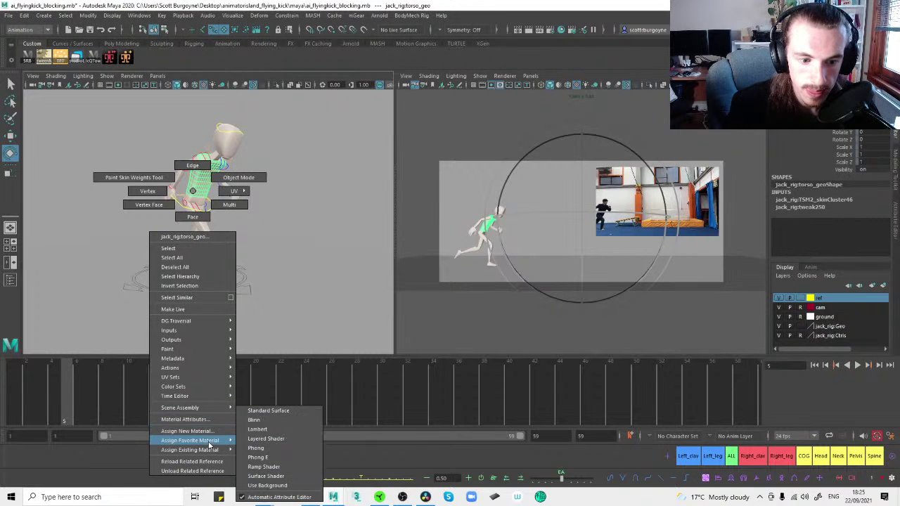
pyautogui.moveTo(211, 441)
pyautogui.click(248, 430)
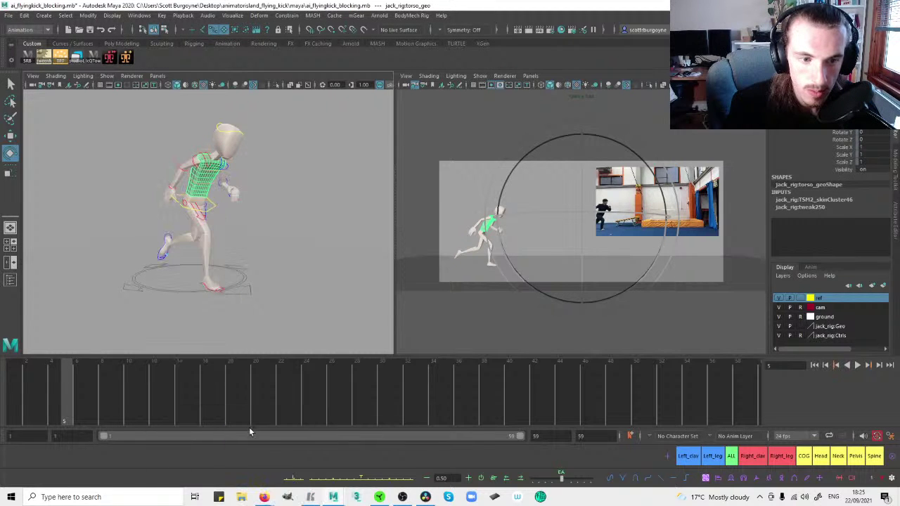
pyautogui.rightClick(207, 175)
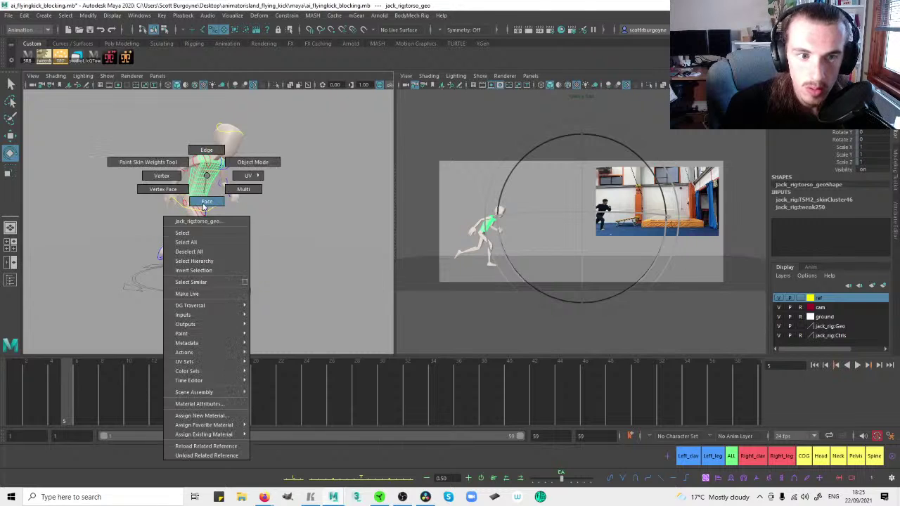
pyautogui.moveTo(211, 434)
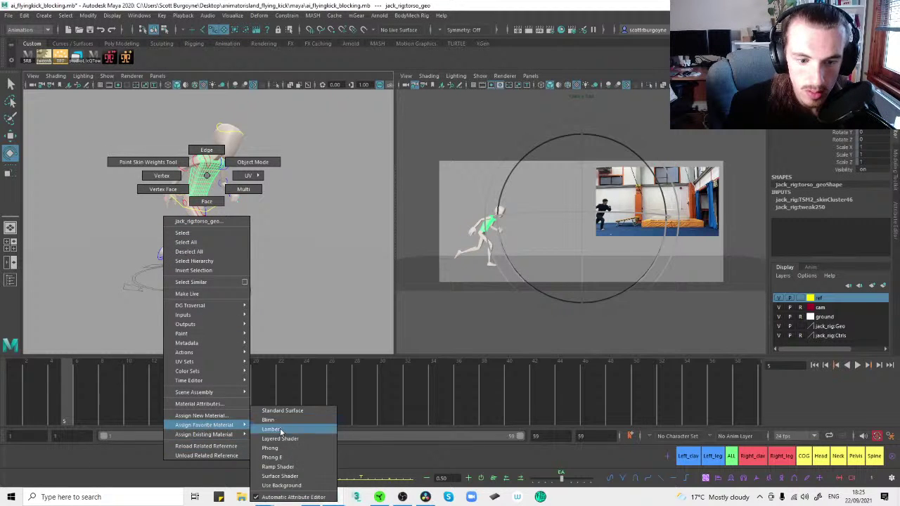
pyautogui.click(389, 306)
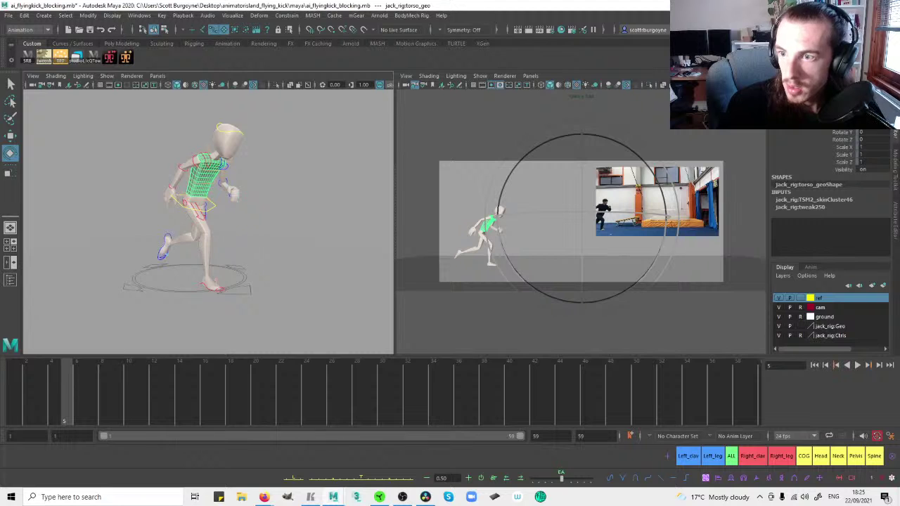
pyautogui.click(896, 220)
pyautogui.moveTo(181, 184); pyautogui.dragTo(198, 399, button='right')
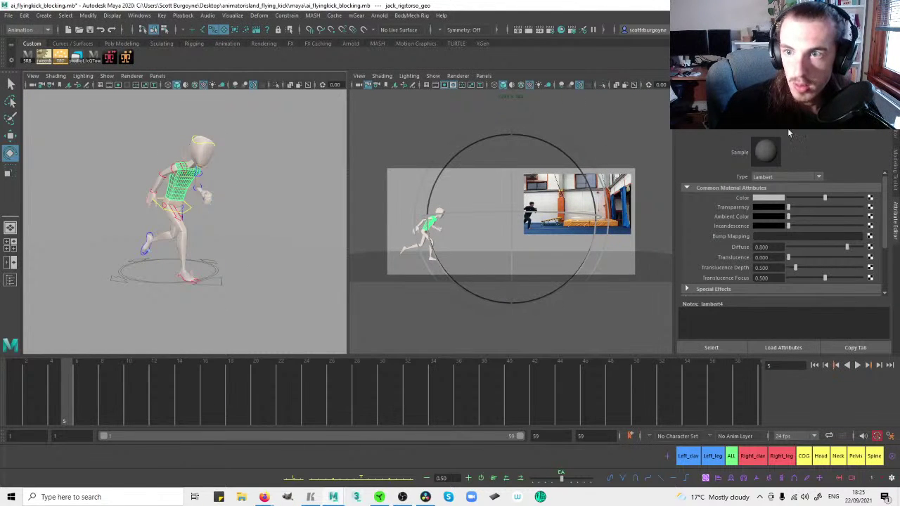
# Map the torso material's color to a file texture that uses costume_ninja_black.jpg.
pyautogui.click(871, 198)
pyautogui.click(294, 188)
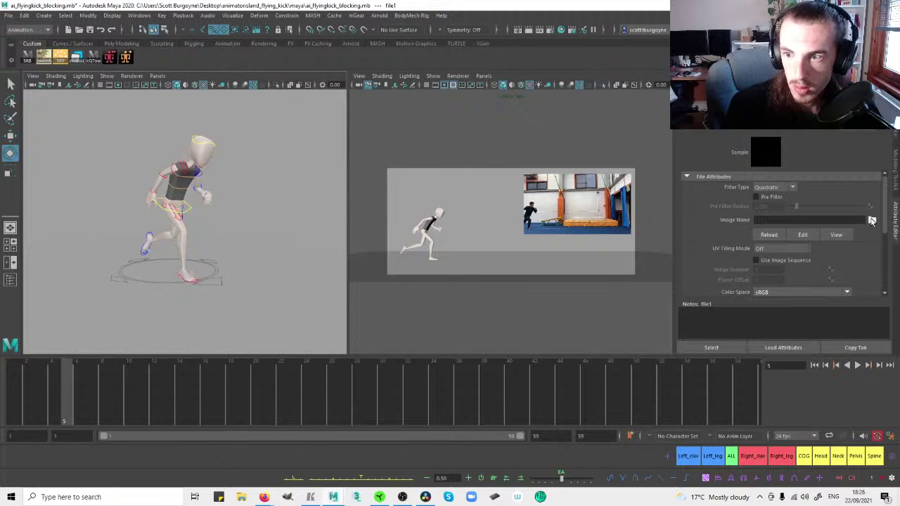
pyautogui.click(873, 221)
pyautogui.click(121, 155)
pyautogui.click(486, 359)
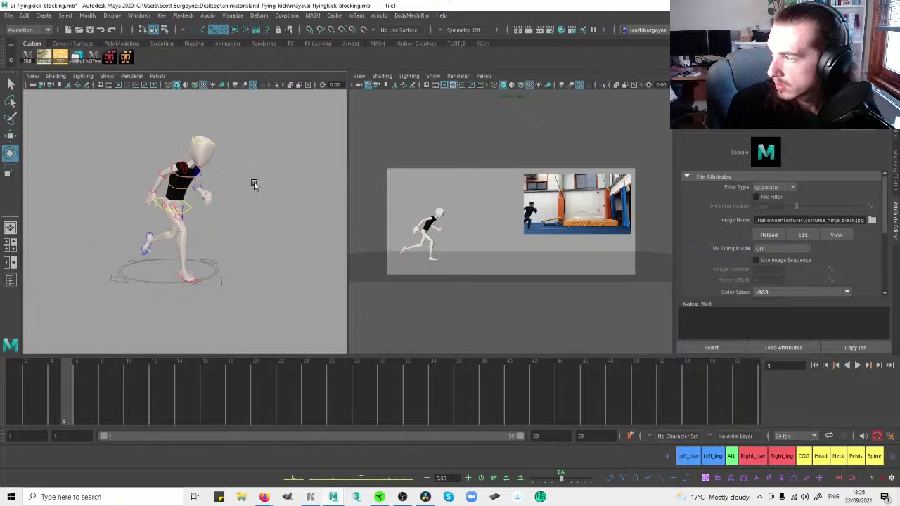
# Undo the file texture and new Lambert material on the torso geometry.
pyautogui.click(896, 109)
pyautogui.hotkey('ctrl', 'z')
pyautogui.hotkey('ctrl', 'z')
pyautogui.hotkey('ctrl', 'z')
pyautogui.hotkey('ctrl', 'z')
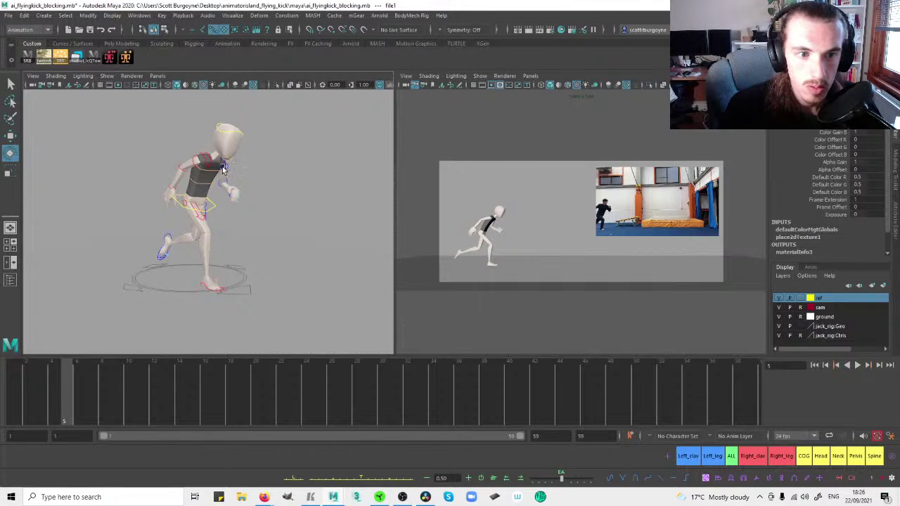
pyautogui.click(289, 167)
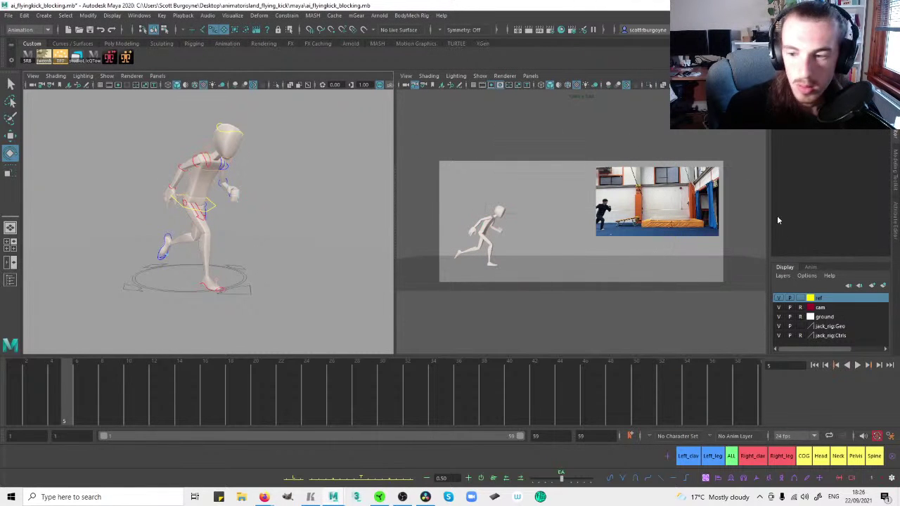
# Hide the jack_rig:Ctrls layer, and assign a new Lambert material named ninja to all of the character's geometry.
pyautogui.click(780, 335)
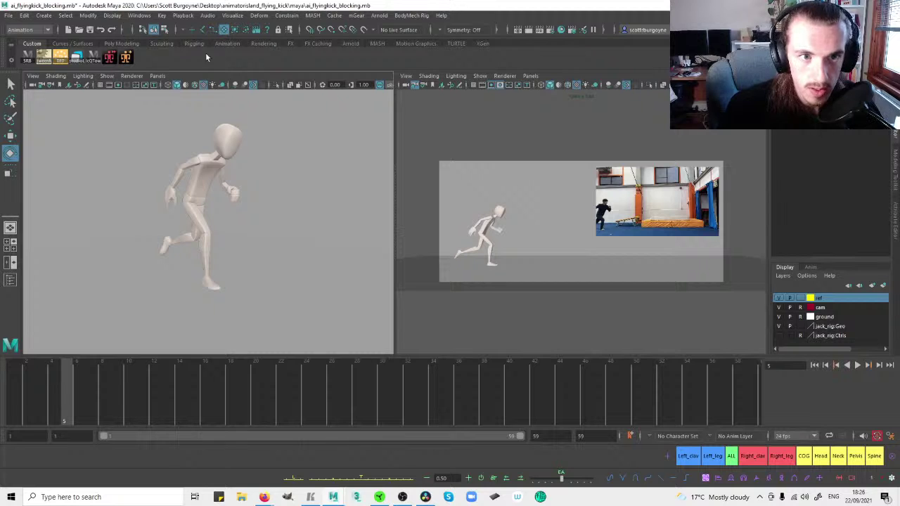
pyautogui.moveTo(163, 148); pyautogui.dragTo(307, 299)
pyautogui.rightClick(204, 175)
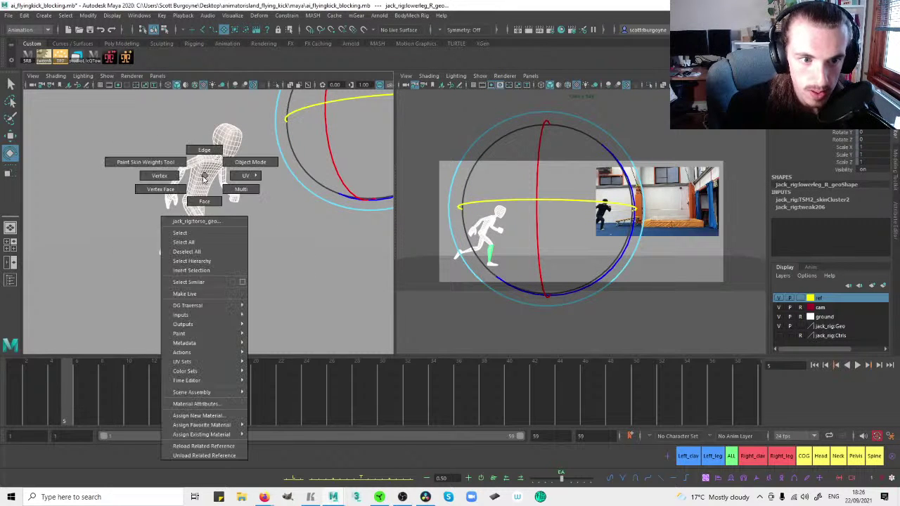
pyautogui.moveTo(232, 424)
pyautogui.click(281, 434)
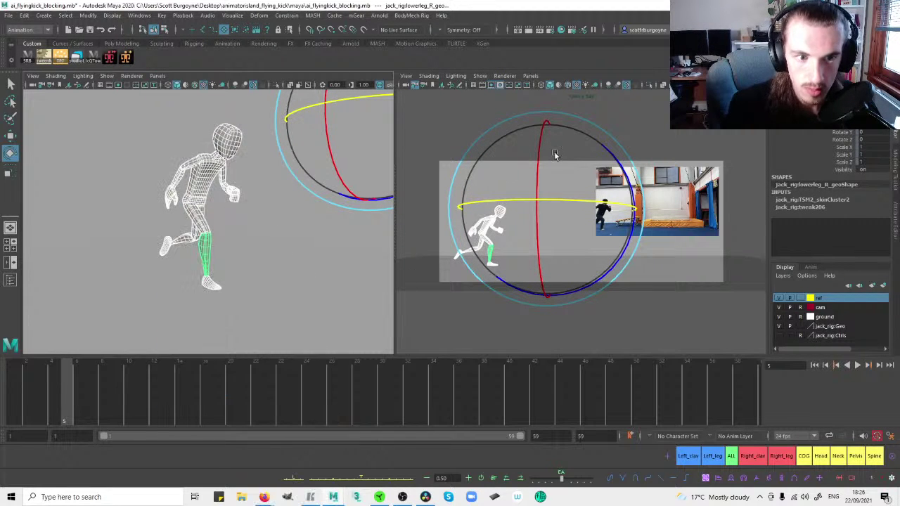
pyautogui.rightClick(205, 182)
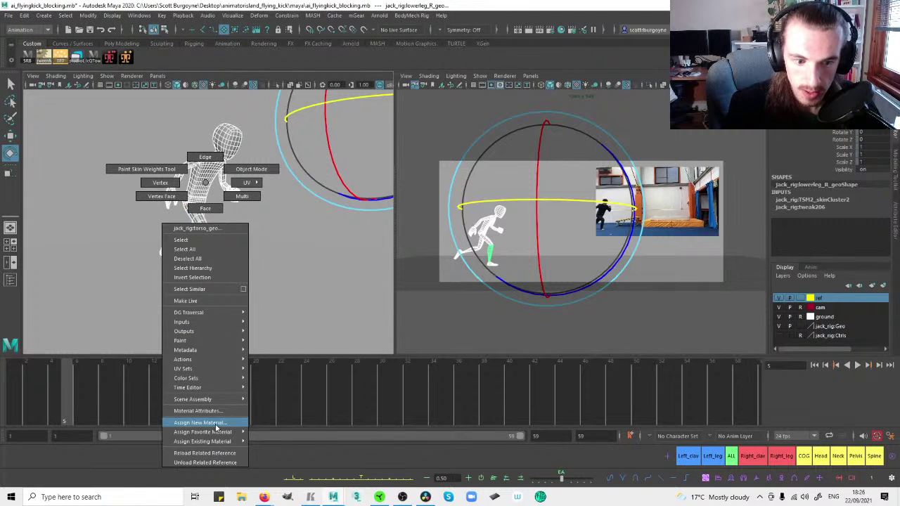
pyautogui.moveTo(219, 434)
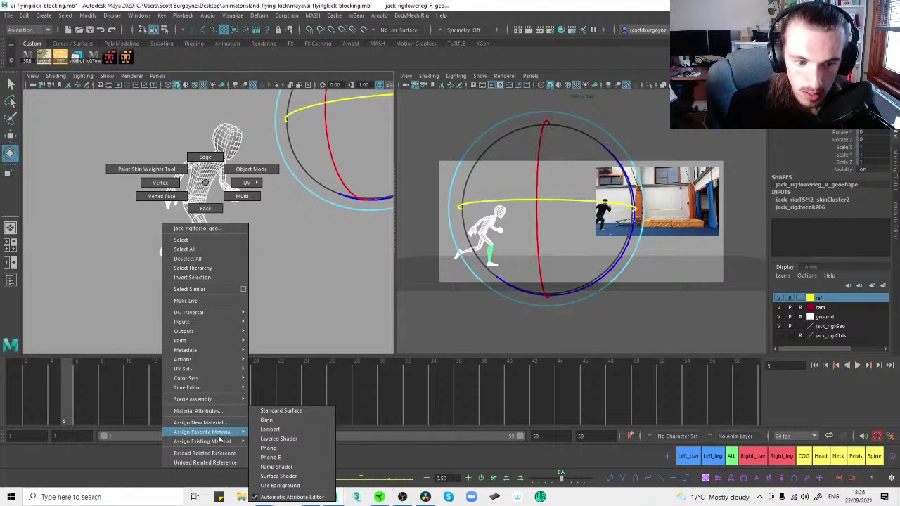
pyautogui.click(199, 411)
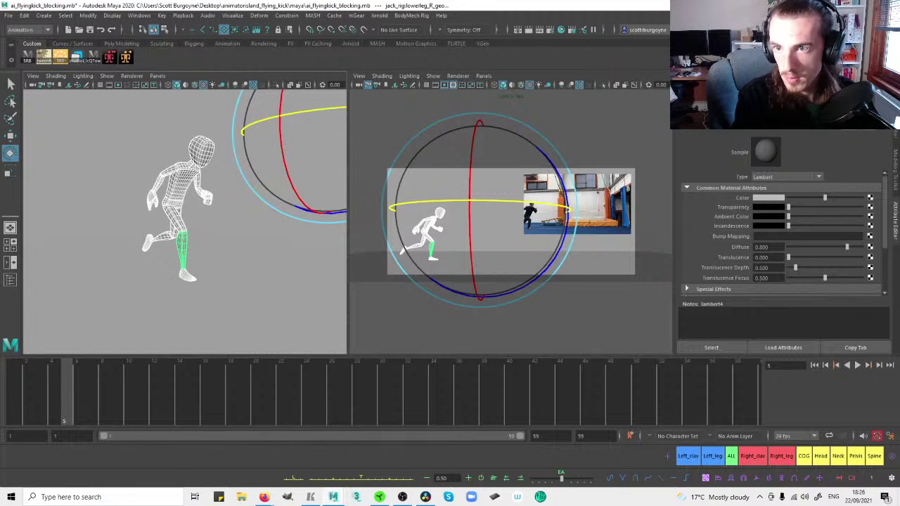
# Map the ninja material's color to a file texture that uses costume_ninja_black.jpg.
pyautogui.click(871, 199)
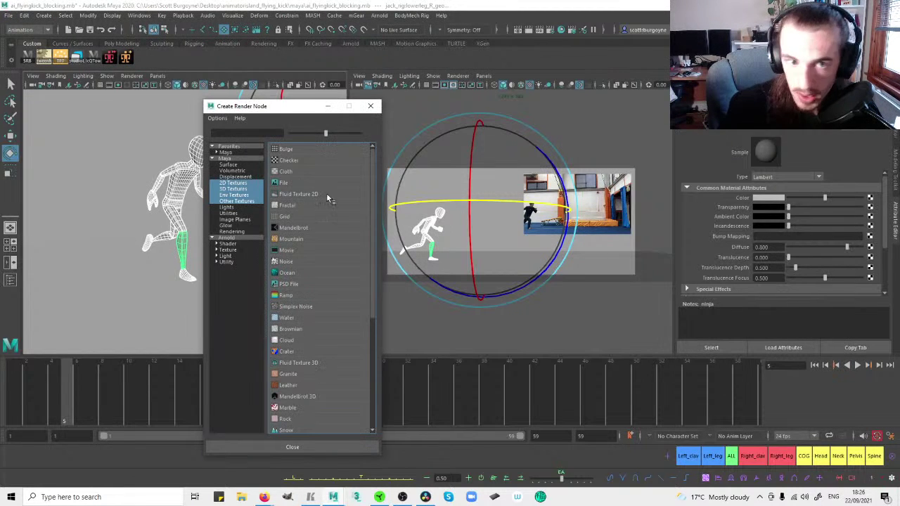
pyautogui.click(314, 187)
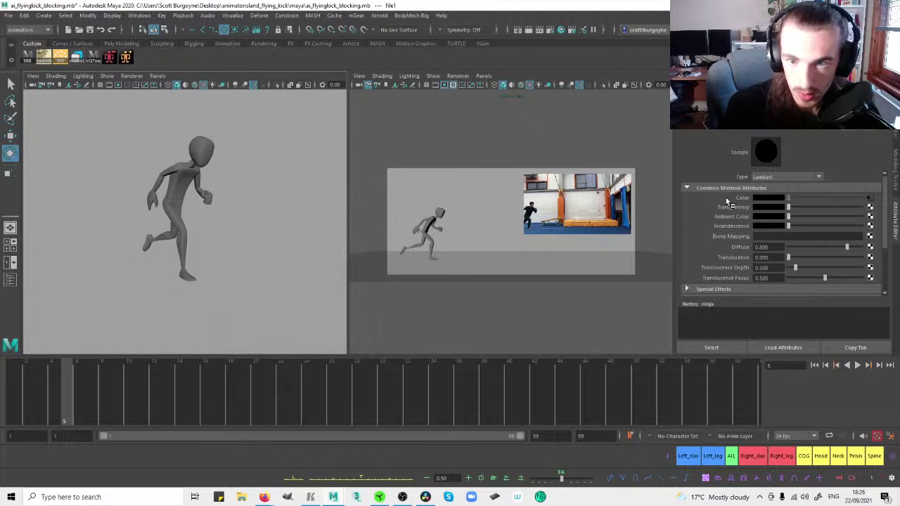
pyautogui.click(872, 219)
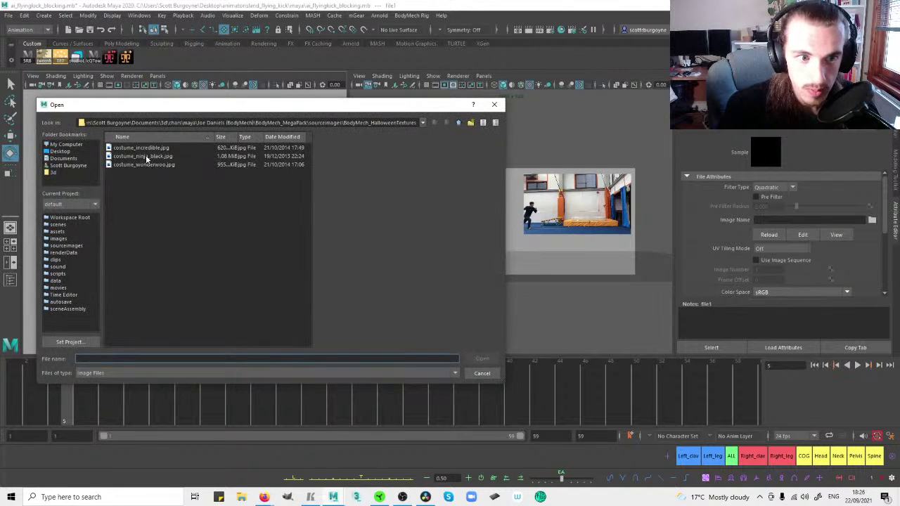
pyautogui.click(144, 156)
pyautogui.click(482, 359)
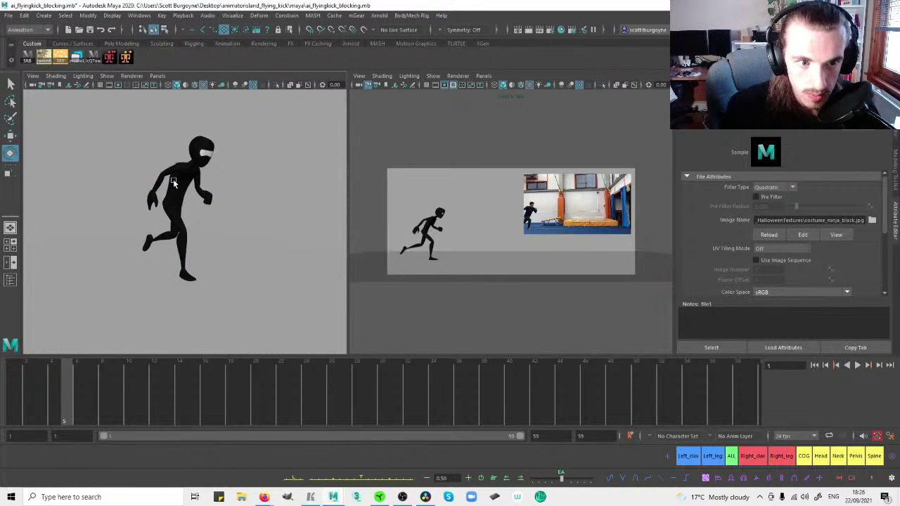
# Check the textured character from the side, and show the jack_rig:Ctrls layer again.
pyautogui.click(895, 105)
pyautogui.keyDown('alt'); pyautogui.moveTo(230, 176); pyautogui.dragTo(245, 188, button='middle'); pyautogui.keyUp('alt')
pyautogui.keyDown('alt'); pyautogui.moveTo(179, 189); pyautogui.dragTo(202, 192, button='right'); pyautogui.keyUp('alt')
pyautogui.keyDown('alt'); pyautogui.moveTo(201, 192); pyautogui.dragTo(230, 185); pyautogui.keyUp('alt')
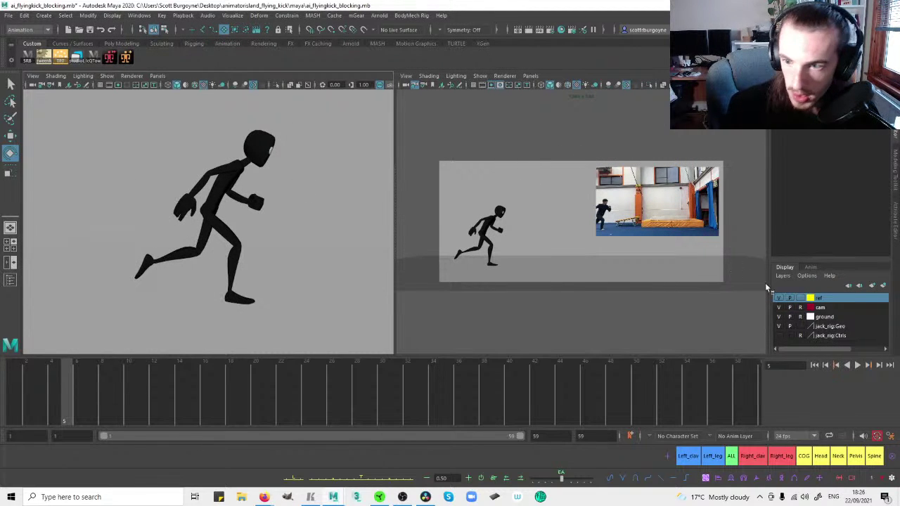
pyautogui.click(779, 337)
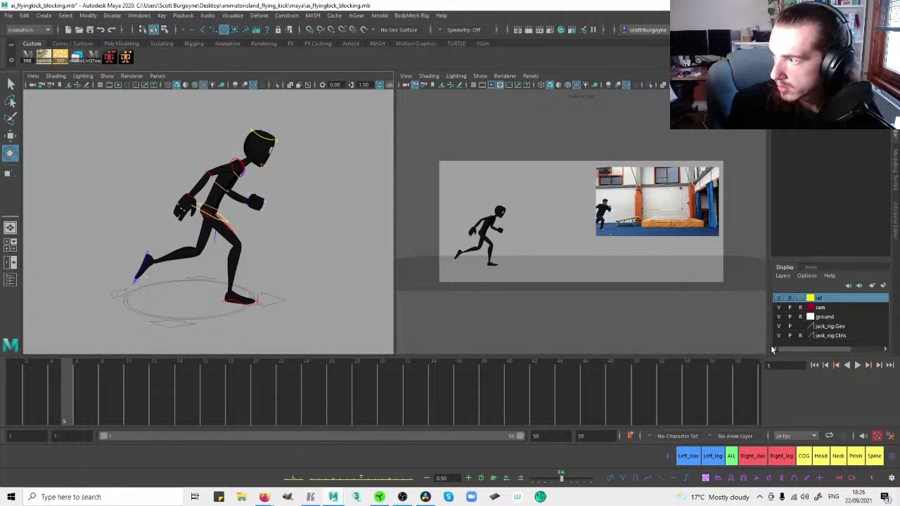
# Select the upper body control and compare its pose between frames 1 and 5.
pyautogui.keyDown('alt'); pyautogui.moveTo(247, 209); pyautogui.dragTo(197, 216); pyautogui.keyUp('alt')
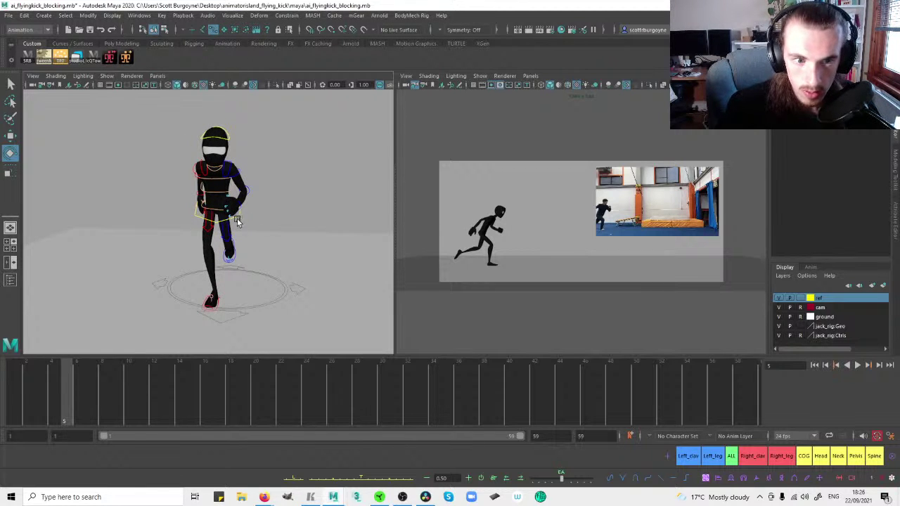
pyautogui.keyDown('alt'); pyautogui.moveTo(237, 221); pyautogui.dragTo(247, 221, button='middle'); pyautogui.keyUp('alt')
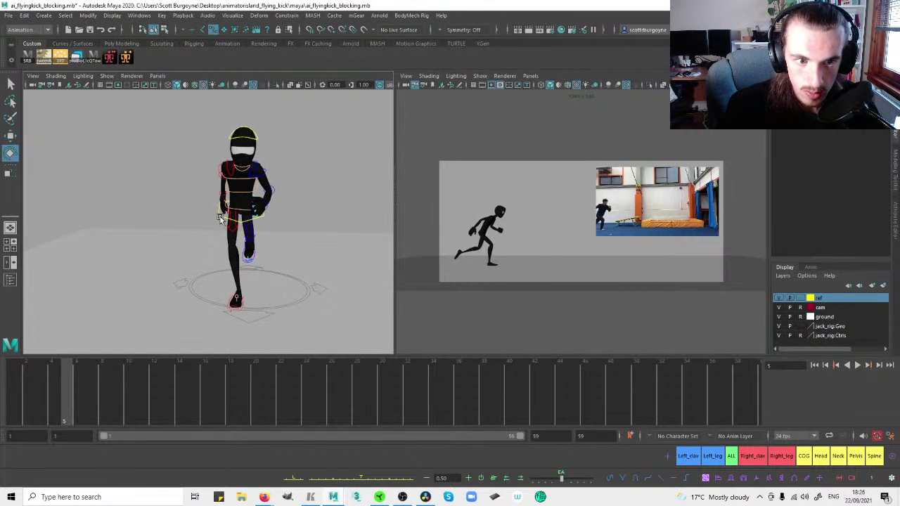
pyautogui.click(220, 218)
pyautogui.keyDown('alt'); pyautogui.moveTo(220, 217); pyautogui.dragTo(197, 212); pyautogui.keyUp('alt')
pyautogui.press(',')
pyautogui.press('.')
pyautogui.keyDown('alt'); pyautogui.moveTo(279, 181); pyautogui.dragTo(331, 192); pyautogui.keyUp('alt')
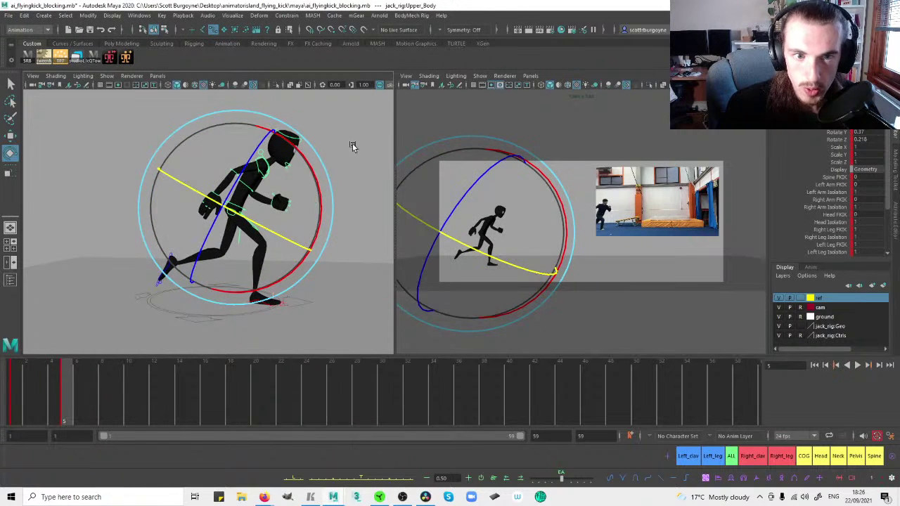
# Rotate the right lower arm control slightly at frame 5 after comparing it with frame 1.
pyautogui.click(352, 143)
pyautogui.click(288, 177)
pyautogui.press(',')
pyautogui.press('.')
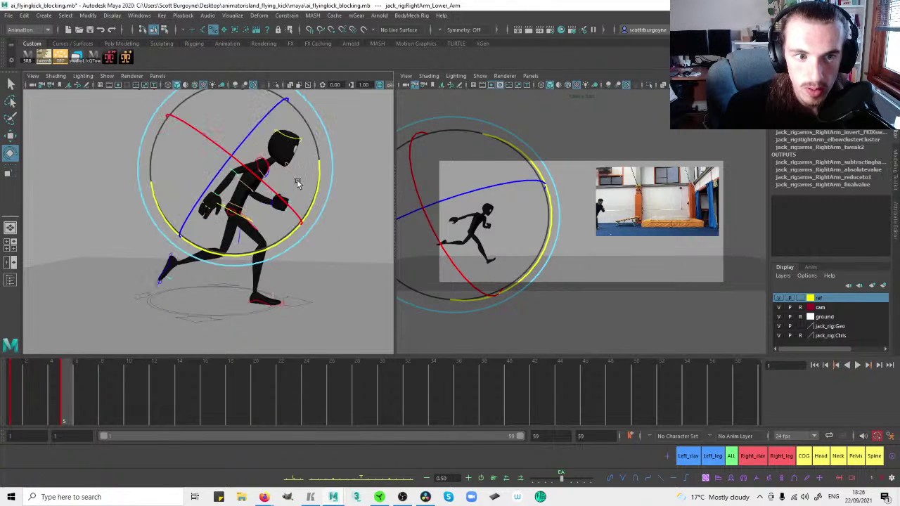
pyautogui.moveTo(318, 190); pyautogui.dragTo(318, 185)
pyautogui.click(339, 179)
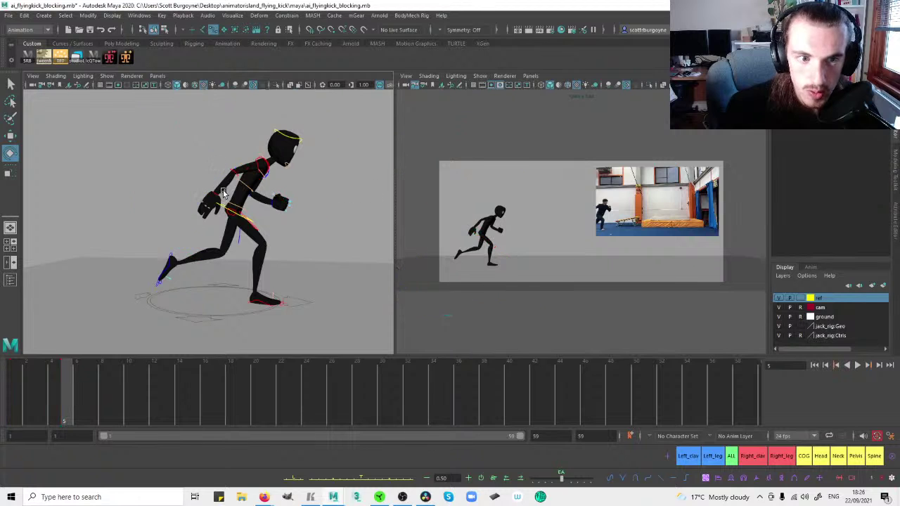
# Select the right hand control and compare its pose between frames 1 and 5.
pyautogui.click(217, 191)
pyautogui.press(',')
pyautogui.press('.')
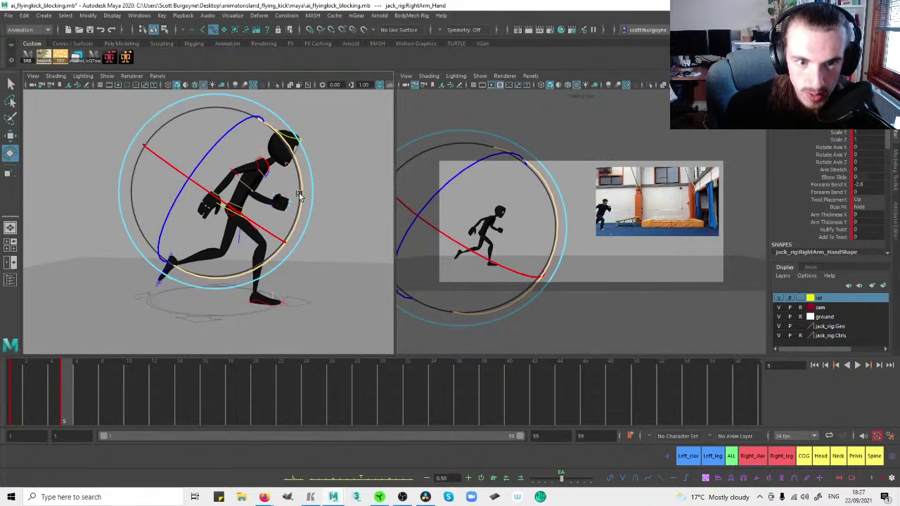
pyautogui.click(322, 184)
pyautogui.moveTo(340, 172)
pyautogui.keyDown('alt'); pyautogui.mouseDown()
pyautogui.moveTo(202, 166)
pyautogui.moveTo(221, 175)
pyautogui.moveTo(347, 173)
pyautogui.mouseUp(); pyautogui.keyUp('alt')
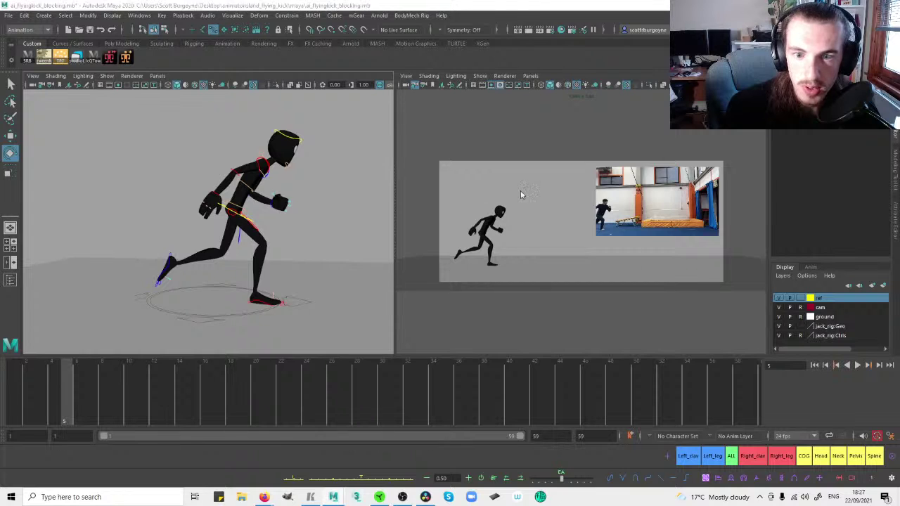
# Rotate the left upper arm control at frame 5 in the enlarged camera view to match the video reference.
pyautogui.press('space')
pyautogui.press('space')
pyautogui.click(268, 174)
pyautogui.press('space')
pyautogui.press('.')
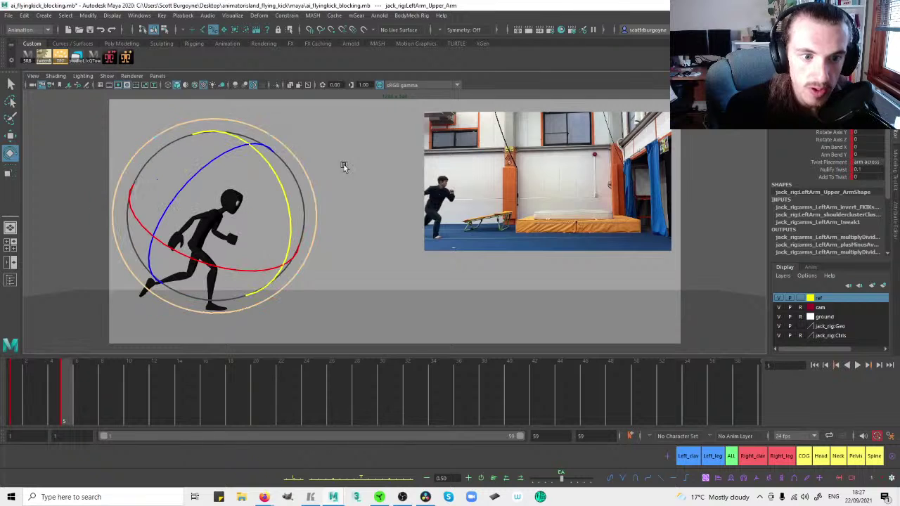
pyautogui.moveTo(288, 204); pyautogui.dragTo(277, 184)
pyautogui.moveTo(264, 214); pyautogui.dragTo(334, 237)
# Refine the left upper arm's rotation at frame 5 while viewing the character from the front.
pyautogui.press('space')
pyautogui.press(',')
pyautogui.keyDown('alt'); pyautogui.moveTo(256, 189); pyautogui.dragTo(259, 212); pyautogui.keyUp('alt')
pyautogui.press('.')
pyautogui.moveTo(260, 250); pyautogui.dragTo(266, 251)
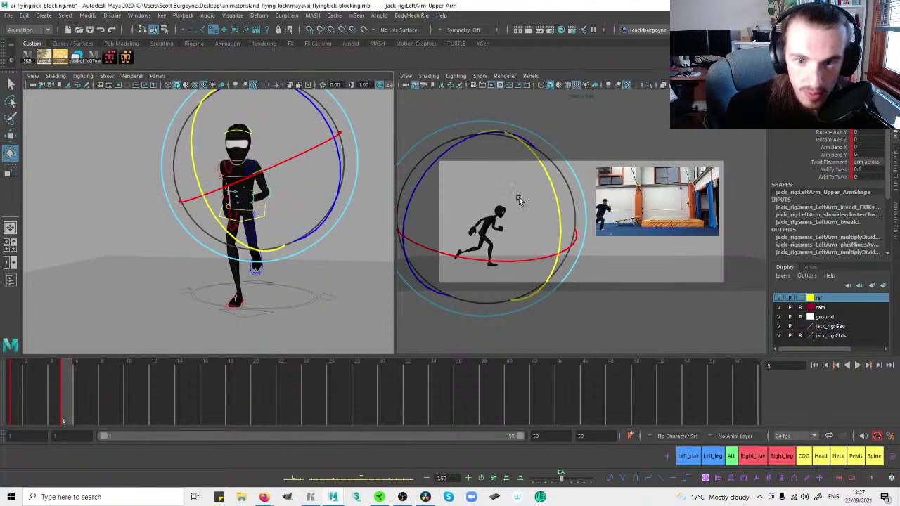
pyautogui.click(281, 164)
pyautogui.click(342, 164)
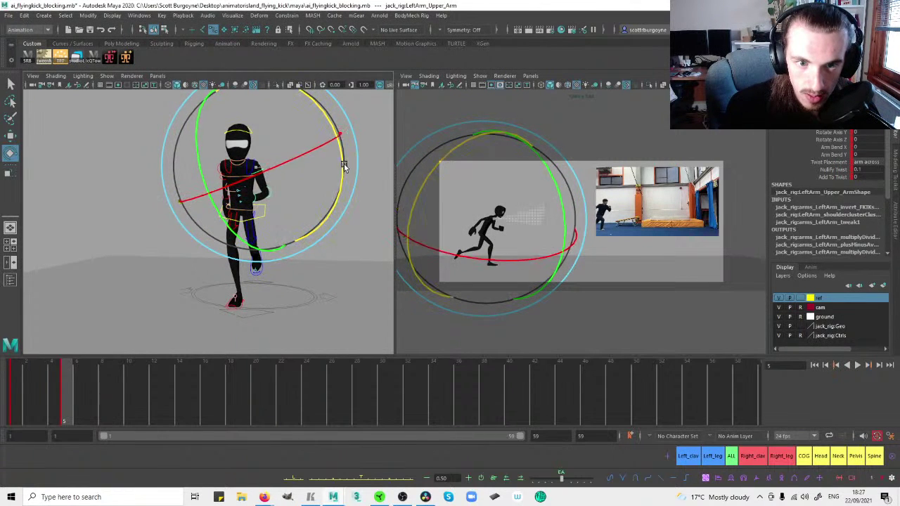
pyautogui.click(313, 168)
# Compare the left arm's pose between frames 1 and 5 from the side and front.
pyautogui.click(269, 191)
pyautogui.keyDown('alt'); pyautogui.moveTo(270, 193); pyautogui.dragTo(253, 172); pyautogui.keyUp('alt')
pyautogui.click(318, 171)
pyautogui.click(266, 176)
pyautogui.press(',')
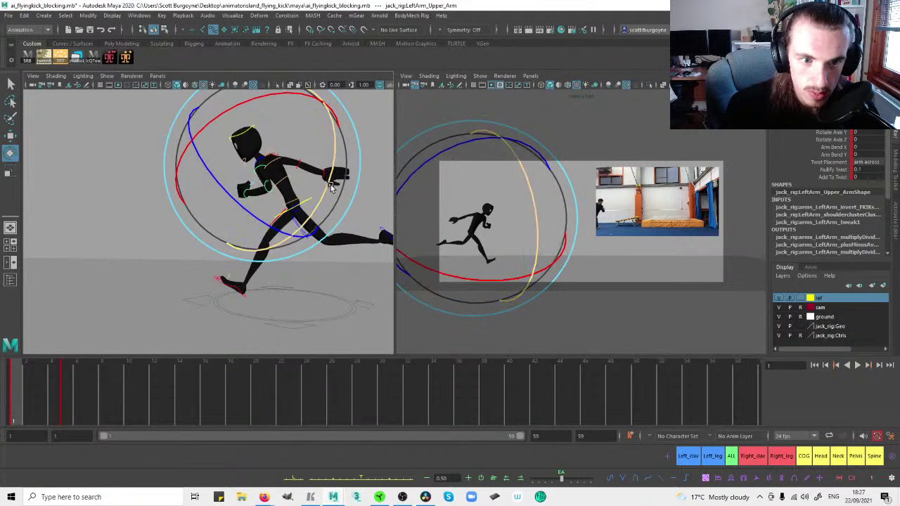
pyautogui.keyDown('alt'); pyautogui.moveTo(321, 181); pyautogui.dragTo(320, 203); pyautogui.keyUp('alt')
pyautogui.press('.')
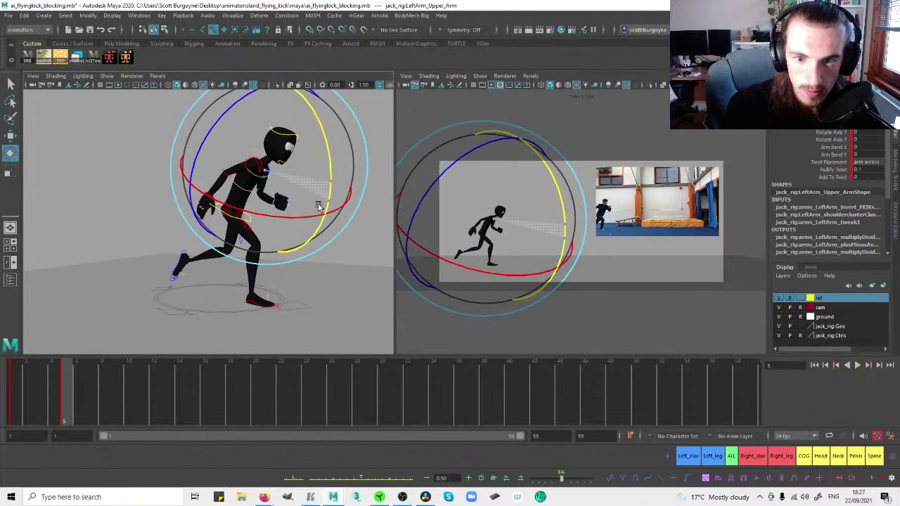
pyautogui.keyDown('alt'); pyautogui.moveTo(334, 199); pyautogui.dragTo(278, 203); pyautogui.keyUp('alt')
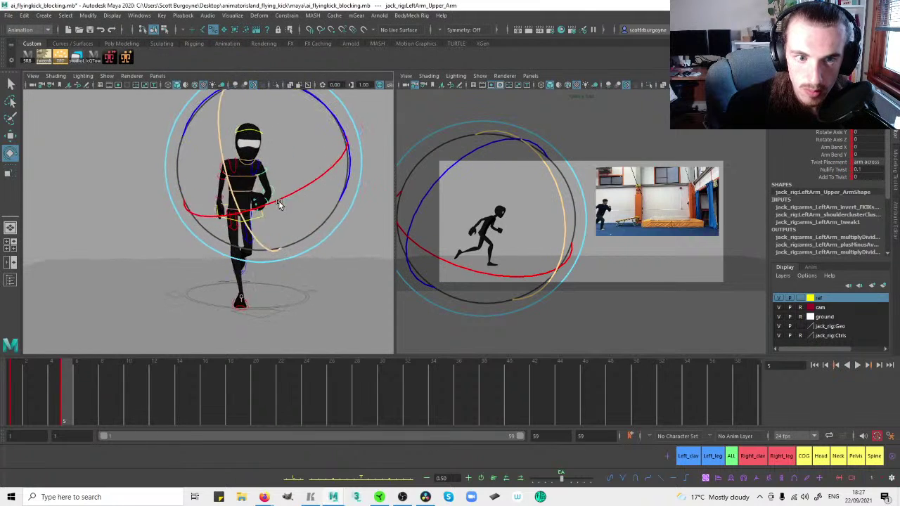
pyautogui.press(',')
pyautogui.press('.')
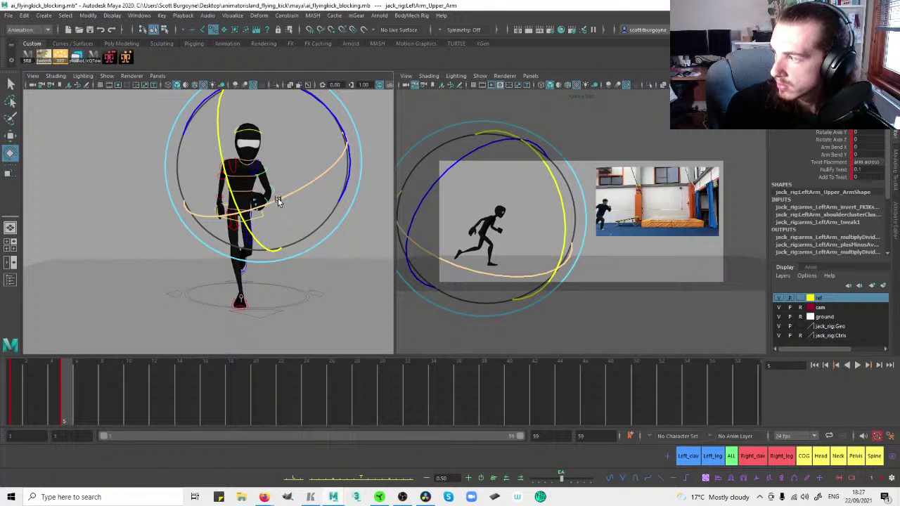
# Refine the right arm's pose at frame 5 after comparing it with frame 1, and select all of the character's controls.
pyautogui.click(145, 180)
pyautogui.keyDown('alt'); pyautogui.moveTo(146, 181); pyautogui.dragTo(244, 186); pyautogui.keyUp('alt')
pyautogui.click(219, 194)
pyautogui.press(',')
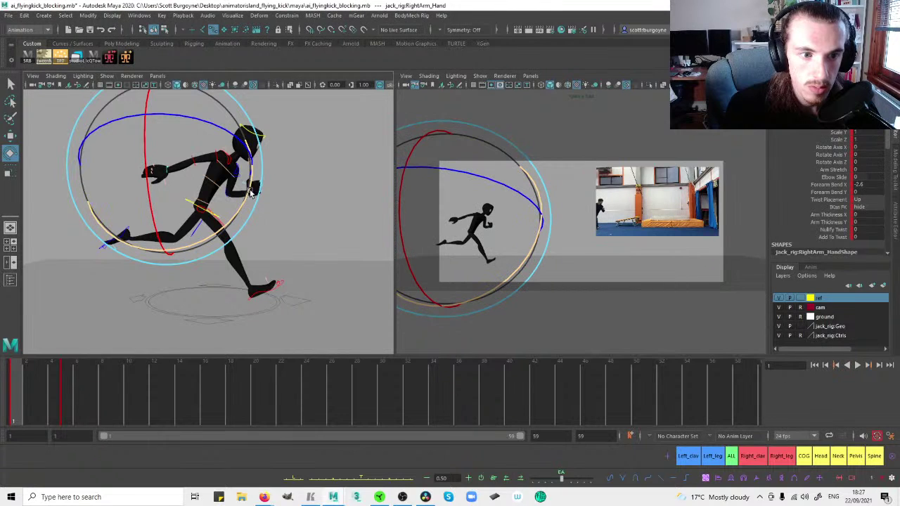
pyautogui.click(262, 194)
pyautogui.press('.')
pyautogui.moveTo(312, 193)
pyautogui.mouseDown()
pyautogui.moveTo(302, 210)
pyautogui.moveTo(319, 192)
pyautogui.mouseUp()
pyautogui.press(',')
pyautogui.press('.')
pyautogui.click(350, 187)
pyautogui.click(263, 167)
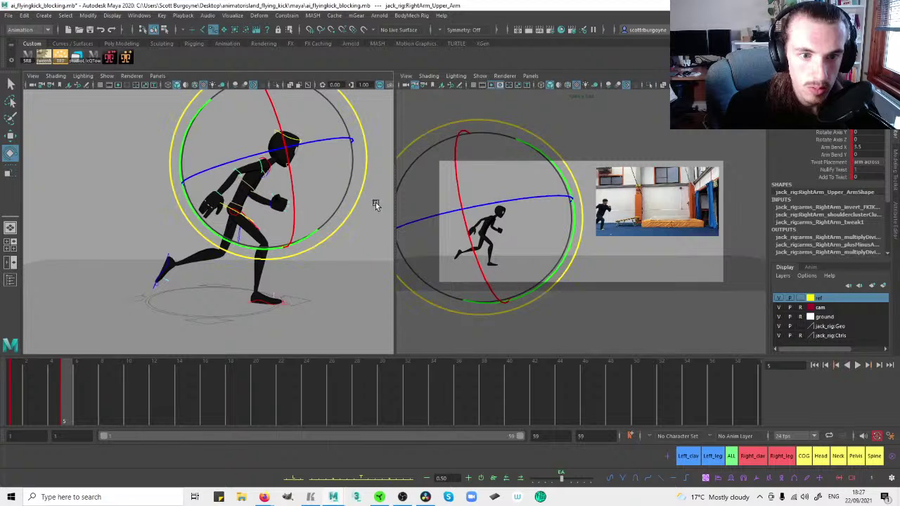
pyautogui.click(375, 200)
pyautogui.click(732, 458)
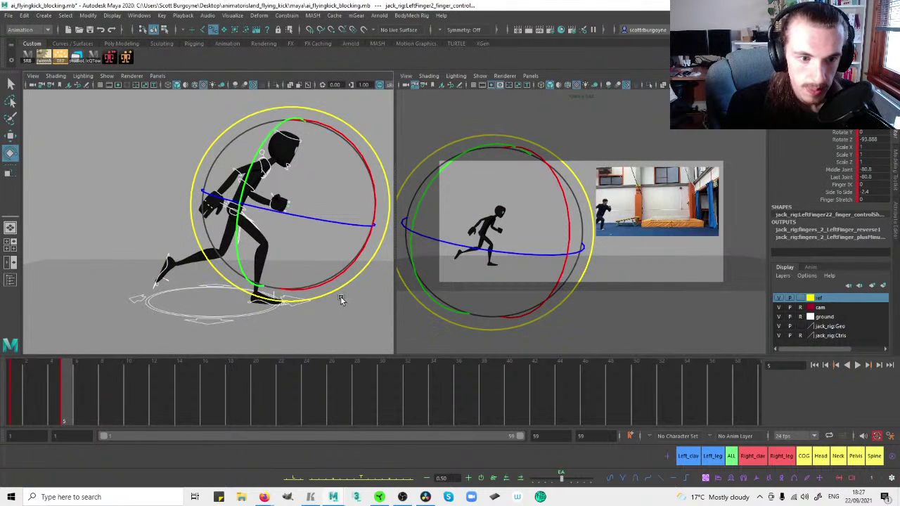
pyautogui.click(110, 180)
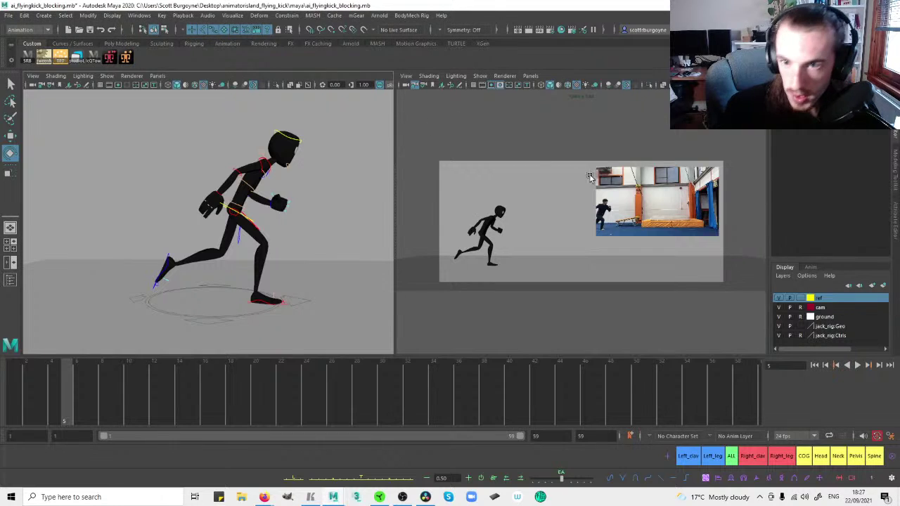
# Select the reference footage and compare its keyed poses at frames 5 and 15, ending at frame 15.
pyautogui.click(630, 204)
pyautogui.click(201, 374)
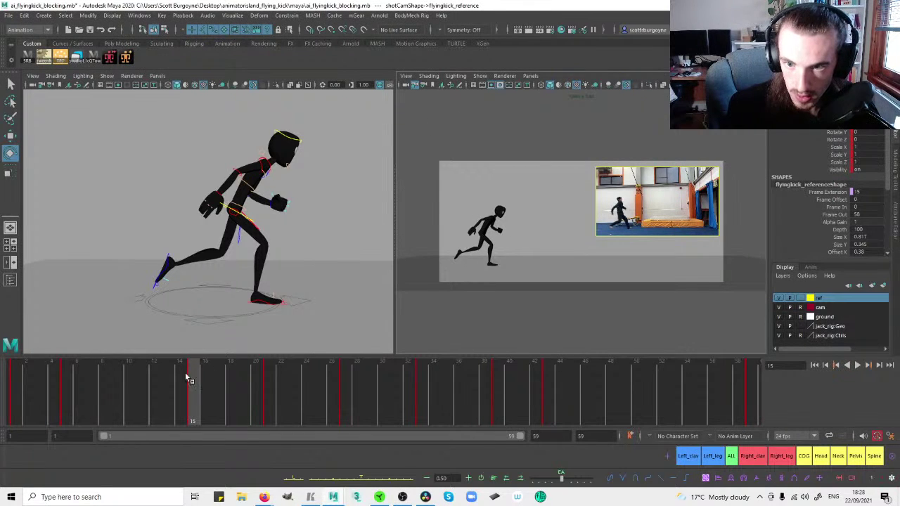
pyautogui.moveTo(76, 378); pyautogui.dragTo(193, 377)
pyautogui.press(',')
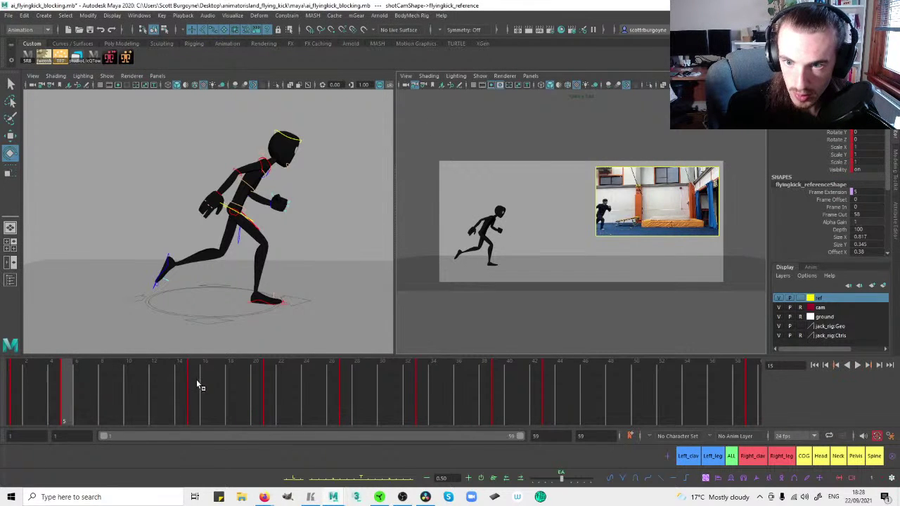
pyautogui.moveTo(102, 386); pyautogui.dragTo(193, 374)
pyautogui.click(116, 95)
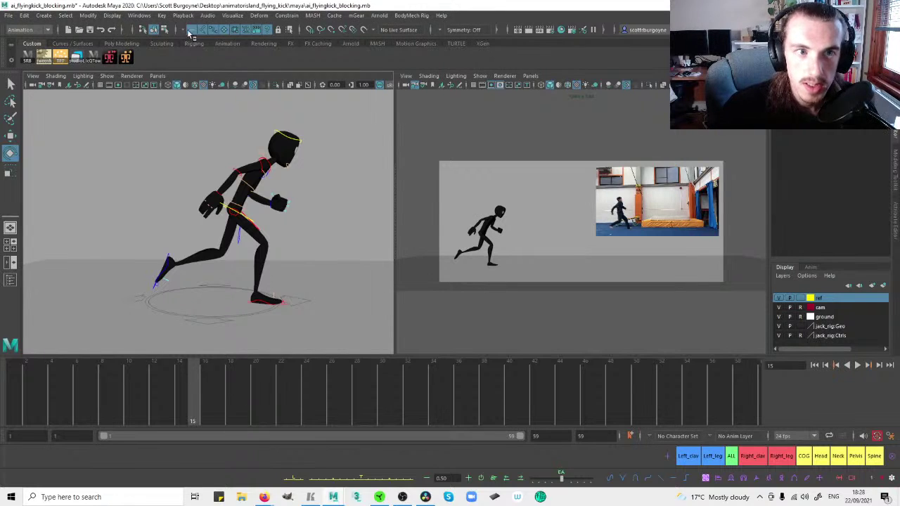
# Key the right foot control at frame 15 and compare it with frame 5 in the enlarged camera view.
pyautogui.keyDown('alt'); pyautogui.moveTo(296, 193); pyautogui.dragTo(274, 207, button='middle'); pyautogui.keyUp('alt')
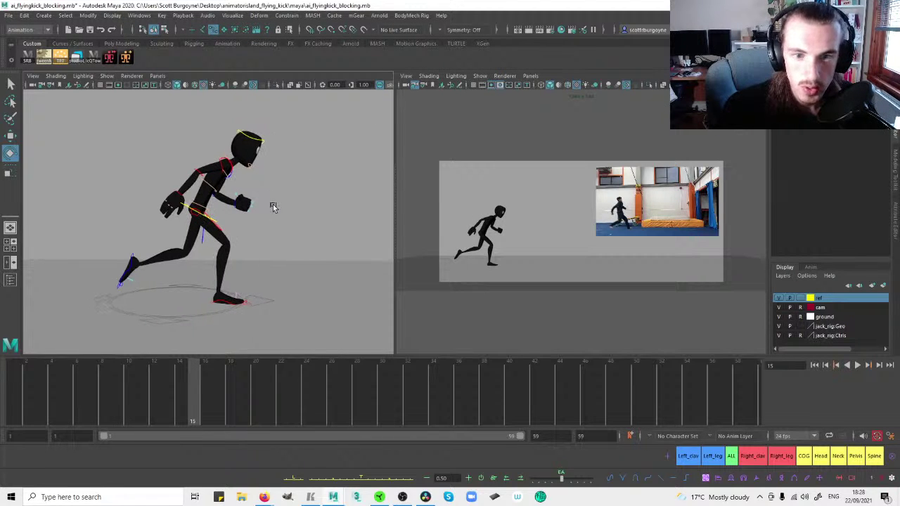
pyautogui.click(222, 301)
pyautogui.press('space')
pyautogui.press(',')
pyautogui.press('.')
pyautogui.press(',')
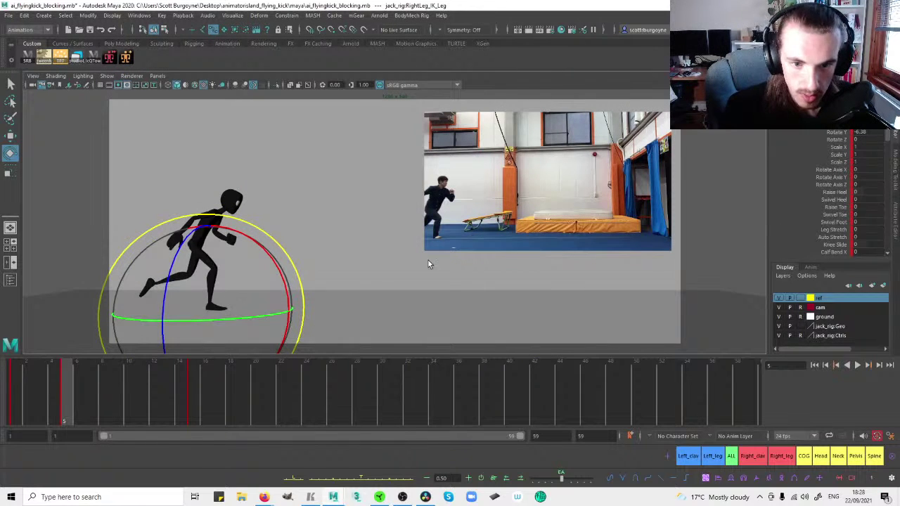
pyautogui.press('w')
pyautogui.moveTo(233, 309); pyautogui.dragTo(224, 314)
pyautogui.hotkey('ctrl', 'z')
# Set the right foot's Raise Heel to about 48.3 at frame 13 to match the push-off in the reference.
pyautogui.moveTo(71, 380)
pyautogui.mouseDown()
pyautogui.moveTo(191, 369)
pyautogui.moveTo(190, 379)
pyautogui.moveTo(171, 379)
pyautogui.mouseUp()
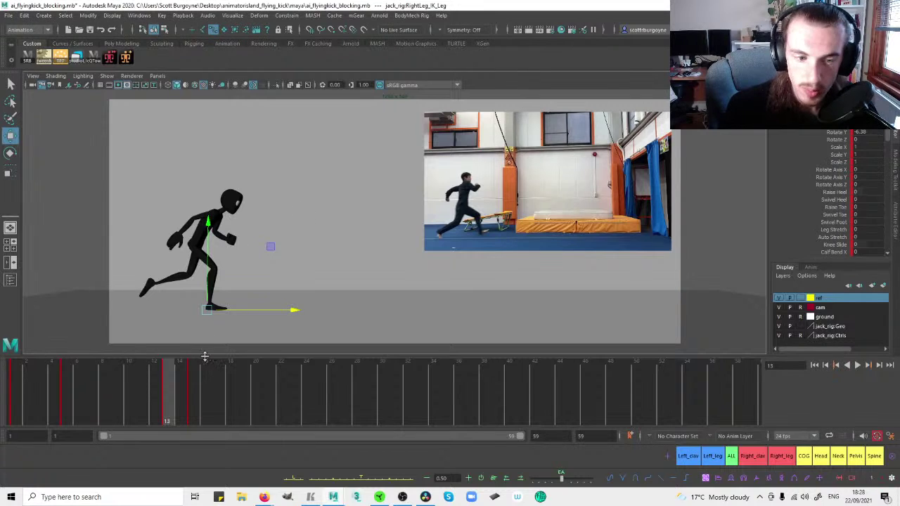
pyautogui.click(162, 386)
pyautogui.click(172, 386)
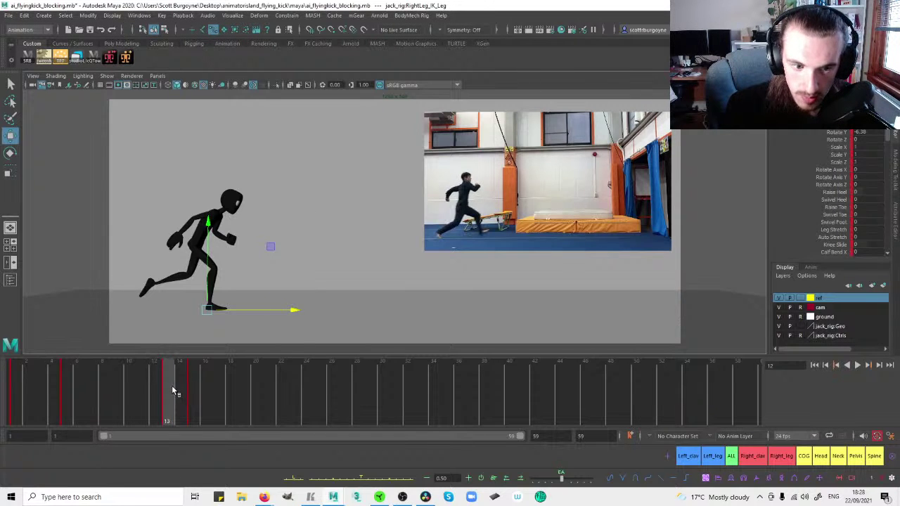
pyautogui.click(837, 193)
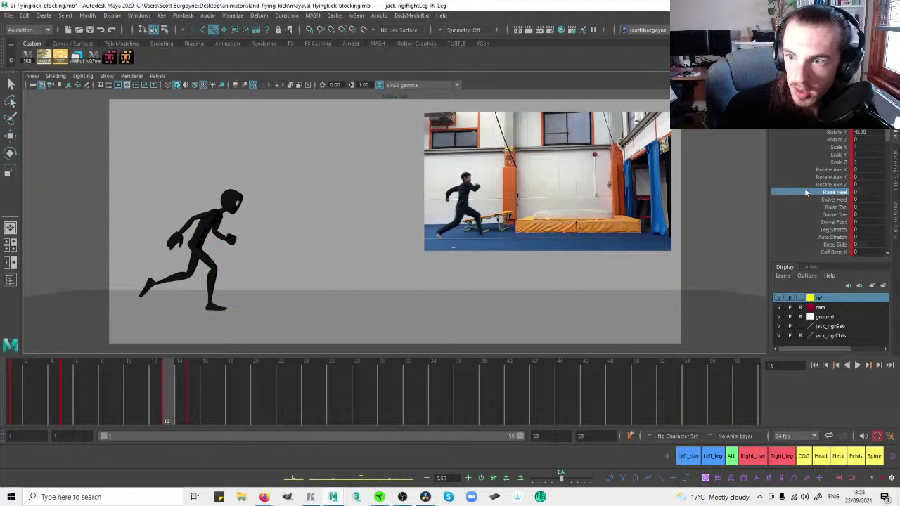
pyautogui.moveTo(326, 217)
pyautogui.mouseDown(button='middle')
pyautogui.moveTo(388, 210)
pyautogui.moveTo(358, 223)
pyautogui.moveTo(380, 226)
pyautogui.moveTo(323, 230)
pyautogui.mouseUp(button='middle')
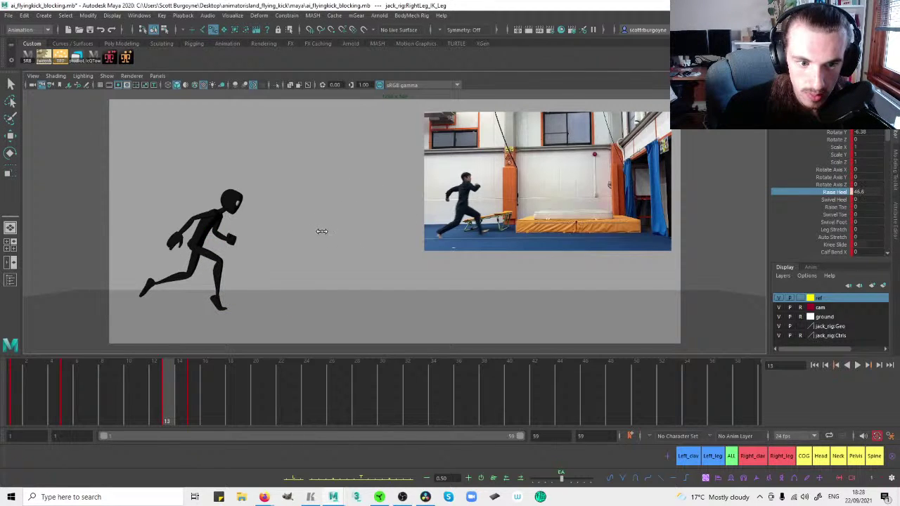
# Move the upper body control well ahead of the planted right foot at frame 13, refining its position in the camera view.
pyautogui.press('.')
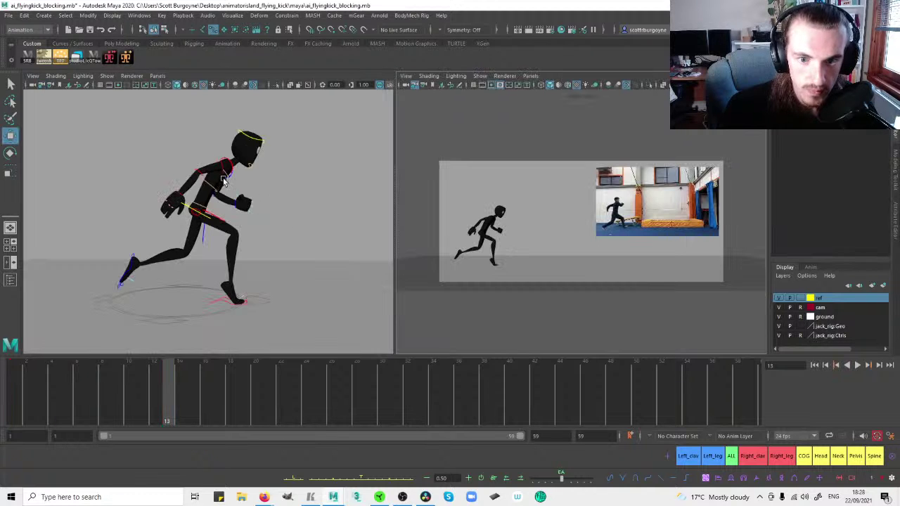
pyautogui.click(187, 214)
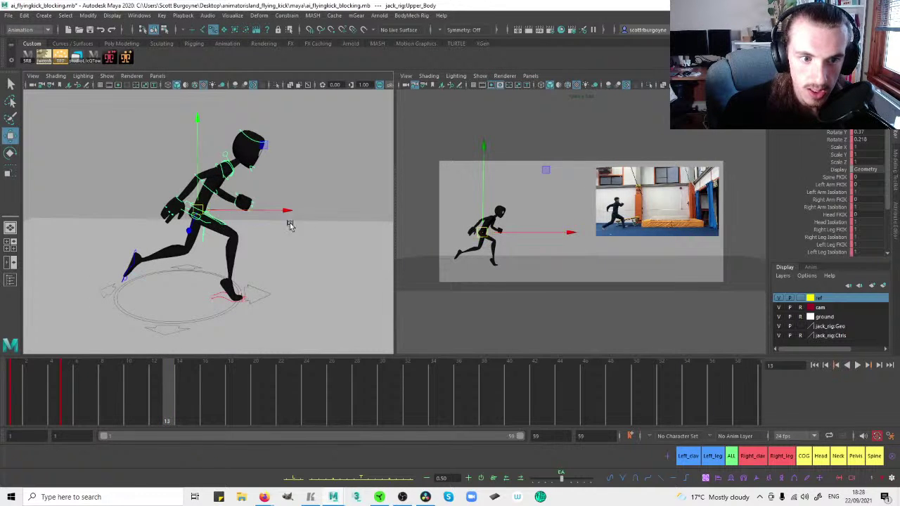
pyautogui.moveTo(267, 215); pyautogui.dragTo(356, 201)
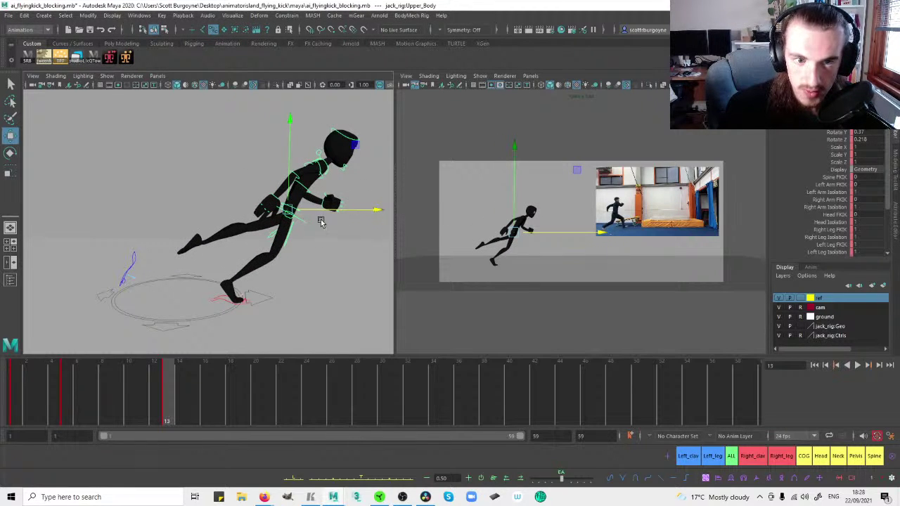
pyautogui.keyDown('alt'); pyautogui.moveTo(320, 223); pyautogui.dragTo(284, 215); pyautogui.keyUp('alt')
pyautogui.press('space')
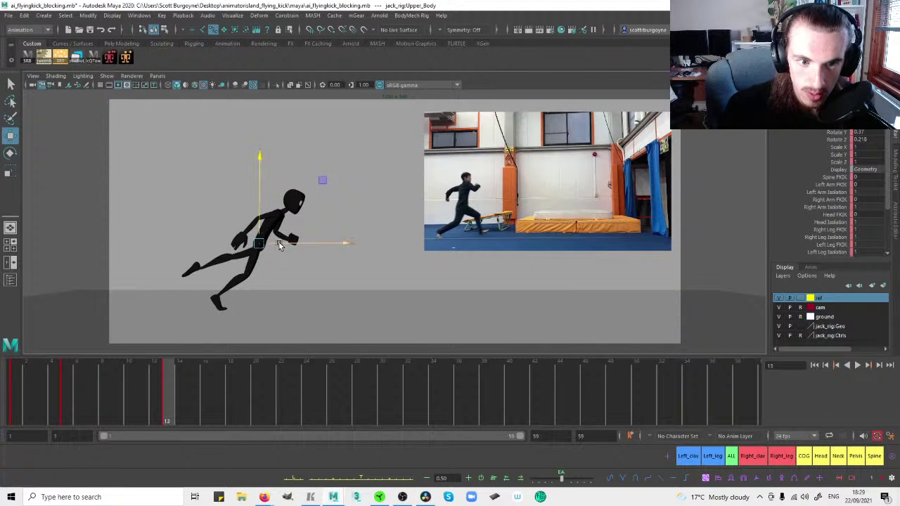
pyautogui.moveTo(261, 232); pyautogui.dragTo(284, 244)
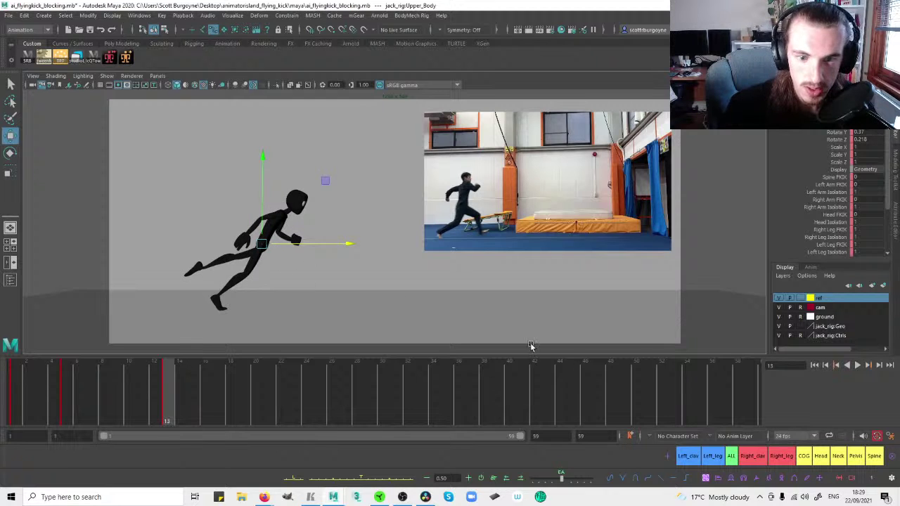
# Select the COG and right leg controls and copy their frame 13 pose to frame 15.
pyautogui.click(712, 457)
pyautogui.click(500, 307)
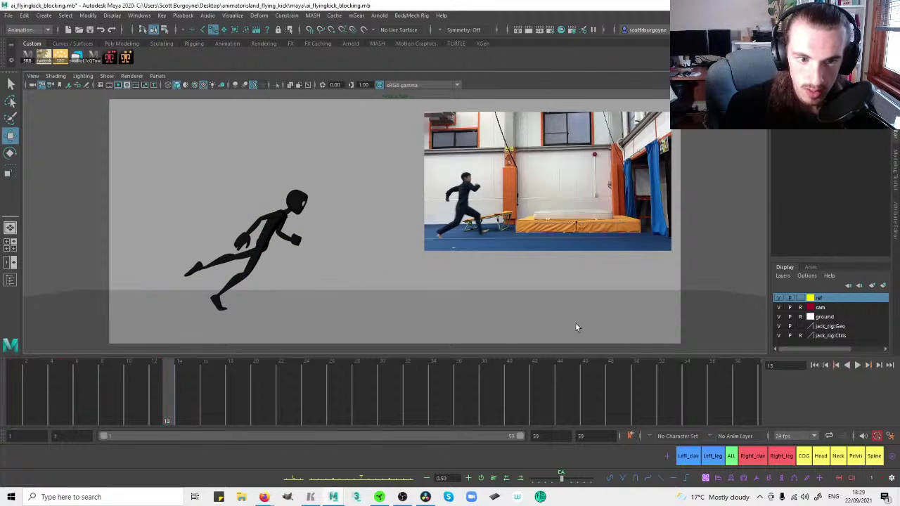
pyautogui.click(804, 456)
pyautogui.click(786, 457)
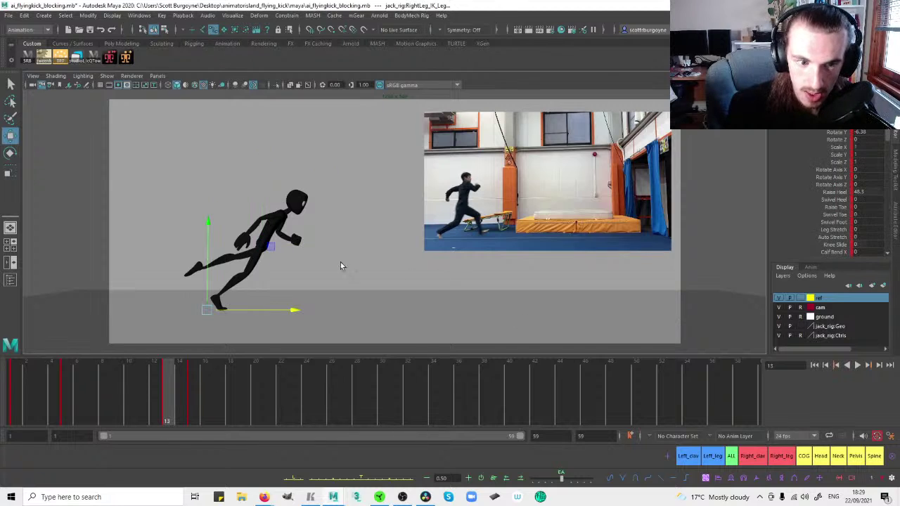
pyautogui.click(197, 377)
pyautogui.press(',')
pyautogui.press('.')
pyautogui.press(',')
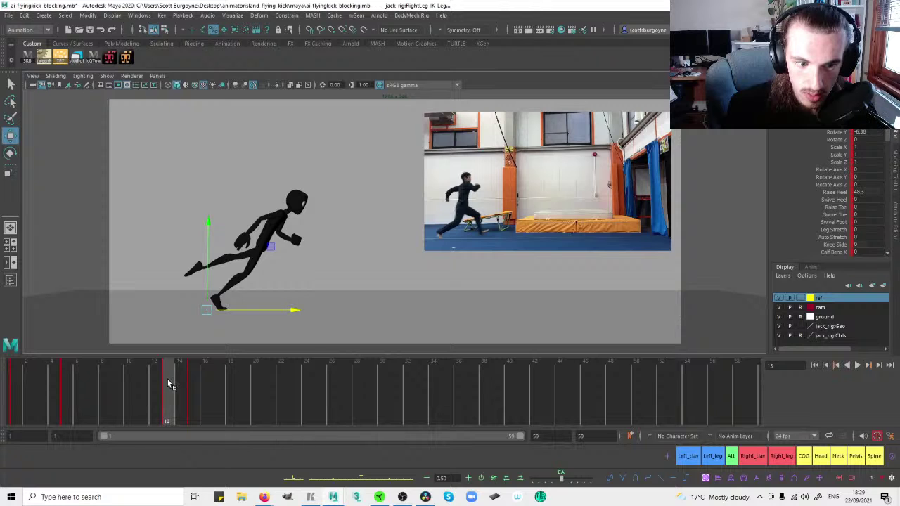
# Delete the selected controls' keys at frame 13 and return to the pose at frame 15.
pyautogui.rightClick(197, 380)
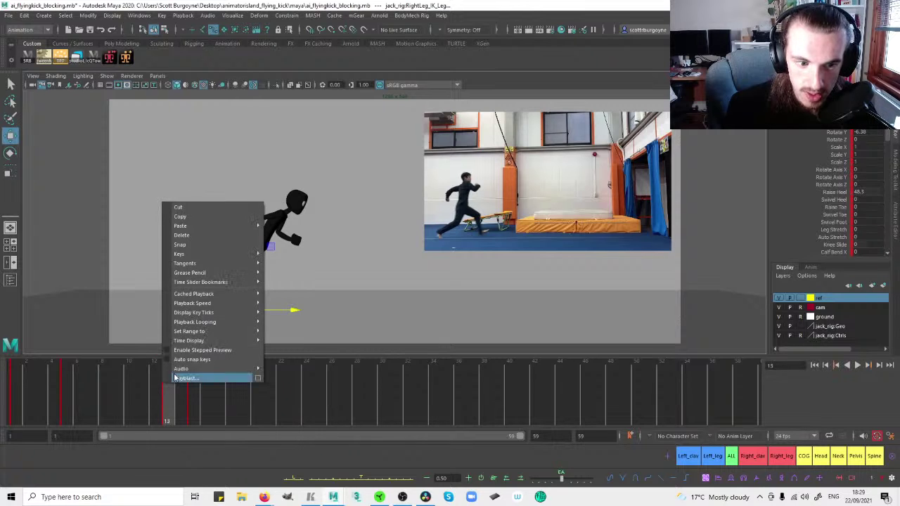
pyautogui.click(197, 235)
pyautogui.press('.')
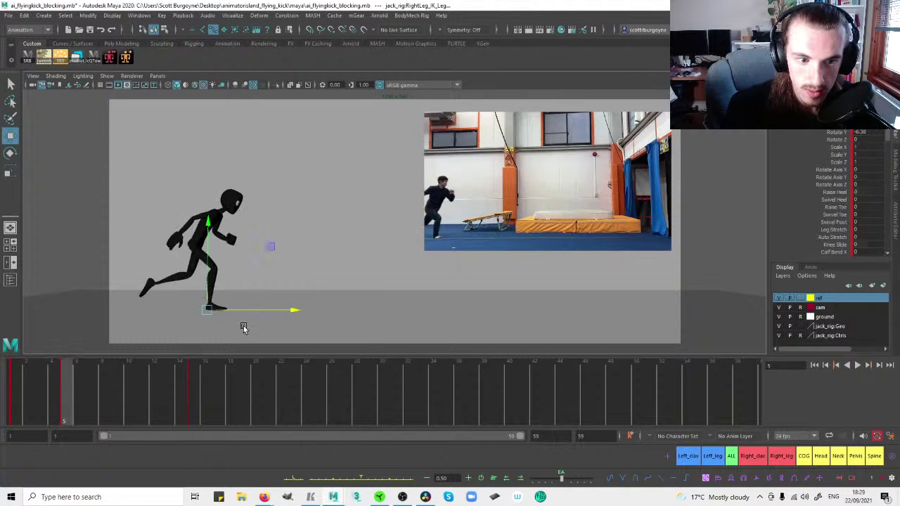
pyautogui.press('.')
pyautogui.click(314, 268)
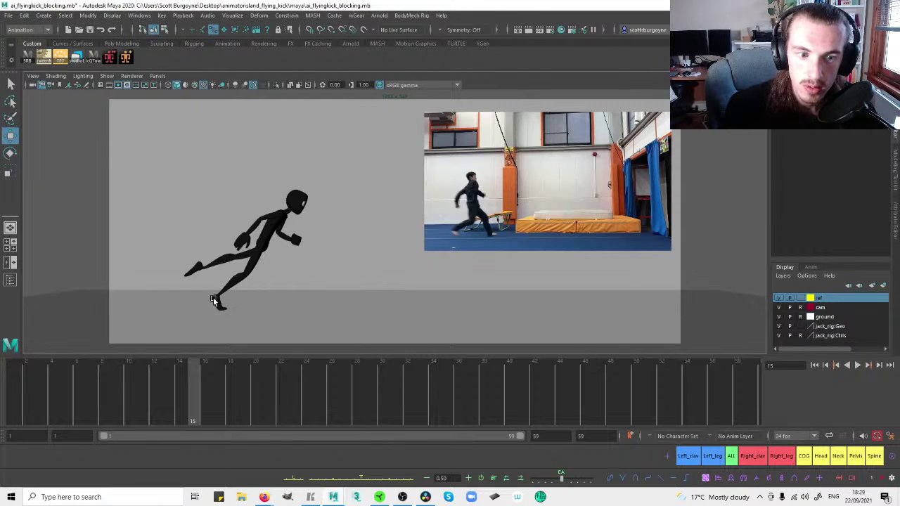
# Move the upper body and right foot controls slightly forward together at frame 15 in the enlarged camera view.
pyautogui.press('space')
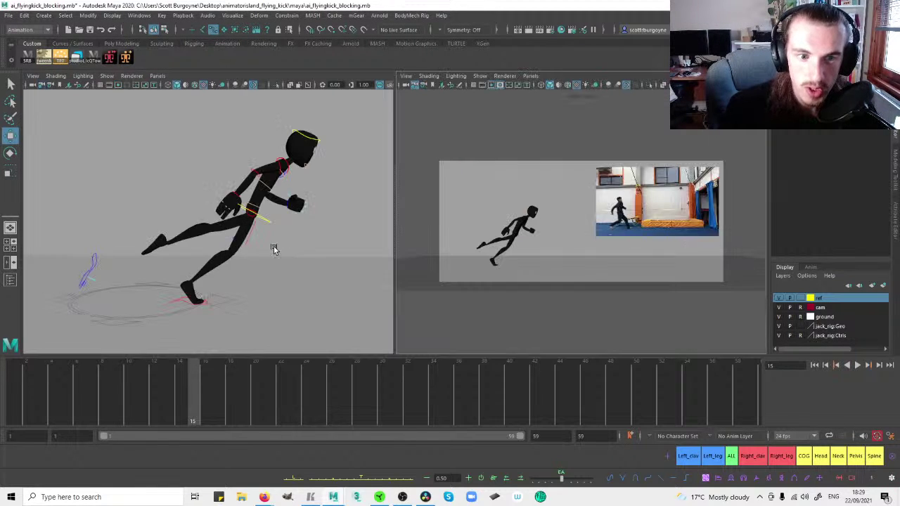
pyautogui.click(269, 234)
pyautogui.click(194, 307)
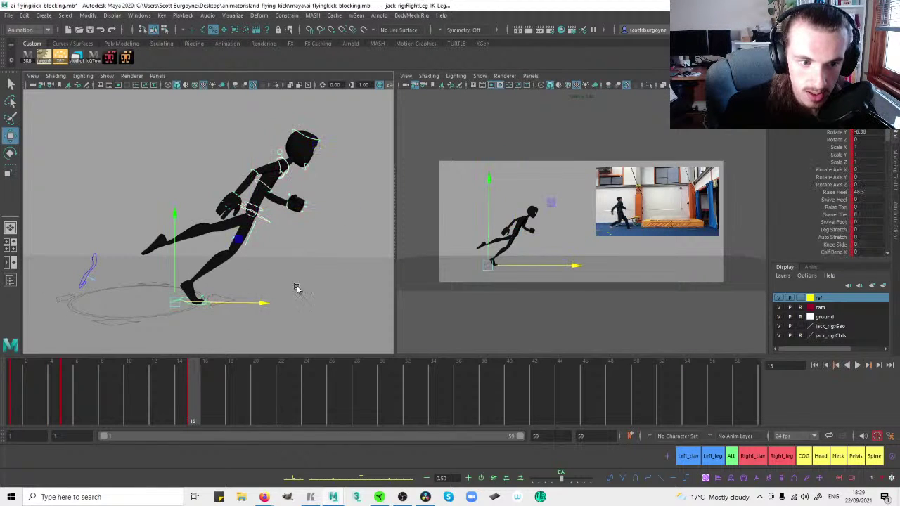
pyautogui.press('space')
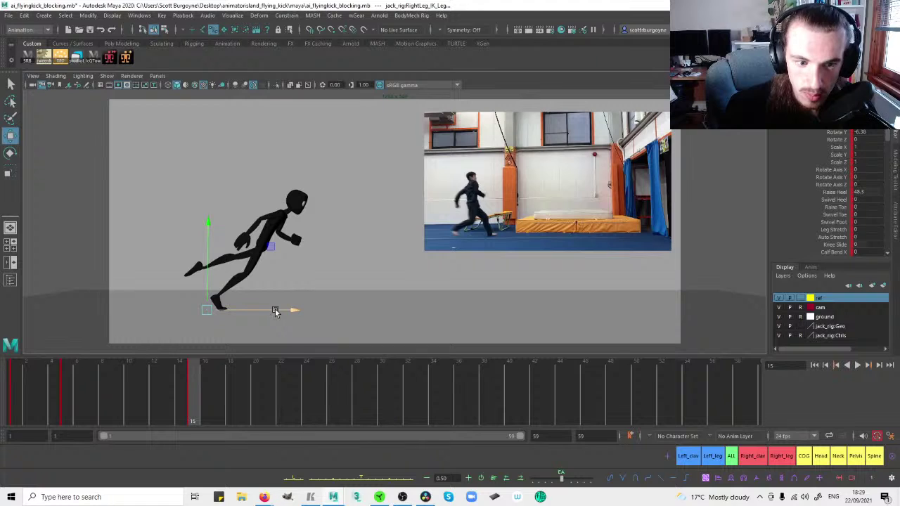
pyautogui.moveTo(274, 313); pyautogui.dragTo(280, 311)
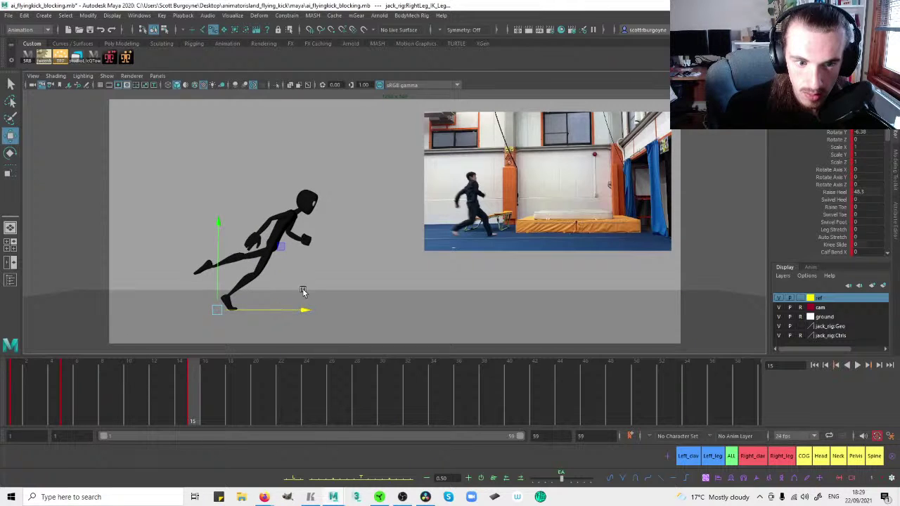
pyautogui.click(572, 332)
# Rotate and lift the right foot control at frame 15 and reset its Raise Heel to 0.
pyautogui.click(782, 456)
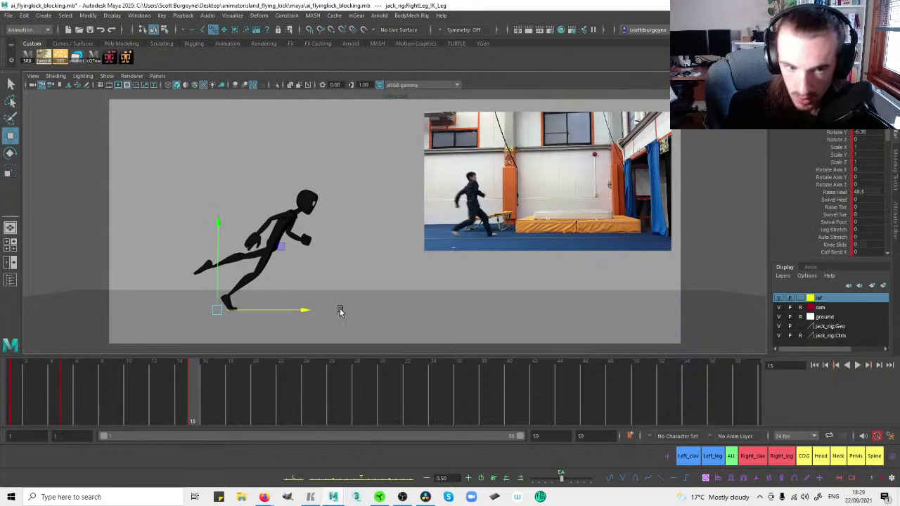
pyautogui.press('e')
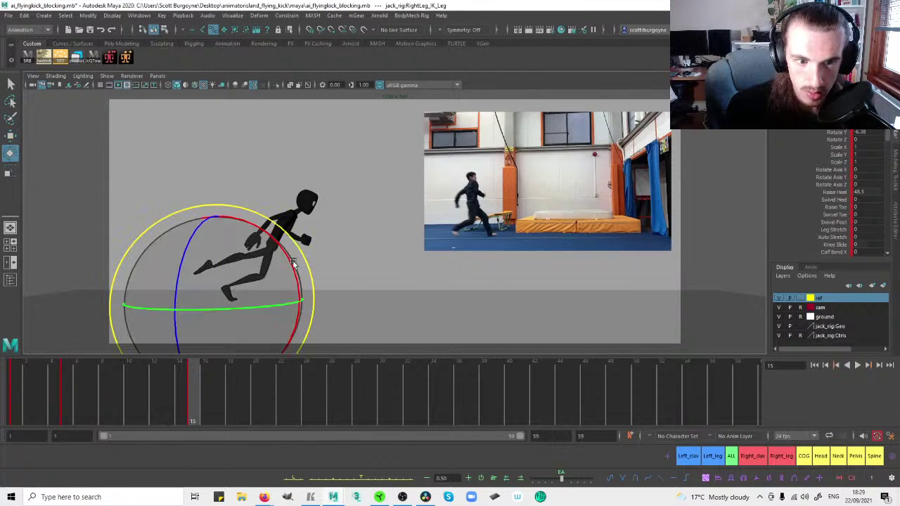
pyautogui.moveTo(290, 258); pyautogui.dragTo(291, 302)
pyautogui.press('w')
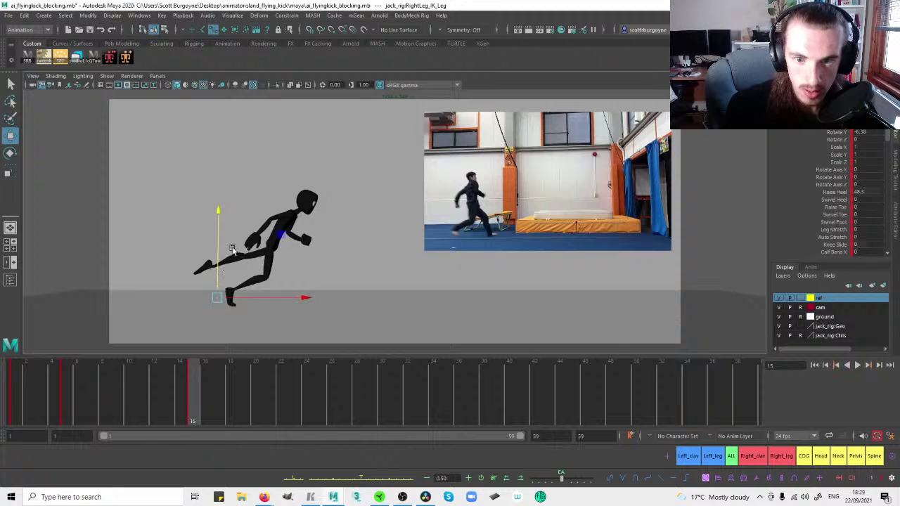
pyautogui.press(',')
pyautogui.press('.')
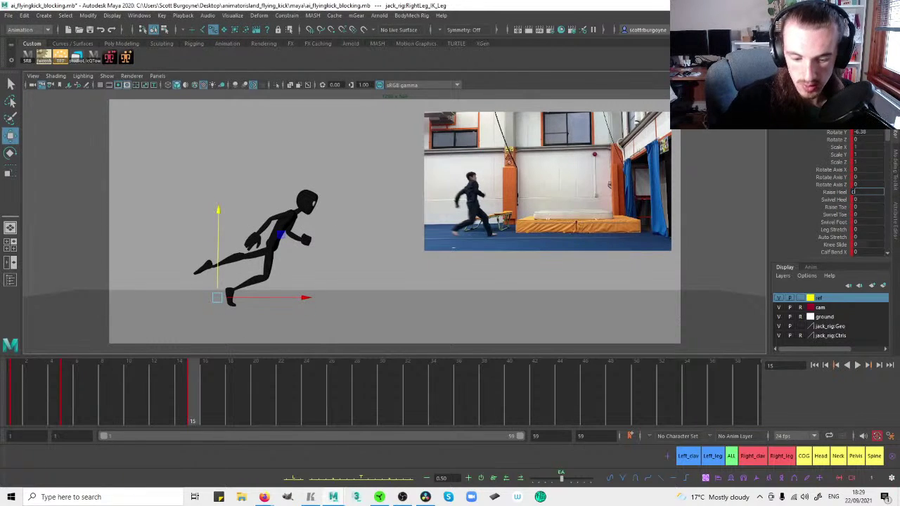
pyautogui.press('Return')
# Tilt the trailing right foot toes-down at frame 15 and raise it slightly off the ground.
pyautogui.press('e')
pyautogui.moveTo(279, 243); pyautogui.dragTo(302, 267)
pyautogui.press('w')
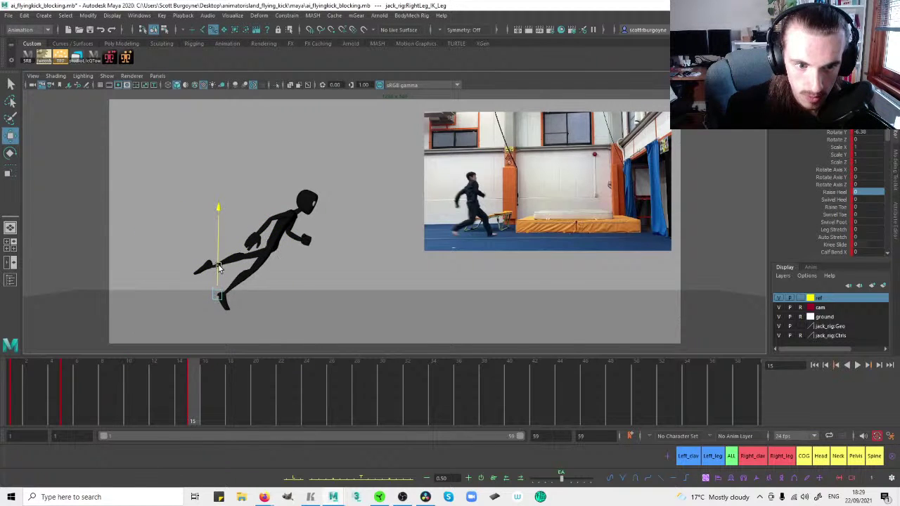
pyautogui.press('e')
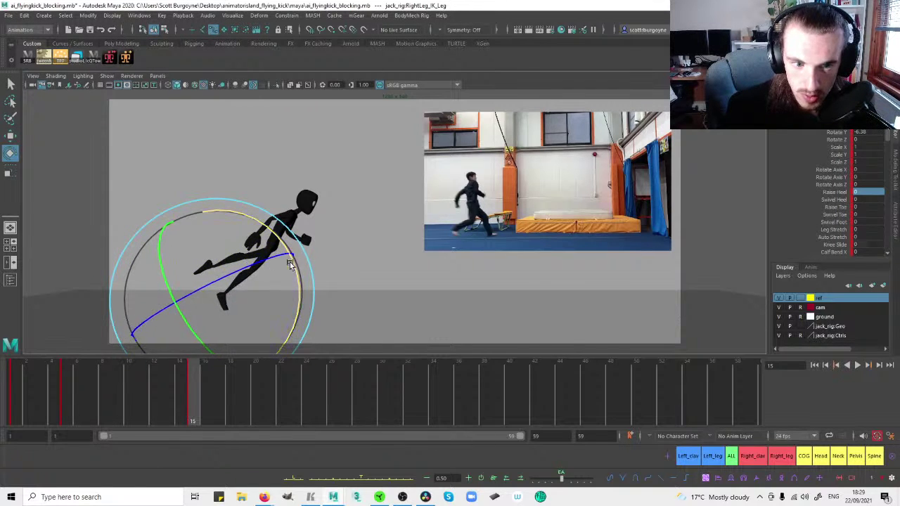
pyautogui.press('w')
pyautogui.click(217, 267)
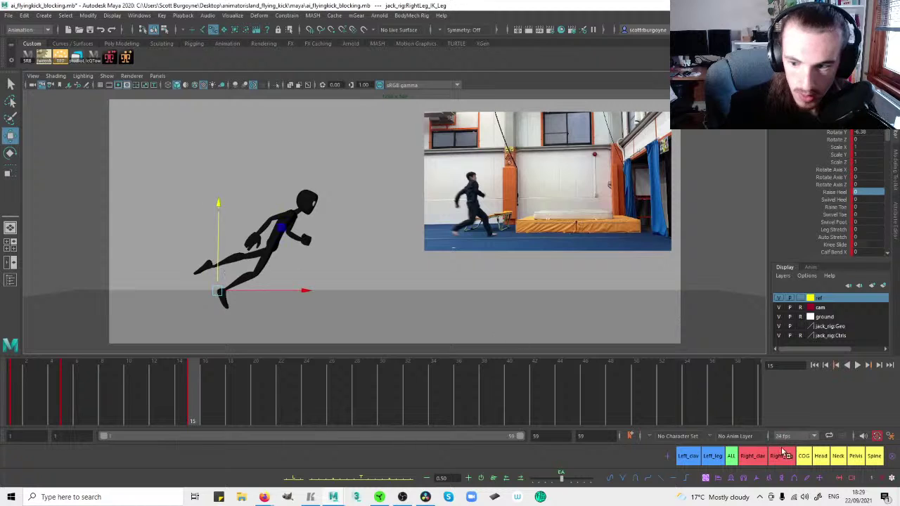
# Move the COG and right leg slightly forward together at frame 15, then nudge the right foot back.
pyautogui.click(804, 456)
pyautogui.moveTo(306, 243); pyautogui.dragTo(312, 244)
pyautogui.click(317, 266)
pyautogui.click(782, 456)
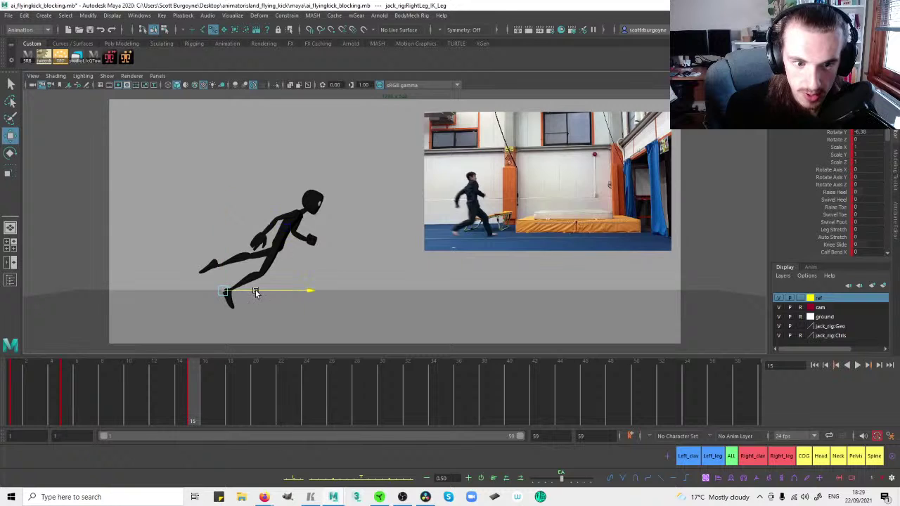
pyautogui.moveTo(256, 289); pyautogui.dragTo(254, 288)
# Compare frames 5 and 15, then raise the right foot further at frame 15 and adjust its rotation.
pyautogui.click(63, 384)
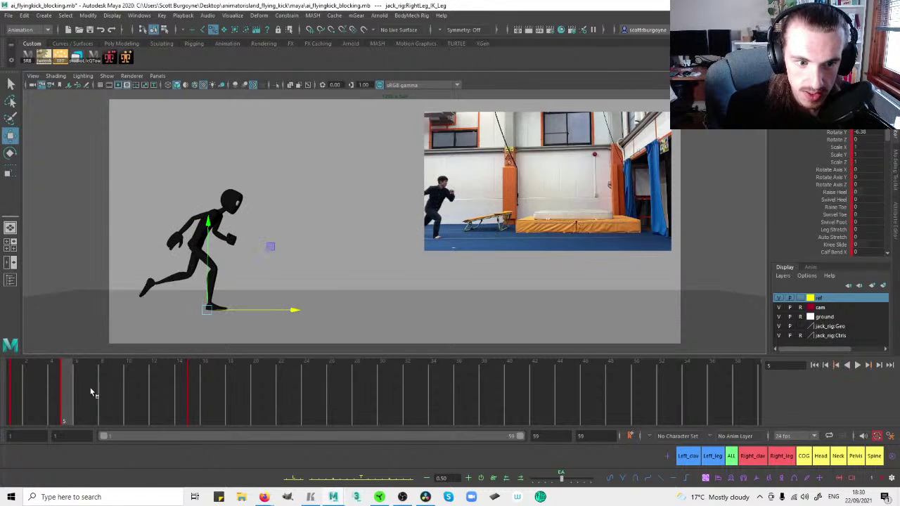
pyautogui.press('.')
pyautogui.press(',')
pyautogui.press('.')
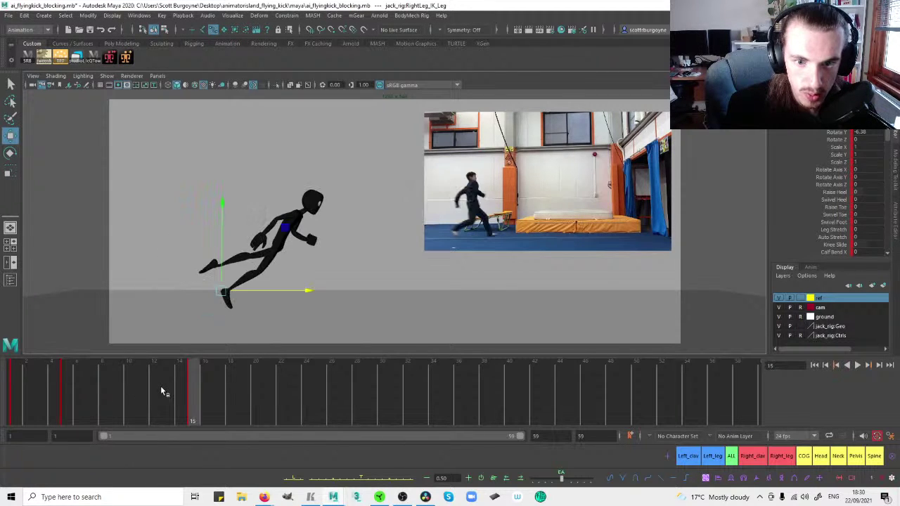
pyautogui.moveTo(259, 286); pyautogui.dragTo(326, 286)
pyautogui.press('e')
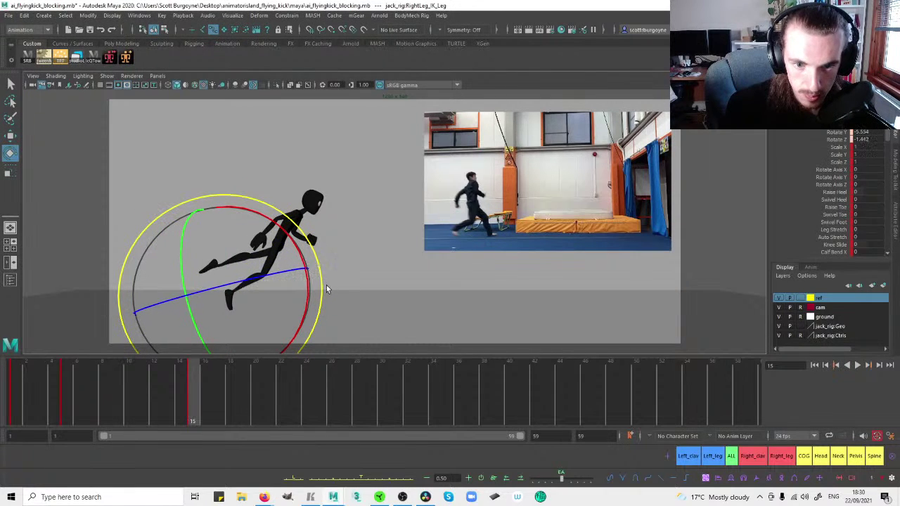
pyautogui.press('w')
pyautogui.press('e')
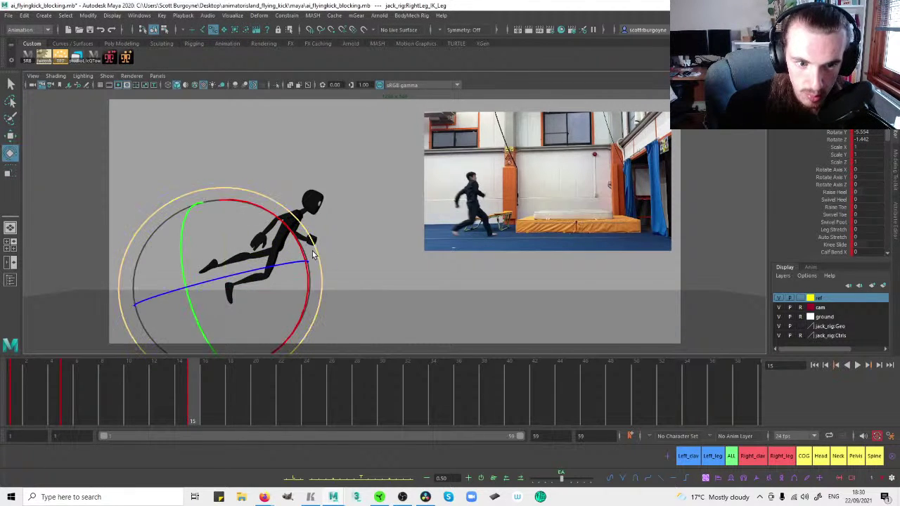
pyautogui.press(',')
pyautogui.press('.')
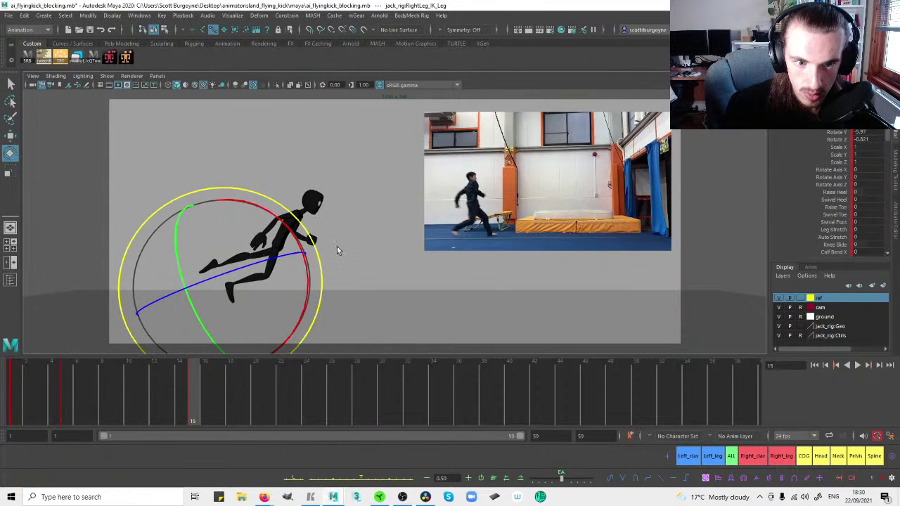
# Move the COG and right leg further forward together at frame 15, checking the spacing against frame 5.
pyautogui.click(337, 246)
pyautogui.click(807, 458)
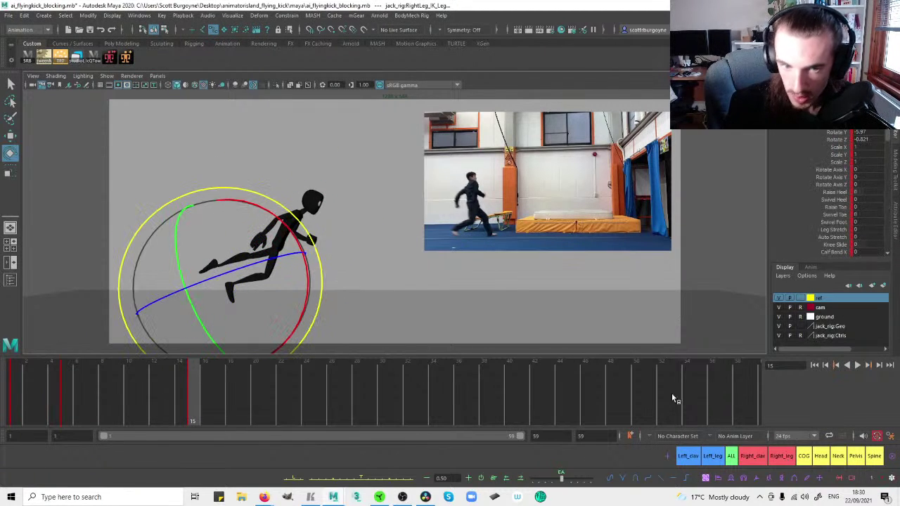
pyautogui.press('.')
pyautogui.press('.')
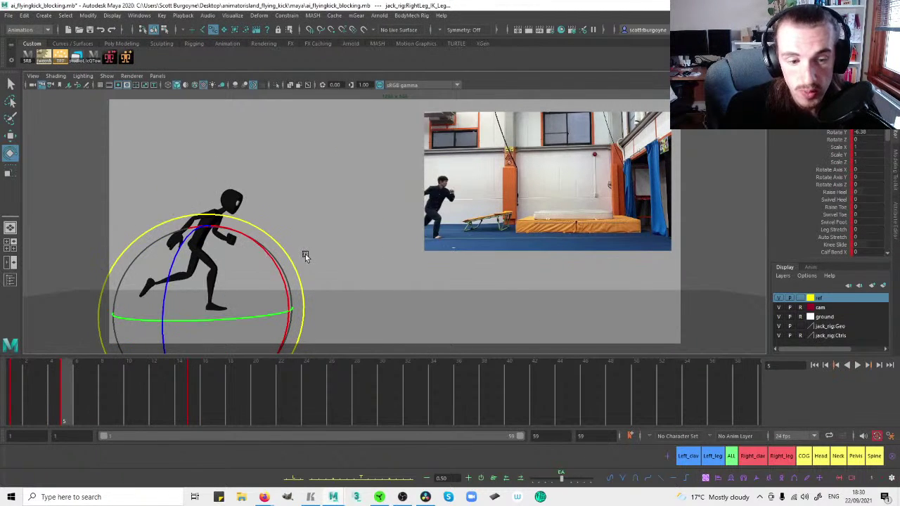
pyautogui.press('.')
pyautogui.press('w')
pyautogui.moveTo(285, 284); pyautogui.dragTo(296, 285)
pyautogui.press(',')
pyautogui.press('.')
pyautogui.click(334, 274)
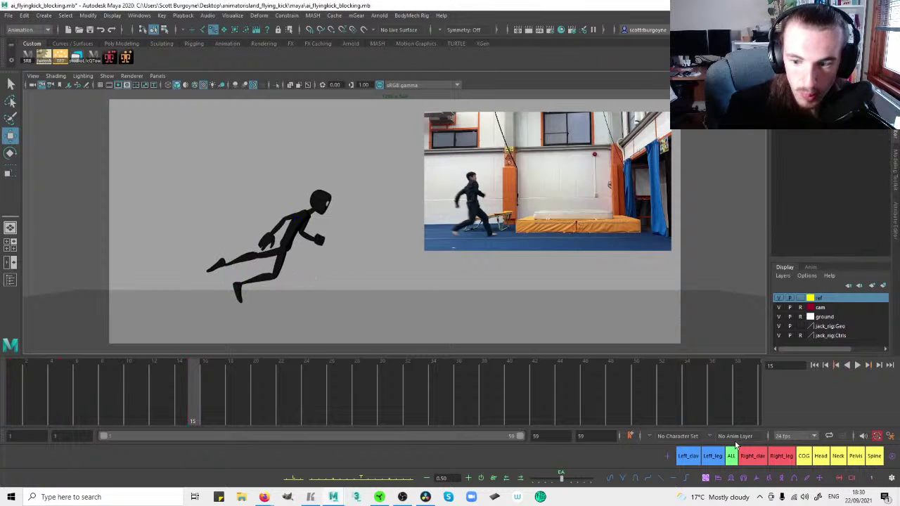
# Nudge the right foot back at frame 15 and refine its rotation to stretch the trailing leg.
pyautogui.click(781, 459)
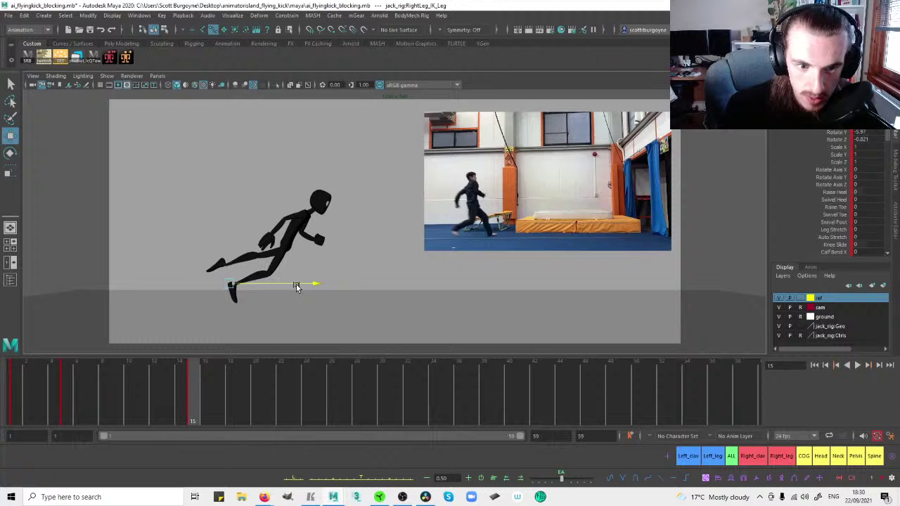
pyautogui.press('e')
pyautogui.moveTo(328, 282)
pyautogui.mouseDown()
pyautogui.moveTo(310, 310)
pyautogui.moveTo(320, 267)
pyautogui.mouseUp()
pyautogui.press('w')
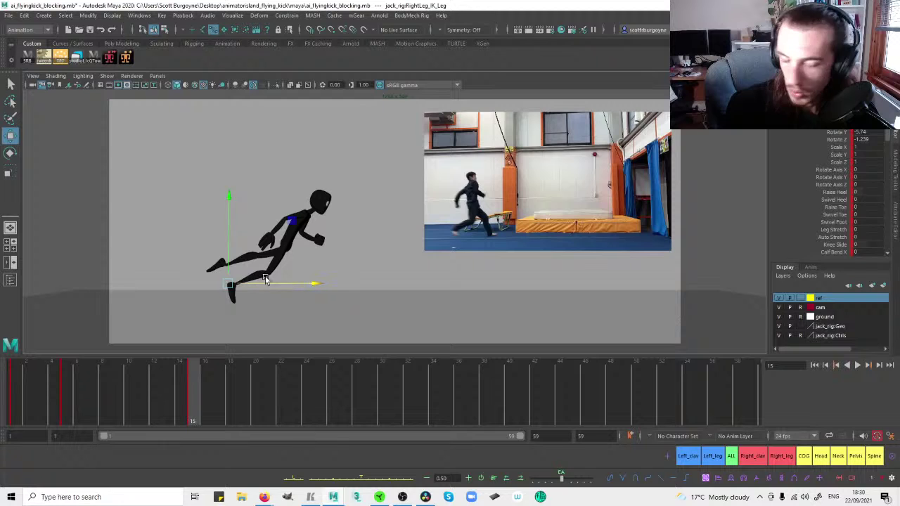
pyautogui.click(322, 266)
# Select the left foot control and move it forward from its frame 5 position to beneath the body at frame 15.
pyautogui.press('space')
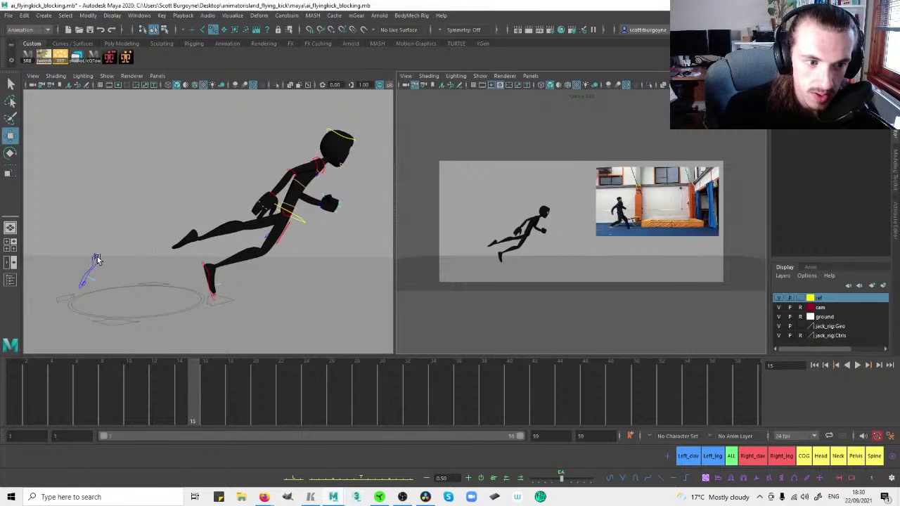
pyautogui.click(99, 259)
pyautogui.press(',')
pyautogui.press('.')
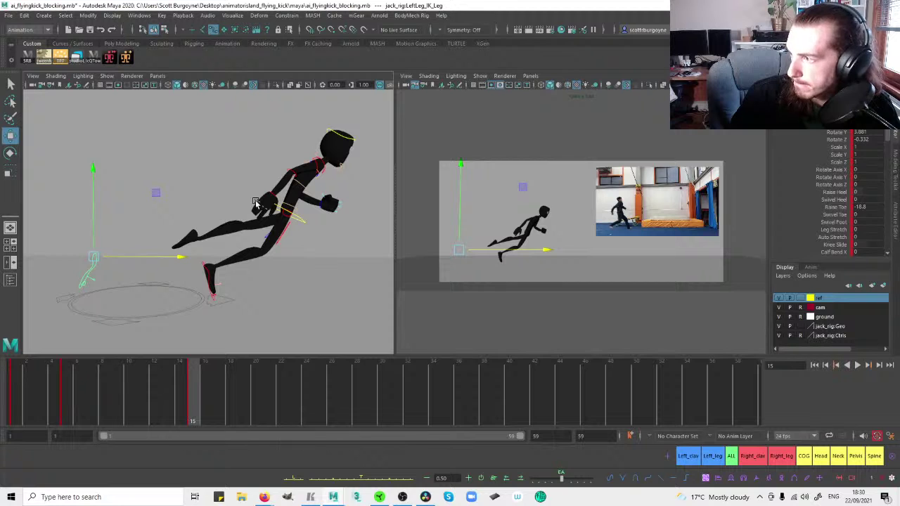
pyautogui.moveTo(168, 257); pyautogui.dragTo(306, 249)
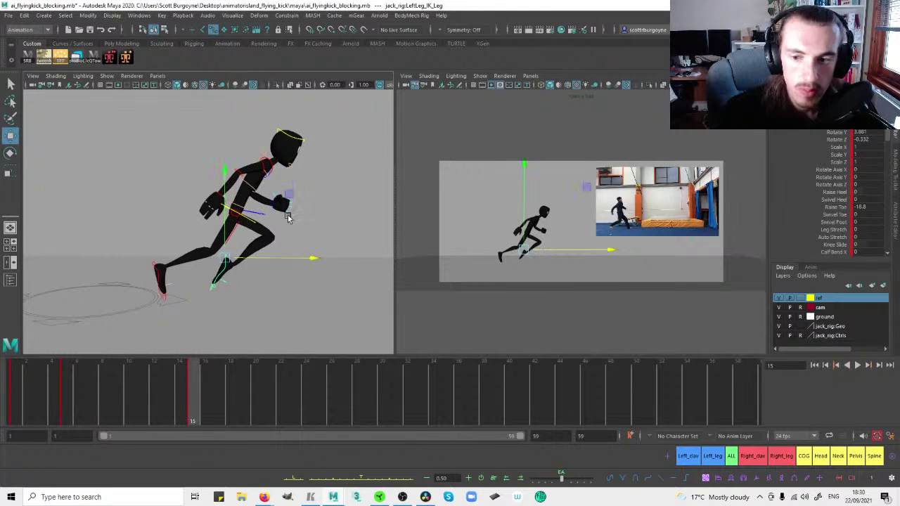
# Rotate the left foot towards flat at frame 15 and place it on the ground ahead of the body.
pyautogui.press('e')
pyautogui.moveTo(298, 204); pyautogui.dragTo(125, 203)
pyautogui.press('w')
pyautogui.moveTo(277, 247); pyautogui.dragTo(337, 258)
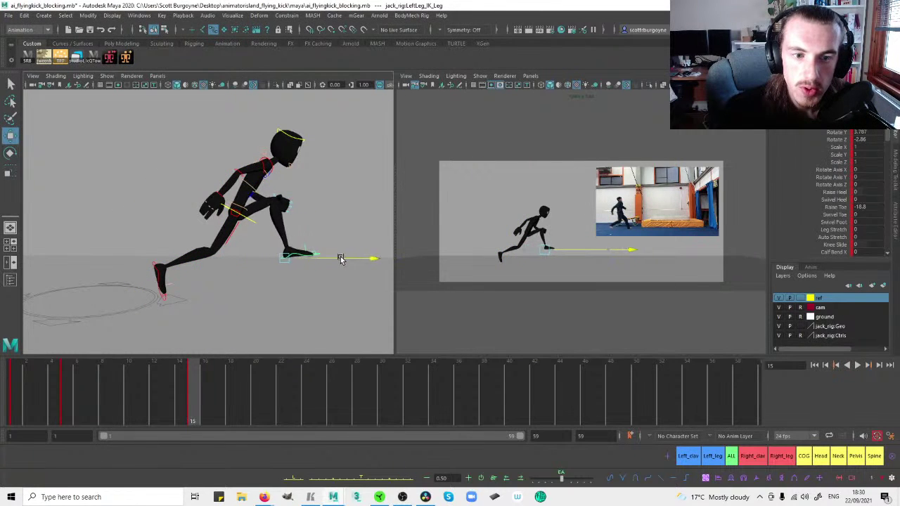
pyautogui.moveTo(298, 232); pyautogui.dragTo(297, 267)
pyautogui.press('e')
pyautogui.moveTo(353, 217); pyautogui.dragTo(320, 211)
pyautogui.press('w')
# Shift the upper body slightly sideways towards the planted left foot at frame 15, working from the front.
pyautogui.keyDown('alt'); pyautogui.moveTo(324, 238); pyautogui.dragTo(298, 238, button='middle'); pyautogui.keyUp('alt')
pyautogui.keyDown('alt'); pyautogui.moveTo(297, 238); pyautogui.dragTo(261, 239); pyautogui.keyUp('alt')
pyautogui.keyDown('alt'); pyautogui.moveTo(261, 239); pyautogui.dragTo(247, 242, button='right'); pyautogui.keyUp('alt')
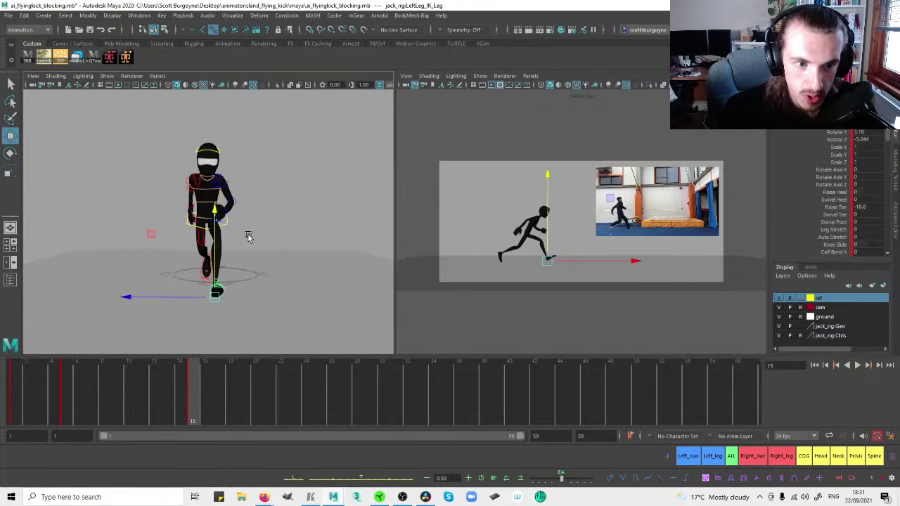
pyautogui.click(278, 228)
pyautogui.click(225, 228)
pyautogui.press(',')
pyautogui.press('.')
pyautogui.moveTo(185, 217); pyautogui.dragTo(186, 218)
pyautogui.click(246, 222)
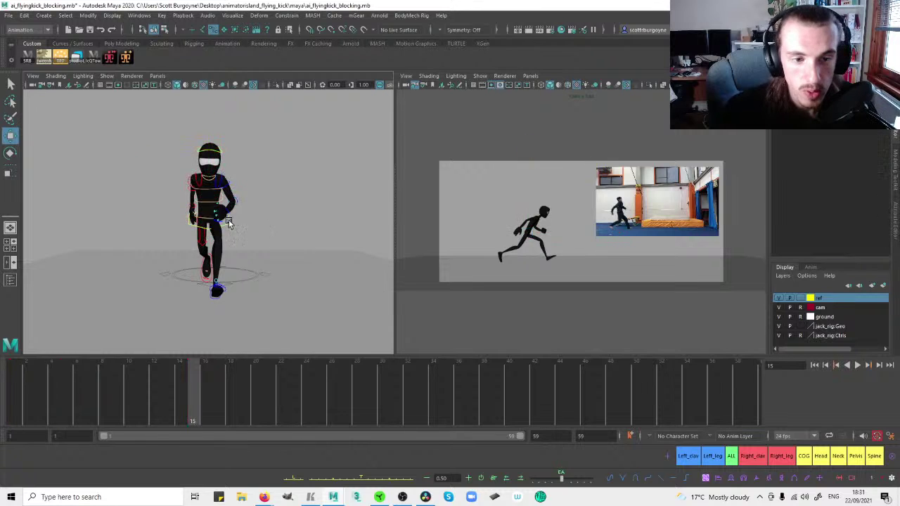
# Examine the hip controls and the frame 15 pose from the front and side.
pyautogui.click(218, 223)
pyautogui.press('e')
pyautogui.click(290, 234)
pyautogui.keyDown('alt'); pyautogui.moveTo(222, 219); pyautogui.dragTo(254, 268); pyautogui.keyUp('alt')
pyautogui.click(276, 225)
pyautogui.click(324, 241)
pyautogui.click(206, 220)
pyautogui.keyDown('alt'); pyautogui.moveTo(206, 219); pyautogui.dragTo(228, 232); pyautogui.keyUp('alt')
pyautogui.keyDown('alt'); pyautogui.moveTo(277, 217); pyautogui.dragTo(279, 211); pyautogui.keyUp('alt')
pyautogui.click(292, 239)
# Set the left foot's Raise Toe to 0 at frame 15, checking the pose in the enlarged camera view.
pyautogui.click(246, 273)
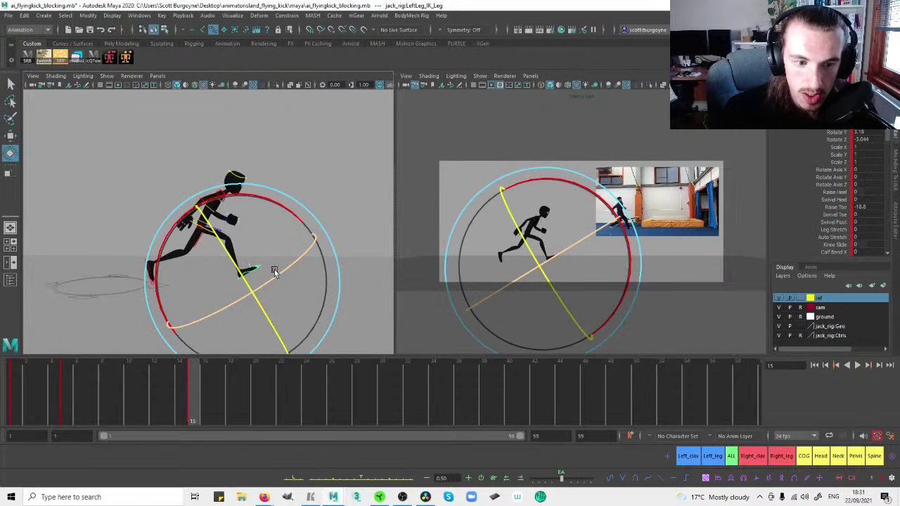
pyautogui.press(',')
pyautogui.press('.')
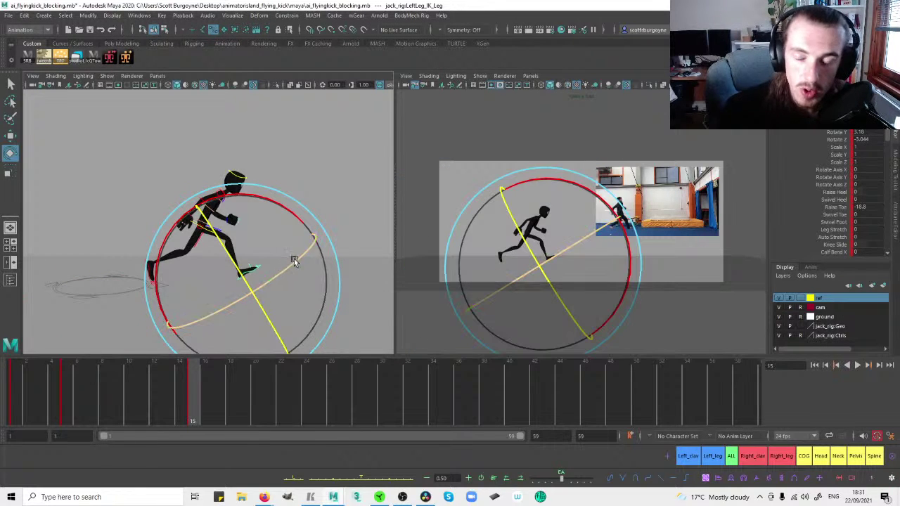
pyautogui.press('space')
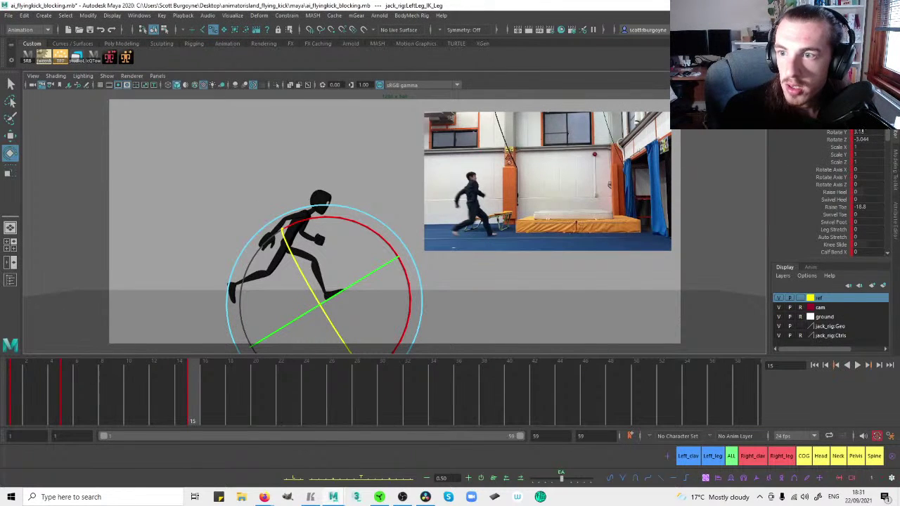
pyautogui.press('.')
pyautogui.press('w')
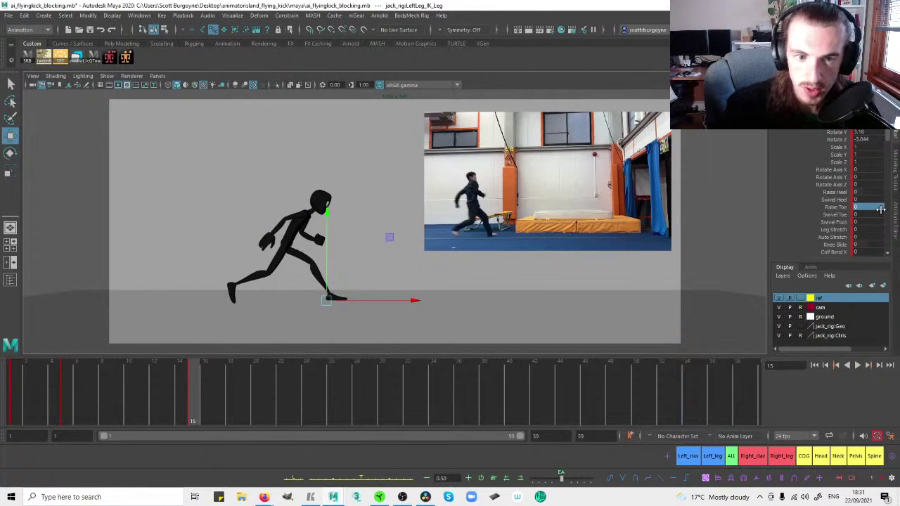
pyautogui.click(387, 171)
# Move the upper body and right foot controls forward together at frame 15, closer to the planted left foot.
pyautogui.press('space')
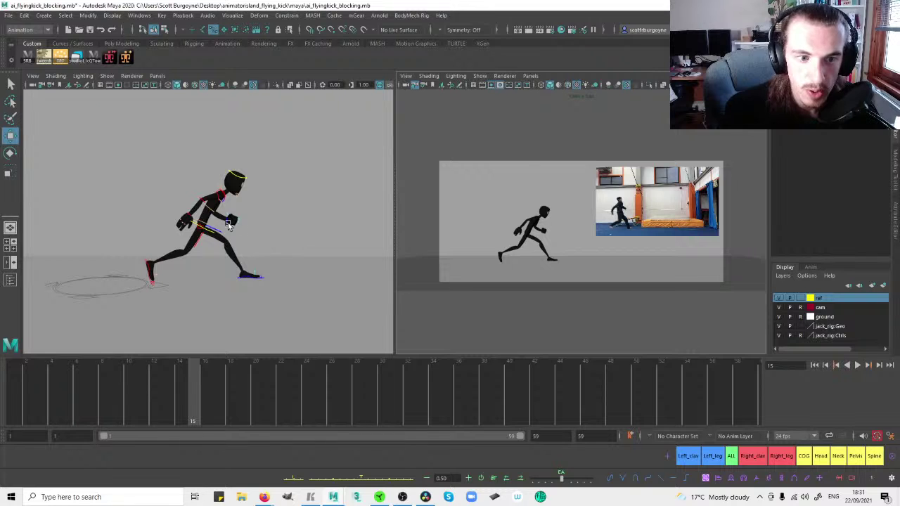
pyautogui.click(209, 232)
pyautogui.scroll(2, 243, 225)
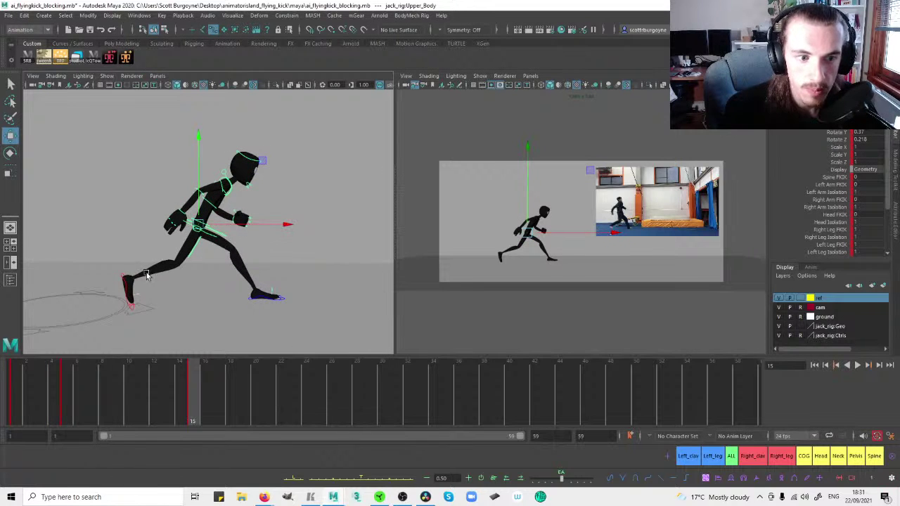
pyautogui.keyDown('shift'); pyautogui.click(125, 283); pyautogui.keyUp('shift')
pyautogui.moveTo(176, 278); pyautogui.dragTo(193, 277)
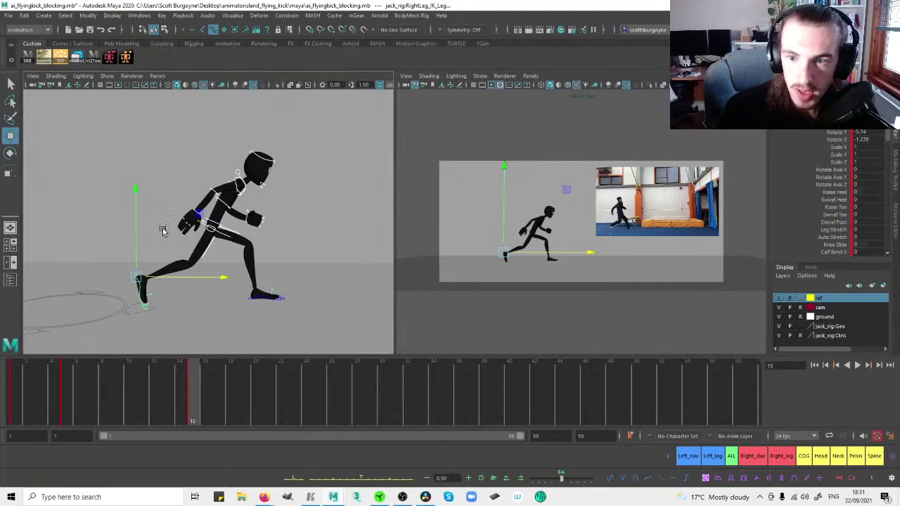
pyautogui.moveTo(139, 255); pyautogui.dragTo(137, 255)
pyautogui.moveTo(178, 277); pyautogui.dragTo(178, 276)
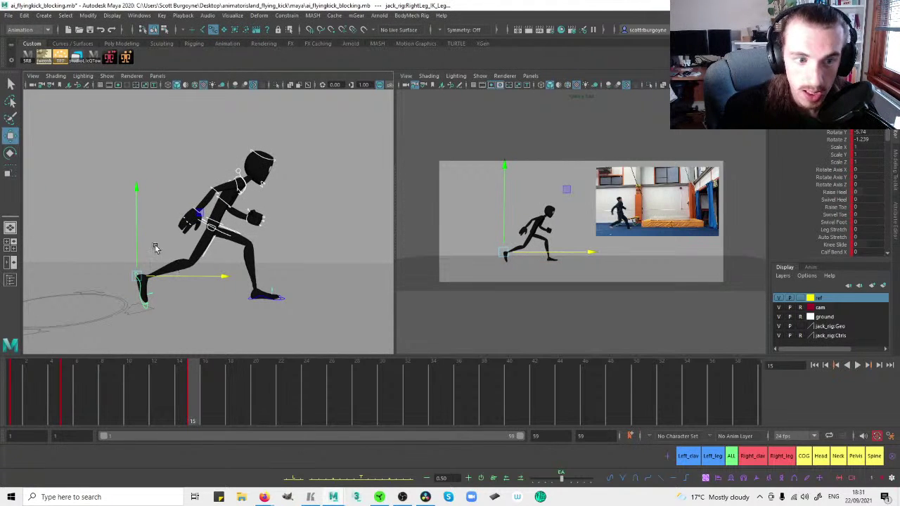
pyautogui.click(324, 232)
# Rotate the right foot slightly more upright at frame 15, comparing it with the neighbouring key pose.
pyautogui.click(143, 281)
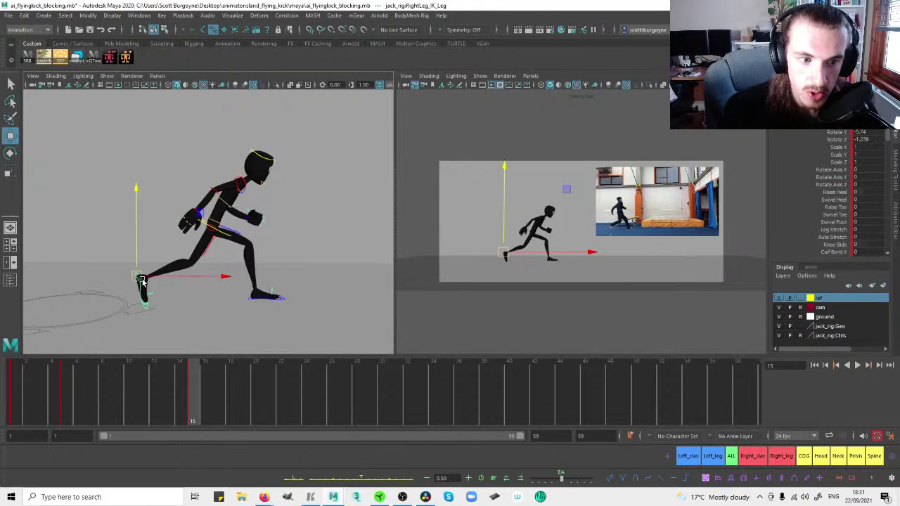
pyautogui.press(',')
pyautogui.press('.')
pyautogui.keyDown('alt'); pyautogui.moveTo(181, 251); pyautogui.dragTo(209, 250, button='middle'); pyautogui.keyUp('alt')
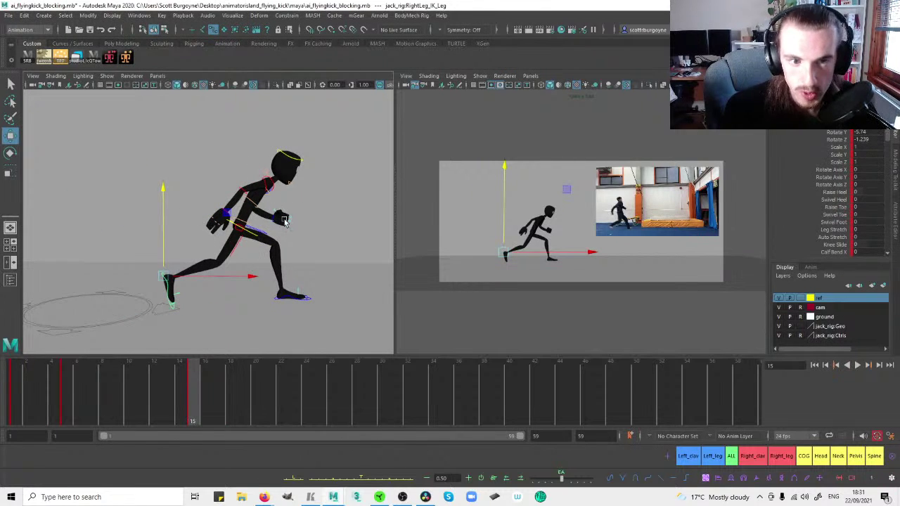
pyautogui.press('e')
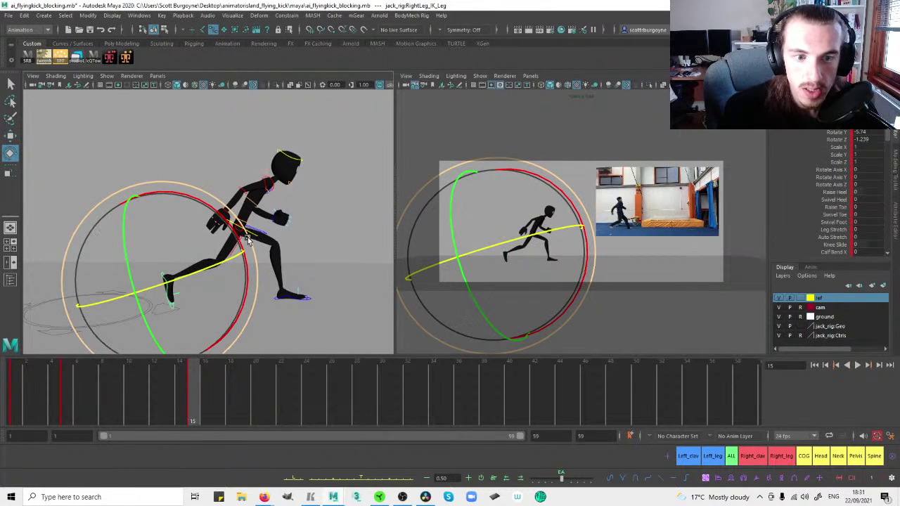
pyautogui.click(348, 213)
# Lower the left foot control onto the ground at frame 15, checking it from a low side view.
pyautogui.click(175, 282)
pyautogui.keyDown('alt'); pyautogui.moveTo(201, 278); pyautogui.dragTo(204, 261, button='middle'); pyautogui.keyUp('alt')
pyautogui.keyDown('alt'); pyautogui.moveTo(204, 262); pyautogui.dragTo(218, 244); pyautogui.keyUp('alt')
pyautogui.keyDown('alt'); pyautogui.moveTo(312, 254); pyautogui.dragTo(316, 240); pyautogui.keyUp('alt')
pyautogui.click(287, 280)
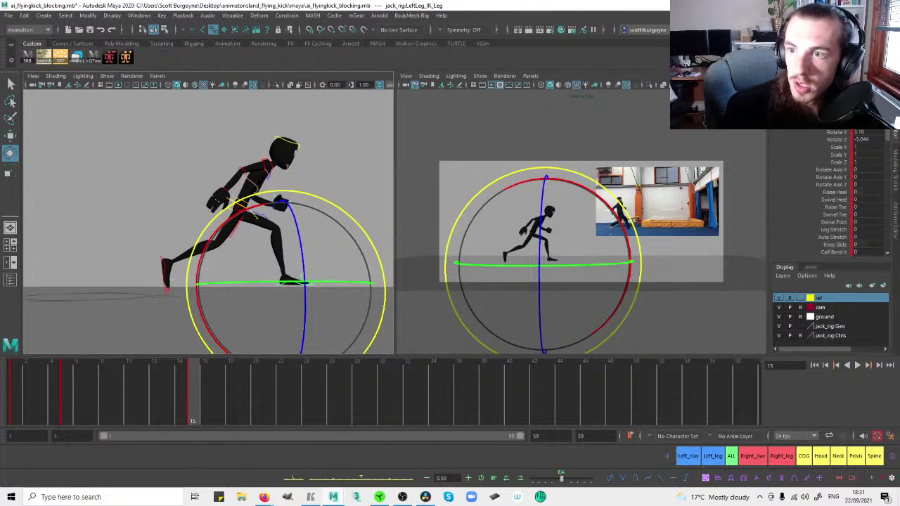
pyautogui.press('Return')
pyautogui.click(165, 170)
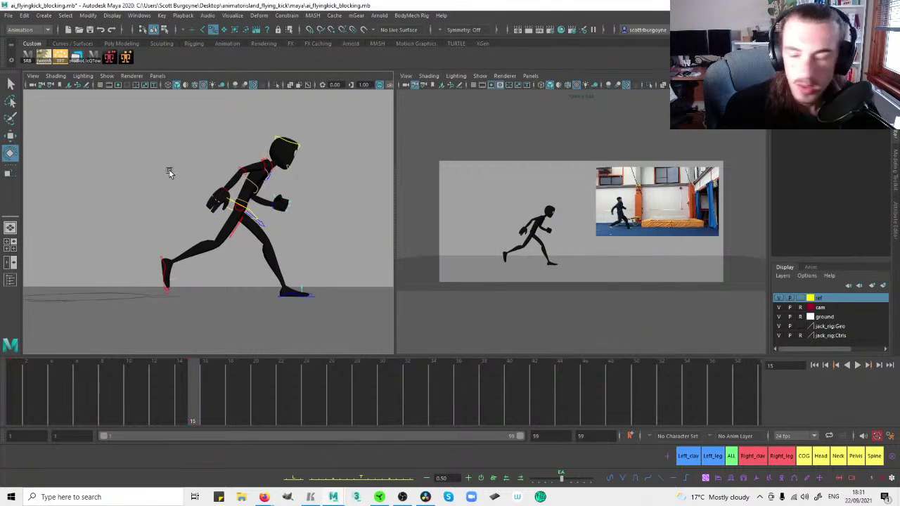
# Straighten the torso into a more upright running pose at frame 15 and adjust the right foot's forward position.
pyautogui.keyDown('alt'); pyautogui.moveTo(222, 177); pyautogui.dragTo(225, 190); pyautogui.keyUp('alt')
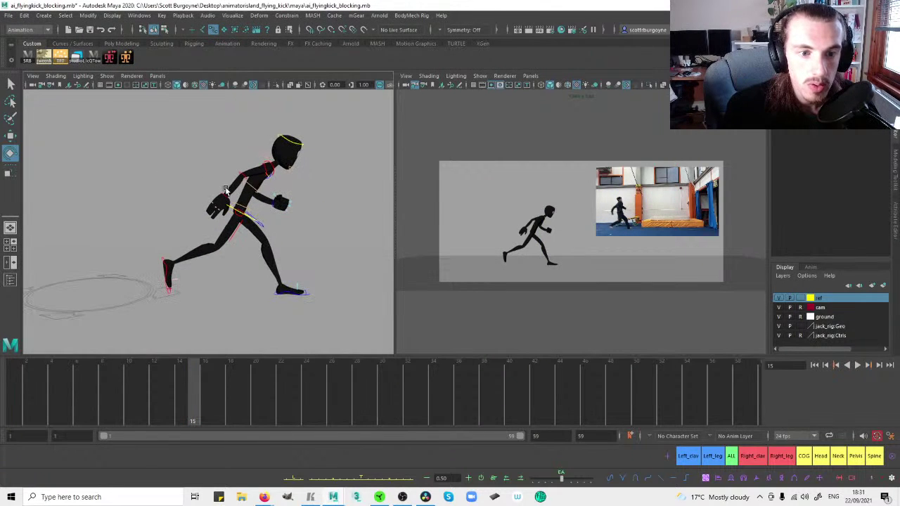
pyautogui.click(246, 211)
pyautogui.click(379, 171)
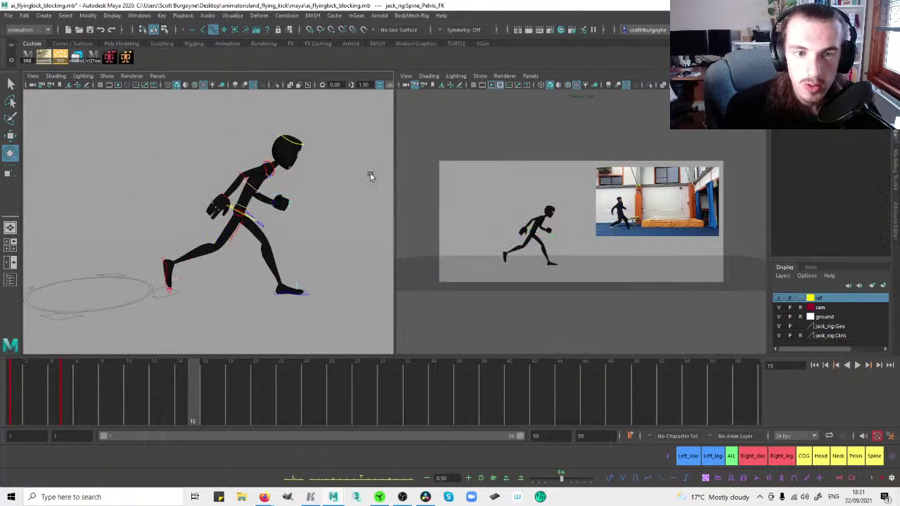
pyautogui.keyDown('alt'); pyautogui.moveTo(243, 202); pyautogui.dragTo(256, 149); pyautogui.keyUp('alt')
pyautogui.click(289, 201)
pyautogui.press('w')
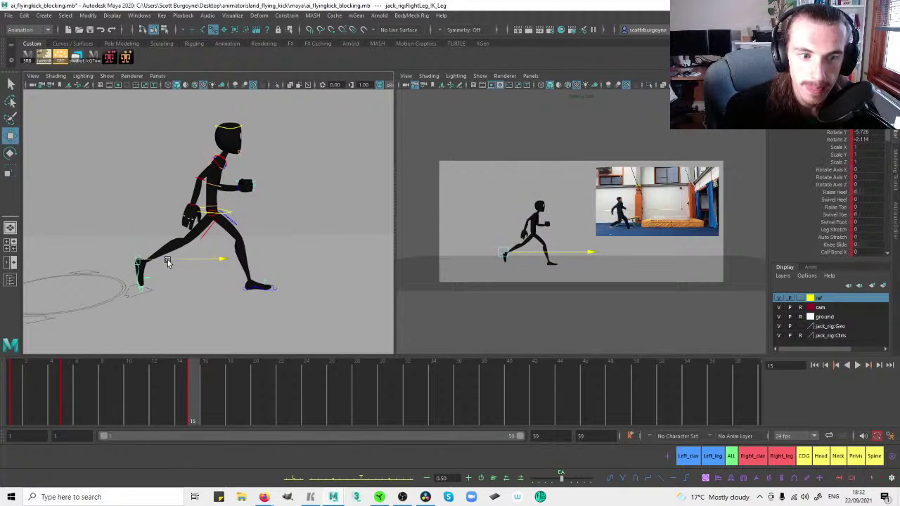
# Adjust the upper body control's sideways position over the planted left foot at frame 15 from the front.
pyautogui.click(247, 216)
pyautogui.click(244, 214)
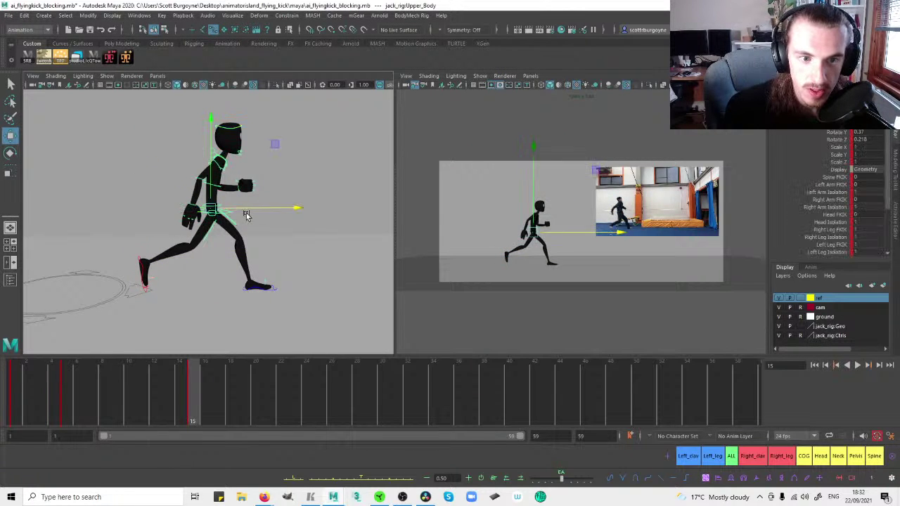
pyautogui.moveTo(244, 209); pyautogui.dragTo(193, 182)
pyautogui.press('space')
pyautogui.click(222, 189)
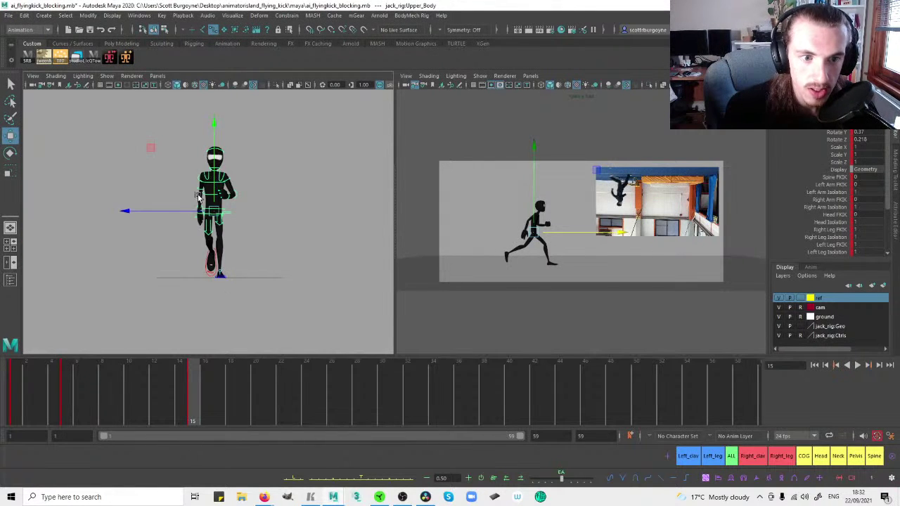
pyautogui.moveTo(186, 206); pyautogui.dragTo(208, 209)
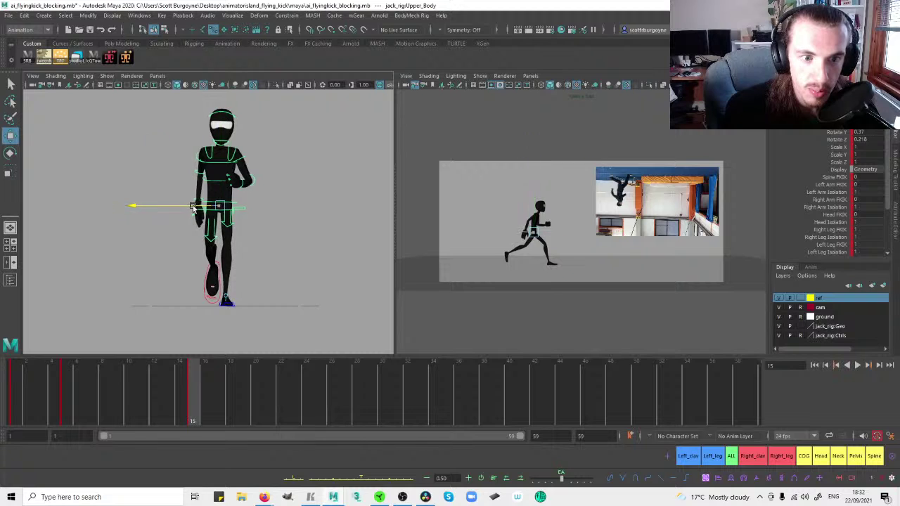
# Rotate the left leg's pole vector control at frame 15 from the front, comparing both legs with frame 5.
pyautogui.click(234, 227)
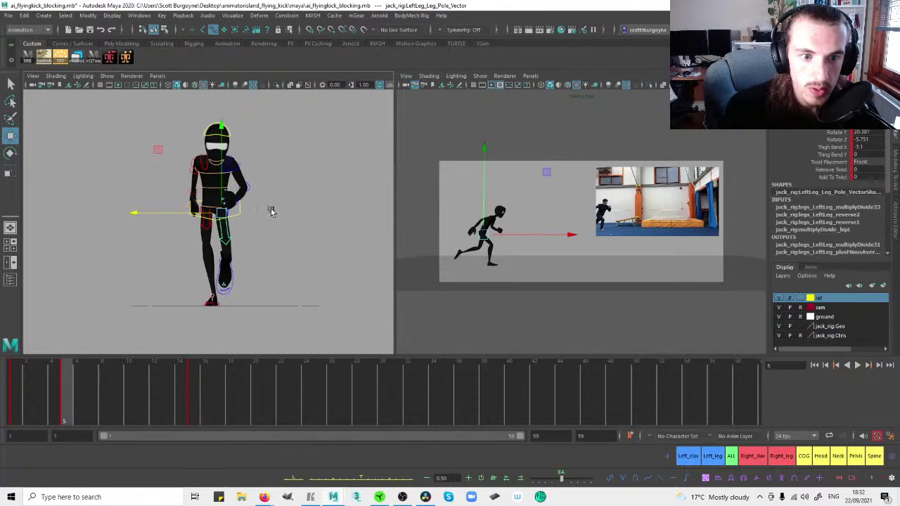
pyautogui.press('e')
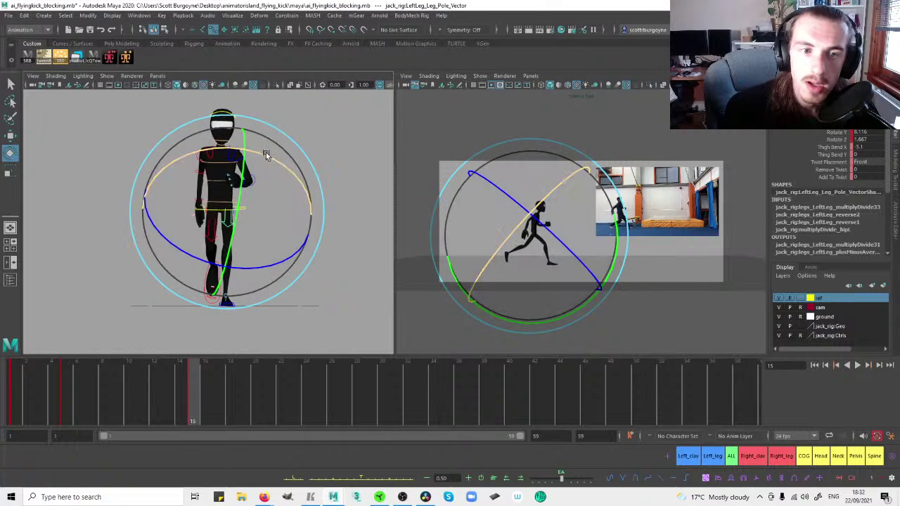
pyautogui.moveTo(264, 154); pyautogui.dragTo(259, 155)
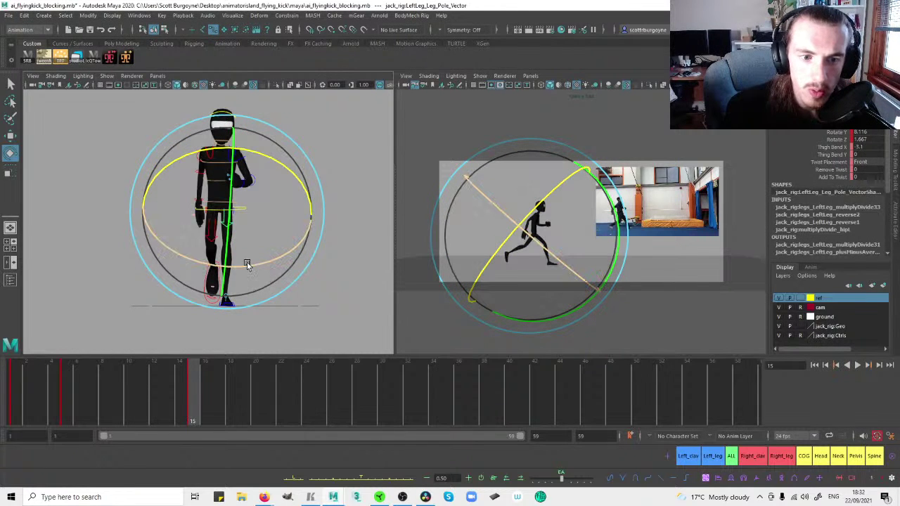
pyautogui.click(345, 247)
pyautogui.click(214, 231)
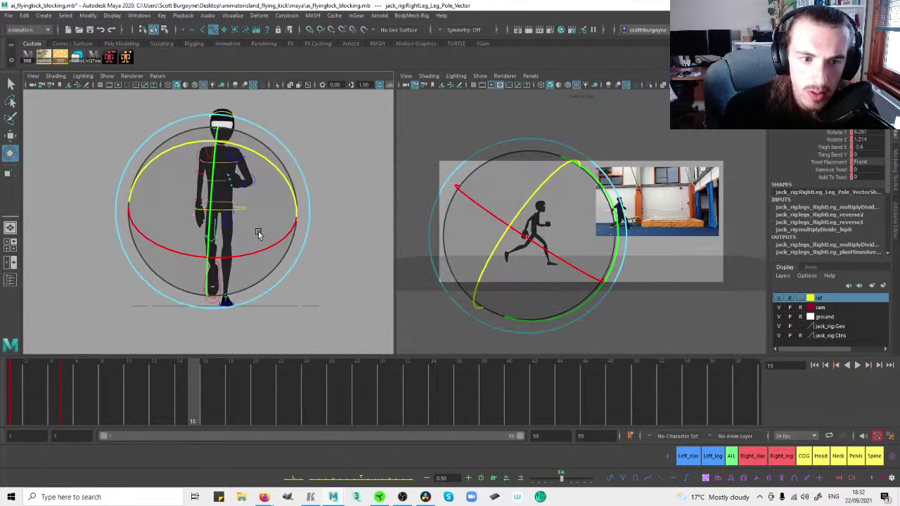
pyautogui.click(337, 228)
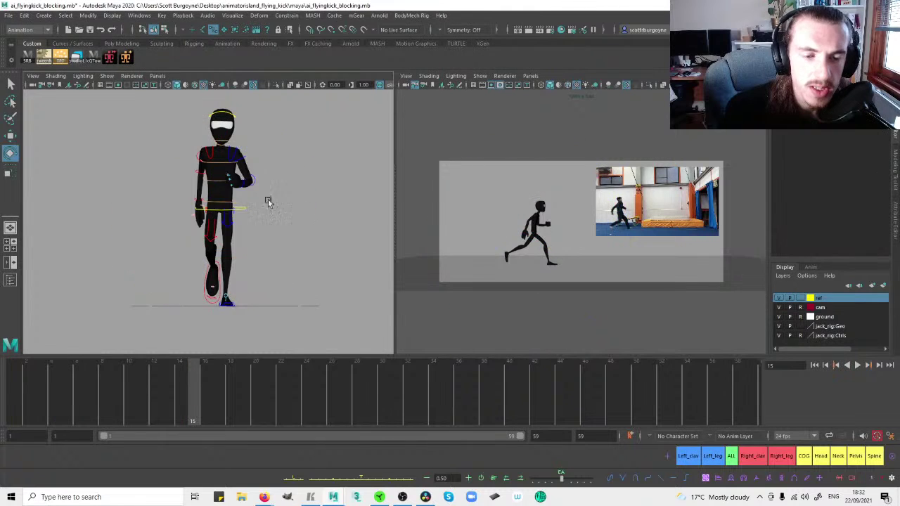
# Compare the pelvis across frames 1, 5 and 15, and tilt it sideways at frame 15.
pyautogui.click(237, 204)
pyautogui.press(',')
pyautogui.press(',')
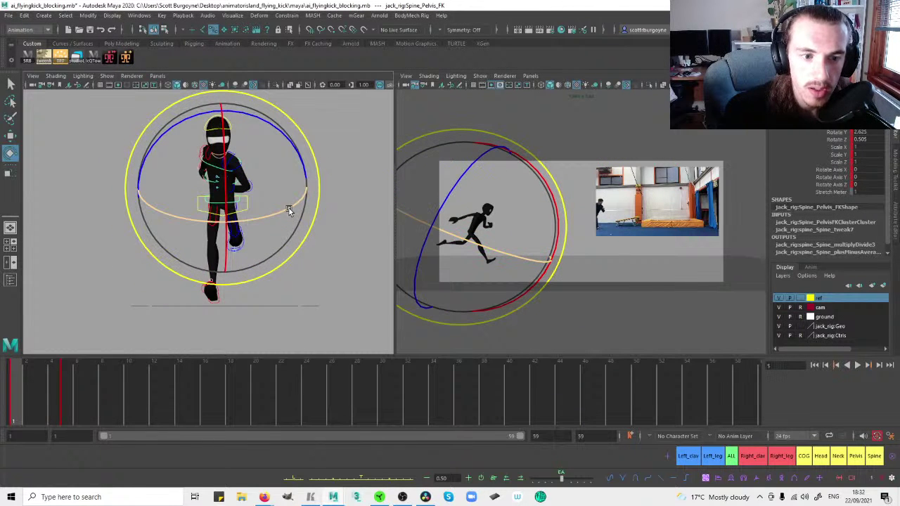
pyautogui.press('.')
pyautogui.click(194, 379)
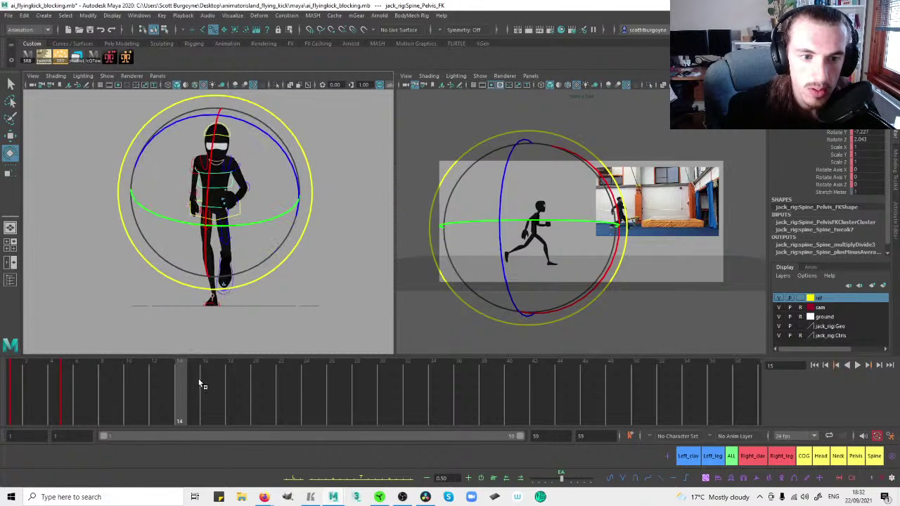
pyautogui.moveTo(241, 340); pyautogui.dragTo(295, 225)
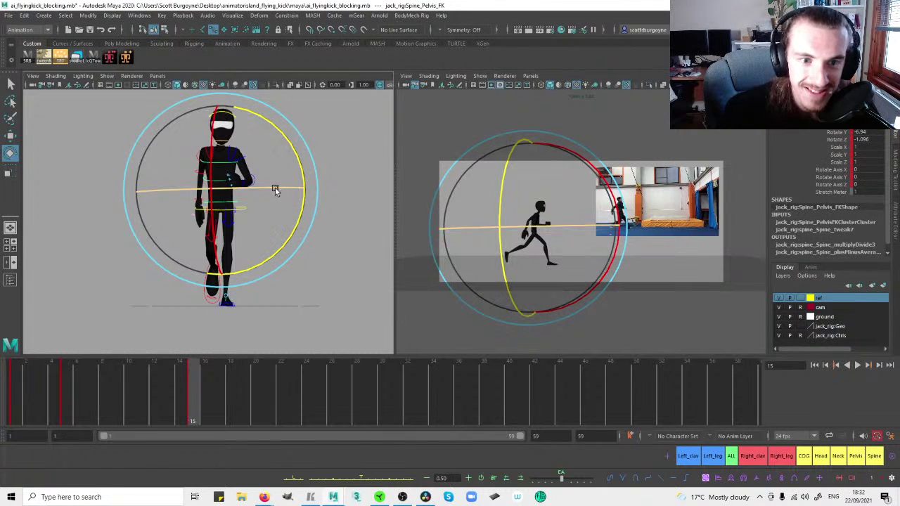
# Examine the tilted pelvis and the frame 15 pose from the perspective and side views.
pyautogui.press('space')
pyautogui.press('space')
pyautogui.moveTo(289, 191); pyautogui.dragTo(273, 175)
pyautogui.press('space')
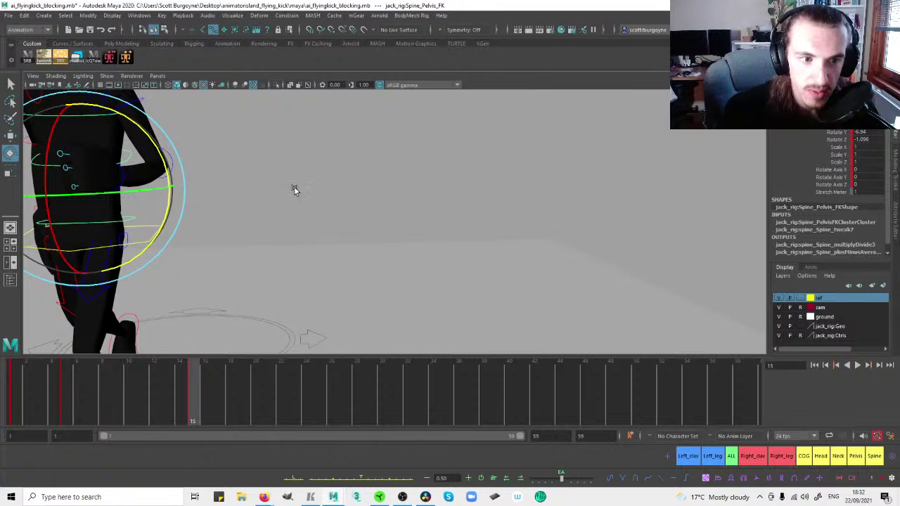
pyautogui.keyDown('alt'); pyautogui.moveTo(297, 188); pyautogui.dragTo(191, 189, button='right'); pyautogui.keyUp('alt')
pyautogui.keyDown('alt'); pyautogui.moveTo(191, 189); pyautogui.dragTo(279, 185); pyautogui.keyUp('alt')
pyautogui.keyDown('alt'); pyautogui.moveTo(400, 195); pyautogui.dragTo(274, 192, button='middle'); pyautogui.keyUp('alt')
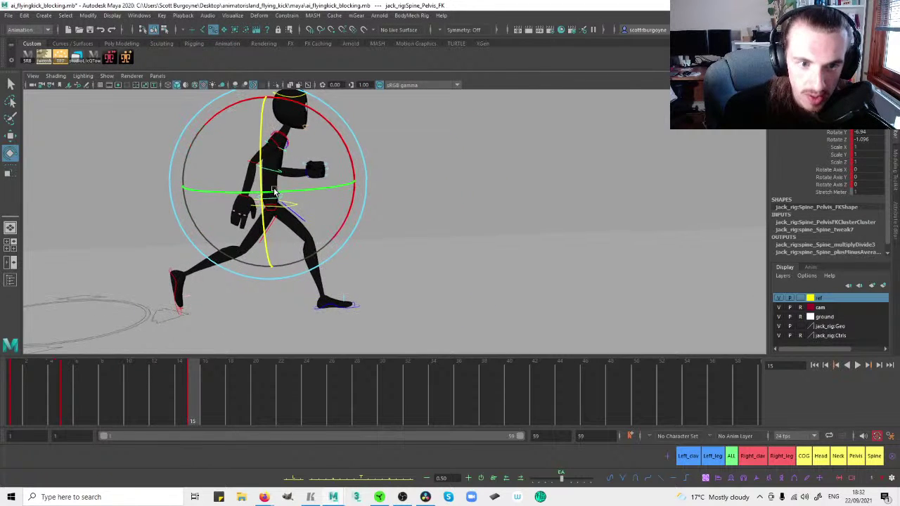
pyautogui.press('space')
pyautogui.press('space')
pyautogui.moveTo(238, 192); pyautogui.dragTo(280, 197)
pyautogui.press('space')
pyautogui.press('space')
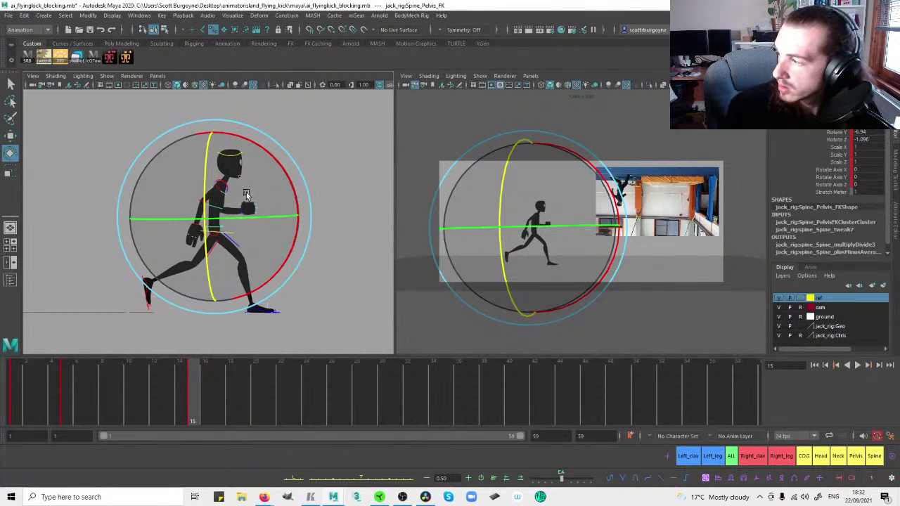
pyautogui.click(320, 162)
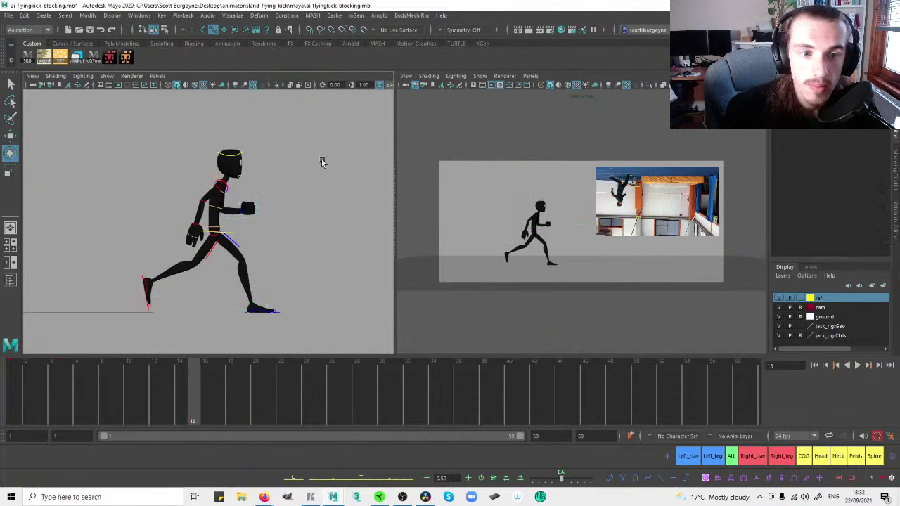
# Tilt the upper body slightly and nudge it forward at frame 15, comparing with frame 5.
pyautogui.click(231, 232)
pyautogui.press(',')
pyautogui.press('.')
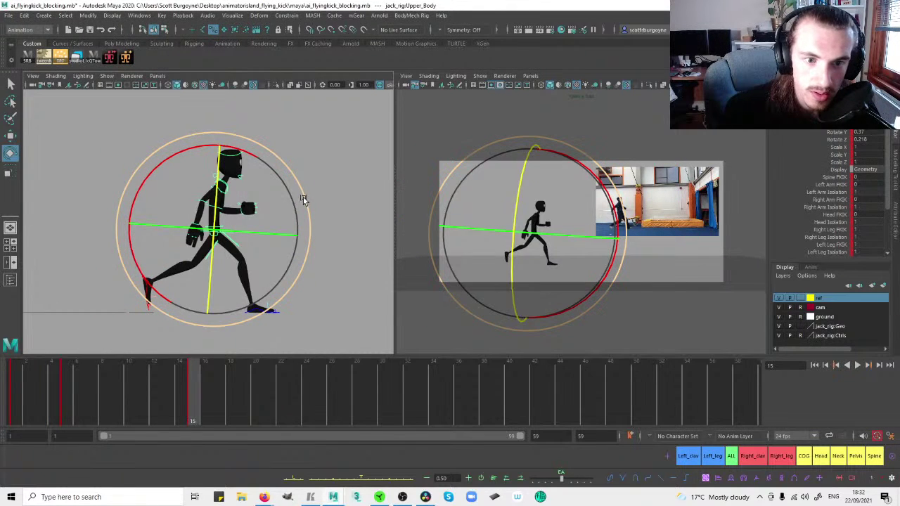
pyautogui.moveTo(302, 199); pyautogui.dragTo(301, 194)
pyautogui.press('w')
pyautogui.moveTo(255, 229); pyautogui.dragTo(257, 228)
pyautogui.click(283, 219)
# Move the right foot forward and slightly up at frame 15 and adjust its rotation from the side.
pyautogui.click(144, 281)
pyautogui.moveTo(182, 280); pyautogui.dragTo(191, 279)
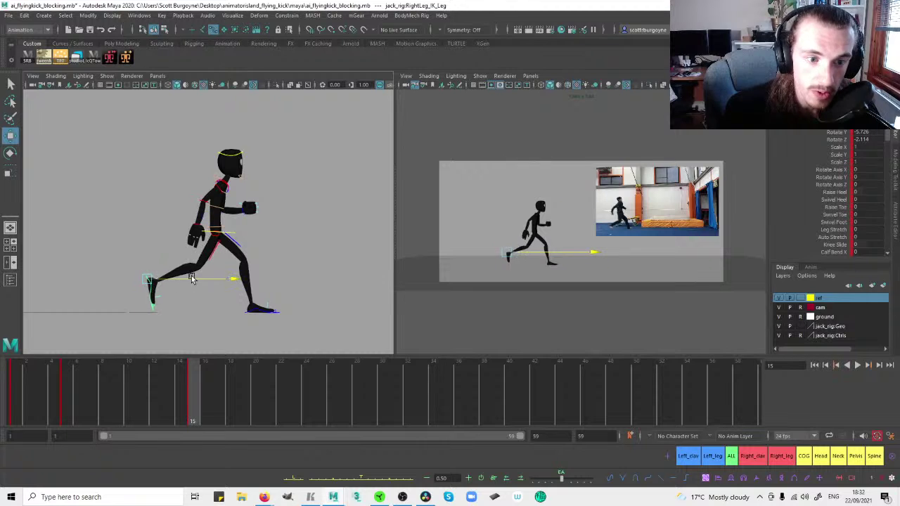
pyautogui.press('e')
pyautogui.moveTo(241, 247); pyautogui.dragTo(241, 274)
pyautogui.press('w')
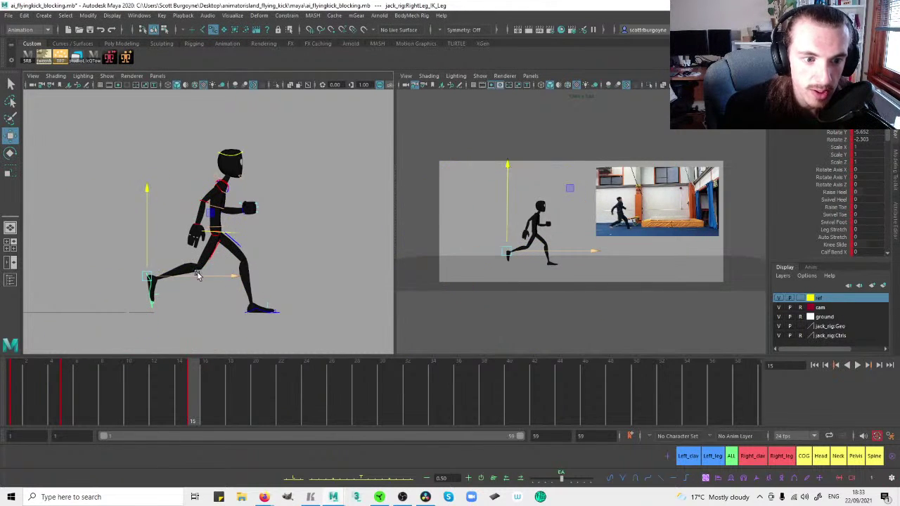
# Nudge the upper body control slightly forward at frame 15 and check the balance from the front.
pyautogui.click(244, 233)
pyautogui.moveTo(257, 232); pyautogui.dragTo(284, 210)
pyautogui.press('space')
pyautogui.press('space')
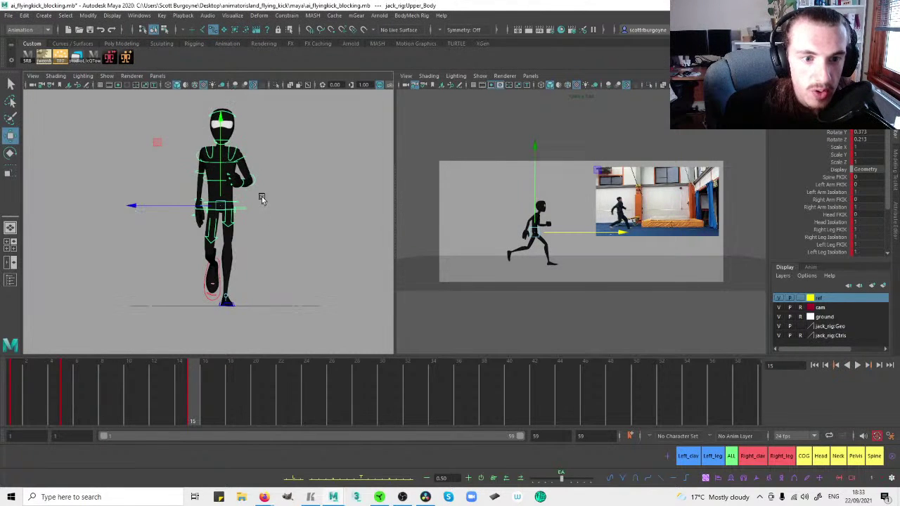
# Increase the pelvis's sideways tilt at frame 15 from the front, comparing with frame 5.
pyautogui.press(',')
pyautogui.press('.')
pyautogui.click(244, 201)
pyautogui.click(232, 204)
pyautogui.press('e')
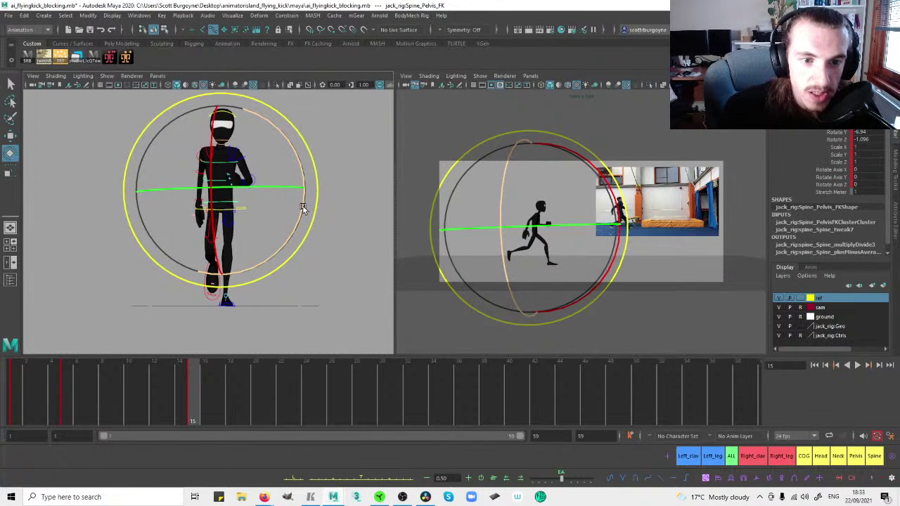
pyautogui.moveTo(304, 207); pyautogui.dragTo(278, 187)
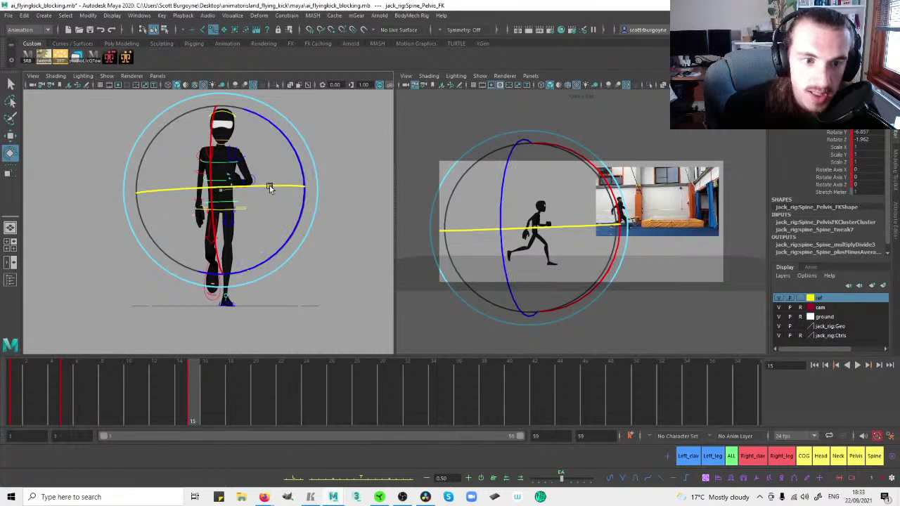
pyautogui.click(338, 191)
# Readjust the rotation of both leg pole vector controls at frame 15 to suit the tilted pelvis.
pyautogui.click(231, 227)
pyautogui.moveTo(231, 227); pyautogui.dragTo(292, 192)
pyautogui.click(254, 239)
pyautogui.click(348, 233)
pyautogui.click(226, 242)
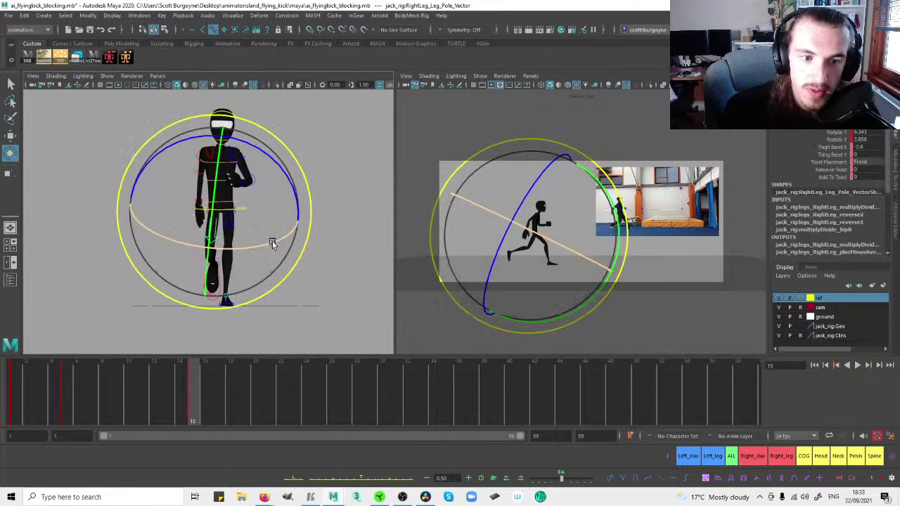
pyautogui.click(338, 210)
# Compare the right foot with frame 5, rotate it further from the side at frame 15, and move it slightly forward.
pyautogui.click(218, 263)
pyautogui.press(',')
pyautogui.press('.')
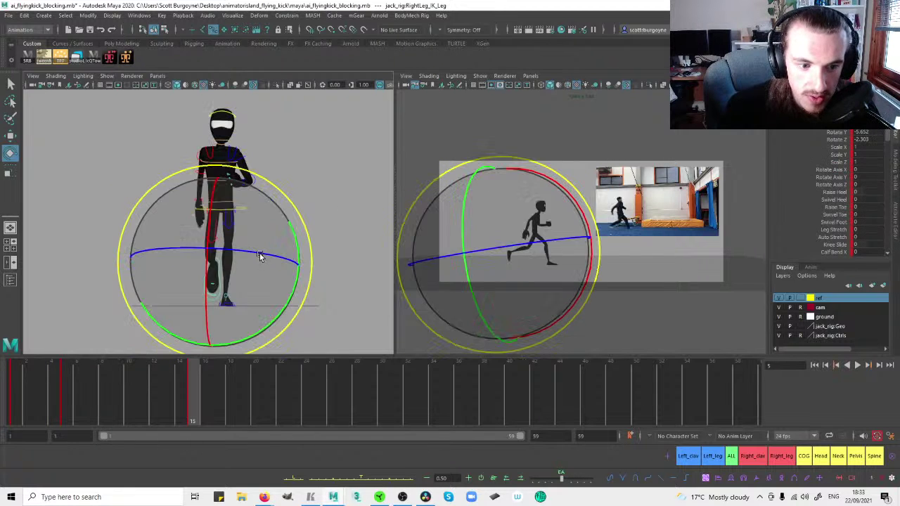
pyautogui.press('space')
pyautogui.moveTo(284, 228); pyautogui.dragTo(246, 236)
pyautogui.press('space')
pyautogui.press('space')
pyautogui.keyDown('alt'); pyautogui.moveTo(237, 230); pyautogui.dragTo(274, 249, button='middle'); pyautogui.keyUp('alt')
pyautogui.press(',')
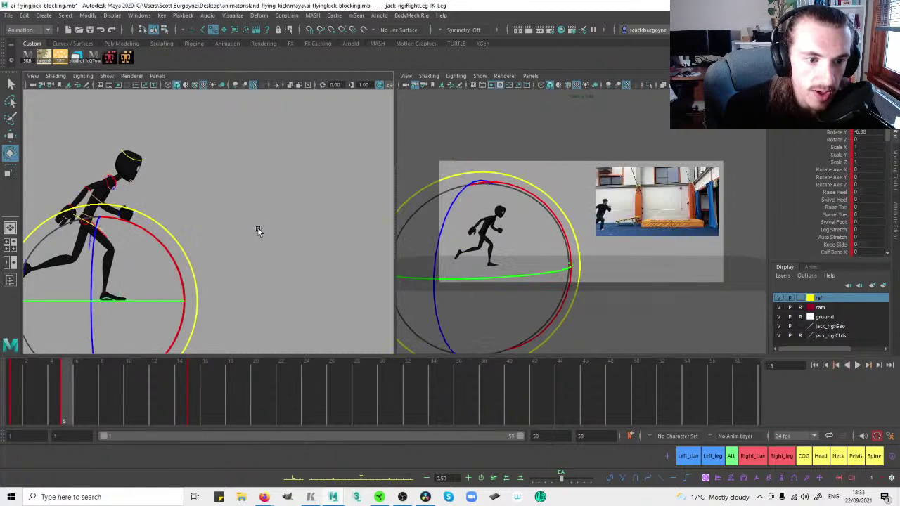
pyautogui.press('.')
pyautogui.moveTo(273, 249); pyautogui.dragTo(270, 271)
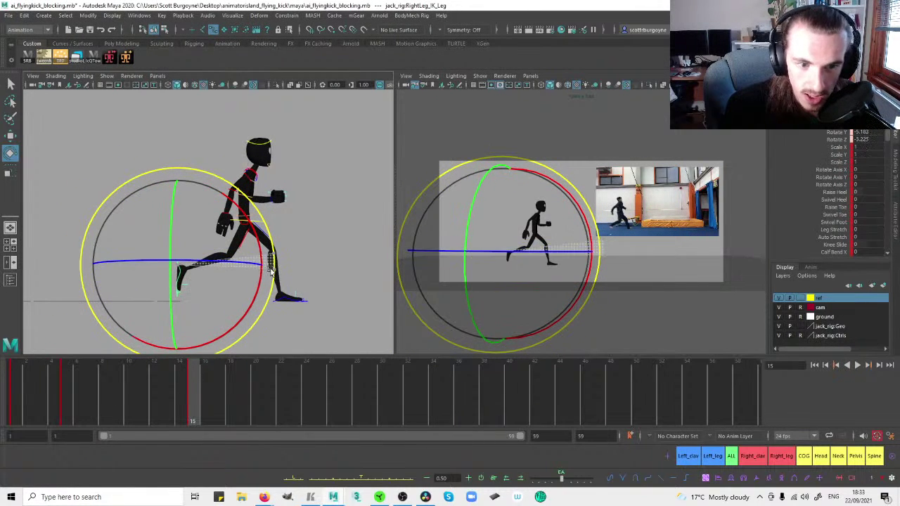
pyautogui.press('w')
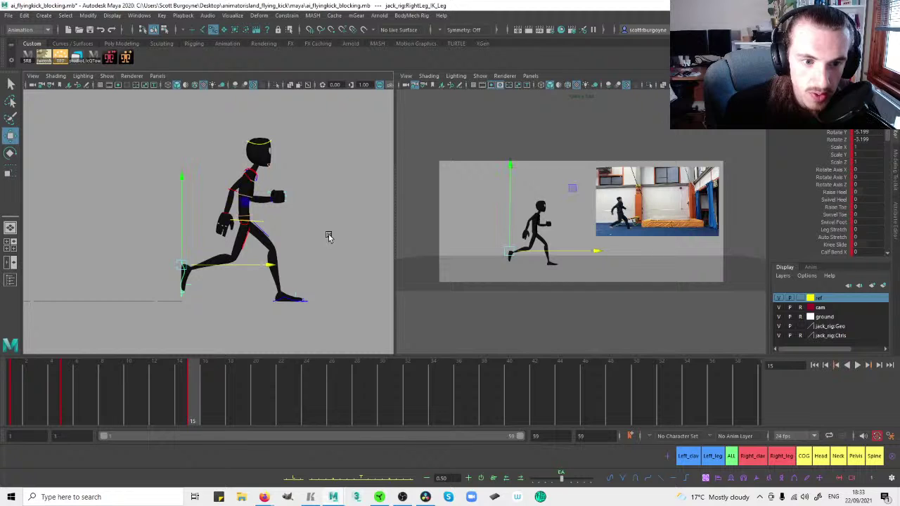
pyautogui.click(329, 236)
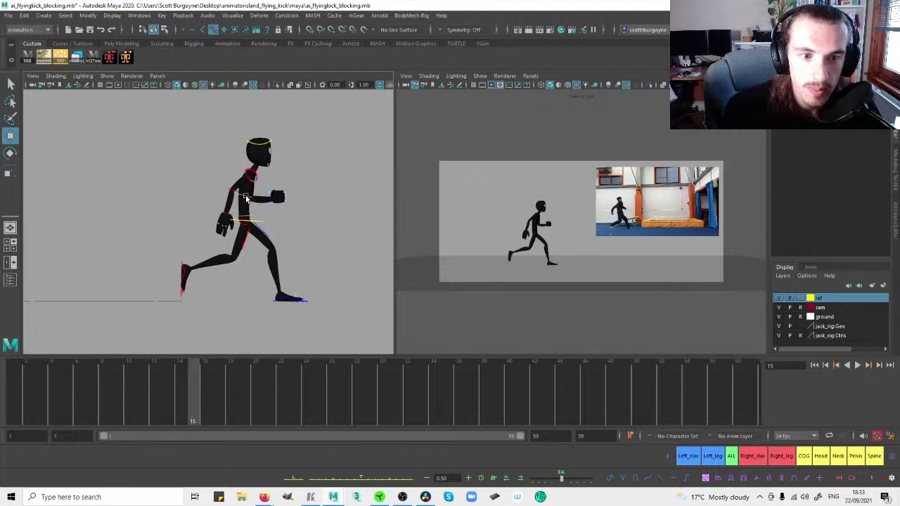
# Select all rig controls and compare the frame 15 pose with frame 5 from an angled front view.
pyautogui.click(246, 197)
pyautogui.press('space')
pyautogui.moveTo(261, 207); pyautogui.dragTo(175, 196)
pyautogui.keyDown('alt'); pyautogui.moveTo(175, 196); pyautogui.dragTo(255, 183, button='middle'); pyautogui.keyUp('alt')
pyautogui.scroll(3, 246, 183)
pyautogui.click(216, 176)
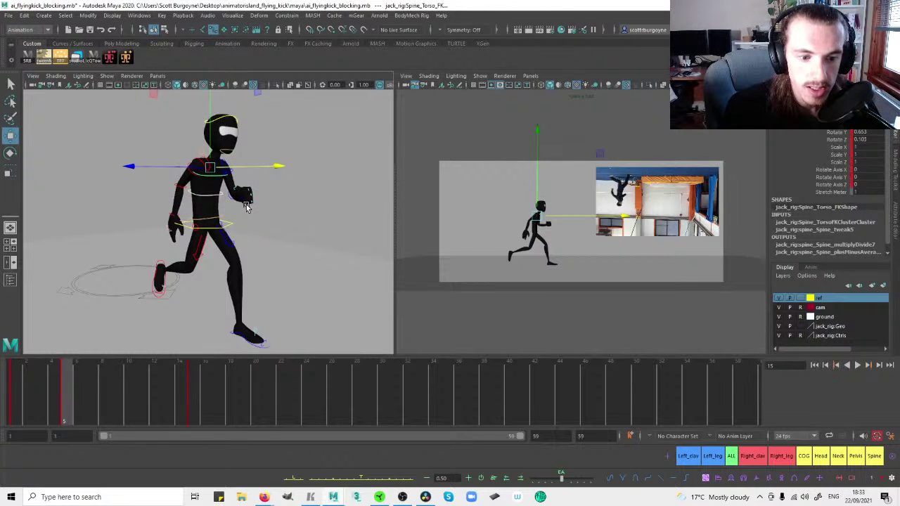
pyautogui.click(732, 456)
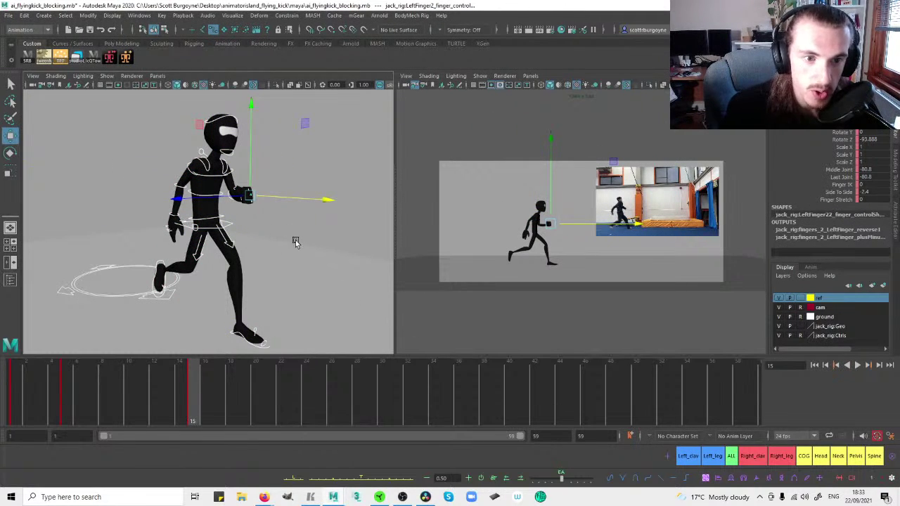
pyautogui.press(',')
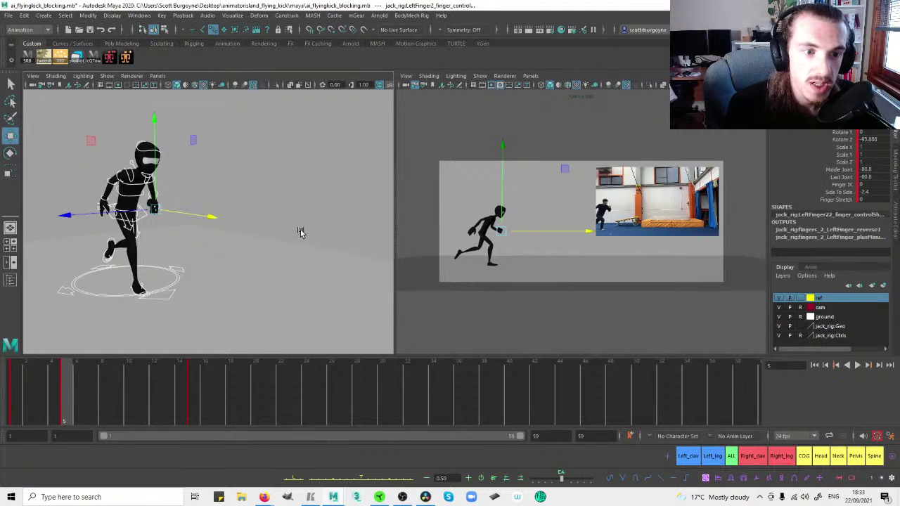
pyautogui.press('.')
pyautogui.click(308, 187)
# Rotate the middle spine control at frame 15 to twist the upper body, checking it from the front.
pyautogui.click(214, 191)
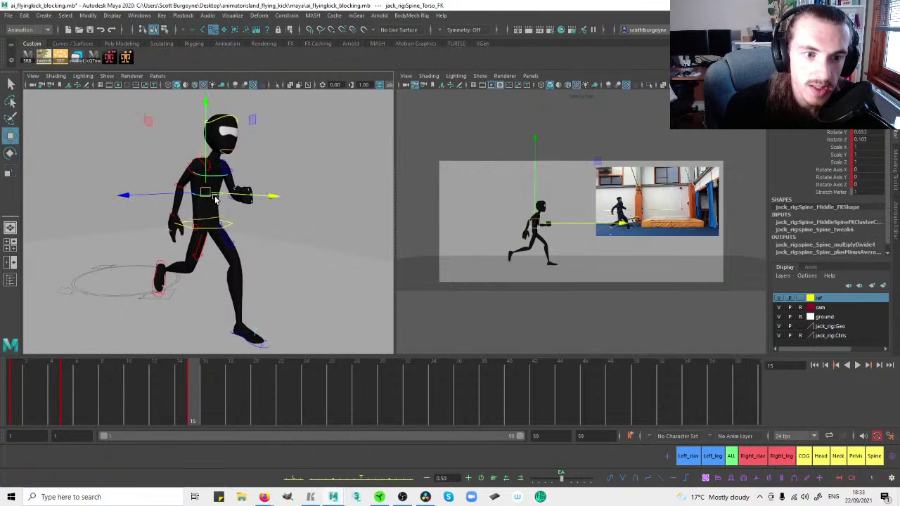
pyautogui.keyDown('alt'); pyautogui.moveTo(211, 195); pyautogui.dragTo(232, 194, button='middle'); pyautogui.keyUp('alt')
pyautogui.press('e')
pyautogui.moveTo(230, 218); pyautogui.dragTo(240, 221)
pyautogui.keyDown('alt'); pyautogui.moveTo(248, 211); pyautogui.dragTo(248, 189, button='middle'); pyautogui.keyUp('alt')
pyautogui.moveTo(248, 188)
pyautogui.keyDown('alt'); pyautogui.mouseDown()
pyautogui.moveTo(197, 195)
pyautogui.moveTo(246, 202)
pyautogui.mouseUp(); pyautogui.keyUp('alt')
pyautogui.click(359, 166)
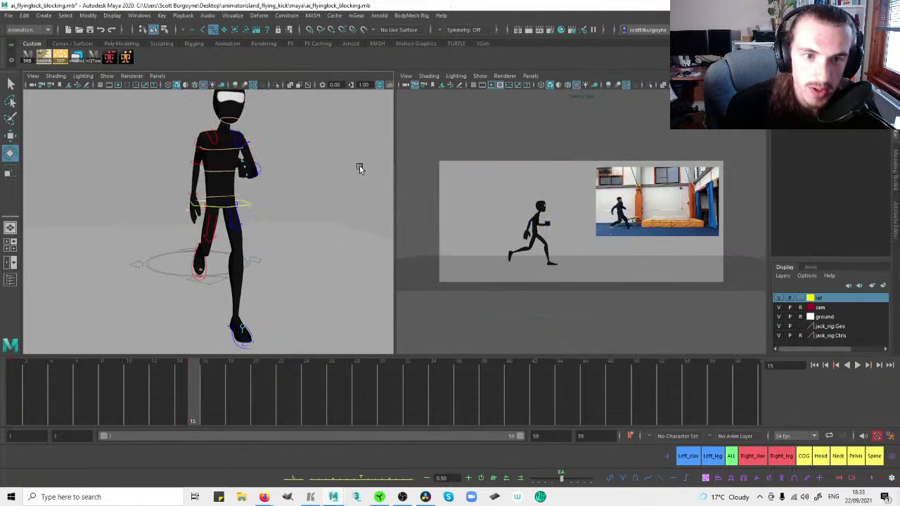
# Swing the right arm forward at frame 15 by rotating the upper arm control from the side view.
pyautogui.click(212, 140)
pyautogui.keyDown('alt'); pyautogui.moveTo(211, 140); pyautogui.dragTo(274, 158); pyautogui.keyUp('alt')
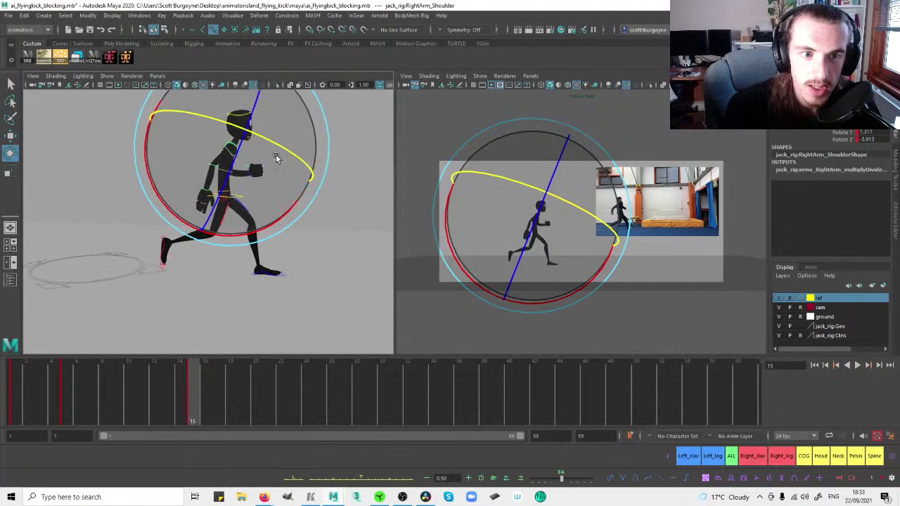
pyautogui.click(352, 166)
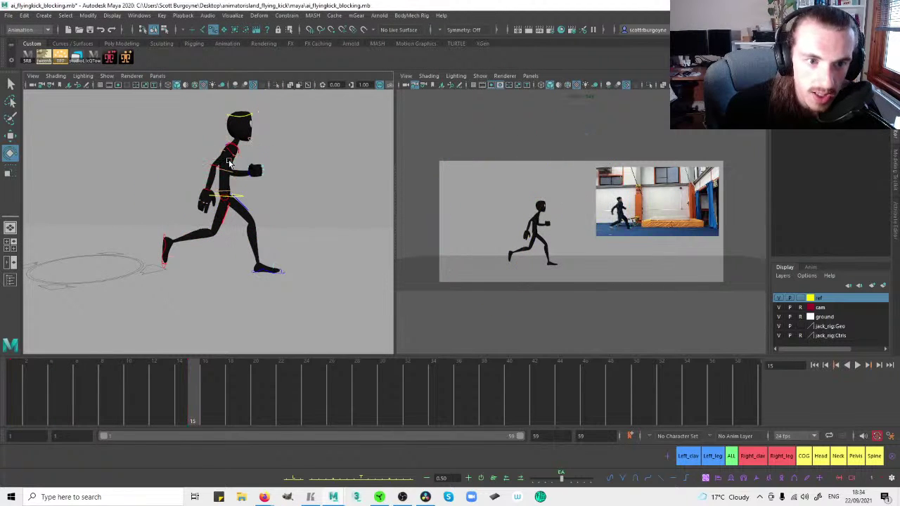
pyautogui.click(232, 156)
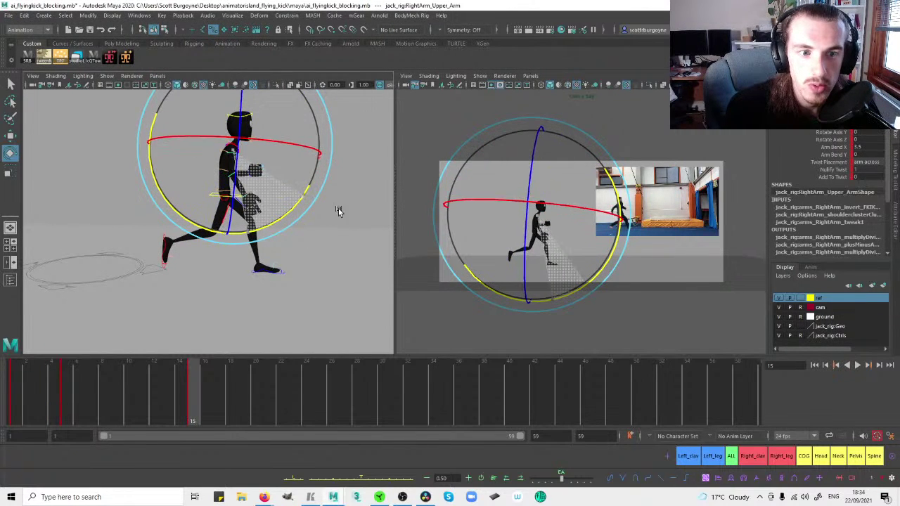
pyautogui.click(358, 204)
# Bend the right forearm upward in front of the torso at frame 15 and adjust the right hand's rotation.
pyautogui.click(287, 209)
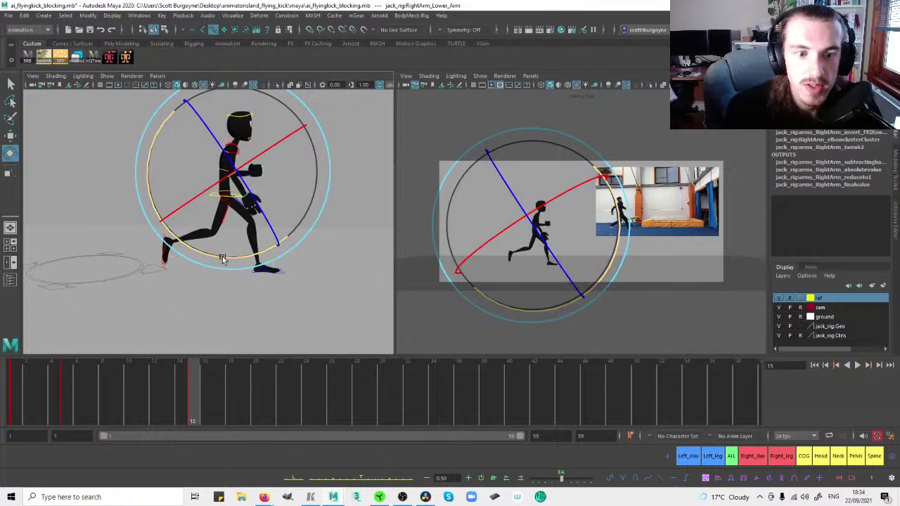
pyautogui.click(269, 206)
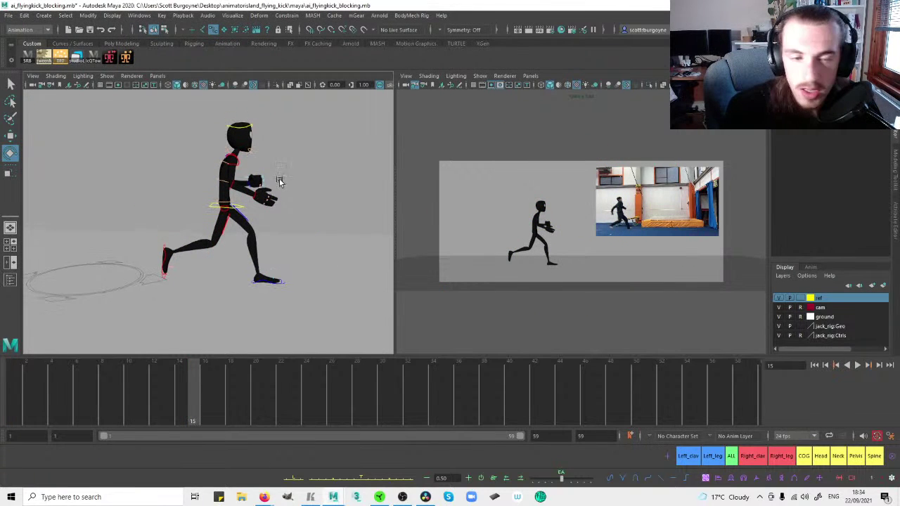
pyautogui.click(253, 197)
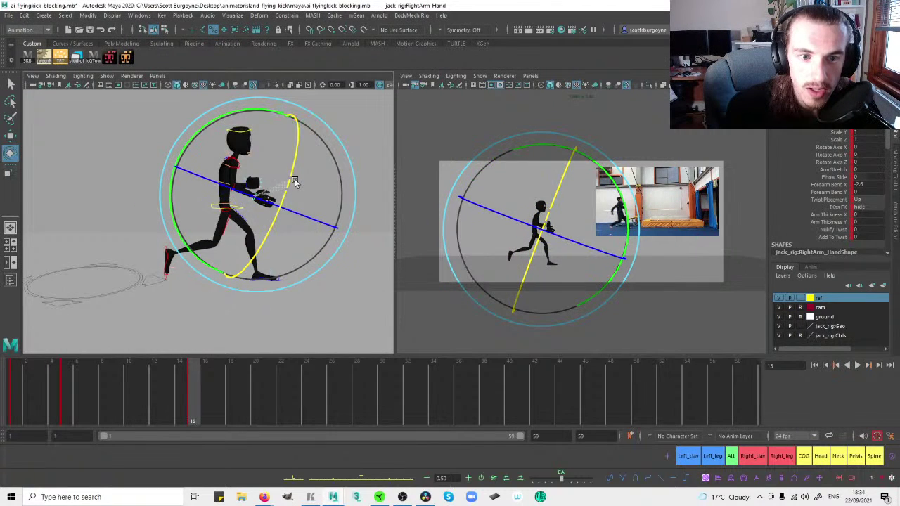
# Twist the right upper arm at frame 15 to angle the forearm, checking it from several sides.
pyautogui.click(227, 161)
pyautogui.click(225, 164)
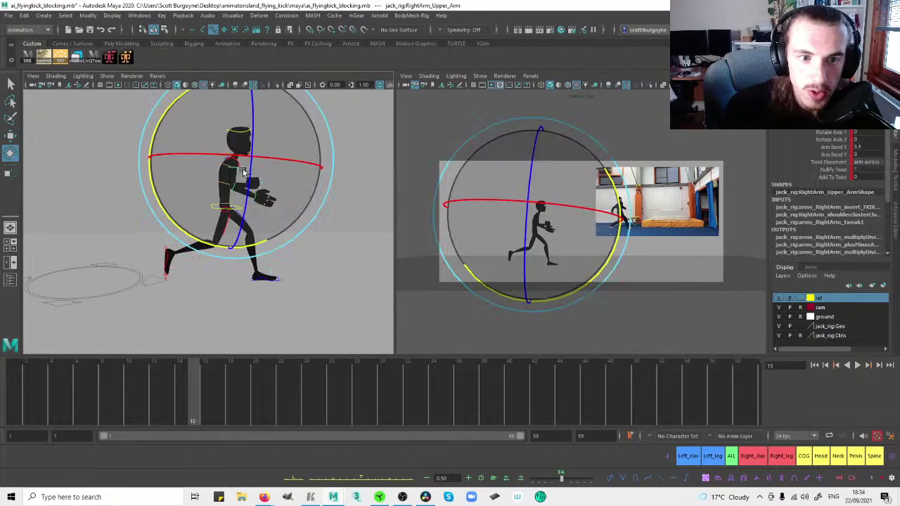
pyautogui.moveTo(275, 159); pyautogui.dragTo(306, 157)
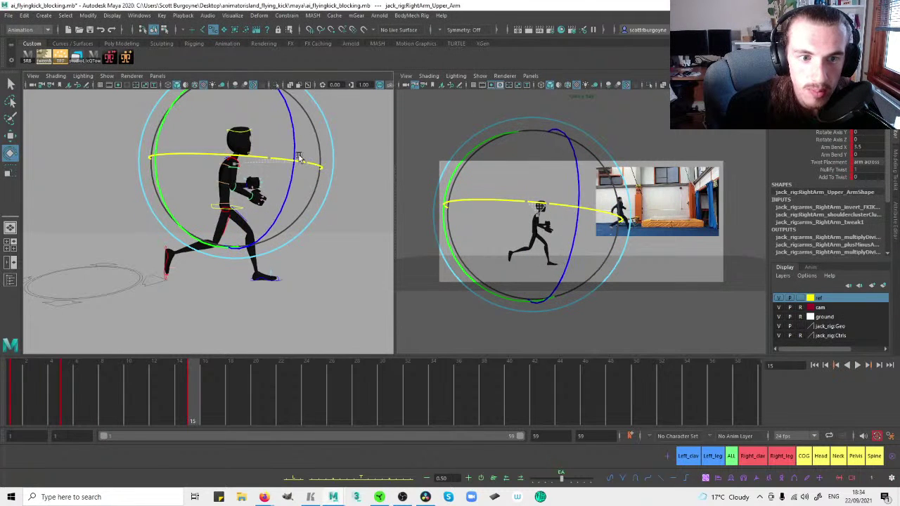
pyautogui.keyDown('alt'); pyautogui.moveTo(243, 168); pyautogui.dragTo(185, 173); pyautogui.keyUp('alt')
pyautogui.keyDown('alt'); pyautogui.moveTo(185, 173); pyautogui.dragTo(242, 173, button='middle'); pyautogui.keyUp('alt')
pyautogui.keyDown('alt'); pyautogui.moveTo(242, 174); pyautogui.dragTo(345, 195); pyautogui.keyUp('alt')
pyautogui.keyDown('alt'); pyautogui.moveTo(344, 195); pyautogui.dragTo(255, 199, button='middle'); pyautogui.keyUp('alt')
pyautogui.keyDown('alt'); pyautogui.moveTo(255, 199); pyautogui.dragTo(349, 193, button='right'); pyautogui.keyUp('alt')
pyautogui.click(347, 192)
# Refine the bend of the right forearm at frame 15 from the side.
pyautogui.click(232, 190)
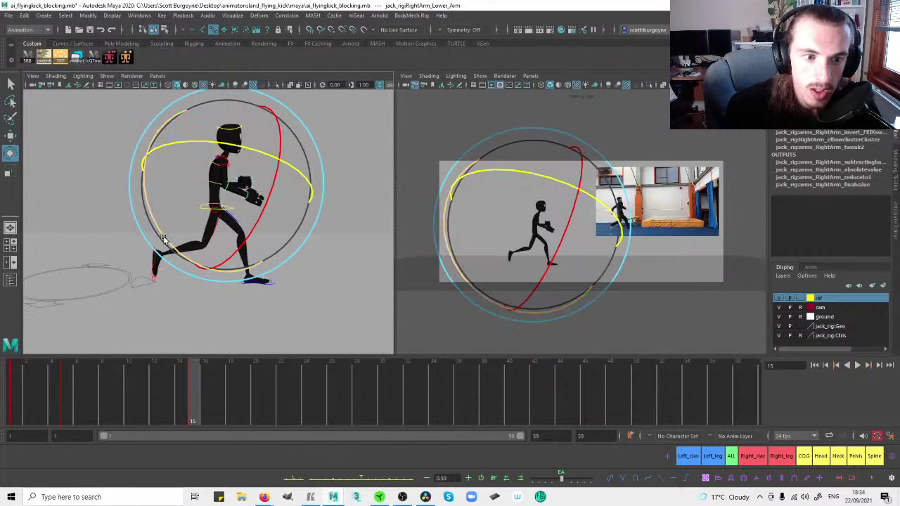
pyautogui.click(184, 173)
pyautogui.click(249, 194)
pyautogui.moveTo(186, 247); pyautogui.dragTo(193, 245)
pyautogui.click(145, 183)
# Rotate the left upper arm backward at frame 15 so the elbow sits behind the torso.
pyautogui.keyDown('alt'); pyautogui.moveTo(237, 177); pyautogui.dragTo(145, 179); pyautogui.keyUp('alt')
pyautogui.click(164, 177)
pyautogui.press('f')
pyautogui.keyDown('alt'); pyautogui.moveTo(330, 182); pyautogui.dragTo(185, 198, button='right'); pyautogui.keyUp('alt')
pyautogui.keyDown('alt'); pyautogui.moveTo(222, 202); pyautogui.dragTo(92, 201); pyautogui.keyUp('alt')
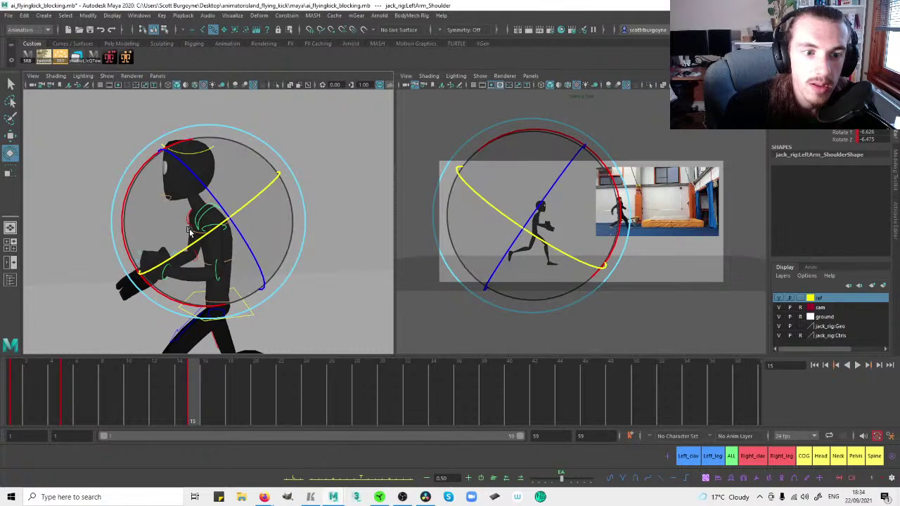
pyautogui.click(223, 227)
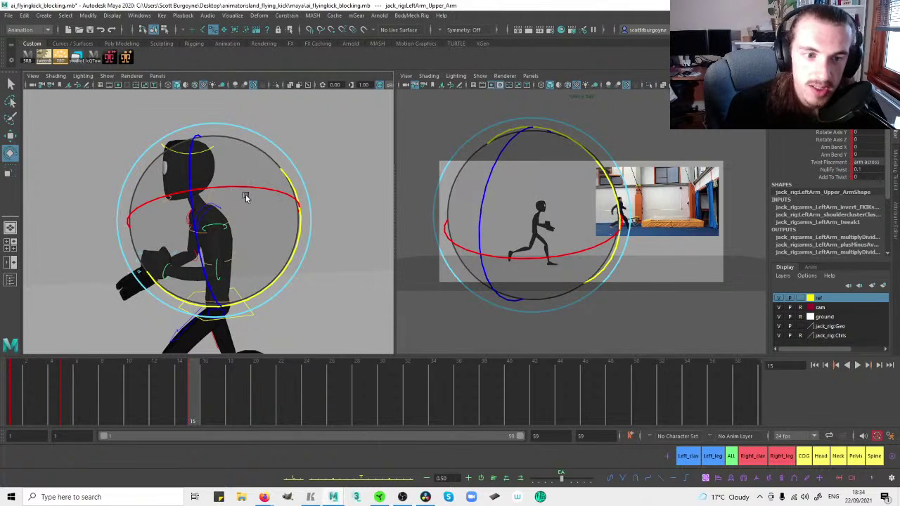
pyautogui.moveTo(258, 201); pyautogui.dragTo(306, 229)
pyautogui.keyDown('alt'); pyautogui.moveTo(238, 192); pyautogui.dragTo(235, 171, button='middle'); pyautogui.keyUp('alt')
pyautogui.moveTo(226, 155); pyautogui.dragTo(249, 149)
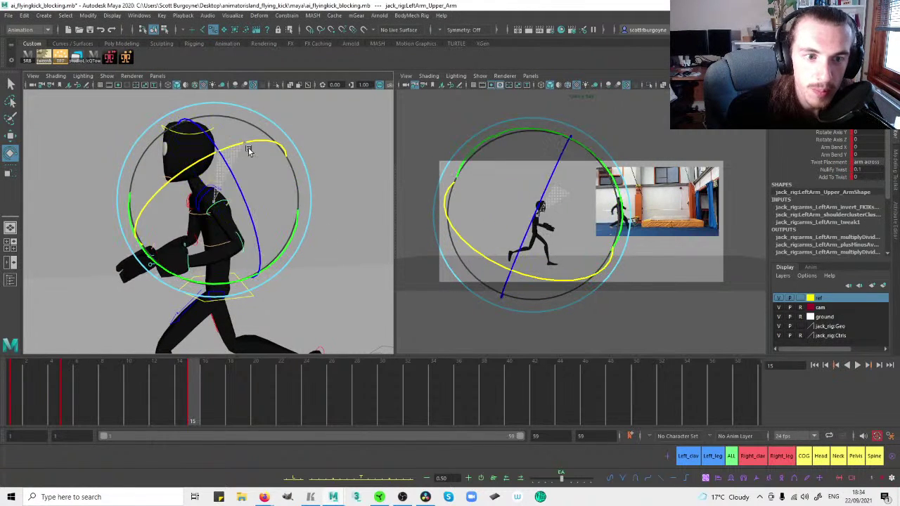
# Open the left elbow at frame 15 by rotating the forearm down toward the hip.
pyautogui.click(248, 242)
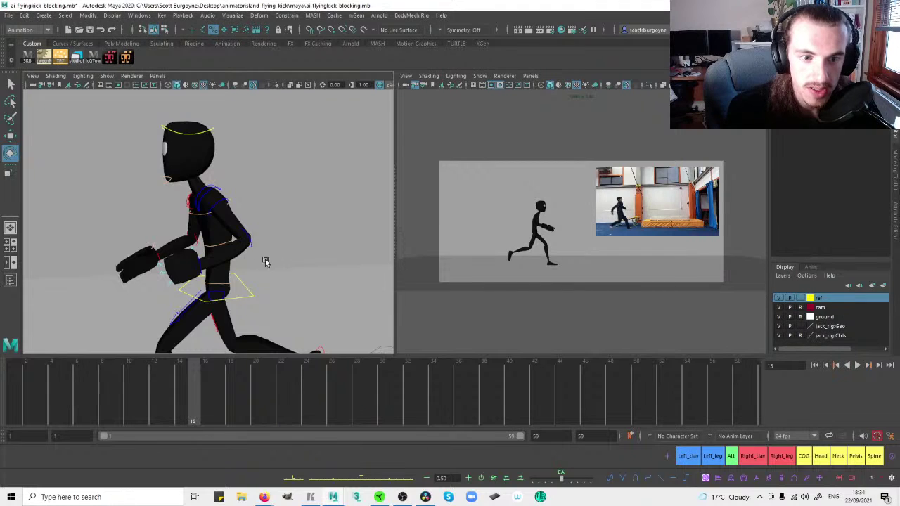
pyautogui.keyDown('alt'); pyautogui.moveTo(263, 263); pyautogui.dragTo(255, 209, button='middle'); pyautogui.keyUp('alt')
pyautogui.click(253, 213)
pyautogui.moveTo(251, 228); pyautogui.dragTo(306, 276)
# Rotate the left upper arm further back and outward at frame 15 to complete the backswing.
pyautogui.click(244, 166)
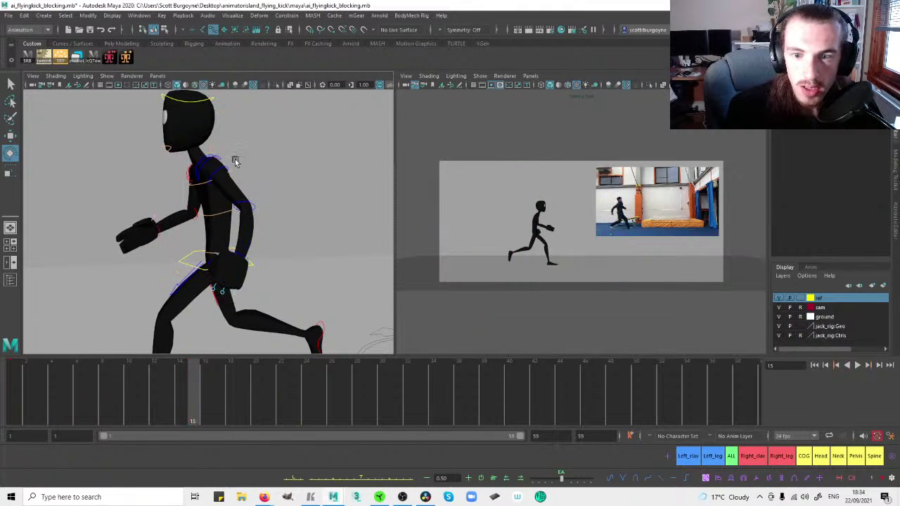
pyautogui.click(222, 169)
pyautogui.moveTo(223, 243); pyautogui.dragTo(276, 214)
pyautogui.moveTo(237, 117); pyautogui.dragTo(255, 116)
pyautogui.moveTo(307, 202); pyautogui.dragTo(291, 210)
# Adjust Forearm Bend X and Forearm Bend Y on the left hand control at frame 15 to straighten the forearm.
pyautogui.keyDown('alt'); pyautogui.moveTo(186, 187); pyautogui.dragTo(313, 187); pyautogui.keyUp('alt')
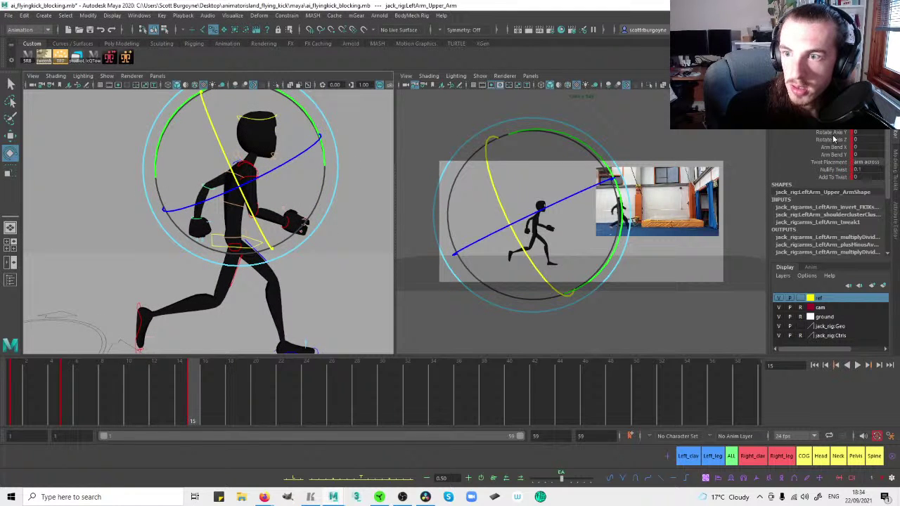
pyautogui.click(343, 138)
pyautogui.keyDown('alt'); pyautogui.moveTo(191, 186); pyautogui.dragTo(277, 186); pyautogui.keyUp('alt')
pyautogui.click(217, 170)
pyautogui.keyDown('alt'); pyautogui.moveTo(219, 171); pyautogui.dragTo(301, 174); pyautogui.keyUp('alt')
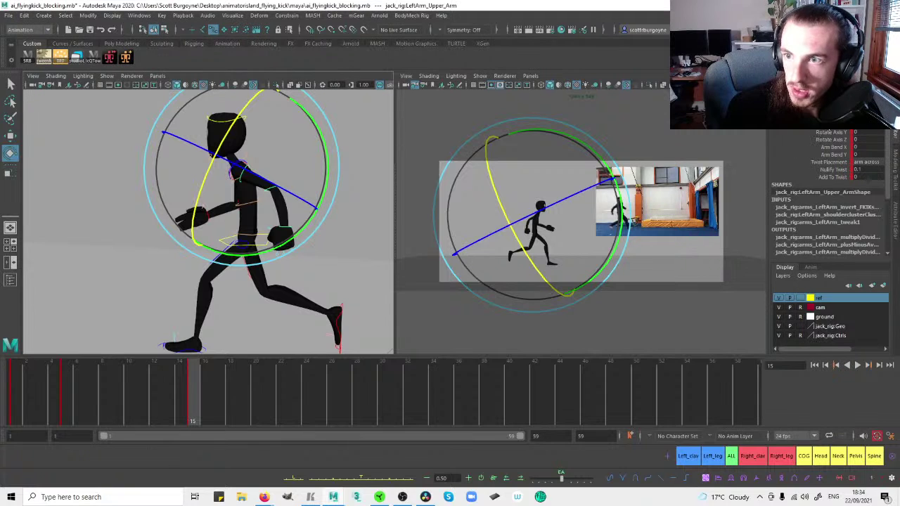
pyautogui.click(452, 164)
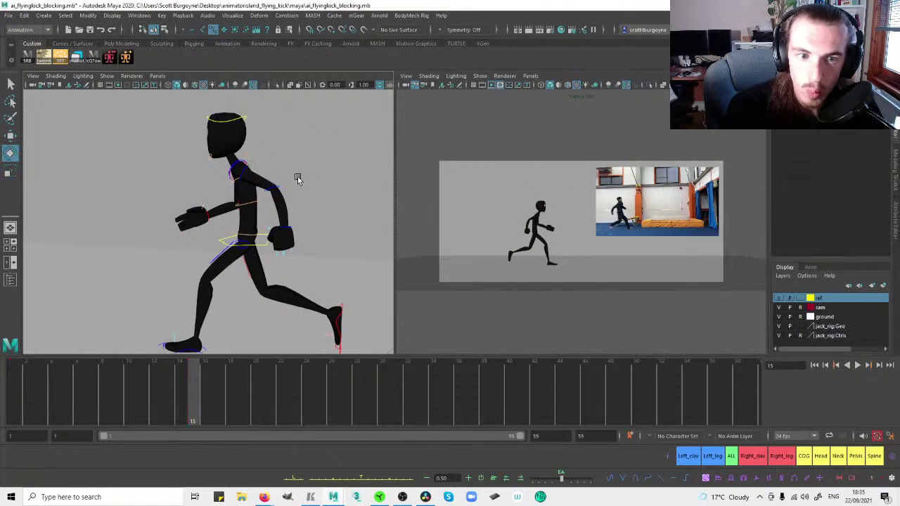
pyautogui.click(292, 184)
pyautogui.click(355, 130)
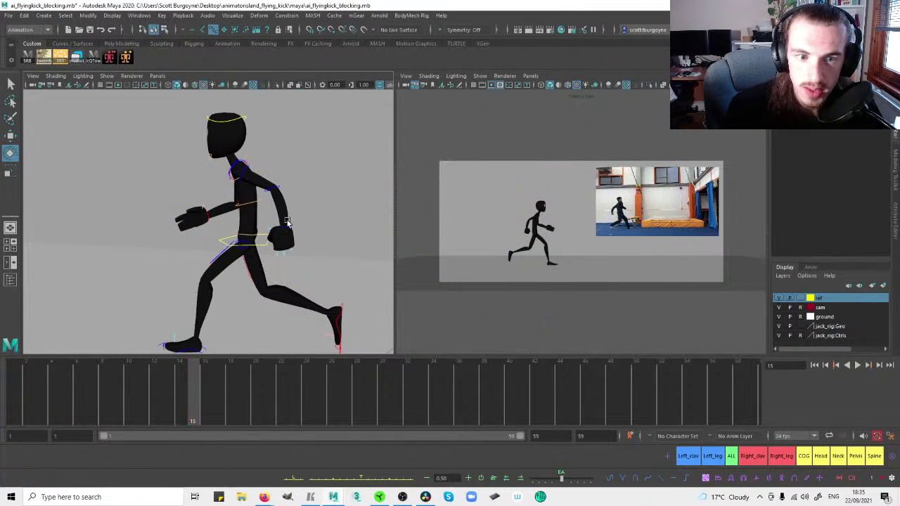
pyautogui.click(290, 224)
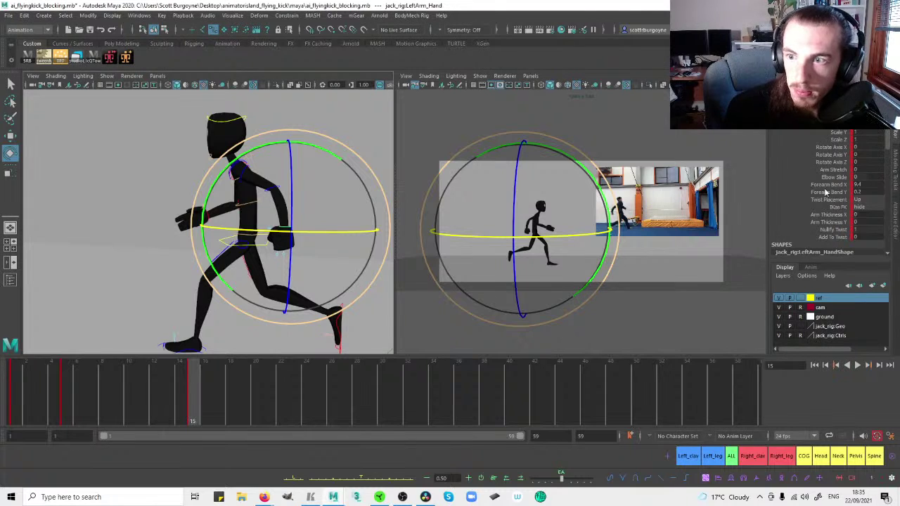
pyautogui.moveTo(837, 184); pyautogui.dragTo(835, 192)
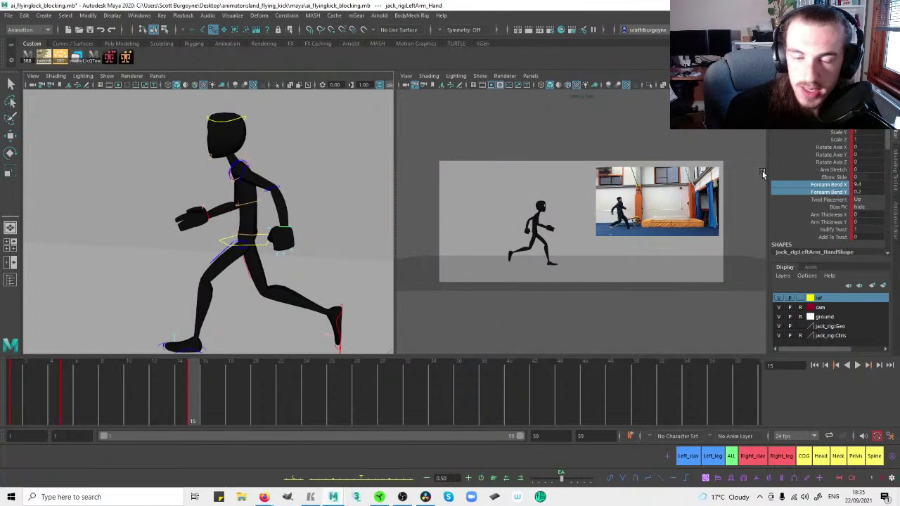
pyautogui.click(285, 171)
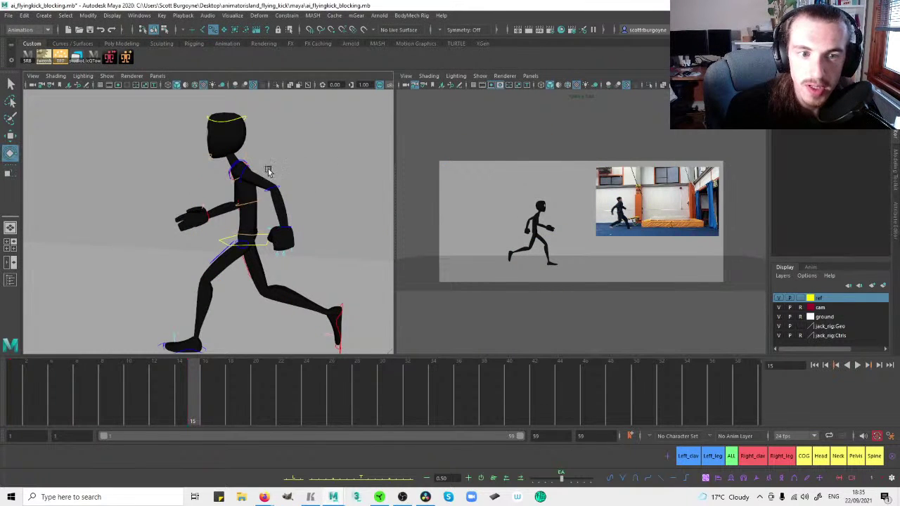
# Rotate the left shoulder control at frame 15 to follow the arm's backswing.
pyautogui.click(239, 164)
pyautogui.moveTo(241, 163)
pyautogui.keyDown('alt'); pyautogui.mouseDown()
pyautogui.moveTo(299, 168)
pyautogui.moveTo(253, 166)
pyautogui.mouseUp(); pyautogui.keyUp('alt')
pyautogui.click(294, 191)
pyautogui.moveTo(228, 237); pyautogui.dragTo(332, 216)
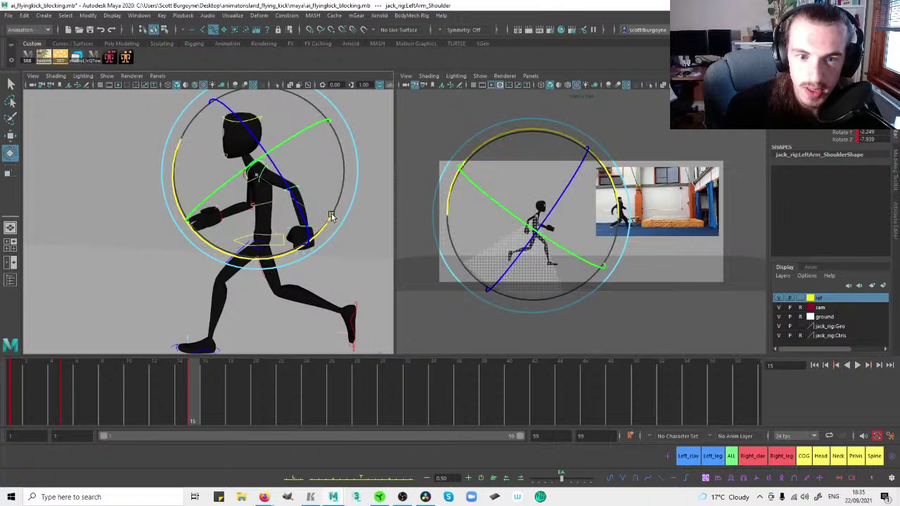
pyautogui.click(254, 192)
# Fine-tune the middle spine control's twist at frame 15, comparing the pose with the video reference in the enlarged camera view.
pyautogui.keyDown('alt'); pyautogui.moveTo(218, 192); pyautogui.dragTo(304, 182); pyautogui.keyUp('alt')
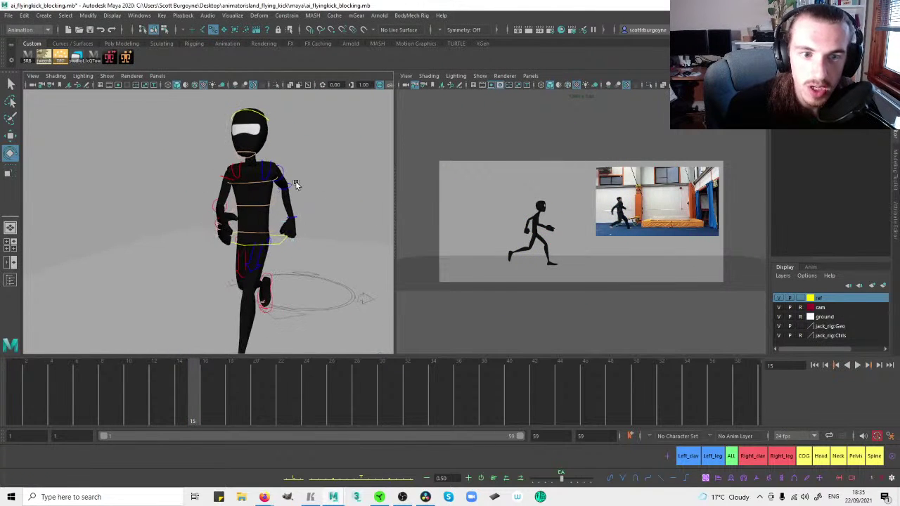
pyautogui.click(251, 188)
pyautogui.press('w')
pyautogui.keyDown('alt'); pyautogui.moveTo(266, 208); pyautogui.dragTo(283, 183); pyautogui.keyUp('alt')
pyautogui.press('e')
pyautogui.press('space')
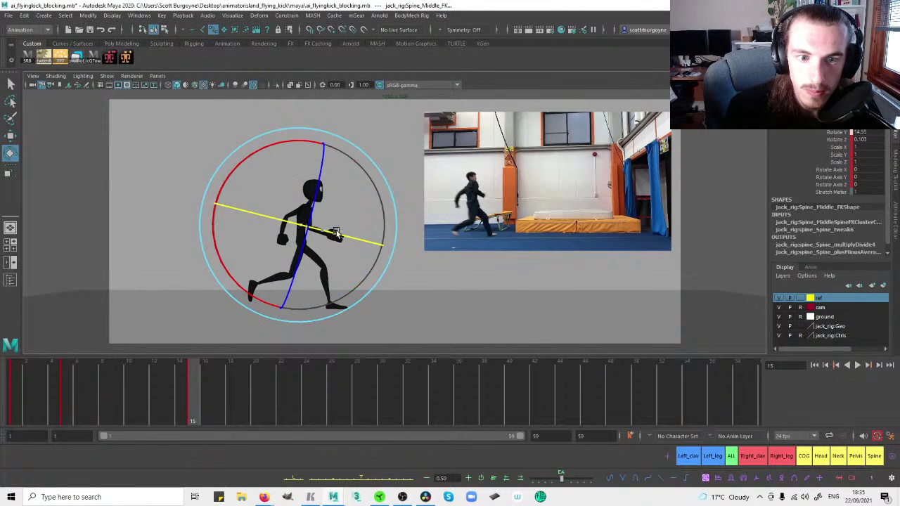
pyautogui.click(394, 166)
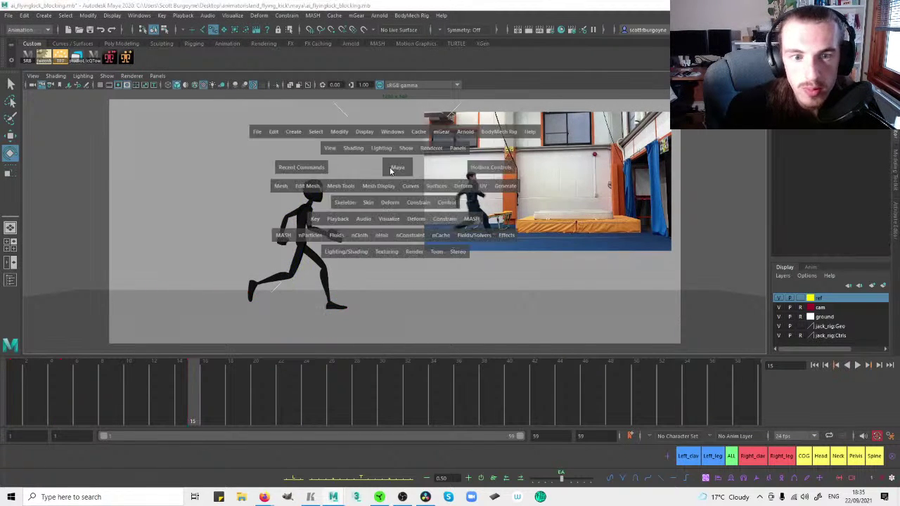
pyautogui.press('space')
# Rotate the neck control at frame 15 to counter the torso twist, checking it from the side.
pyautogui.keyDown('alt'); pyautogui.moveTo(252, 173); pyautogui.dragTo(214, 171, button='right'); pyautogui.keyUp('alt')
pyautogui.keyDown('alt'); pyautogui.moveTo(238, 141); pyautogui.dragTo(340, 155); pyautogui.keyUp('alt')
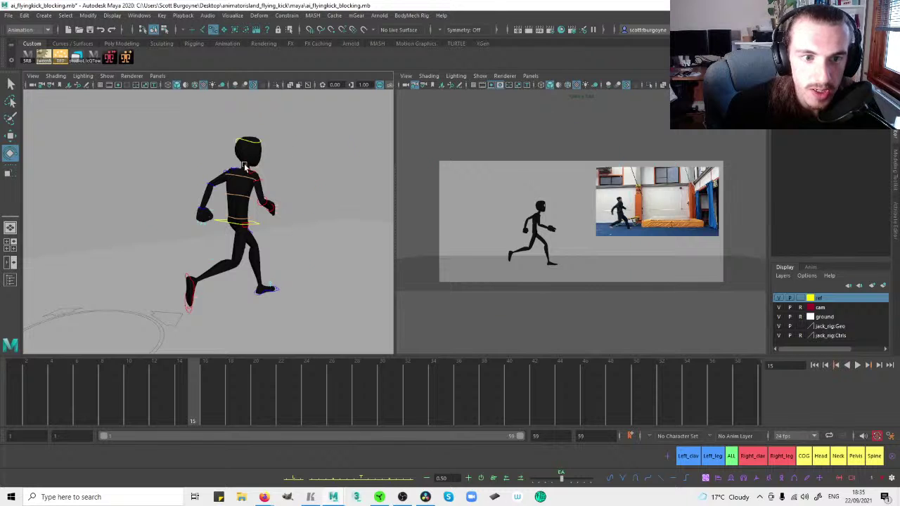
pyautogui.click(248, 166)
pyautogui.keyDown('alt'); pyautogui.moveTo(245, 167); pyautogui.dragTo(282, 171); pyautogui.keyUp('alt')
pyautogui.moveTo(220, 235); pyautogui.dragTo(200, 226)
pyautogui.keyDown('alt'); pyautogui.moveTo(255, 224); pyautogui.dragTo(165, 212); pyautogui.keyUp('alt')
pyautogui.click(362, 207)
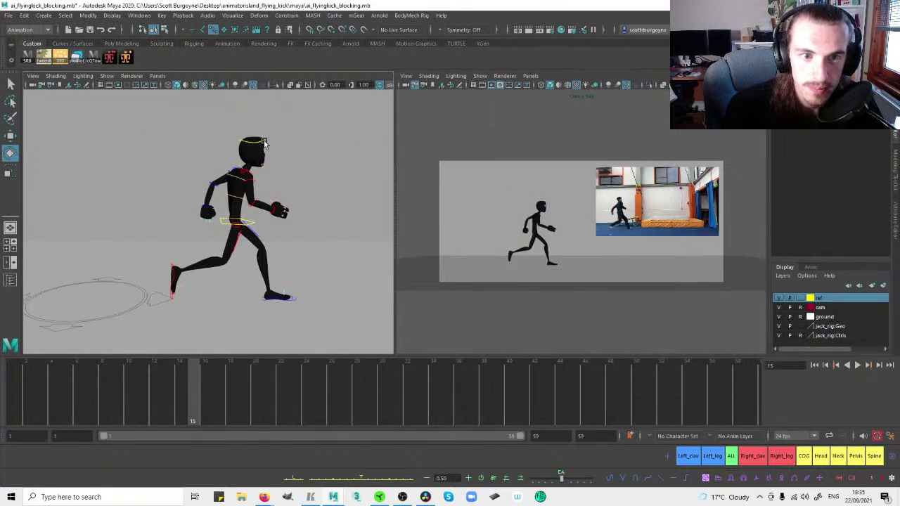
# Adjust the head control's rotation at frame 15 and compare it with the reference in the enlarged camera view.
pyautogui.click(294, 158)
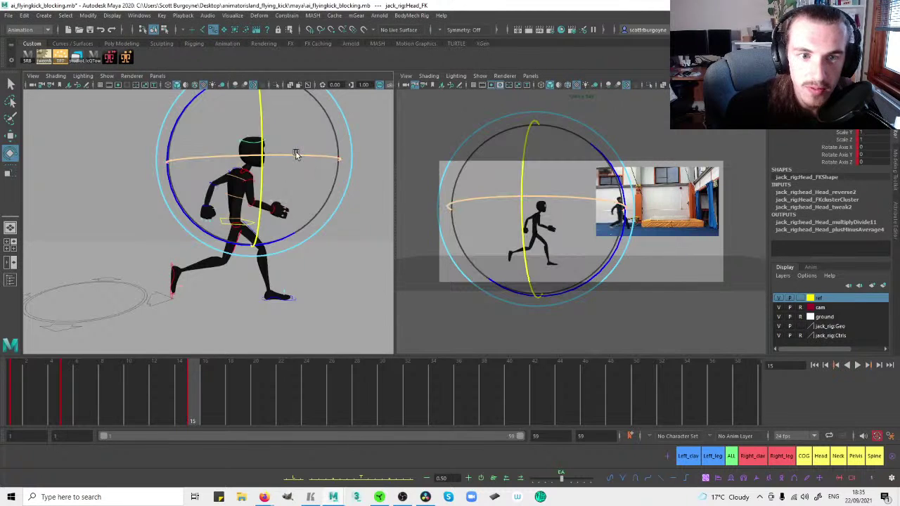
pyautogui.press('space')
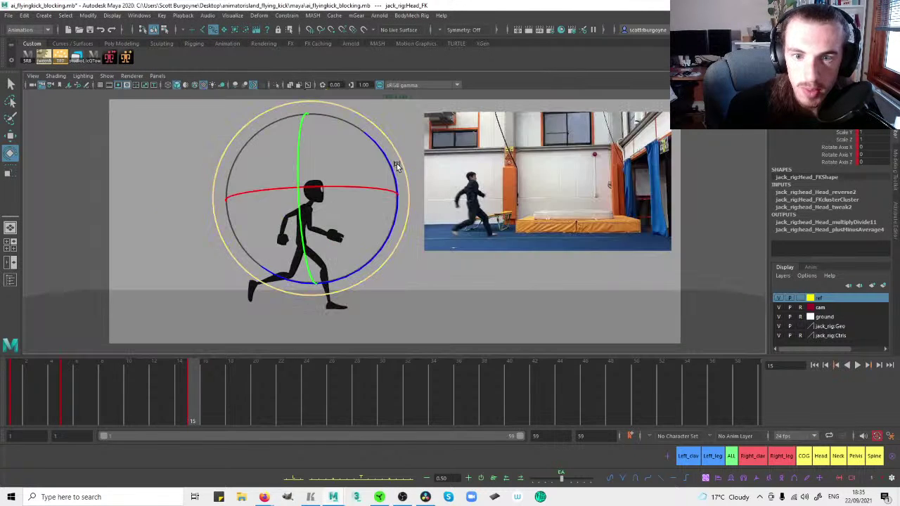
pyautogui.click(358, 189)
pyautogui.click(443, 293)
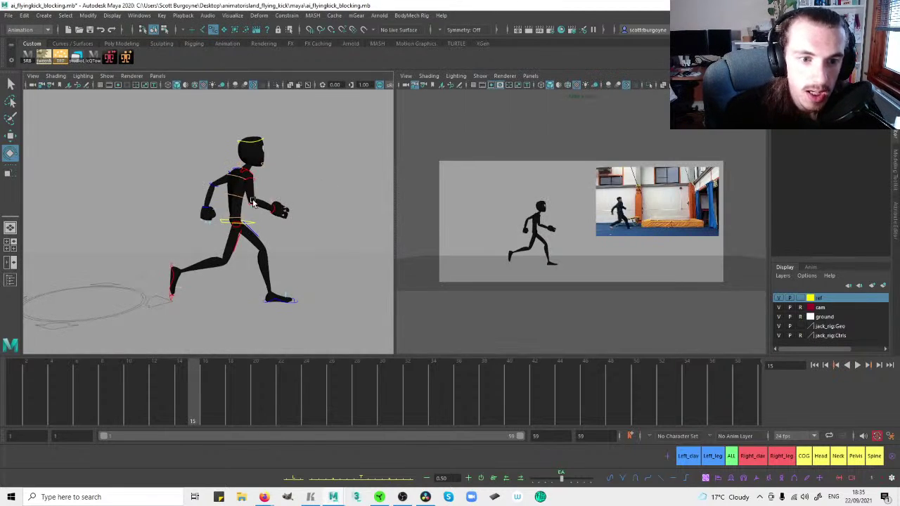
# Rotate the right lower arm control at frame 15 to raise the forearm in front of the body.
pyautogui.click(215, 228)
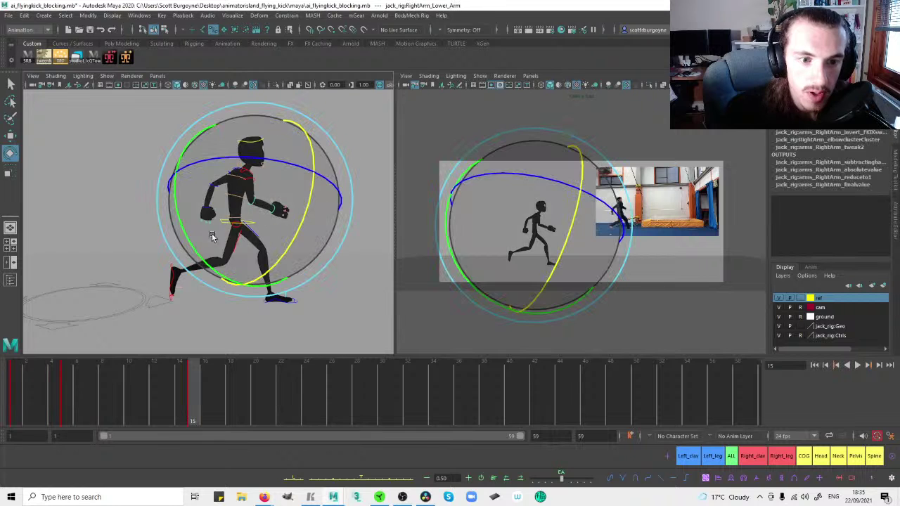
pyautogui.click(345, 218)
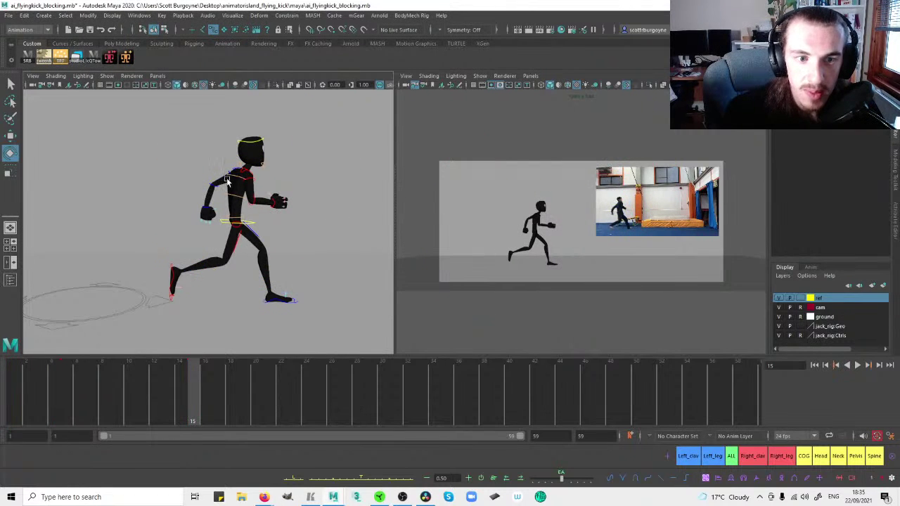
pyautogui.click(275, 181)
pyautogui.click(278, 175)
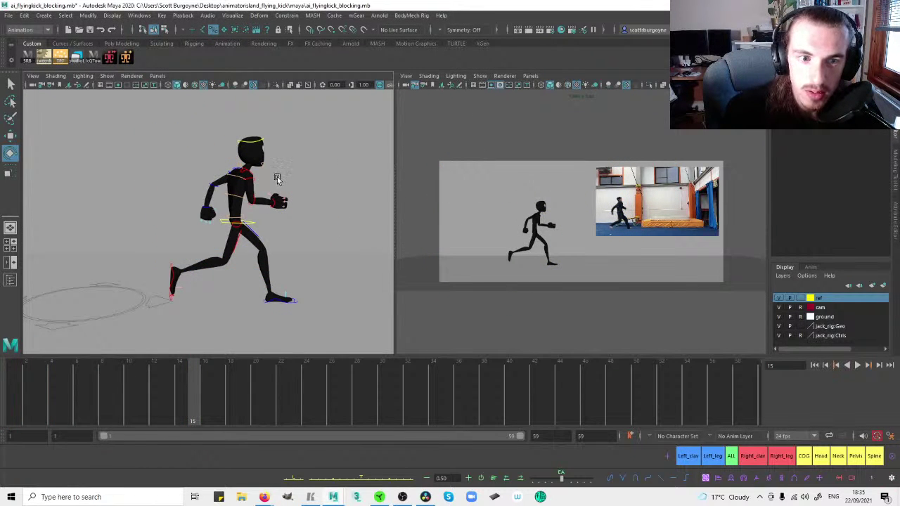
pyautogui.click(278, 181)
# Rotate the right lower arm control inward from the front at frame 15, and check the hand from the side.
pyautogui.keyDown('alt'); pyautogui.moveTo(276, 183); pyautogui.dragTo(181, 191); pyautogui.keyUp('alt')
pyautogui.click(282, 195)
pyautogui.click(220, 206)
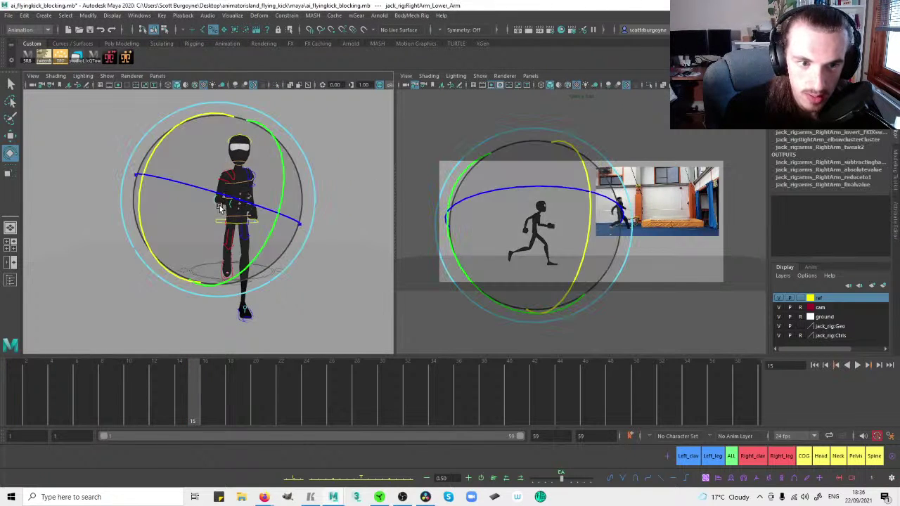
pyautogui.moveTo(274, 223); pyautogui.dragTo(280, 213)
pyautogui.click(332, 198)
pyautogui.click(231, 203)
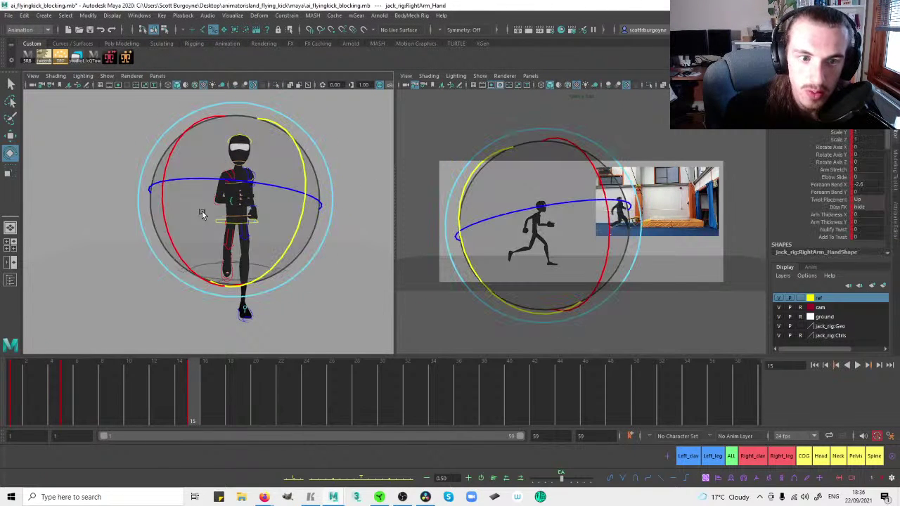
pyautogui.keyDown('alt'); pyautogui.moveTo(204, 213); pyautogui.dragTo(305, 206); pyautogui.keyUp('alt')
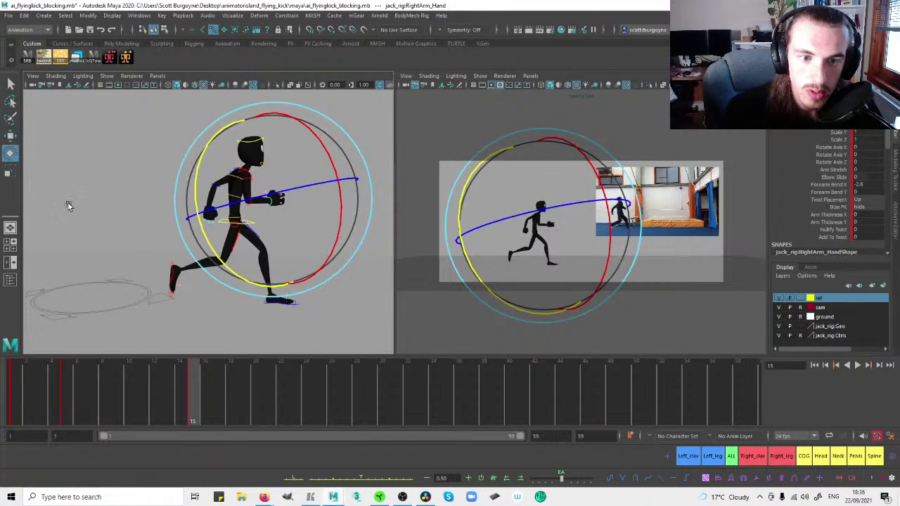
# Try a further rotation of the right lower arm control at frame 15, and undo it.
pyautogui.click(71, 208)
pyautogui.scroll(3, 292, 156)
pyautogui.click(263, 162)
pyautogui.keyDown('alt'); pyautogui.moveTo(268, 165); pyautogui.dragTo(127, 187); pyautogui.keyUp('alt')
pyautogui.keyDown('alt'); pyautogui.moveTo(225, 192); pyautogui.dragTo(309, 176); pyautogui.keyUp('alt')
pyautogui.click(363, 204)
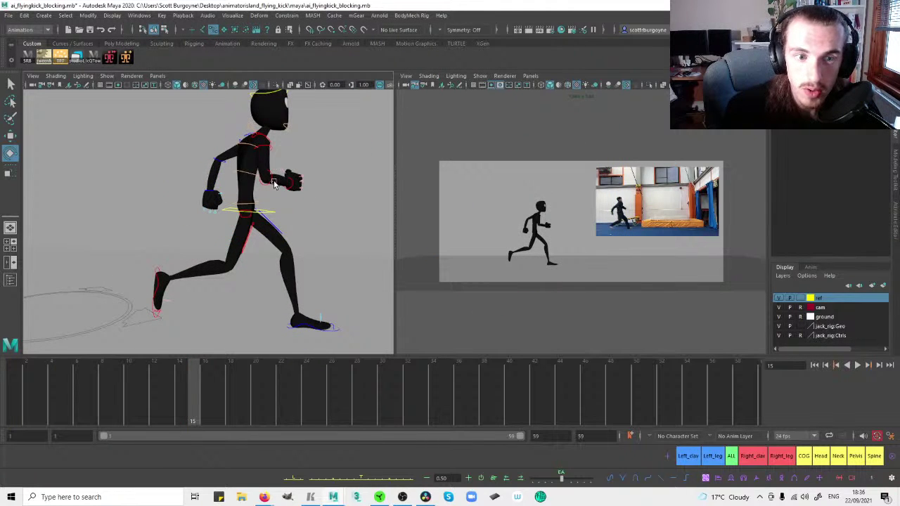
pyautogui.click(270, 183)
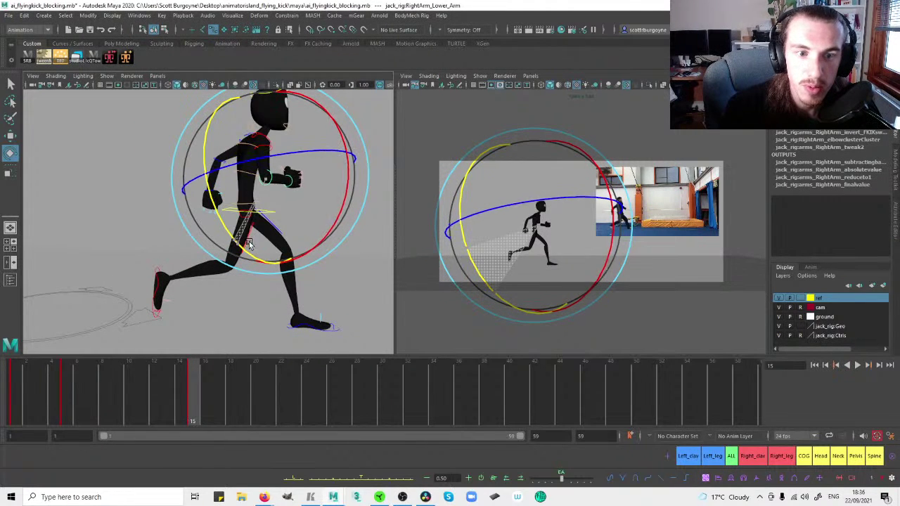
pyautogui.hotkey('ctrl', 'z')
pyautogui.hotkey('ctrl', 'z')
# Rotate the right upper arm control at frame 15 in the enlarged camera view to match the video reference.
pyautogui.press('space')
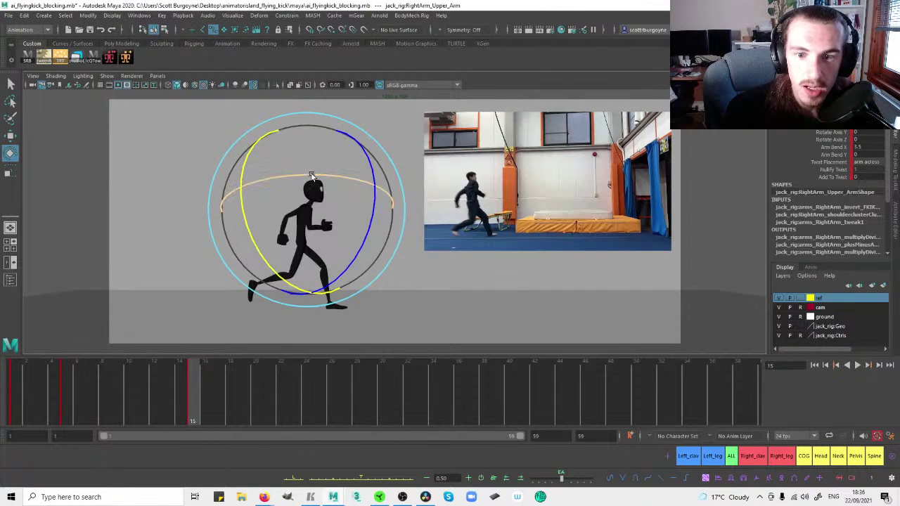
pyautogui.moveTo(312, 179); pyautogui.dragTo(383, 226)
pyautogui.click(425, 250)
pyautogui.press('space')
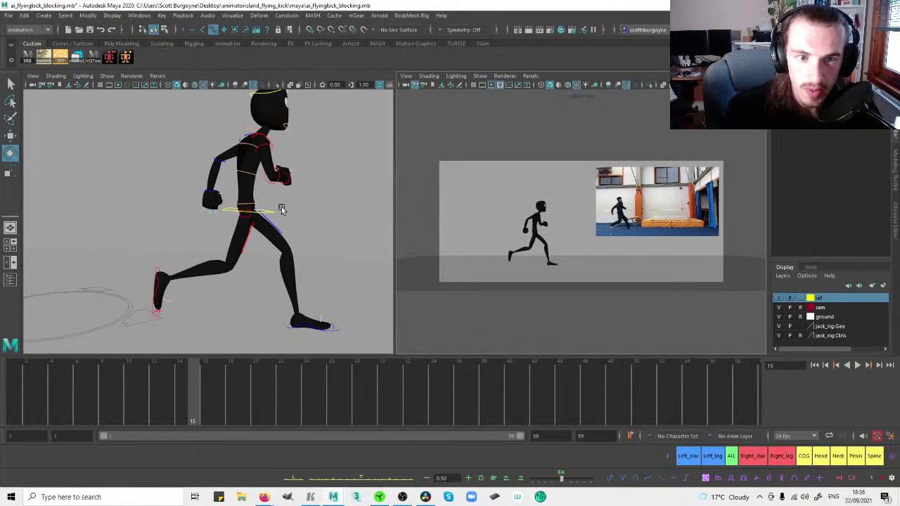
# Rotate the right hand control at frame 15 in the enlarged camera view to align the fist with the forearm.
pyautogui.click(286, 185)
pyautogui.press('space')
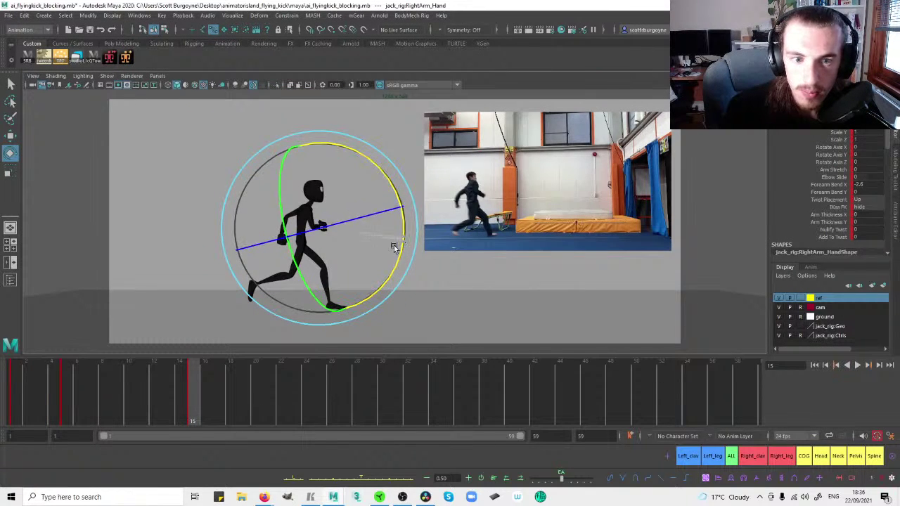
pyautogui.moveTo(366, 217); pyautogui.dragTo(375, 259)
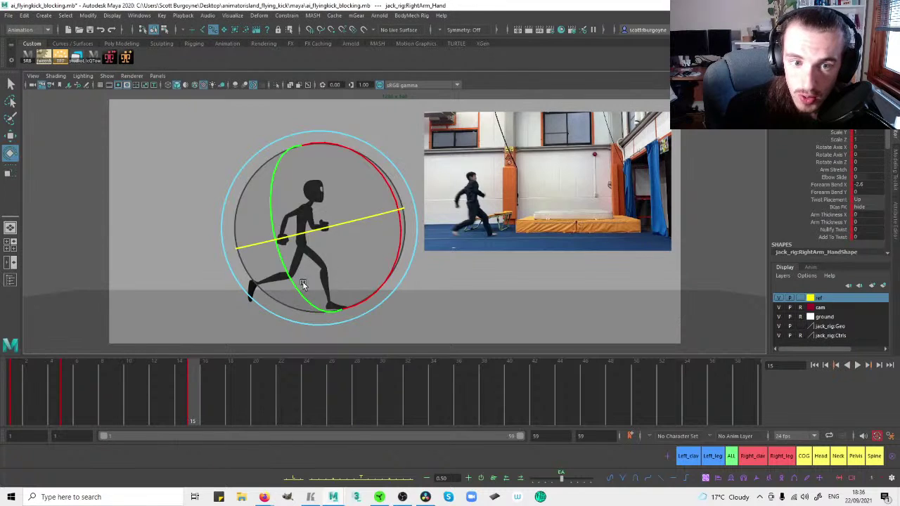
pyautogui.click(446, 267)
pyautogui.press('space')
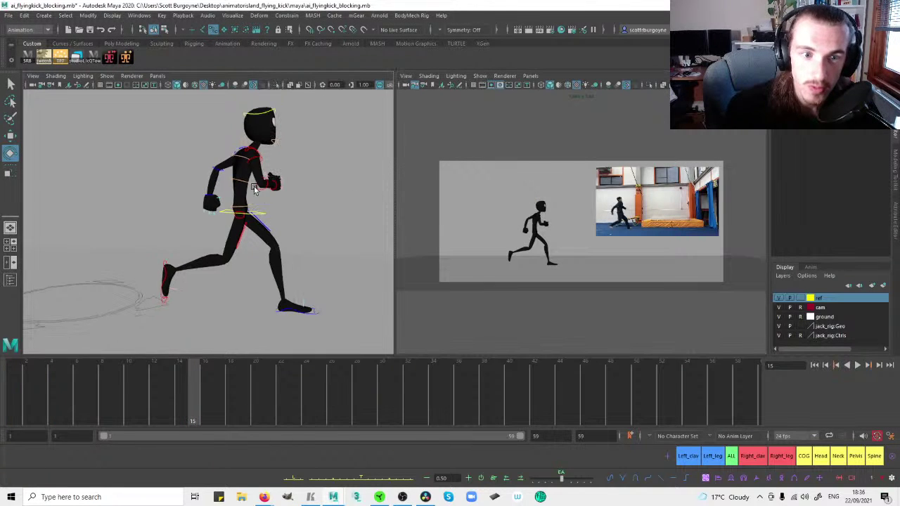
# Tilt the pelvis control at frame 15 from the front, and adjust the upper body control over the left foot.
pyautogui.click(262, 209)
pyautogui.keyDown('alt'); pyautogui.moveTo(292, 204); pyautogui.dragTo(192, 202); pyautogui.keyUp('alt')
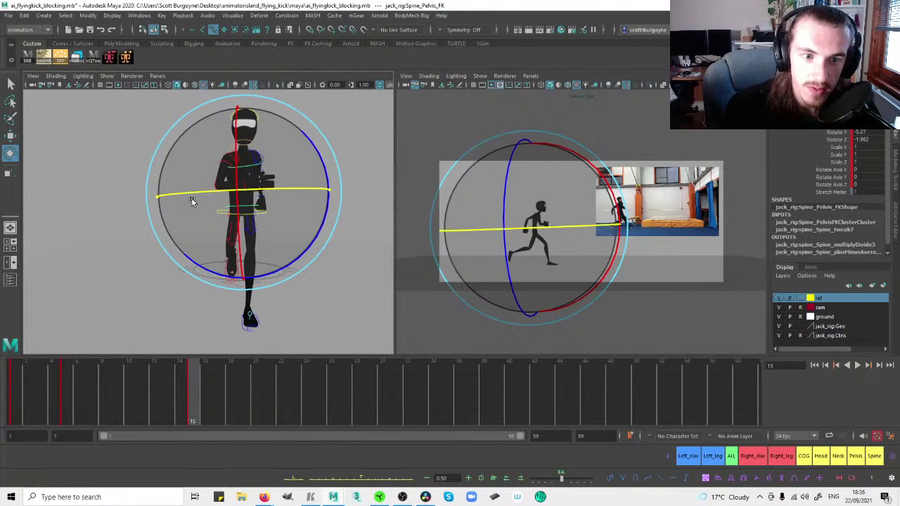
pyautogui.moveTo(293, 257); pyautogui.dragTo(311, 252)
pyautogui.click(339, 251)
pyautogui.click(252, 212)
pyautogui.press('w')
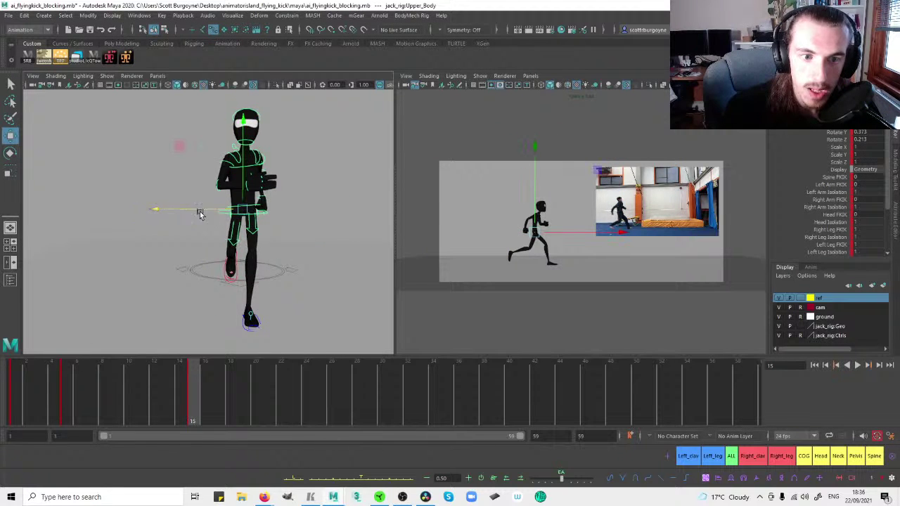
pyautogui.keyDown('alt'); pyautogui.moveTo(214, 211); pyautogui.dragTo(282, 203); pyautogui.keyUp('alt')
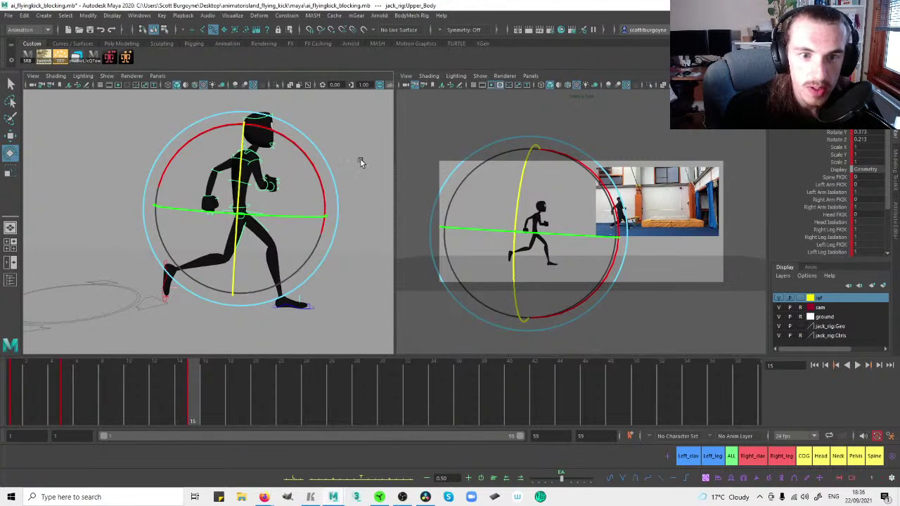
pyautogui.click(356, 162)
# Refine the torso controls at frame 15, checking the character's balance from the front and the side.
pyautogui.click(242, 146)
pyautogui.moveTo(154, 127); pyautogui.dragTo(150, 145)
pyautogui.keyDown('alt'); pyautogui.moveTo(151, 145); pyautogui.dragTo(228, 150); pyautogui.keyUp('alt')
pyautogui.moveTo(224, 216); pyautogui.dragTo(220, 209)
pyautogui.moveTo(286, 207); pyautogui.dragTo(301, 205)
pyautogui.click(364, 198)
pyautogui.keyDown('alt'); pyautogui.moveTo(364, 198); pyautogui.dragTo(308, 195); pyautogui.keyUp('alt')
pyautogui.click(257, 179)
pyautogui.press('w')
pyautogui.click(250, 160)
pyautogui.press('e')
pyautogui.keyDown('alt'); pyautogui.moveTo(203, 228); pyautogui.dragTo(353, 214); pyautogui.keyUp('alt')
pyautogui.click(353, 215)
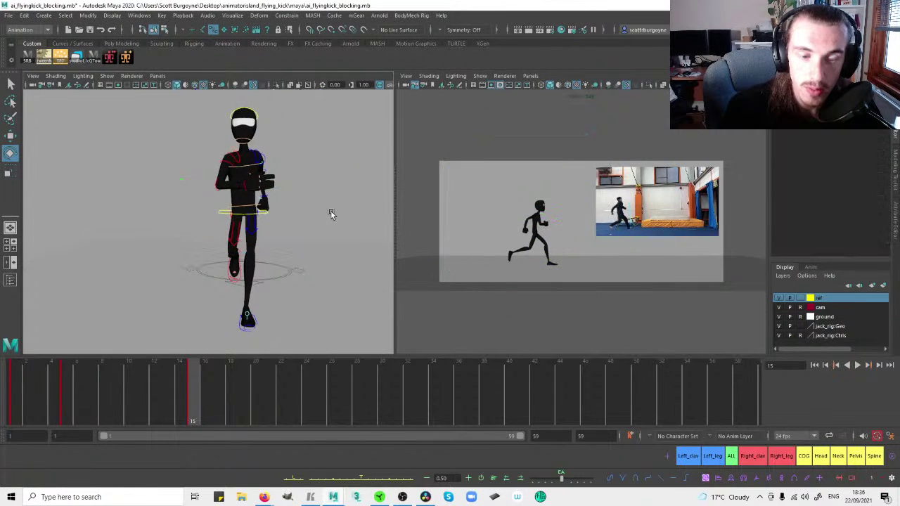
# Tilt the upper body control and shift it sideways at frame 15, using an orthographic view facing the character.
pyautogui.click(217, 211)
pyautogui.press('space')
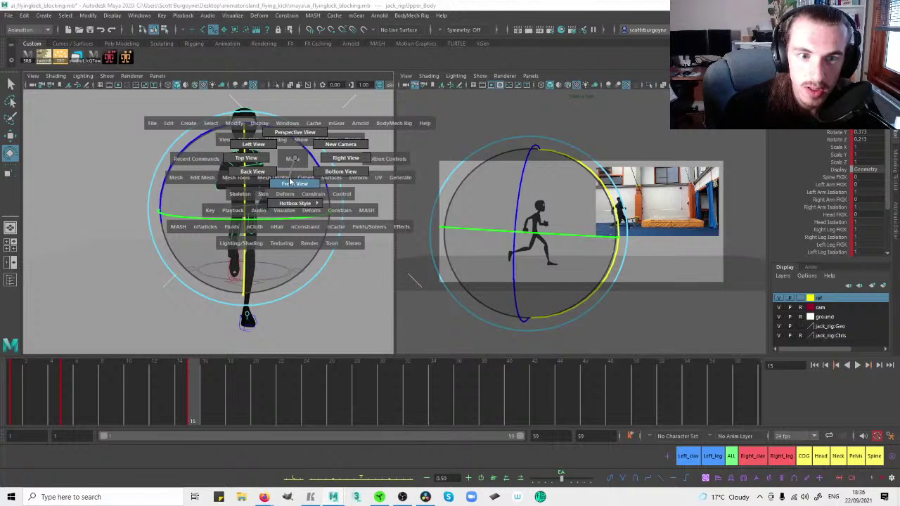
pyautogui.click(263, 153)
pyautogui.press('space')
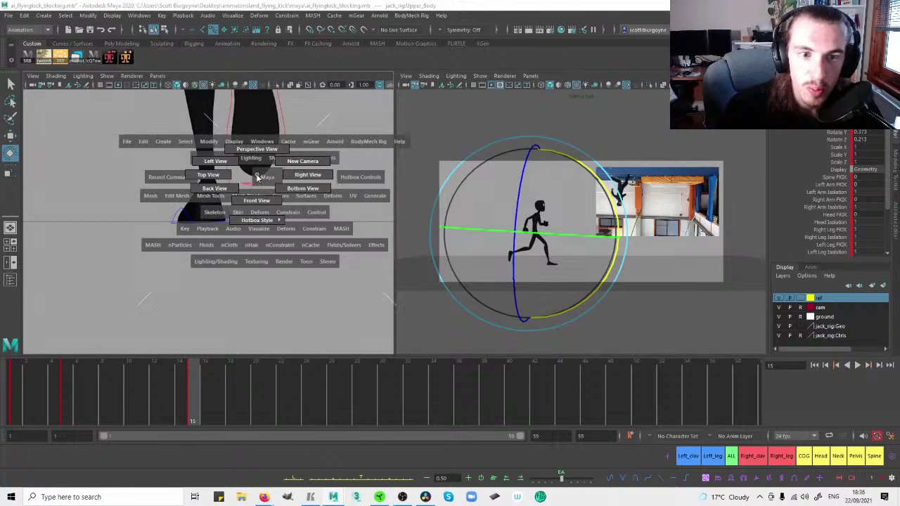
pyautogui.click(307, 176)
pyautogui.moveTo(297, 140); pyautogui.dragTo(296, 146)
pyautogui.press('w')
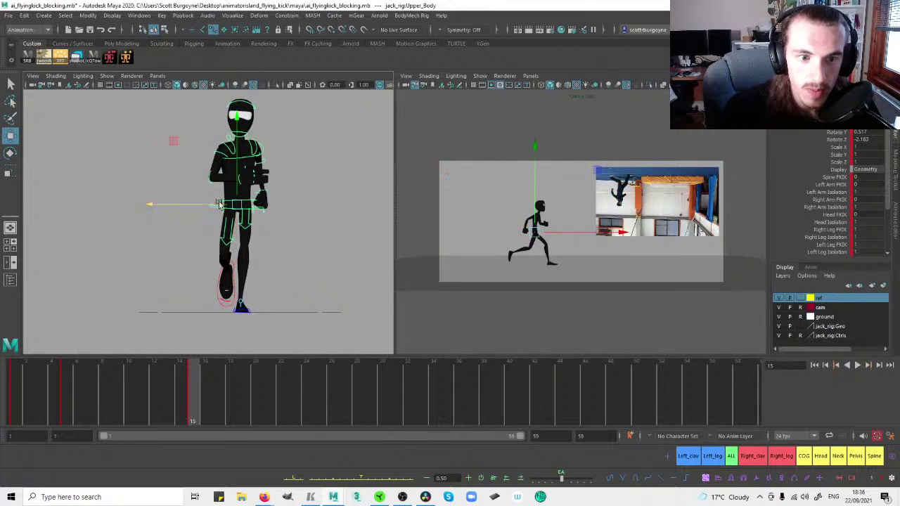
pyautogui.moveTo(204, 206); pyautogui.dragTo(203, 205)
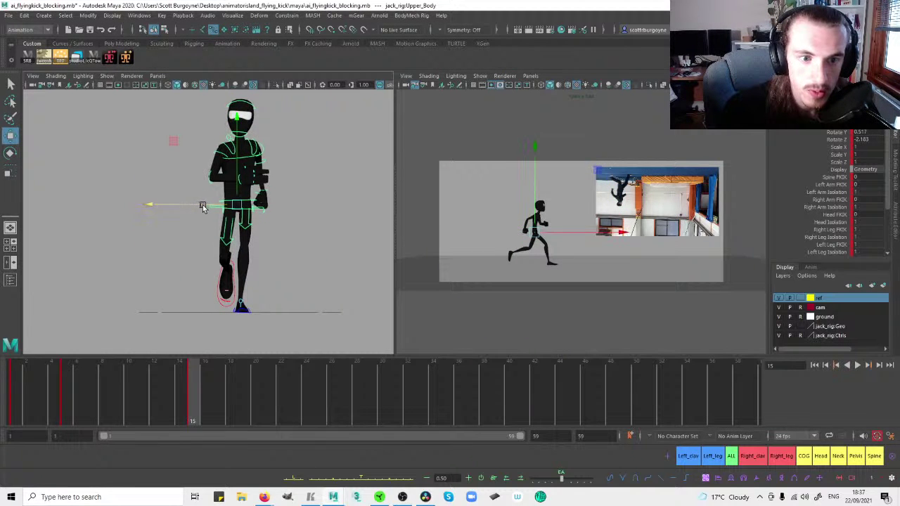
pyautogui.click(335, 196)
# Rotate the pelvis control to rebalance the hips at frame 15, and readjust the upper body control's sideways position.
pyautogui.click(259, 204)
pyautogui.press('e')
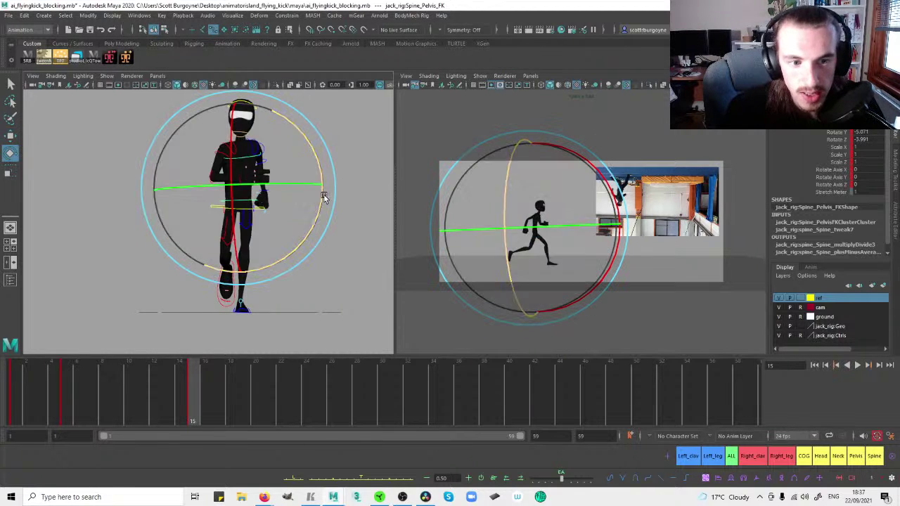
pyautogui.moveTo(319, 205); pyautogui.dragTo(287, 190)
pyautogui.click(360, 187)
pyautogui.click(211, 207)
pyautogui.press('w')
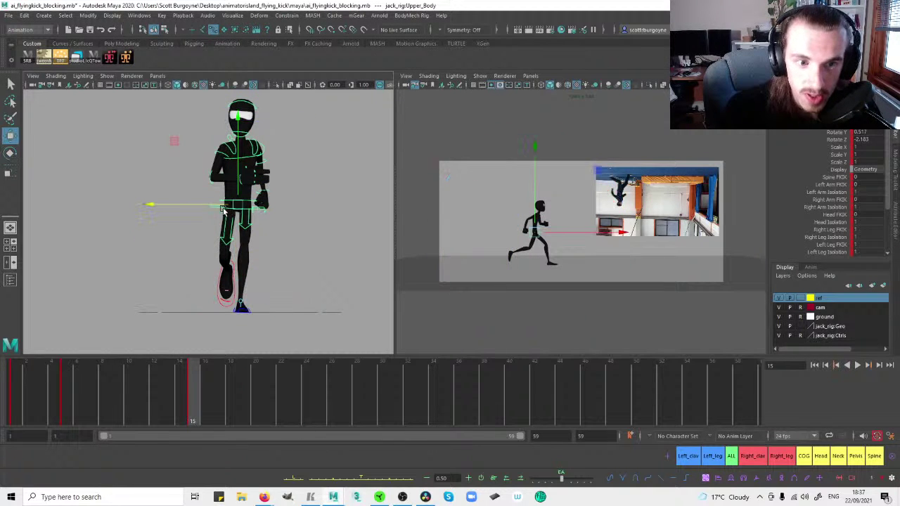
# Rotate the left leg pole vector control at frame 15 to correct the knee direction in the front view.
pyautogui.click(243, 210)
pyautogui.press('e')
pyautogui.moveTo(247, 229)
pyautogui.mouseDown()
pyautogui.moveTo(249, 245)
pyautogui.moveTo(247, 232)
pyautogui.mouseUp()
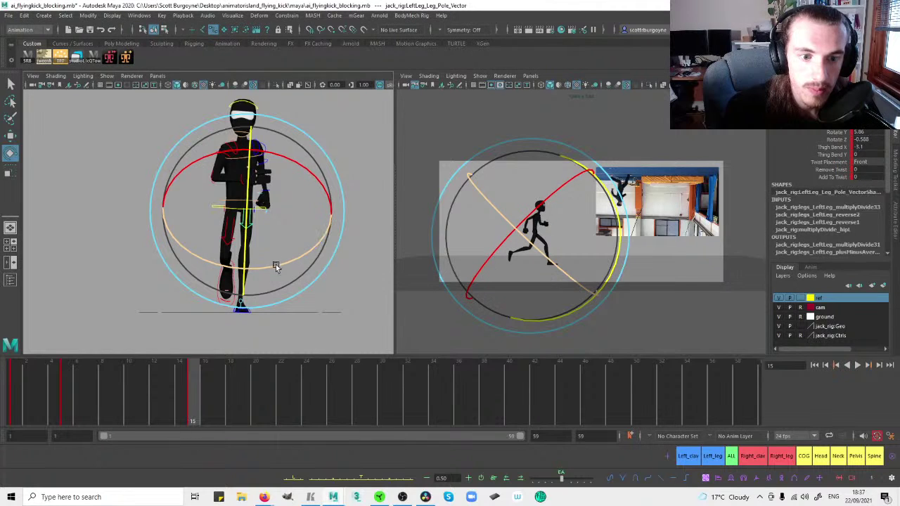
pyautogui.click(347, 243)
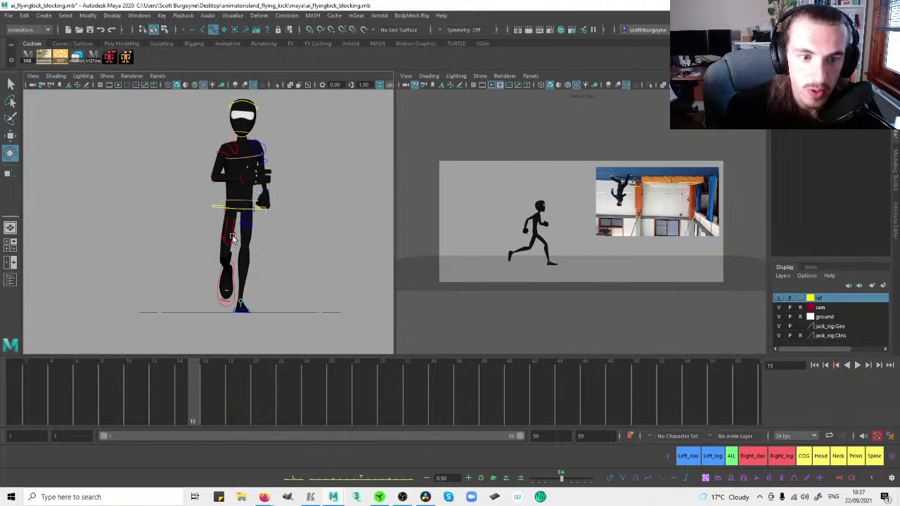
# Rotate the right leg pole vector control at frame 15 to align the trailing knee in the front view.
pyautogui.click(233, 239)
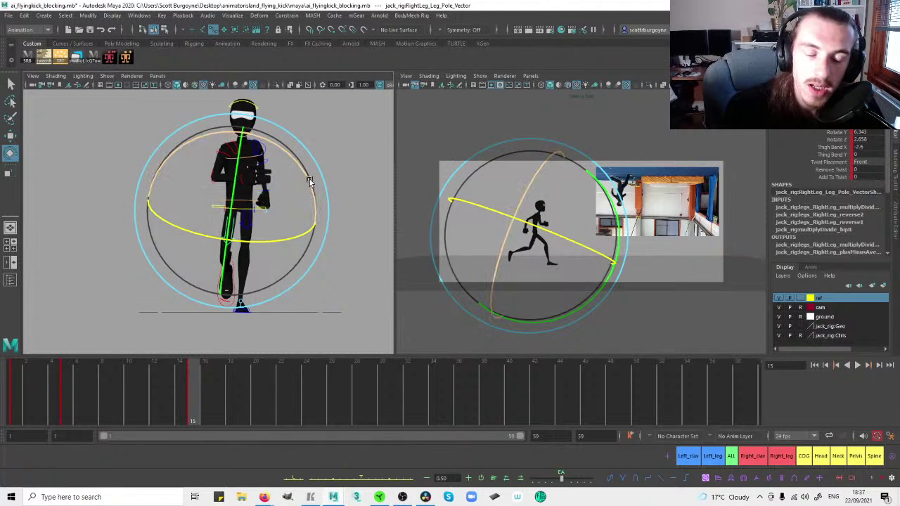
pyautogui.moveTo(309, 181); pyautogui.dragTo(312, 192)
pyautogui.moveTo(230, 224); pyautogui.dragTo(271, 239)
pyautogui.click(333, 232)
pyautogui.click(351, 223)
# Return the working viewport to the perspective camera and view the character from the side.
pyautogui.press('space')
pyautogui.click(314, 204)
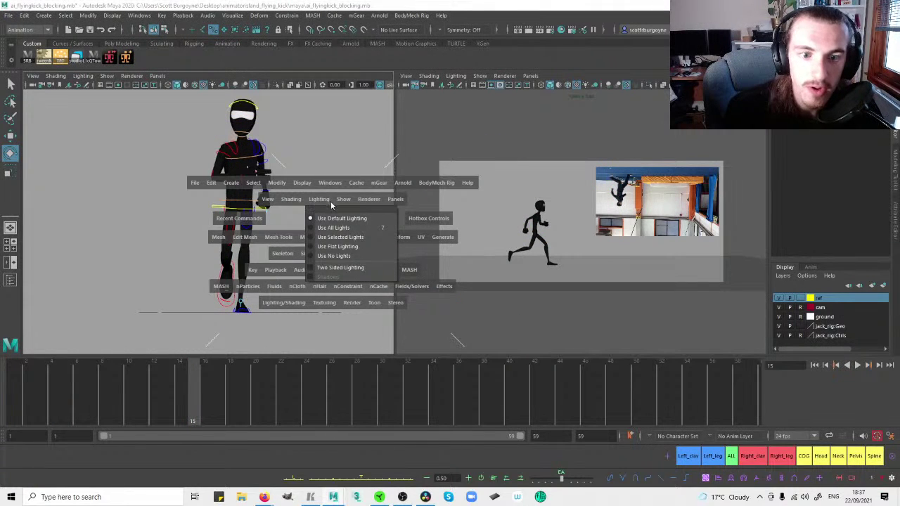
pyautogui.press('space')
pyautogui.moveTo(312, 207); pyautogui.dragTo(315, 182)
pyautogui.keyDown('alt'); pyautogui.moveTo(198, 204); pyautogui.dragTo(256, 213); pyautogui.keyUp('alt')
# Set Raise Toe to -21.9 on the right foot IK control at frame 15, comparing the pose with frame 5 first.
pyautogui.click(165, 267)
pyautogui.keyDown('alt'); pyautogui.moveTo(211, 224); pyautogui.dragTo(213, 207, button='middle'); pyautogui.keyUp('alt')
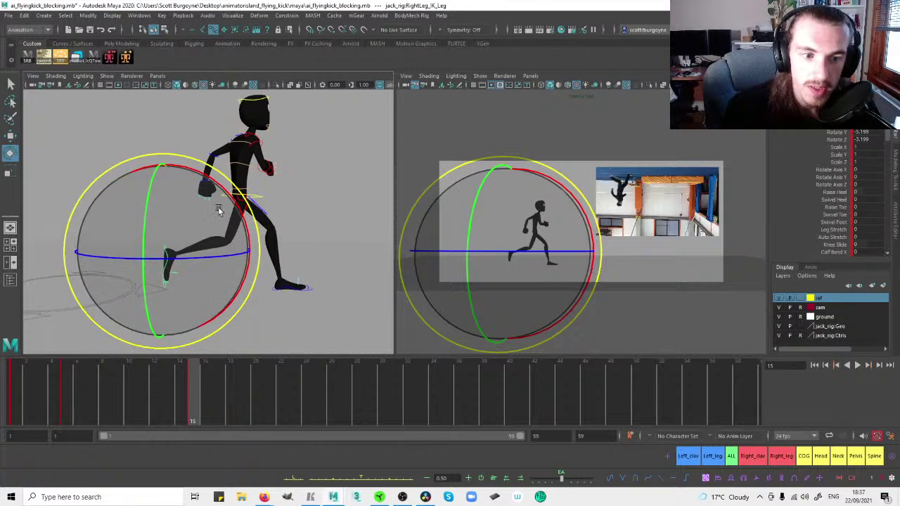
pyautogui.press(',')
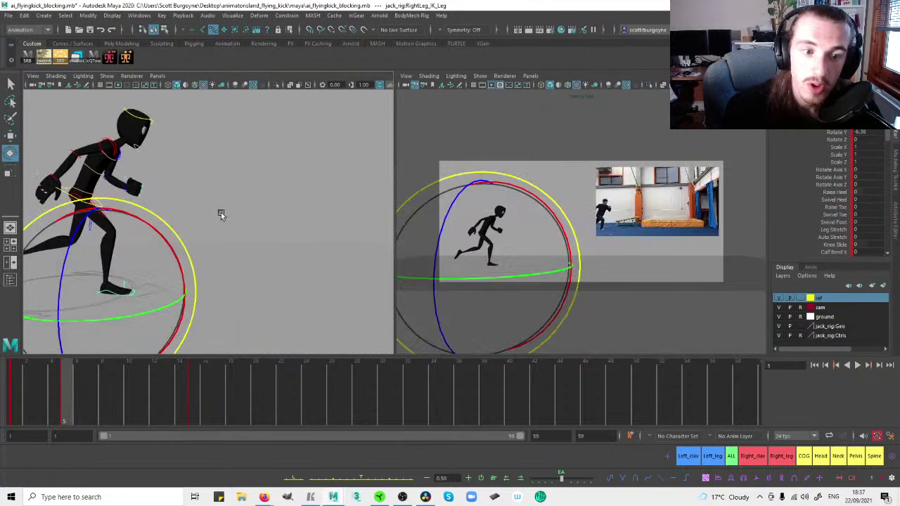
pyautogui.press('.')
pyautogui.keyDown('alt'); pyautogui.moveTo(221, 208); pyautogui.dragTo(254, 218); pyautogui.keyUp('alt')
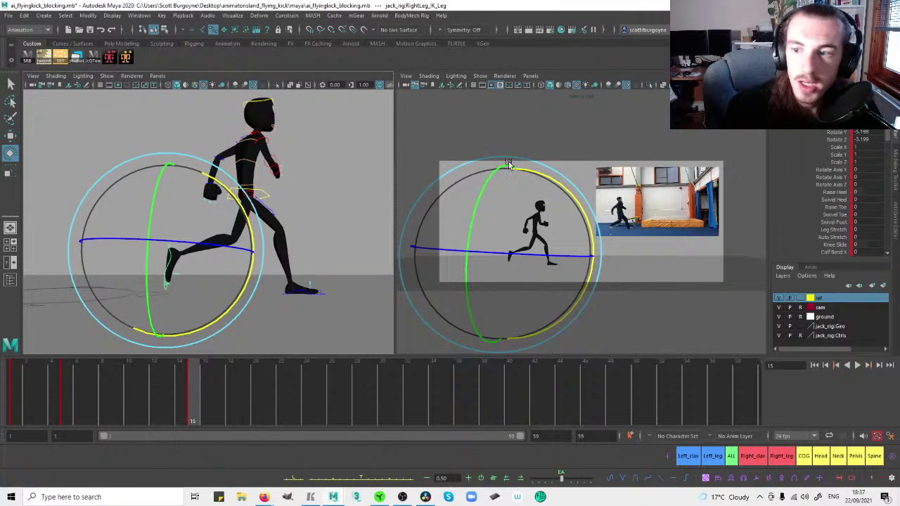
pyautogui.click(832, 206)
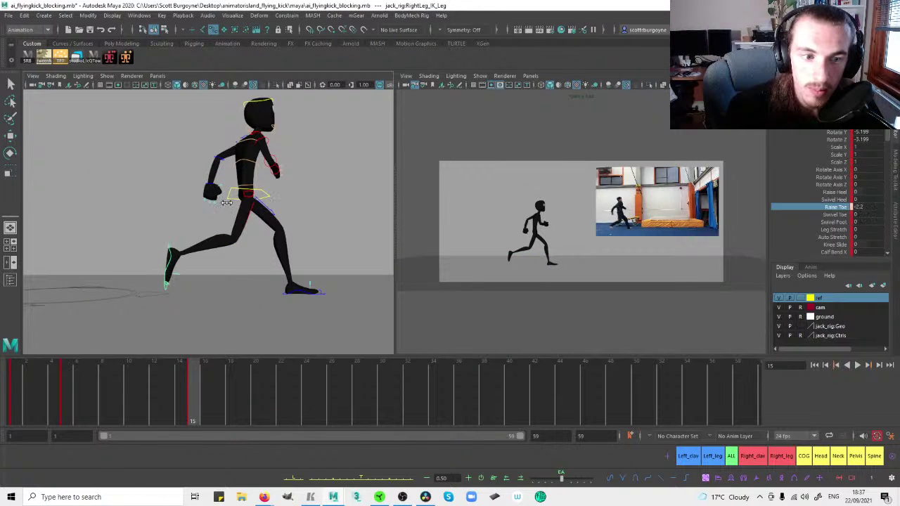
pyautogui.moveTo(248, 201); pyautogui.dragTo(246, 201, button='middle')
# Rotate and slightly reposition the right foot IK control at frame 15, comparing the pose with frame 5.
pyautogui.press('e')
pyautogui.moveTo(253, 204); pyautogui.dragTo(249, 199)
pyautogui.press('w')
pyautogui.moveTo(169, 226); pyautogui.dragTo(169, 228)
pyautogui.press(',')
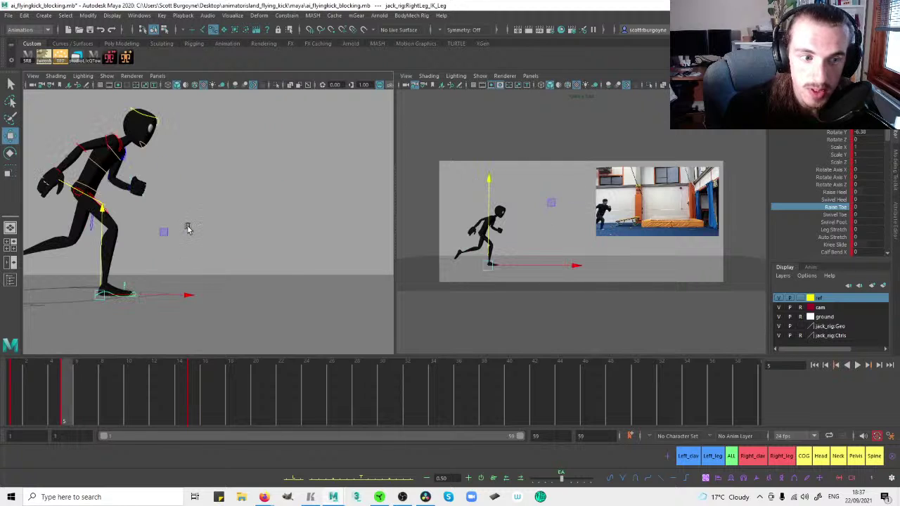
pyautogui.press('.')
pyautogui.keyDown('alt'); pyautogui.moveTo(205, 221); pyautogui.dragTo(197, 213, button='middle'); pyautogui.keyUp('alt')
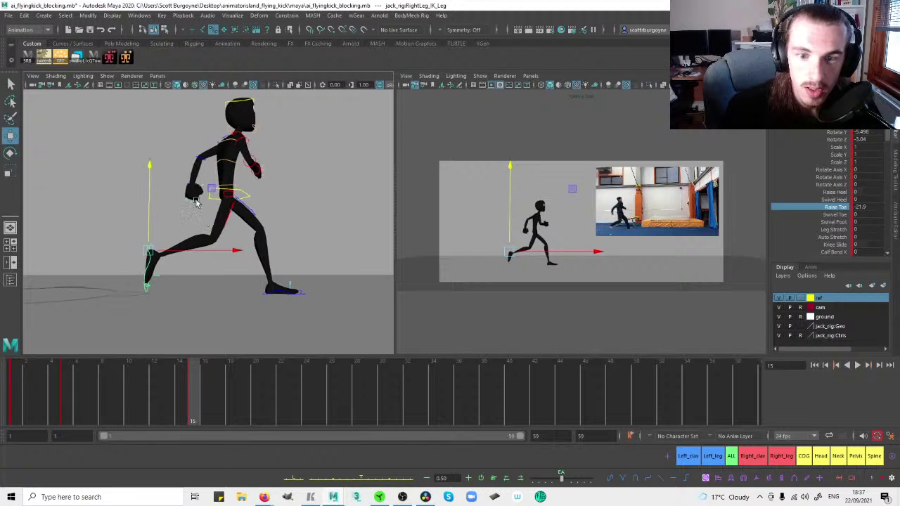
# Rotate the right leg pole vector control at frame 15 while viewing the character from behind.
pyautogui.keyDown('alt'); pyautogui.moveTo(149, 222); pyautogui.dragTo(269, 227); pyautogui.keyUp('alt')
pyautogui.click(262, 227)
pyautogui.click(240, 225)
pyautogui.press('e')
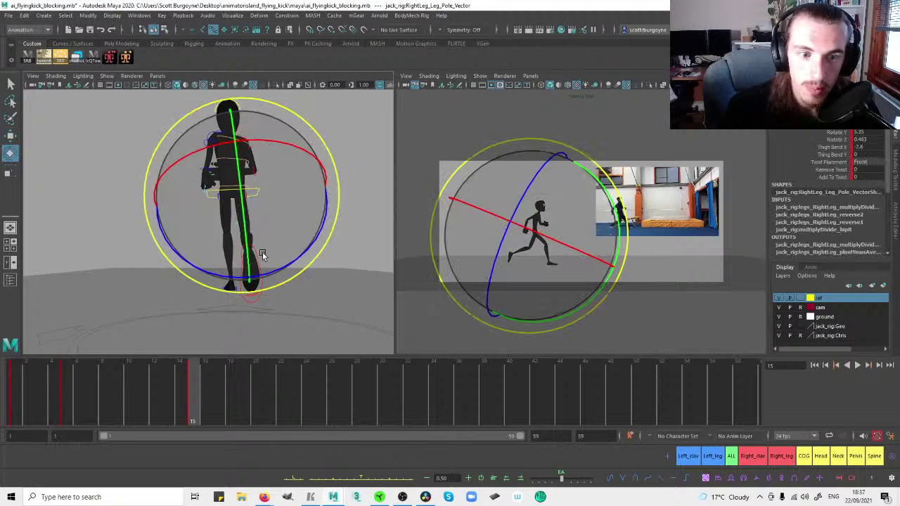
pyautogui.moveTo(284, 266); pyautogui.dragTo(340, 253)
pyautogui.click(339, 253)
# Rotate the pelvis FK control slightly at frame 15 in a side view, comparing its pose with frame 5.
pyautogui.keyDown('alt'); pyautogui.moveTo(177, 215); pyautogui.dragTo(350, 243); pyautogui.keyUp('alt')
pyautogui.click(210, 210)
pyautogui.click(350, 244)
pyautogui.click(231, 191)
pyautogui.keyDown('alt'); pyautogui.moveTo(231, 191); pyautogui.dragTo(251, 192); pyautogui.keyUp('alt')
pyautogui.press('space')
pyautogui.press('space')
pyautogui.press('space')
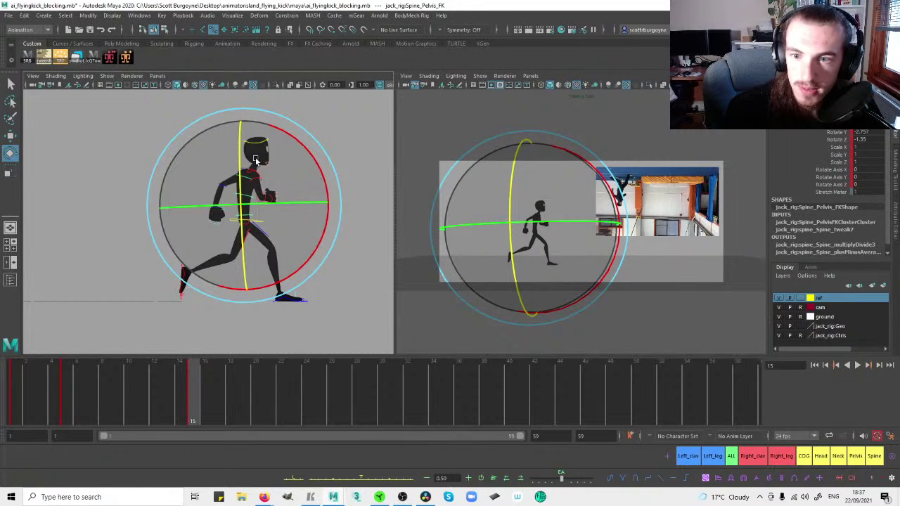
pyautogui.press(',')
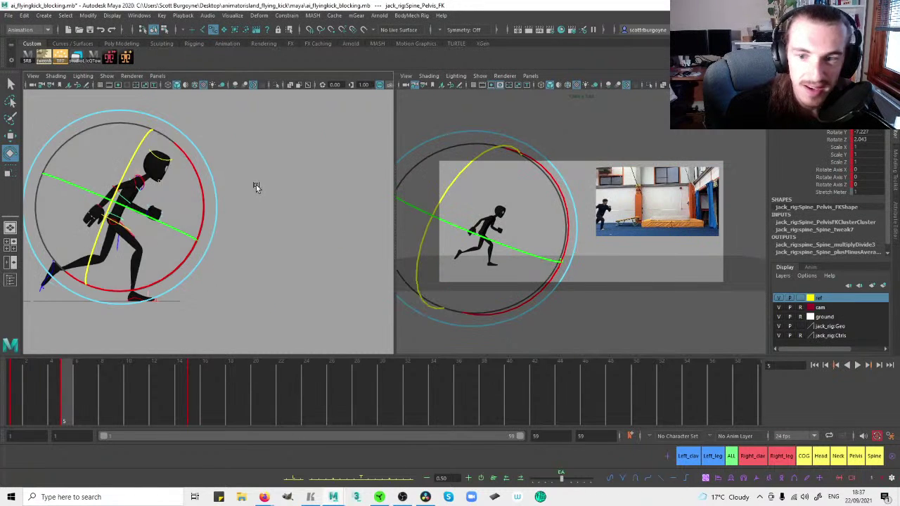
pyautogui.press('.')
pyautogui.moveTo(275, 204); pyautogui.dragTo(276, 204)
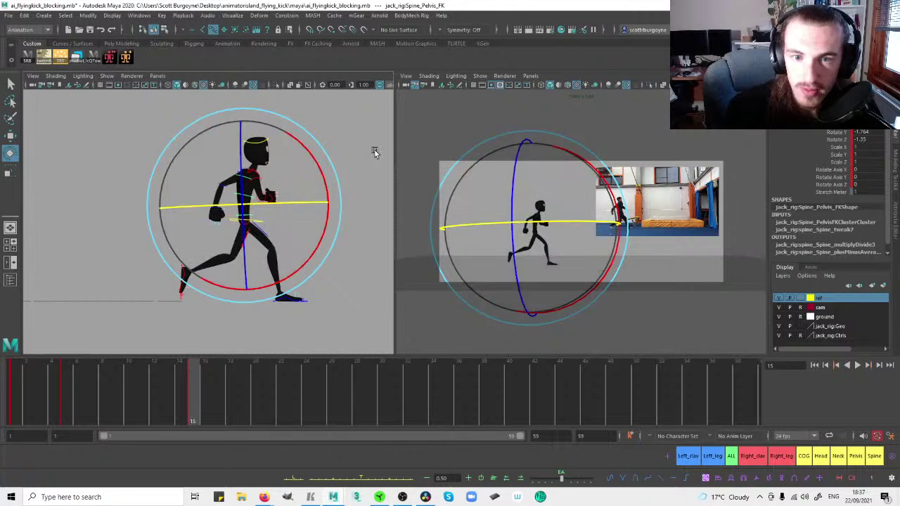
# Examine the left upper arm, lower arm and hand controls at frame 15 from both sides of the character.
pyautogui.click(373, 152)
pyautogui.click(237, 200)
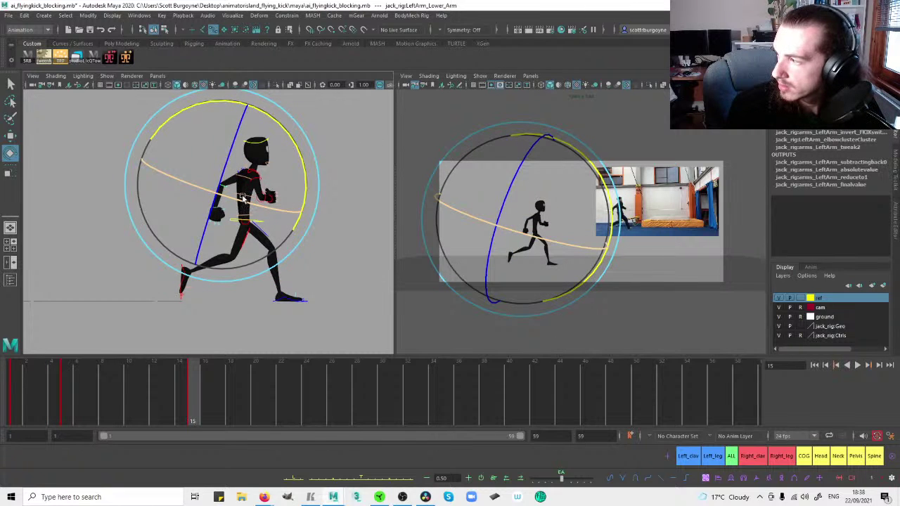
pyautogui.click(371, 143)
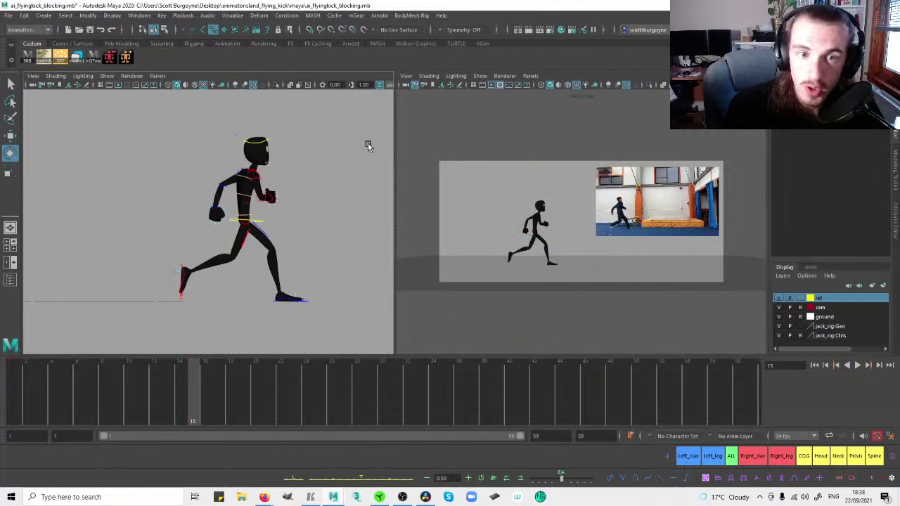
pyautogui.click(240, 173)
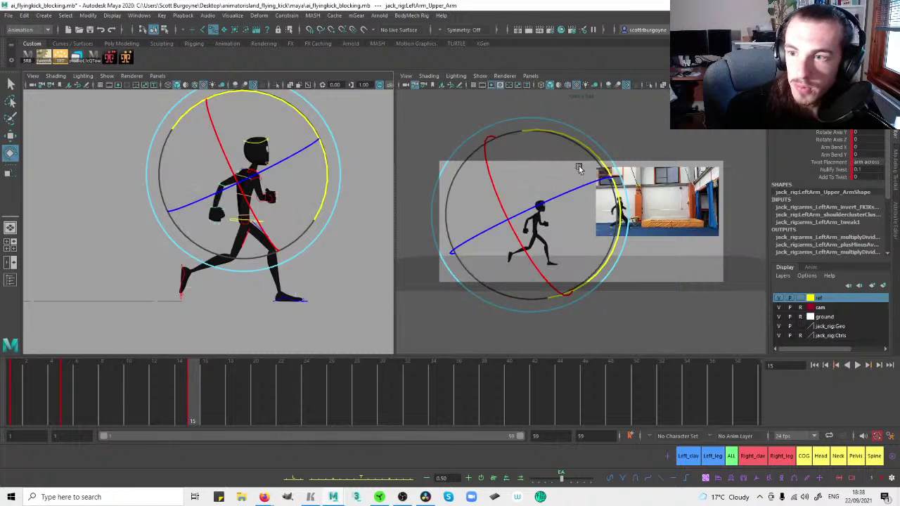
pyautogui.click(352, 131)
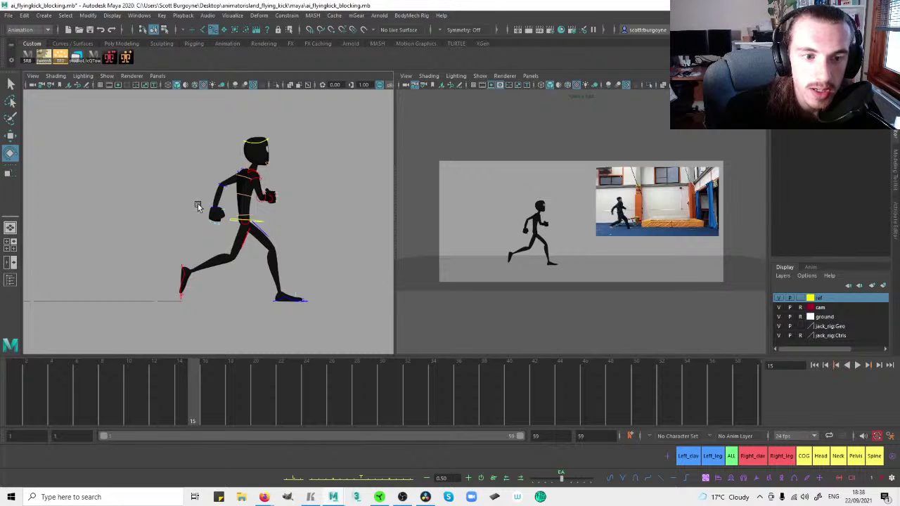
pyautogui.press('space')
pyautogui.moveTo(217, 213); pyautogui.dragTo(274, 178)
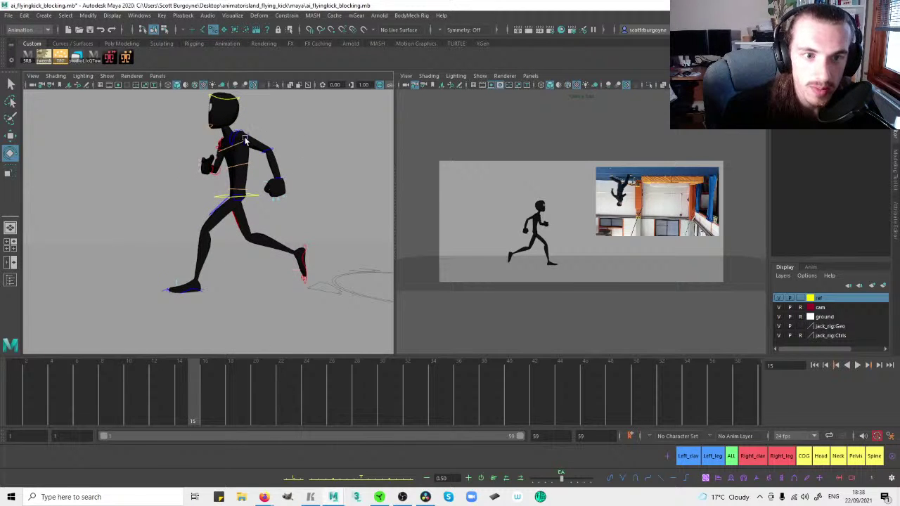
pyautogui.click(244, 140)
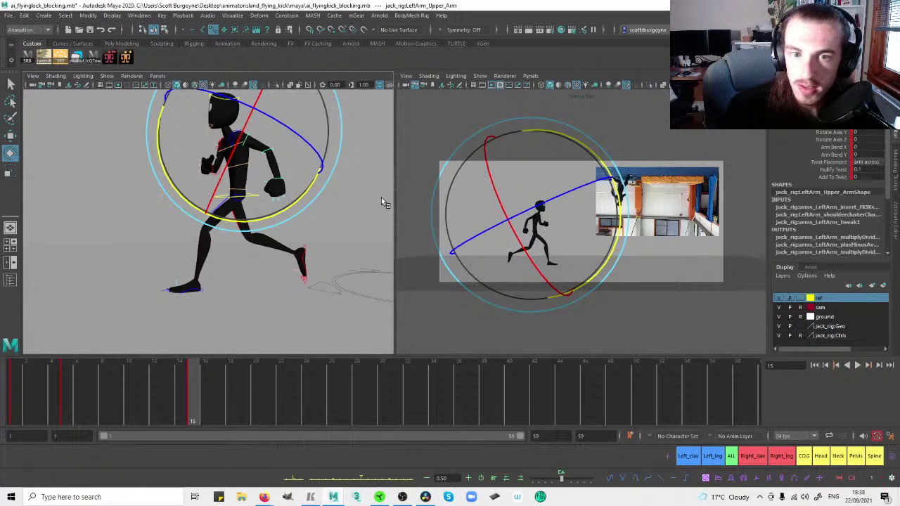
pyautogui.click(304, 149)
pyautogui.moveTo(270, 157); pyautogui.dragTo(272, 159)
pyautogui.press('w')
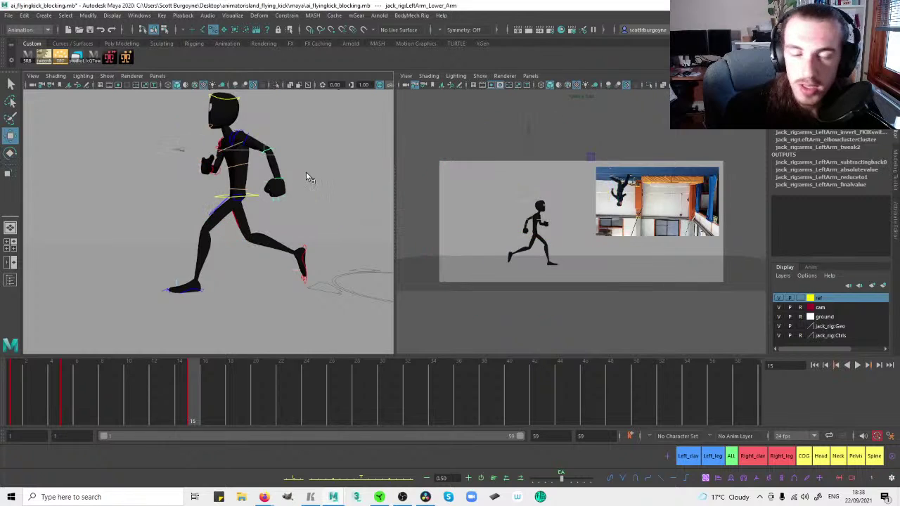
pyautogui.click(279, 185)
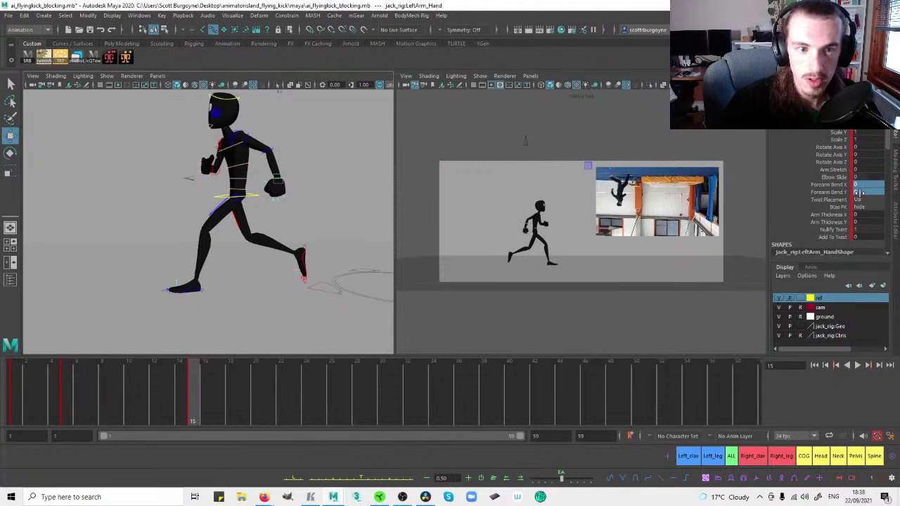
pyautogui.click(299, 143)
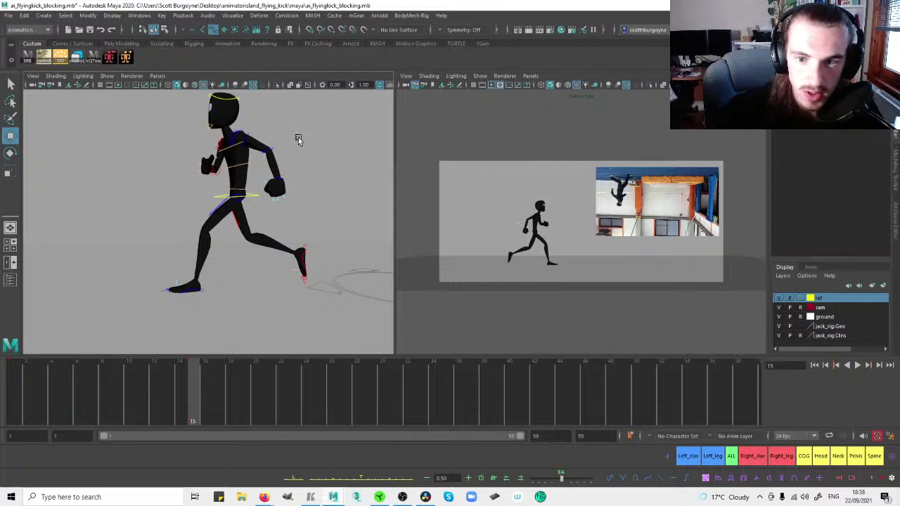
# Rotate the left upper arm control at frame 15 to match the reference, comparing the pose with frame 5.
pyautogui.click(249, 141)
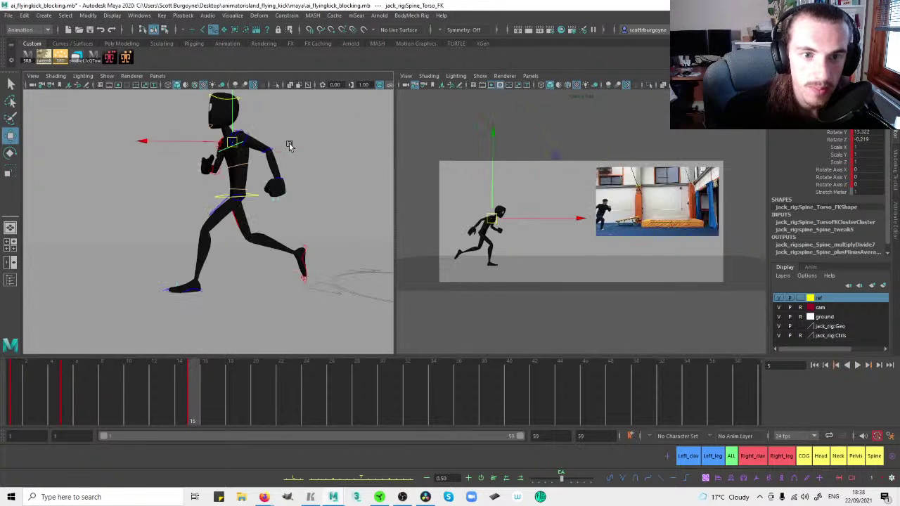
pyautogui.press('.')
pyautogui.press('space')
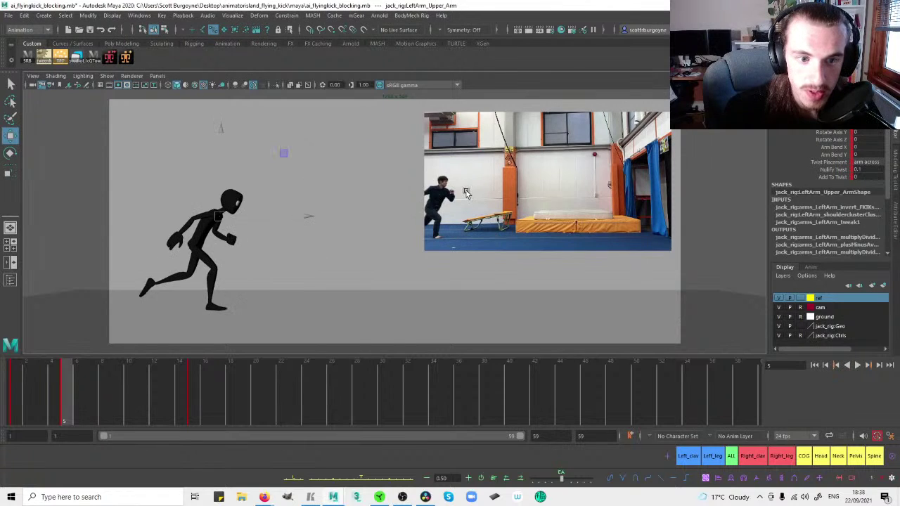
pyautogui.press('.')
pyautogui.press('e')
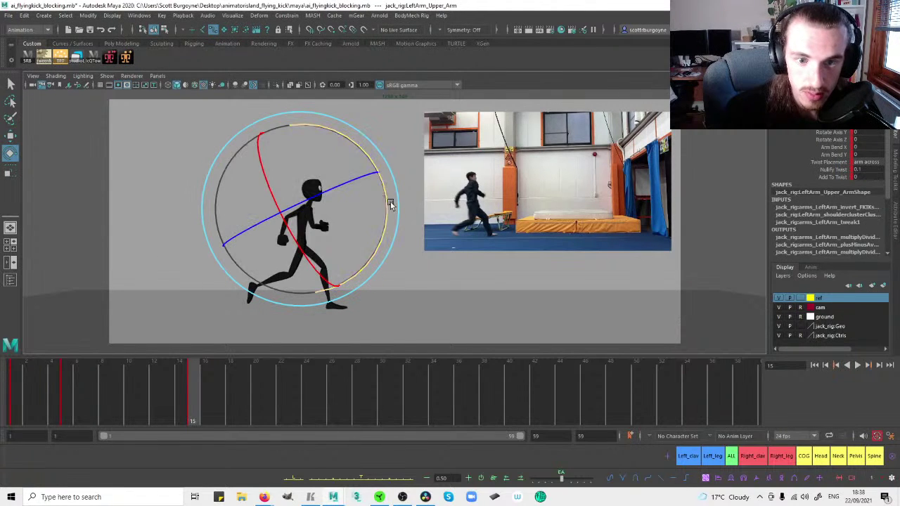
pyautogui.moveTo(391, 204); pyautogui.dragTo(387, 207)
pyautogui.press('space')
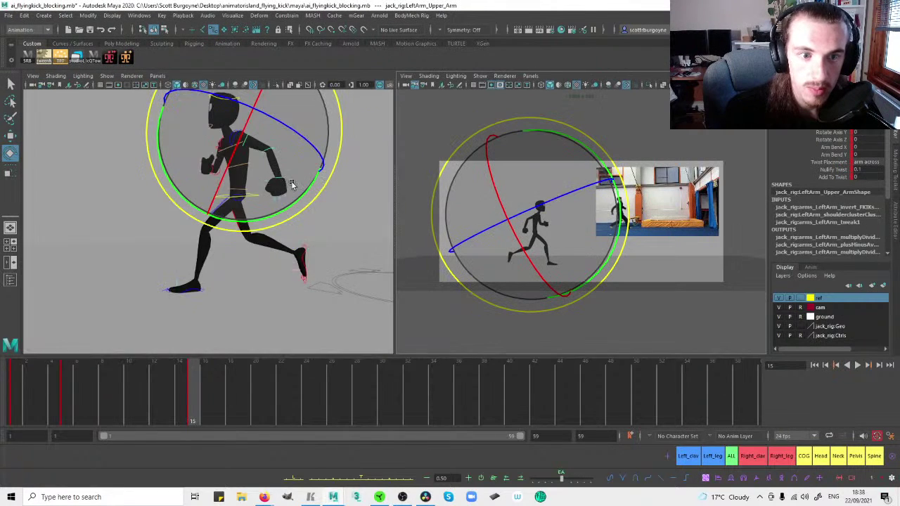
pyautogui.keyDown('alt'); pyautogui.moveTo(187, 182); pyautogui.dragTo(169, 182); pyautogui.keyUp('alt')
pyautogui.moveTo(229, 167); pyautogui.dragTo(221, 167)
pyautogui.moveTo(302, 172); pyautogui.dragTo(305, 175)
pyautogui.click(322, 162)
# Rotate the left lower arm control at frame 15 and adjust the left hand's rotation.
pyautogui.click(216, 148)
pyautogui.keyDown('alt'); pyautogui.moveTo(178, 167); pyautogui.dragTo(319, 174); pyautogui.keyUp('alt')
pyautogui.moveTo(276, 211); pyautogui.dragTo(267, 228)
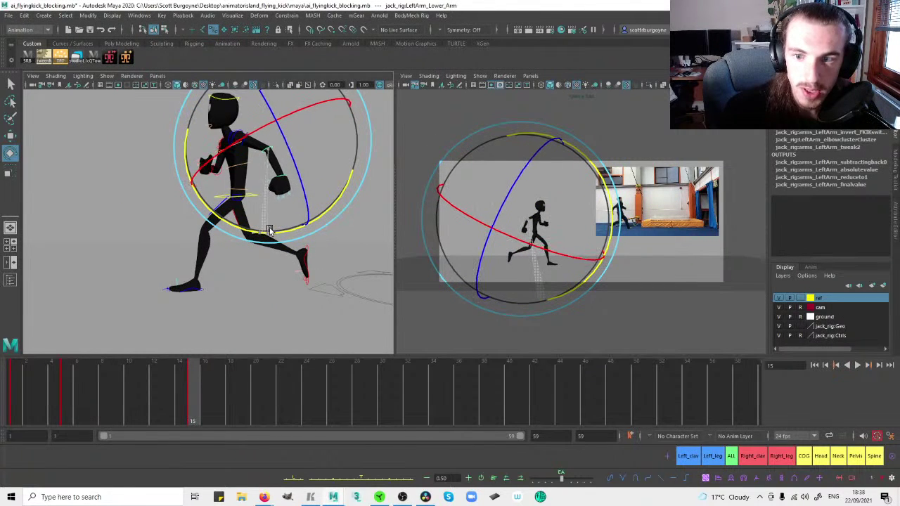
pyautogui.click(150, 204)
pyautogui.click(280, 184)
pyautogui.keyDown('alt'); pyautogui.moveTo(306, 181); pyautogui.dragTo(228, 185); pyautogui.keyUp('alt')
pyautogui.click(274, 215)
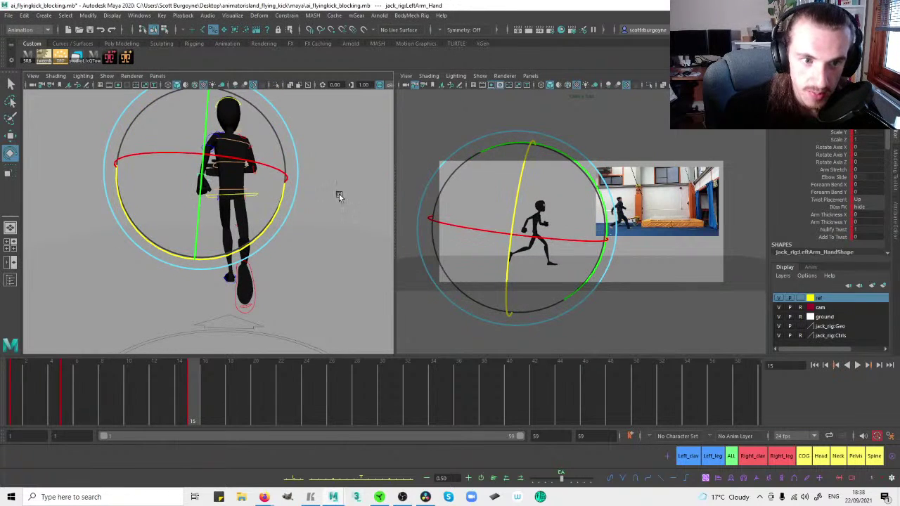
pyautogui.click(338, 195)
# Adjust the right shoulder control's rotation at frame 15, checking the shoulders from several angles.
pyautogui.keyDown('alt'); pyautogui.moveTo(167, 154); pyautogui.dragTo(298, 165); pyautogui.keyUp('alt')
pyautogui.click(238, 136)
pyautogui.click(299, 183)
pyautogui.keyDown('alt'); pyautogui.moveTo(236, 175); pyautogui.dragTo(273, 177); pyautogui.keyUp('alt')
pyautogui.click(322, 170)
pyautogui.click(227, 139)
pyautogui.keyDown('alt'); pyautogui.moveTo(229, 144); pyautogui.dragTo(282, 138); pyautogui.keyUp('alt')
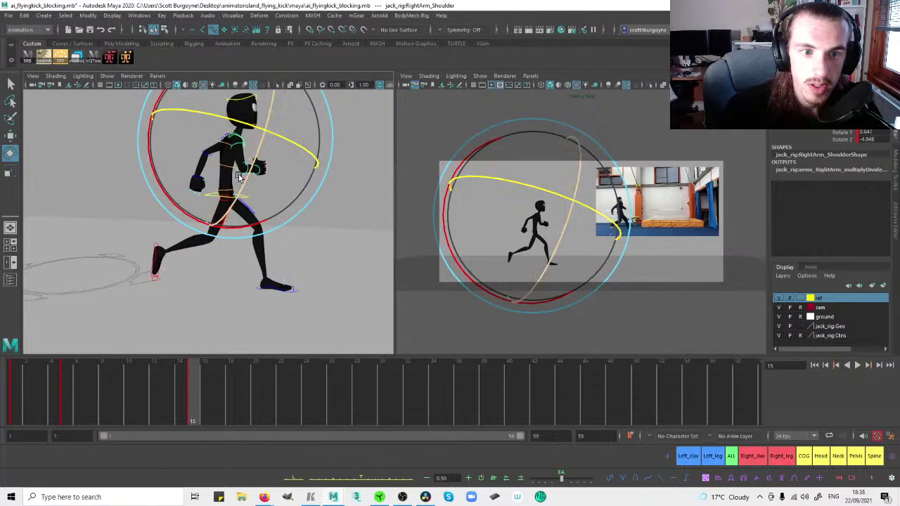
pyautogui.click(346, 201)
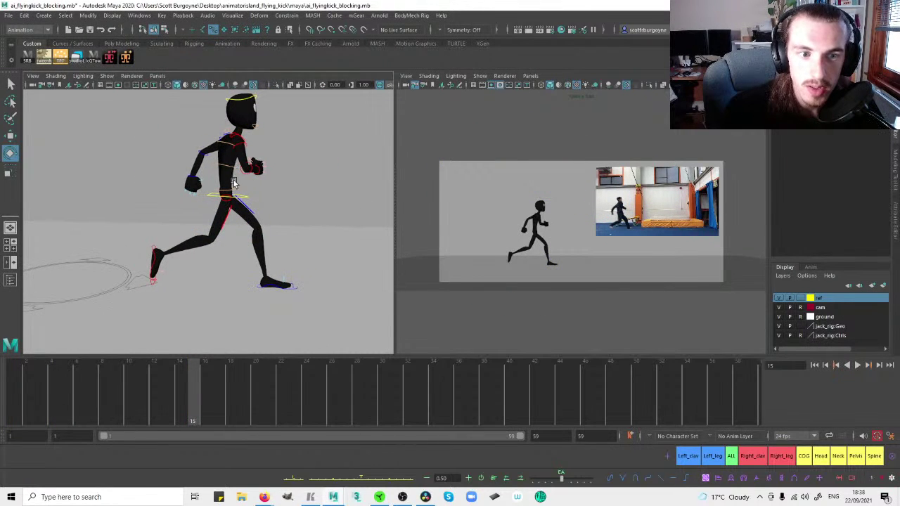
# Tilt the pelvis FK control at frame 15 as seen from the front, comparing the hips with frame 5.
pyautogui.click(234, 191)
pyautogui.keyDown('alt'); pyautogui.moveTo(284, 188); pyautogui.dragTo(275, 166); pyautogui.keyUp('alt')
pyautogui.press('space')
pyautogui.press(',')
pyautogui.press('.')
pyautogui.moveTo(313, 228); pyautogui.dragTo(315, 225)
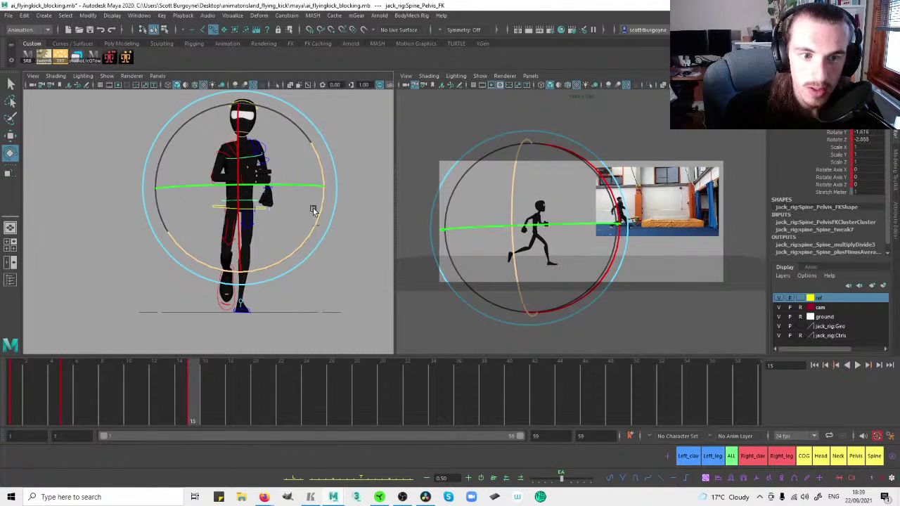
pyautogui.click(280, 171)
pyautogui.moveTo(280, 172); pyautogui.dragTo(309, 173)
# Nudge the neck control's rotation at frame 15 after comparing it with frame 5.
pyautogui.click(227, 130)
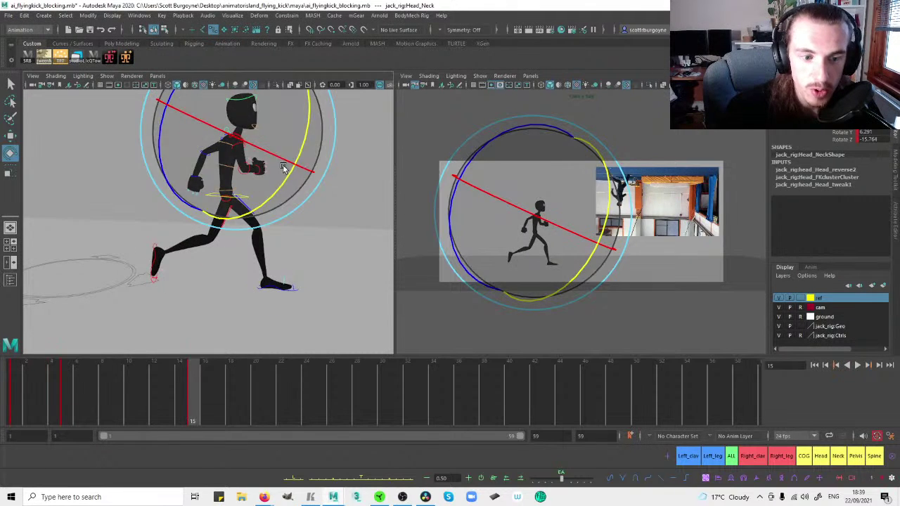
pyautogui.press(',')
pyautogui.press('.')
pyautogui.click(334, 150)
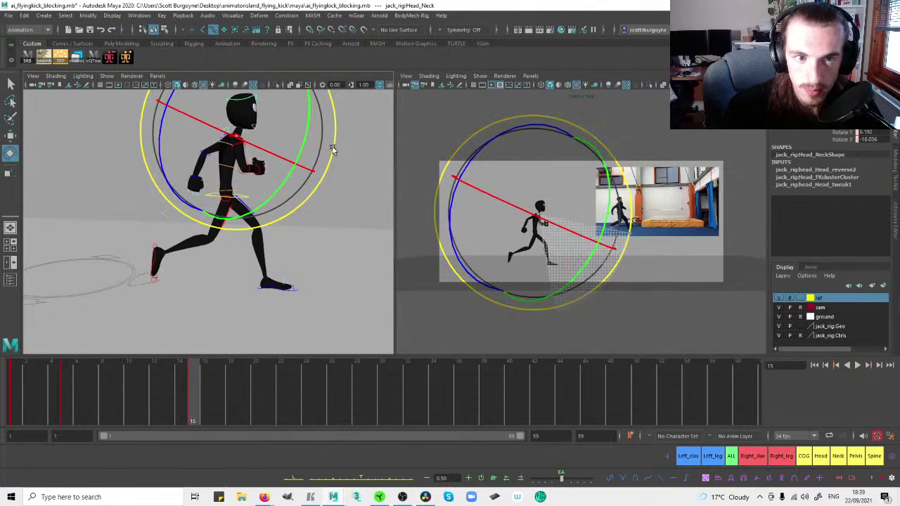
pyautogui.click(342, 152)
# Rotate the torso and middle spine FK controls slightly at frame 15, checking the posture against frame 5 and the video reference.
pyautogui.click(223, 146)
pyautogui.press('w')
pyautogui.click(224, 168)
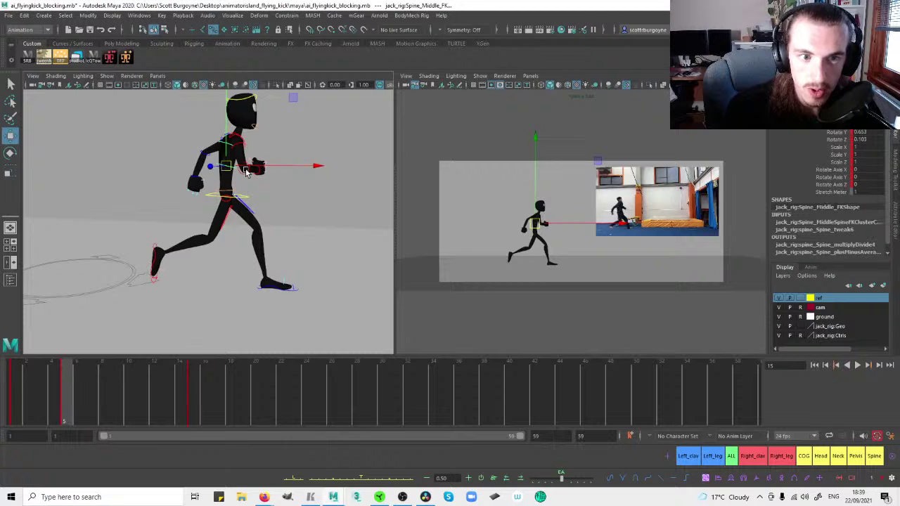
pyautogui.press('e')
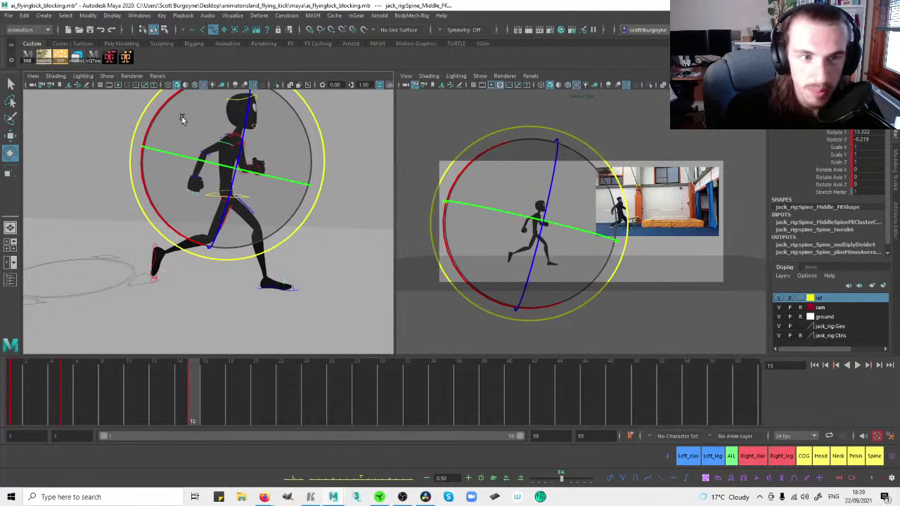
pyautogui.moveTo(159, 109); pyautogui.dragTo(156, 114)
pyautogui.keyDown('alt'); pyautogui.moveTo(301, 159); pyautogui.dragTo(227, 190); pyautogui.keyUp('alt')
pyautogui.press('space')
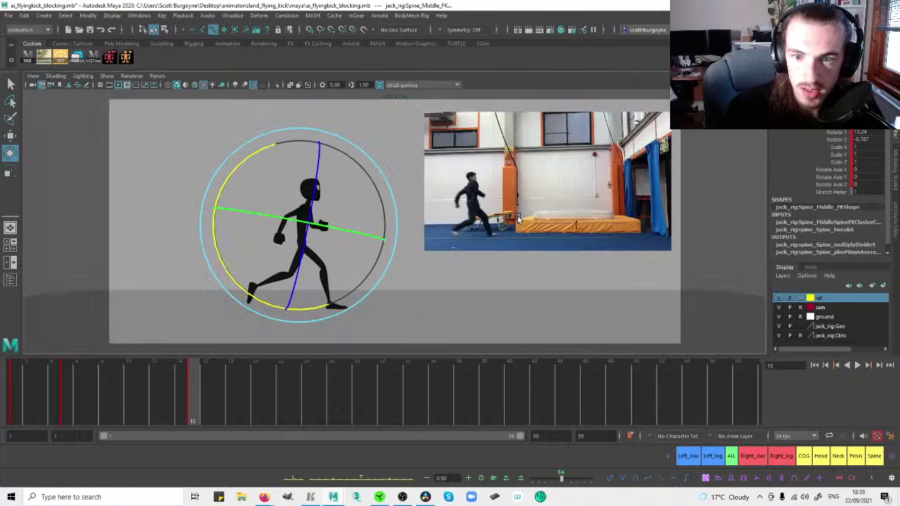
pyautogui.press(',')
pyautogui.press('.')
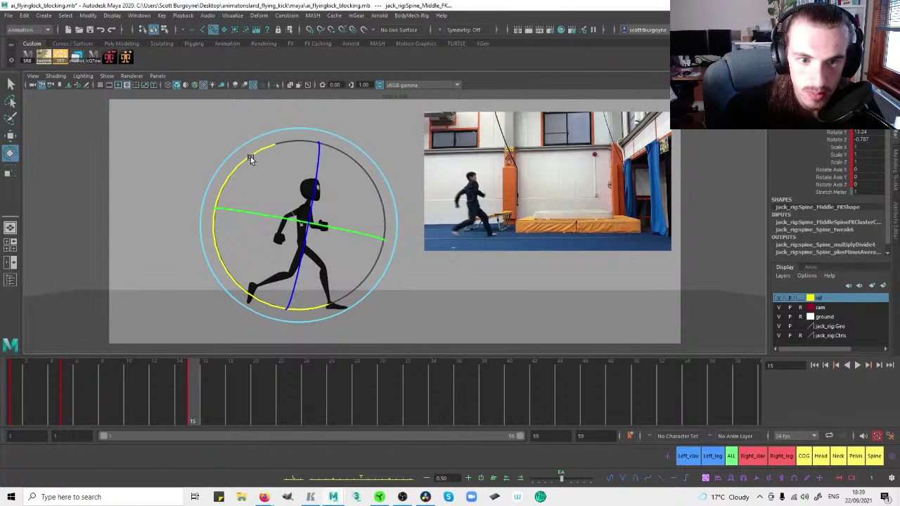
pyautogui.click(175, 159)
# Rotate the neck control at frame 15 in the shot camera view to match the runner in the video reference.
pyautogui.press('space')
pyautogui.keyDown('alt'); pyautogui.moveTo(217, 138); pyautogui.dragTo(303, 139); pyautogui.keyUp('alt')
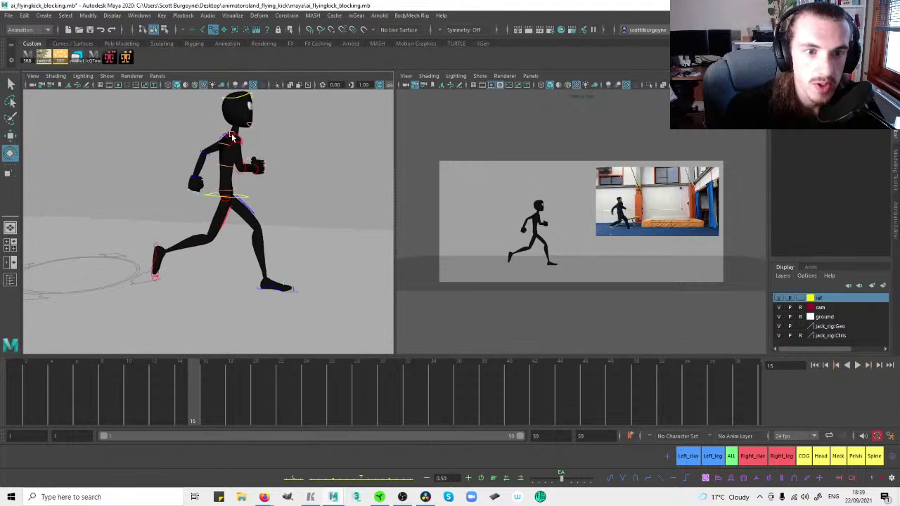
pyautogui.click(224, 129)
pyautogui.press(',')
pyautogui.press('.')
pyautogui.press('space')
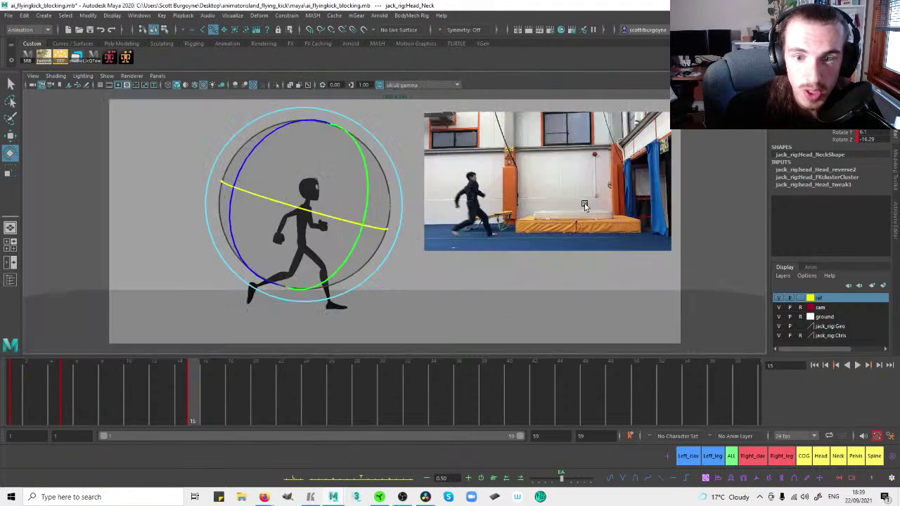
pyautogui.moveTo(402, 185); pyautogui.dragTo(402, 192)
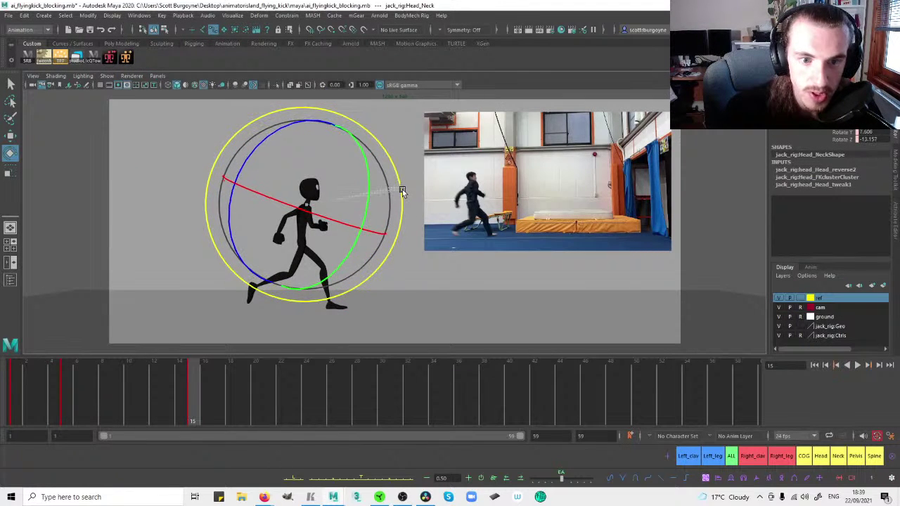
# Rotate the head FK control slightly at frame 15 in the shot camera view, comparing the head angle with frames 5 and 1.
pyautogui.press('space')
pyautogui.click(236, 101)
pyautogui.press('space')
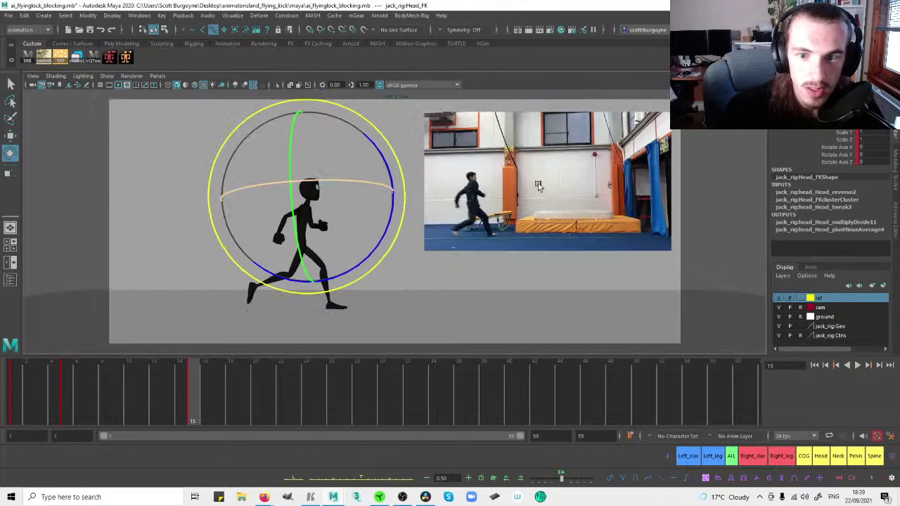
pyautogui.moveTo(393, 210); pyautogui.dragTo(393, 216)
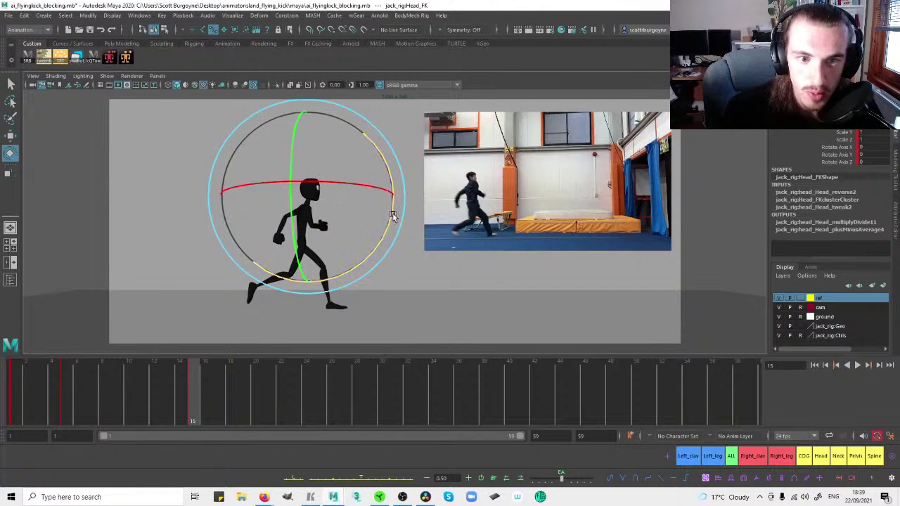
pyautogui.click(364, 190)
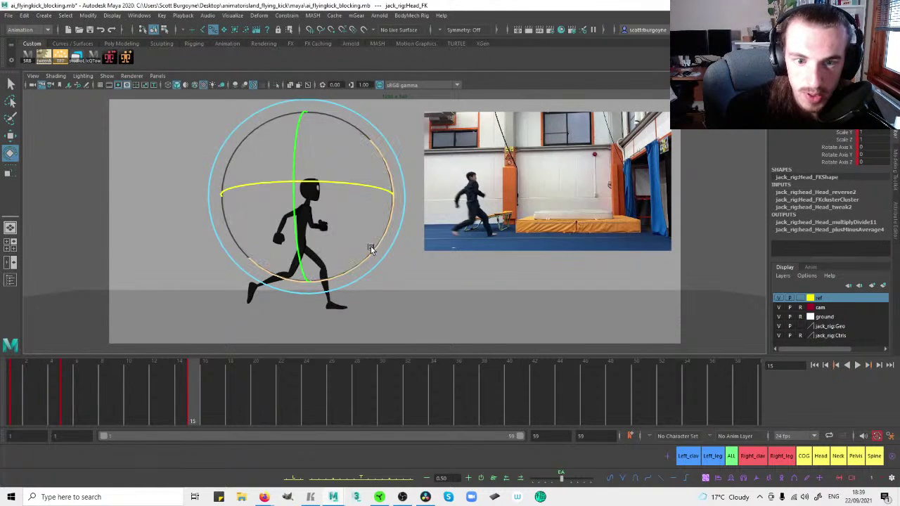
pyautogui.press(',')
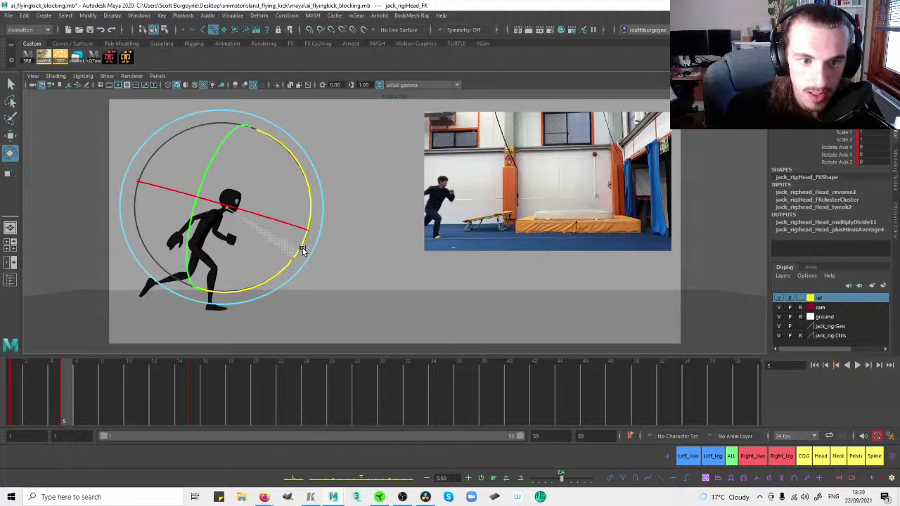
pyautogui.press(',')
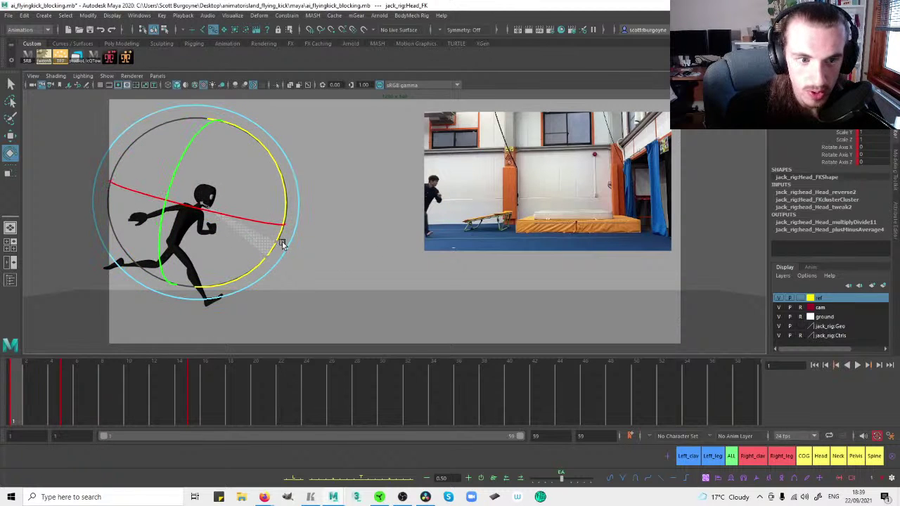
pyautogui.press('.')
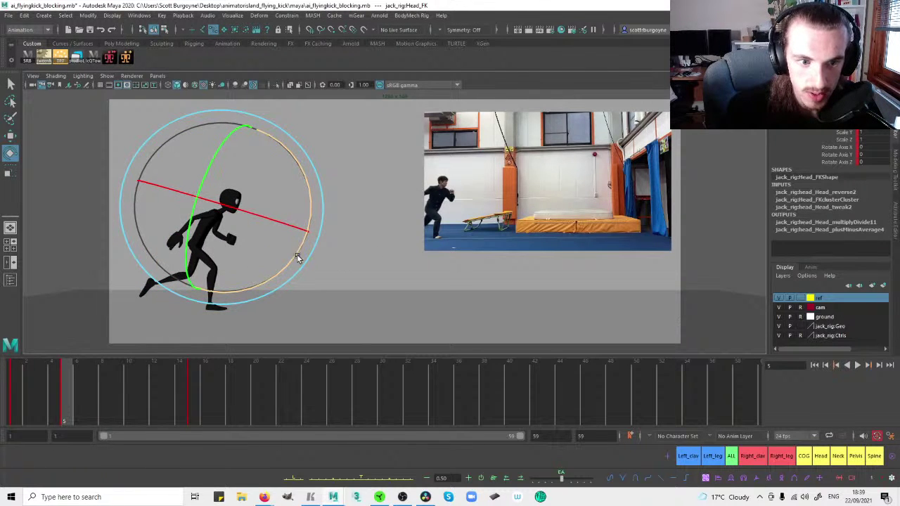
pyautogui.press('.')
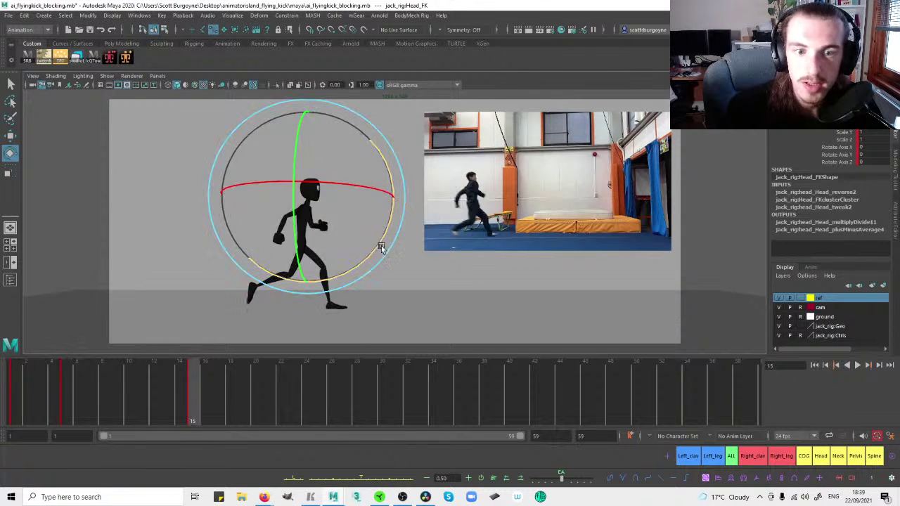
pyautogui.click(399, 258)
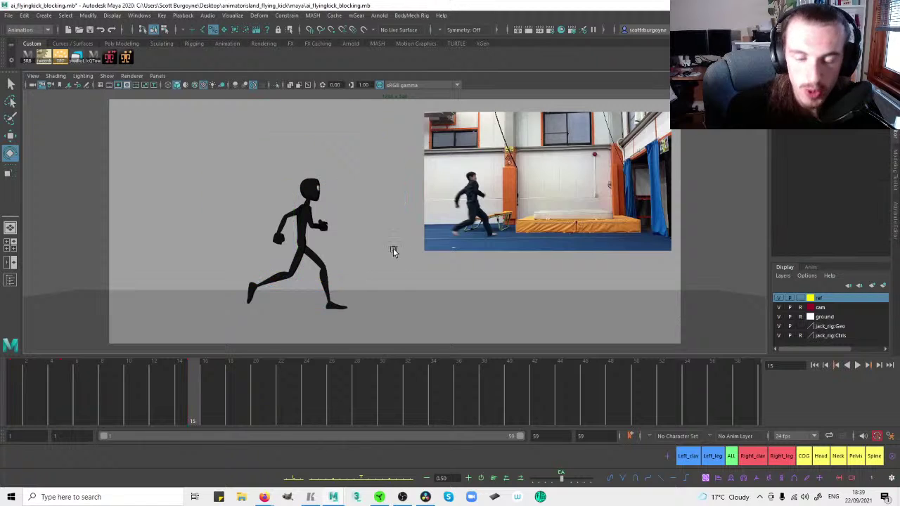
# Compare the pelvis FK control's tilt between frames 15 and 5 from the side and front views.
pyautogui.press('space')
pyautogui.keyDown('alt'); pyautogui.moveTo(239, 169); pyautogui.dragTo(249, 185); pyautogui.keyUp('alt')
pyautogui.click(235, 193)
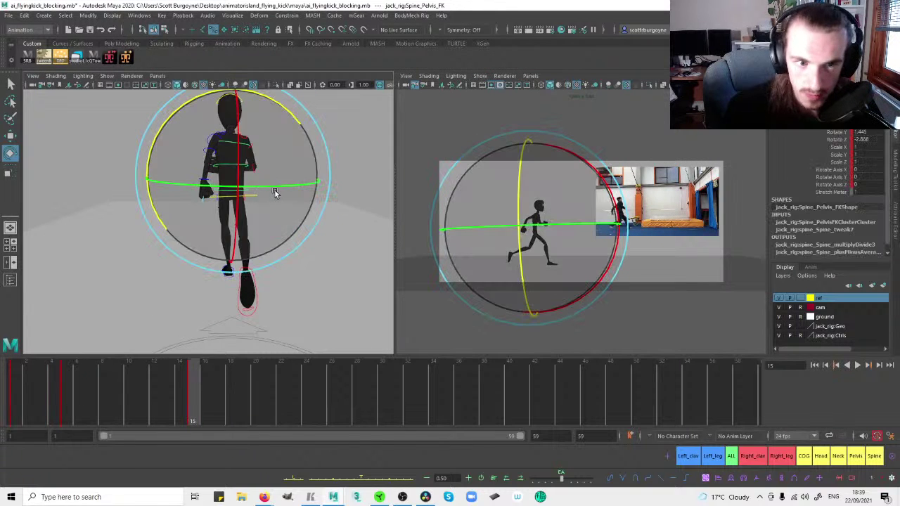
pyautogui.press(',')
pyautogui.press('.')
pyautogui.press('space')
pyautogui.click(300, 180)
pyautogui.press('space')
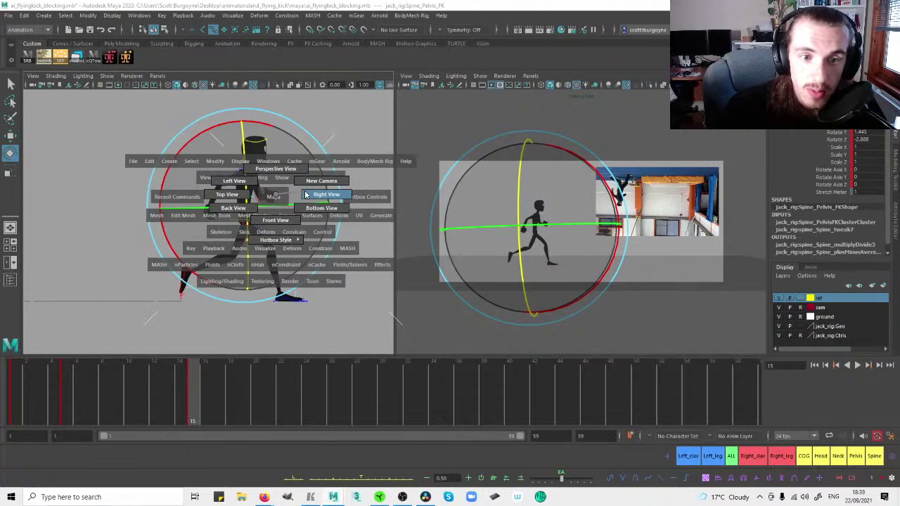
pyautogui.click(305, 195)
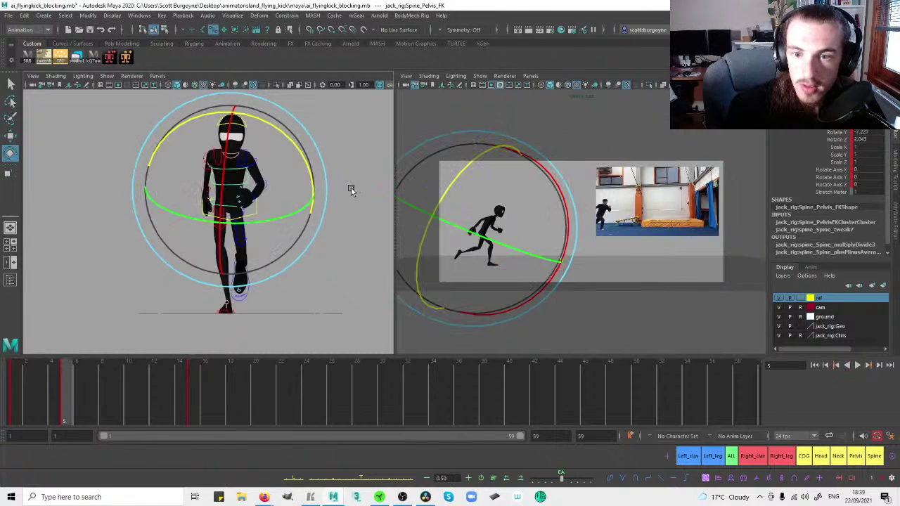
pyautogui.press('.')
pyautogui.click(344, 177)
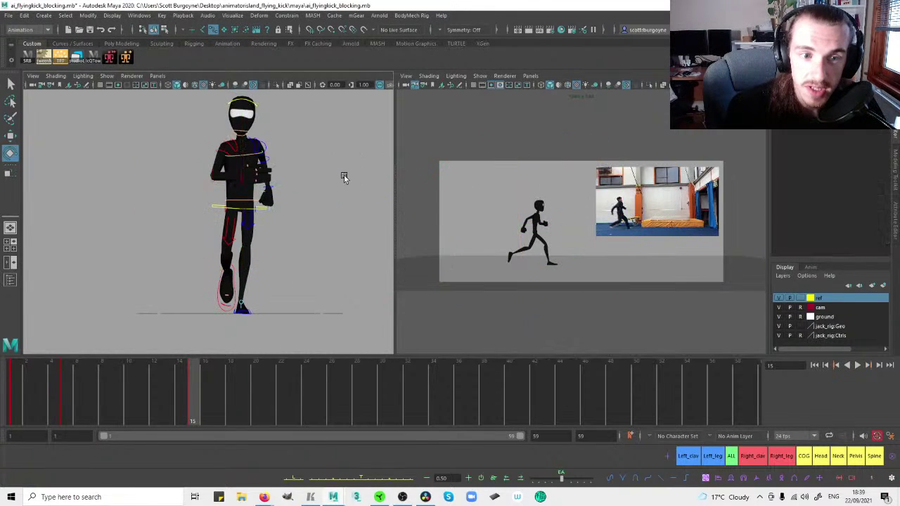
# Compare the upper body control's position and lean between frames 5 and 15 in perspective and side views.
pyautogui.press('space')
pyautogui.moveTo(243, 148); pyautogui.dragTo(242, 143)
pyautogui.moveTo(191, 169)
pyautogui.keyDown('alt'); pyautogui.mouseDown()
pyautogui.moveTo(199, 158)
pyautogui.moveTo(182, 165)
pyautogui.mouseUp(); pyautogui.keyUp('alt')
pyautogui.click(233, 189)
pyautogui.press(',')
pyautogui.press('.')
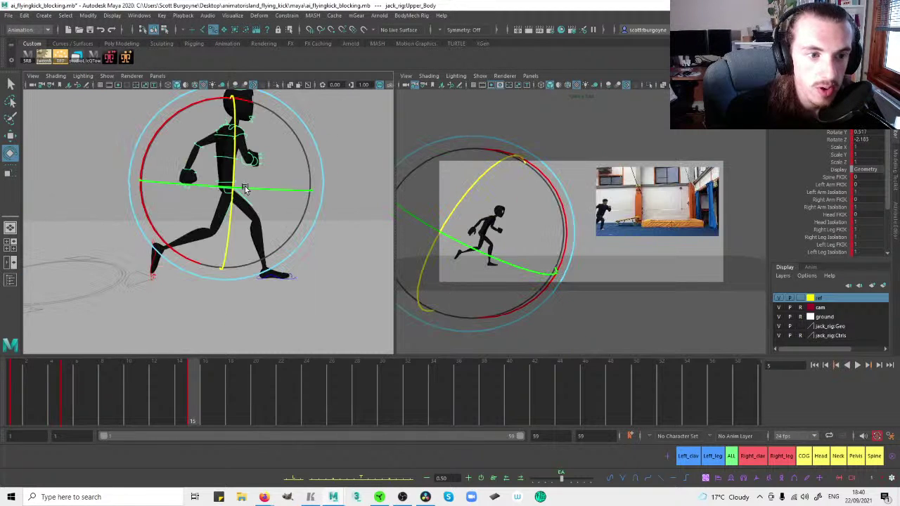
pyautogui.keyDown('alt'); pyautogui.moveTo(263, 174); pyautogui.dragTo(259, 181); pyautogui.keyUp('alt')
pyautogui.keyDown('alt'); pyautogui.moveTo(273, 179); pyautogui.dragTo(273, 185, button='middle'); pyautogui.keyUp('alt')
pyautogui.keyDown('alt'); pyautogui.moveTo(273, 186); pyautogui.dragTo(250, 174); pyautogui.keyUp('alt')
pyautogui.press('space')
pyautogui.press('space')
pyautogui.press('space')
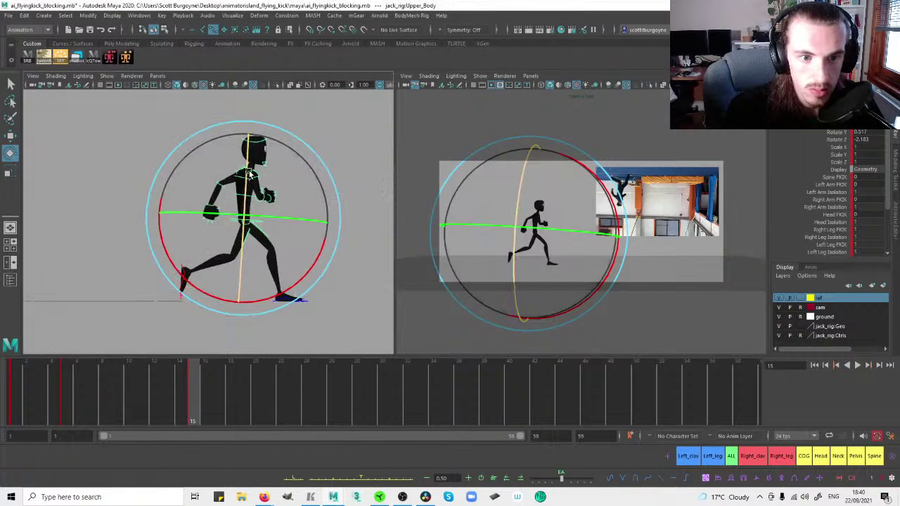
pyautogui.press(',')
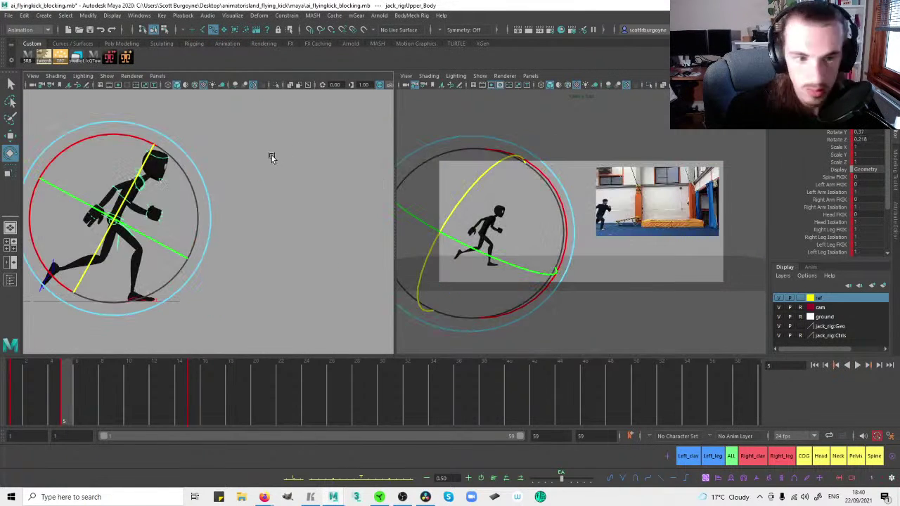
pyautogui.press('.')
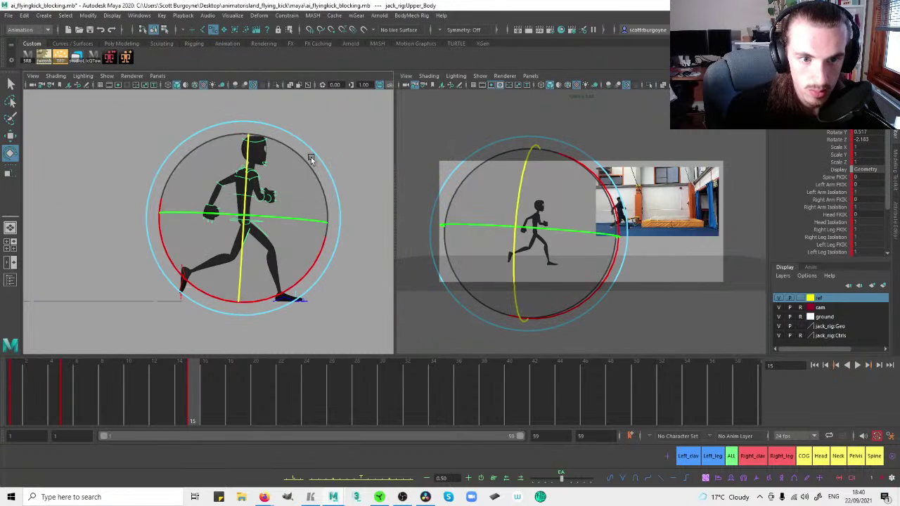
pyautogui.click(313, 154)
pyautogui.click(287, 182)
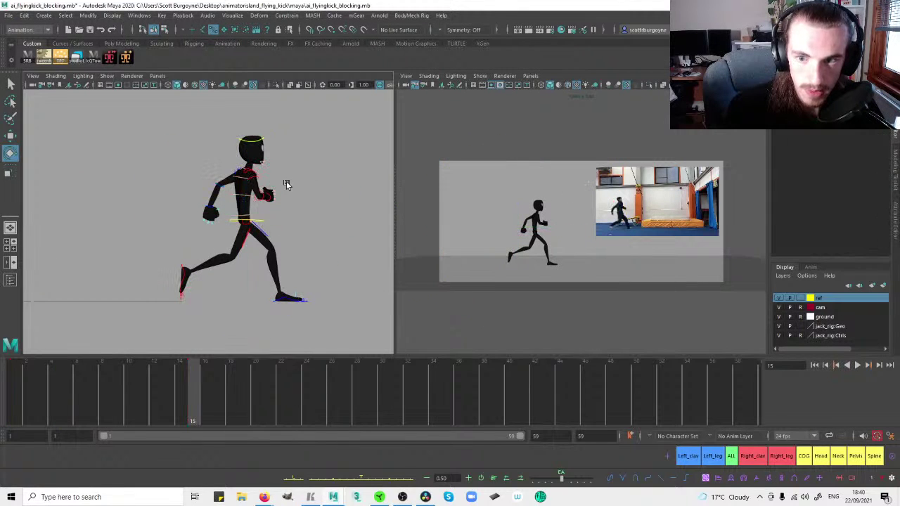
# Compare the torso FK control's placement between frames 5 and 15 in the side view and shot camera view.
pyautogui.click(237, 193)
pyautogui.press('w')
pyautogui.press(',')
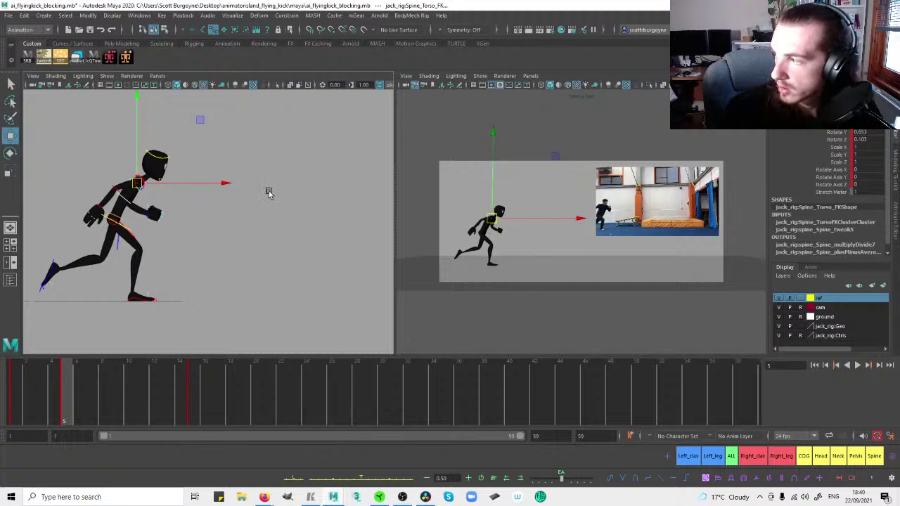
pyautogui.press('.')
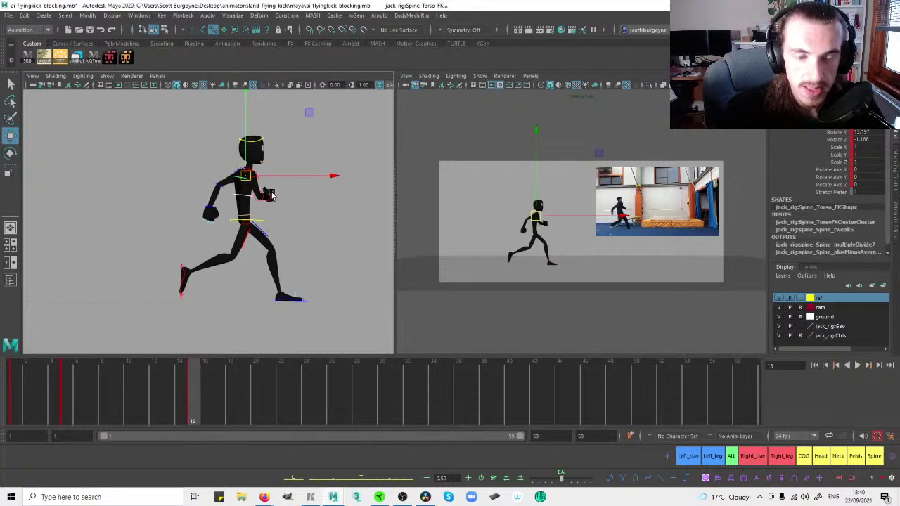
pyautogui.press('space')
pyautogui.press(',')
pyautogui.press('.')
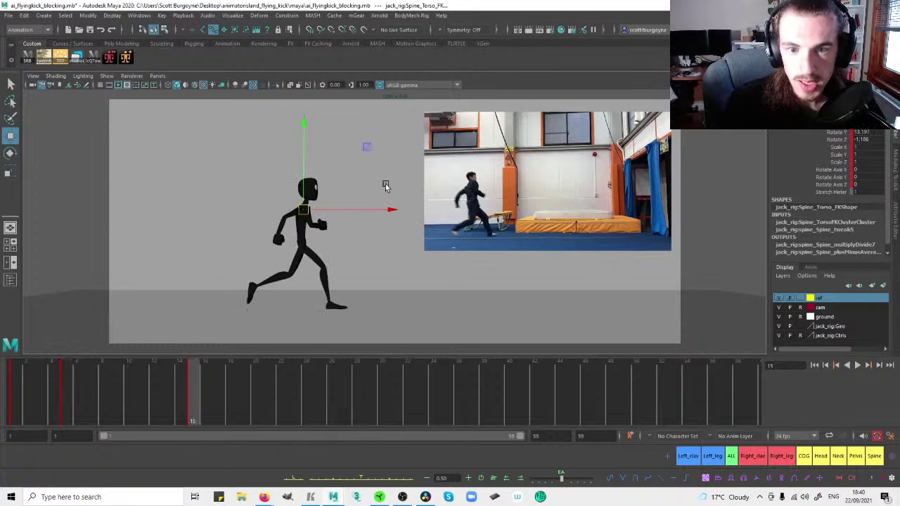
# Rotate the torso FK control at frame 15 to about 13.4 in Y and -2.15 in Z, checking against frame 5.
pyautogui.press('e')
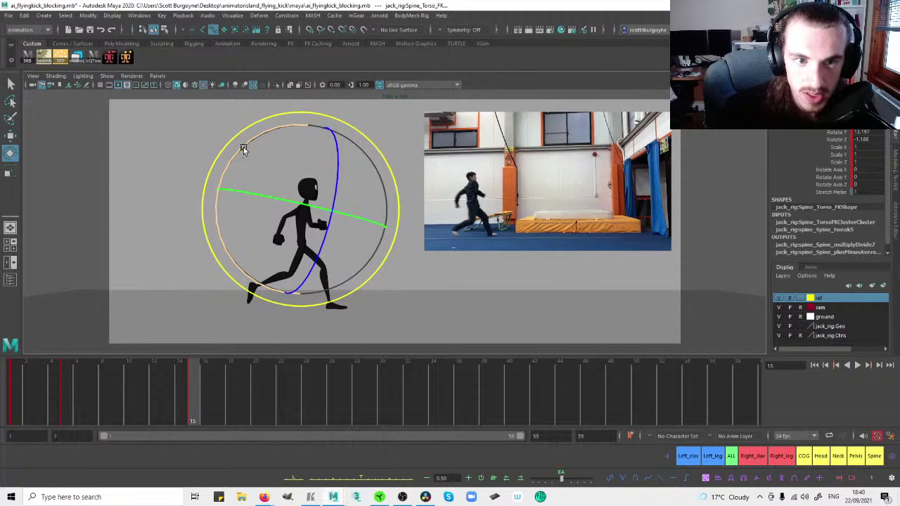
pyautogui.moveTo(242, 147); pyautogui.dragTo(154, 221)
pyautogui.hotkey('ctrl', 'z')
pyautogui.moveTo(232, 160); pyautogui.dragTo(220, 168)
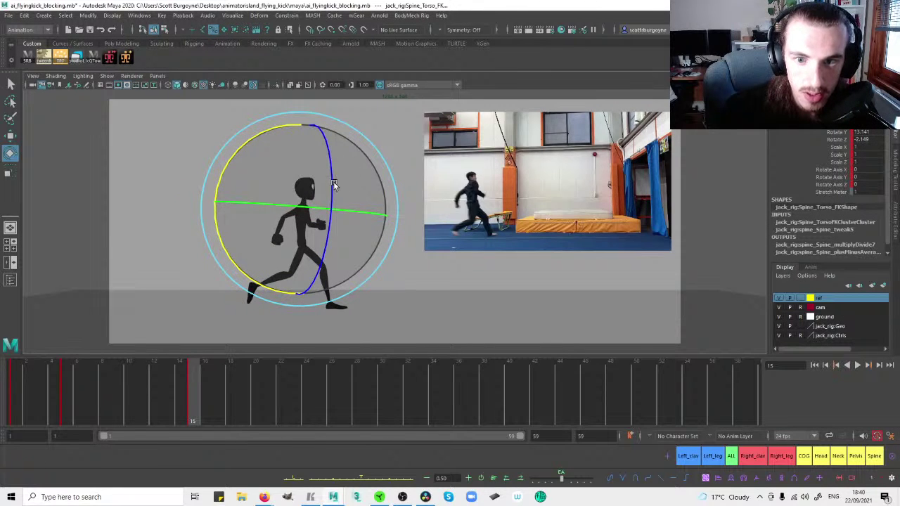
pyautogui.moveTo(307, 207); pyautogui.dragTo(310, 208)
pyautogui.press('space')
pyautogui.keyDown('alt'); pyautogui.moveTo(244, 189); pyautogui.dragTo(220, 192); pyautogui.keyUp('alt')
pyautogui.press('space')
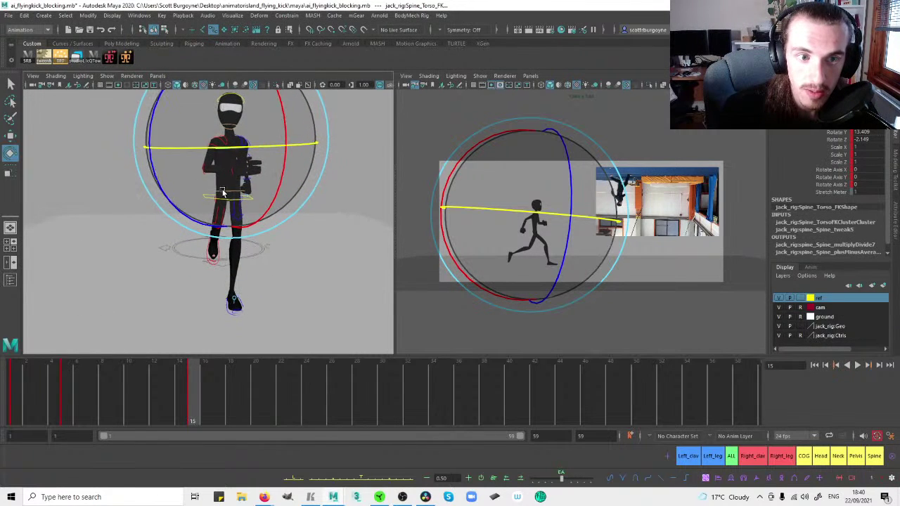
pyautogui.press('space')
pyautogui.press(',')
pyautogui.press('.')
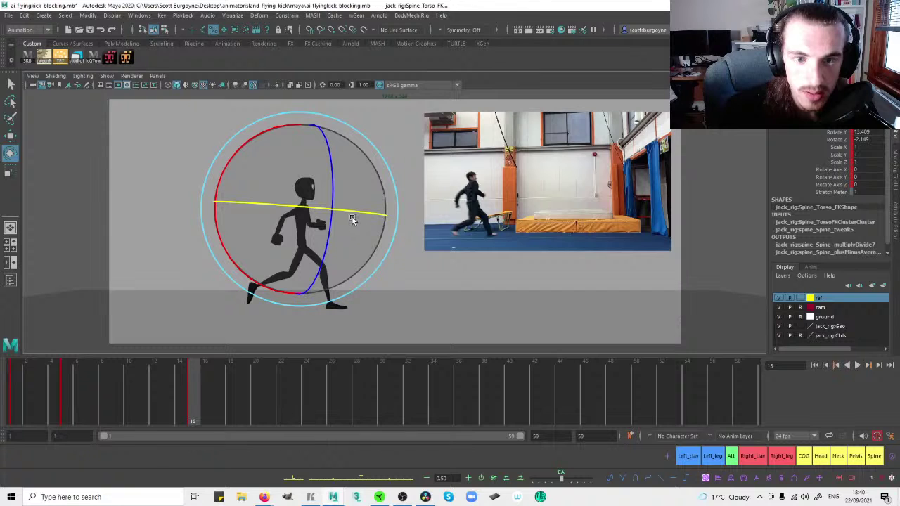
# Rotate the upper body control slightly around its Y axis at frame 15, comparing the hips with frame 5 from the front.
pyautogui.press('space')
pyautogui.keyDown('alt'); pyautogui.moveTo(264, 186); pyautogui.dragTo(194, 190); pyautogui.keyUp('alt')
pyautogui.click(366, 200)
pyautogui.click(250, 202)
pyautogui.keyDown('alt'); pyautogui.moveTo(252, 201); pyautogui.dragTo(316, 197); pyautogui.keyUp('alt')
pyautogui.press(',')
pyautogui.press('.')
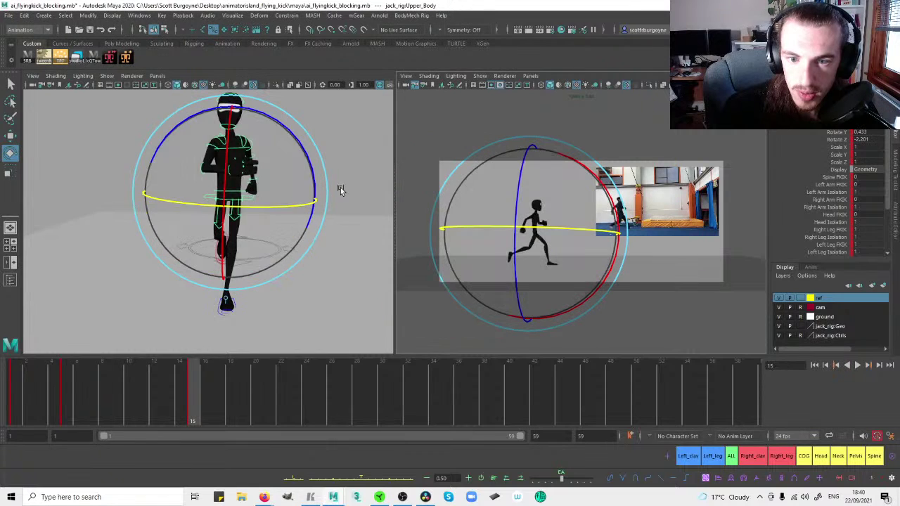
pyautogui.moveTo(254, 203); pyautogui.dragTo(363, 172)
pyautogui.click(364, 172)
# Try twisting the torso FK control further at frame 15 after comparing its placement with frame 5 and the video reference.
pyautogui.click(221, 150)
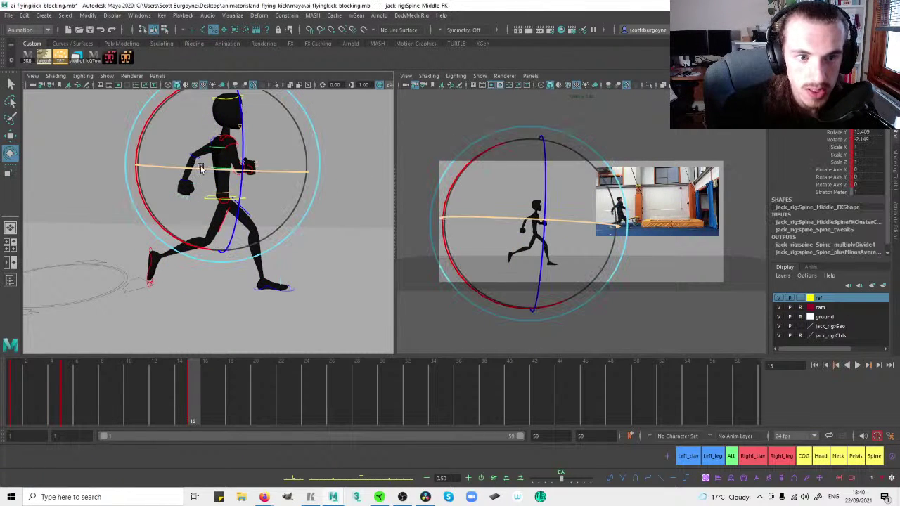
pyautogui.press('w')
pyautogui.click(213, 148)
pyautogui.press(',')
pyautogui.press('.')
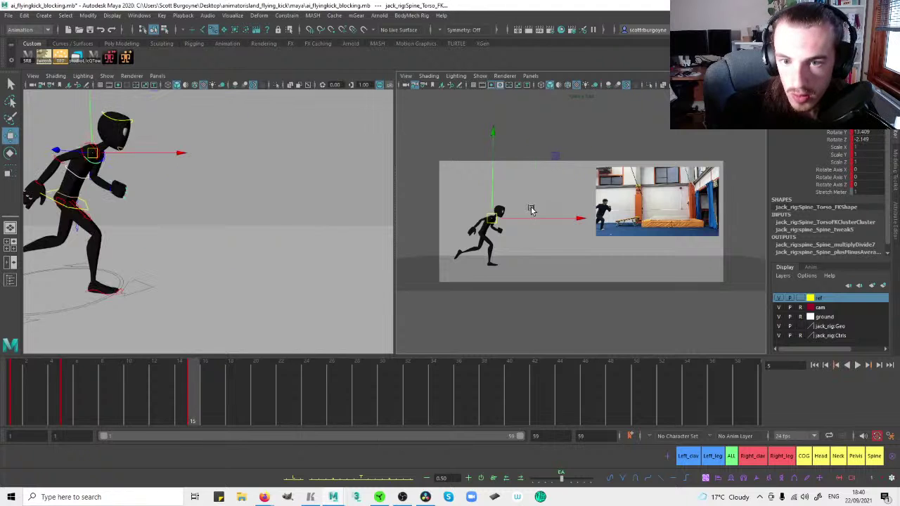
pyautogui.press('space')
pyautogui.press('e')
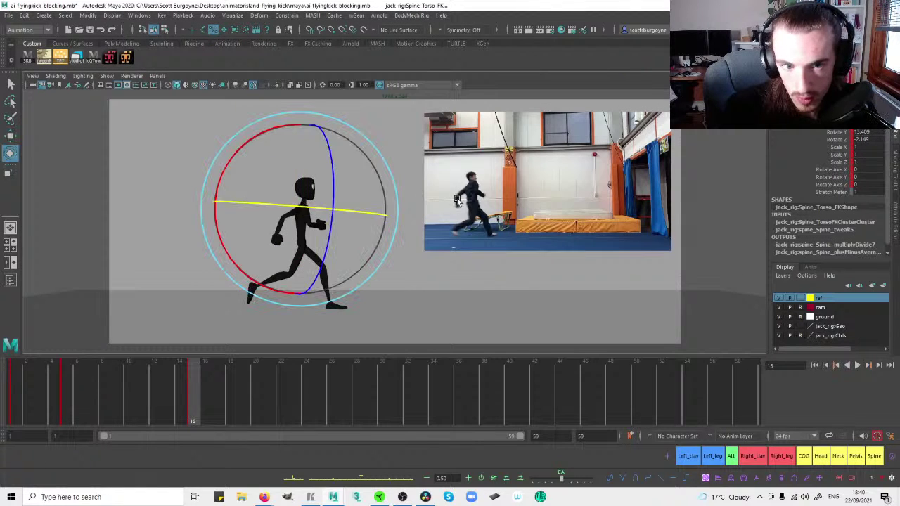
pyautogui.moveTo(320, 206); pyautogui.dragTo(358, 202)
pyautogui.hotkey('ctrl', 'z')
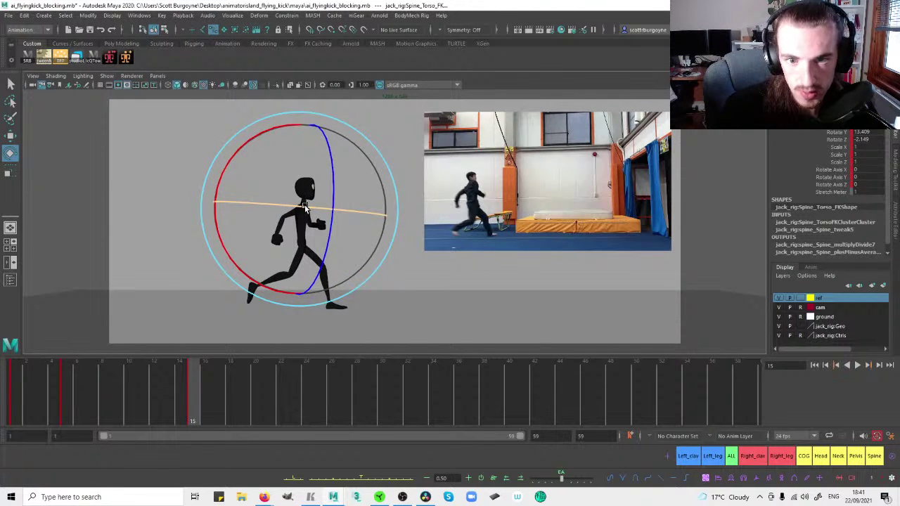
pyautogui.press('space')
pyautogui.keyDown('alt'); pyautogui.moveTo(194, 184); pyautogui.dragTo(294, 182); pyautogui.keyUp('alt')
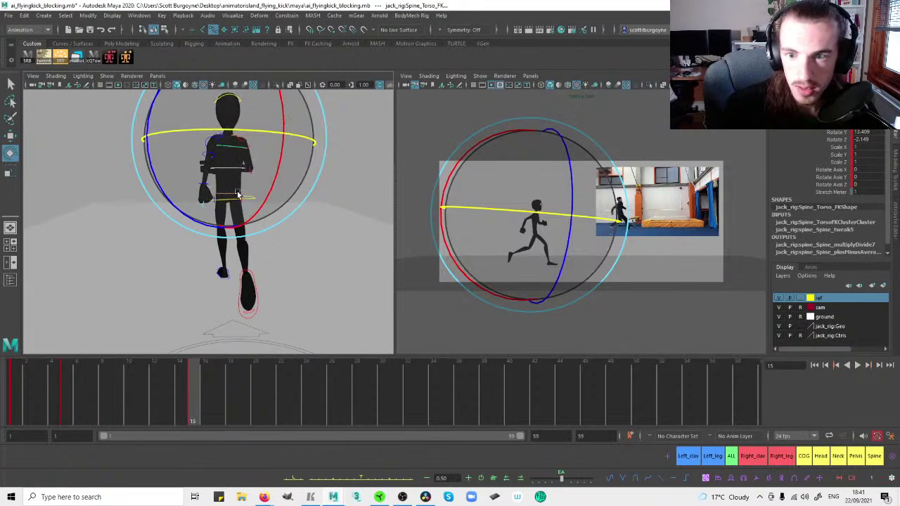
# Rotate the spine's torso control slightly at frame 15, finishing with nothing selected.
pyautogui.moveTo(181, 207); pyautogui.dragTo(197, 214)
pyautogui.click(423, 125)
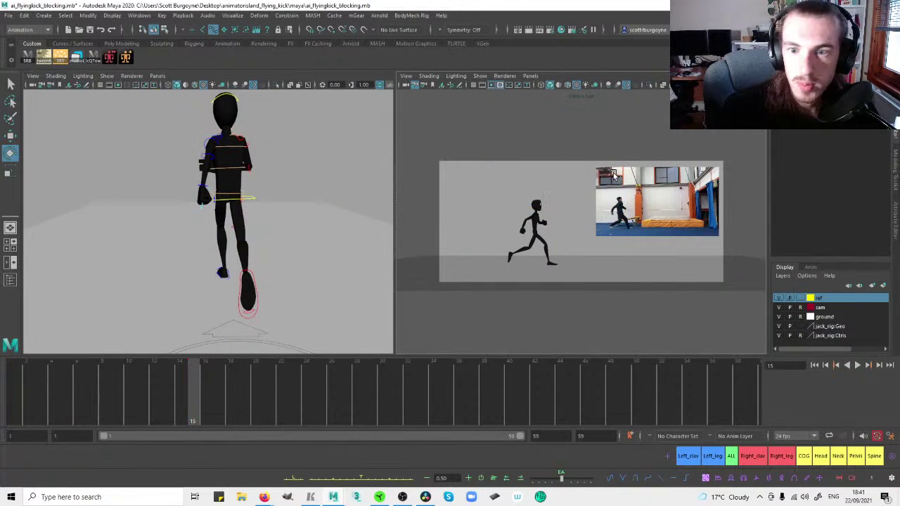
# Allow all object types to be selected and select the flyingkick_reference image plane in the shot camera view.
pyautogui.rightClick(617, 175)
pyautogui.click(639, 178)
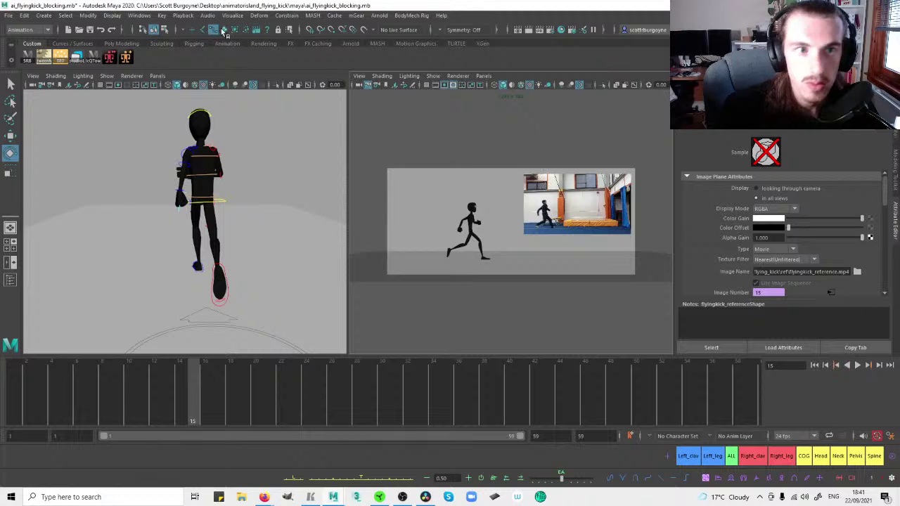
pyautogui.click(530, 181)
pyautogui.click(896, 122)
# Compare the reference footage at key frames 15, 21 and 27, viewing the shot camera enlarged.
pyautogui.press('.')
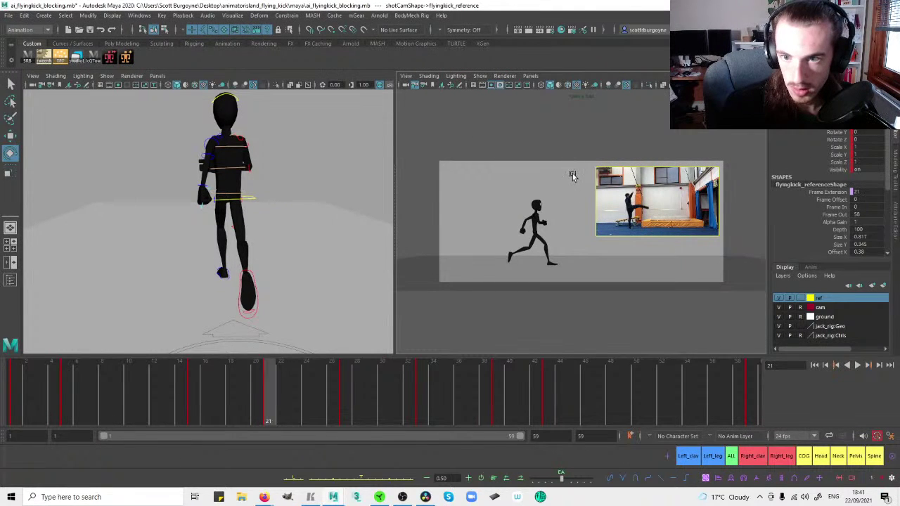
pyautogui.press('.')
pyautogui.press(',')
pyautogui.press(',')
pyautogui.press('space')
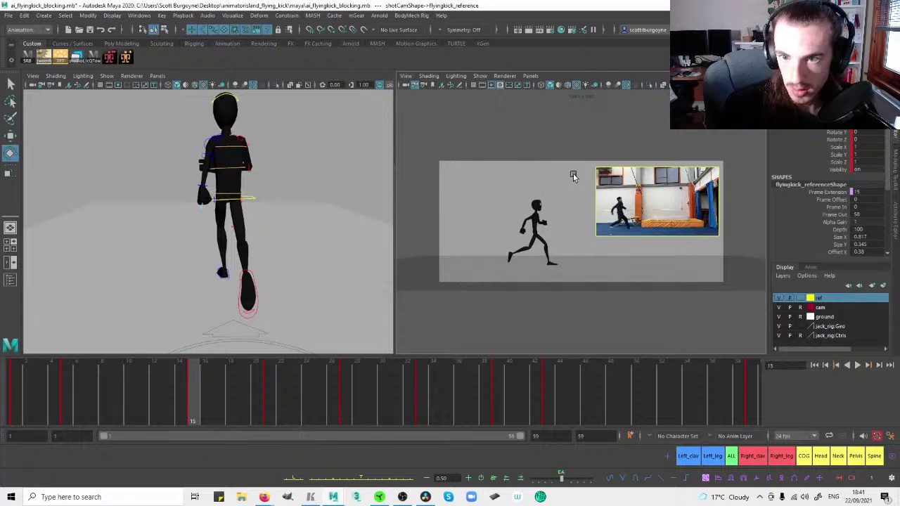
pyautogui.press('.')
pyautogui.press(',')
pyautogui.press('.')
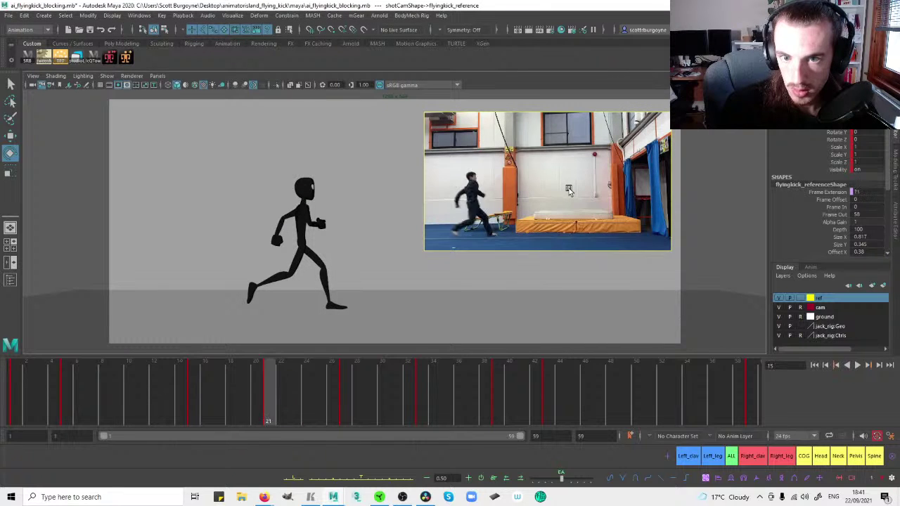
pyautogui.press(',')
pyautogui.press('.')
pyautogui.press('.')
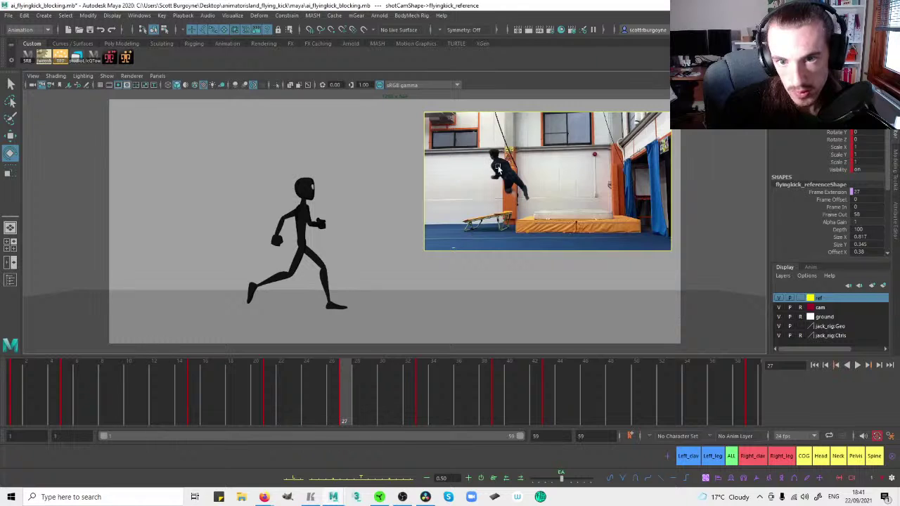
pyautogui.press(',')
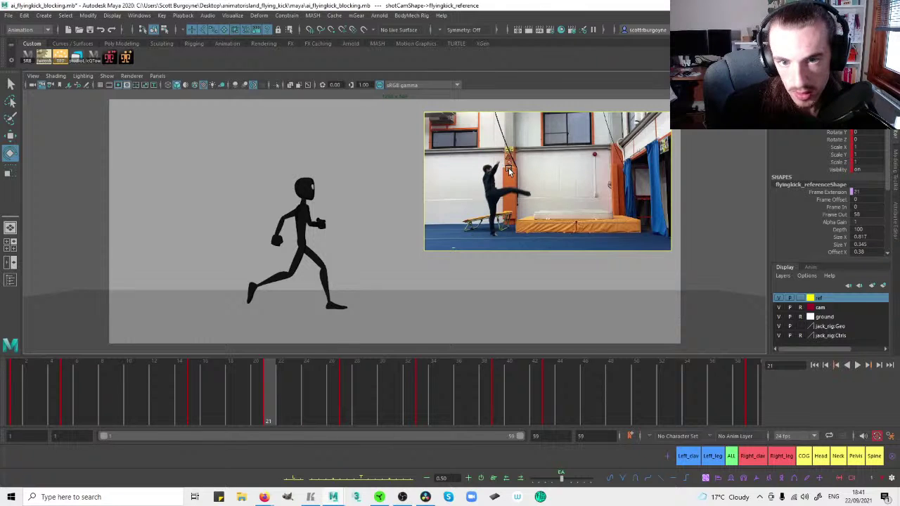
pyautogui.press(',')
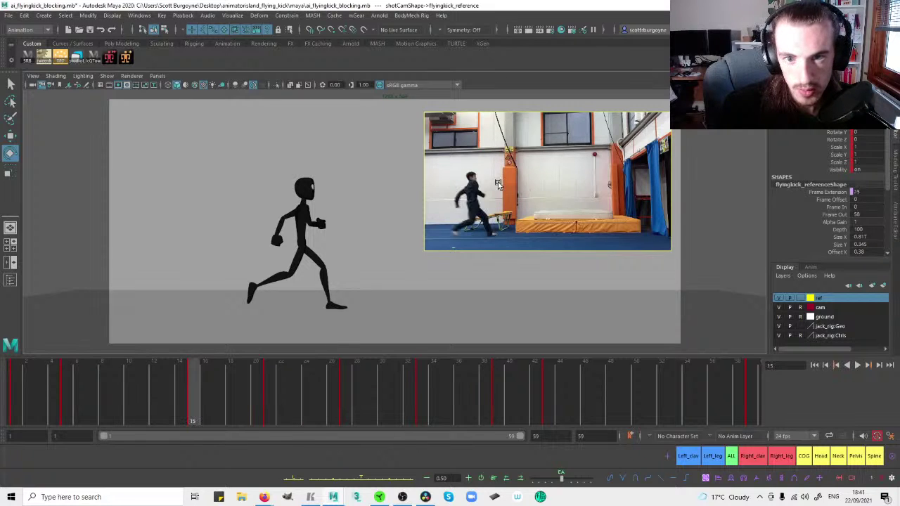
# Restrict selection to curves again and adjust the torso control's rotation at frame 15, using frame 5 for comparison.
pyautogui.click(337, 183)
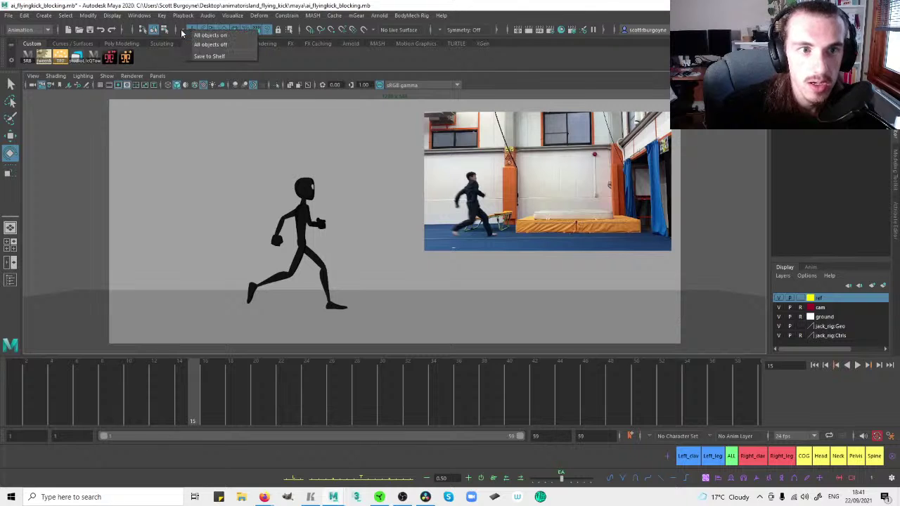
pyautogui.press('space')
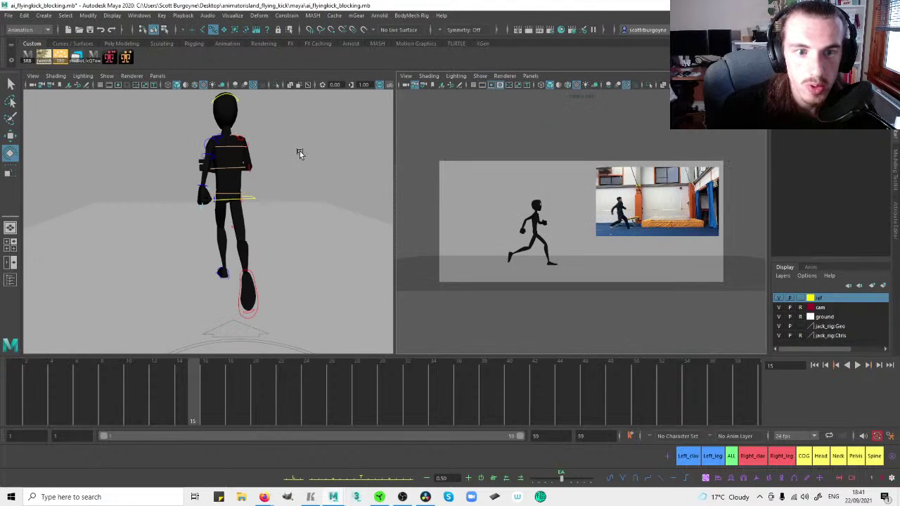
pyautogui.click(236, 169)
pyautogui.press('w')
pyautogui.press(',')
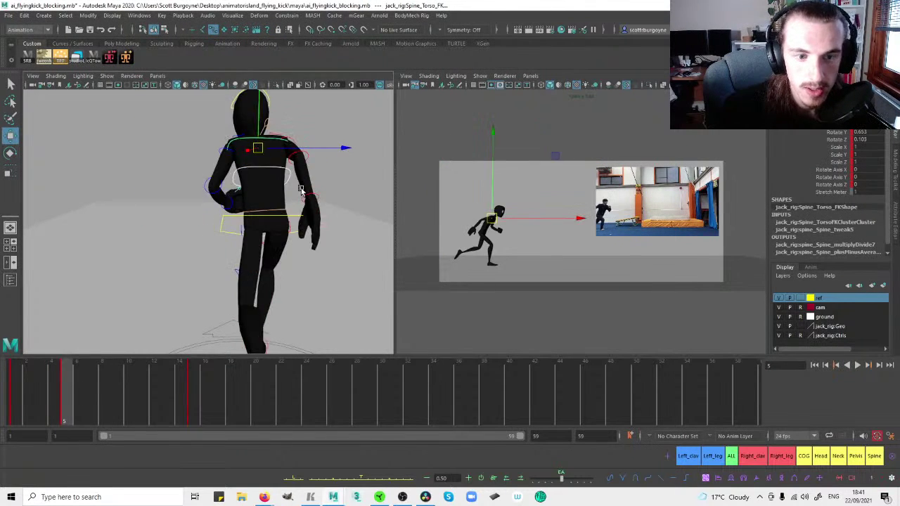
pyautogui.press('e')
pyautogui.press('.')
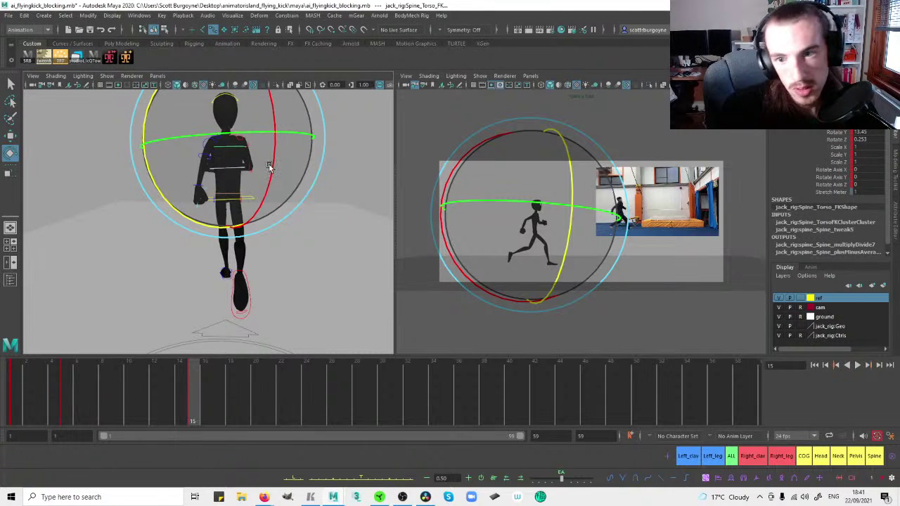
pyautogui.moveTo(227, 135); pyautogui.dragTo(232, 136)
pyautogui.click(367, 124)
# Rotate the right upper arm control at frame 15 to match the runner in the reference footage.
pyautogui.keyDown('alt'); pyautogui.moveTo(366, 125); pyautogui.dragTo(256, 140); pyautogui.keyUp('alt')
pyautogui.click(246, 145)
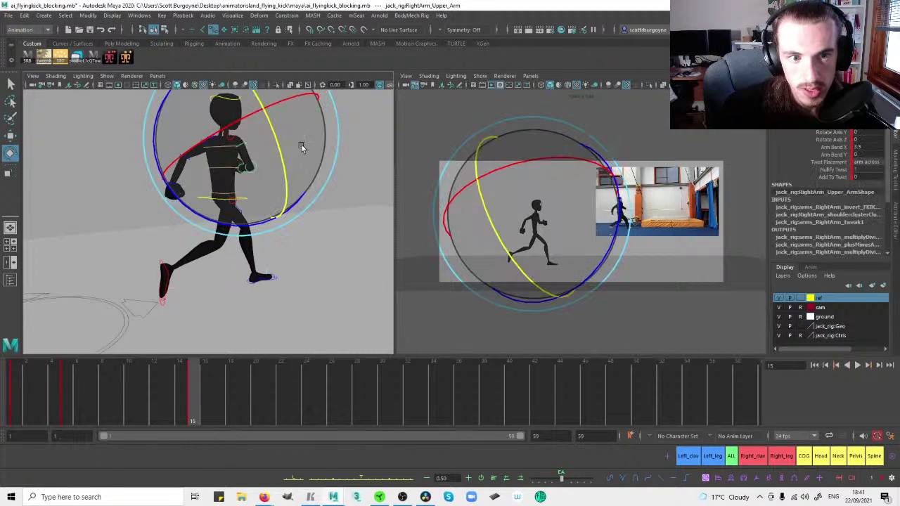
pyautogui.press('space')
pyautogui.moveTo(363, 159); pyautogui.dragTo(387, 211)
pyautogui.press('space')
# Rotate the right hand control at frame 15 and compare the pose with frame 5 in the shot camera.
pyautogui.keyDown('alt'); pyautogui.moveTo(227, 177); pyautogui.dragTo(272, 203); pyautogui.keyUp('alt')
pyautogui.press('.')
pyautogui.click(216, 175)
pyautogui.click(203, 169)
pyautogui.click(307, 181)
pyautogui.click(226, 179)
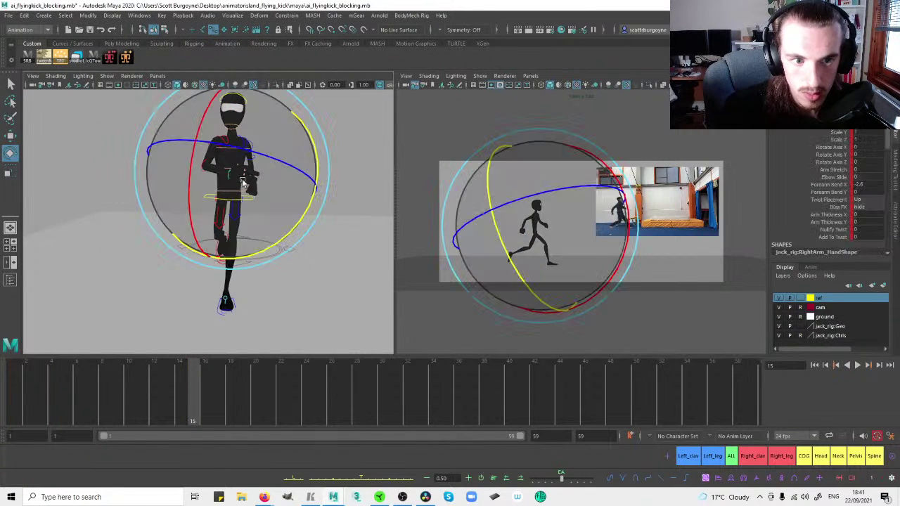
pyautogui.press('space')
pyautogui.moveTo(399, 229); pyautogui.dragTo(387, 245)
pyautogui.moveTo(351, 212)
pyautogui.mouseDown()
pyautogui.moveTo(331, 213)
pyautogui.moveTo(356, 211)
pyautogui.moveTo(354, 221)
pyautogui.mouseUp()
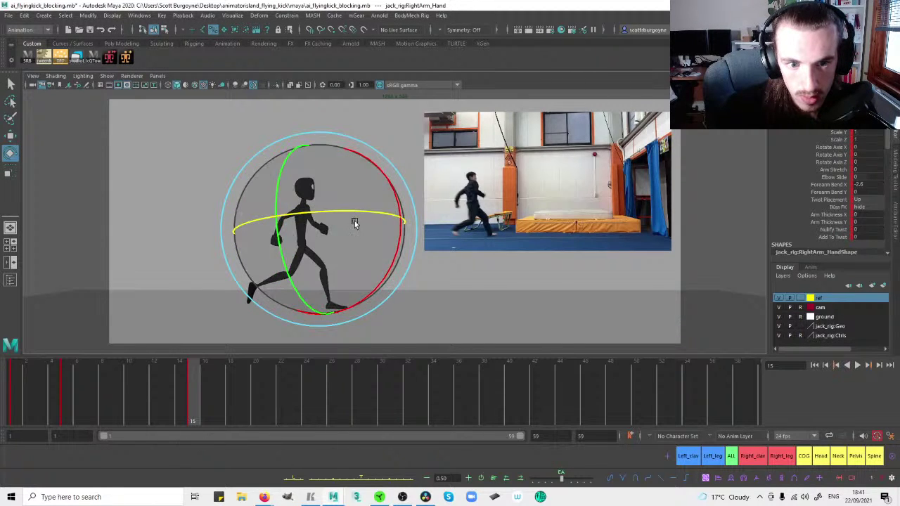
pyautogui.press(',')
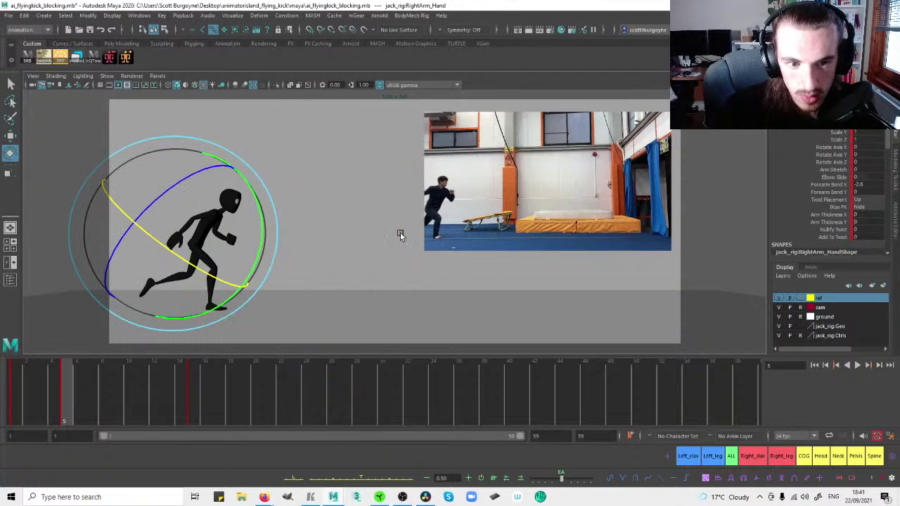
pyautogui.press('.')
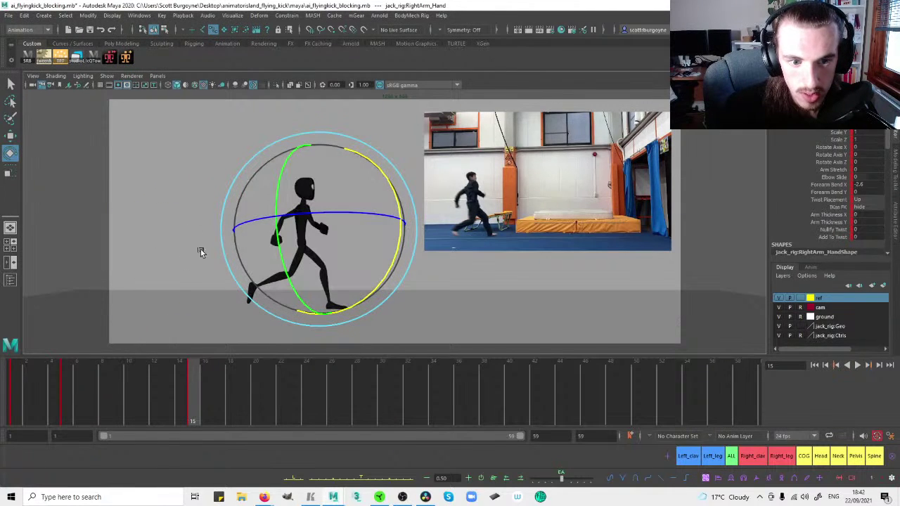
pyautogui.click(269, 236)
# Rotate the left upper arm control slightly at frame 15, checking the pose against the reference footage.
pyautogui.press('space')
pyautogui.keyDown('alt'); pyautogui.moveTo(165, 176); pyautogui.dragTo(219, 147); pyautogui.keyUp('alt')
pyautogui.click(215, 152)
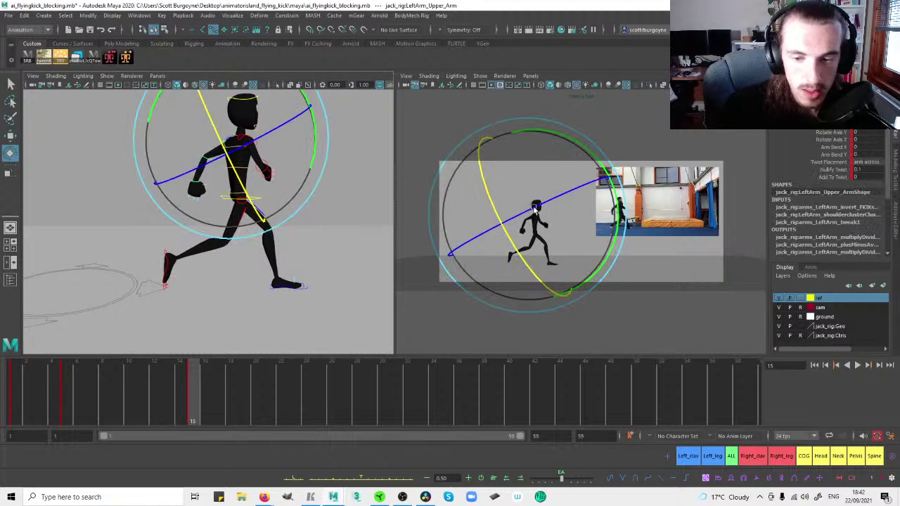
pyautogui.press('space')
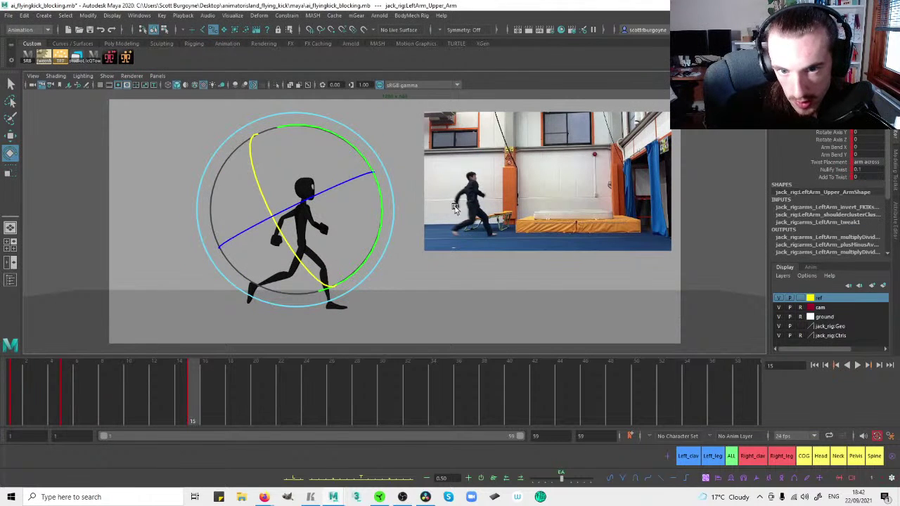
pyautogui.press('space')
pyautogui.keyDown('alt'); pyautogui.moveTo(229, 173); pyautogui.dragTo(304, 163); pyautogui.keyUp('alt')
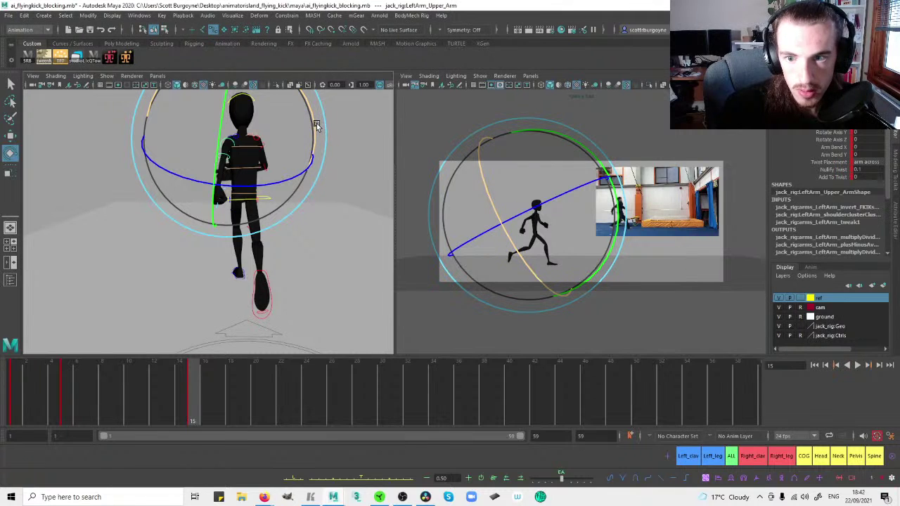
pyautogui.keyDown('alt'); pyautogui.moveTo(288, 141); pyautogui.dragTo(307, 153); pyautogui.keyUp('alt')
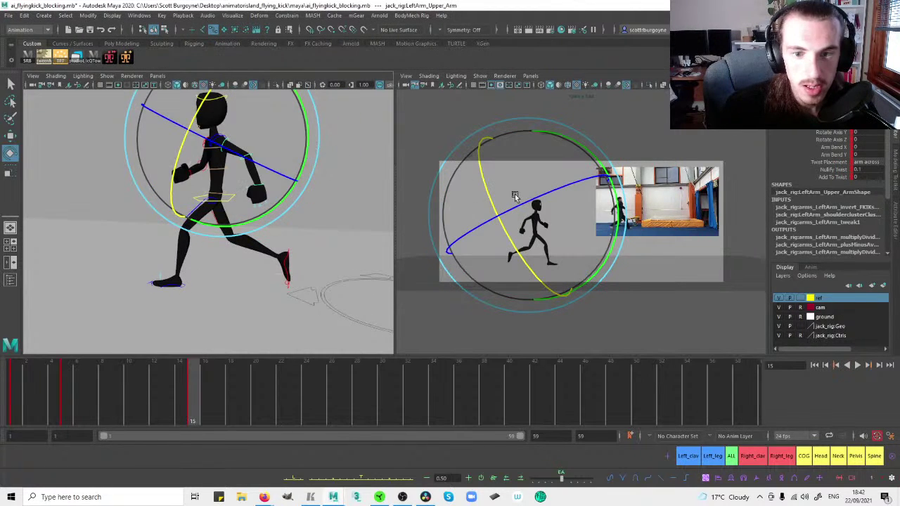
# Set both Arm Bend X and Arm Bend Y of the left upper arm to 9.4.
pyautogui.press('space')
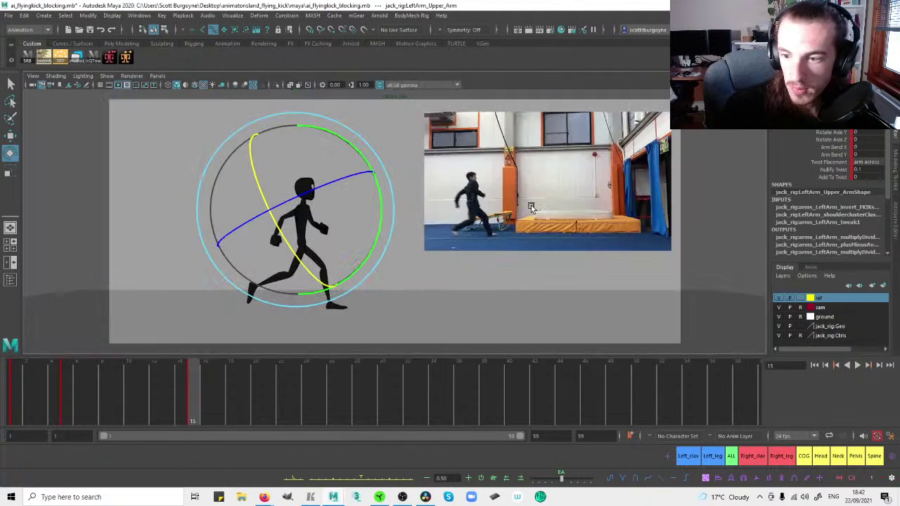
pyautogui.click(832, 147)
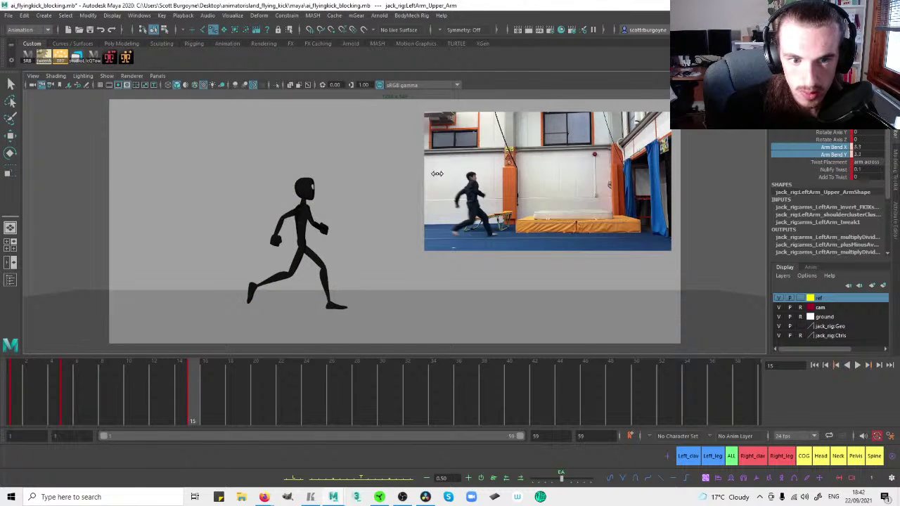
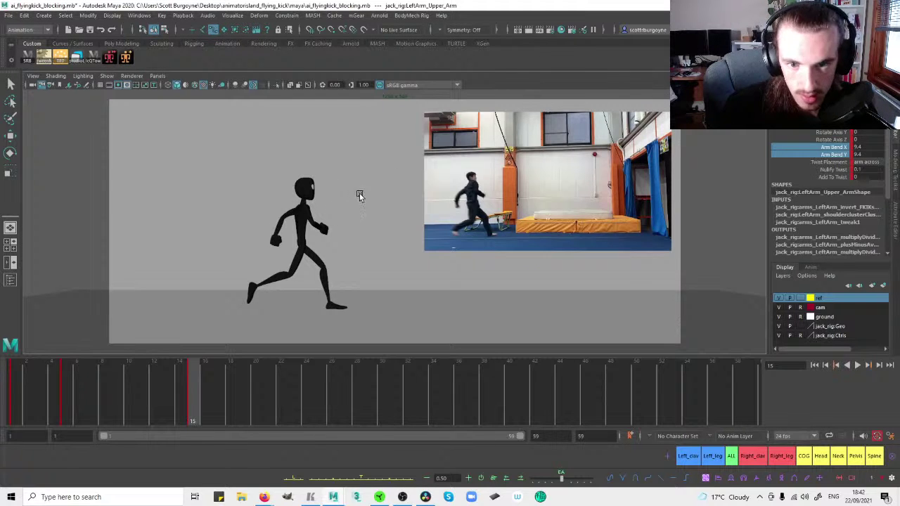
pyautogui.click(362, 195)
# Adjust the rotation of the left hand and left lower arm controls at frame 15.
pyautogui.press('space')
pyautogui.click(224, 143)
pyautogui.keyDown('alt'); pyautogui.moveTo(224, 144); pyautogui.dragTo(295, 165); pyautogui.keyUp('alt')
pyautogui.click(310, 177)
pyautogui.click(271, 188)
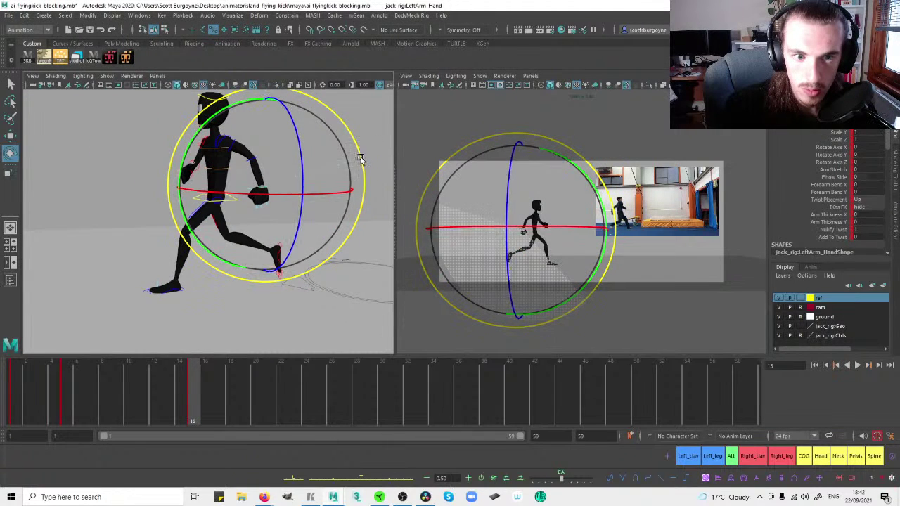
pyautogui.press('Up')
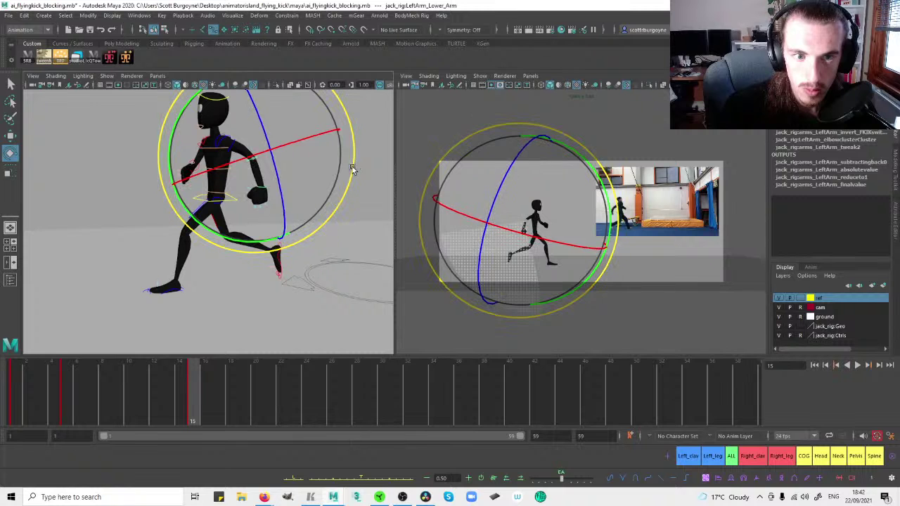
pyautogui.click(352, 166)
# Rotate the left shoulder control at frame 15 to refine the raised arm's pose.
pyautogui.keyDown('alt'); pyautogui.moveTo(352, 167); pyautogui.dragTo(281, 148); pyautogui.keyUp('alt')
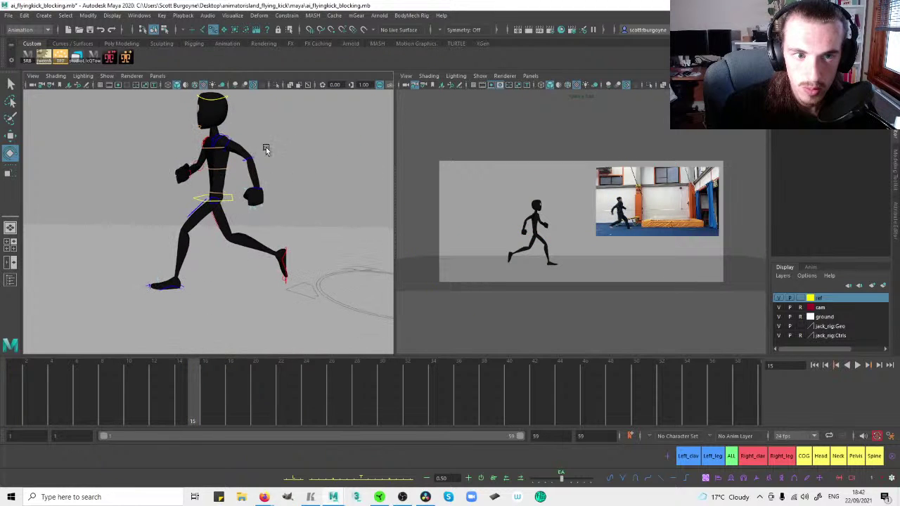
pyautogui.click(215, 144)
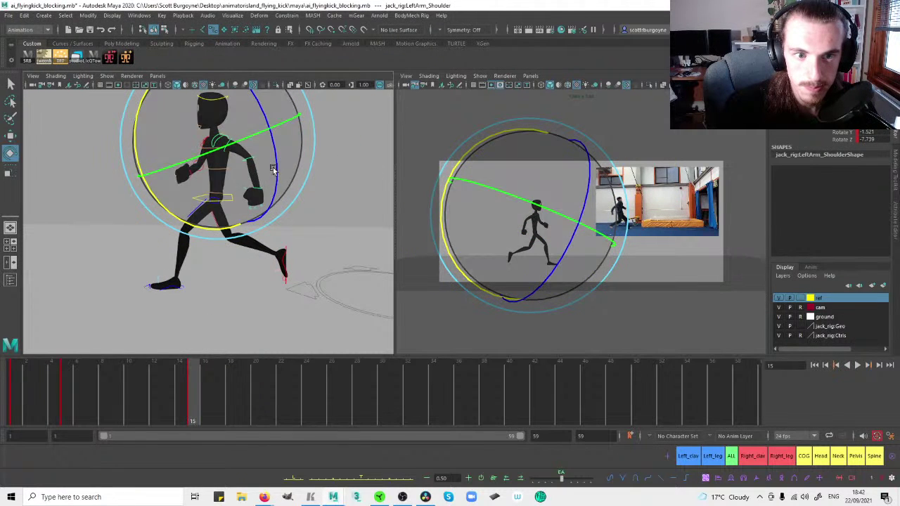
pyautogui.click(311, 171)
# Rotate the right shoulder control at frame 15 to refine the forward arm's pose.
pyautogui.keyDown('alt'); pyautogui.moveTo(311, 171); pyautogui.dragTo(80, 177); pyautogui.keyUp('alt')
pyautogui.keyDown('alt'); pyautogui.moveTo(250, 179); pyautogui.dragTo(307, 145); pyautogui.keyUp('alt')
pyautogui.click(218, 144)
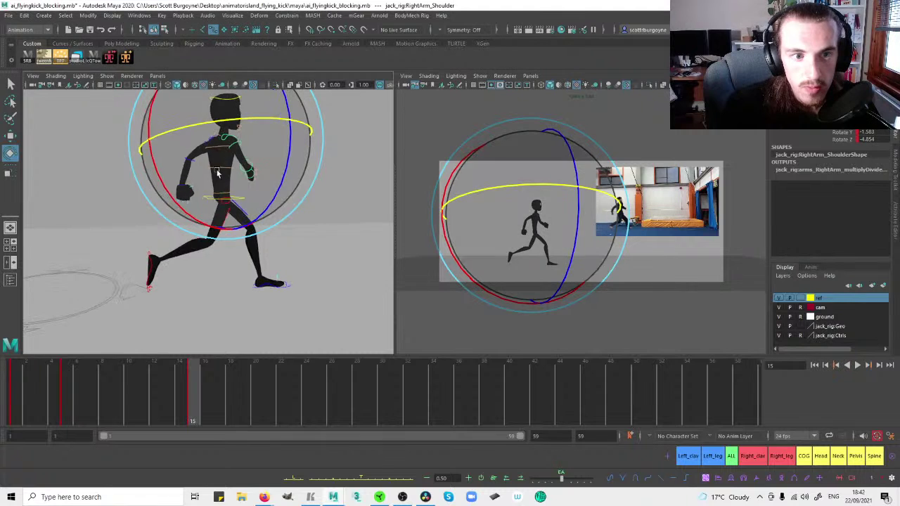
pyautogui.click(173, 153)
# Readjust the left shoulder control to about -0.3 in Rotate Y and -7.94 in Rotate Z.
pyautogui.keyDown('alt'); pyautogui.moveTo(173, 153); pyautogui.dragTo(309, 179); pyautogui.keyUp('alt')
pyautogui.click(229, 141)
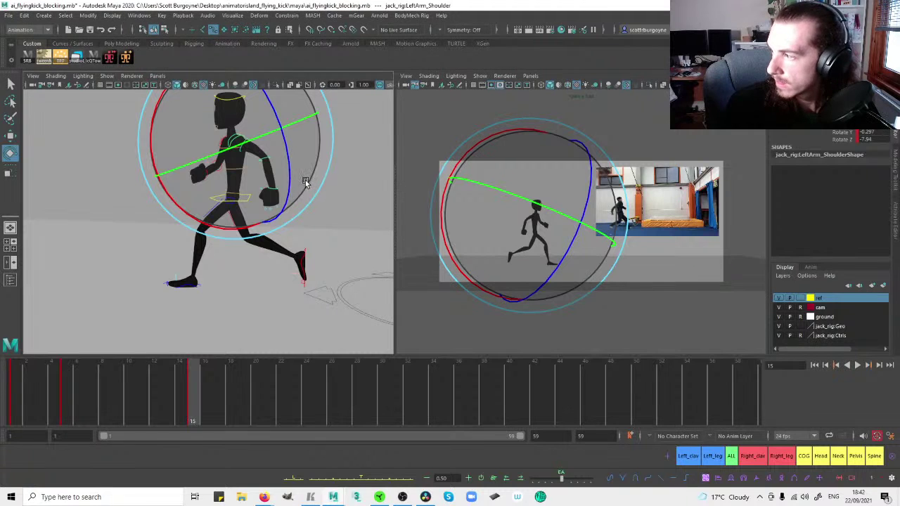
pyautogui.click(325, 170)
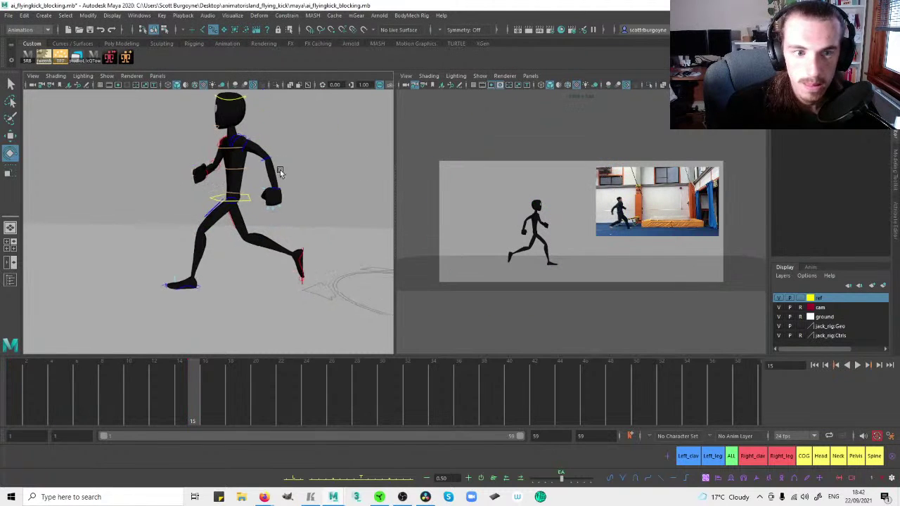
# Select all rig controls and review the key poses at frames 1, 5 and 15.
pyautogui.click(732, 456)
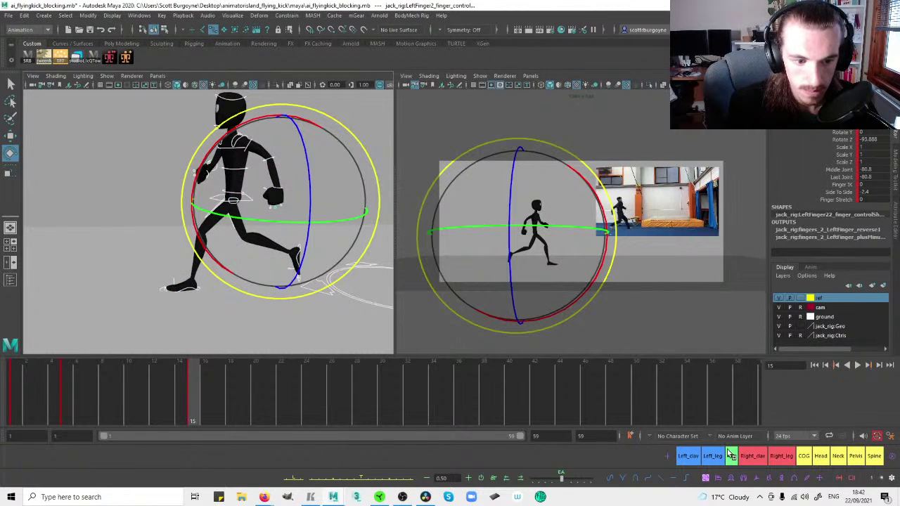
pyautogui.press(',')
pyautogui.press(',')
pyautogui.press('.')
pyautogui.press('.')
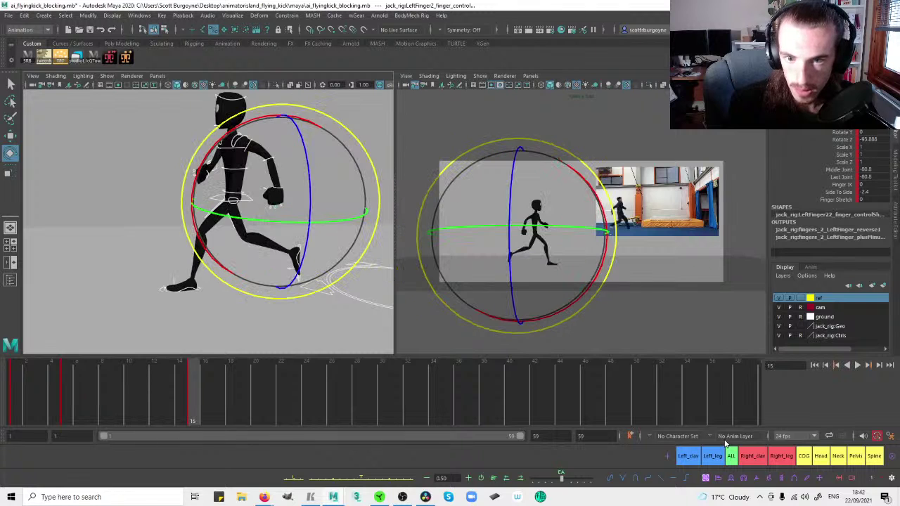
# Enable selection of all object types, select the flying kick reference image plane and go to its key at frame 21.
pyautogui.click(631, 242)
pyautogui.rightClick(617, 187)
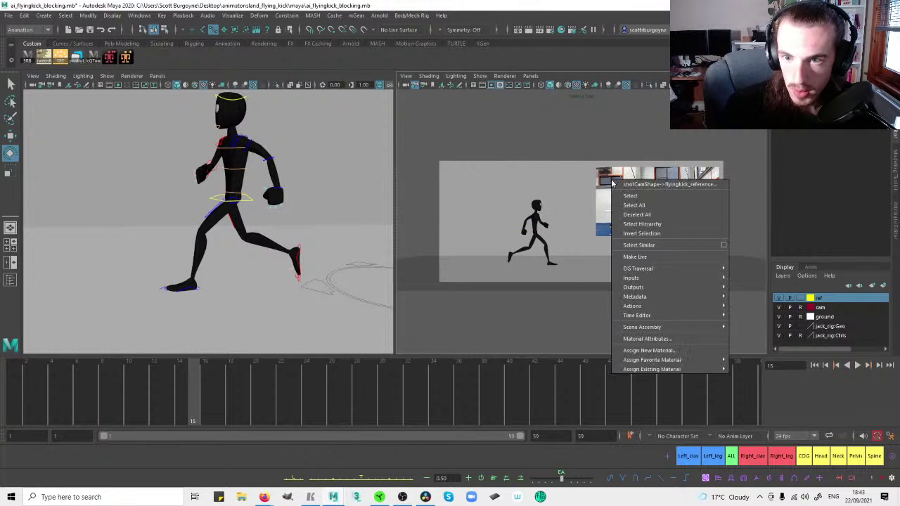
pyautogui.click(633, 185)
pyautogui.click(543, 159)
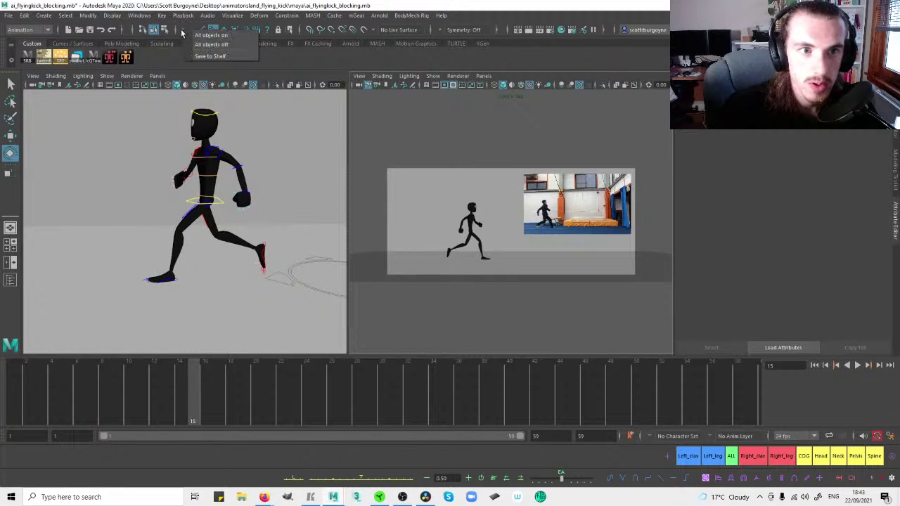
pyautogui.click(184, 33)
pyautogui.click(528, 182)
pyautogui.press('.')
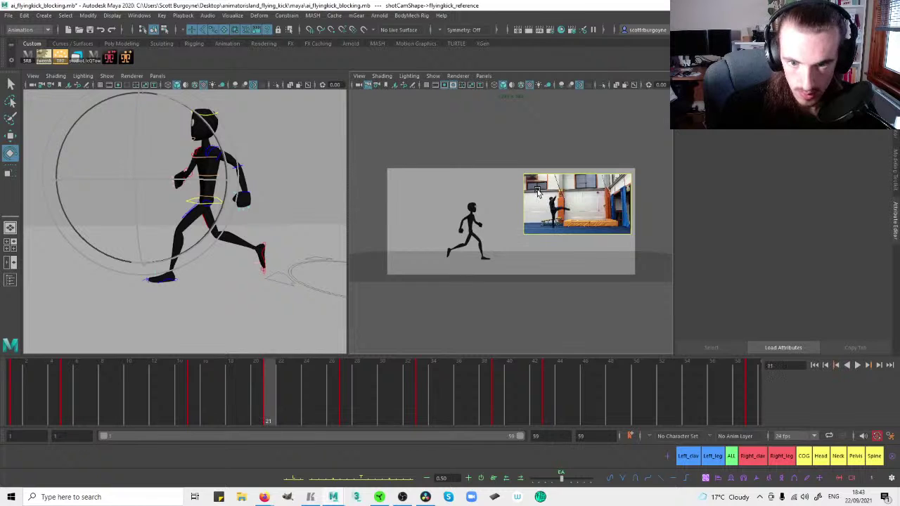
# Check the reference's neighbouring keyed frames, return to frame 21 and limit selection to the rig's control curves.
pyautogui.hotkey('ctrl', 'a')
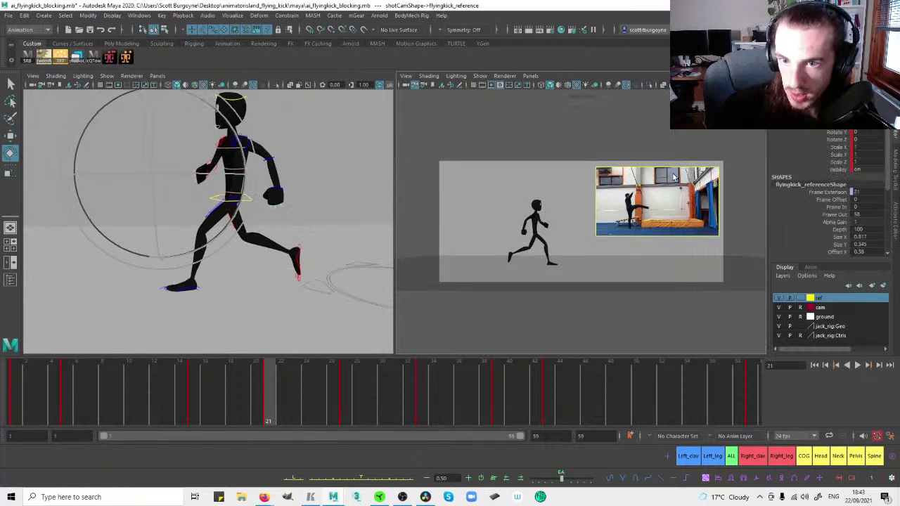
pyautogui.press(',')
pyautogui.press('.')
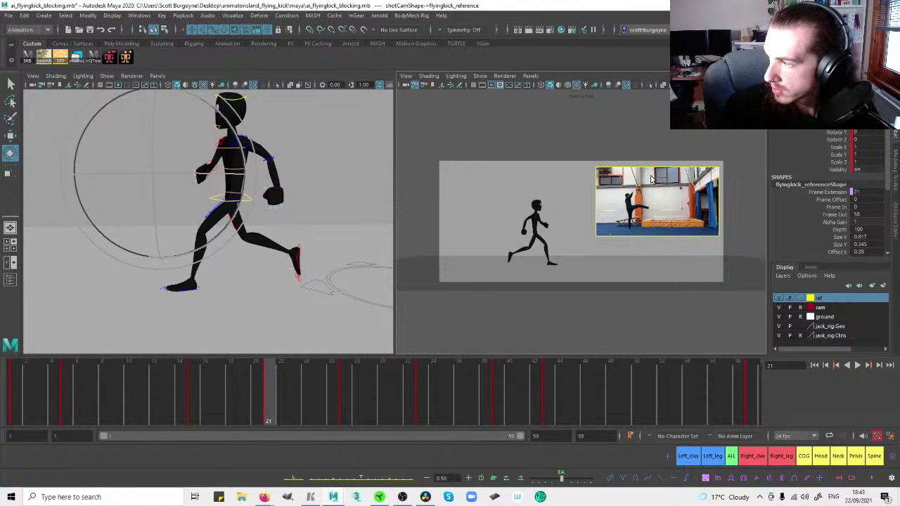
pyautogui.press('.')
pyautogui.press(',')
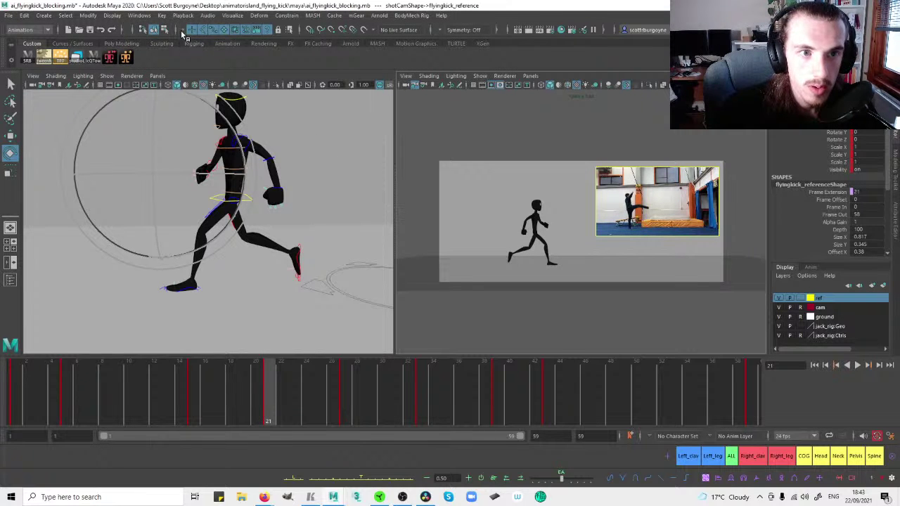
pyautogui.click(310, 149)
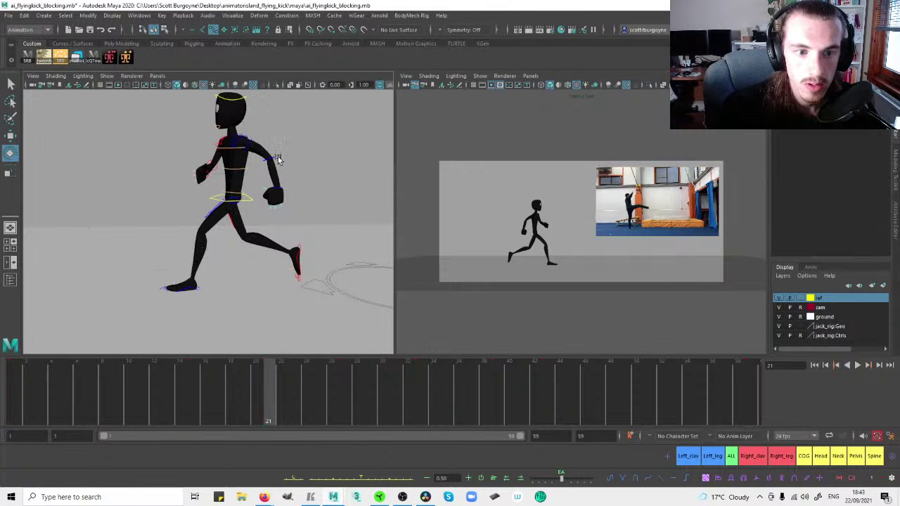
# Set the left leg IK control's Raise Heel to about 45.4 at frame 21.
pyautogui.click(215, 196)
pyautogui.press('space')
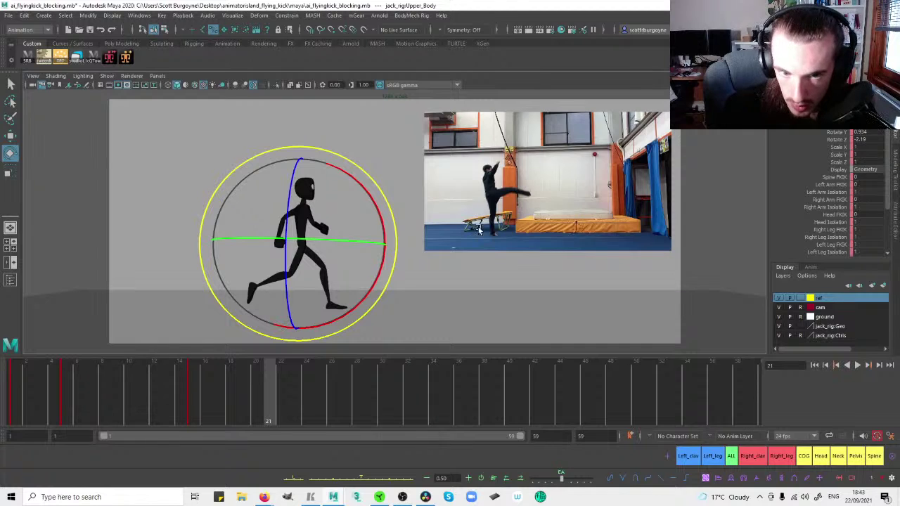
pyautogui.click(447, 271)
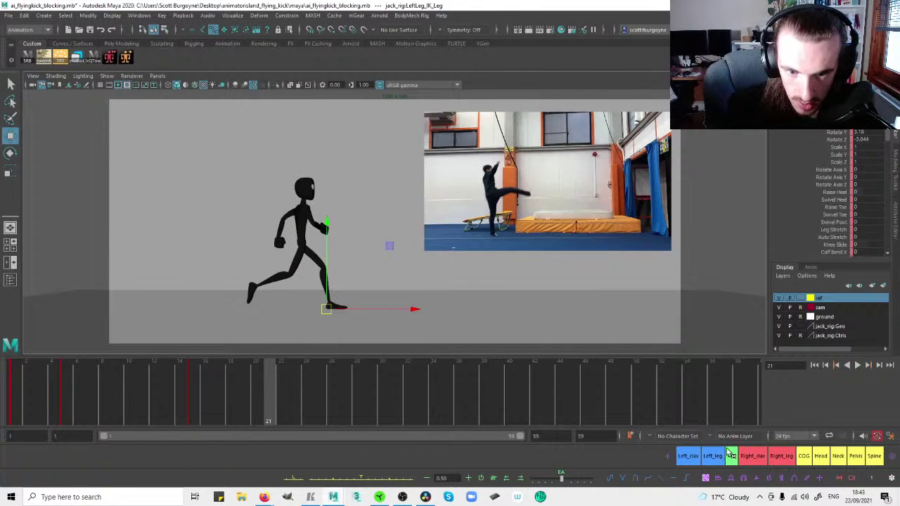
pyautogui.press('.')
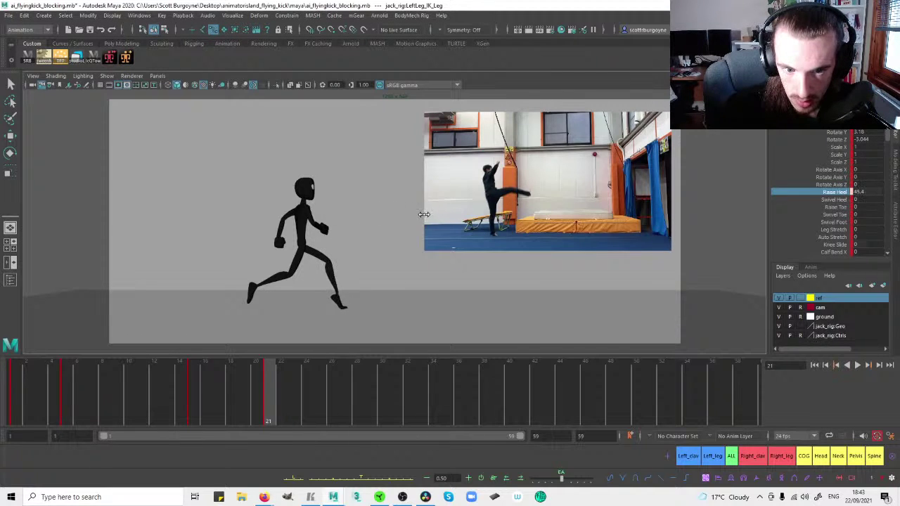
# Move the upper body control forward and up at frame 21 so the hips sit above the planted left foot.
pyautogui.click(500, 264)
pyautogui.click(783, 456)
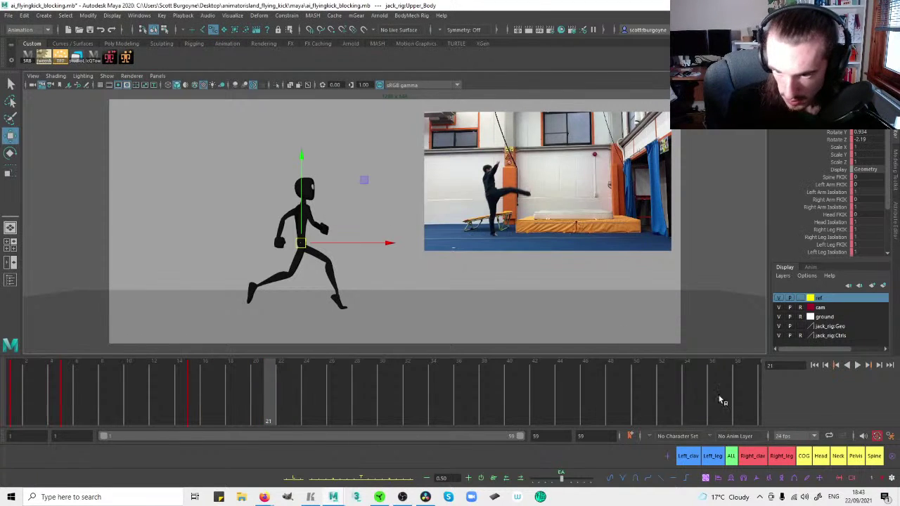
pyautogui.moveTo(348, 239); pyautogui.dragTo(386, 240)
pyautogui.moveTo(336, 224); pyautogui.dragTo(355, 228)
# Rotate the upper body control at frame 21 to about 18.17 in Rotate Y and -1.72 in Rotate Z.
pyautogui.press('e')
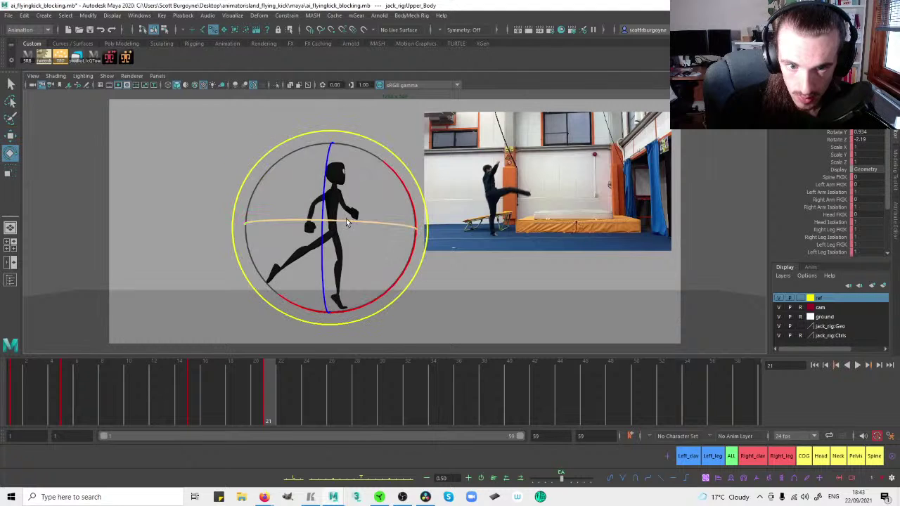
pyautogui.moveTo(358, 222)
pyautogui.mouseDown()
pyautogui.moveTo(370, 221)
pyautogui.moveTo(369, 188)
pyautogui.mouseUp()
pyautogui.press('space')
pyautogui.keyDown('alt'); pyautogui.moveTo(214, 177); pyautogui.dragTo(267, 213); pyautogui.keyUp('alt')
pyautogui.press('space')
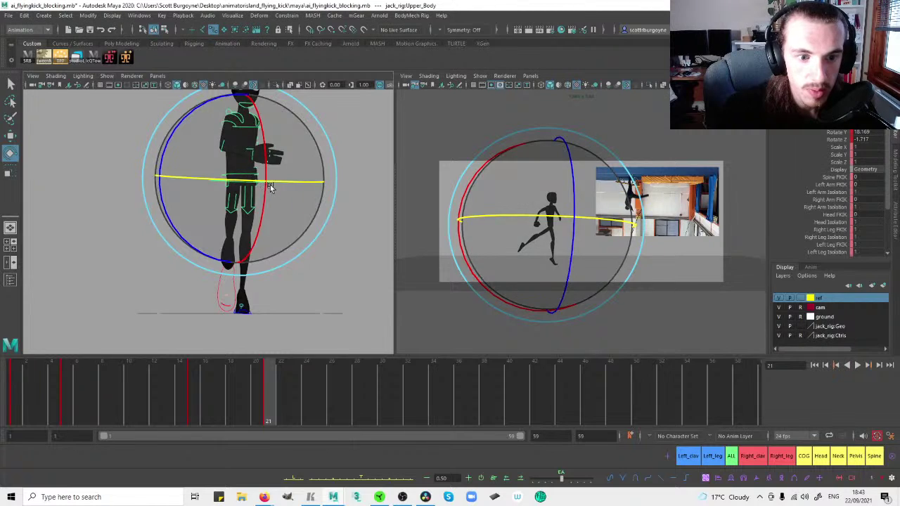
pyautogui.press('w')
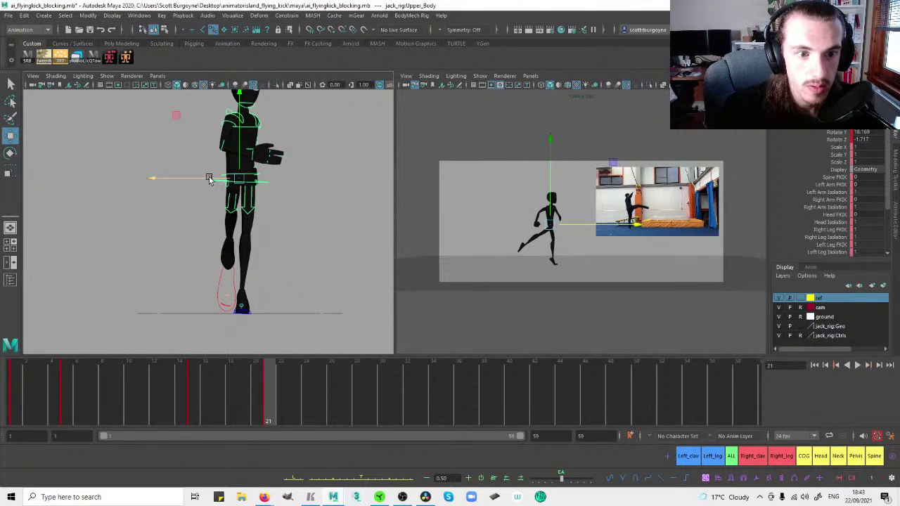
pyautogui.click(246, 174)
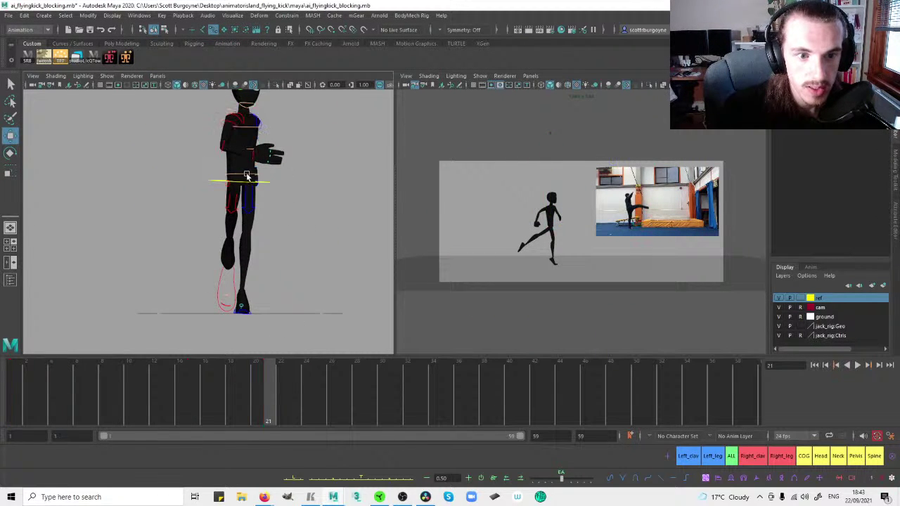
# Rotate the pelvis FK control at frame 21 to turn the hips into the kick, checking front and side views.
pyautogui.click(268, 183)
pyautogui.press('e')
pyautogui.moveTo(214, 240); pyautogui.dragTo(202, 234)
pyautogui.press('space')
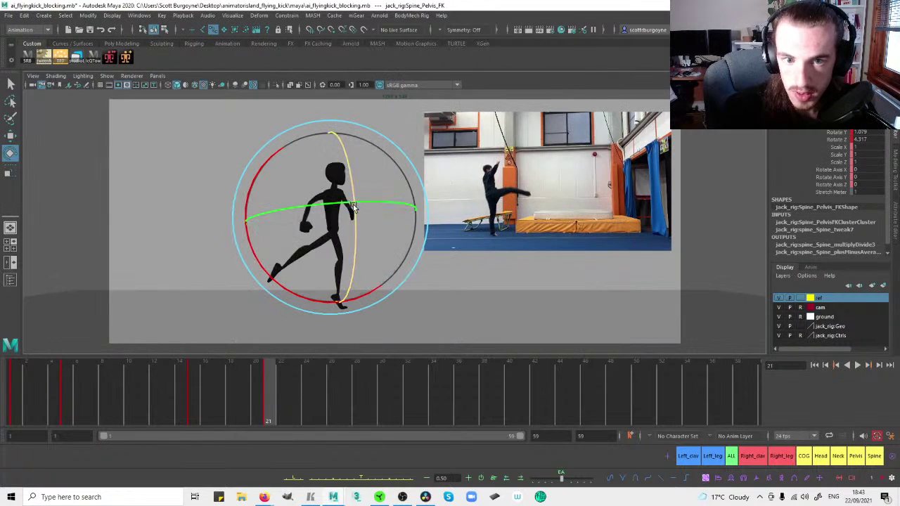
pyautogui.moveTo(350, 204); pyautogui.dragTo(366, 221)
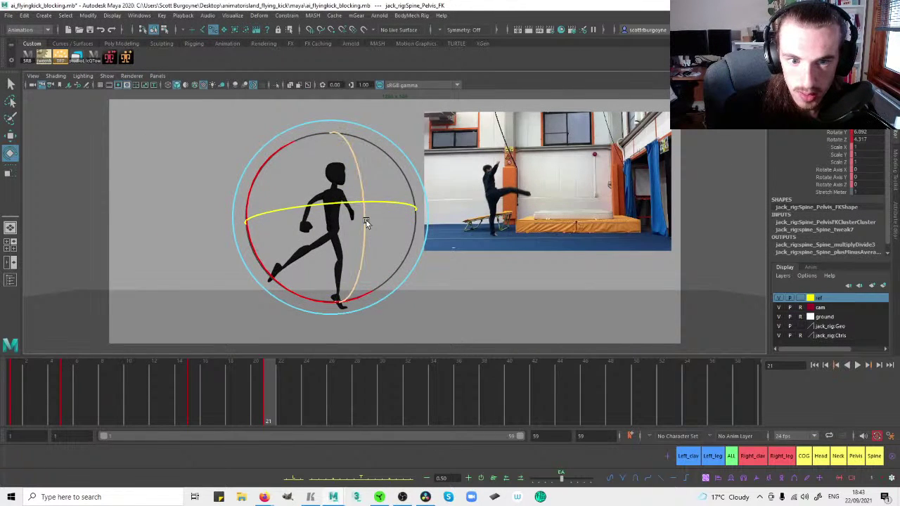
pyautogui.press('space')
pyautogui.keyDown('alt'); pyautogui.moveTo(316, 181); pyautogui.dragTo(334, 178); pyautogui.keyUp('alt')
pyautogui.press('space')
pyautogui.moveTo(271, 181); pyautogui.dragTo(270, 157)
pyautogui.keyDown('alt'); pyautogui.moveTo(211, 188); pyautogui.dragTo(327, 175); pyautogui.keyUp('alt')
pyautogui.click(339, 181)
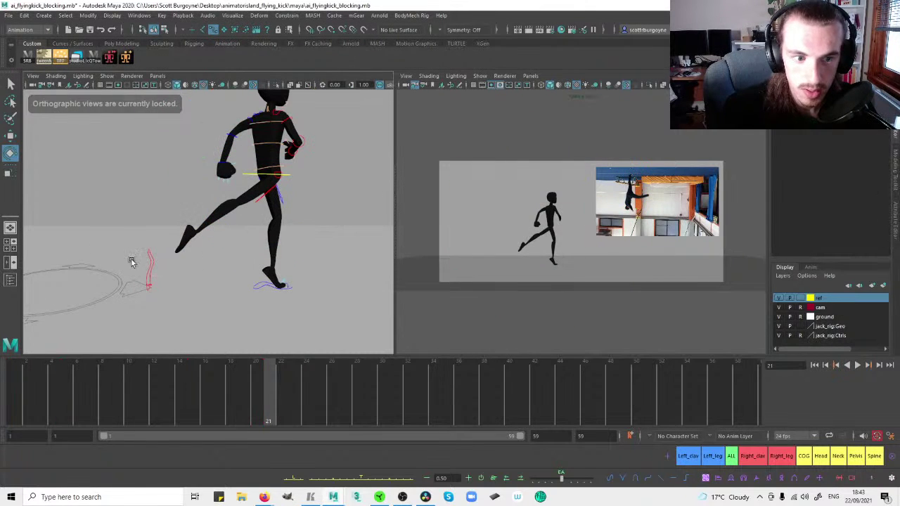
# Move the right leg IK control from behind the body to in front of the planted leg at frame 21.
pyautogui.click(149, 263)
pyautogui.press('w')
pyautogui.moveTo(185, 254); pyautogui.dragTo(359, 241)
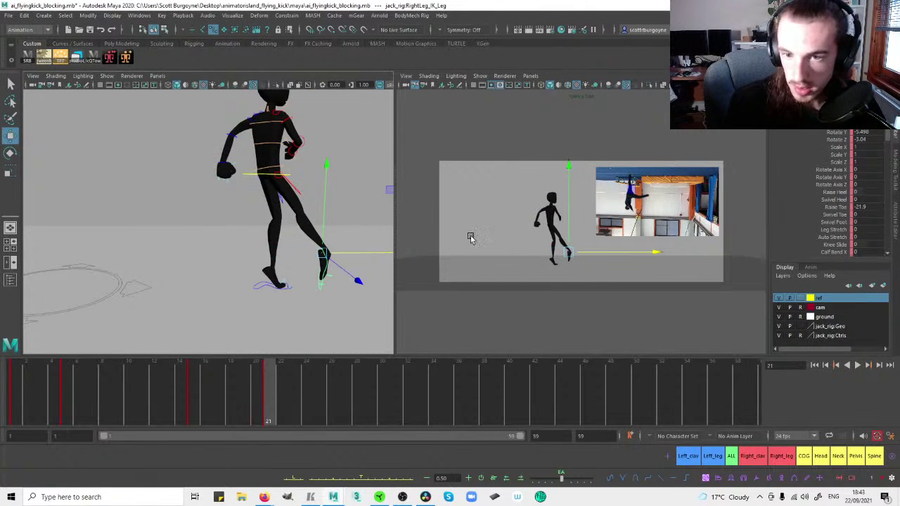
pyautogui.press('space')
pyautogui.press(',')
pyautogui.press('.')
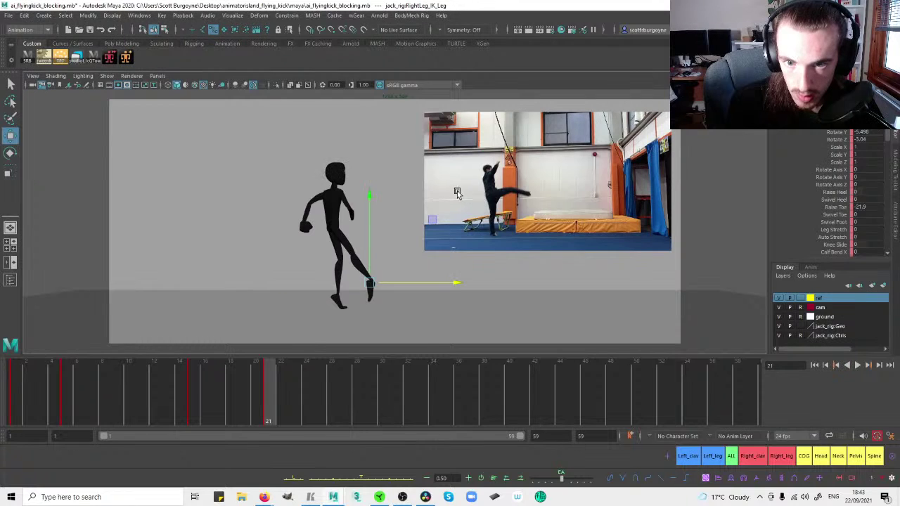
# Rotate the right foot's IK control so the toes point up and forward, and set Raise Toe to 0.
pyautogui.press('e')
pyautogui.moveTo(390, 286); pyautogui.dragTo(415, 283)
pyautogui.moveTo(306, 232); pyautogui.dragTo(405, 354)
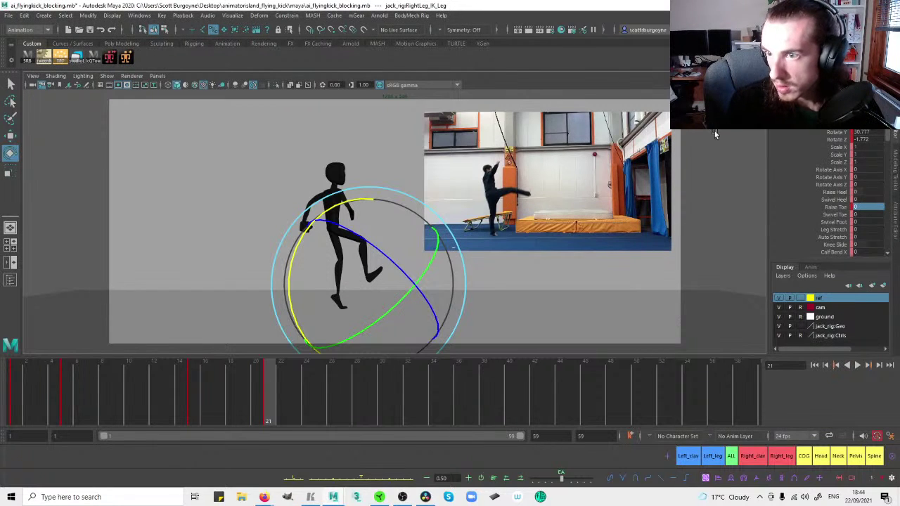
# Raise the right leg IK control and move it further forward to extend the kicking leg at frame 21.
pyautogui.press('w')
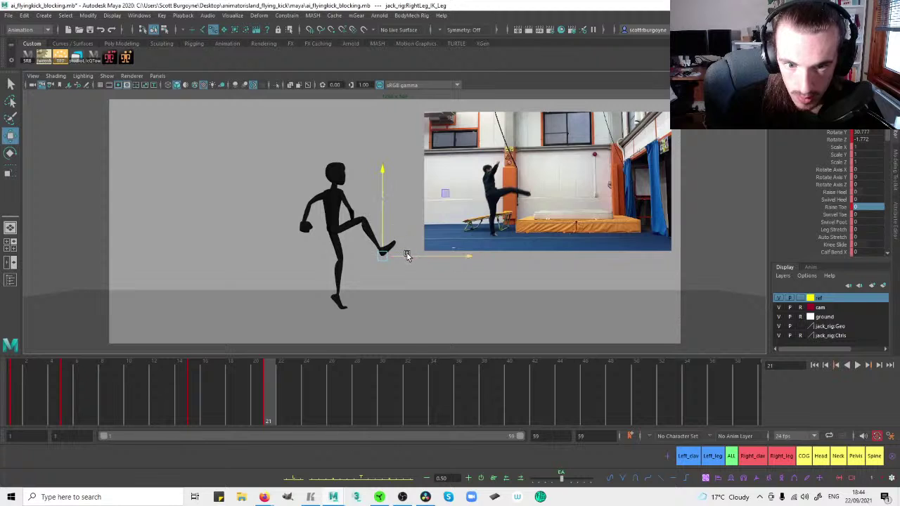
pyautogui.moveTo(399, 226); pyautogui.dragTo(420, 223)
pyautogui.moveTo(279, 387)
pyautogui.mouseDown()
pyautogui.moveTo(309, 383)
pyautogui.moveTo(272, 376)
pyautogui.mouseUp()
pyautogui.press('space')
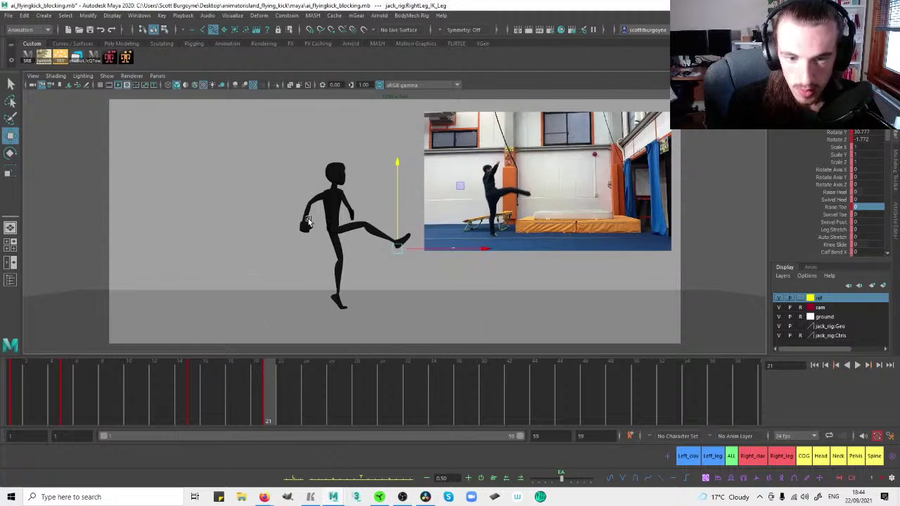
# Readjust the right leg IK control from the front to about 7.17 in Rotate Y and -15.37 in Rotate Z.
pyautogui.keyDown('alt'); pyautogui.moveTo(247, 187); pyautogui.dragTo(246, 221); pyautogui.keyUp('alt')
pyautogui.press('e')
pyautogui.moveTo(251, 271); pyautogui.dragTo(188, 280)
pyautogui.moveTo(256, 194)
pyautogui.mouseDown()
pyautogui.moveTo(244, 191)
pyautogui.moveTo(375, 181)
pyautogui.moveTo(180, 186)
pyautogui.moveTo(250, 193)
pyautogui.moveTo(246, 201)
pyautogui.mouseUp()
pyautogui.press('w')
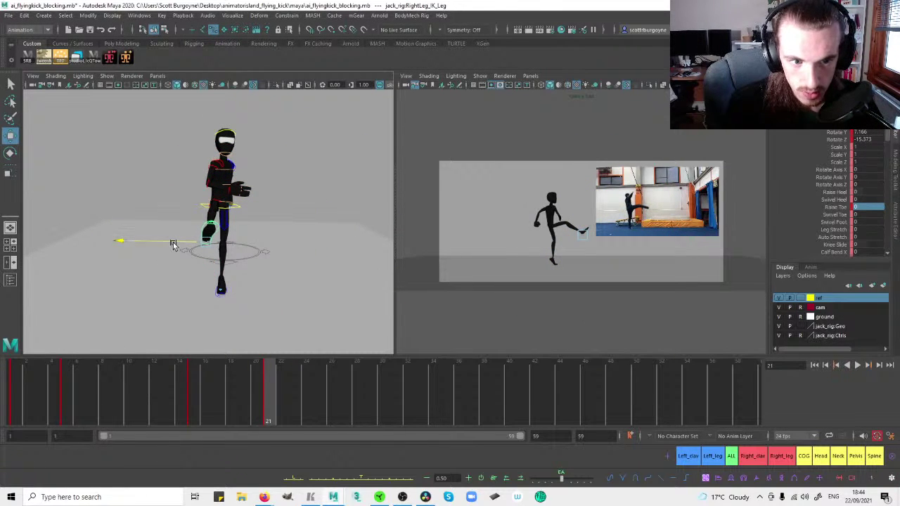
pyautogui.click(293, 213)
pyautogui.click(229, 202)
pyautogui.press('e')
pyautogui.keyDown('alt'); pyautogui.moveTo(181, 203); pyautogui.dragTo(308, 184); pyautogui.keyUp('alt')
pyautogui.keyDown('alt'); pyautogui.moveTo(307, 185); pyautogui.dragTo(249, 206); pyautogui.keyUp('alt')
pyautogui.click(318, 197)
pyautogui.keyDown('alt'); pyautogui.moveTo(314, 196); pyautogui.dragTo(191, 175); pyautogui.keyUp('alt')
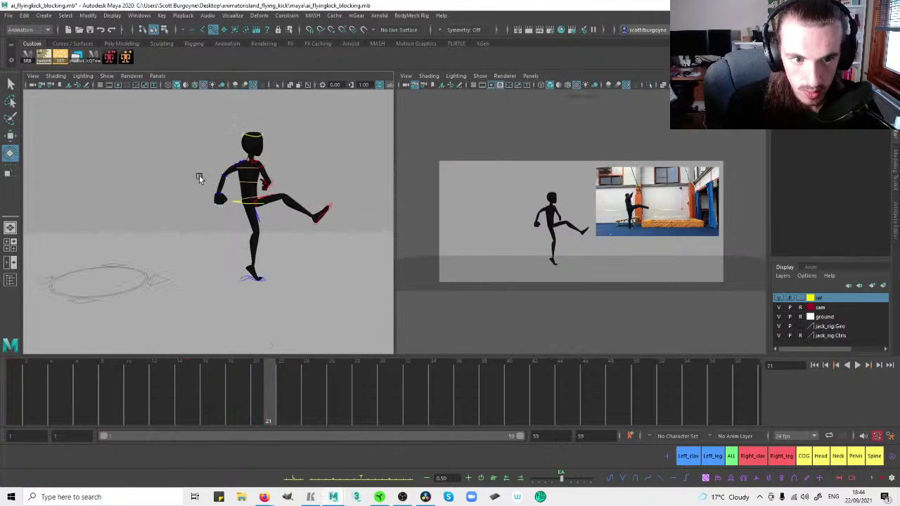
# Rotate the torso FK control at frame 21 to about 13.21 in Rotate Y and -0.19 in Rotate Z.
pyautogui.click(242, 182)
pyautogui.press('w')
pyautogui.click(247, 168)
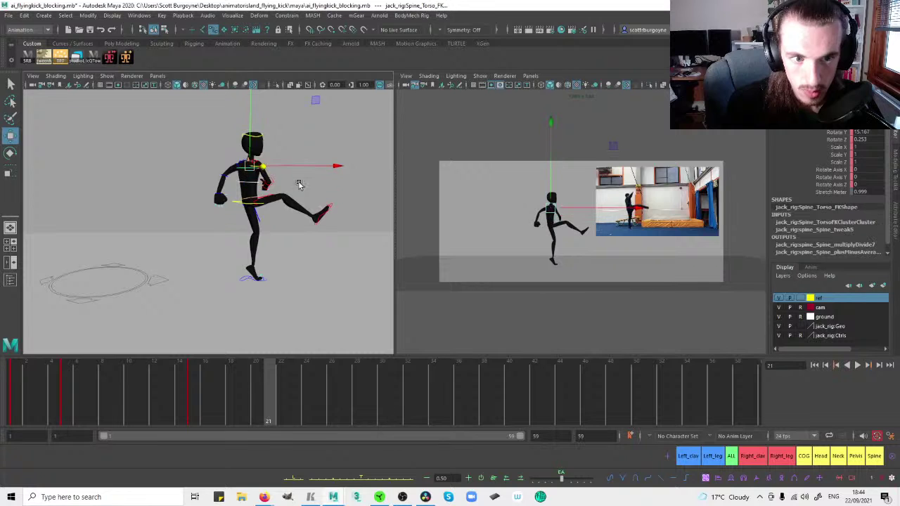
pyautogui.press('space')
pyautogui.press('e')
pyautogui.moveTo(351, 180); pyautogui.dragTo(341, 181)
pyautogui.moveTo(259, 209); pyautogui.dragTo(263, 218)
pyautogui.moveTo(337, 181); pyautogui.dragTo(335, 188)
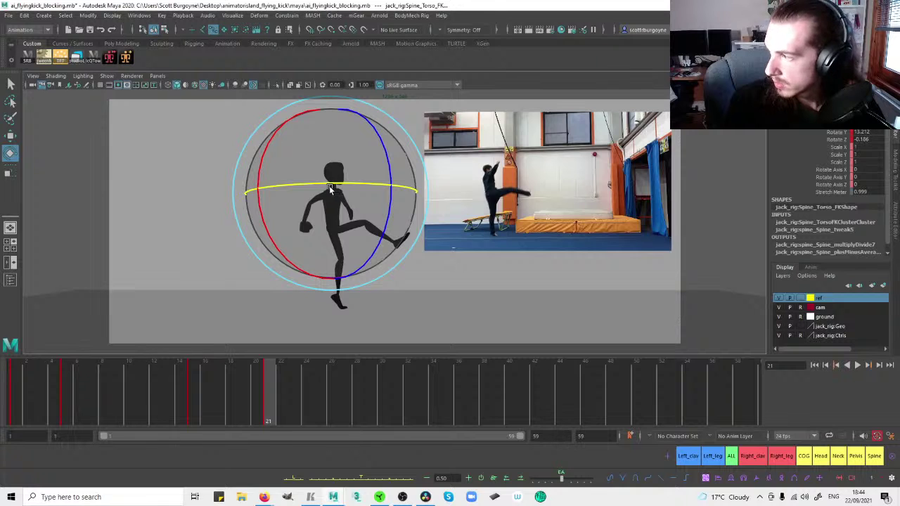
pyautogui.click(467, 260)
# Rotate the right upper arm control at frame 21 to raise the arm in front of the head.
pyautogui.press('space')
pyautogui.click(266, 165)
pyautogui.press('space')
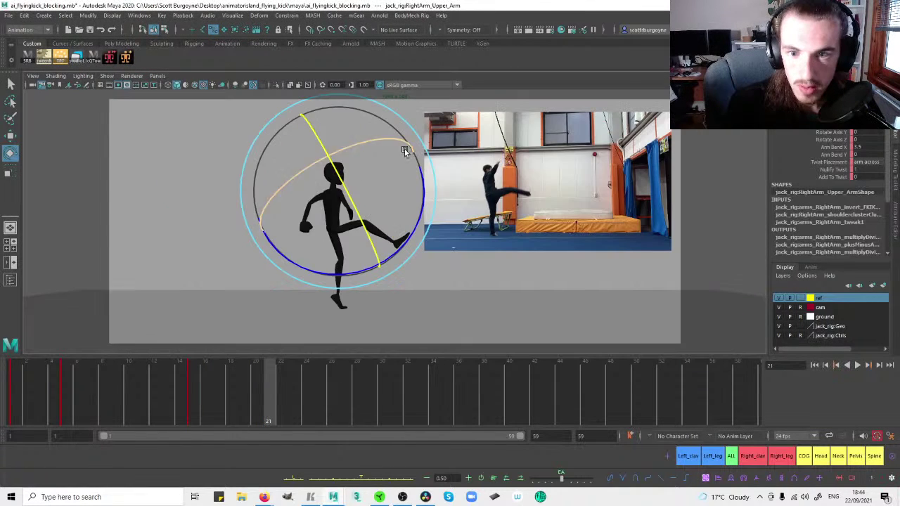
pyautogui.moveTo(284, 156); pyautogui.dragTo(379, 138)
pyautogui.moveTo(298, 130); pyautogui.dragTo(274, 167)
pyautogui.moveTo(367, 225); pyautogui.dragTo(395, 218)
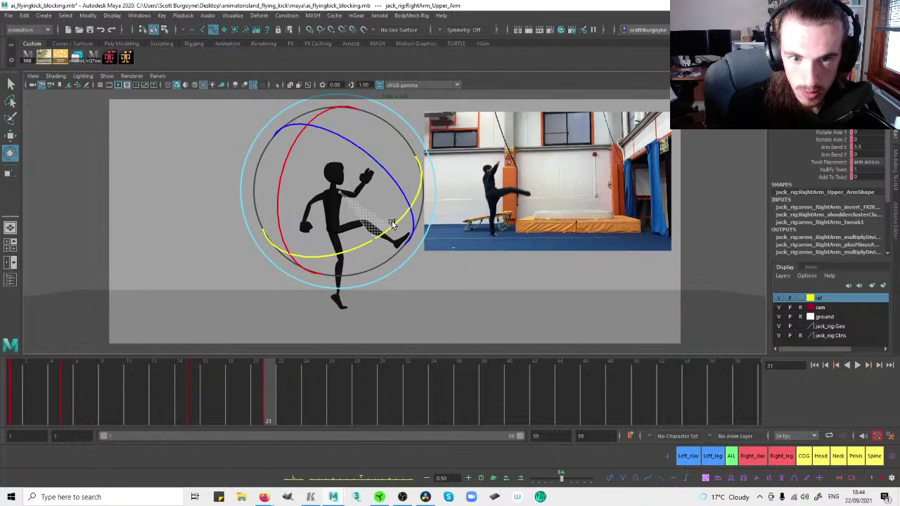
# Compare the motion from frame 15 to 21 and refine the right upper arm's rotation at frame 21.
pyautogui.moveTo(194, 380); pyautogui.dragTo(275, 377)
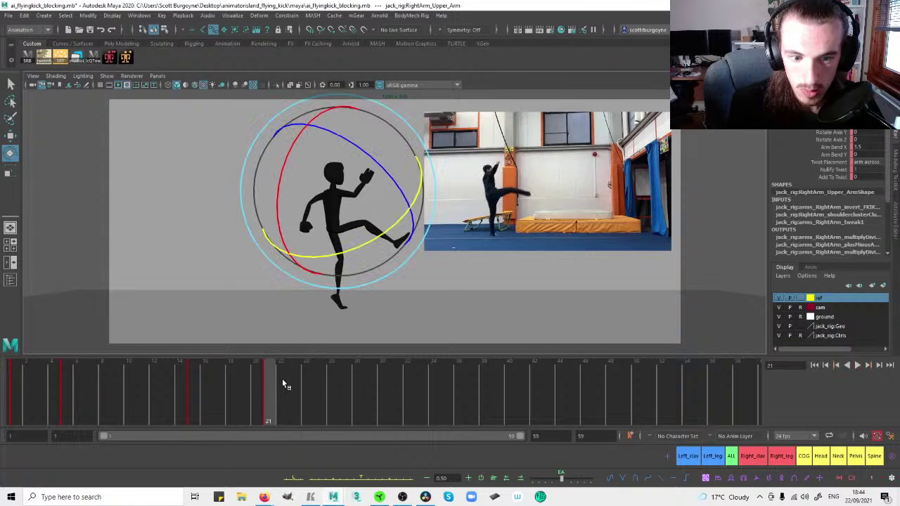
pyautogui.press(',')
pyautogui.press('.')
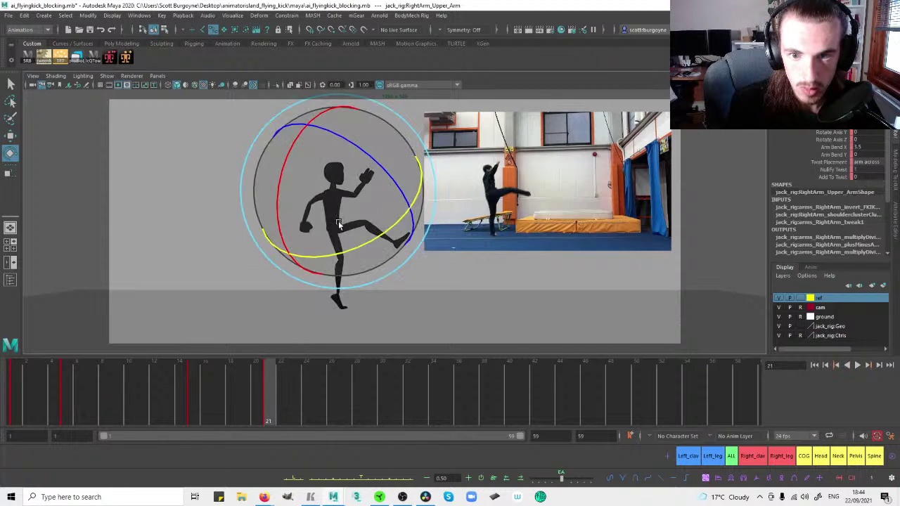
pyautogui.moveTo(363, 148); pyautogui.dragTo(349, 144)
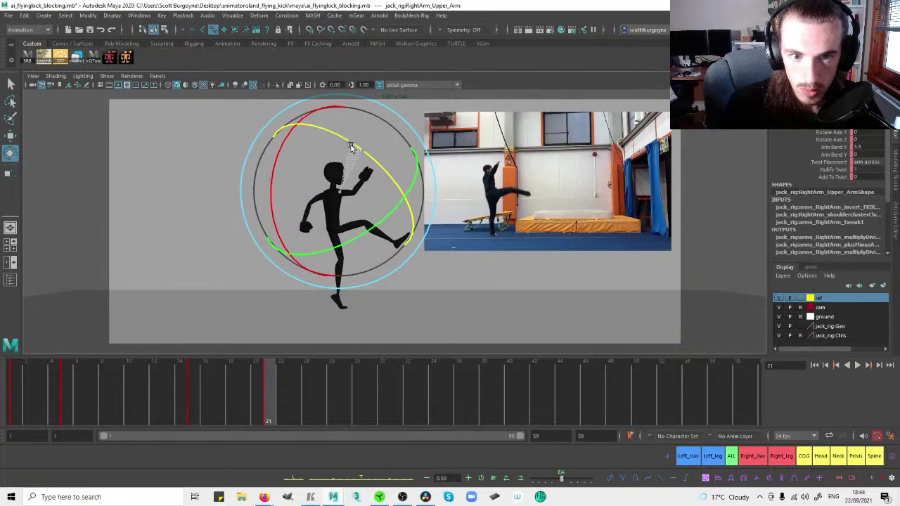
pyautogui.moveTo(284, 151); pyautogui.dragTo(285, 165)
pyautogui.moveTo(387, 228); pyautogui.dragTo(389, 226)
# Rotate the right shoulder control at frame 21 to about -2.41 in Rotate Y and 14.92 in Rotate Z.
pyautogui.press('space')
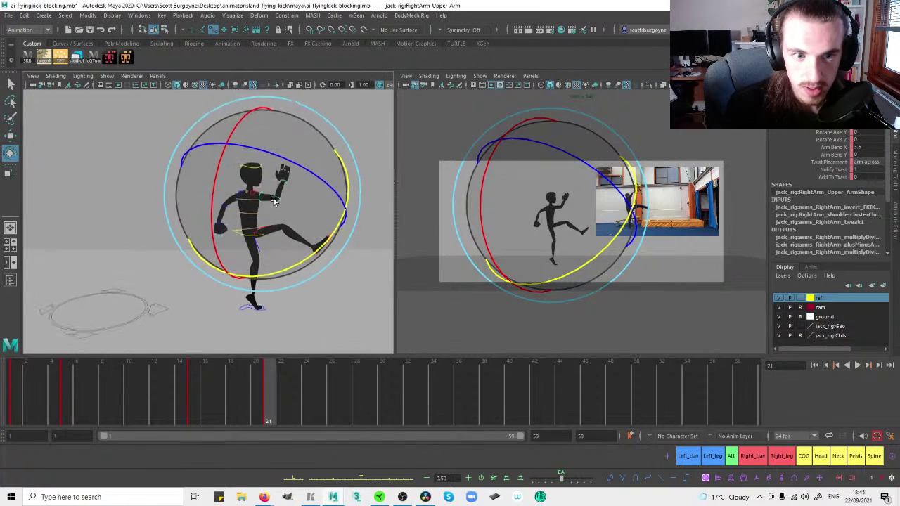
pyautogui.click(257, 193)
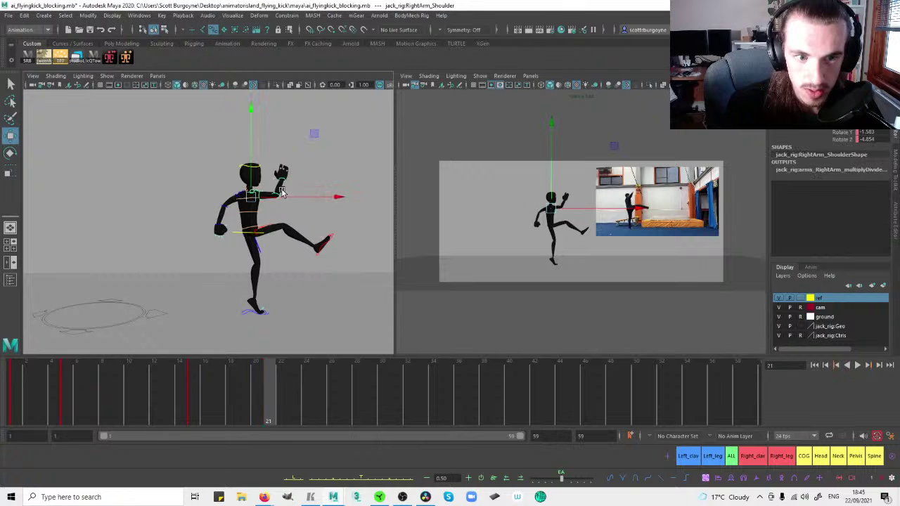
pyautogui.scroll(3, 352, 183)
pyautogui.keyDown('alt'); pyautogui.moveTo(371, 183); pyautogui.dragTo(332, 181, button='middle'); pyautogui.keyUp('alt')
pyautogui.moveTo(322, 188); pyautogui.dragTo(328, 166)
pyautogui.keyDown('alt'); pyautogui.moveTo(328, 166); pyautogui.dragTo(229, 138); pyautogui.keyUp('alt')
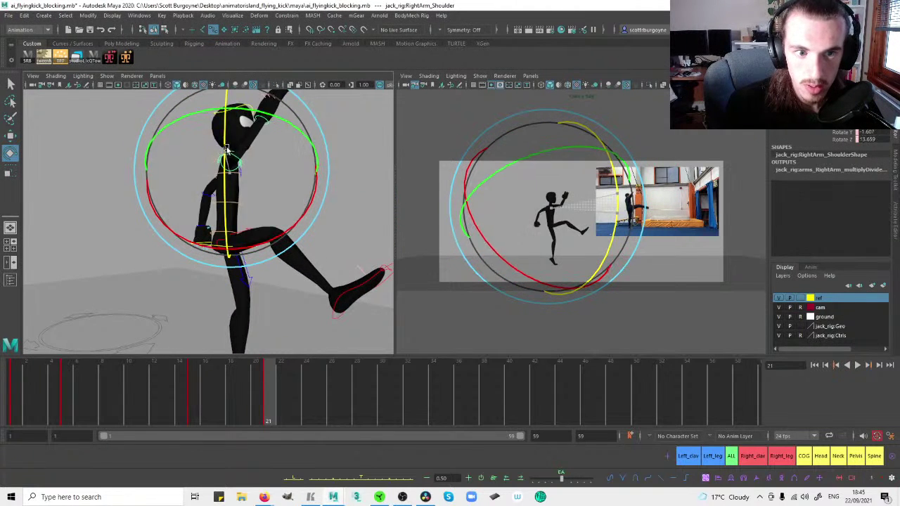
pyautogui.moveTo(256, 110); pyautogui.dragTo(262, 112)
pyautogui.moveTo(309, 205); pyautogui.dragTo(219, 169)
pyautogui.click(327, 193)
pyautogui.hotkey('ctrl', 's')
pyautogui.keyDown('alt'); pyautogui.moveTo(177, 162); pyautogui.dragTo(235, 158, button='middle'); pyautogui.keyUp('alt')
pyautogui.click(234, 162)
pyautogui.press('space')
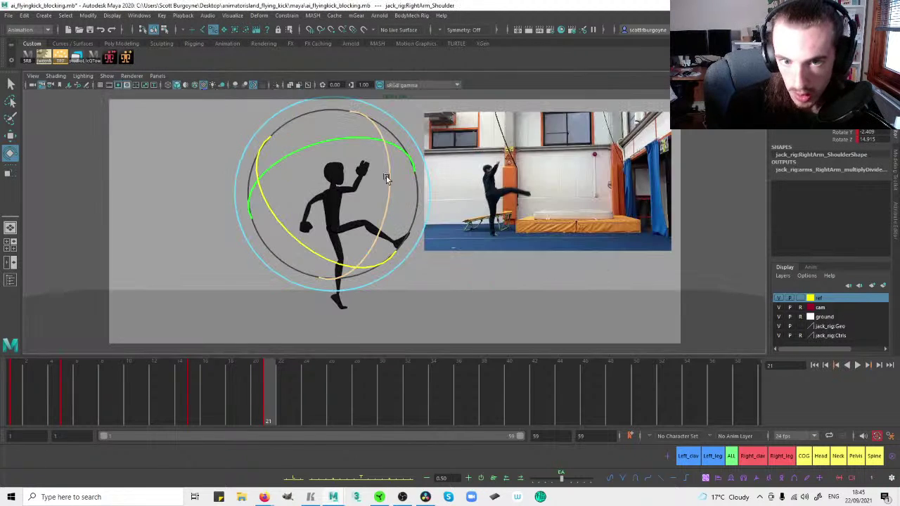
# Raise the right shoulder control further at frame 21 to about -3.19 in Rotate Y and 23.38 in Rotate Z.
pyautogui.moveTo(392, 187); pyautogui.dragTo(392, 178)
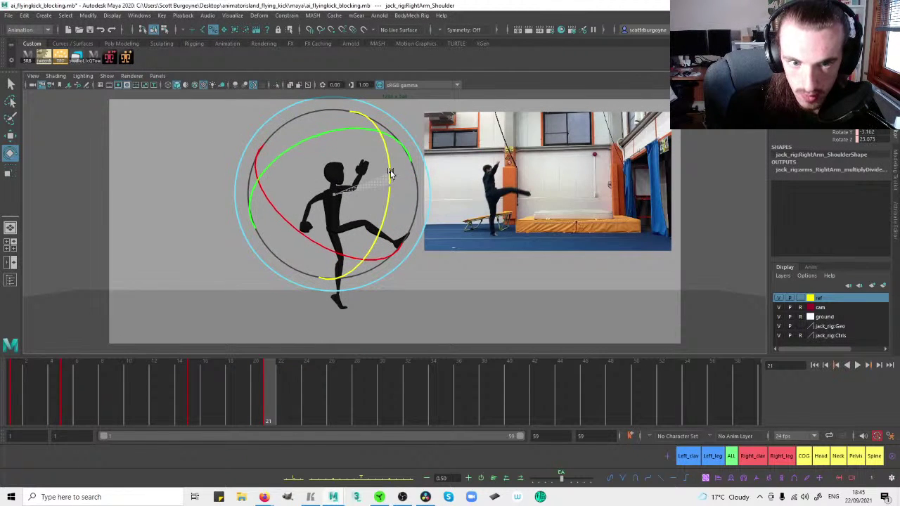
pyautogui.click(169, 172)
pyautogui.press('space')
pyautogui.keyDown('alt'); pyautogui.moveTo(251, 153); pyautogui.dragTo(287, 158); pyautogui.keyUp('alt')
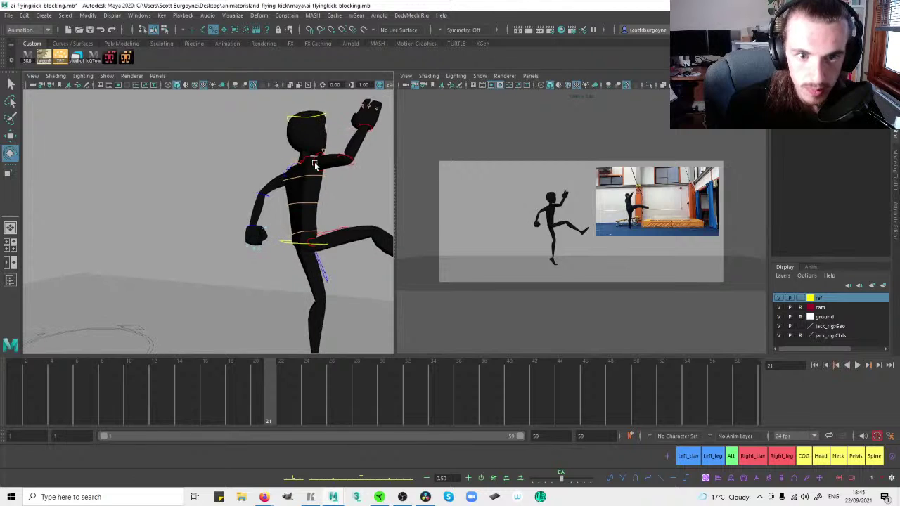
pyautogui.click(313, 162)
pyautogui.press('space')
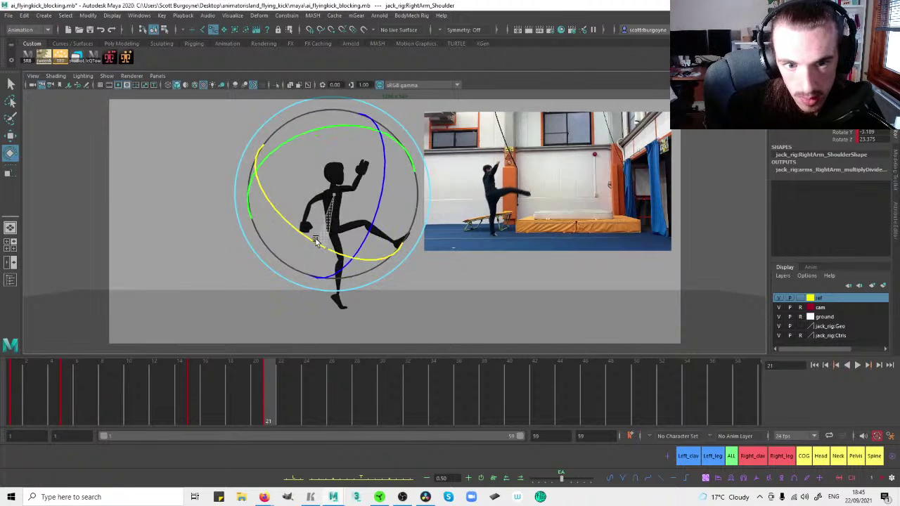
pyautogui.press('space')
pyautogui.click(167, 167)
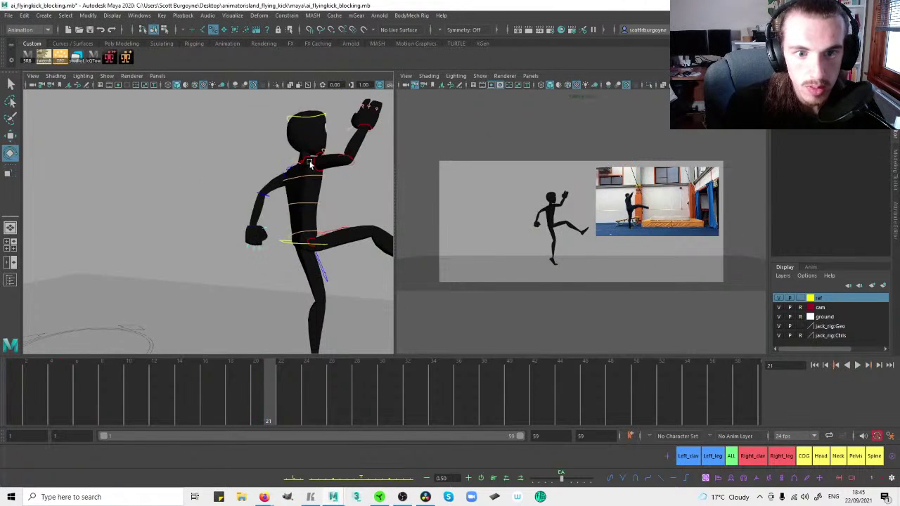
# Rotate the right upper arm control at frame 21 to bring the raised hand slightly closer to the head.
pyautogui.click(541, 190)
pyautogui.press('space')
pyautogui.moveTo(387, 170); pyautogui.dragTo(394, 204)
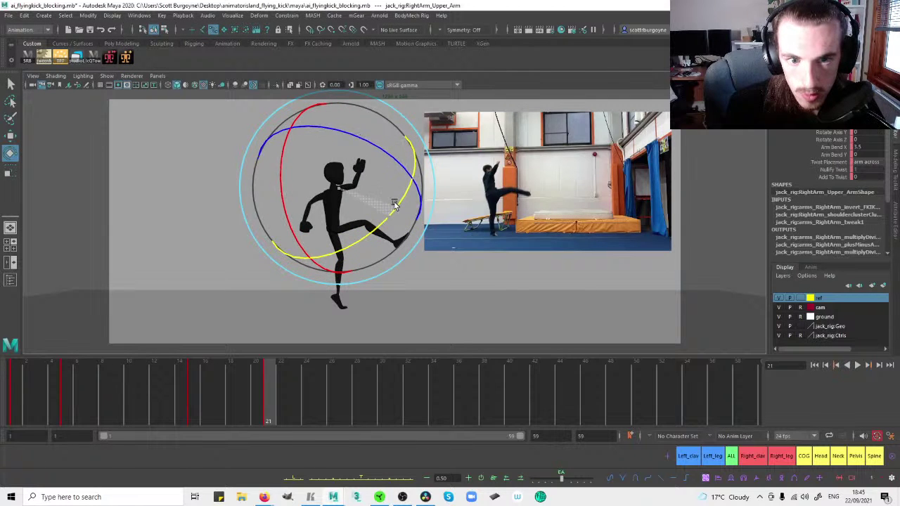
pyautogui.click(203, 187)
pyautogui.press('space')
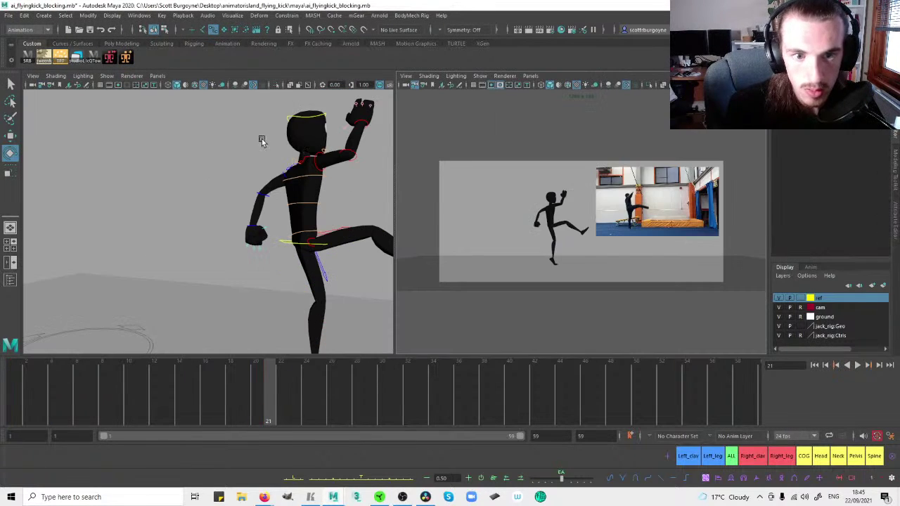
# Rotate the right hand control at frame 21 to change the angle of the raised hand.
pyautogui.click(375, 119)
pyautogui.press('space')
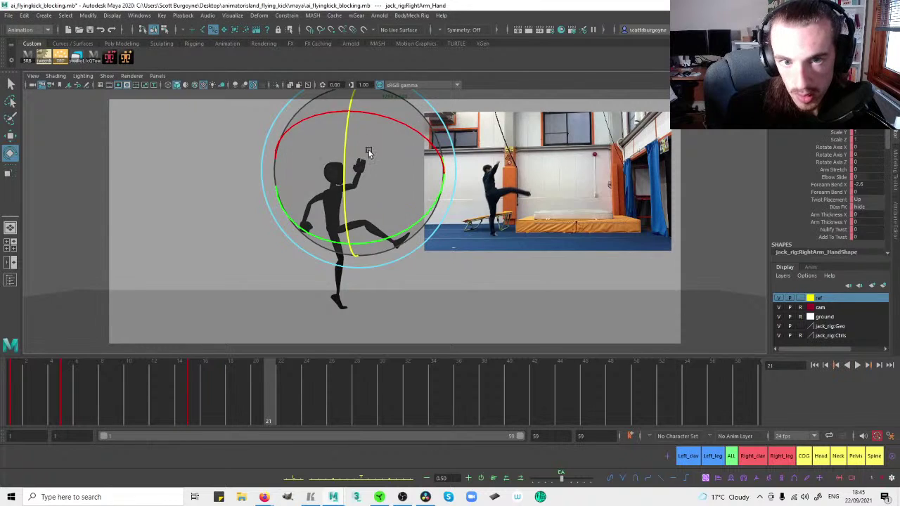
pyautogui.moveTo(345, 146); pyautogui.dragTo(398, 125)
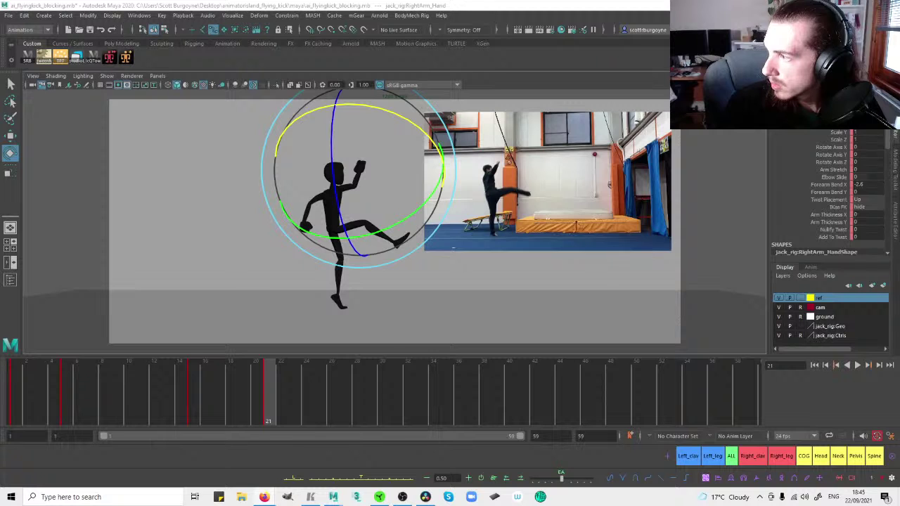
# Rotate the left upper arm control at frame 21 to swing the arm from behind the body to its front.
pyautogui.click(320, 174)
pyautogui.press('space')
pyautogui.scroll(-2, 314, 173)
pyautogui.keyDown('alt'); pyautogui.moveTo(313, 174); pyautogui.dragTo(257, 180); pyautogui.keyUp('alt')
pyautogui.click(240, 178)
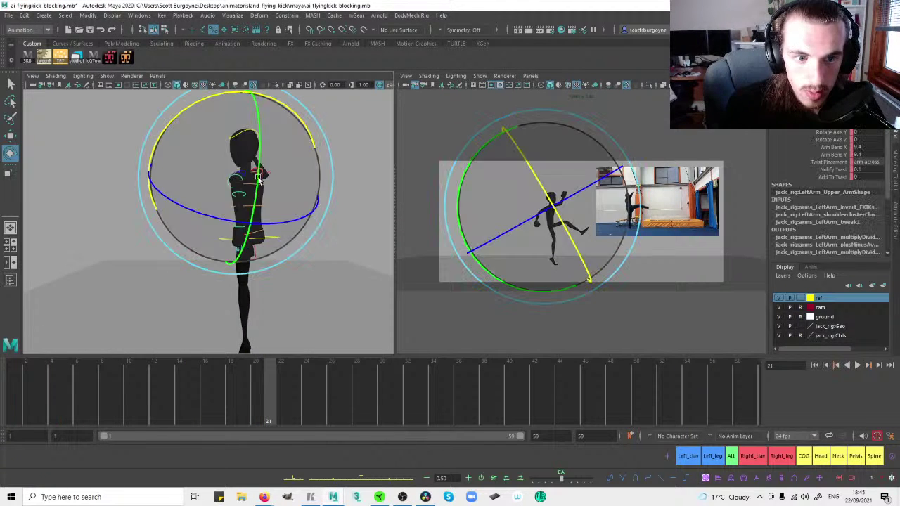
pyautogui.press('space')
pyautogui.moveTo(281, 380)
pyautogui.mouseDown()
pyautogui.moveTo(294, 380)
pyautogui.moveTo(207, 377)
pyautogui.moveTo(267, 377)
pyautogui.mouseUp()
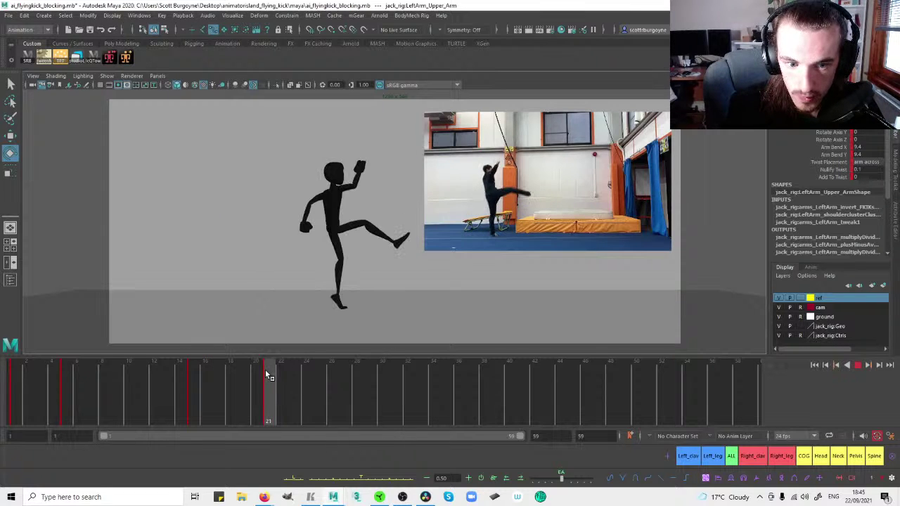
pyautogui.press('space')
pyautogui.moveTo(231, 255); pyautogui.dragTo(186, 248)
pyautogui.click(329, 249)
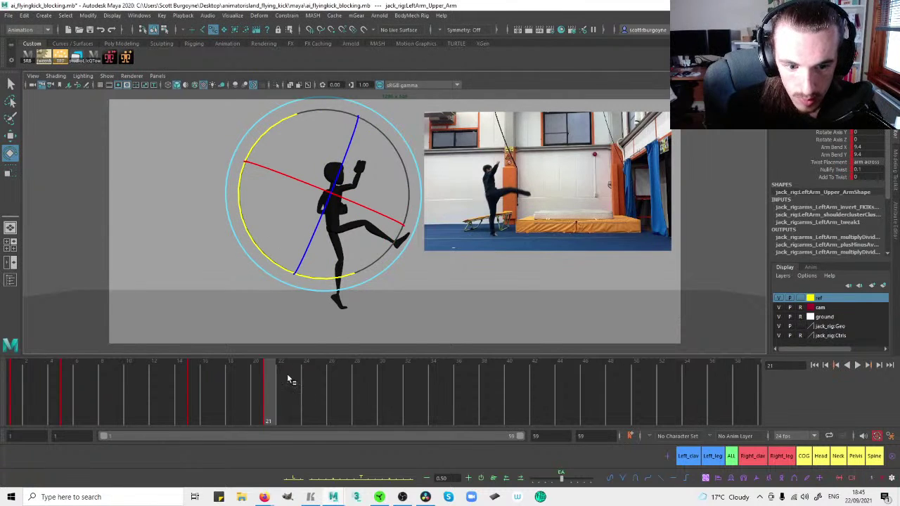
# Play back the motion and rotate the left lower arm control at frame 21 in front of the chest.
pyautogui.hotkey('alt', 'v')
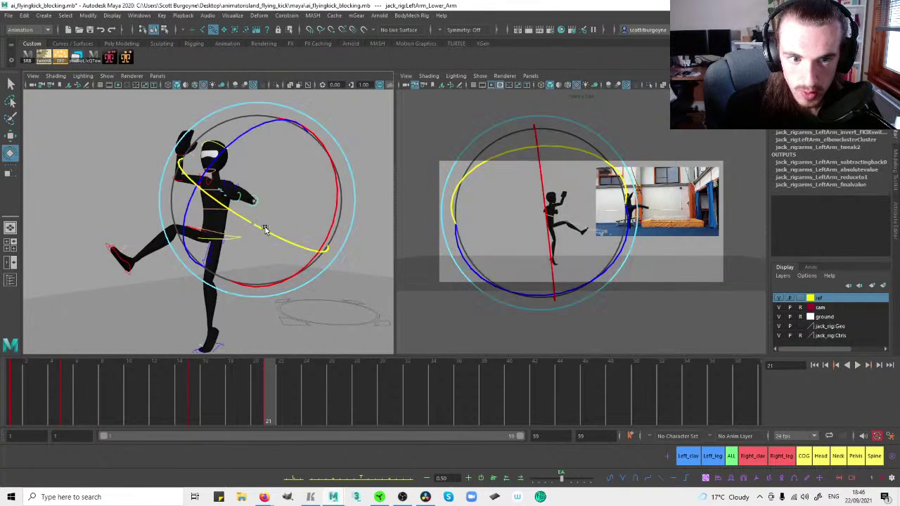
pyautogui.moveTo(265, 230); pyautogui.dragTo(268, 232)
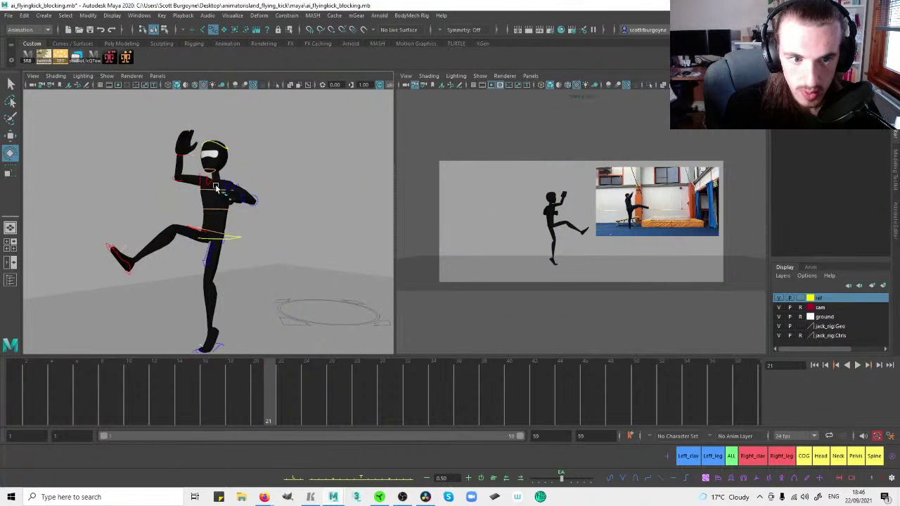
pyautogui.click(254, 180)
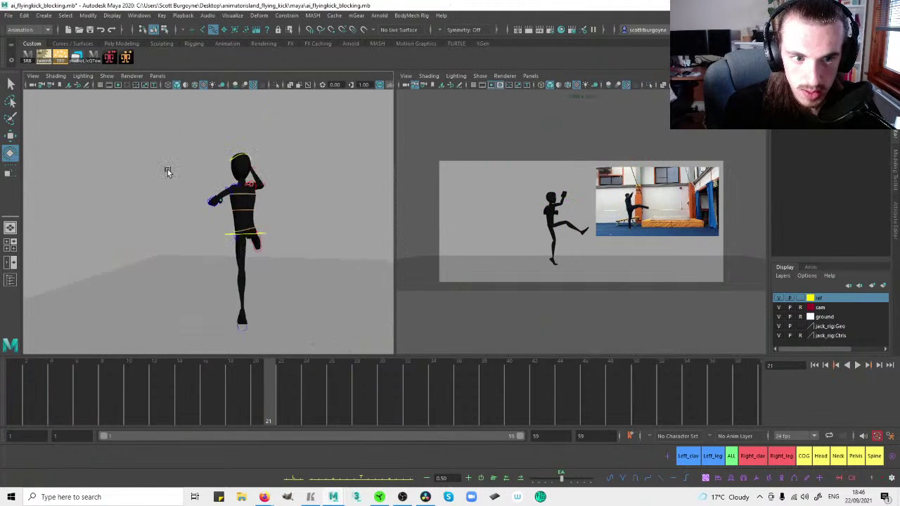
# Rotate the head FK control at frame 21, adjusting it from both the shot camera and the rear view.
pyautogui.keyDown('alt'); pyautogui.moveTo(167, 171); pyautogui.dragTo(257, 177); pyautogui.keyUp('alt')
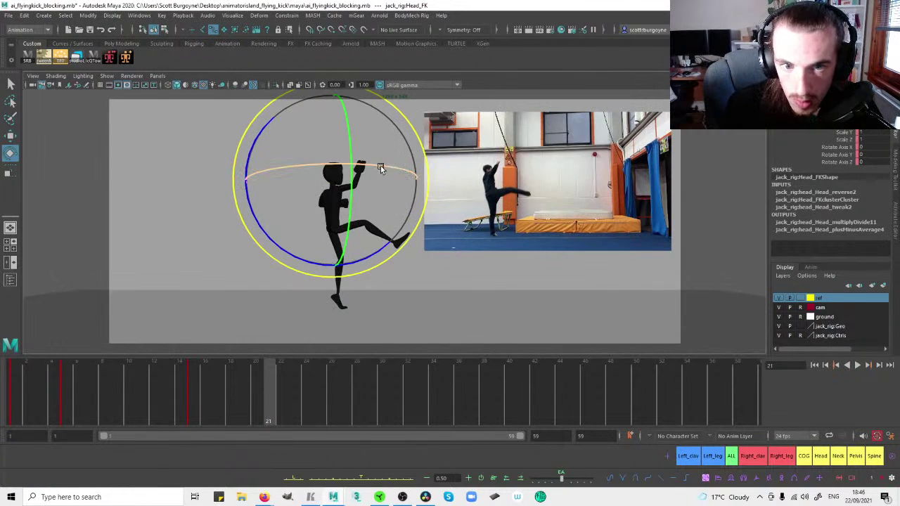
pyautogui.moveTo(380, 169); pyautogui.dragTo(403, 166)
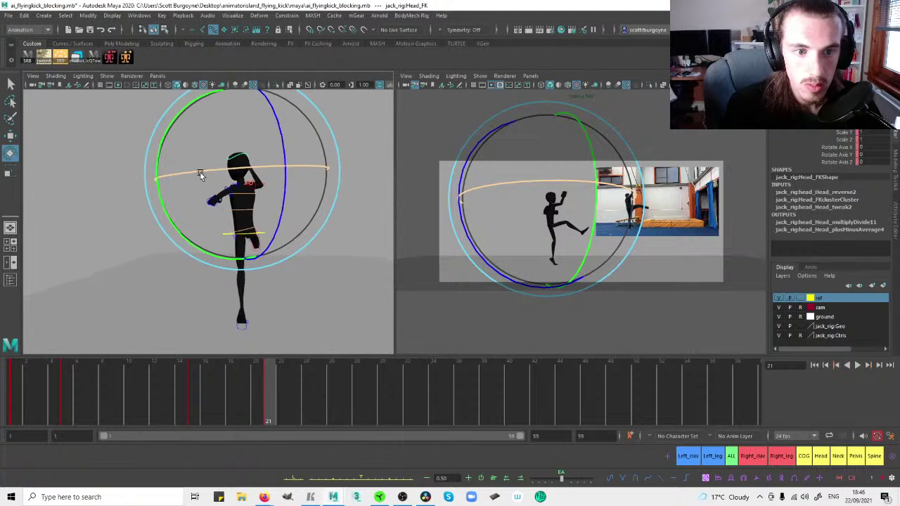
pyautogui.moveTo(200, 172); pyautogui.dragTo(181, 218)
pyautogui.click(195, 209)
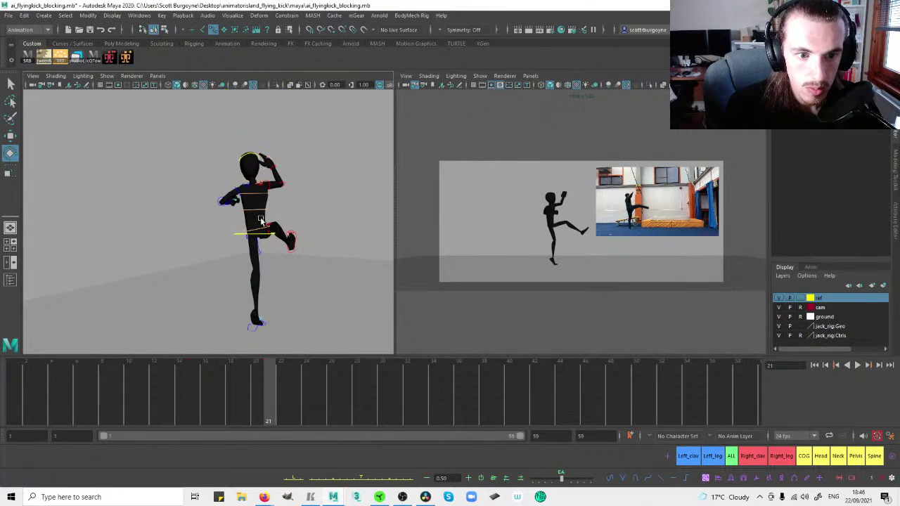
# Tilt the pelvis FK control at frame 21 and rotate the middle spine FK control to about 13.01 in Rotate Y and 5.15 in Rotate Z.
pyautogui.click(258, 230)
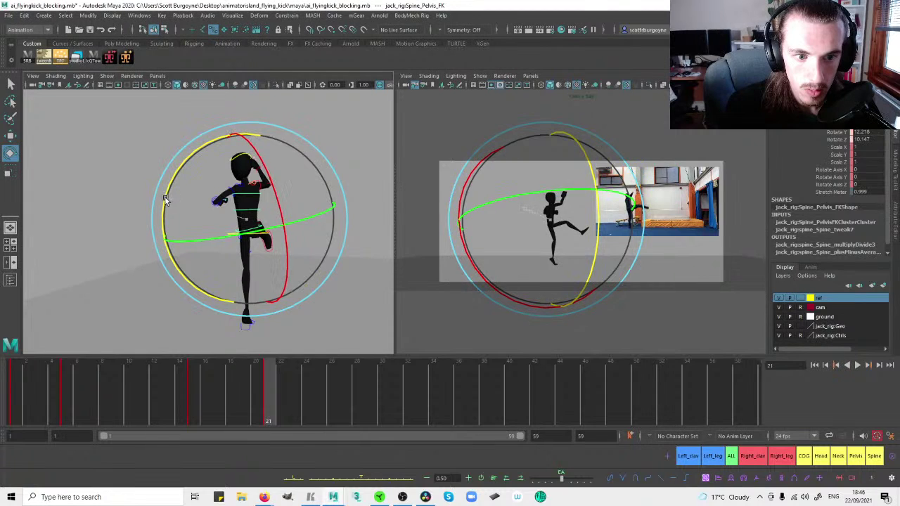
pyautogui.click(168, 201)
pyautogui.click(254, 210)
pyautogui.press('w')
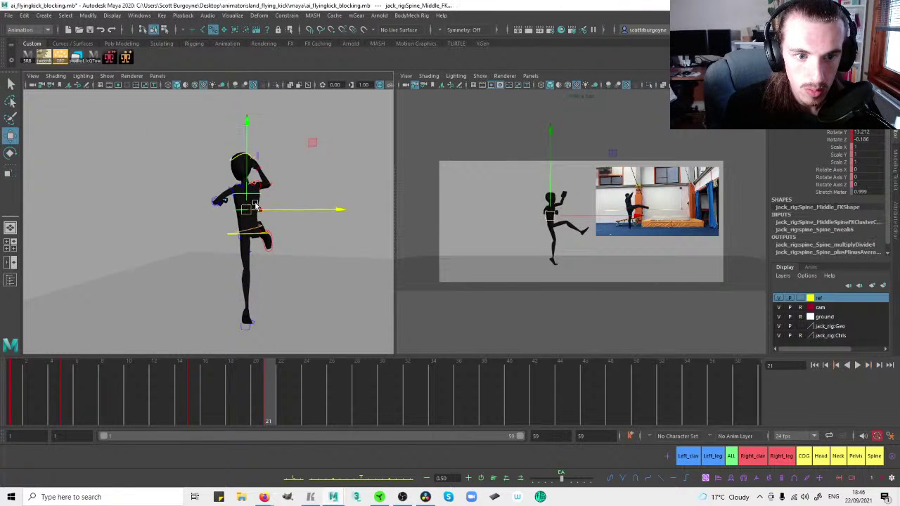
pyautogui.press('e')
pyautogui.moveTo(174, 168); pyautogui.dragTo(241, 217)
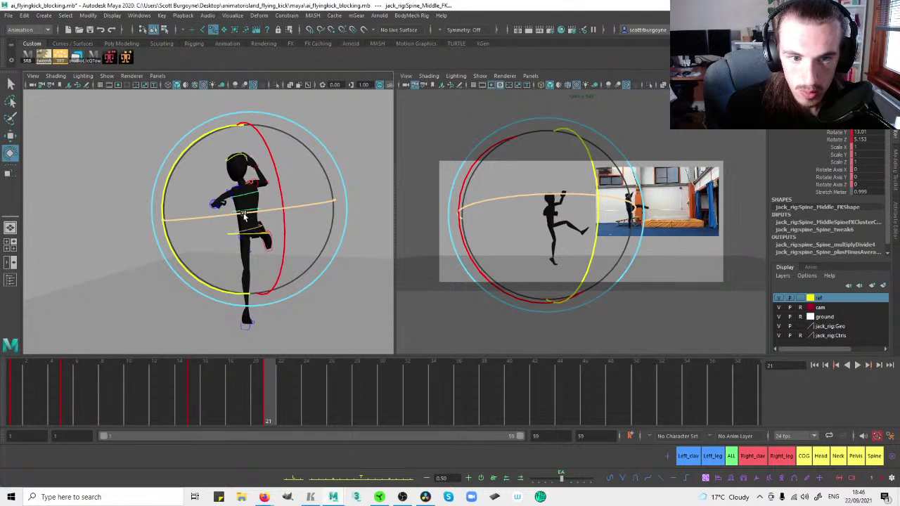
# Rotate the pelvis FK control at frame 21 to about 14.97 in Rotate Y and 9.07 in Rotate Z.
pyautogui.click(147, 211)
pyautogui.keyDown('alt'); pyautogui.moveTo(147, 211); pyautogui.dragTo(342, 203); pyautogui.keyUp('alt')
pyautogui.keyDown('alt'); pyautogui.moveTo(234, 235); pyautogui.dragTo(175, 233); pyautogui.keyUp('alt')
pyautogui.click(238, 207)
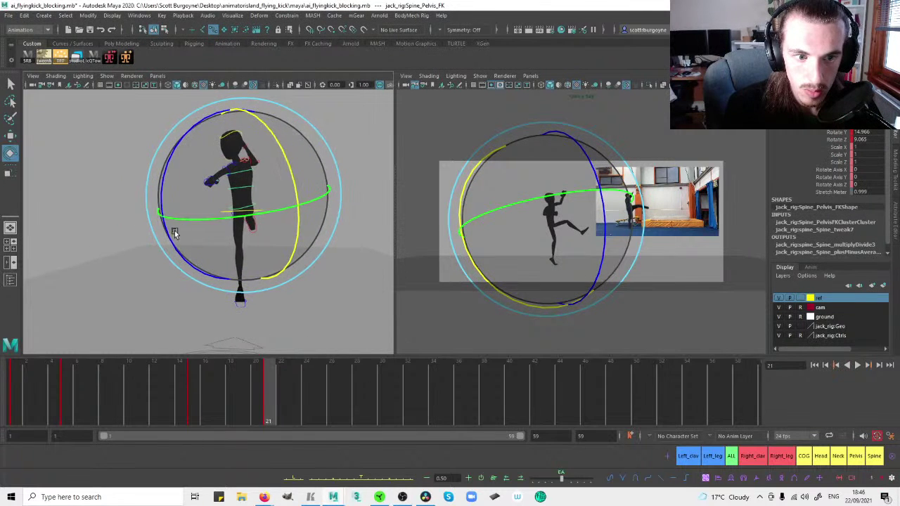
pyautogui.click(360, 215)
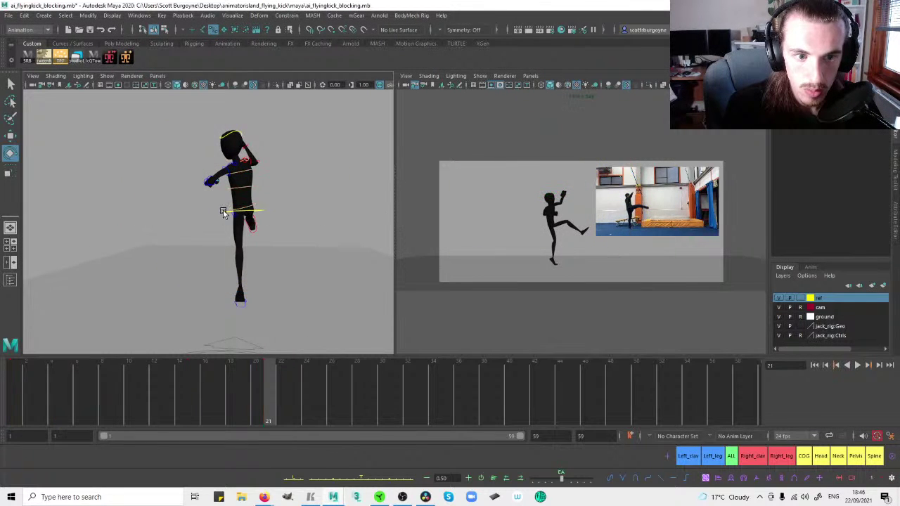
pyautogui.click(227, 207)
pyautogui.press('w')
pyautogui.keyDown('alt'); pyautogui.moveTo(243, 189); pyautogui.dragTo(271, 203); pyautogui.keyUp('alt')
pyautogui.click(274, 205)
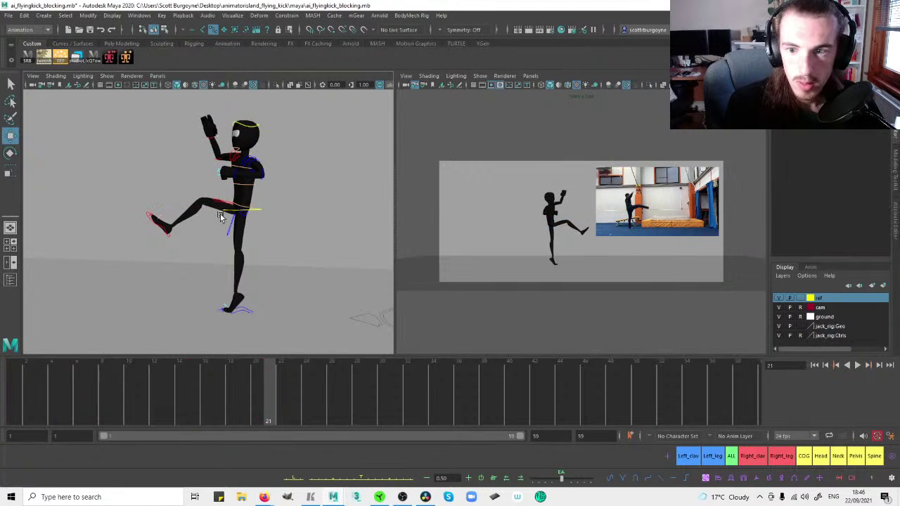
# Rotate the right leg IK control at frame 21 to about 4.25 in Rotate Y and -21.49 in Rotate Z.
pyautogui.click(169, 226)
pyautogui.keyDown('alt'); pyautogui.moveTo(143, 232); pyautogui.dragTo(299, 212); pyautogui.keyUp('alt')
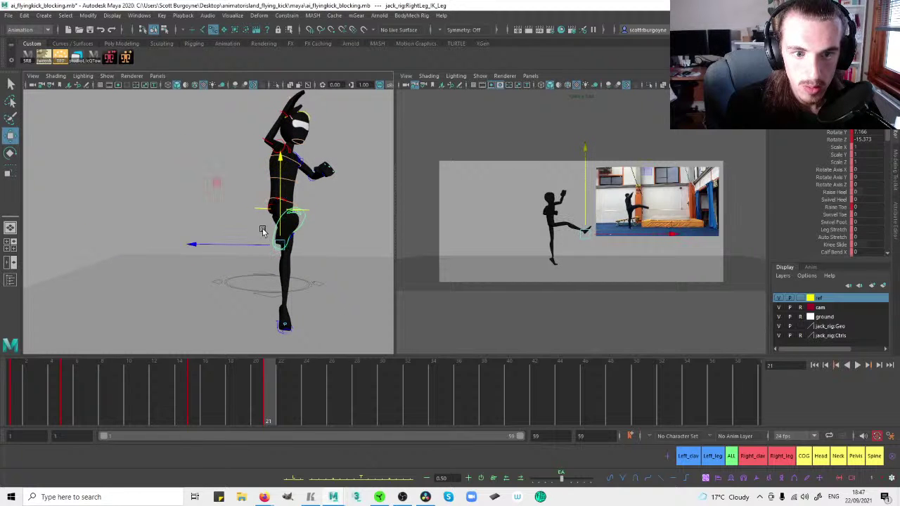
pyautogui.press('e')
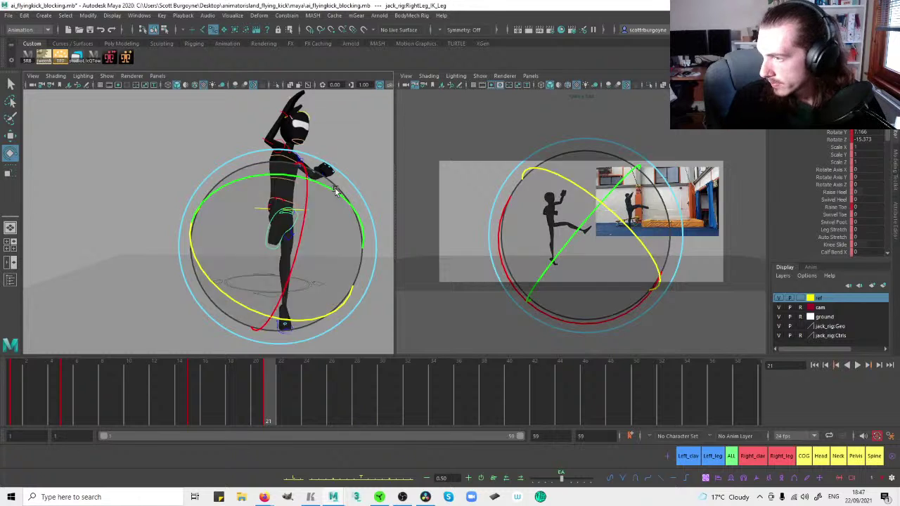
pyautogui.press('space')
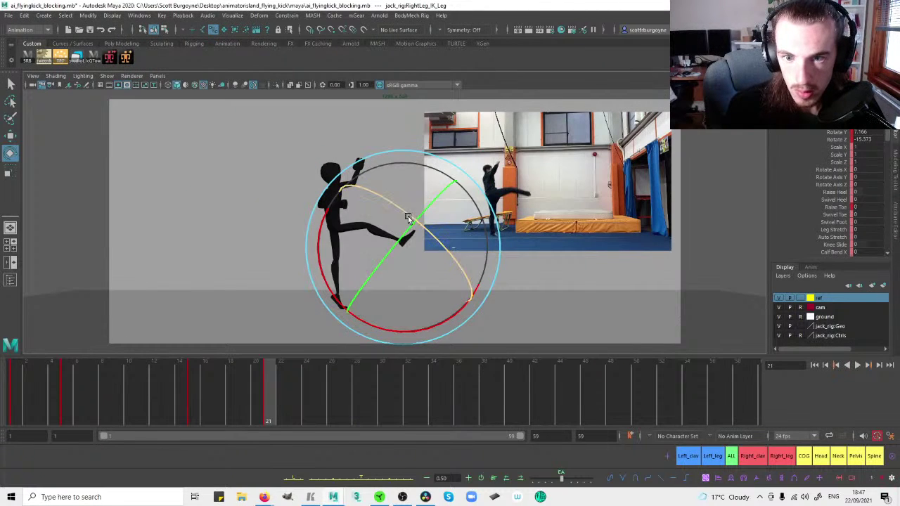
pyautogui.press('w')
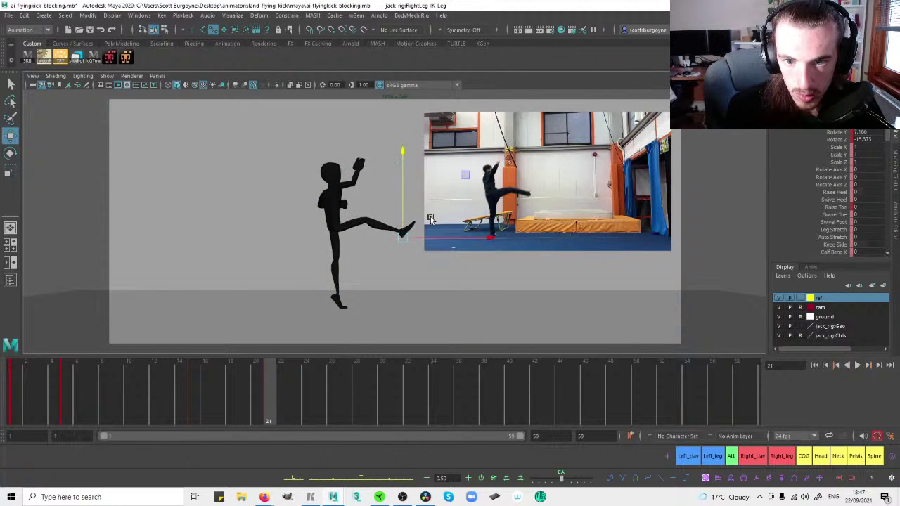
pyautogui.press('e')
pyautogui.moveTo(487, 189); pyautogui.dragTo(467, 170)
pyautogui.press('space')
pyautogui.moveTo(223, 196)
pyautogui.keyDown('alt'); pyautogui.mouseDown()
pyautogui.moveTo(302, 200)
pyautogui.moveTo(275, 205)
pyautogui.moveTo(279, 234)
pyautogui.moveTo(284, 227)
pyautogui.moveTo(243, 198)
pyautogui.moveTo(226, 199)
pyautogui.mouseUp(); pyautogui.keyUp('alt')
# Move the right leg IK control forward at frame 21 to extend the kicking leg, and readjust the foot's rotation.
pyautogui.press('w')
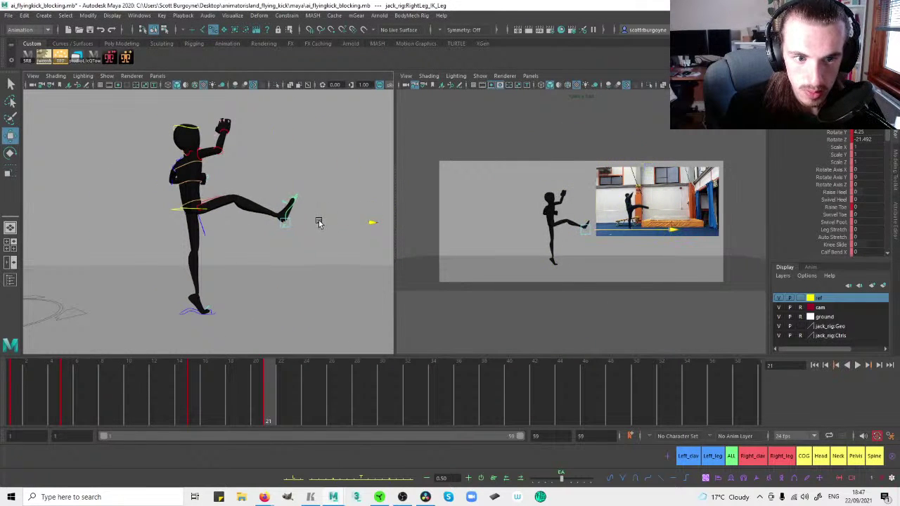
pyautogui.keyDown('alt'); pyautogui.moveTo(322, 221); pyautogui.dragTo(163, 229); pyautogui.keyUp('alt')
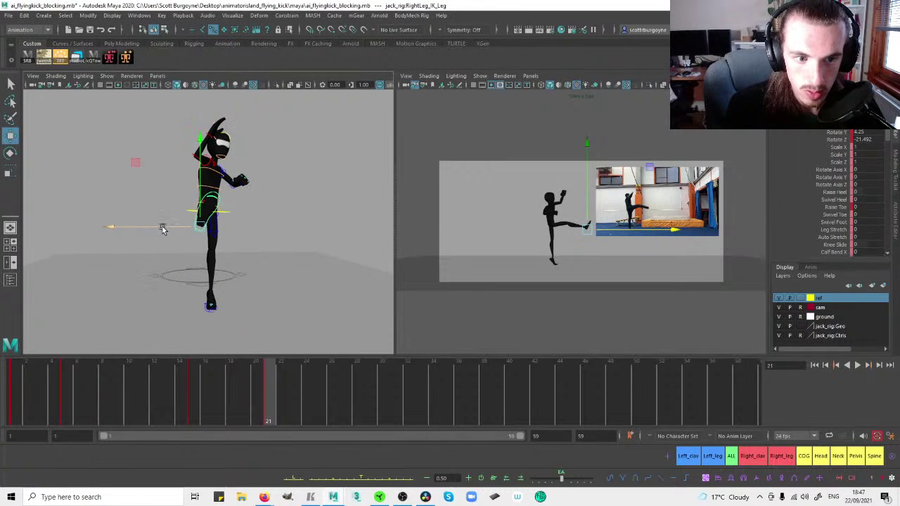
pyautogui.keyDown('alt'); pyautogui.moveTo(216, 226); pyautogui.dragTo(214, 225); pyautogui.keyUp('alt')
pyautogui.press('e')
pyautogui.moveTo(206, 280); pyautogui.dragTo(215, 278)
pyautogui.keyDown('alt'); pyautogui.moveTo(246, 191); pyautogui.dragTo(146, 192); pyautogui.keyUp('alt')
pyautogui.keyDown('alt'); pyautogui.moveTo(146, 192); pyautogui.dragTo(224, 194, button='middle'); pyautogui.keyUp('alt')
pyautogui.moveTo(156, 209); pyautogui.dragTo(176, 231)
pyautogui.keyDown('alt'); pyautogui.moveTo(204, 217); pyautogui.dragTo(328, 197); pyautogui.keyUp('alt')
pyautogui.press('w')
pyautogui.keyDown('alt'); pyautogui.moveTo(328, 197); pyautogui.dragTo(269, 197, button='middle'); pyautogui.keyUp('alt')
# Compare the upper body control's position at frame 21 with the previous keyframe from the front.
pyautogui.keyDown('alt'); pyautogui.moveTo(243, 205); pyautogui.dragTo(235, 212); pyautogui.keyUp('alt')
pyautogui.click(231, 211)
pyautogui.press(',')
pyautogui.press('.')
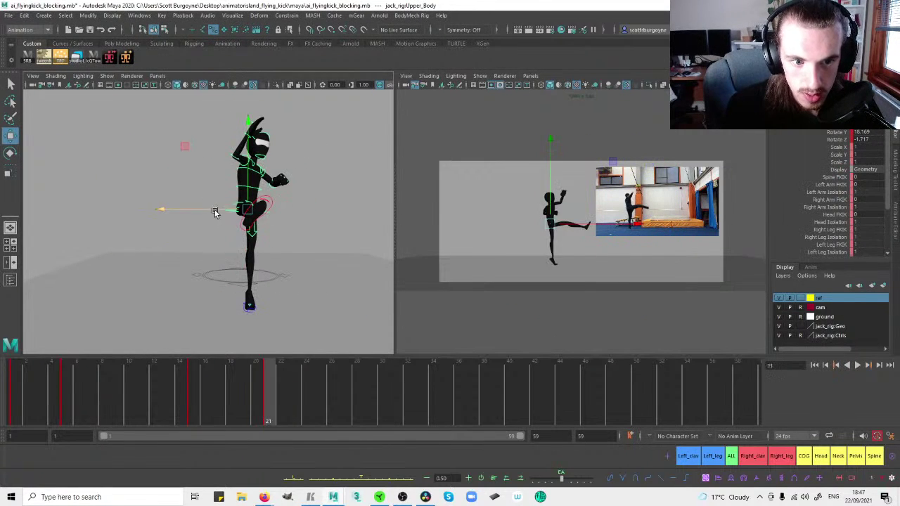
pyautogui.click(290, 211)
# Readjust the pelvis FK control at frame 21 from behind to about 9.77 in Rotate Z.
pyautogui.keyDown('alt'); pyautogui.moveTo(308, 207); pyautogui.dragTo(242, 207); pyautogui.keyUp('alt')
pyautogui.click(259, 207)
pyautogui.press('e')
pyautogui.keyDown('alt'); pyautogui.moveTo(164, 210); pyautogui.dragTo(295, 209); pyautogui.keyUp('alt')
pyautogui.keyDown('alt'); pyautogui.moveTo(176, 216); pyautogui.dragTo(181, 231); pyautogui.keyUp('alt')
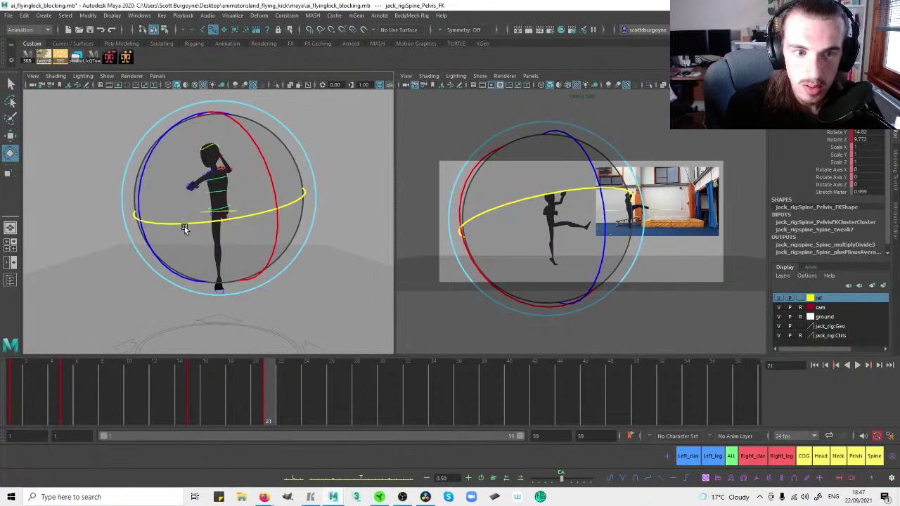
# Adjust the torso twist at frame 21, rotating the pelvis FK control to about 17.26 in Rotate Y, and check it against frame 15.
pyautogui.click(252, 189)
pyautogui.click(227, 190)
pyautogui.press('w')
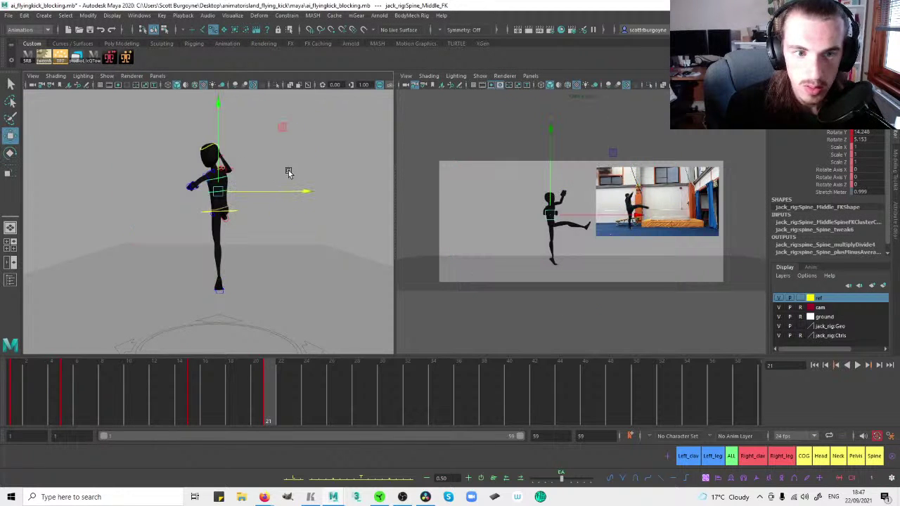
pyautogui.click(292, 173)
pyautogui.keyDown('alt'); pyautogui.moveTo(256, 192); pyautogui.dragTo(263, 211); pyautogui.keyUp('alt')
pyautogui.click(263, 209)
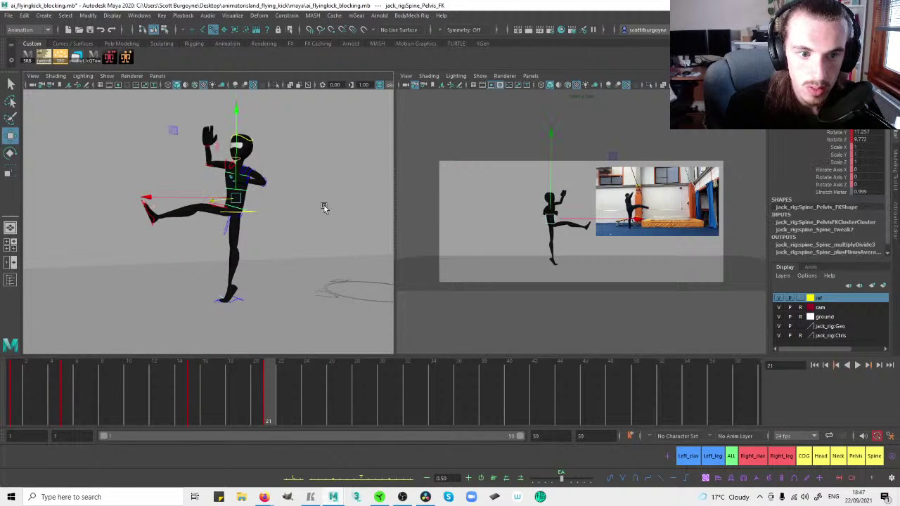
pyautogui.press('space')
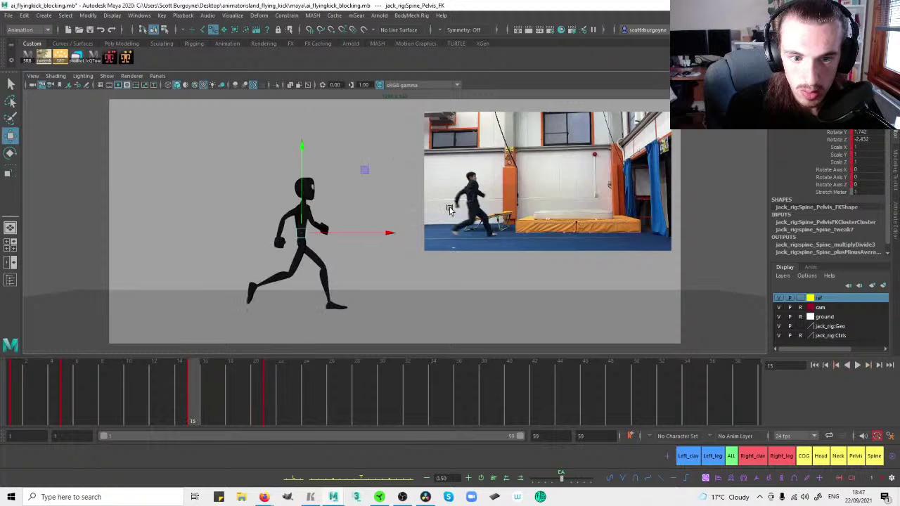
pyautogui.press('.')
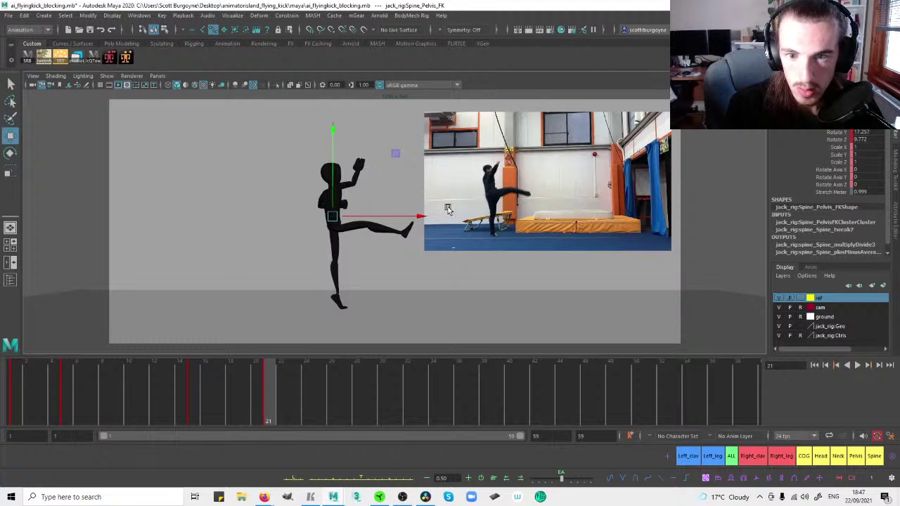
pyautogui.click(275, 246)
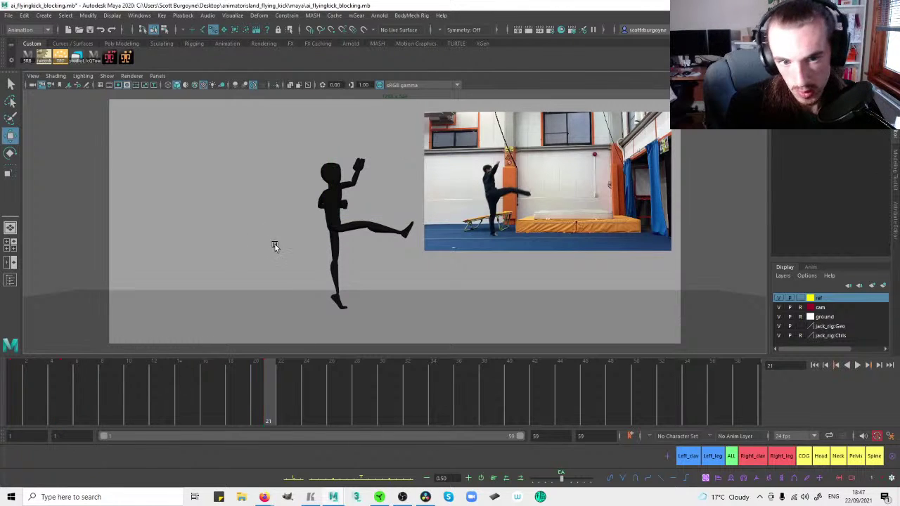
# Raise the right leg IK control at frame 21 and rotate the foot to about 14.86 in Rotate Y and -32.20 in Rotate Z.
pyautogui.press('space')
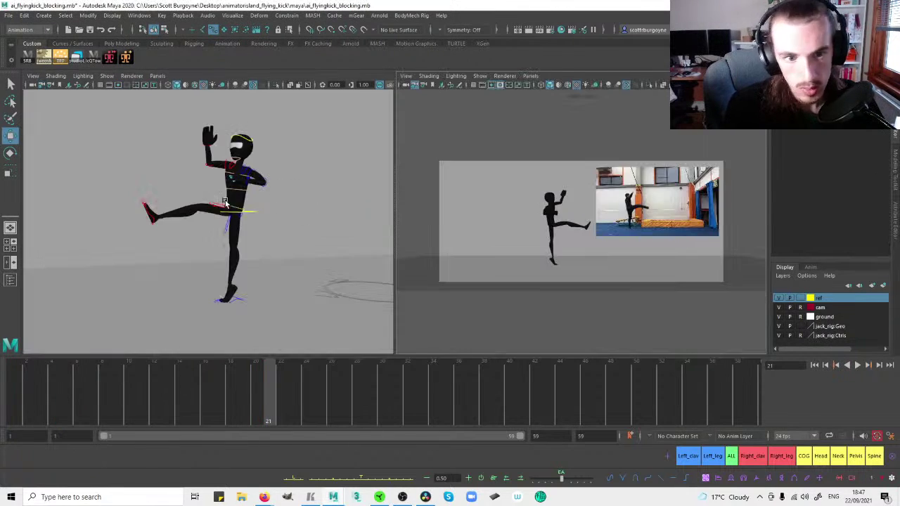
pyautogui.click(157, 219)
pyautogui.press('space')
pyautogui.press('.')
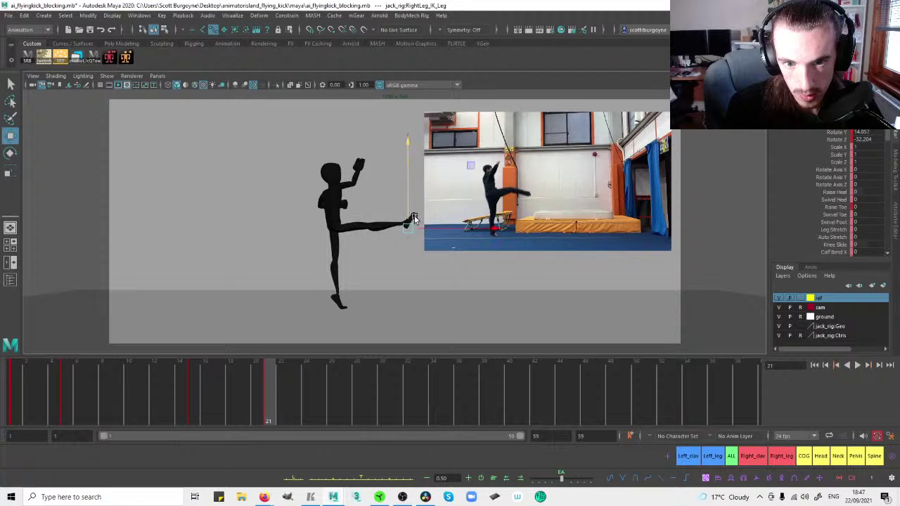
pyautogui.press('space')
# Shift the right leg IK control sideways at frame 21, checking the kicking leg's alignment from the front and behind.
pyautogui.keyDown('alt'); pyautogui.moveTo(300, 197); pyautogui.dragTo(312, 201); pyautogui.keyUp('alt')
pyautogui.press('e')
pyautogui.press('w')
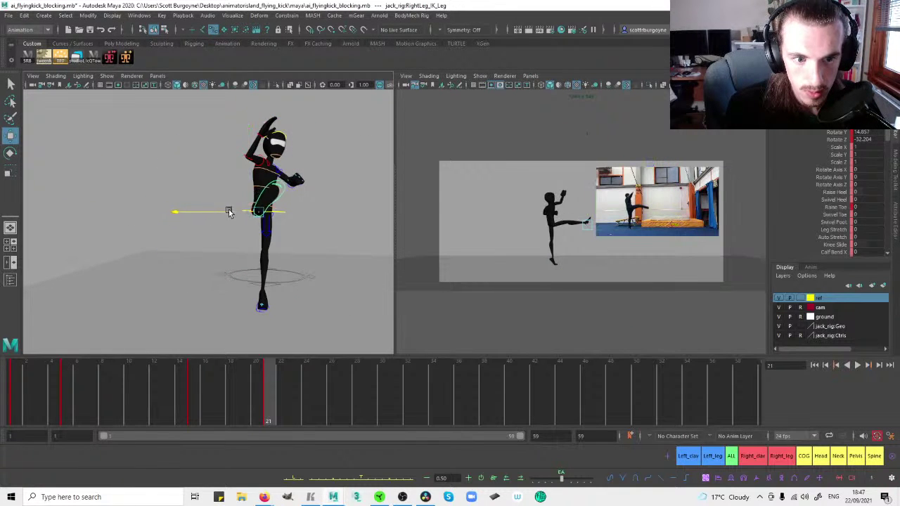
pyautogui.moveTo(226, 213)
pyautogui.keyDown('alt'); pyautogui.mouseDown()
pyautogui.moveTo(91, 225)
pyautogui.moveTo(232, 221)
pyautogui.mouseUp(); pyautogui.keyUp('alt')
pyautogui.click(263, 224)
pyautogui.click(244, 210)
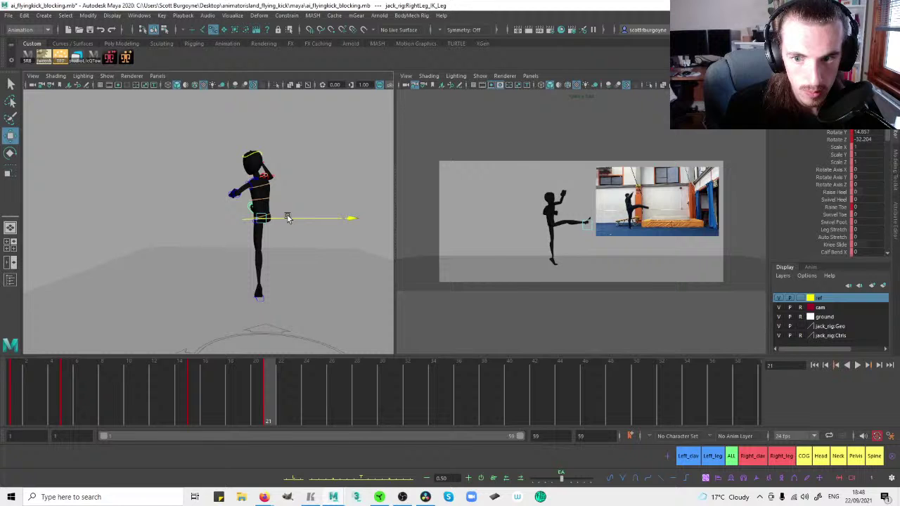
# Rotate the right leg IK control at frame 21 to about 21.29 in Rotate Y and -35.48 in Rotate Z, with Raise Toe at 14.1.
pyautogui.press('e')
pyautogui.keyDown('alt'); pyautogui.moveTo(329, 209); pyautogui.dragTo(288, 212); pyautogui.keyUp('alt')
pyautogui.keyDown('alt'); pyautogui.moveTo(288, 212); pyautogui.dragTo(199, 218, button='middle'); pyautogui.keyUp('alt')
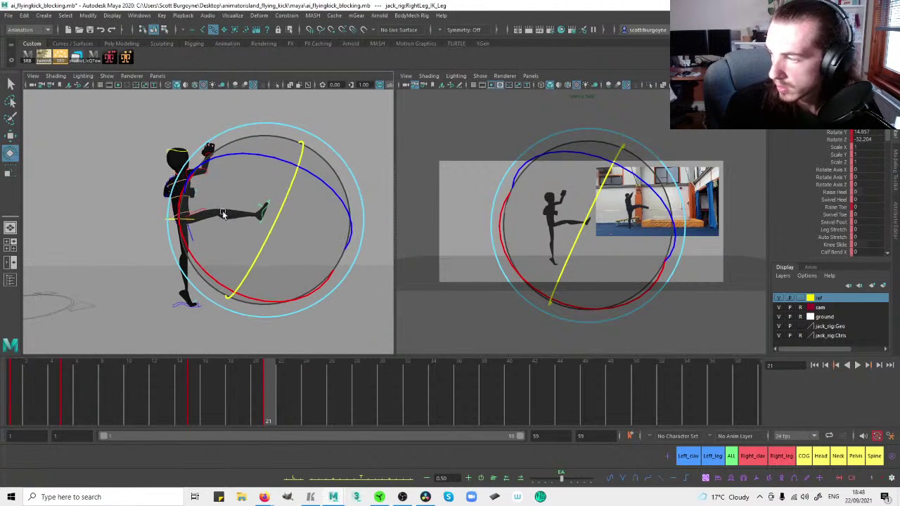
pyautogui.moveTo(283, 219); pyautogui.dragTo(200, 203)
pyautogui.press('space')
pyautogui.moveTo(463, 192); pyautogui.dragTo(477, 193)
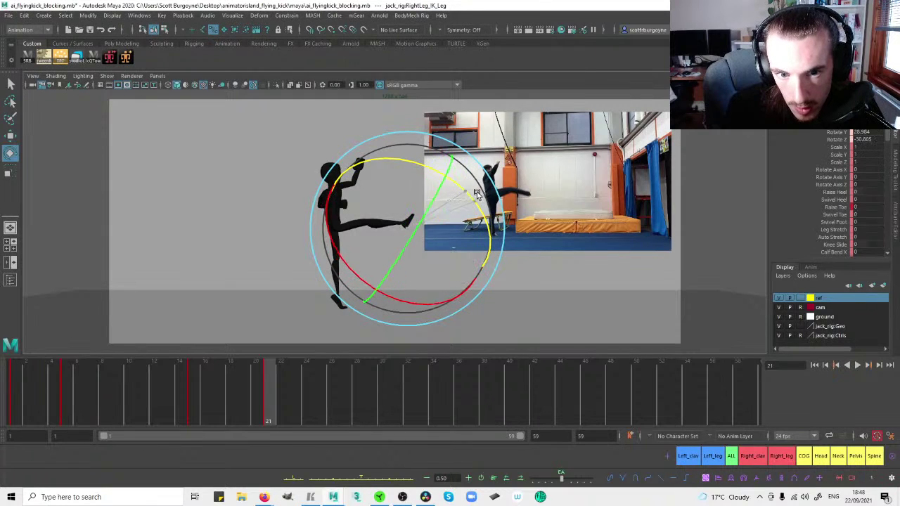
pyautogui.click(839, 208)
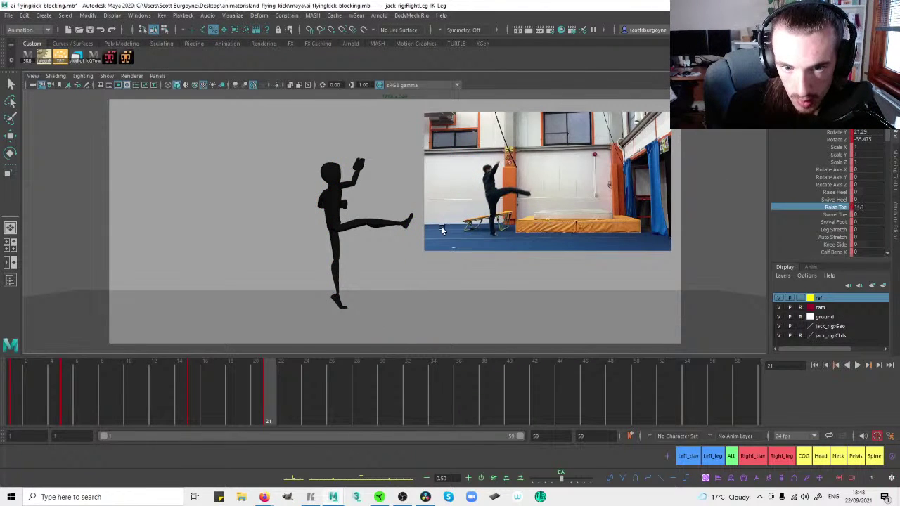
pyautogui.press('e')
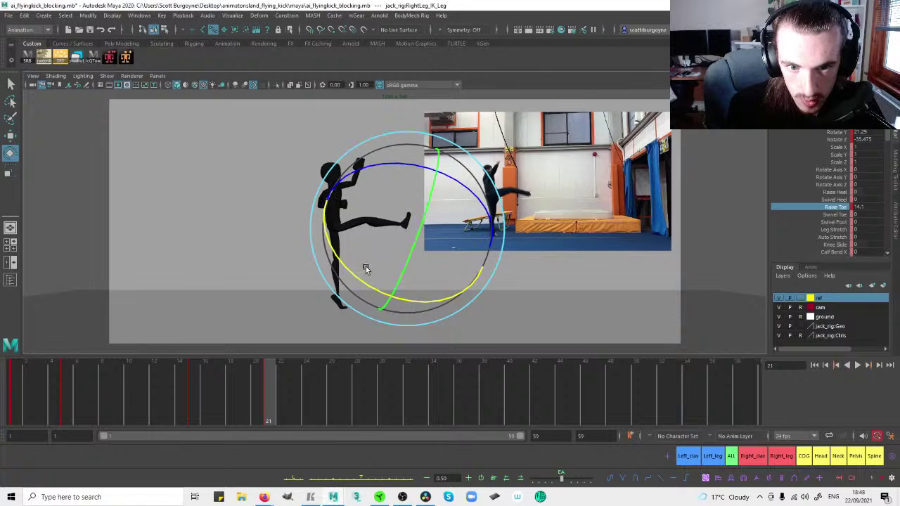
pyautogui.click(246, 236)
# Rotate the pelvis FK control at frame 21 to about 24.50 in Rotate Y and 9.33 in Rotate Z.
pyautogui.press('space')
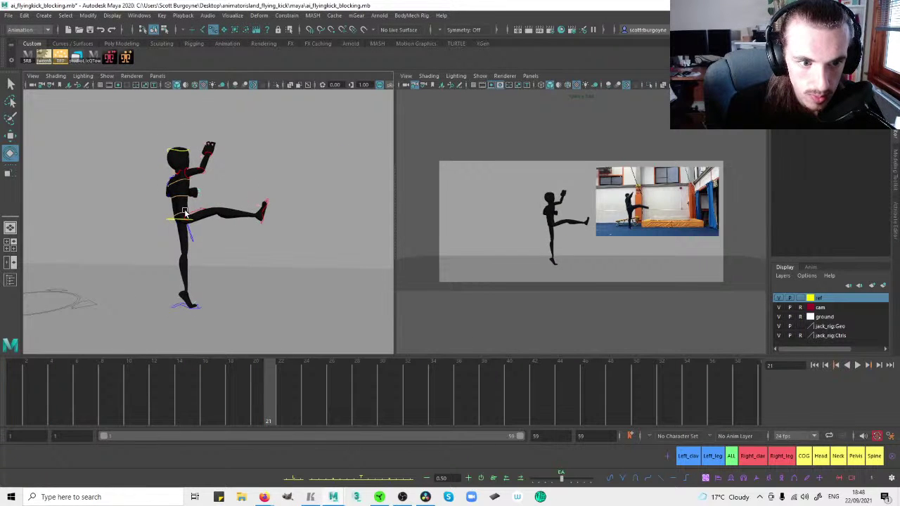
pyautogui.click(186, 211)
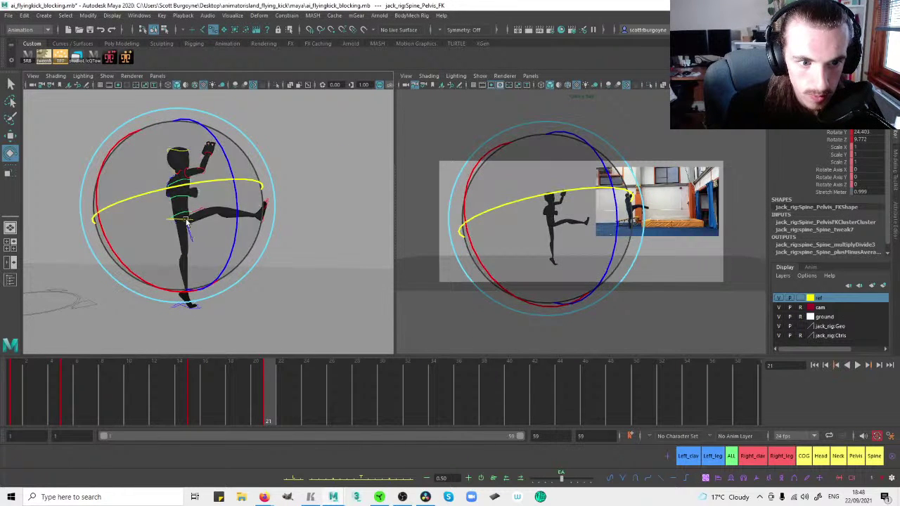
pyautogui.moveTo(143, 276)
pyautogui.mouseDown()
pyautogui.moveTo(167, 273)
pyautogui.moveTo(153, 272)
pyautogui.mouseUp()
pyautogui.keyDown('alt'); pyautogui.moveTo(168, 223); pyautogui.dragTo(214, 187); pyautogui.keyUp('alt')
pyautogui.hotkey('ctrl', 'z')
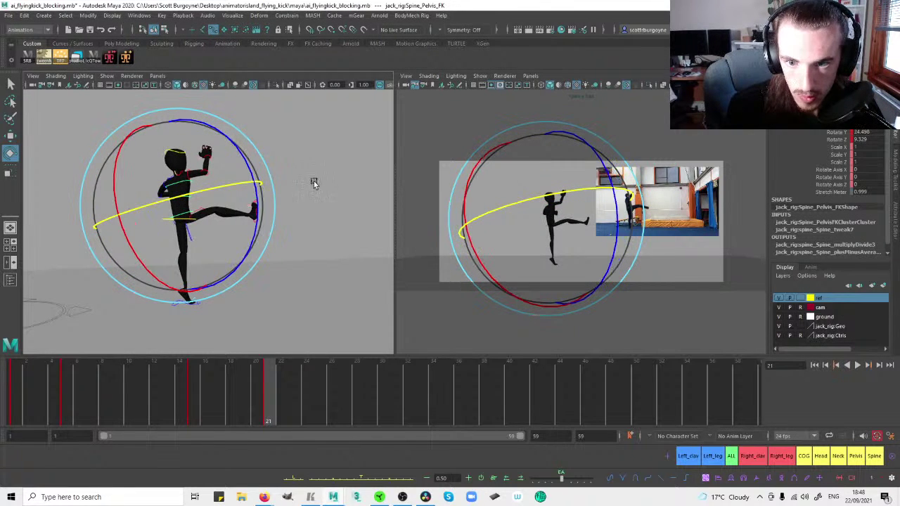
pyautogui.click(280, 180)
# Rotate the right hand's three finger controls together at frame 21 to about 7.72 in Rotate Y and 3.69 in Rotate Z.
pyautogui.keyDown('alt'); pyautogui.moveTo(271, 181); pyautogui.dragTo(209, 185); pyautogui.keyUp('alt')
pyautogui.keyDown('alt'); pyautogui.moveTo(209, 185); pyautogui.dragTo(275, 192, button='middle'); pyautogui.keyUp('alt')
pyautogui.keyDown('alt'); pyautogui.moveTo(274, 192); pyautogui.dragTo(230, 193); pyautogui.keyUp('alt')
pyautogui.keyDown('alt'); pyautogui.moveTo(230, 193); pyautogui.dragTo(230, 221, button='middle'); pyautogui.keyUp('alt')
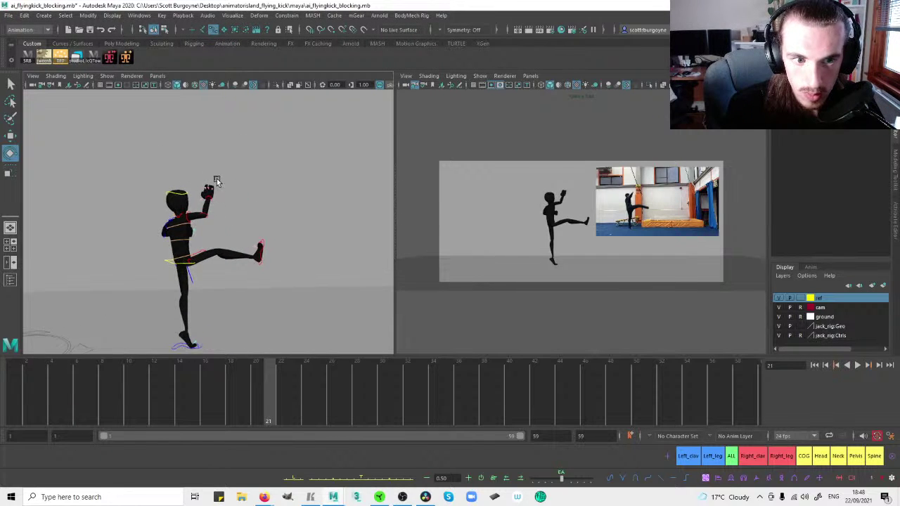
pyautogui.scroll(2, 214, 175)
pyautogui.moveTo(200, 185); pyautogui.dragTo(201, 186)
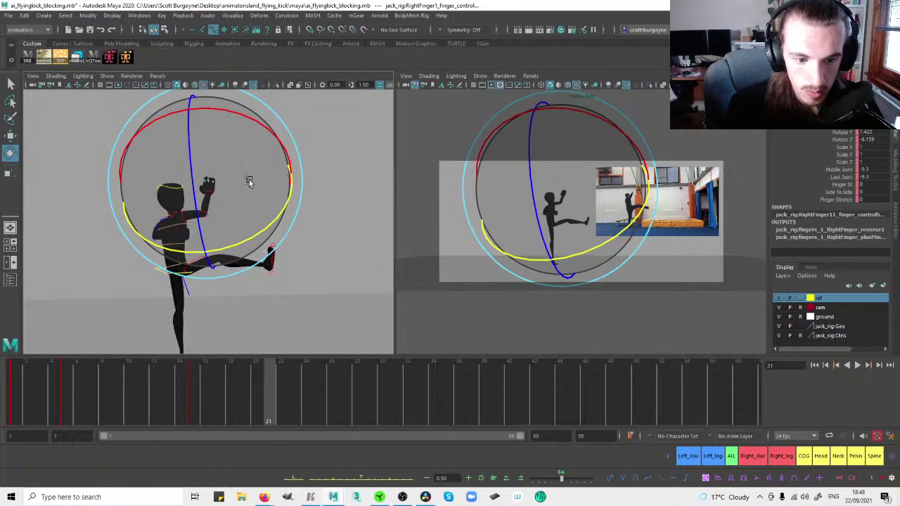
pyautogui.press('f')
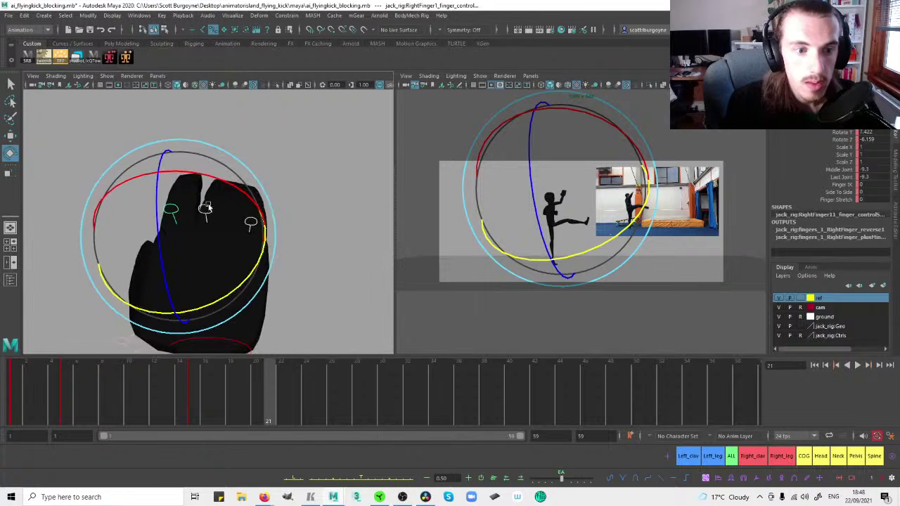
pyautogui.press(',')
pyautogui.press('.')
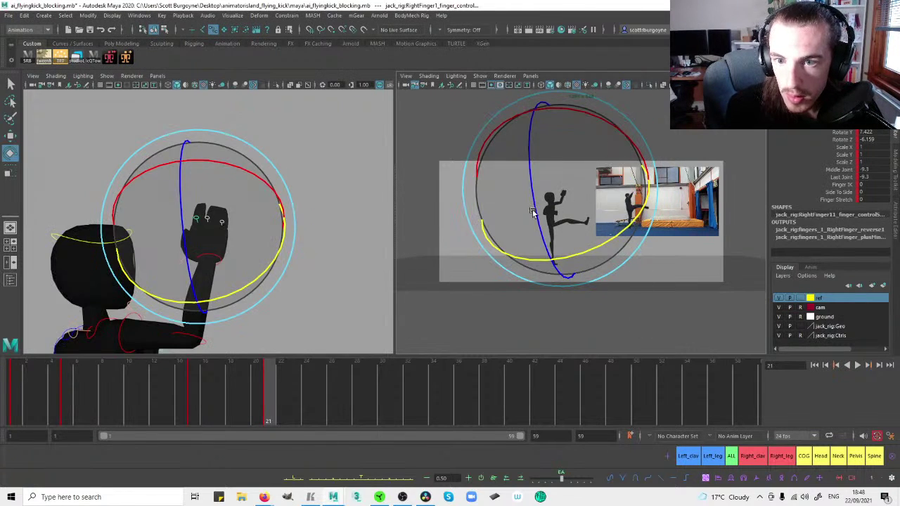
pyautogui.press('space')
pyautogui.moveTo(338, 188); pyautogui.dragTo(341, 204)
pyautogui.press('space')
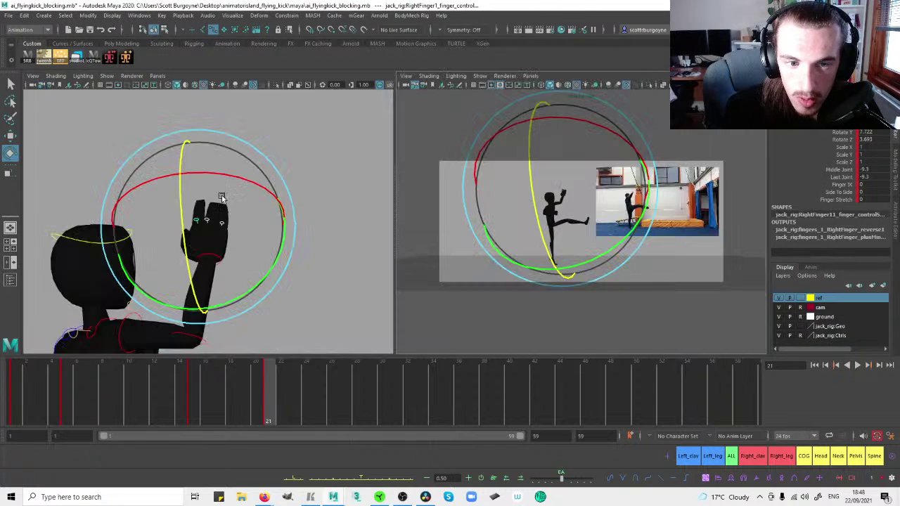
# Rotate the right thumb control at frame 21 to about -21.82 in Rotate Y and 9.20 in Rotate Z.
pyautogui.click(184, 246)
pyautogui.click(196, 257)
pyautogui.moveTo(157, 202); pyautogui.dragTo(216, 221)
pyautogui.moveTo(217, 217); pyautogui.dragTo(256, 220)
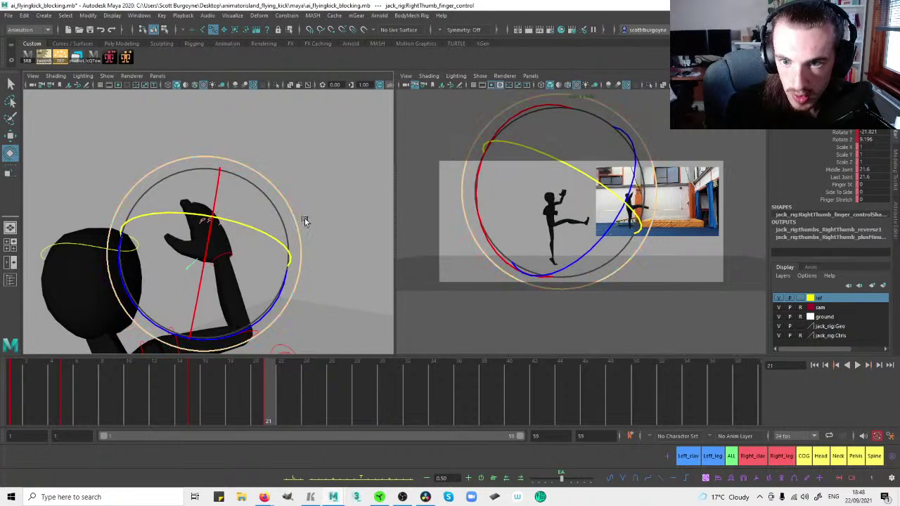
# Set Middle Joint and Last Joint of the right hand's finger controls to -3.2 at frame 21.
pyautogui.click(233, 217)
pyautogui.click(203, 220)
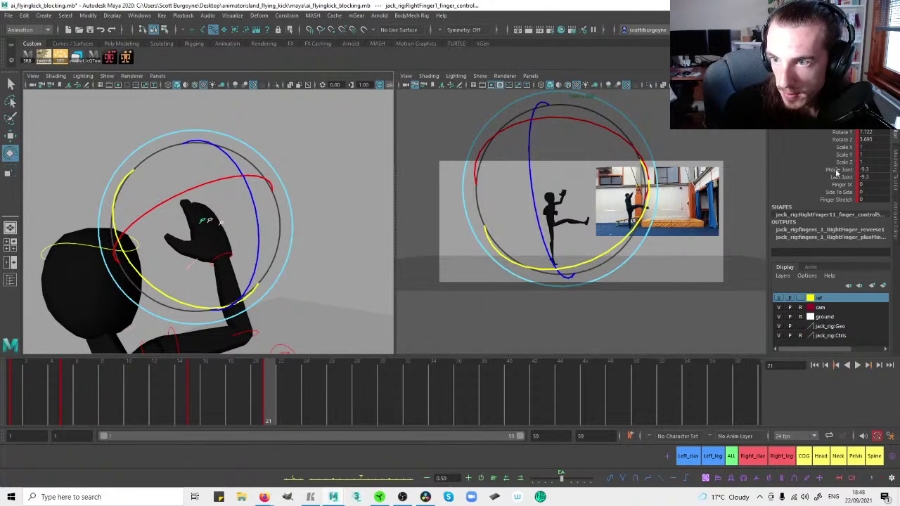
pyautogui.moveTo(836, 171); pyautogui.dragTo(837, 177)
pyautogui.press('space')
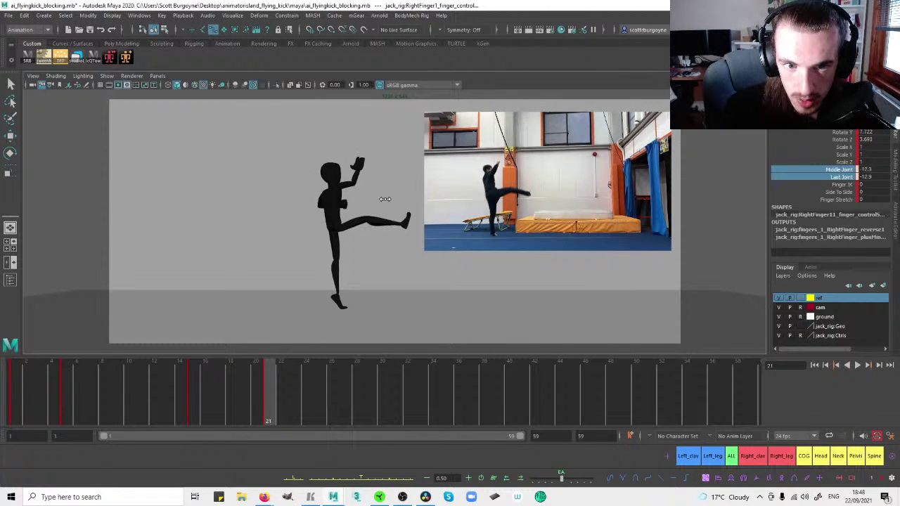
pyautogui.press('space')
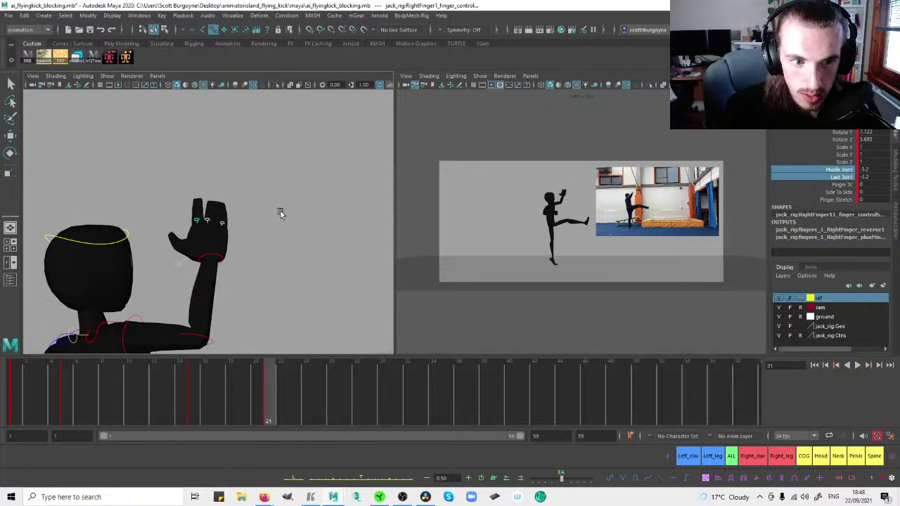
pyautogui.click(277, 211)
# Spread the right hand's fingers at frame 21 by rotating individual finger controls, and check the thumb from the front.
pyautogui.moveTo(212, 220); pyautogui.dragTo(204, 224)
pyautogui.moveTo(205, 221)
pyautogui.keyDown('alt'); pyautogui.mouseDown()
pyautogui.moveTo(239, 208)
pyautogui.moveTo(200, 215)
pyautogui.mouseUp(); pyautogui.keyUp('alt')
pyautogui.click(316, 195)
pyautogui.click(215, 221)
pyautogui.moveTo(298, 260); pyautogui.dragTo(309, 206)
pyautogui.moveTo(285, 171); pyautogui.dragTo(300, 168)
pyautogui.click(314, 183)
pyautogui.keyDown('alt'); pyautogui.moveTo(269, 226); pyautogui.dragTo(263, 195); pyautogui.keyUp('alt')
pyautogui.click(260, 200)
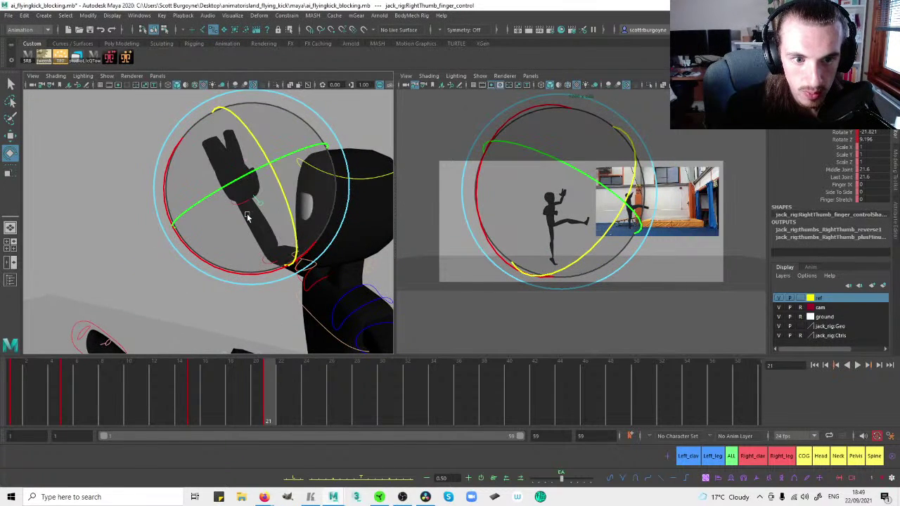
# Rotate the right hand control at frame 21 to re-angle the raised hand, comparing it with the pose at frame 15.
pyautogui.click(247, 215)
pyautogui.click(147, 229)
pyautogui.keyDown('alt'); pyautogui.moveTo(147, 229); pyautogui.dragTo(297, 215); pyautogui.keyUp('alt')
pyautogui.click(260, 204)
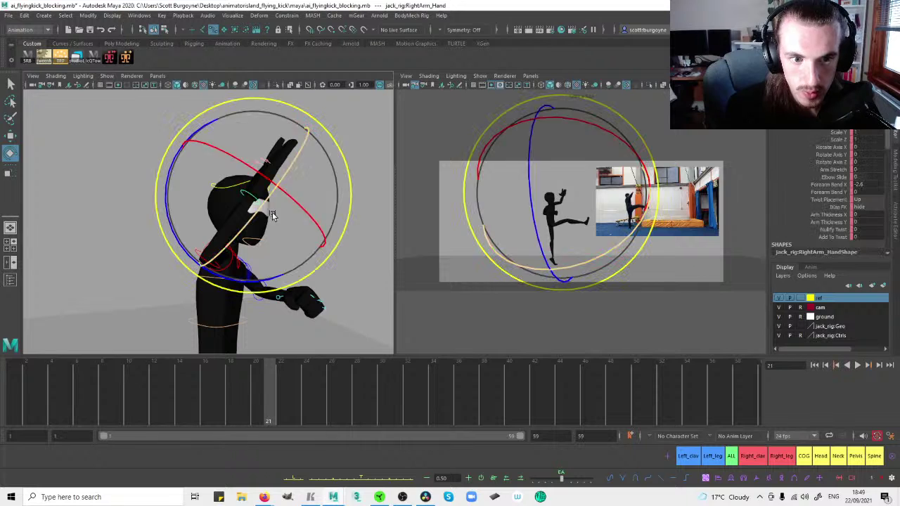
pyautogui.press(',')
pyautogui.press('.')
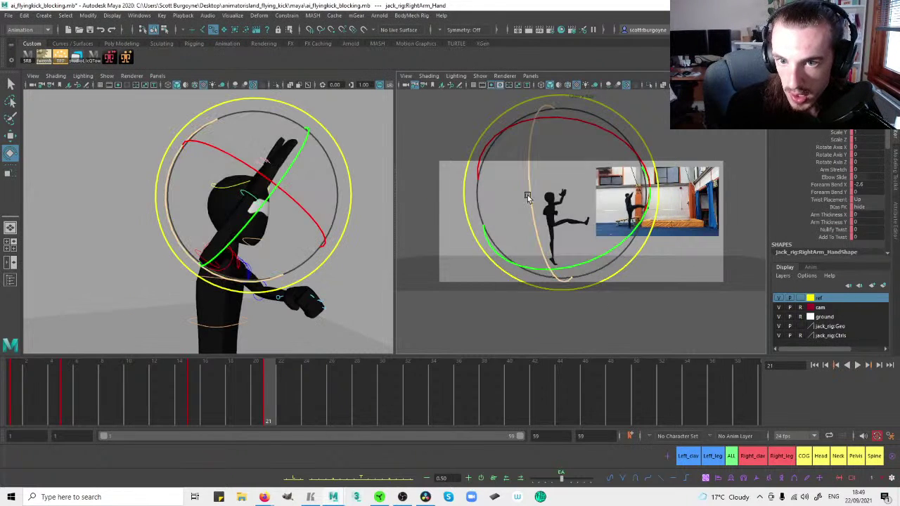
pyautogui.moveTo(527, 197); pyautogui.dragTo(529, 184)
pyautogui.moveTo(611, 131); pyautogui.dragTo(623, 133)
pyautogui.moveTo(545, 180); pyautogui.dragTo(550, 162)
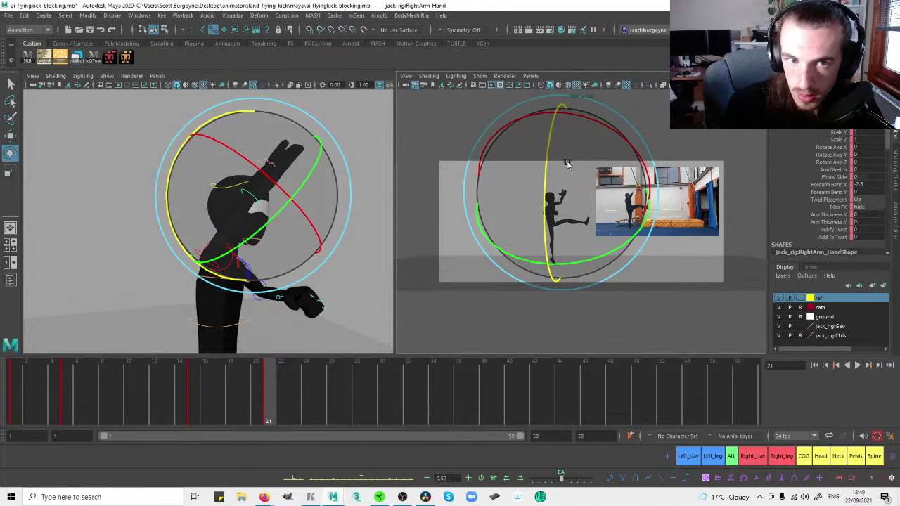
pyautogui.press(',')
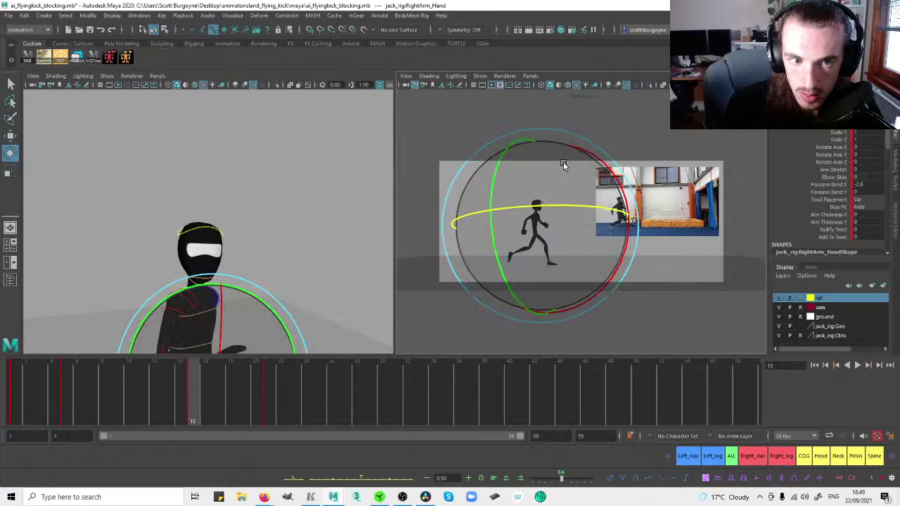
pyautogui.press('.')
# Tilt the head FK control at frame 21, using the head's previous keyframe for comparison.
pyautogui.keyDown('alt'); pyautogui.moveTo(262, 193); pyautogui.dragTo(292, 233); pyautogui.keyUp('alt')
pyautogui.click(291, 232)
pyautogui.click(247, 212)
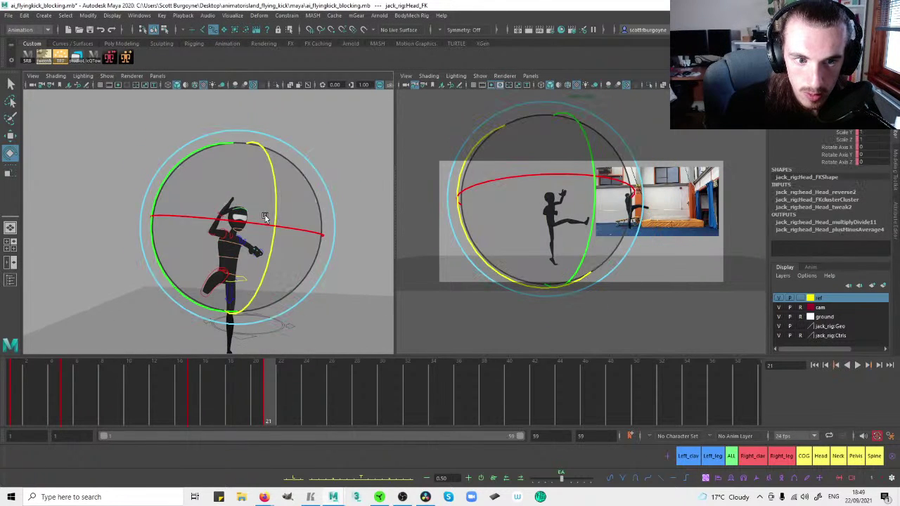
pyautogui.press(',')
pyautogui.press('.')
pyautogui.moveTo(227, 175); pyautogui.dragTo(196, 155)
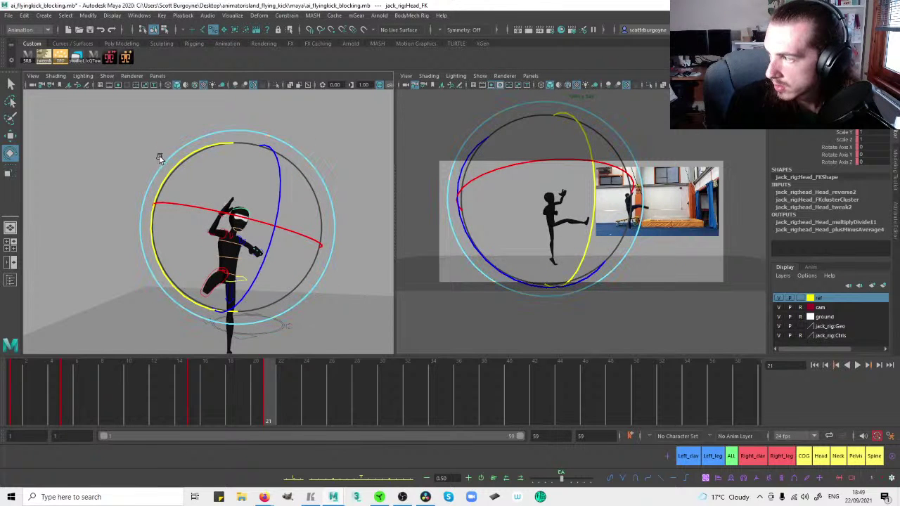
pyautogui.keyDown('alt'); pyautogui.moveTo(160, 153); pyautogui.dragTo(267, 184); pyautogui.keyUp('alt')
# Review the earlier keyframed poses back to frame 1 and view the starting pose through the shot camera.
pyautogui.press(',')
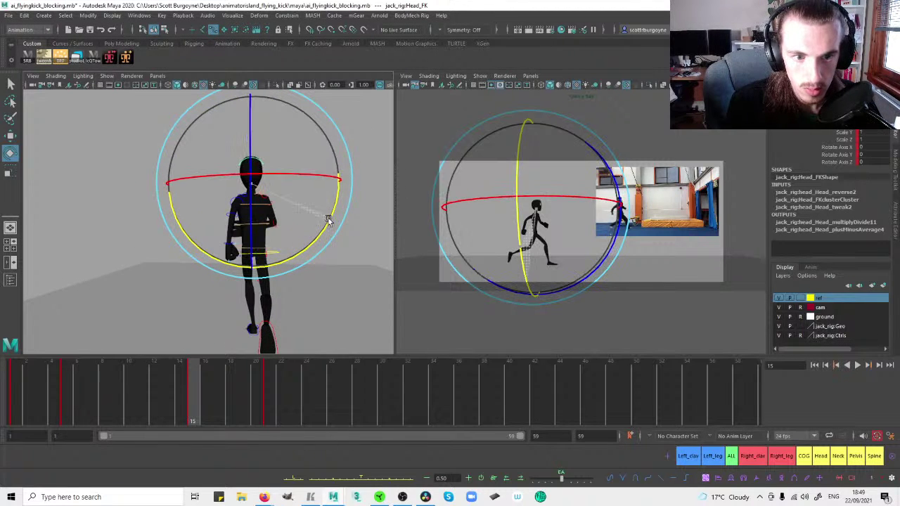
pyautogui.press(',')
pyautogui.press(',')
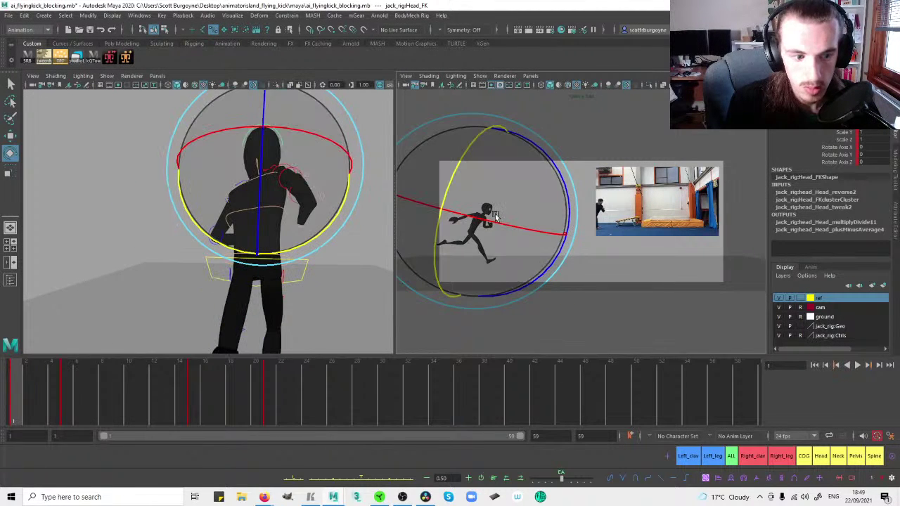
pyautogui.press('space')
pyautogui.click(385, 249)
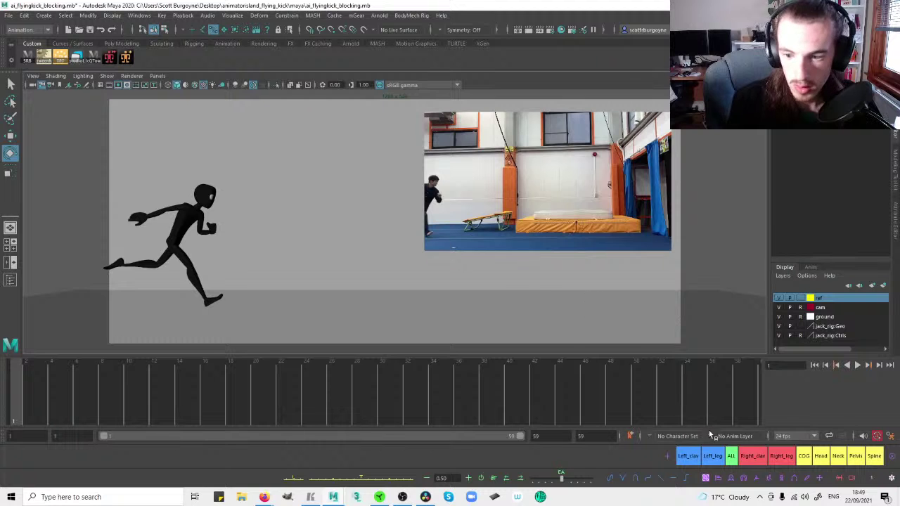
# Select all rig controls and step back and forth through the keyed poses from frame 1 to 21, checking the flow into the kick.
pyautogui.click(731, 458)
pyautogui.press('.')
pyautogui.press('.')
pyautogui.press('.')
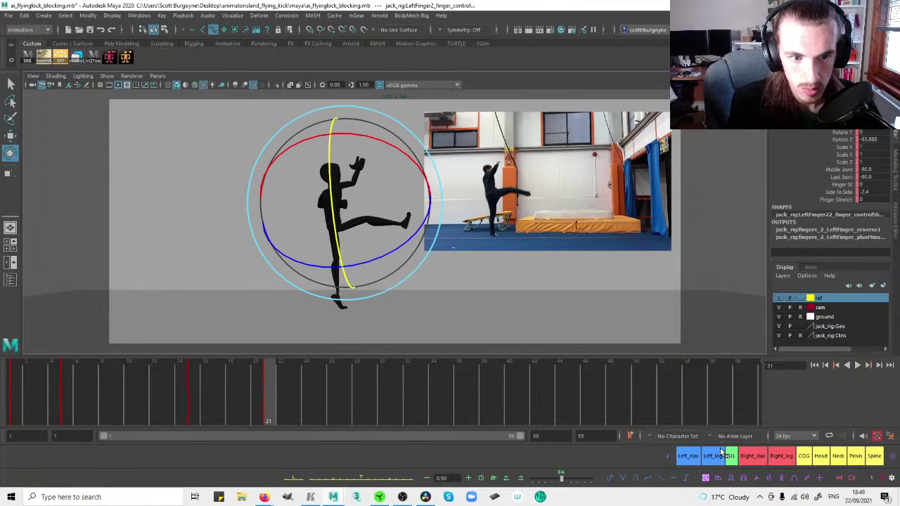
pyautogui.press(',')
pyautogui.press(',')
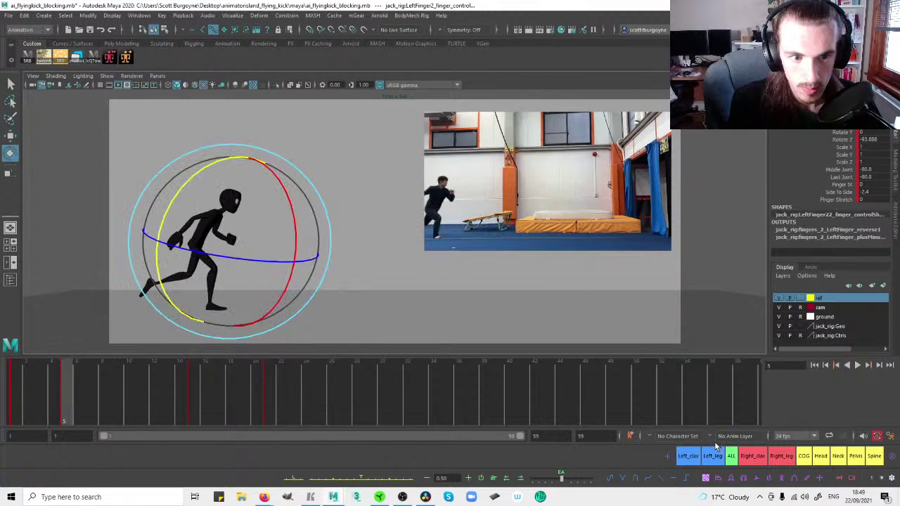
pyautogui.press(',')
pyautogui.press('.')
pyautogui.press(',')
pyautogui.press('.')
pyautogui.press('.')
pyautogui.press('.')
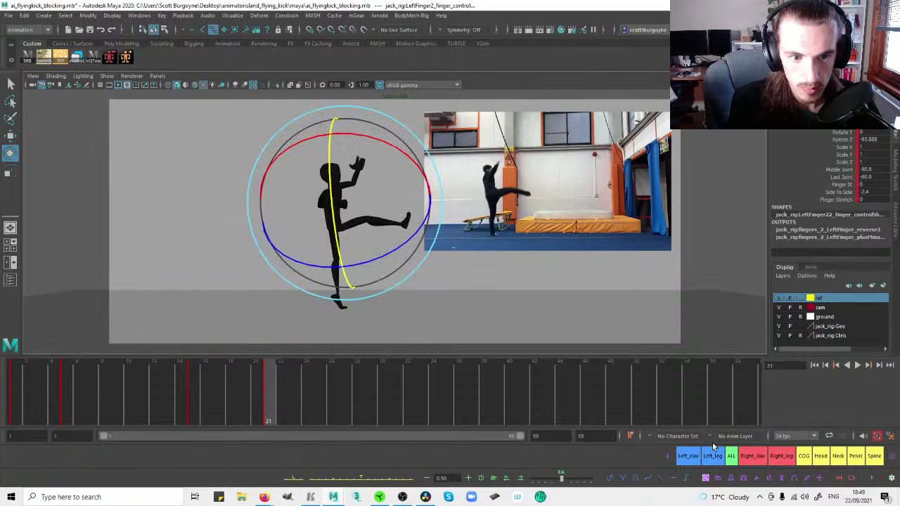
# Rotate the left upper arm control at frame 21, using the frame 15 pose for comparison.
pyautogui.click(505, 281)
pyautogui.press('space')
pyautogui.keyDown('alt'); pyautogui.moveTo(141, 183); pyautogui.dragTo(190, 186); pyautogui.keyUp('alt')
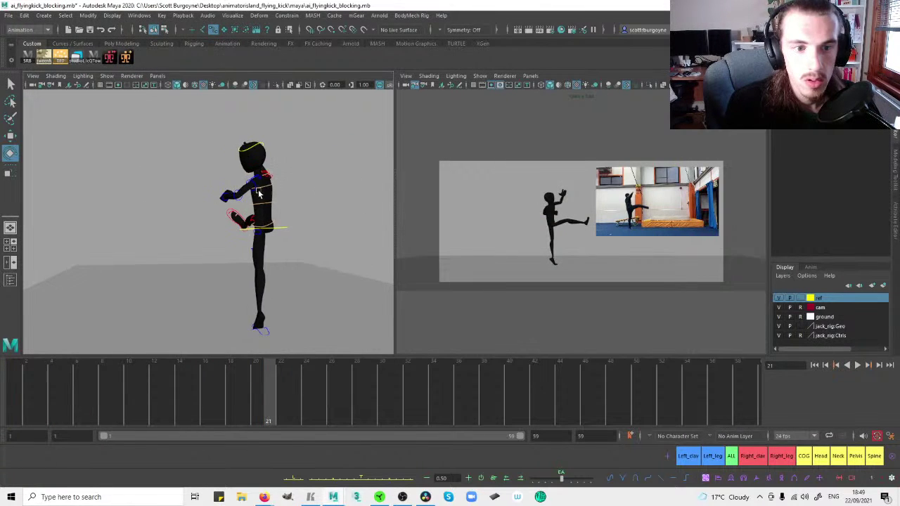
pyautogui.click(257, 190)
pyautogui.keyDown('alt'); pyautogui.moveTo(257, 191); pyautogui.dragTo(313, 195); pyautogui.keyUp('alt')
pyautogui.press(',')
pyautogui.press('.')
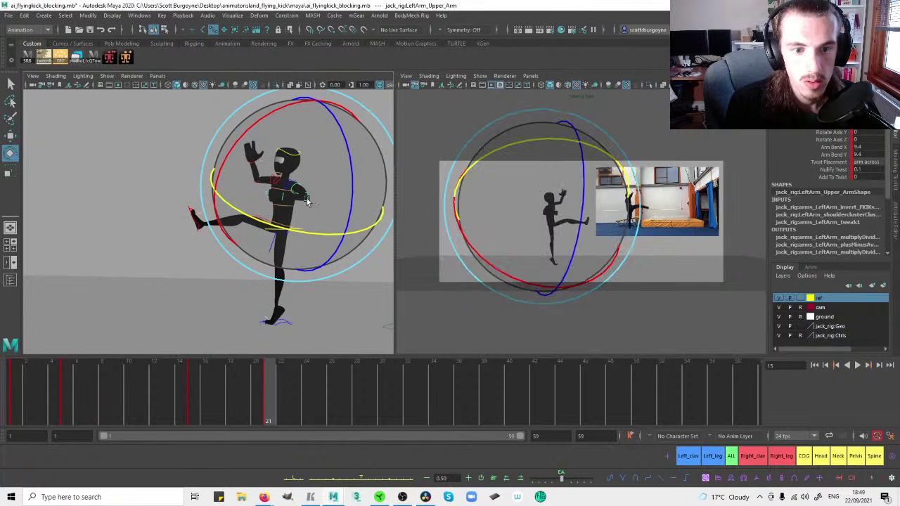
pyautogui.moveTo(353, 219); pyautogui.dragTo(351, 216)
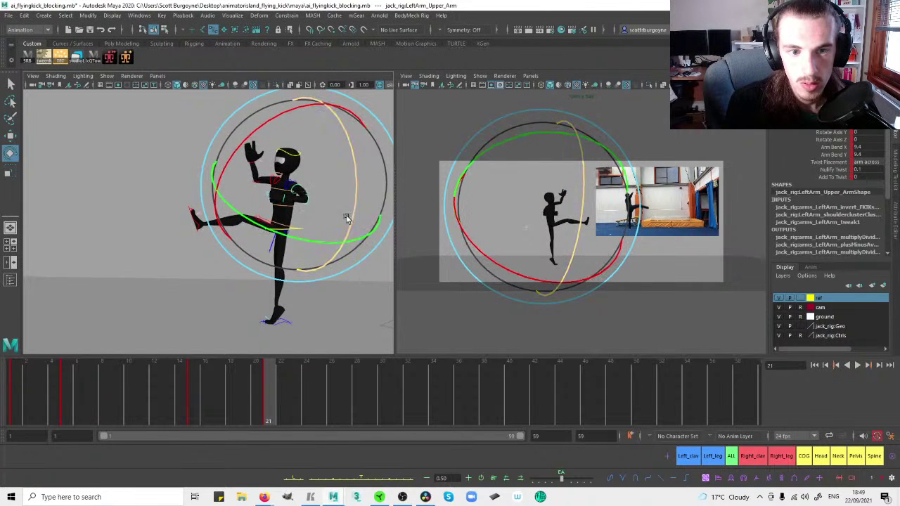
# Adjust the left arm's bend at frame 21 and compare its silhouette with frame 15 through the shot camera.
pyautogui.click(299, 201)
pyautogui.click(307, 201)
pyautogui.moveTo(288, 252); pyautogui.dragTo(346, 249)
pyautogui.click(337, 189)
pyautogui.click(300, 188)
pyautogui.press('space')
pyautogui.press(',')
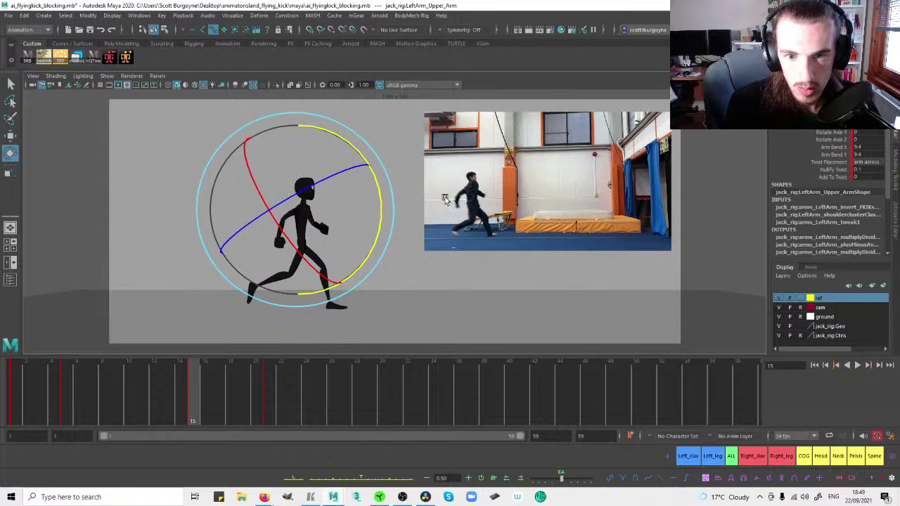
pyautogui.press('.')
pyautogui.moveTo(410, 151); pyautogui.dragTo(431, 169)
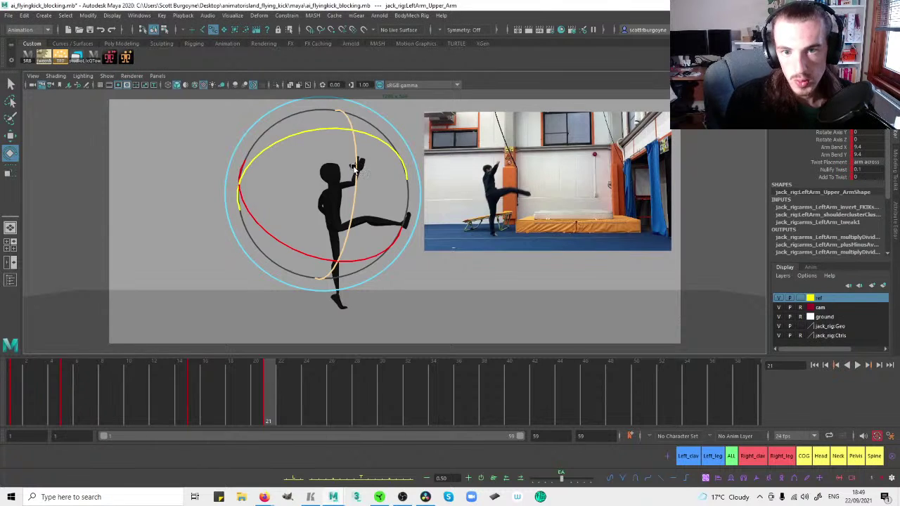
# Swing the left upper arm out behind the torso at frame 21, checking the reference footage up to frame 25.
pyautogui.press(',')
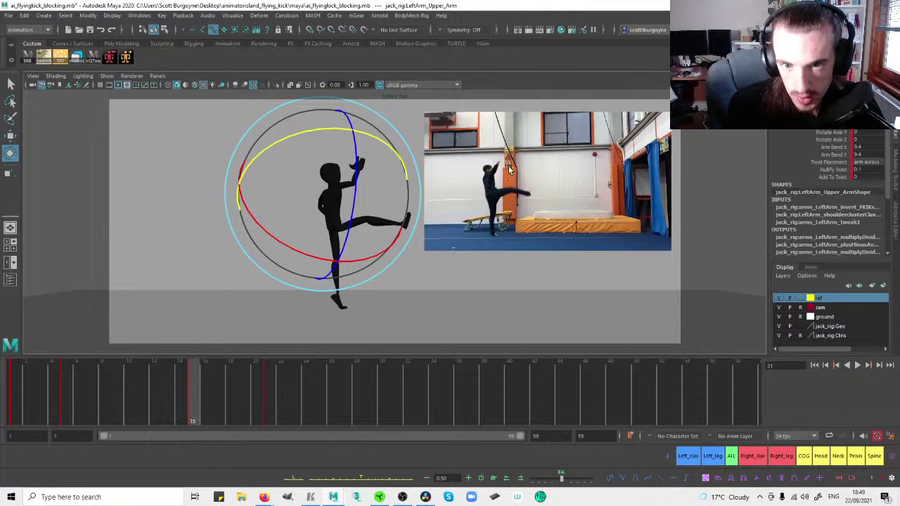
pyautogui.moveTo(220, 376); pyautogui.dragTo(285, 386)
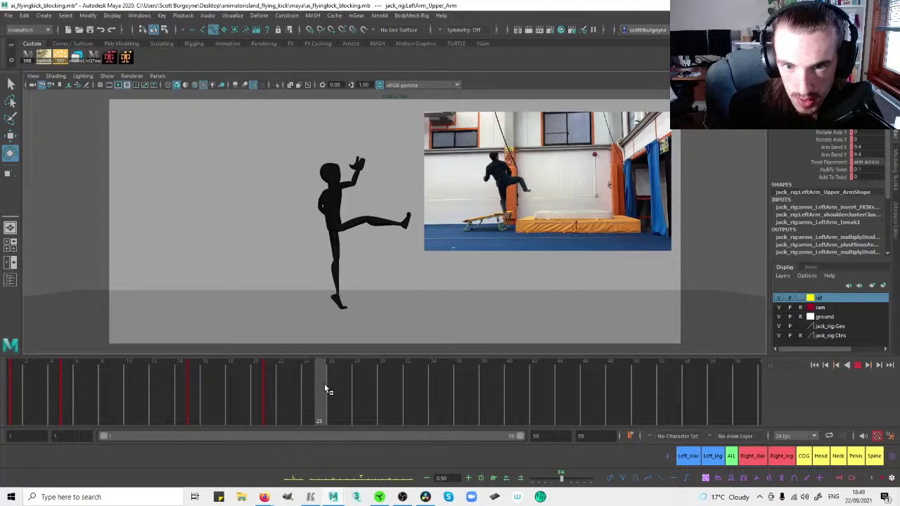
pyautogui.moveTo(331, 385); pyautogui.dragTo(331, 385)
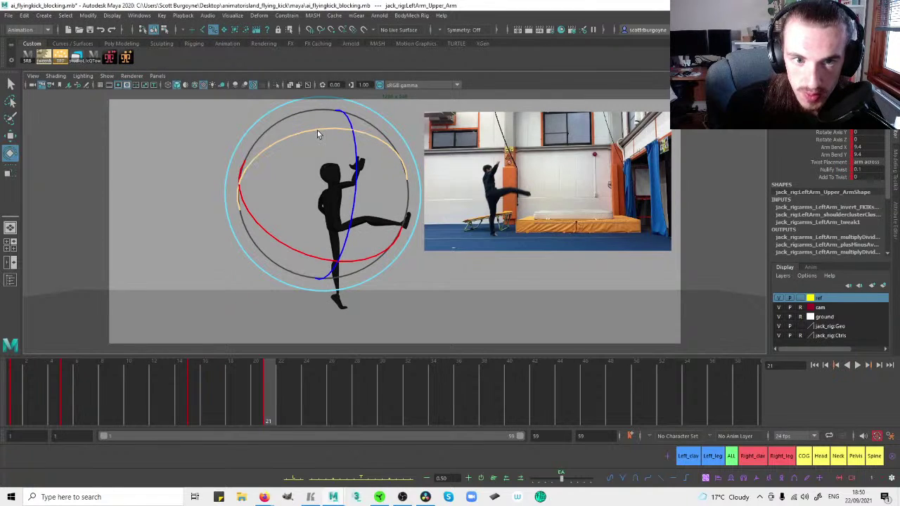
pyautogui.moveTo(317, 131); pyautogui.dragTo(363, 135)
pyautogui.press(',')
pyautogui.press('.')
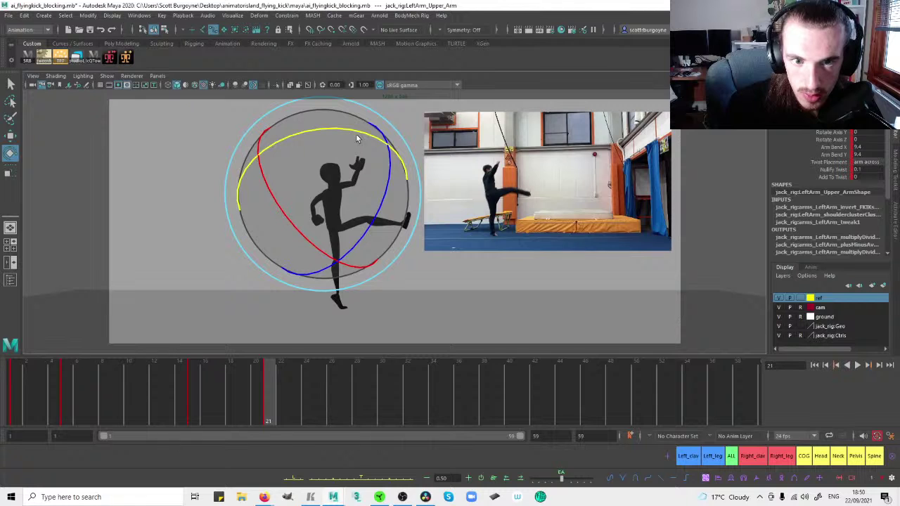
pyautogui.moveTo(352, 134); pyautogui.dragTo(353, 133)
pyautogui.press(',')
pyautogui.press('.')
# Adjust the shoulder controls at frame 21 and compare the silhouette with frame 15 through the shot camera.
pyautogui.press('space')
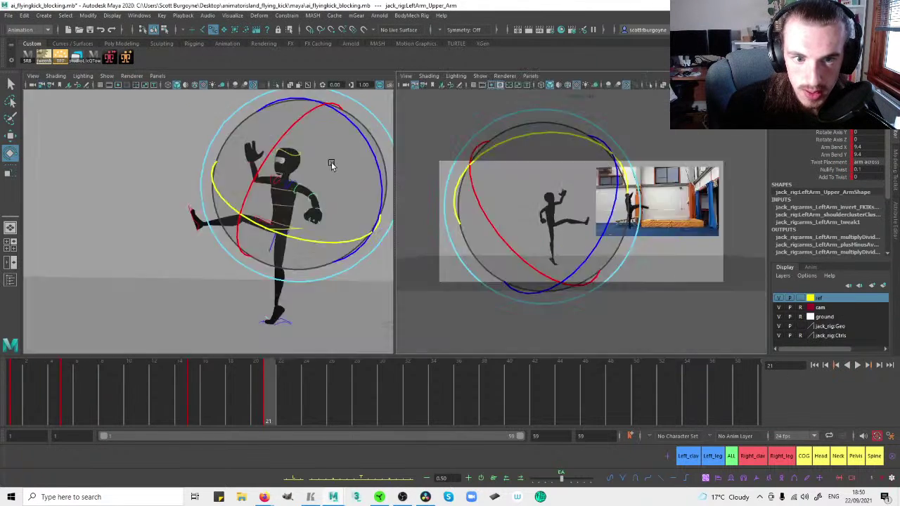
pyautogui.click(236, 172)
pyautogui.click(294, 183)
pyautogui.keyDown('alt'); pyautogui.moveTo(340, 178); pyautogui.dragTo(270, 176); pyautogui.keyUp('alt')
pyautogui.moveTo(194, 178); pyautogui.dragTo(278, 170)
pyautogui.click(146, 185)
pyautogui.click(277, 183)
pyautogui.press('space')
pyautogui.press(',')
pyautogui.press('.')
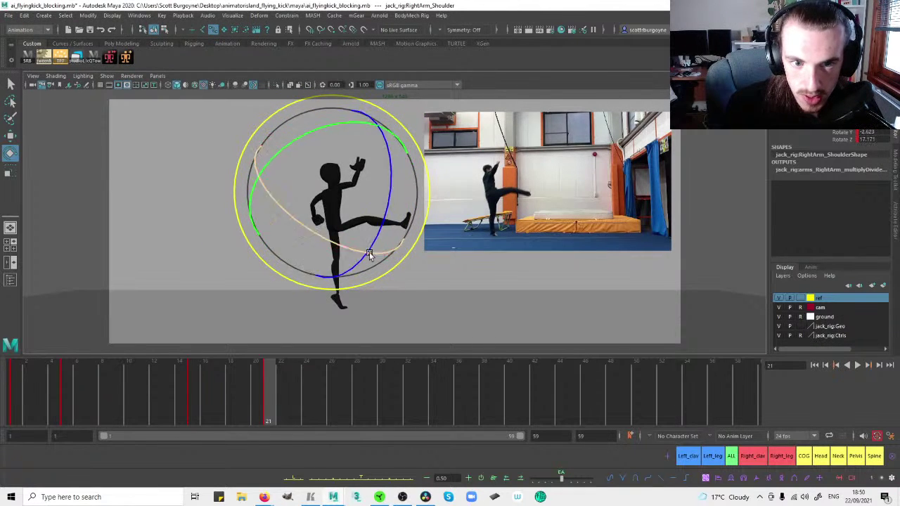
# Rotate the pelvis FK control at frame 21 to about 26.7 in Y and 10.1 in Z, comparing it with the earlier poses.
pyautogui.press('space')
pyautogui.keyDown('alt'); pyautogui.moveTo(352, 211); pyautogui.dragTo(259, 199); pyautogui.keyUp('alt')
pyautogui.click(339, 190)
pyautogui.click(224, 218)
pyautogui.press('space')
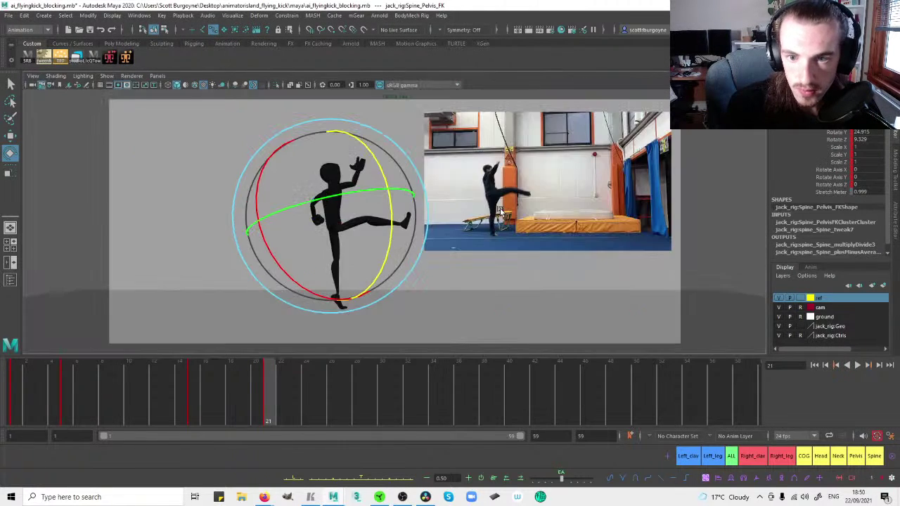
pyautogui.press(',')
pyautogui.press(',')
pyautogui.press('.')
pyautogui.press('.')
pyautogui.moveTo(337, 192); pyautogui.dragTo(329, 198)
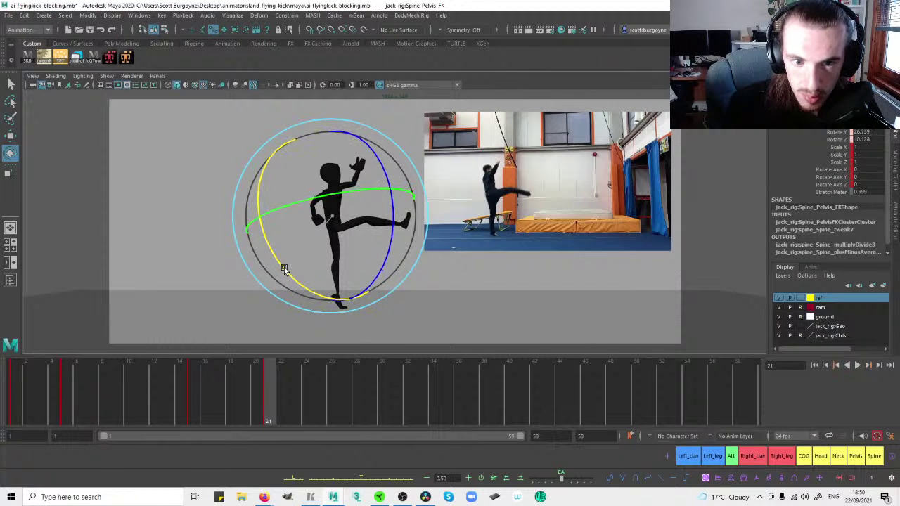
pyautogui.click(454, 261)
# Examine the kicking leg's pole vector and foot IK controls at frame 21 from the front and side, and compare with frame 15.
pyautogui.press('space')
pyautogui.keyDown('alt'); pyautogui.moveTo(272, 197); pyautogui.dragTo(260, 226); pyautogui.keyUp('alt')
pyautogui.click(265, 224)
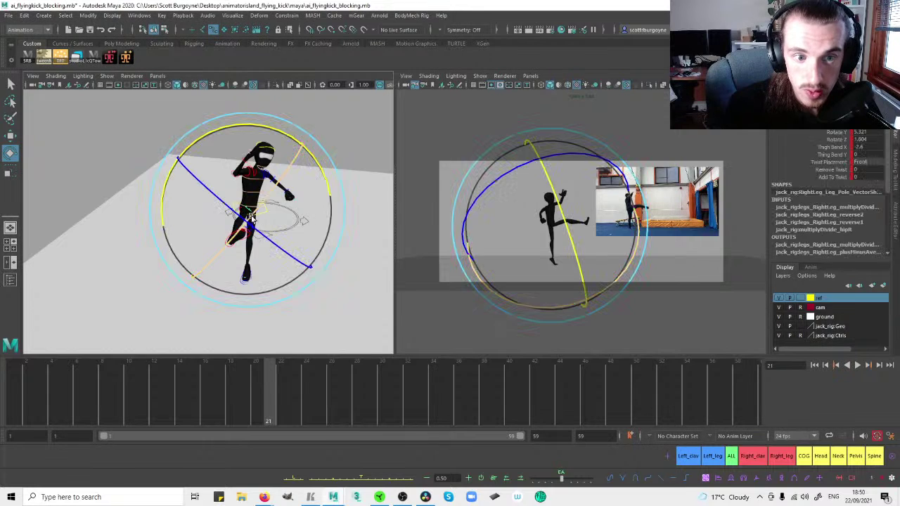
pyautogui.click(357, 145)
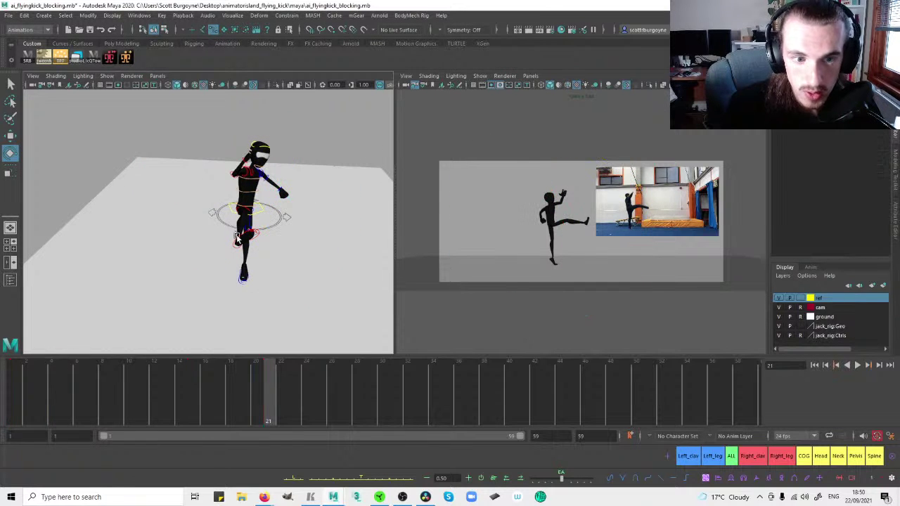
pyautogui.click(257, 246)
pyautogui.press('w')
pyautogui.keyDown('alt'); pyautogui.moveTo(204, 246); pyautogui.dragTo(190, 225); pyautogui.keyUp('alt')
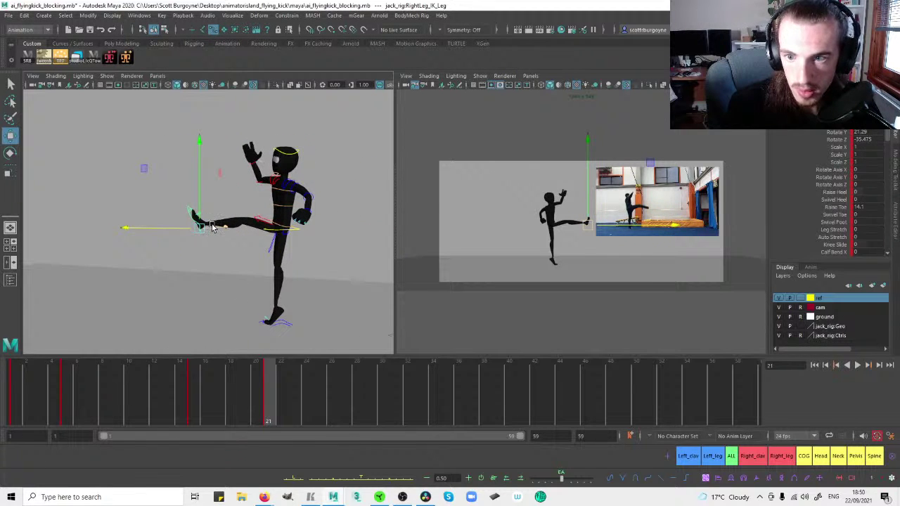
pyautogui.press('e')
pyautogui.press('space')
pyautogui.press(',')
pyautogui.press('.')
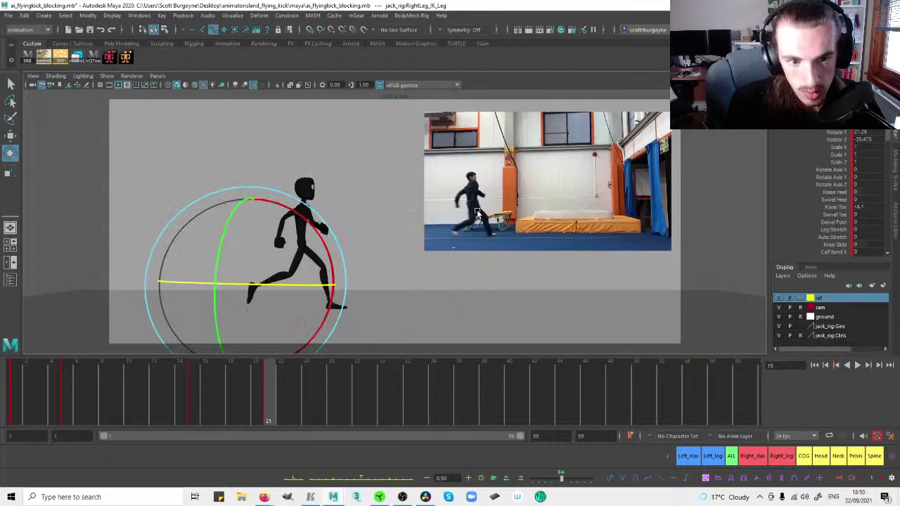
# Play back the blocking through the shot camera and step through the whole rig's keyed poses against the reference footage.
pyautogui.hotkey('alt', 'v')
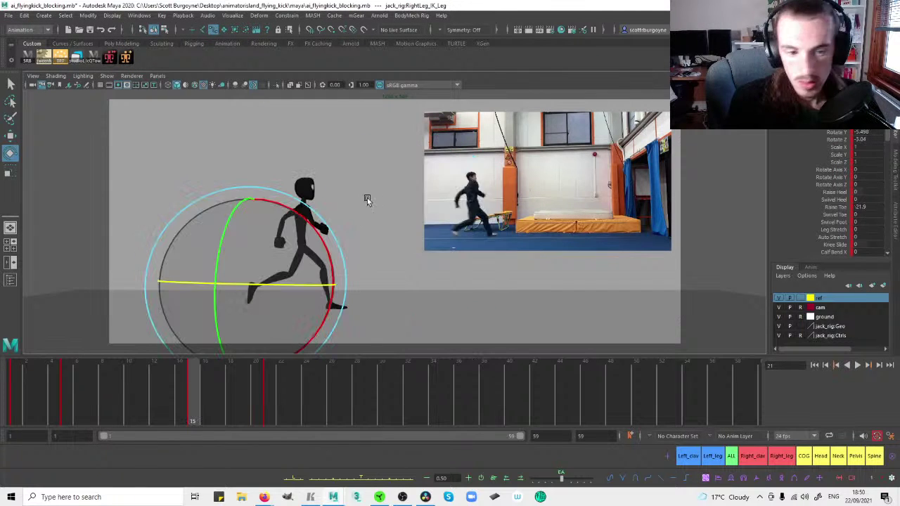
pyautogui.hotkey('alt', 'v')
pyautogui.click(369, 252)
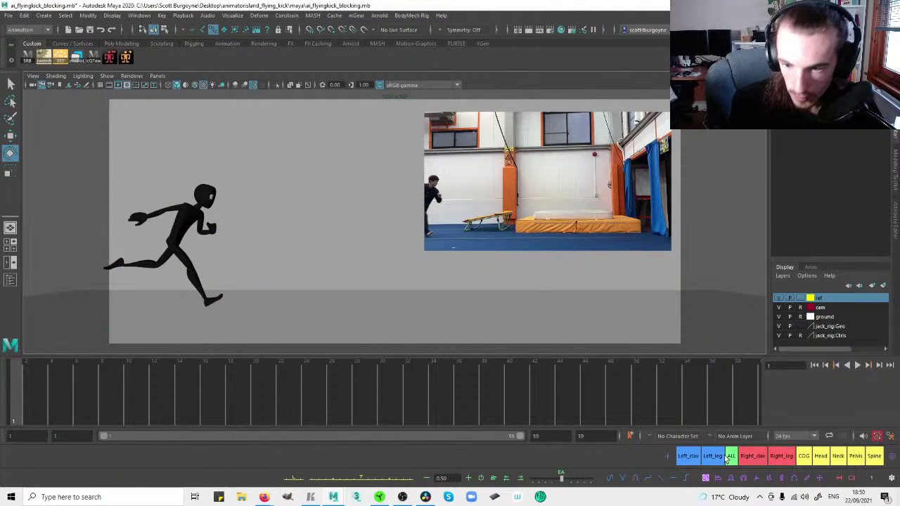
pyautogui.click(732, 457)
pyautogui.press('.')
pyautogui.press('.')
pyautogui.press('.')
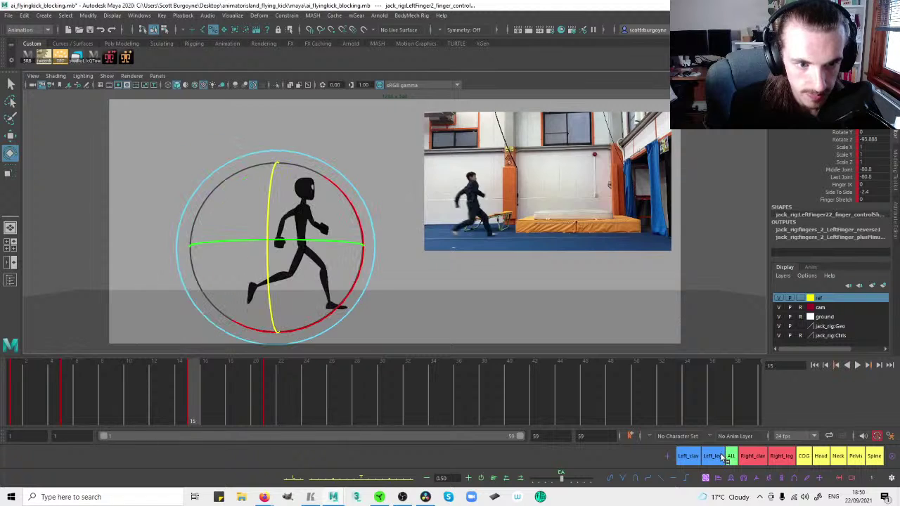
pyautogui.press('.')
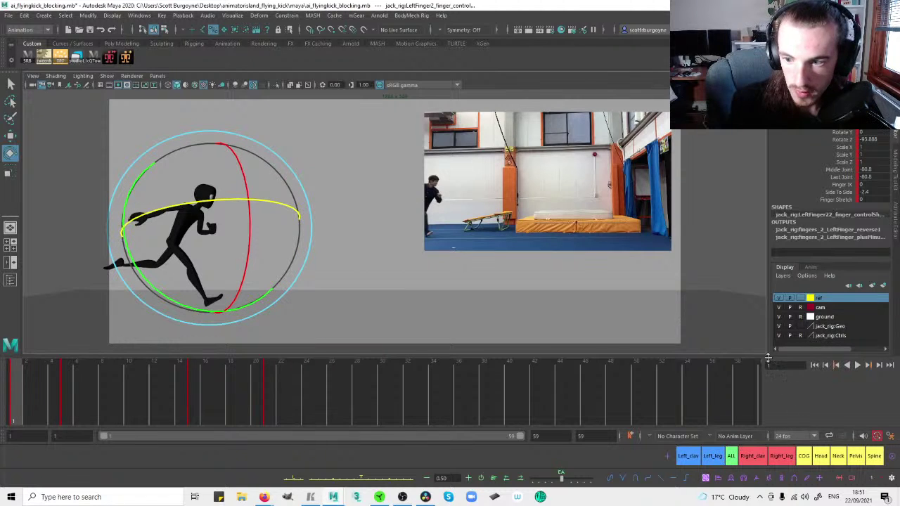
pyautogui.click(670, 291)
pyautogui.click(856, 365)
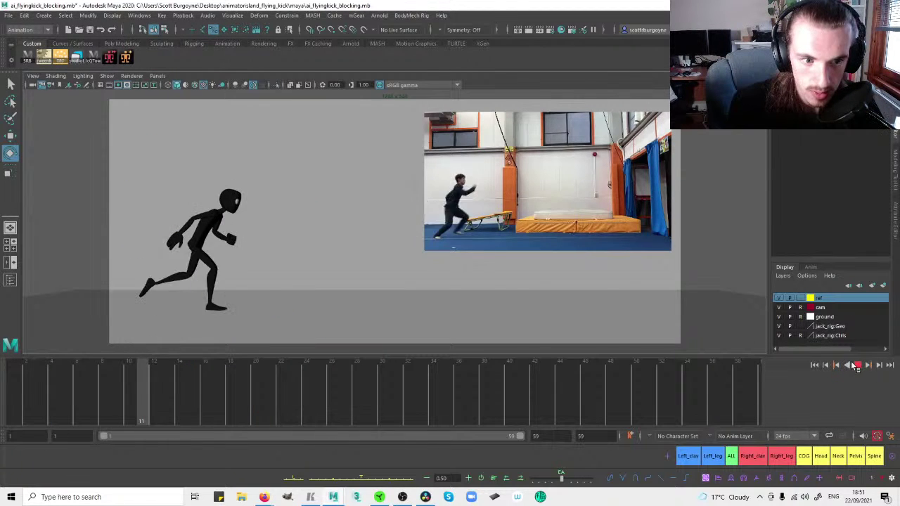
pyautogui.click(859, 367)
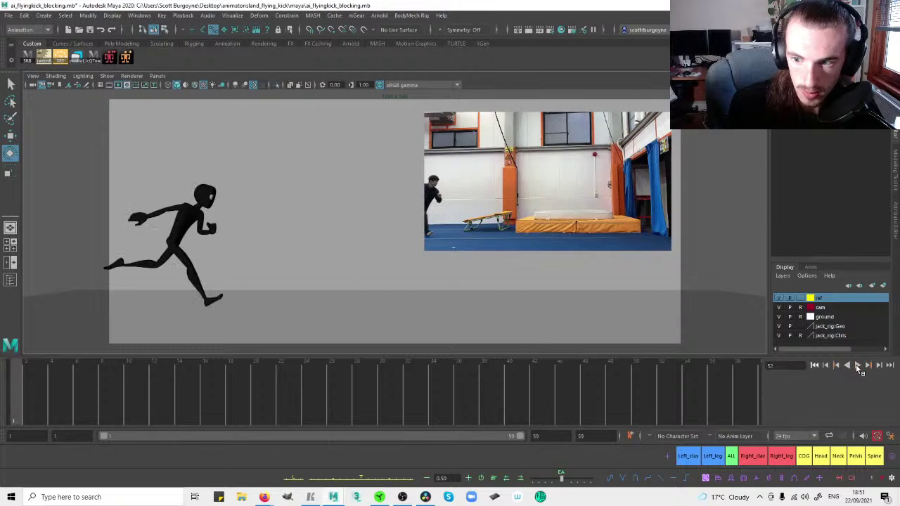
pyautogui.click(859, 366)
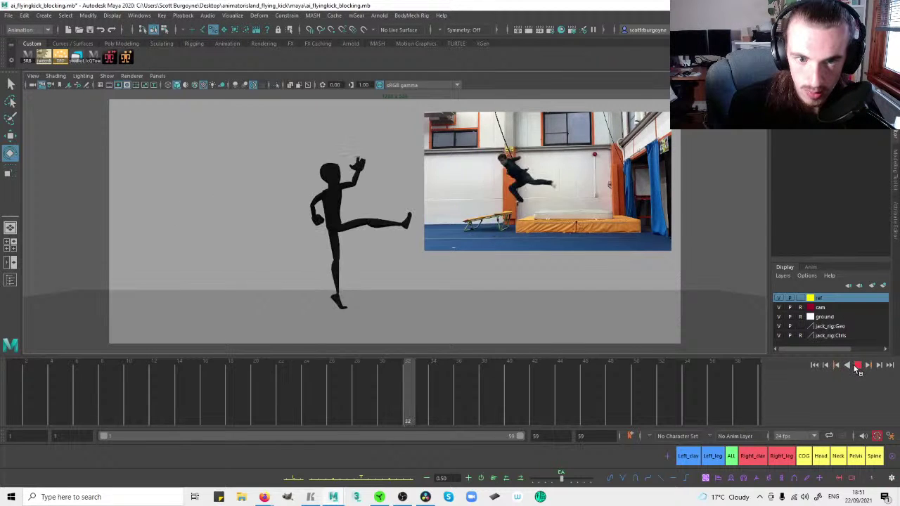
# Tilt the head FK control at frame 5, comparing the head's angle with frame 1.
pyautogui.press('space')
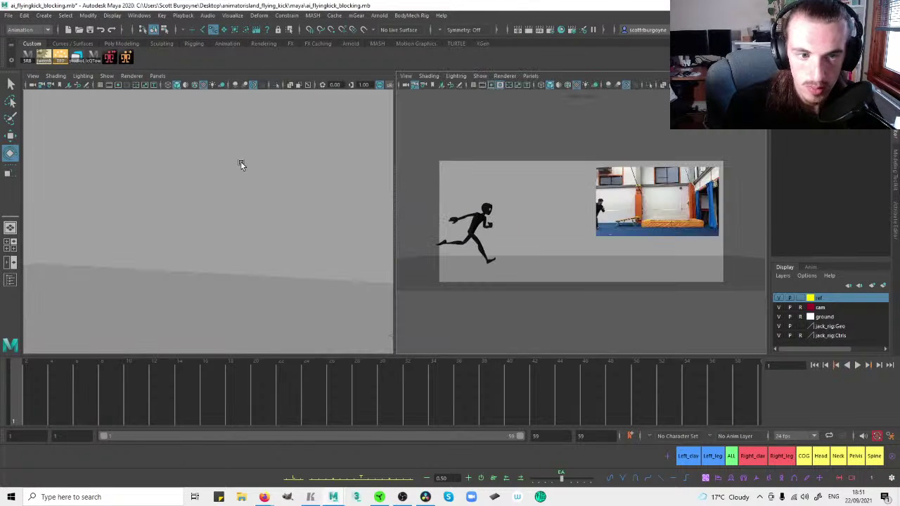
pyautogui.keyDown('alt'); pyautogui.moveTo(228, 171); pyautogui.dragTo(130, 199, button='right'); pyautogui.keyUp('alt')
pyautogui.click(307, 206)
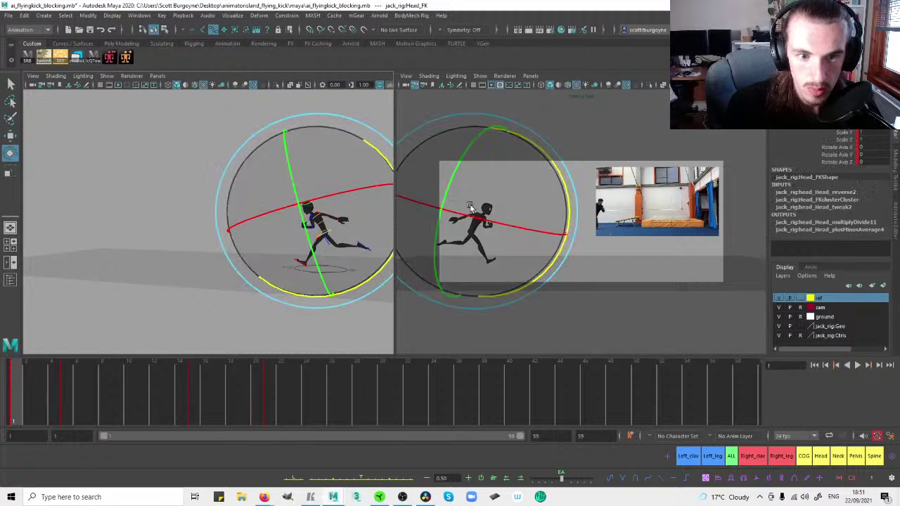
pyautogui.press('space')
pyautogui.press('.')
pyautogui.press(',')
pyautogui.press('.')
pyautogui.press(',')
pyautogui.press('.')
pyautogui.moveTo(310, 195); pyautogui.dragTo(308, 188)
# Rotate the neck control at frame 5 to about -4.3 in Z, comparing it with the neck at frames 1 and 15.
pyautogui.click(839, 457)
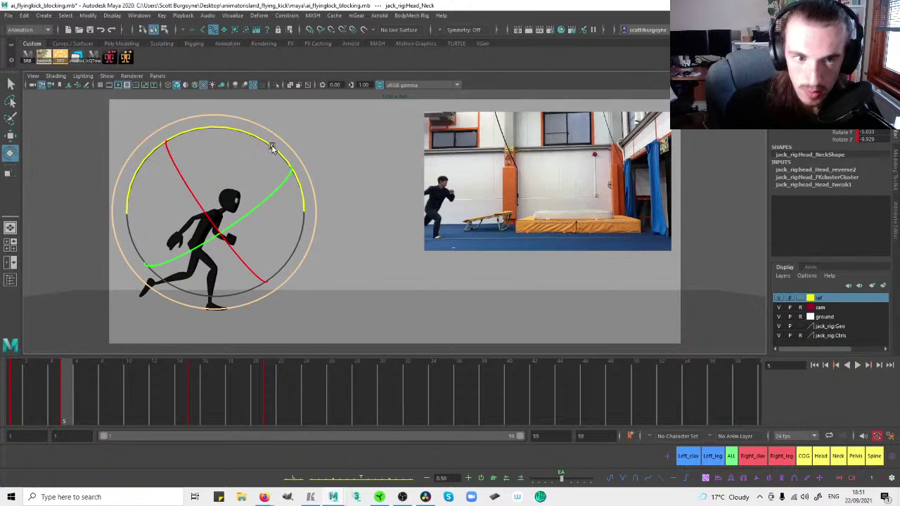
pyautogui.press(',')
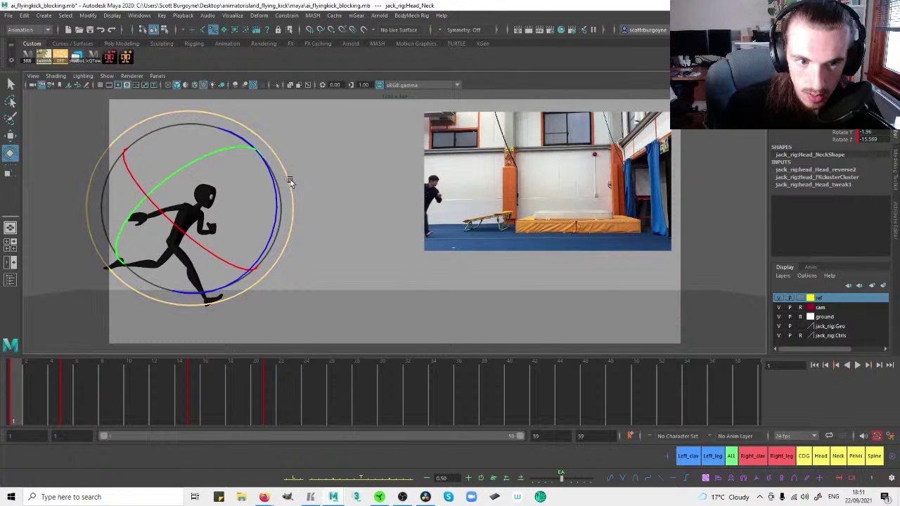
pyautogui.press('.')
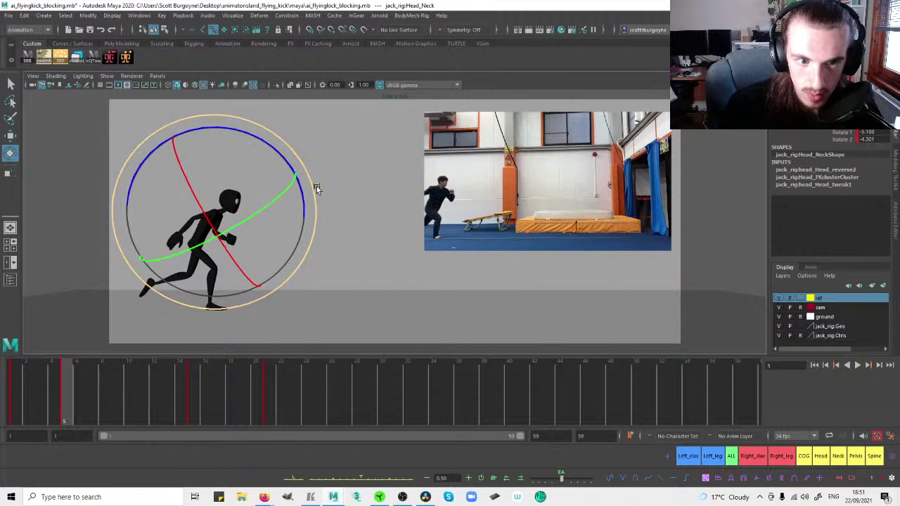
pyautogui.press('.')
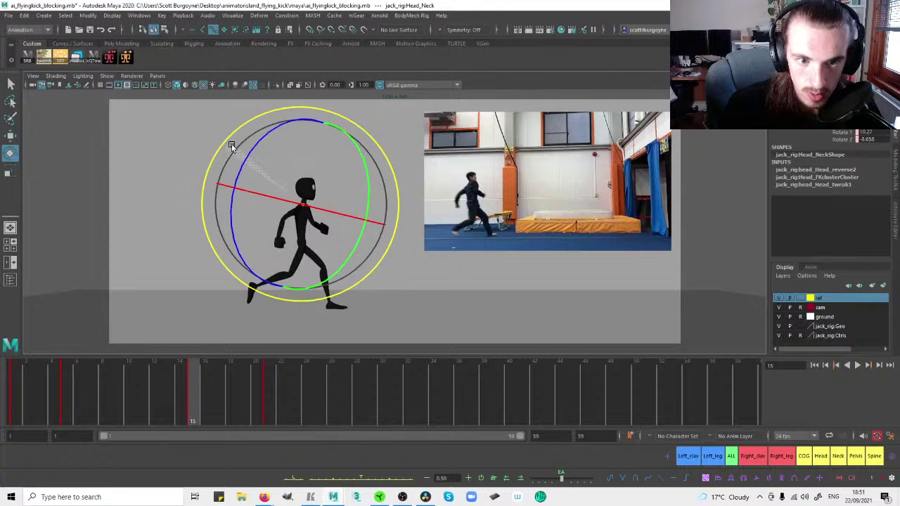
pyautogui.press('.')
# Rotate the neck control at frame 21 to re-angle the head over the shoulders, checking it from the front and side.
pyautogui.moveTo(262, 156); pyautogui.dragTo(232, 212)
pyautogui.press('space')
pyautogui.keyDown('alt'); pyautogui.moveTo(237, 169); pyautogui.dragTo(153, 173); pyautogui.keyUp('alt')
pyautogui.press('f')
pyautogui.keyDown('alt'); pyautogui.moveTo(277, 173); pyautogui.dragTo(54, 187, button='right'); pyautogui.keyUp('alt')
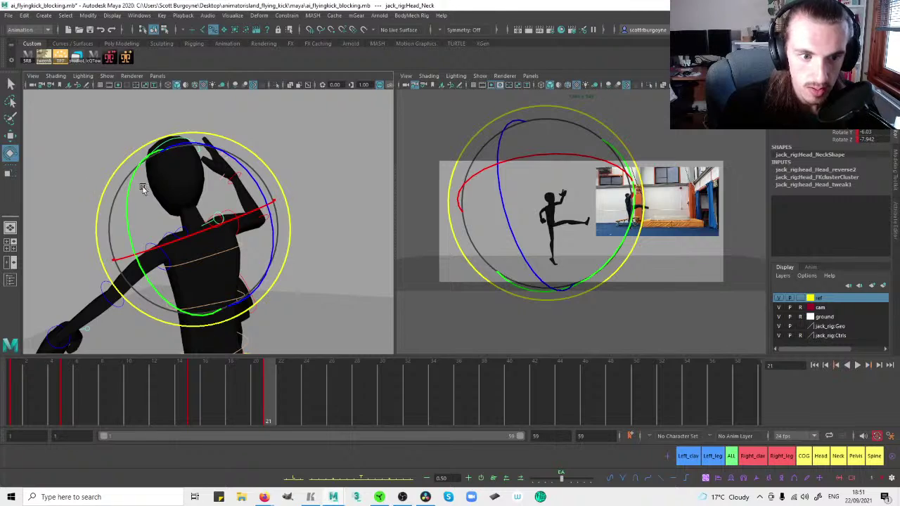
pyautogui.keyDown('alt'); pyautogui.moveTo(148, 187); pyautogui.dragTo(113, 189); pyautogui.keyUp('alt')
pyautogui.moveTo(144, 290); pyautogui.dragTo(130, 275)
pyautogui.keyDown('alt'); pyautogui.moveTo(129, 275); pyautogui.dragTo(342, 242); pyautogui.keyUp('alt')
pyautogui.moveTo(253, 224); pyautogui.dragTo(296, 195)
pyautogui.click(295, 195)
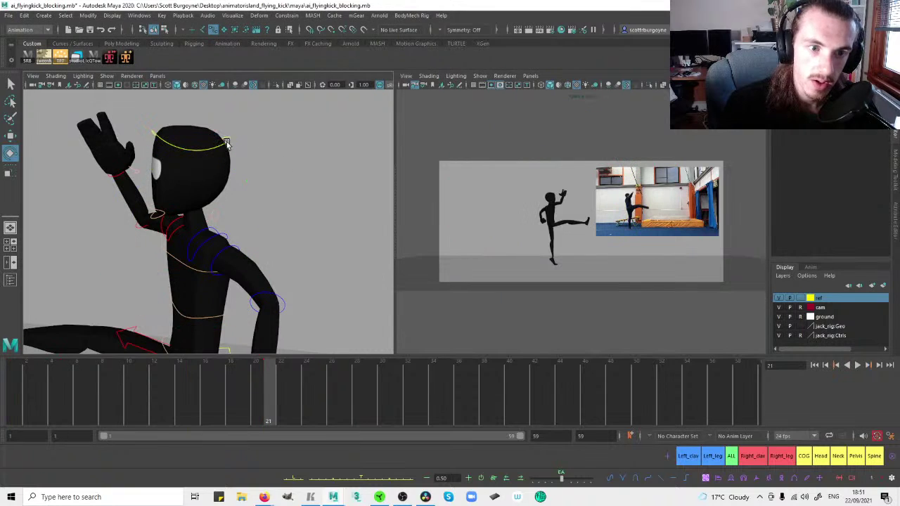
# Rotate the head FK control at frame 21 to face the kick, checking it against frames 5 and 15 and the reference.
pyautogui.click(228, 139)
pyautogui.press('space')
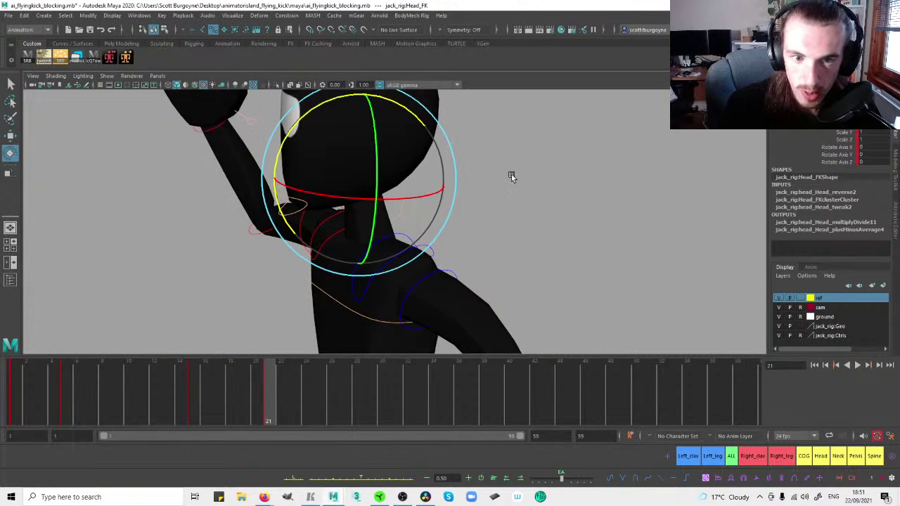
pyautogui.press(',')
pyautogui.press('space')
pyautogui.press('space')
pyautogui.press(',')
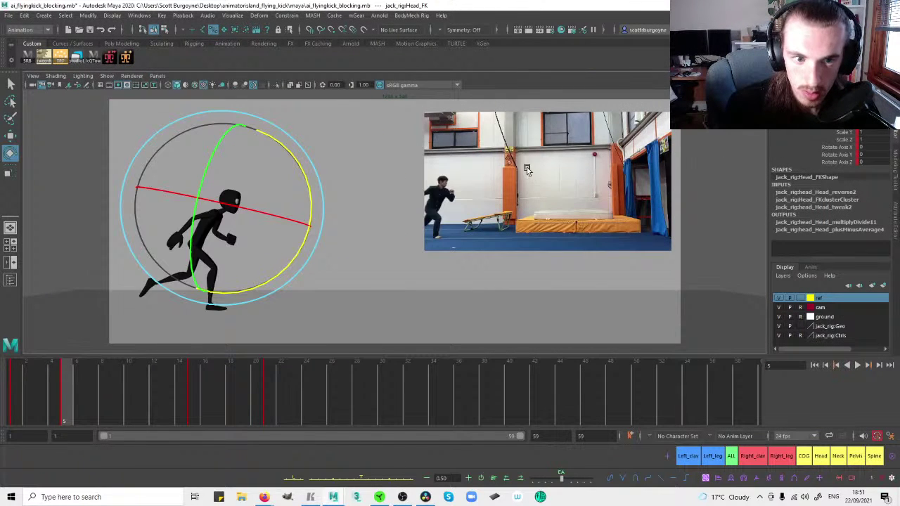
pyautogui.press('.')
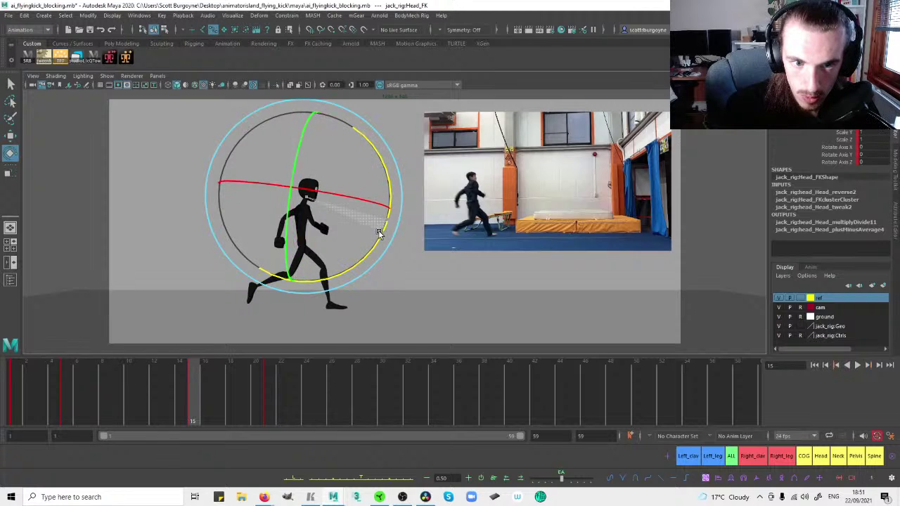
pyautogui.press('.')
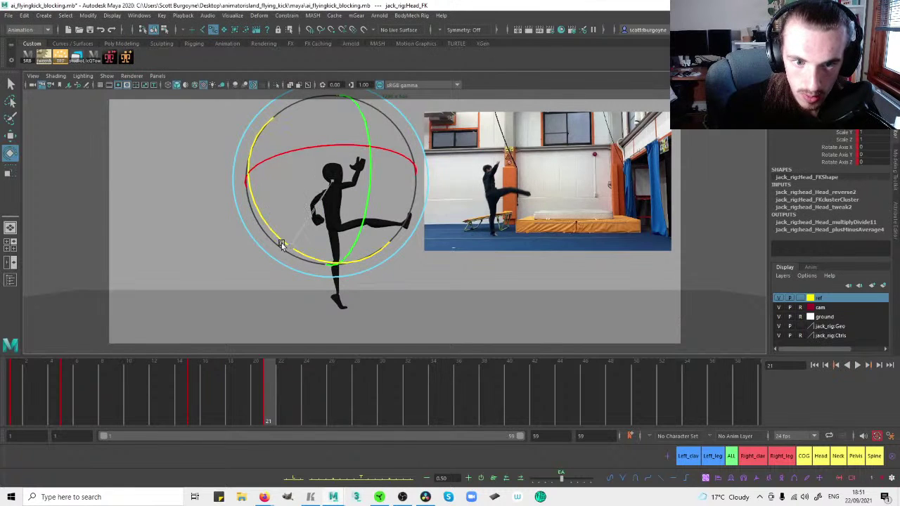
pyautogui.moveTo(280, 244); pyautogui.dragTo(271, 235)
pyautogui.moveTo(327, 143); pyautogui.dragTo(286, 145)
pyautogui.moveTo(406, 221); pyautogui.dragTo(393, 226)
# Refine the head FK control's angle at frame 21 by comparing it with the head at frame 15.
pyautogui.press(',')
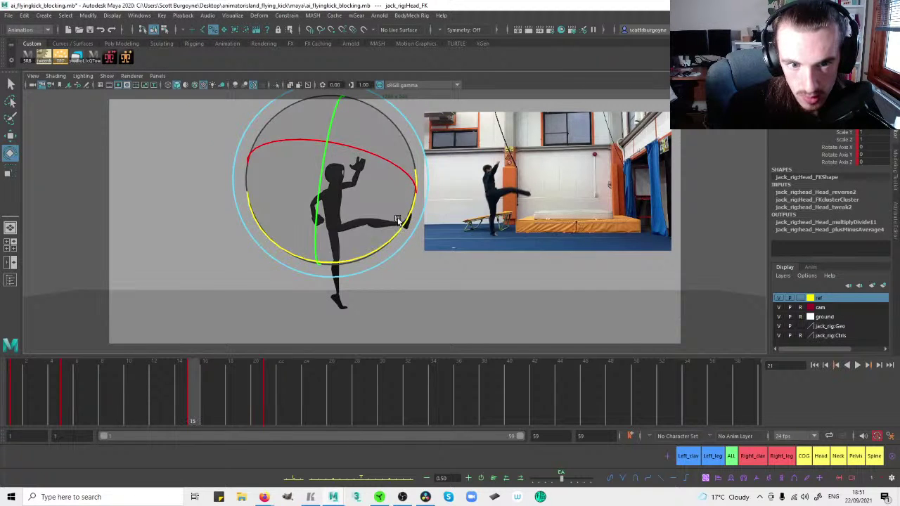
pyautogui.moveTo(357, 203); pyautogui.dragTo(388, 223)
pyautogui.press('.')
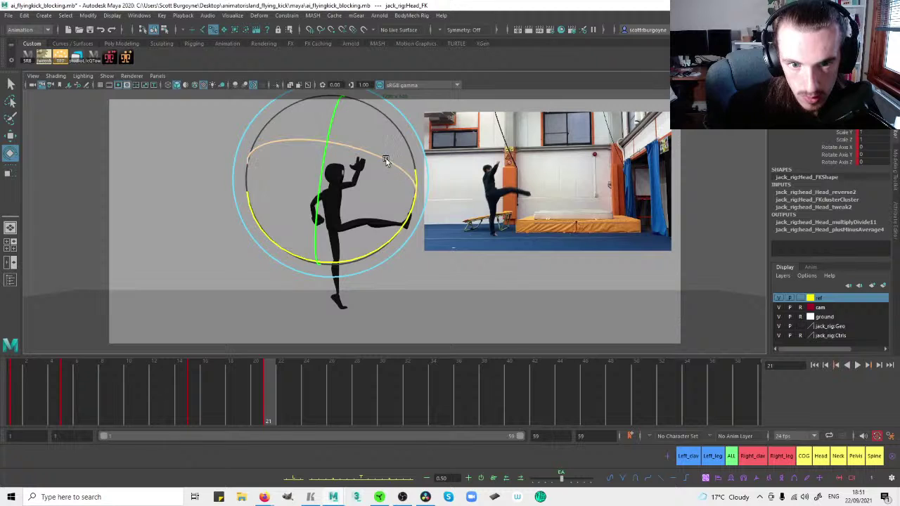
pyautogui.click(389, 234)
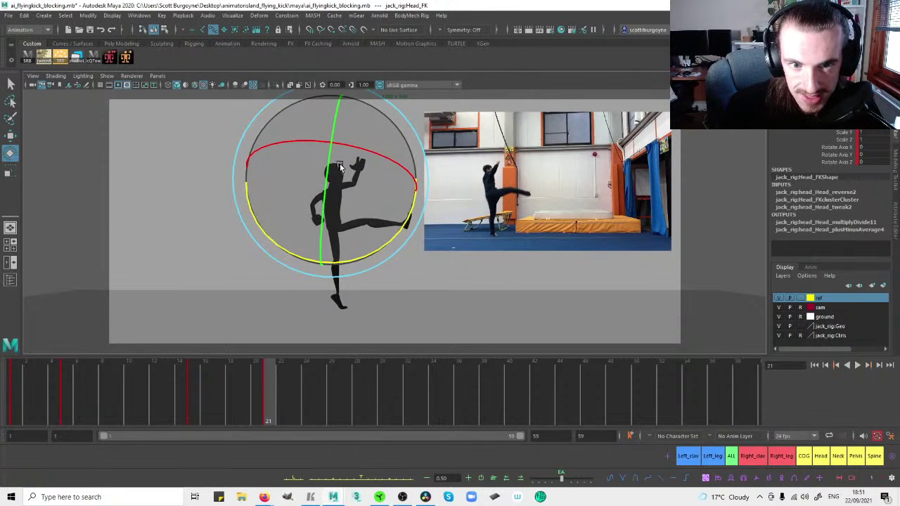
# Rotate the upper torso FK control slightly at frame 21, comparing the chest with frame 15 and the reference.
pyautogui.press('w')
pyautogui.press('space')
pyautogui.press('f')
pyautogui.scroll(-4, 227, 185)
pyautogui.keyDown('alt'); pyautogui.moveTo(227, 185); pyautogui.dragTo(259, 186); pyautogui.keyUp('alt')
pyautogui.click(287, 201)
pyautogui.keyDown('alt'); pyautogui.moveTo(258, 227); pyautogui.dragTo(258, 209, button='middle'); pyautogui.keyUp('alt')
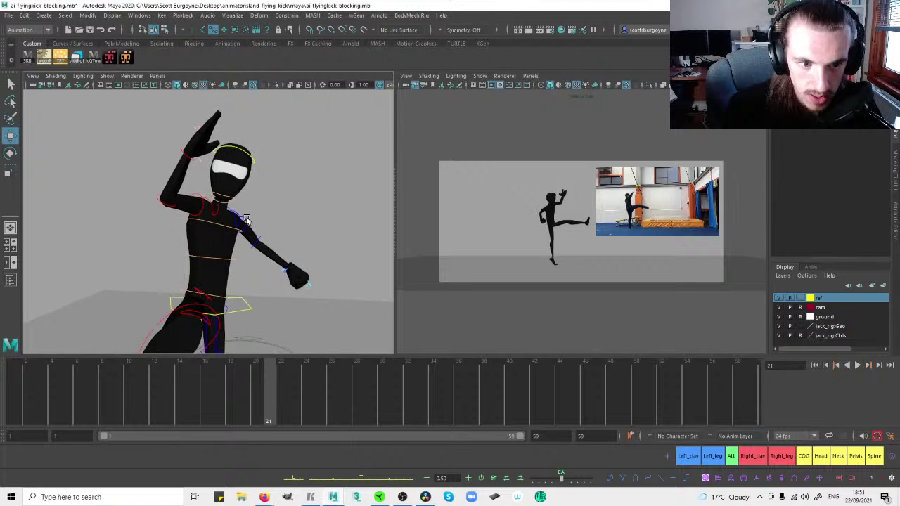
pyautogui.click(212, 258)
pyautogui.keyDown('alt'); pyautogui.moveTo(234, 255); pyautogui.dragTo(235, 237); pyautogui.keyUp('alt')
pyautogui.click(218, 205)
pyautogui.press('space')
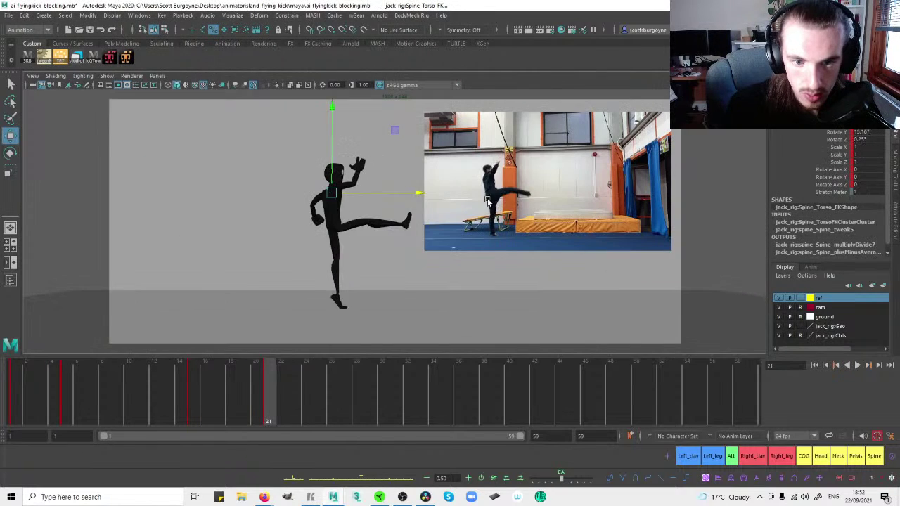
pyautogui.press(',')
pyautogui.press('.')
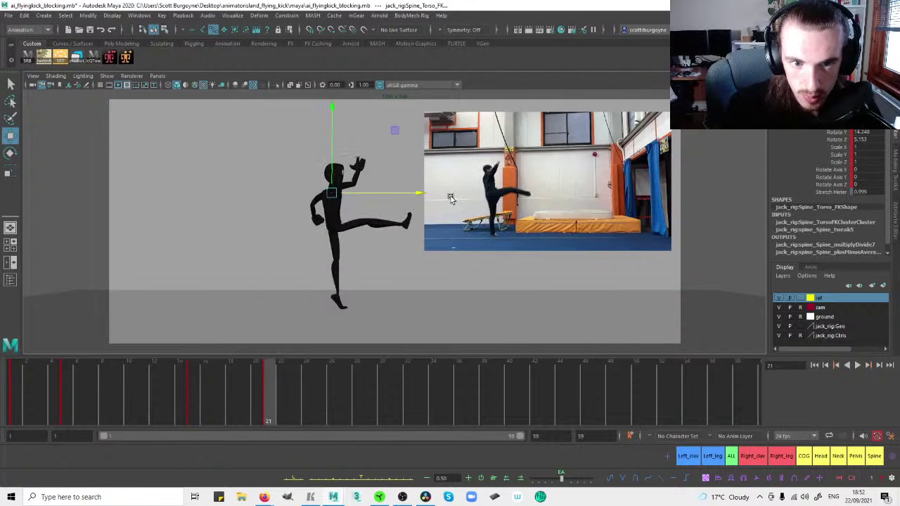
pyautogui.press('e')
pyautogui.moveTo(392, 196); pyautogui.dragTo(391, 201)
# Rotate the middle spine FK control at frame 21 to about -1.2 in Z to re-angle the chest over the pelvis.
pyautogui.press('space')
pyautogui.keyDown('alt'); pyautogui.moveTo(251, 210); pyautogui.dragTo(304, 211); pyautogui.keyUp('alt')
pyautogui.click(248, 233)
pyautogui.click(214, 242)
pyautogui.press('w')
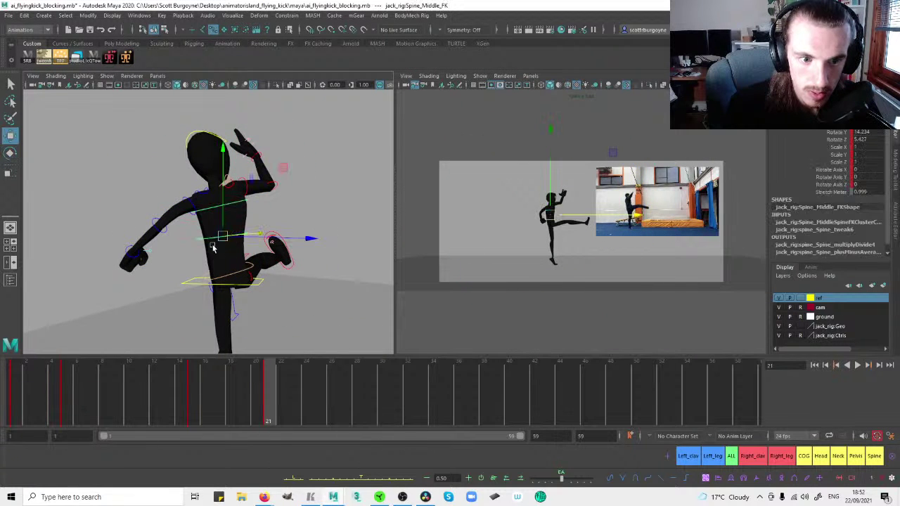
pyautogui.click(339, 226)
pyautogui.click(248, 268)
pyautogui.keyDown('alt'); pyautogui.moveTo(248, 266); pyautogui.dragTo(258, 213); pyautogui.keyUp('alt')
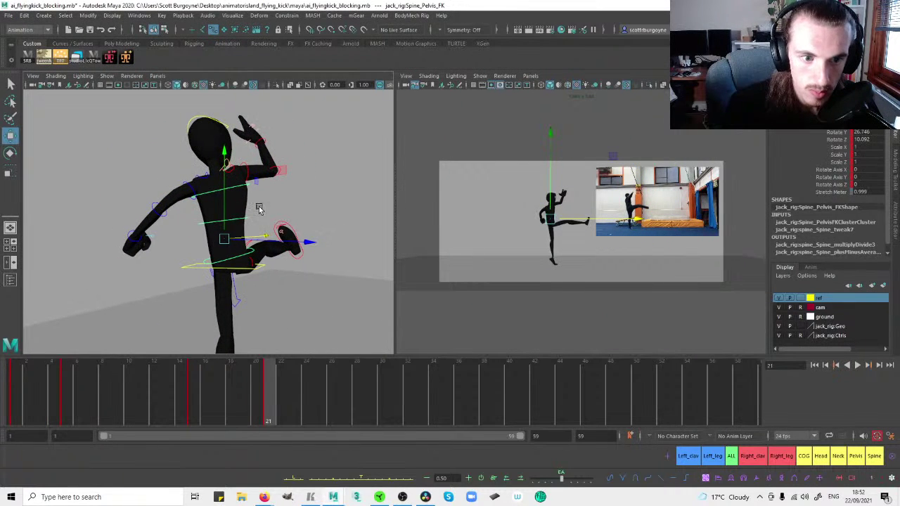
pyautogui.click(251, 214)
pyautogui.click(225, 192)
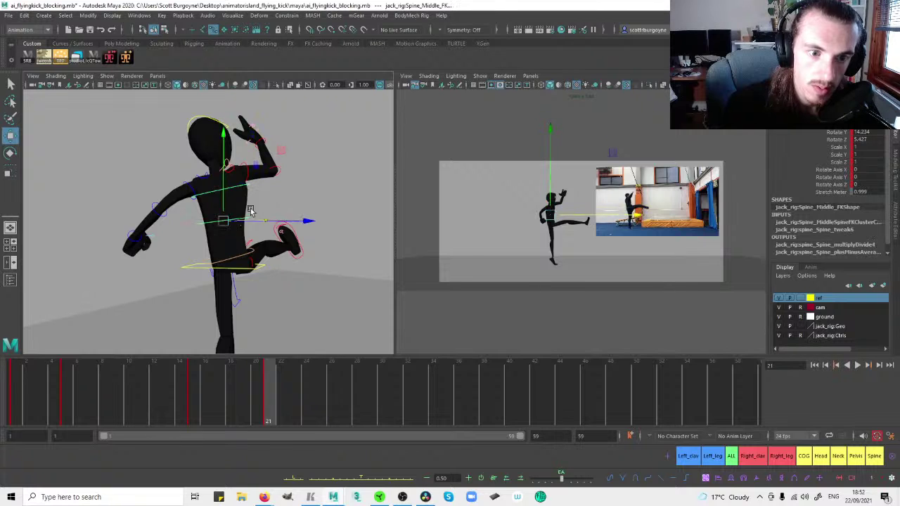
pyautogui.press('e')
pyautogui.moveTo(275, 159); pyautogui.dragTo(296, 177)
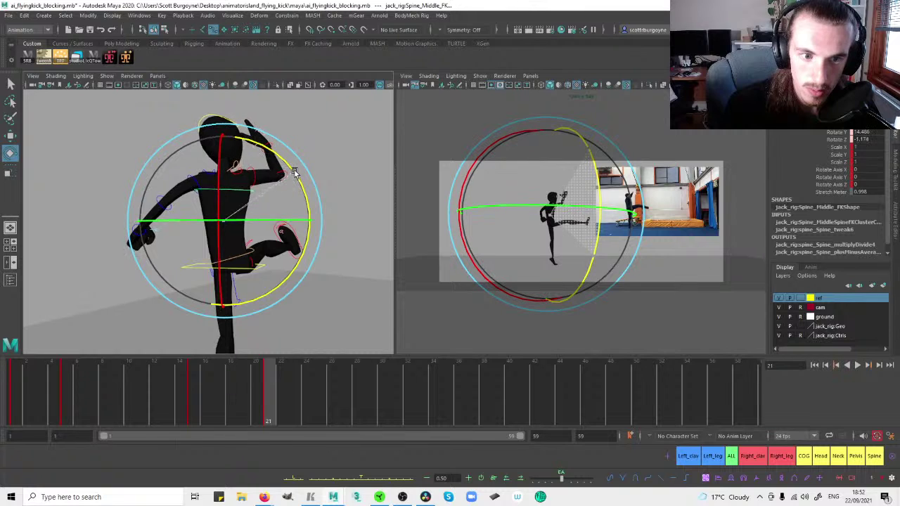
# Rotate the right shoulder control at frame 21 to about -1.5 in Y and 10.2 in Z.
pyautogui.press('space')
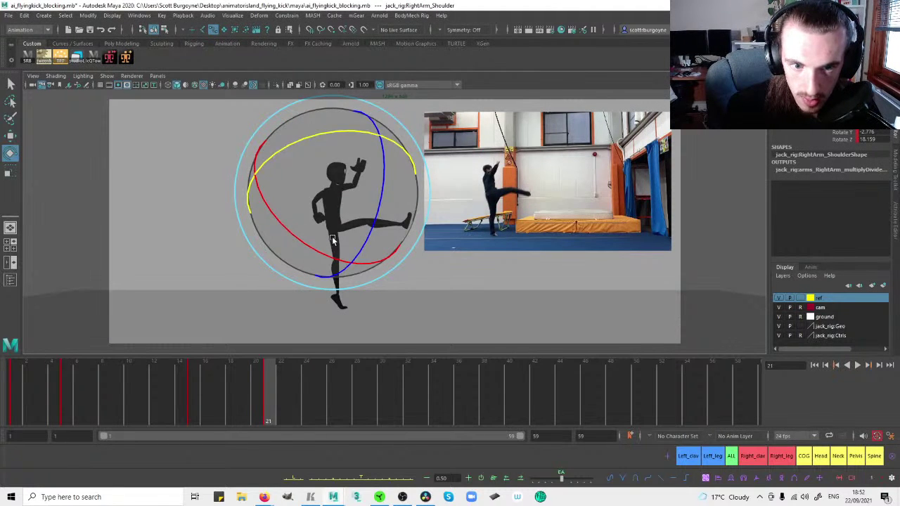
pyautogui.moveTo(329, 243); pyautogui.dragTo(315, 246)
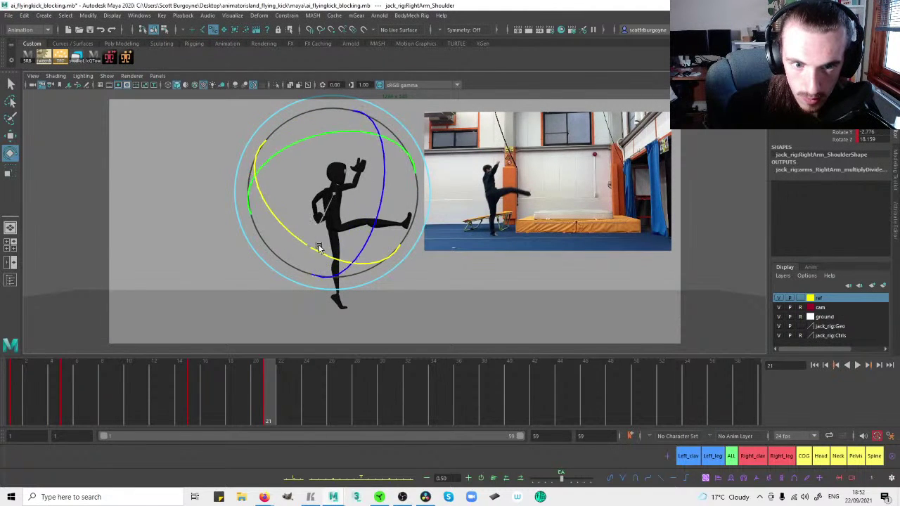
pyautogui.moveTo(315, 247); pyautogui.dragTo(372, 225)
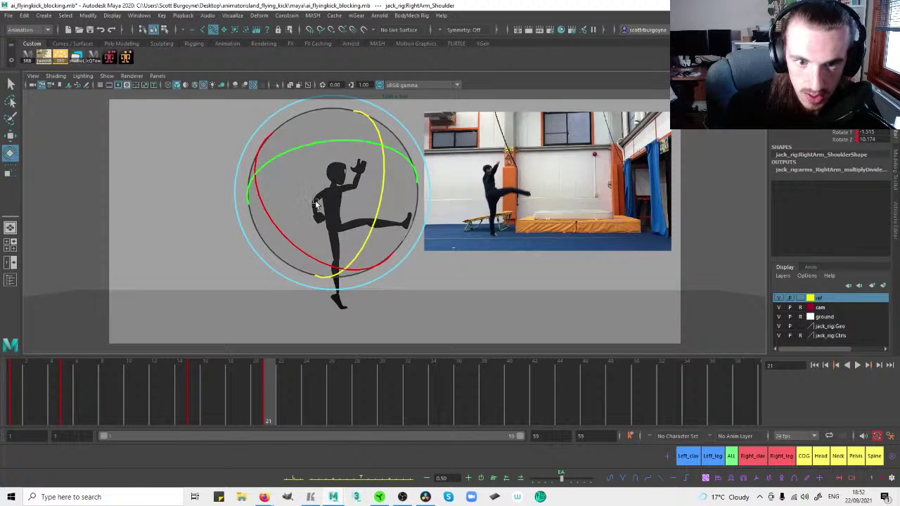
# Adjust the neck control's rotation at frame 21 in the shot camera view.
pyautogui.click(333, 188)
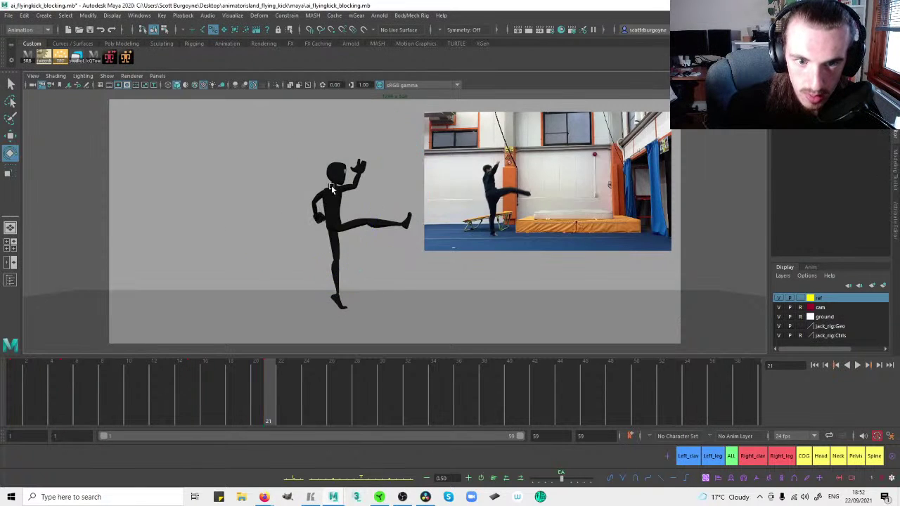
pyautogui.press('space')
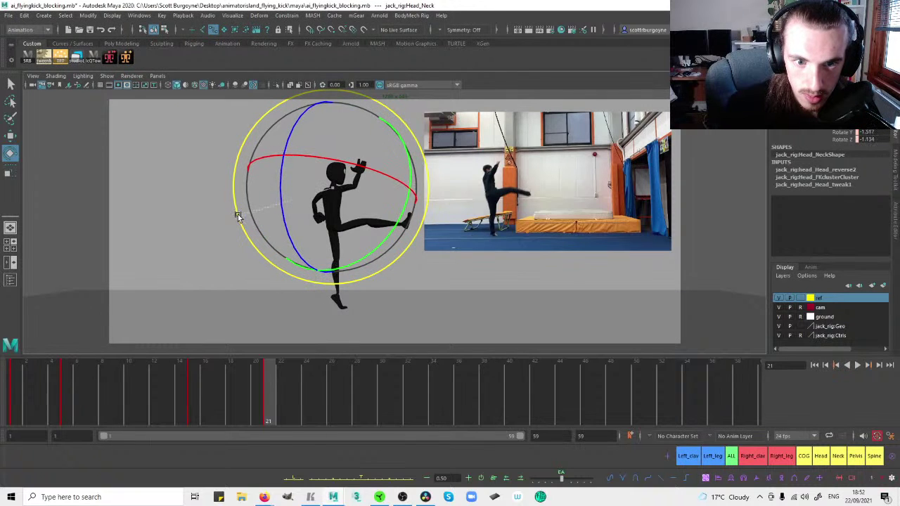
pyautogui.click(234, 210)
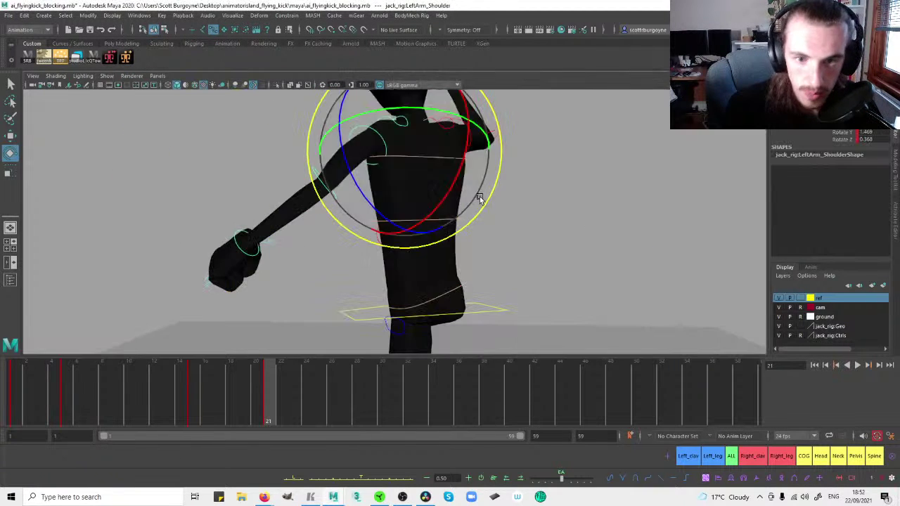
# Adjust the rotation of the left shoulder and left upper arm controls at frame 21, checking the arm through the shot camera.
pyautogui.press('space')
pyautogui.press('space')
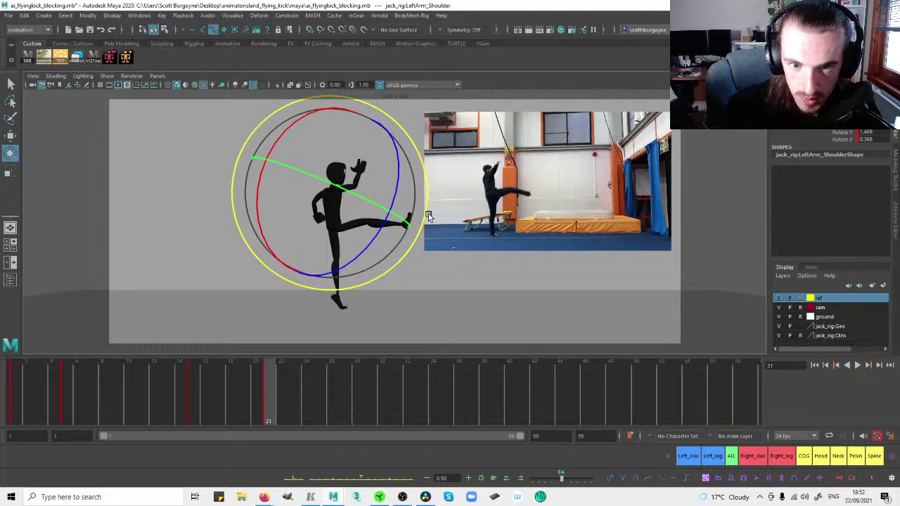
pyautogui.press('space')
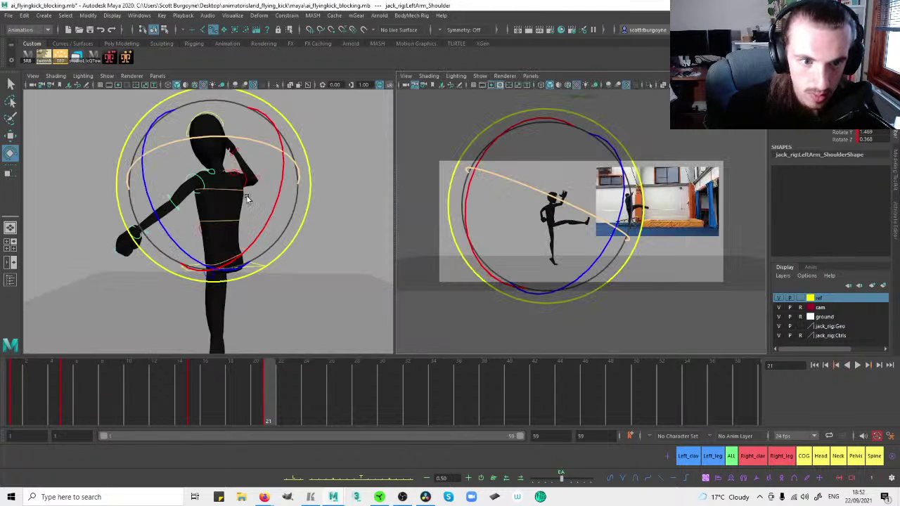
pyautogui.click(333, 204)
pyautogui.click(193, 177)
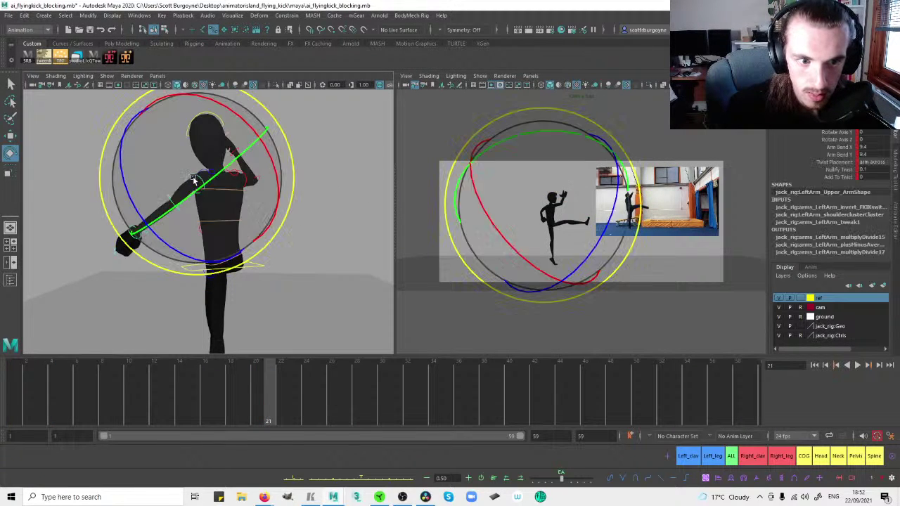
pyautogui.press('space')
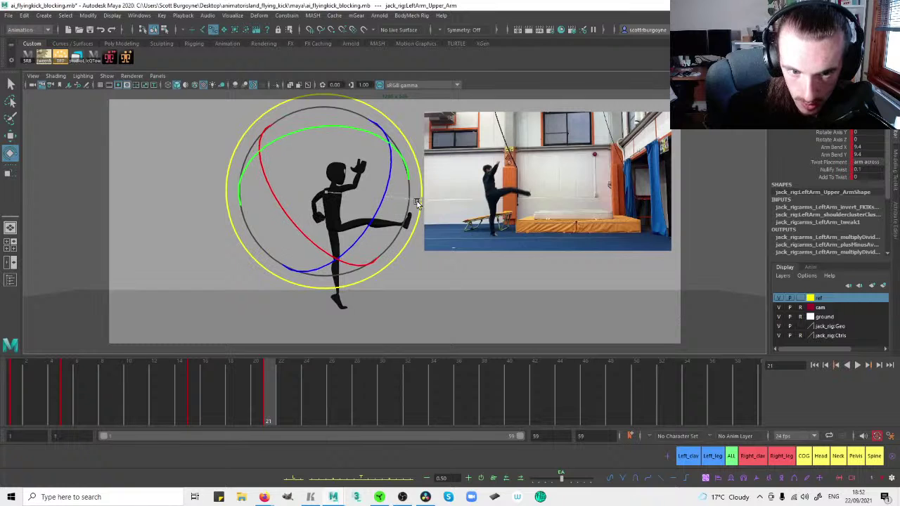
pyautogui.click(426, 267)
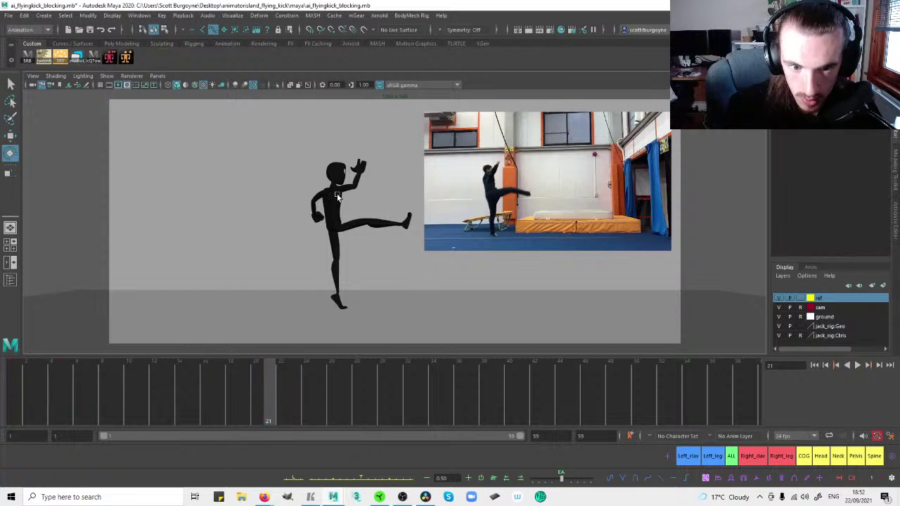
# Shift the COG control slightly forward over the standing leg at frame 21.
pyautogui.press('space')
pyautogui.keyDown('alt'); pyautogui.moveTo(235, 201); pyautogui.dragTo(180, 239); pyautogui.keyUp('alt')
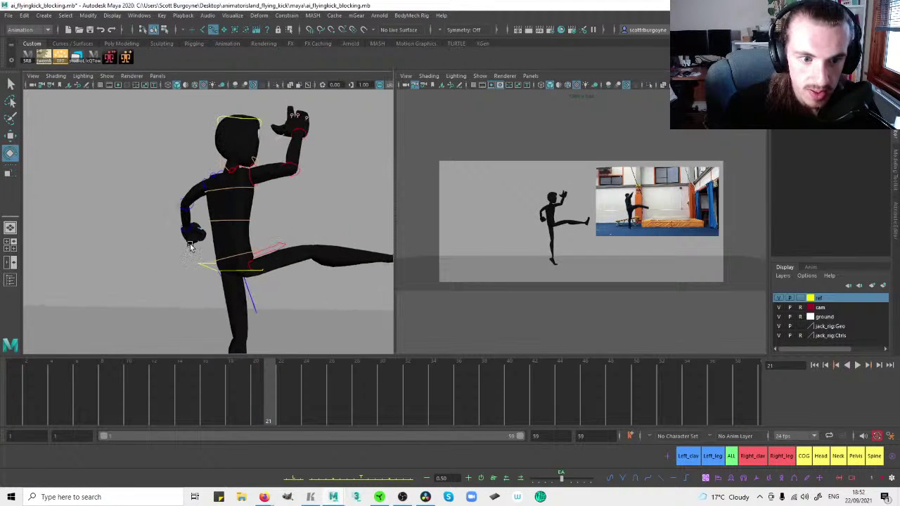
pyautogui.keyDown('alt'); pyautogui.moveTo(181, 239); pyautogui.dragTo(186, 205, button='middle'); pyautogui.keyUp('alt')
pyautogui.click(196, 226)
pyautogui.scroll(-3, 331, 213)
pyautogui.press('w')
# Compare the right leg IK foot pose between frames 15 and 21 against the reference footage.
pyautogui.click(315, 222)
pyautogui.press('space')
pyautogui.press(',')
pyautogui.press('.')
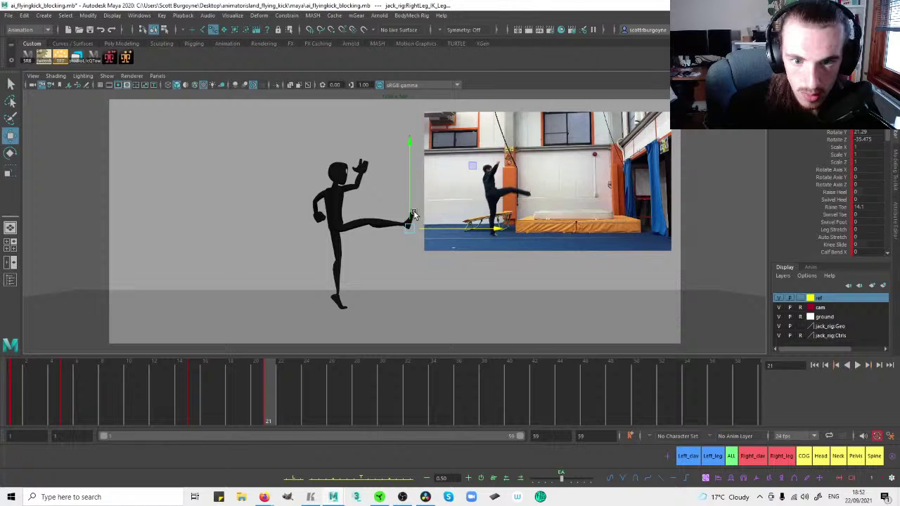
pyautogui.press(',')
pyautogui.press('.')
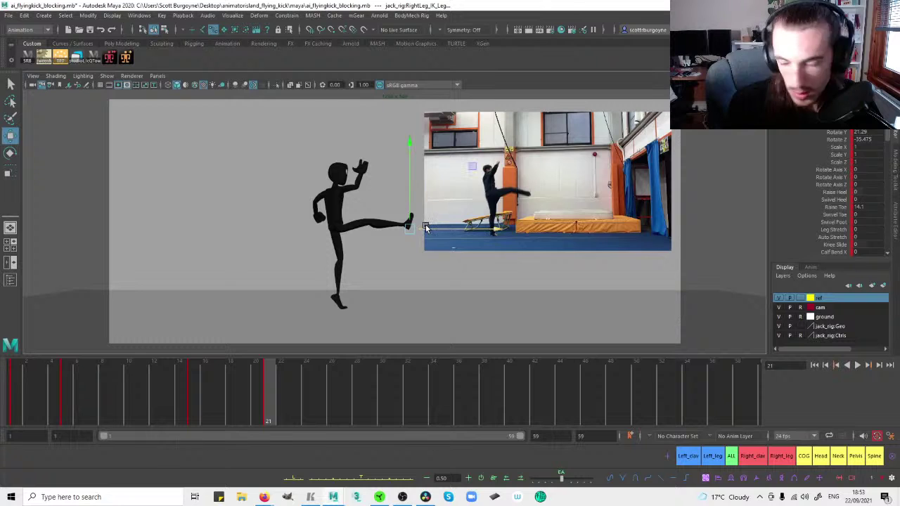
pyautogui.press(',')
pyautogui.press('.')
# Adjust the pelvis FK control's rotation at frame 21, comparing it with frame 15 and checking the pose from several angles.
pyautogui.click(369, 247)
pyautogui.press('space')
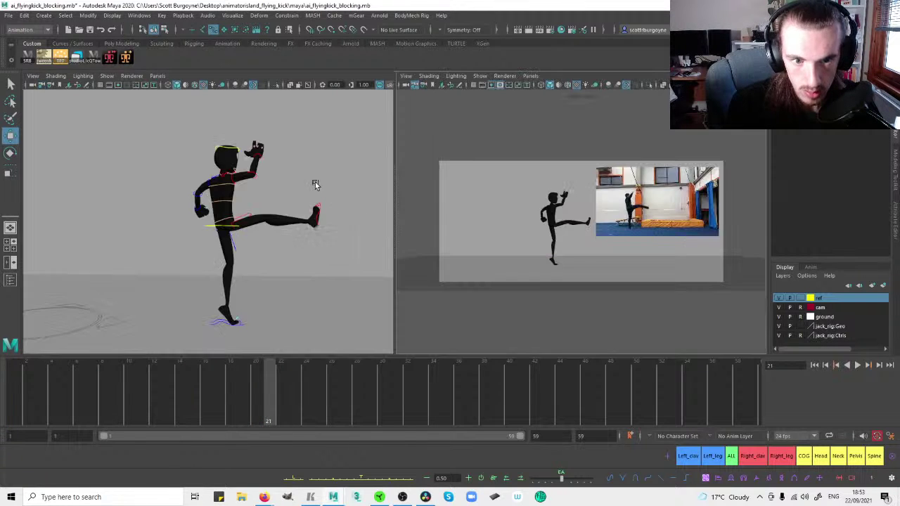
pyautogui.moveTo(281, 182)
pyautogui.keyDown('alt'); pyautogui.mouseDown()
pyautogui.moveTo(270, 185)
pyautogui.moveTo(275, 196)
pyautogui.mouseUp(); pyautogui.keyUp('alt')
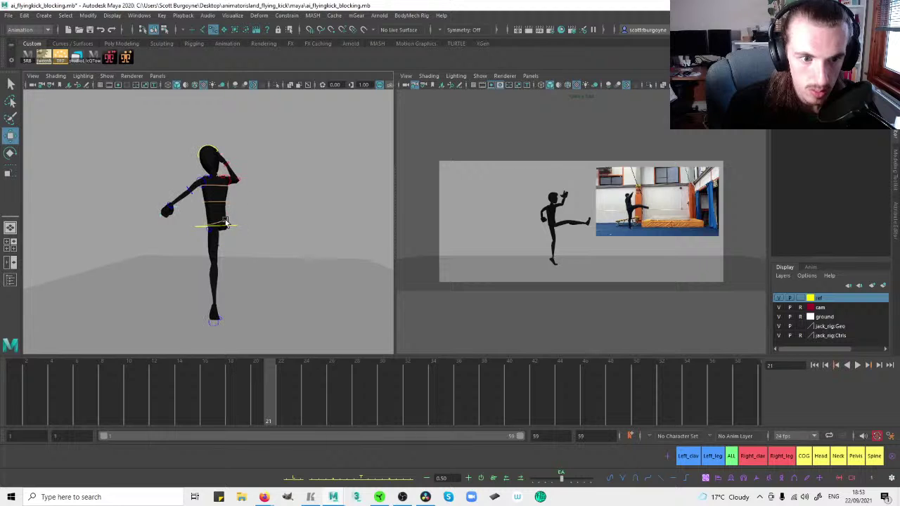
pyautogui.click(225, 222)
pyautogui.press(',')
pyautogui.press('.')
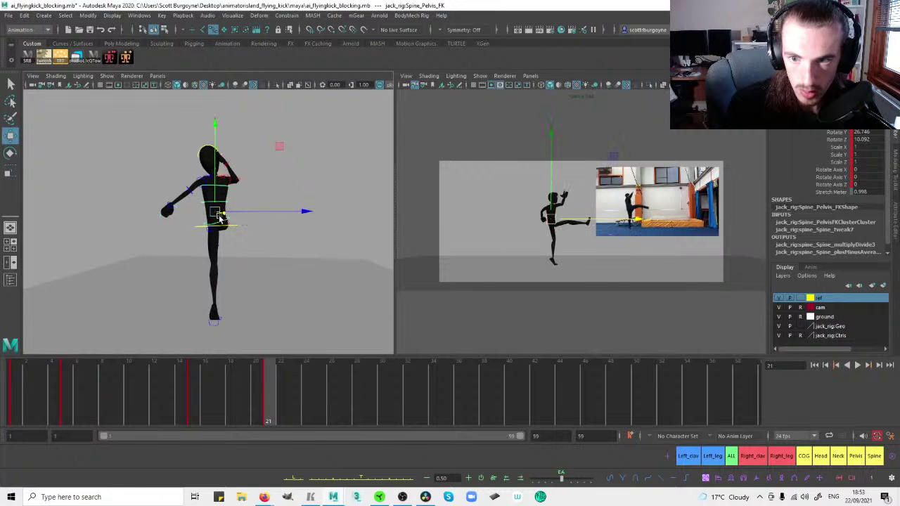
pyautogui.press('e')
pyautogui.moveTo(139, 217); pyautogui.dragTo(271, 224)
pyautogui.scroll(4, 256, 223)
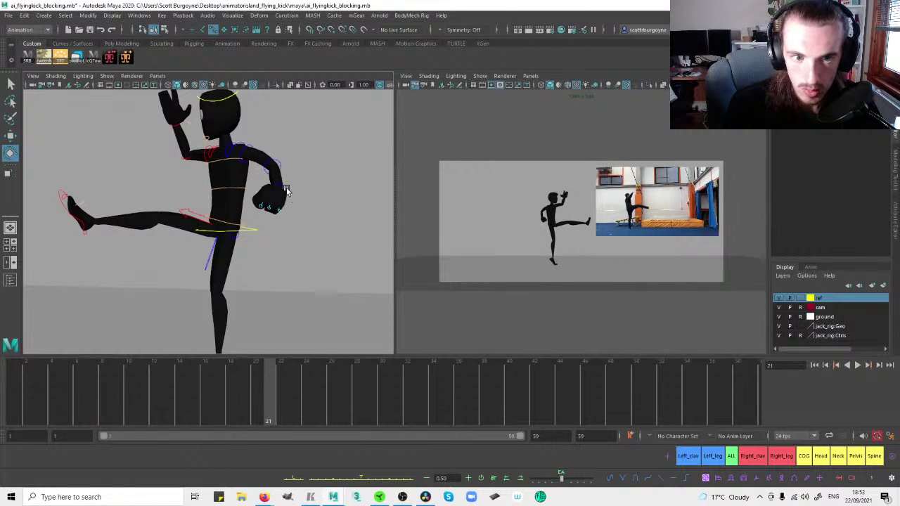
# Compare the left hand and arm pose at the earlier keyed frames with the reference footage through the shot camera.
pyautogui.click(280, 208)
pyautogui.press('space')
pyautogui.press(',')
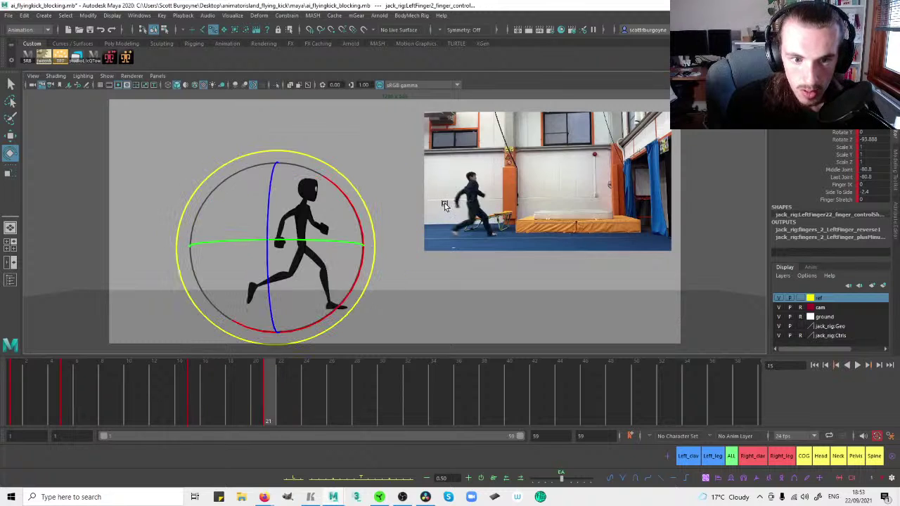
pyautogui.press(',')
pyautogui.press(',')
pyautogui.press('.')
pyautogui.click(384, 197)
pyautogui.press('space')
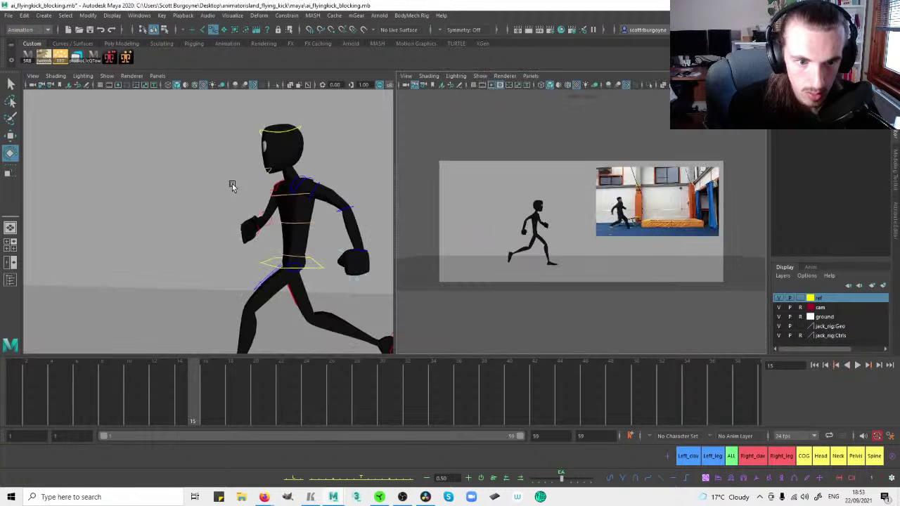
# Adjust the left lower arm control's rotation at frames 5 and 1, checking it through the shot camera.
pyautogui.click(284, 206)
pyautogui.press('space')
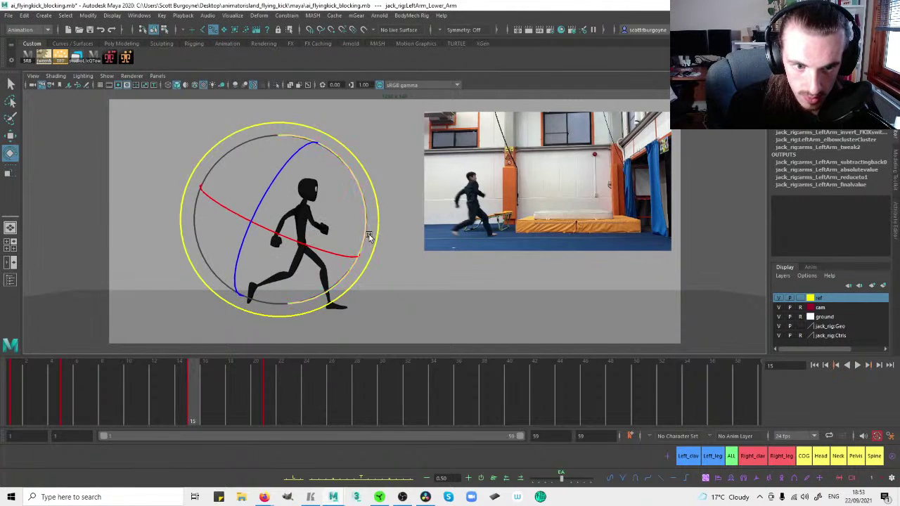
pyautogui.press(',')
pyautogui.moveTo(311, 227); pyautogui.dragTo(309, 201)
pyautogui.press(',')
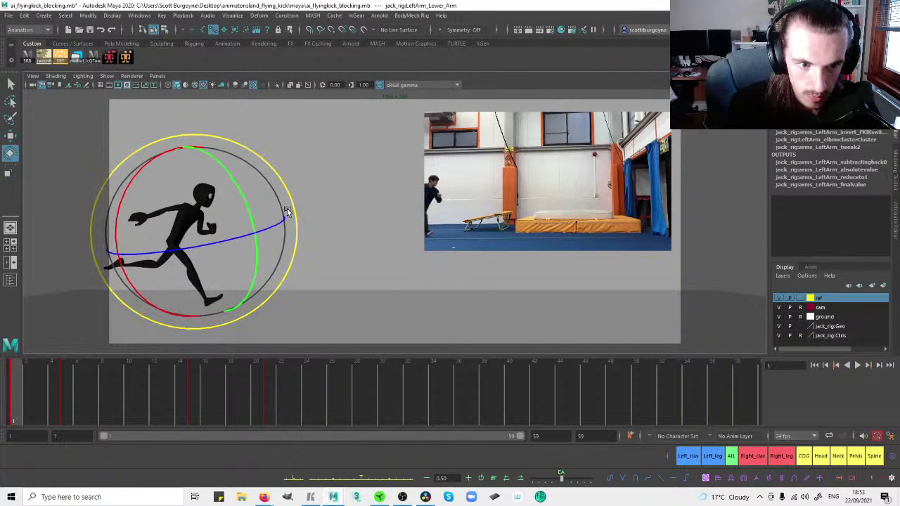
pyautogui.moveTo(245, 208); pyautogui.dragTo(239, 203)
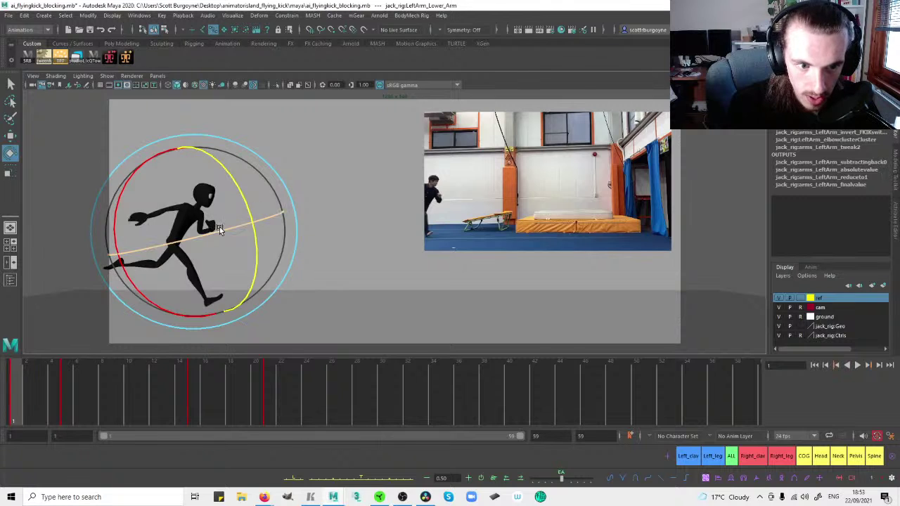
# Adjust the left lower arm control's rotation at frames 15 and 21 to match the reference.
pyautogui.press('.')
pyautogui.press('.')
pyautogui.moveTo(322, 222); pyautogui.dragTo(367, 223)
pyautogui.press('.')
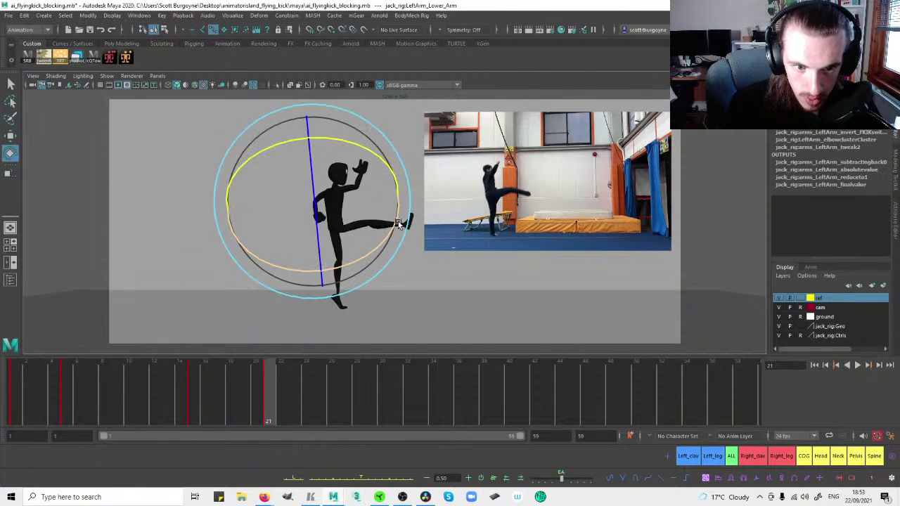
pyautogui.moveTo(375, 158)
pyautogui.mouseDown()
pyautogui.moveTo(386, 155)
pyautogui.moveTo(377, 156)
pyautogui.mouseUp()
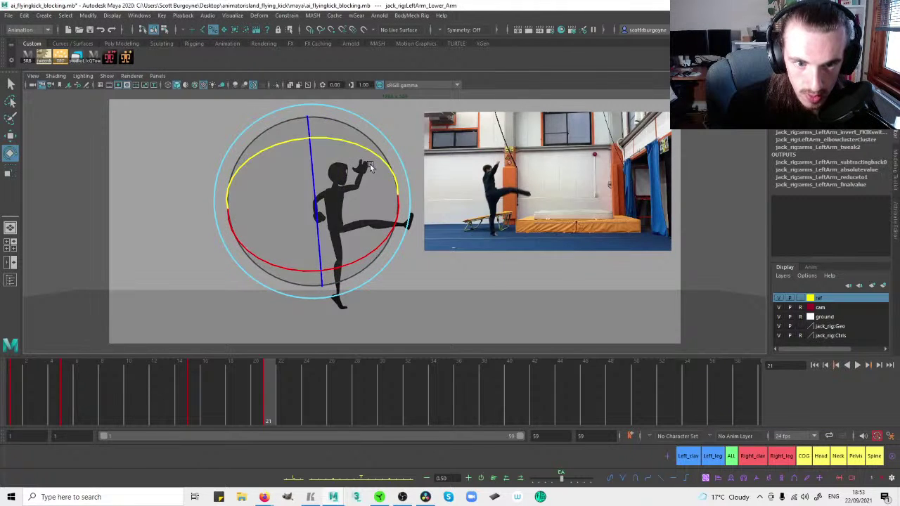
# Rotate the left hand control at frame 21, comparing it with frame 15 through the shot camera.
pyautogui.press('space')
pyautogui.click(357, 263)
pyautogui.click(283, 186)
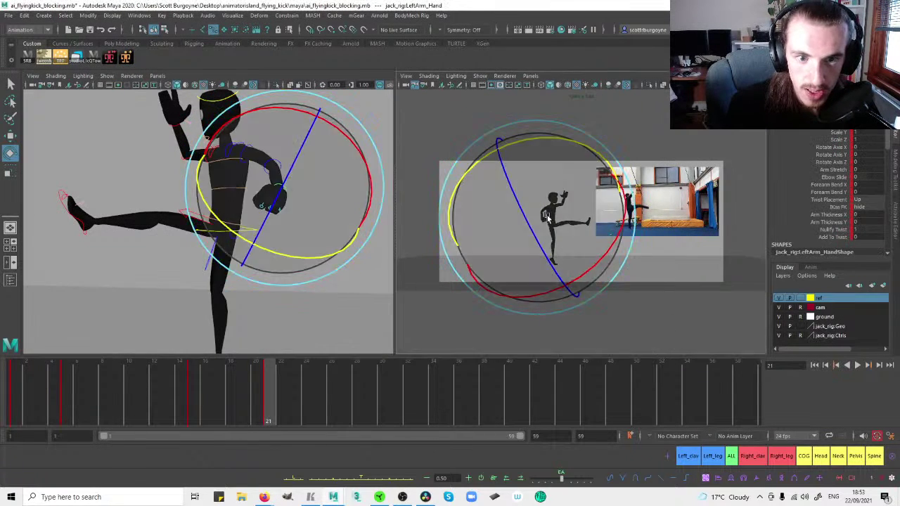
pyautogui.press('space')
pyautogui.press(',')
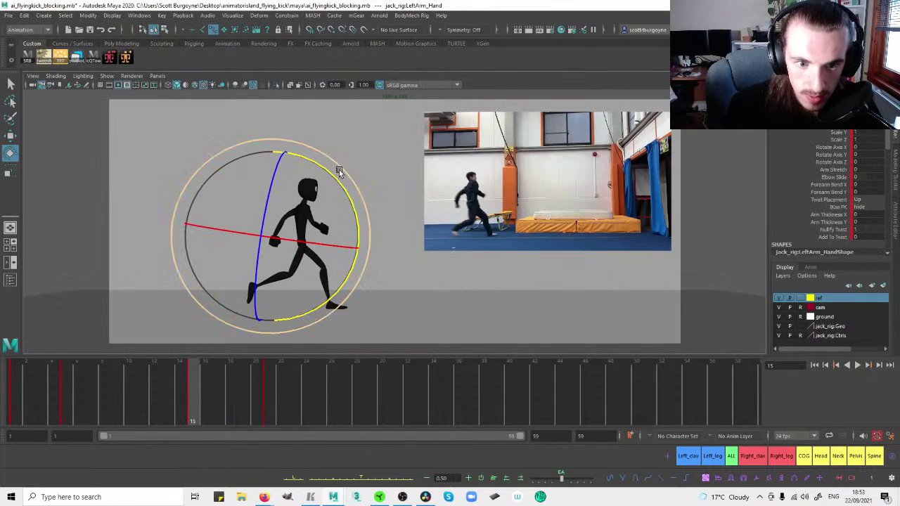
pyautogui.press('.')
pyautogui.moveTo(356, 163); pyautogui.dragTo(347, 209)
# Play back the blocking against the reference footage and return to frame 1.
pyautogui.hotkey('alt', 'shift', 'v')
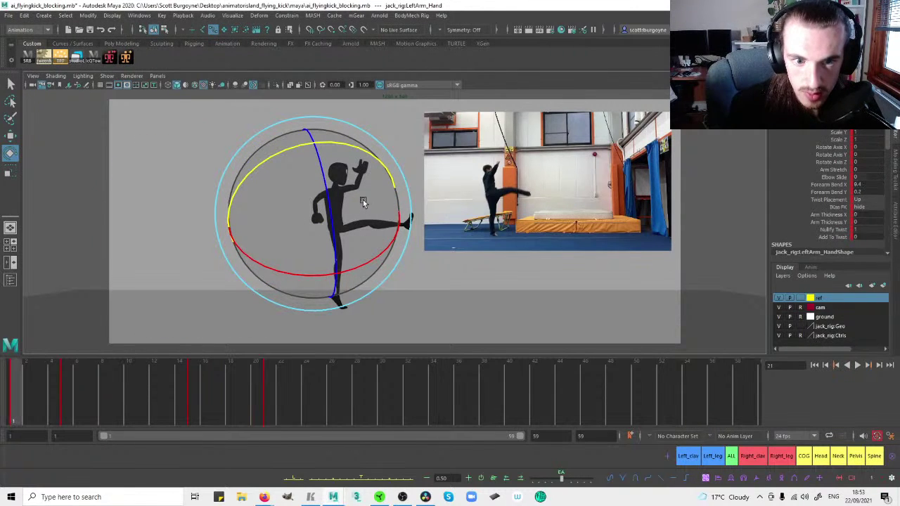
pyautogui.hotkey('alt', 'v')
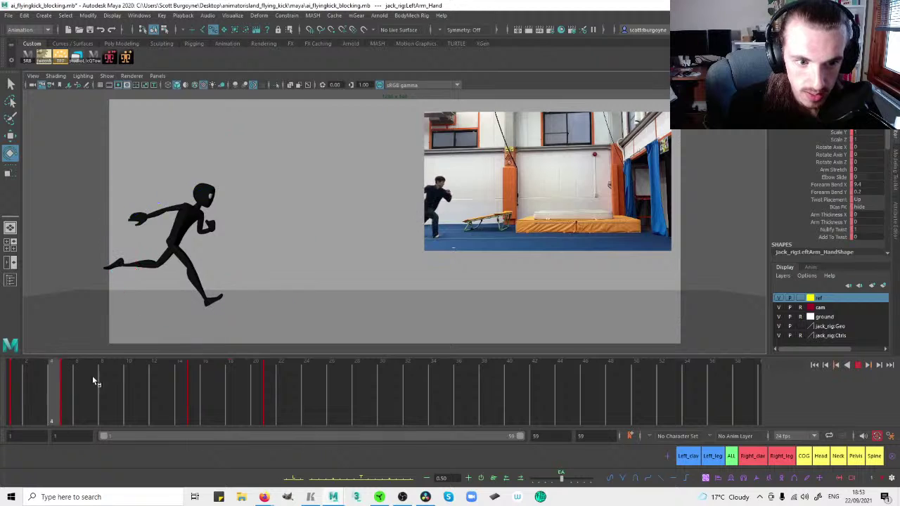
pyautogui.hotkey('alt', 'v')
pyautogui.hotkey('alt', 'shift', 'v')
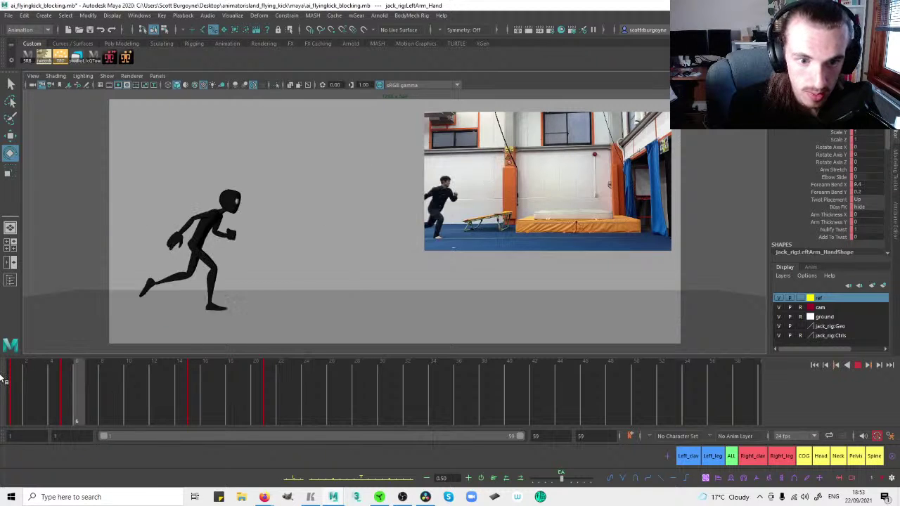
pyautogui.click(450, 276)
pyautogui.click(859, 366)
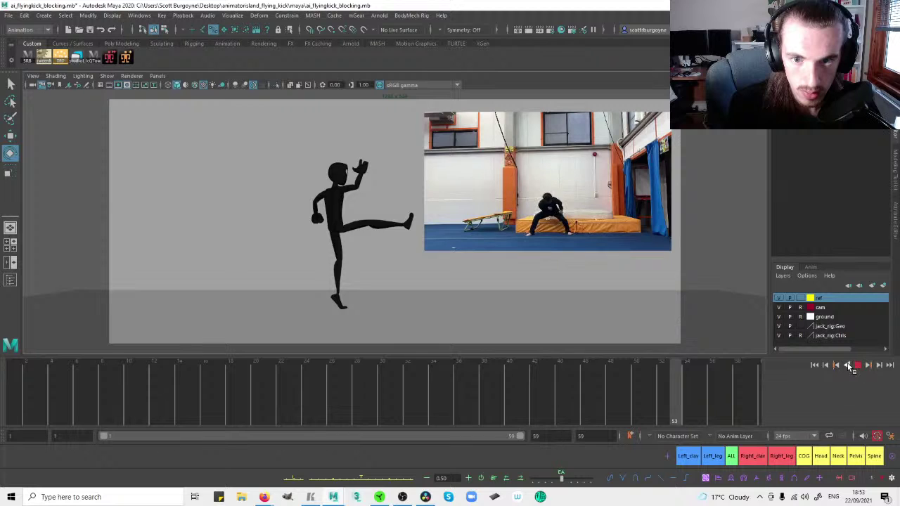
pyautogui.click(858, 366)
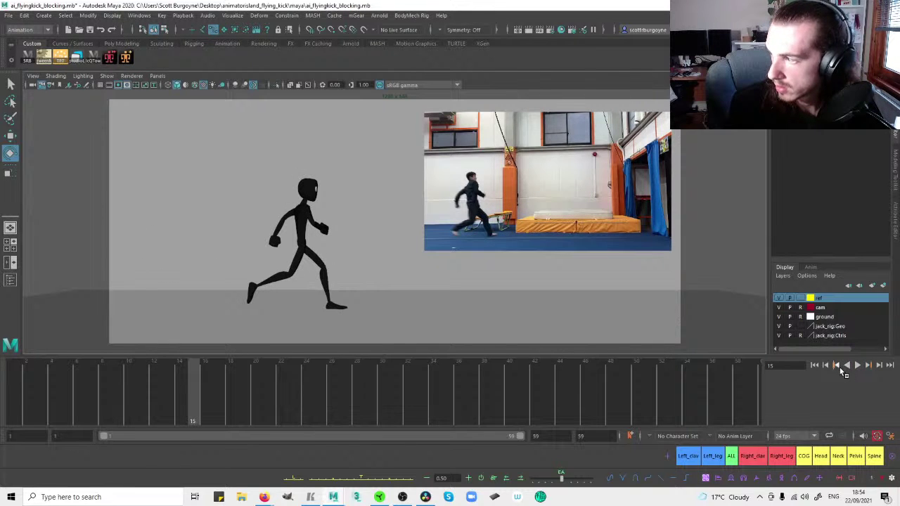
pyautogui.click(815, 366)
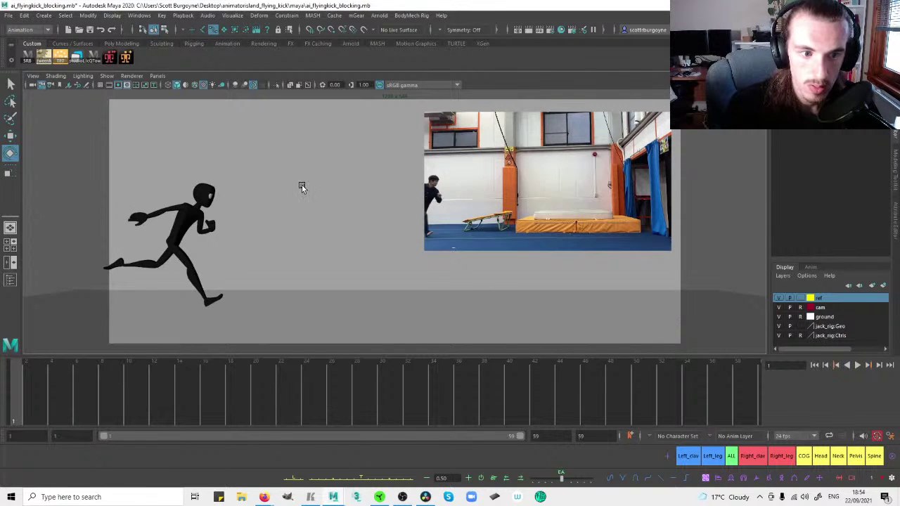
# Orbit around the character at frame 1 and switch to an enlarged orthographic front view.
pyautogui.press('space')
pyautogui.keyDown('alt'); pyautogui.moveTo(203, 183); pyautogui.dragTo(274, 223); pyautogui.keyUp('alt')
pyautogui.click(232, 185)
pyautogui.press('space')
pyautogui.press('space')
pyautogui.moveTo(250, 195); pyautogui.dragTo(300, 199)
pyautogui.press('space')
pyautogui.scroll(-5, 167, 202)
pyautogui.keyDown('alt'); pyautogui.moveTo(514, 230); pyautogui.dragTo(500, 230, button='middle'); pyautogui.keyUp('alt')
pyautogui.keyDown('alt'); pyautogui.moveTo(499, 215); pyautogui.dragTo(451, 198); pyautogui.keyUp('alt')
pyautogui.keyDown('alt'); pyautogui.moveTo(448, 197); pyautogui.dragTo(441, 225, button='middle'); pyautogui.keyUp('alt')
pyautogui.scroll(-1, 450, 247)
pyautogui.click(532, 211)
pyautogui.scroll(-2, 521, 213)
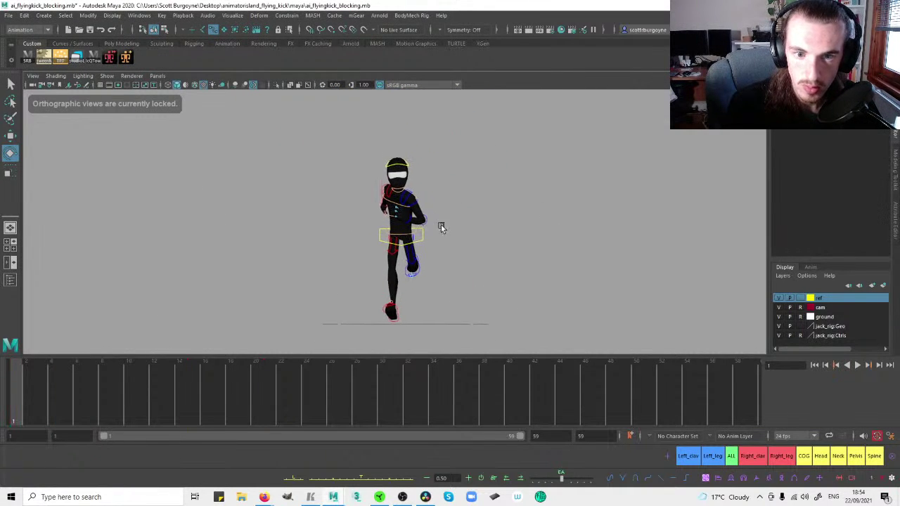
# Select all rig controls and review the keyed poses from the front, ending on frame 21.
pyautogui.click(731, 456)
pyautogui.press('.')
pyautogui.press('.')
pyautogui.press('.')
pyautogui.press(',')
pyautogui.press(',')
pyautogui.press('.')
pyautogui.press('.')
pyautogui.click(591, 232)
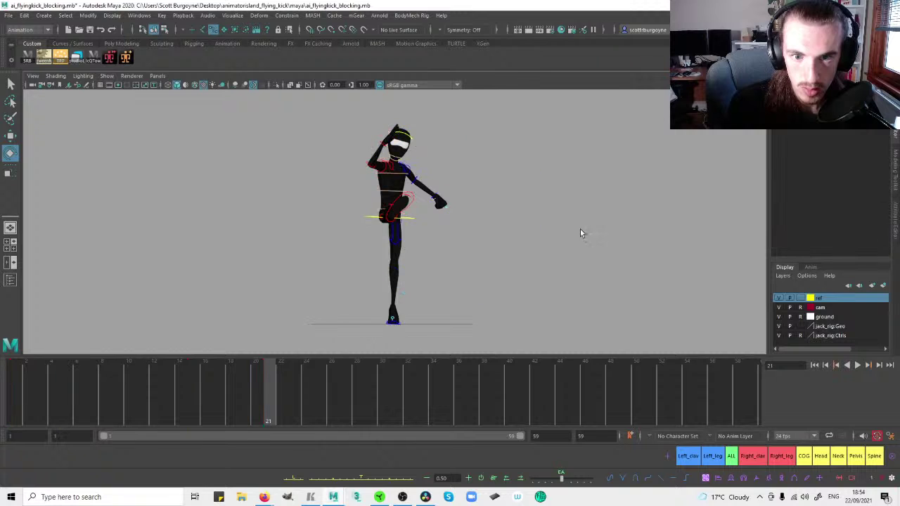
# Adjust the rotation of the left hand and right upper arm controls at frame 21 in the front view.
pyautogui.click(429, 197)
pyautogui.moveTo(484, 279); pyautogui.dragTo(502, 268)
pyautogui.click(422, 166)
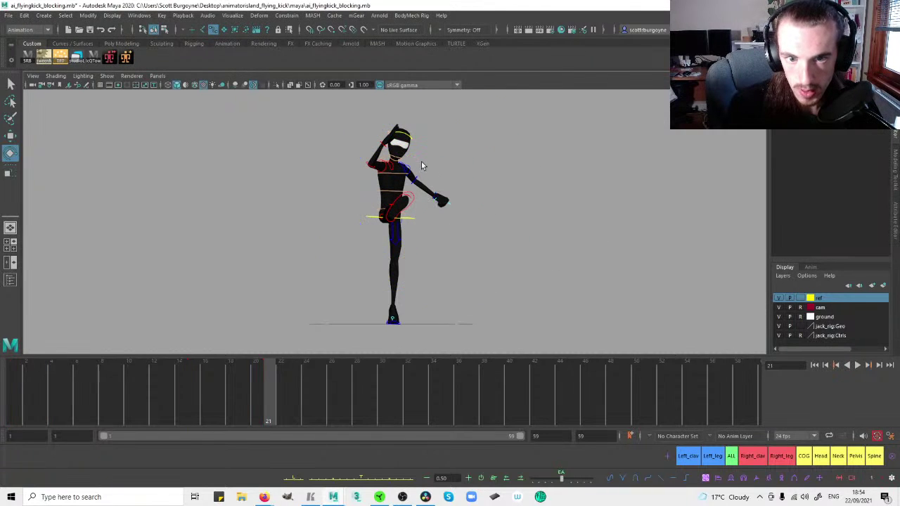
pyautogui.click(385, 169)
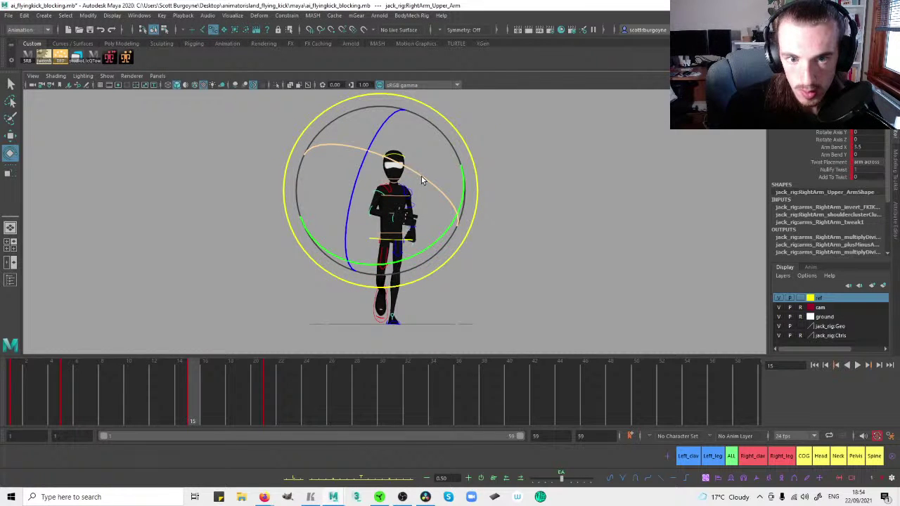
pyautogui.press('.')
pyautogui.moveTo(394, 197); pyautogui.dragTo(429, 151)
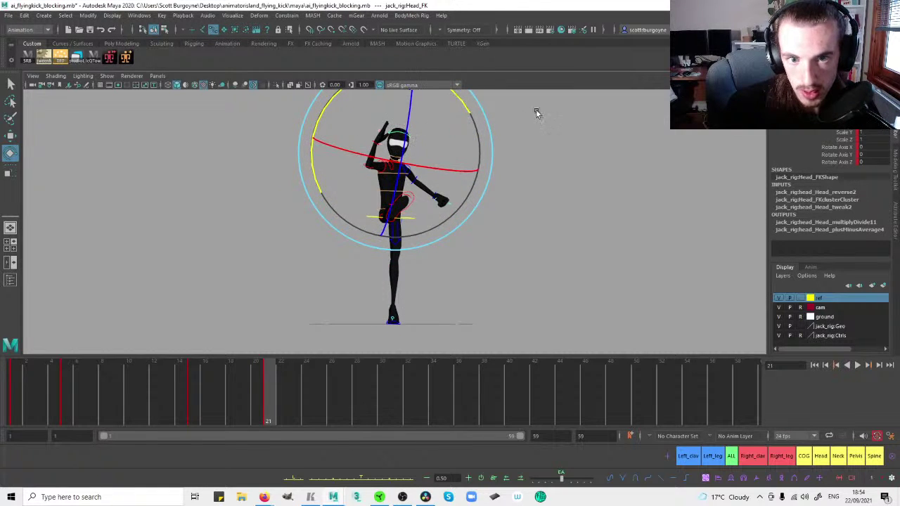
# Tilt the neck control slightly at frame 21 in the front view.
pyautogui.press('space')
pyautogui.click(280, 200)
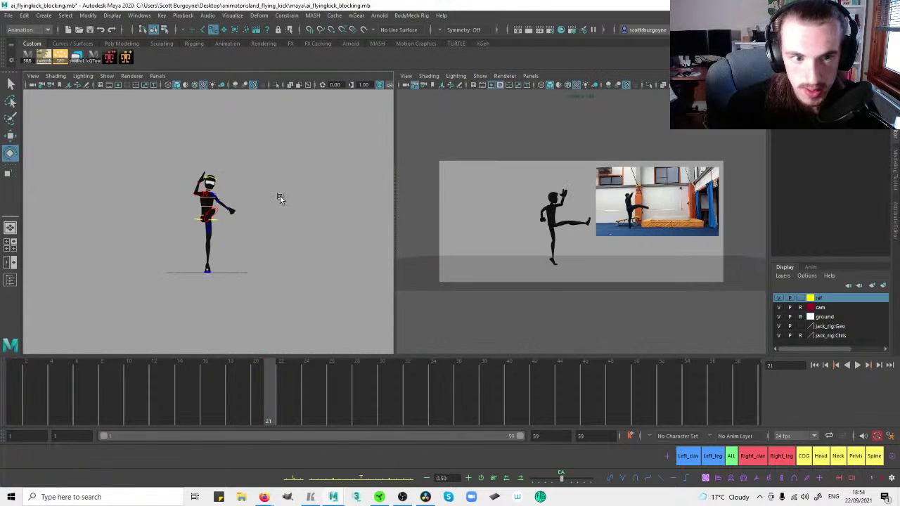
pyautogui.click(838, 456)
pyautogui.press('space')
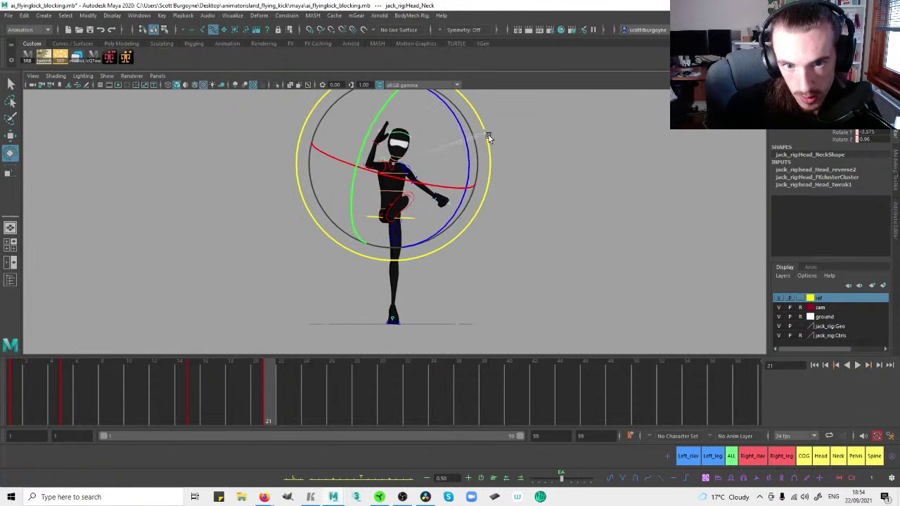
pyautogui.click(525, 136)
pyautogui.click(492, 148)
pyautogui.moveTo(492, 148); pyautogui.dragTo(492, 153)
pyautogui.click(562, 155)
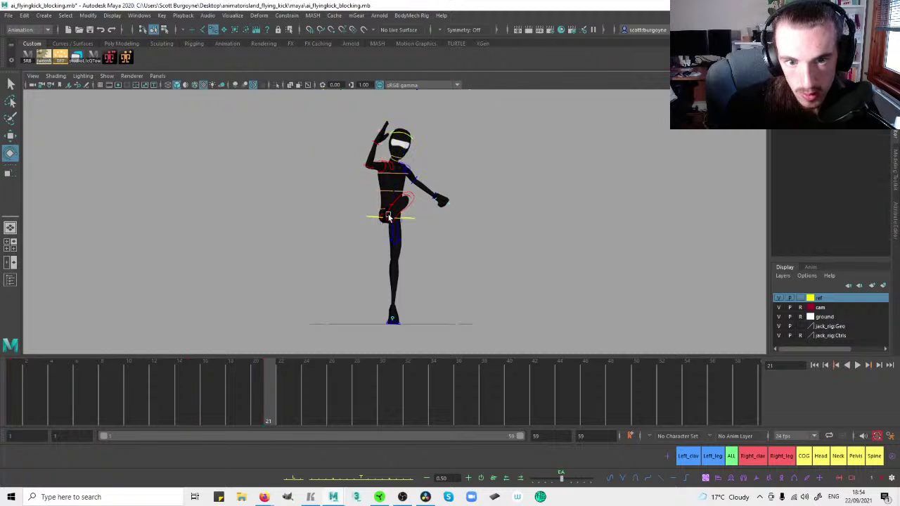
# Tilt the COG control to about -4.2 in Rotate Z at frame 21 and adjust the middle spine control's rotation.
pyautogui.click(365, 219)
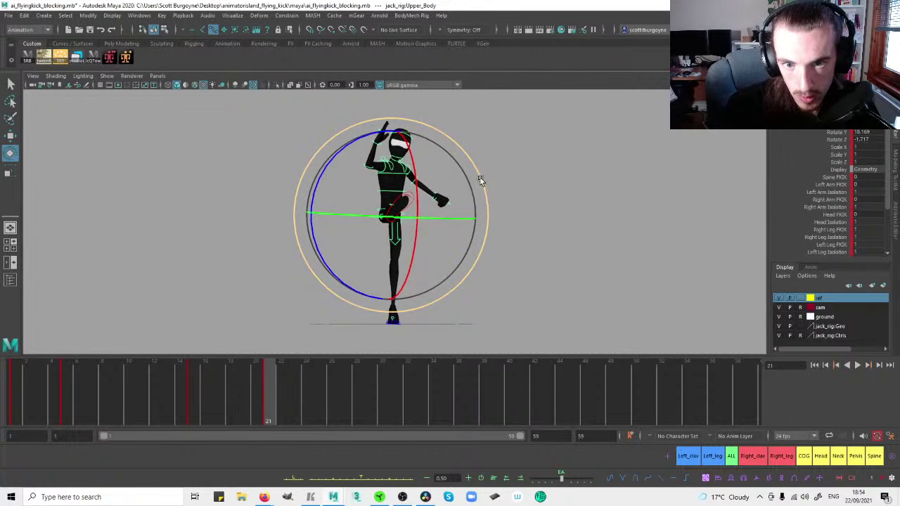
pyautogui.click(493, 181)
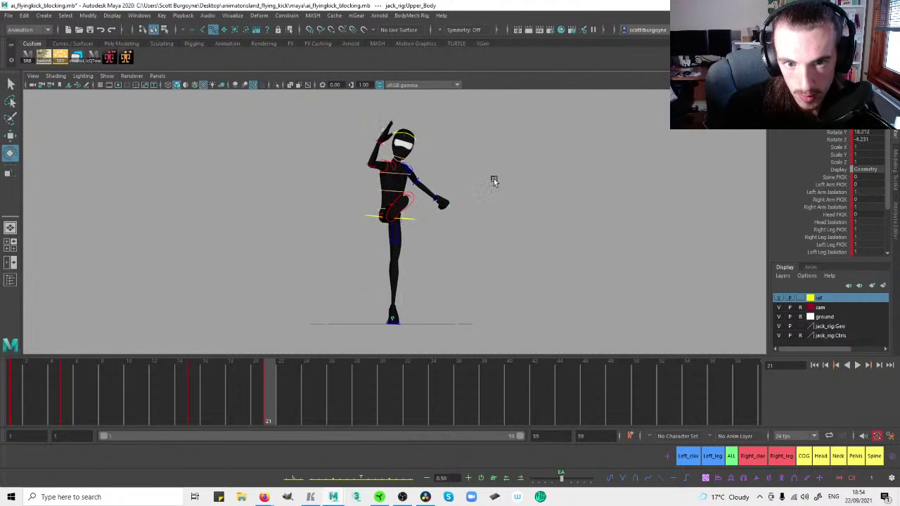
pyautogui.click(394, 187)
pyautogui.press('w')
pyautogui.click(385, 191)
pyautogui.press(',')
pyautogui.press('.')
pyautogui.press('e')
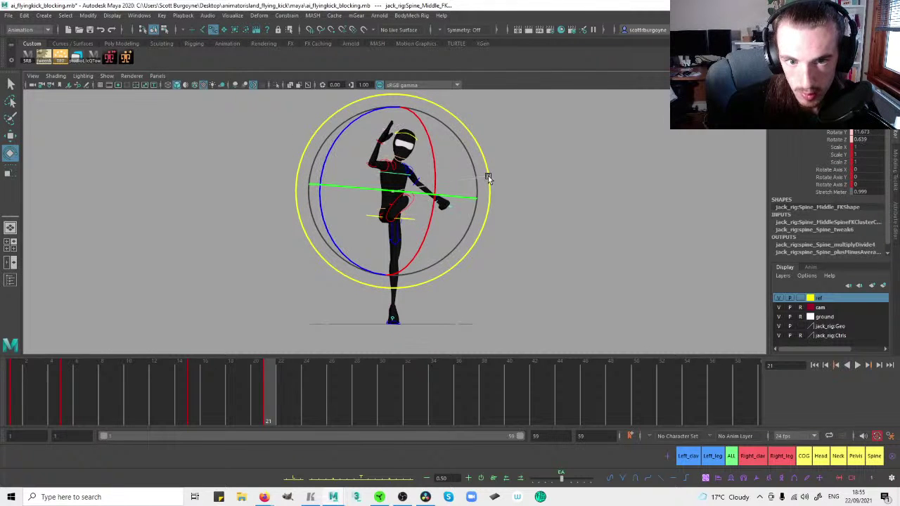
pyautogui.click(504, 174)
# Adjust the pelvis FK control at frame 21 and tilt the middle spine control to about 3.3 in Rotate Z.
pyautogui.click(378, 210)
pyautogui.moveTo(339, 219); pyautogui.dragTo(340, 221)
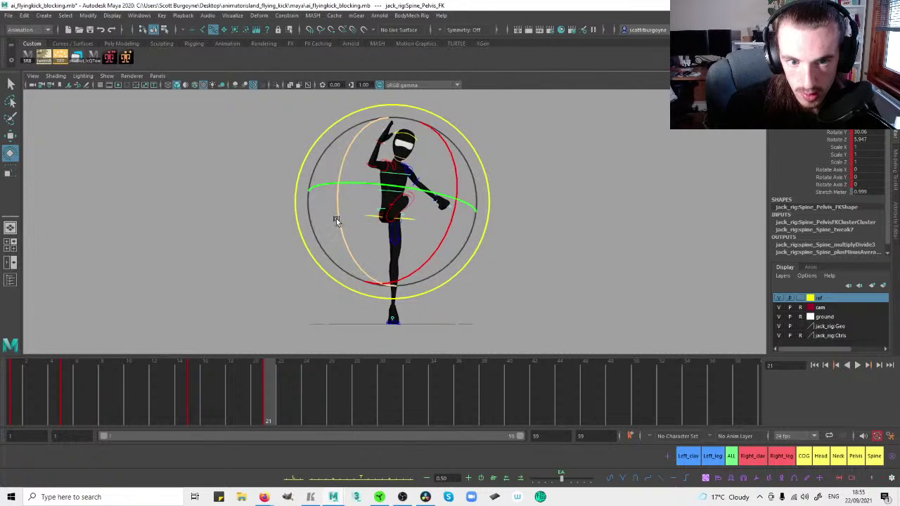
pyautogui.press(',')
pyautogui.press('.')
pyautogui.press('Up')
pyautogui.press('w')
pyautogui.press('e')
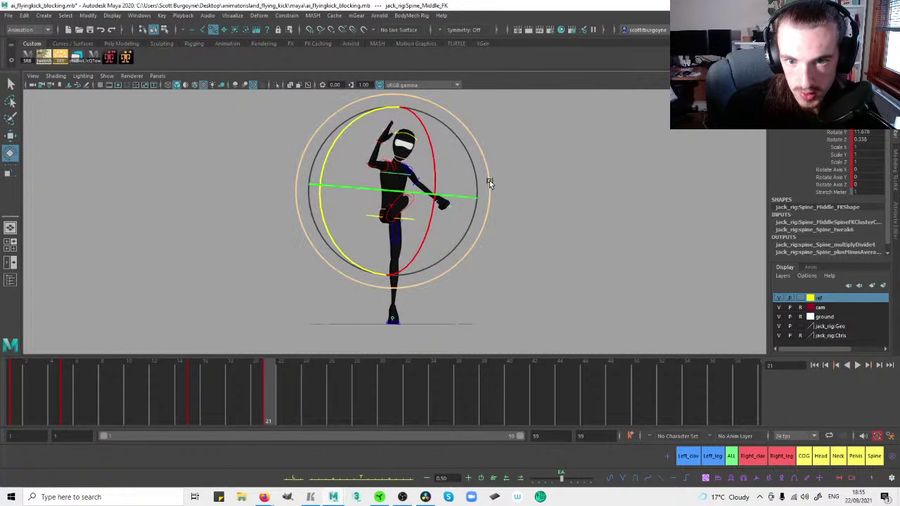
pyautogui.moveTo(488, 181); pyautogui.dragTo(491, 187)
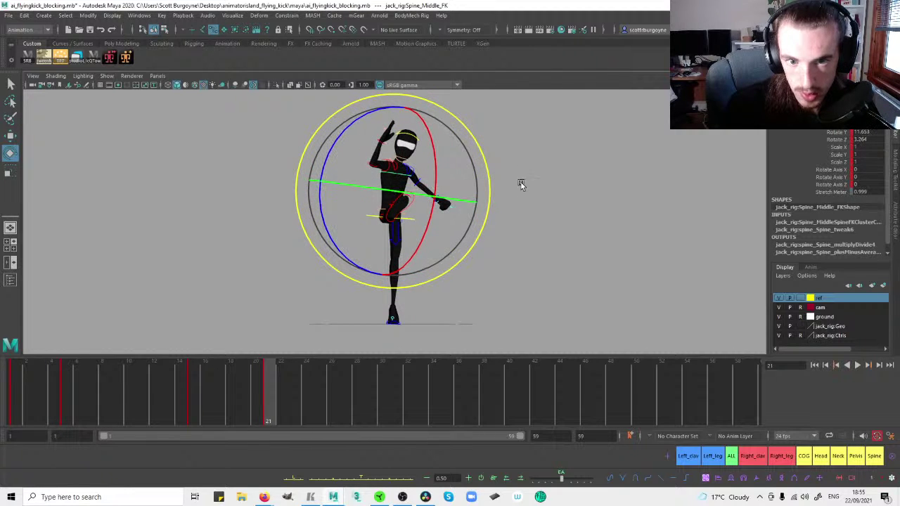
pyautogui.click(521, 184)
# Rotate the right leg IK foot control to about -25.6 in Rotate Z at frame 21, comparing it with frame 15.
pyautogui.click(410, 201)
pyautogui.press(',')
pyautogui.press('.')
pyautogui.moveTo(397, 138); pyautogui.dragTo(379, 142)
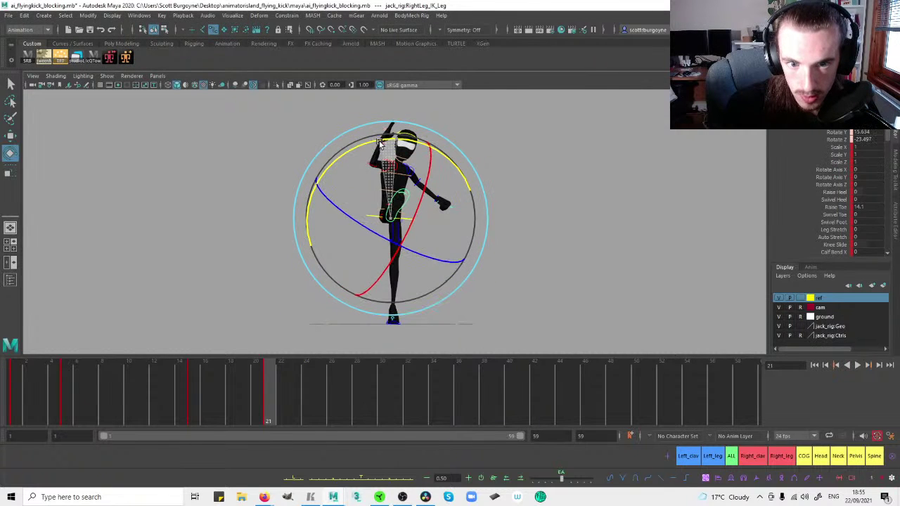
pyautogui.press('w')
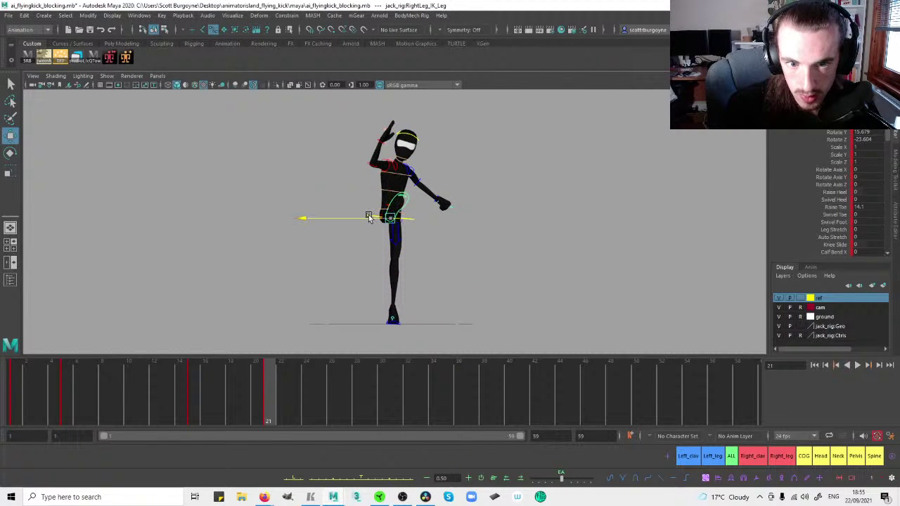
# Check the raised right foot from the side and front at frame 21 and save the scene.
pyautogui.press('space')
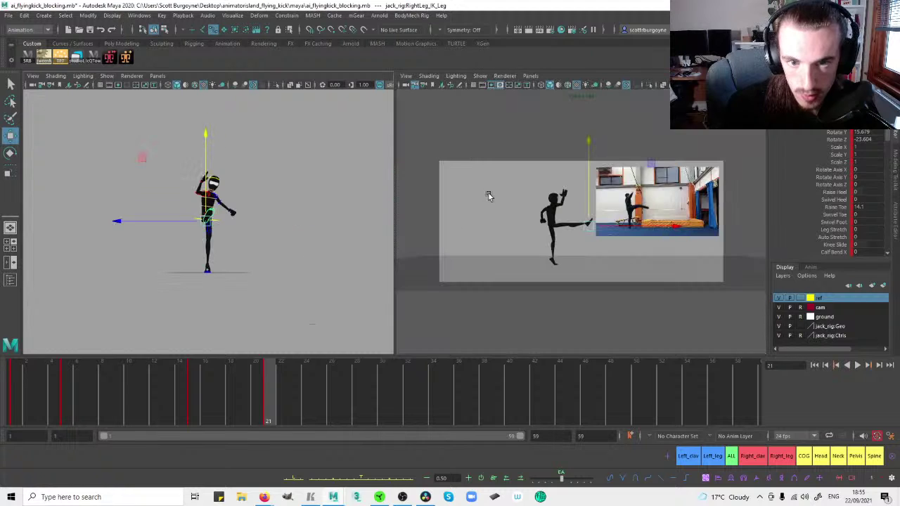
pyautogui.press('space')
pyautogui.moveTo(247, 210); pyautogui.dragTo(344, 201)
pyautogui.keyDown('alt'); pyautogui.moveTo(352, 203); pyautogui.dragTo(270, 221, button='middle'); pyautogui.keyUp('alt')
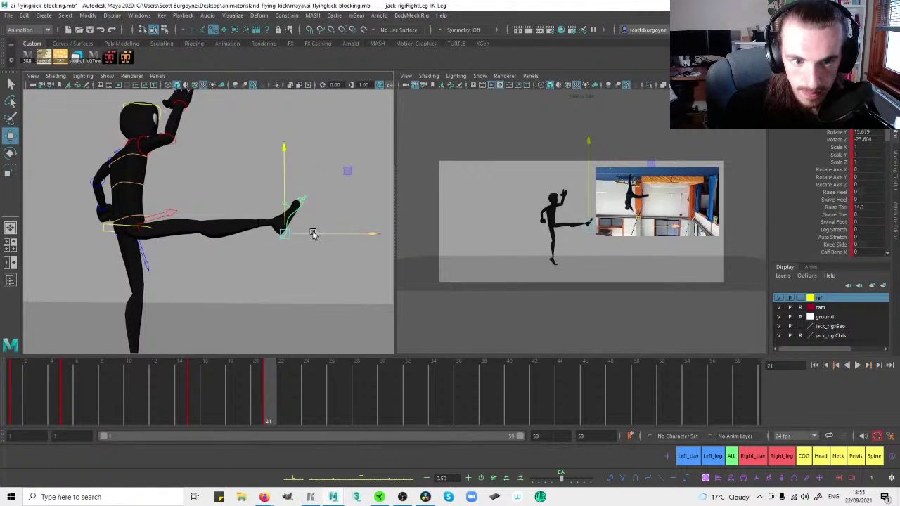
pyautogui.moveTo(308, 233)
pyautogui.keyDown('alt'); pyautogui.mouseDown()
pyautogui.moveTo(242, 217)
pyautogui.moveTo(260, 217)
pyautogui.moveTo(197, 233)
pyautogui.moveTo(168, 219)
pyautogui.moveTo(311, 226)
pyautogui.mouseUp(); pyautogui.keyUp('alt')
pyautogui.press('w')
pyautogui.keyDown('alt'); pyautogui.moveTo(311, 226); pyautogui.dragTo(274, 226, button='middle'); pyautogui.keyUp('alt')
pyautogui.keyDown('alt'); pyautogui.moveTo(275, 227); pyautogui.dragTo(175, 154); pyautogui.keyUp('alt')
pyautogui.press('e')
pyautogui.hotkey('ctrl', 's')
# Rotate the right leg IK foot control to about 8.5 in Y and -20 in Z at frame 21, and nudge its position.
pyautogui.moveTo(240, 309); pyautogui.dragTo(233, 310)
pyautogui.moveTo(260, 187); pyautogui.dragTo(257, 185)
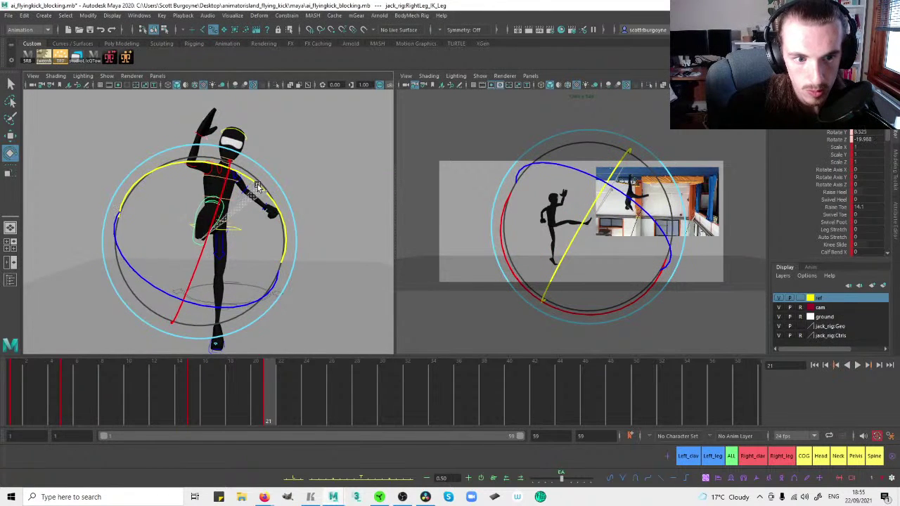
pyautogui.press('w')
pyautogui.moveTo(215, 242); pyautogui.dragTo(220, 244)
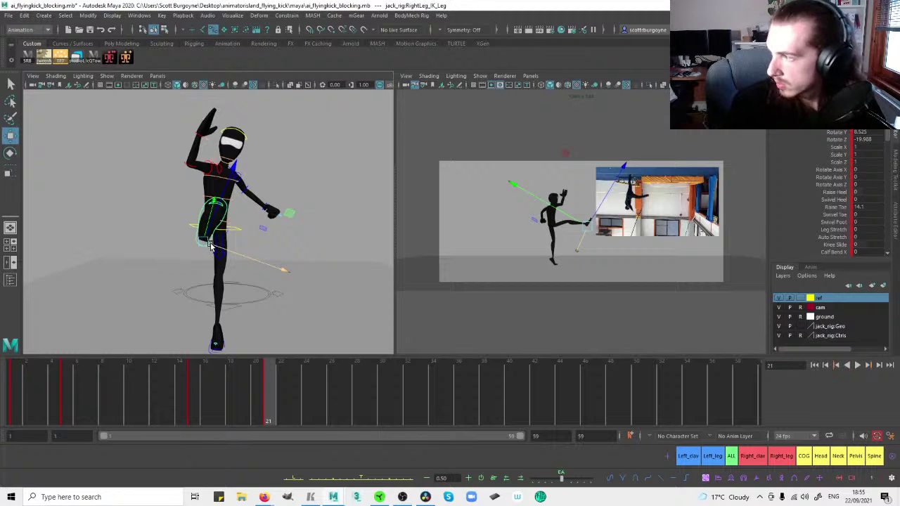
# Rotate the right leg pole vector control slightly at frame 21 to adjust the kicking knee's direction.
pyautogui.keyDown('alt'); pyautogui.moveTo(227, 246); pyautogui.dragTo(176, 236); pyautogui.keyUp('alt')
pyautogui.click(221, 211)
pyautogui.keyDown('alt'); pyautogui.moveTo(180, 237); pyautogui.dragTo(182, 216, button='middle'); pyautogui.keyUp('alt')
pyautogui.press('e')
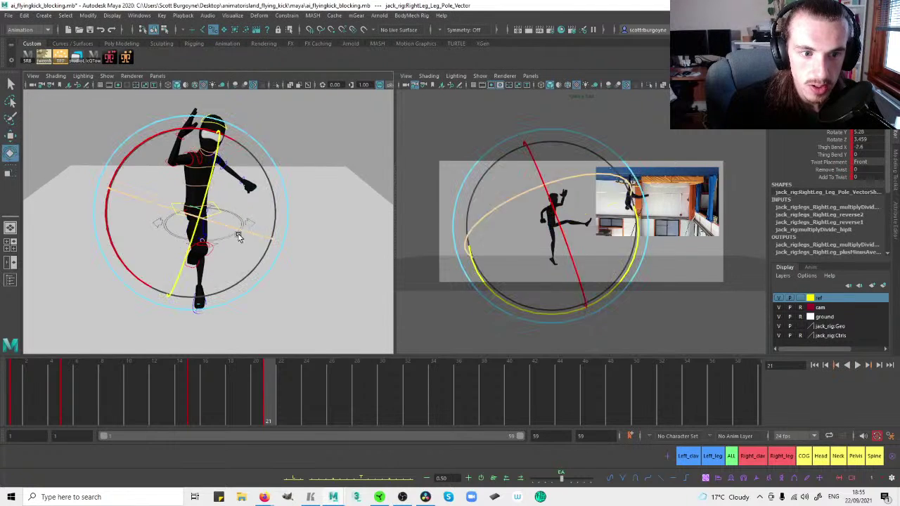
pyautogui.moveTo(248, 234); pyautogui.dragTo(247, 230)
# Rotate the left leg pole vector control at frame 21 to about 5.7 in Y and -3.3 in Z.
pyautogui.keyDown('alt'); pyautogui.moveTo(204, 200); pyautogui.dragTo(225, 221); pyautogui.keyUp('alt')
pyautogui.click(324, 172)
pyautogui.click(290, 211)
pyautogui.click(210, 239)
pyautogui.press('e')
pyautogui.moveTo(263, 261); pyautogui.dragTo(263, 256)
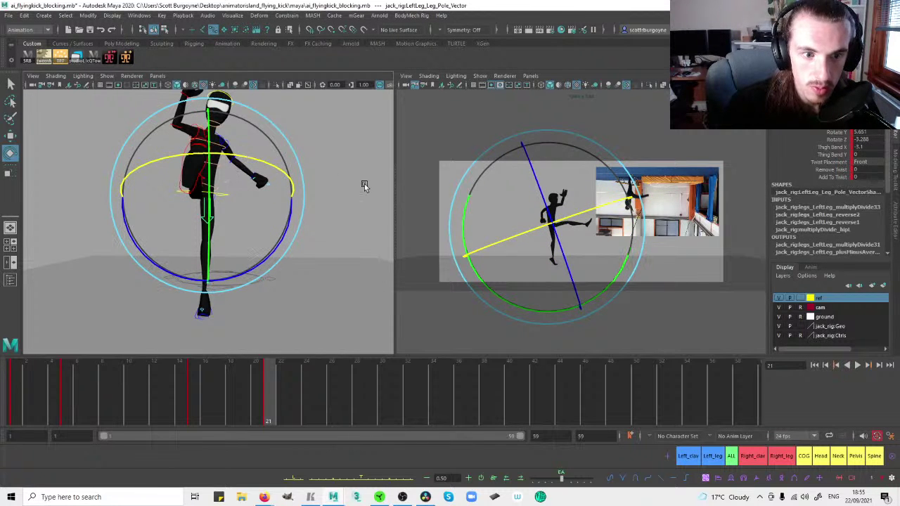
# Check the pelvis from the side at frame 21 and fine-tune the rotation of the right thigh's pole vector control.
pyautogui.click(362, 186)
pyautogui.click(216, 193)
pyautogui.keyDown('alt'); pyautogui.moveTo(345, 200); pyautogui.dragTo(272, 210); pyautogui.keyUp('alt')
pyautogui.keyDown('alt'); pyautogui.moveTo(271, 210); pyautogui.dragTo(296, 214, button='middle'); pyautogui.keyUp('alt')
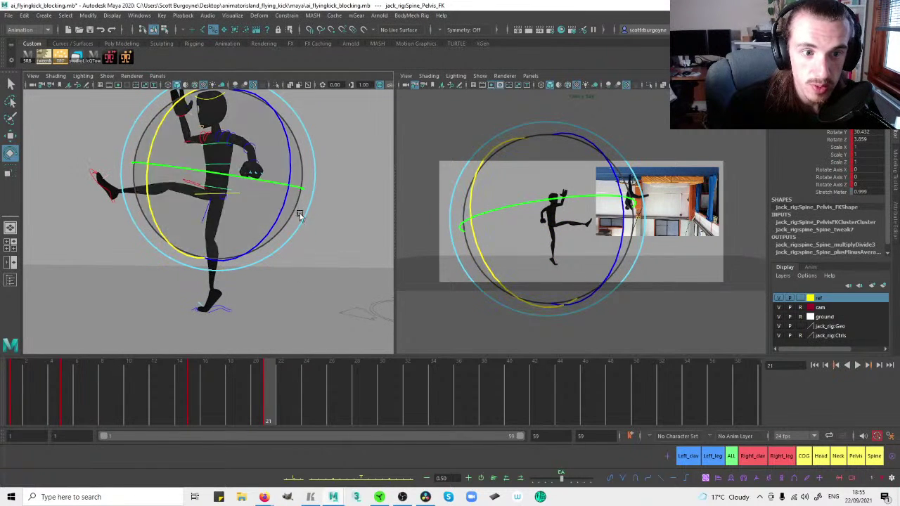
pyautogui.click(325, 214)
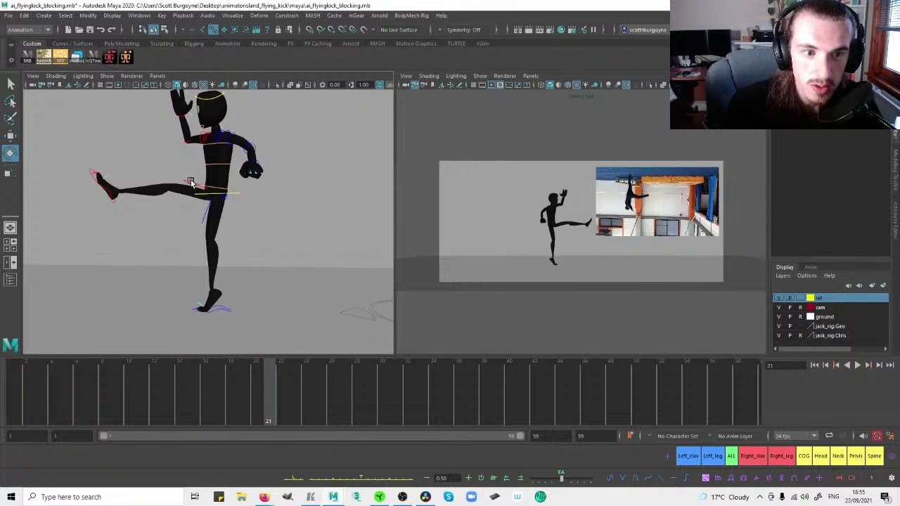
pyautogui.click(190, 182)
pyautogui.moveTo(288, 156); pyautogui.dragTo(290, 145)
pyautogui.click(250, 166)
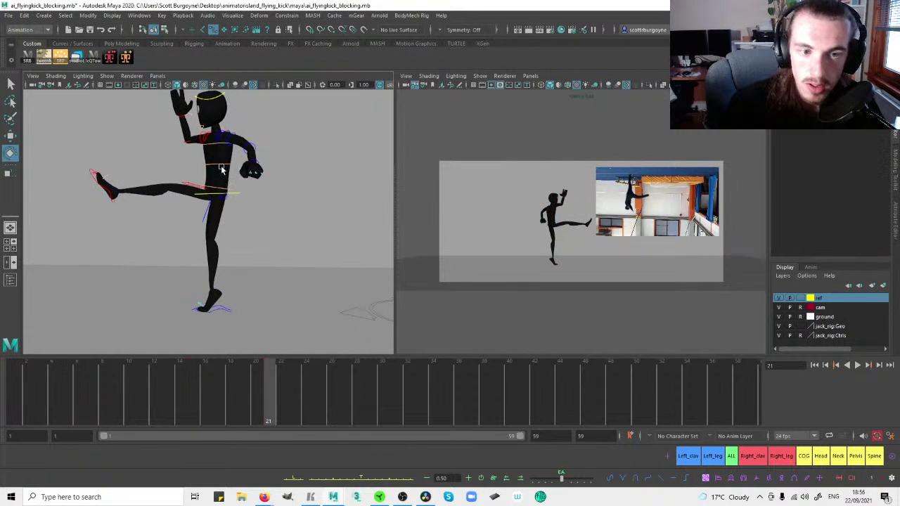
# Set the right leg IK foot control's Raise Toe to 8.4 at frame 15 and rotate it to about -6.9 in Y and -1.2 in Z.
pyautogui.click(107, 190)
pyautogui.press('space')
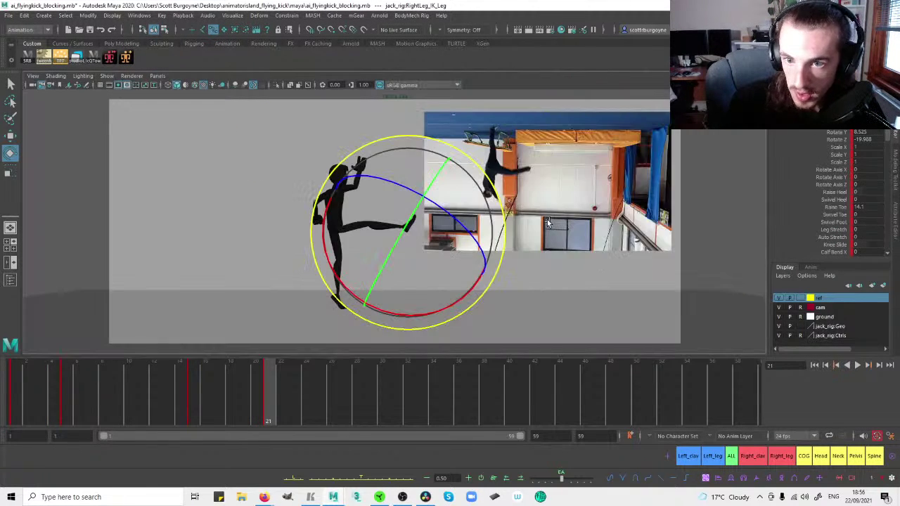
pyautogui.press(',')
pyautogui.press('.')
pyautogui.press(',')
pyautogui.press(',')
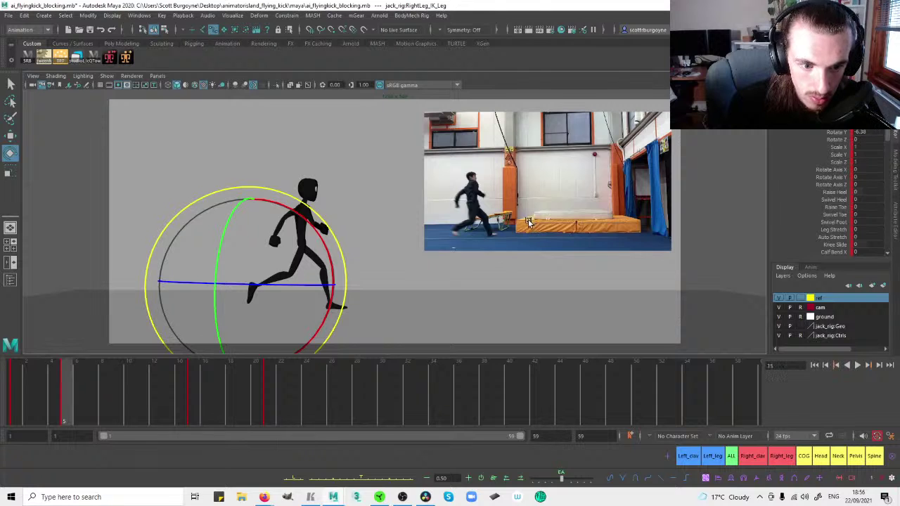
pyautogui.press('.')
pyautogui.moveTo(335, 237); pyautogui.dragTo(320, 218)
pyautogui.press('w')
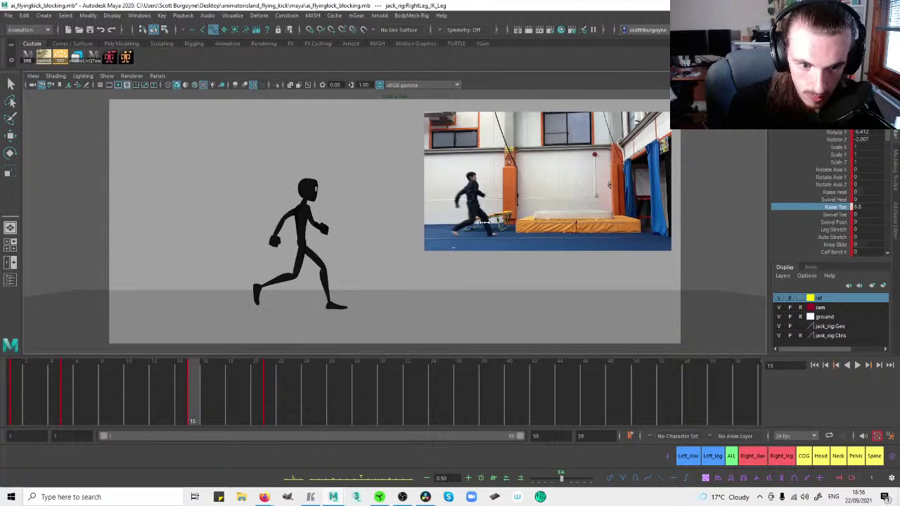
pyautogui.press('e')
pyautogui.moveTo(358, 237); pyautogui.dragTo(327, 241)
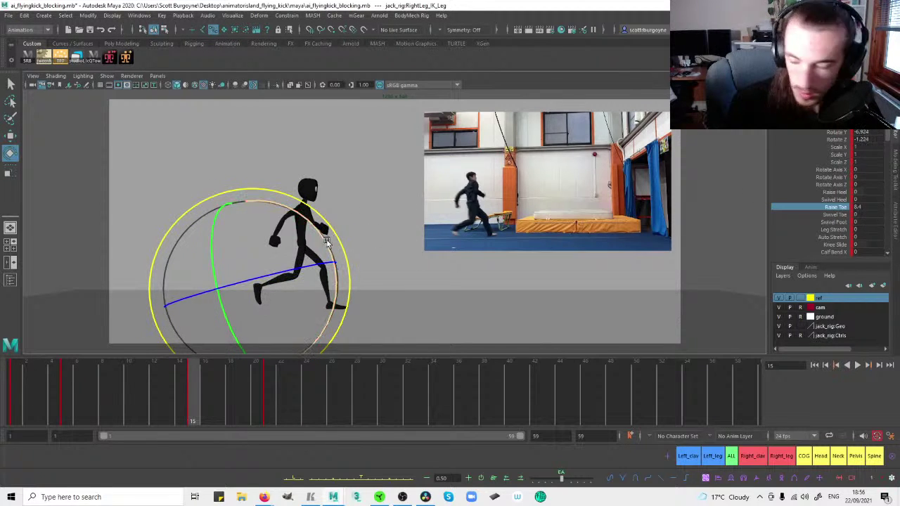
# Compare the keyed poses at frames 5, 15 and 21 with the reference footage, and inspect the kick pose from the side.
pyautogui.press('w')
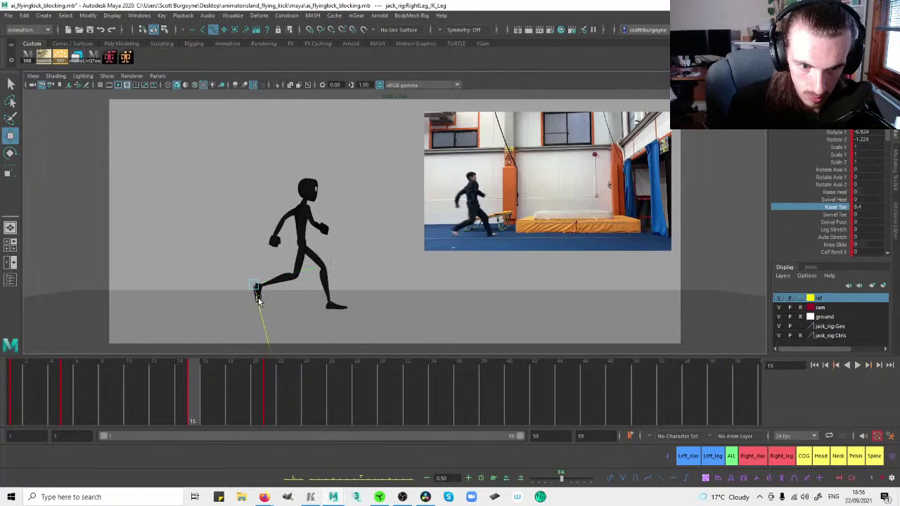
pyautogui.press(',')
pyautogui.press(',')
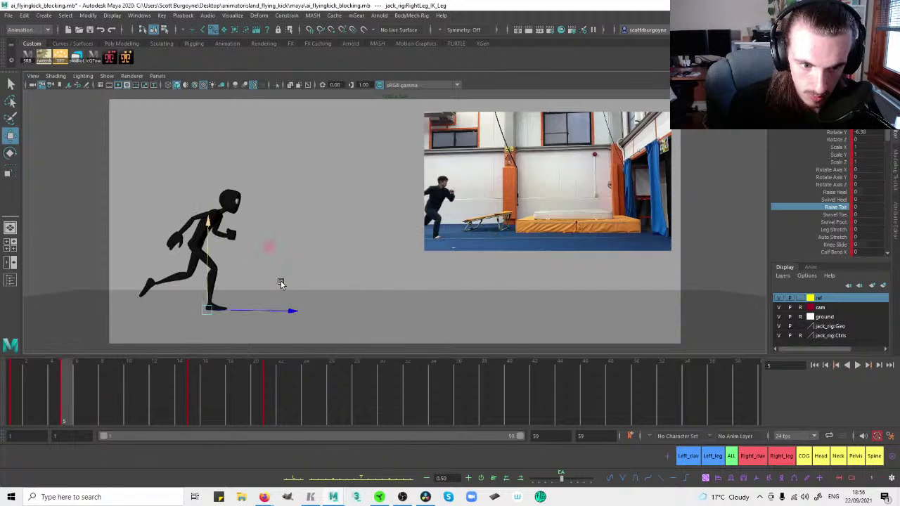
pyautogui.press('.')
pyautogui.press('.')
pyautogui.press('.')
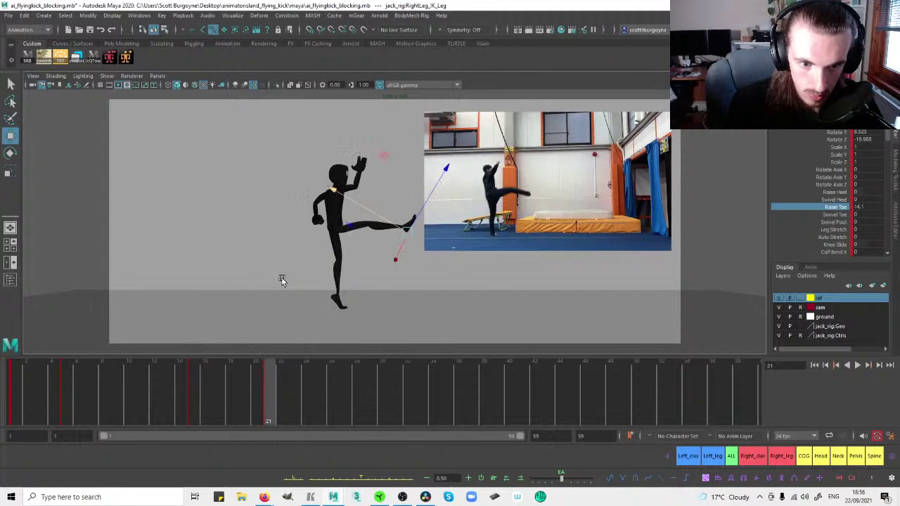
pyautogui.press(',')
pyautogui.press('.')
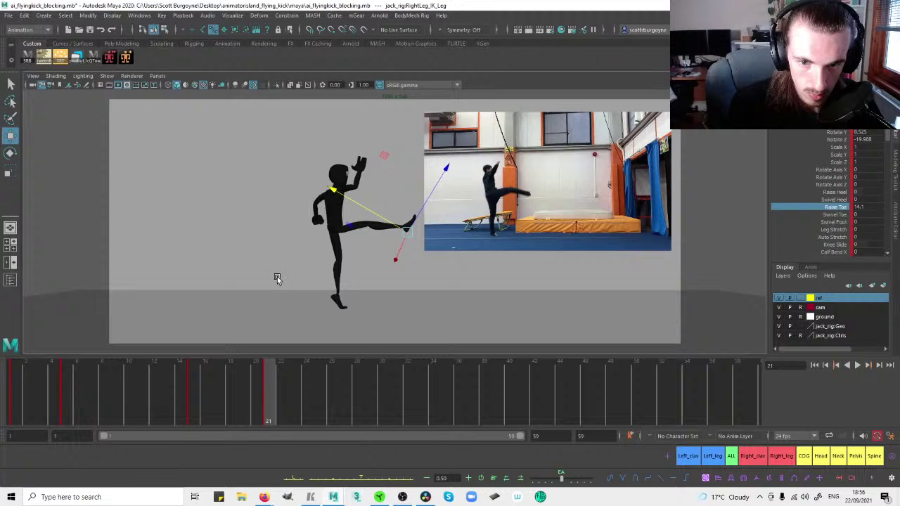
pyautogui.press(',')
pyautogui.press(',')
pyautogui.press('.')
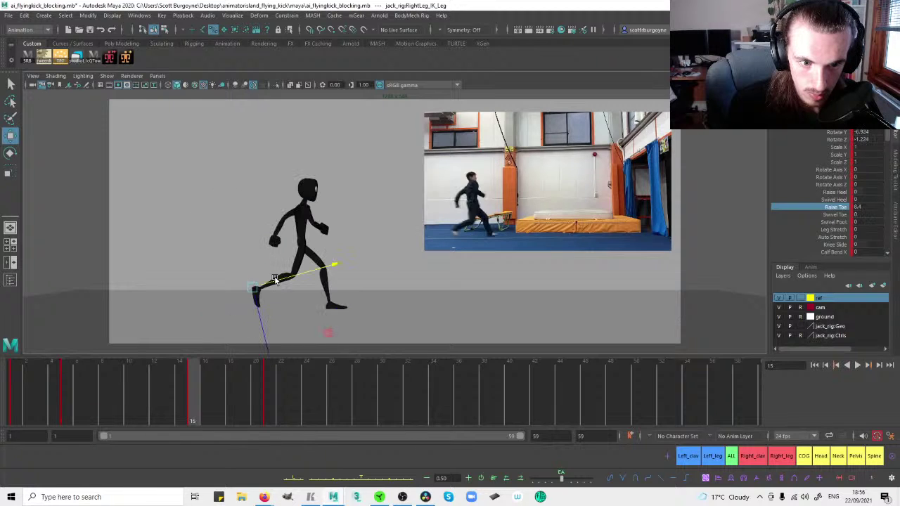
pyautogui.press('.')
pyautogui.press('.')
pyautogui.click(269, 274)
pyautogui.press('space')
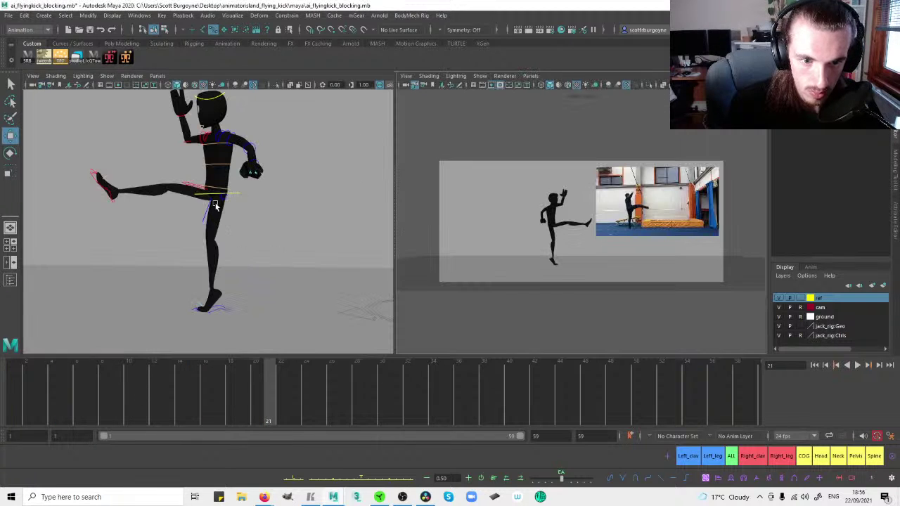
pyautogui.scroll(-2, 282, 170)
pyautogui.keyDown('alt'); pyautogui.moveTo(282, 169); pyautogui.dragTo(274, 205, button='middle'); pyautogui.keyUp('alt')
pyautogui.keyDown('alt'); pyautogui.moveTo(273, 204); pyautogui.dragTo(314, 193); pyautogui.keyUp('alt')
pyautogui.scroll(-3, 314, 194)
pyautogui.keyDown('alt'); pyautogui.moveTo(315, 193); pyautogui.dragTo(278, 197, button='middle'); pyautogui.keyUp('alt')
# Select all rig controls and key a halfway breakdown at frame 10 with tweenMachine at 0.
pyautogui.click(731, 456)
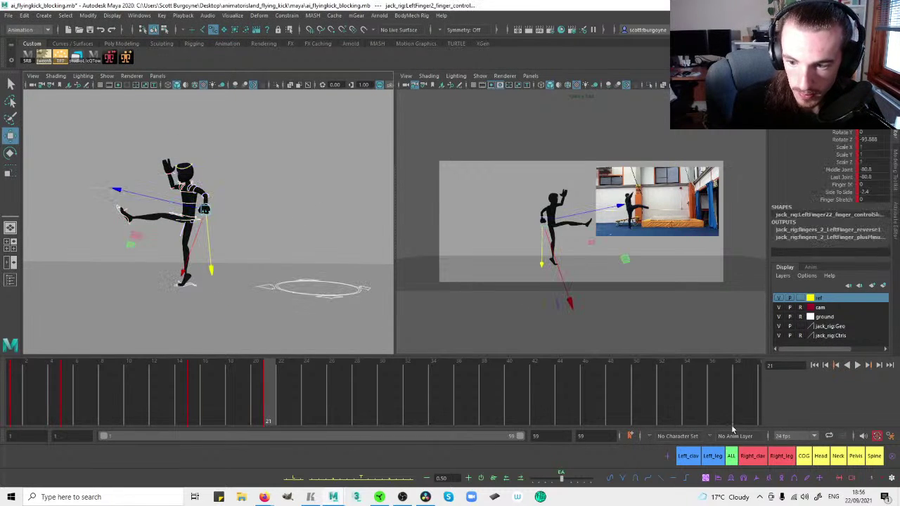
pyautogui.press('space')
pyautogui.press(',')
pyautogui.press(',')
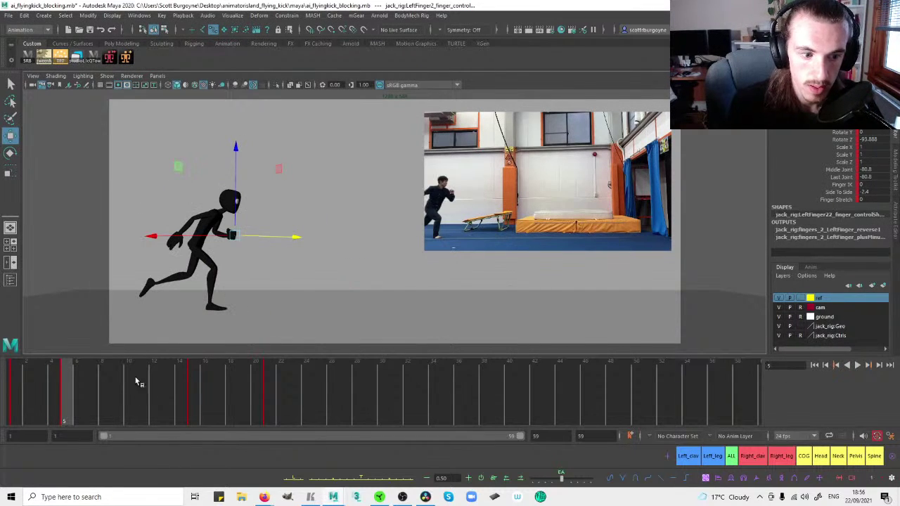
pyautogui.moveTo(78, 384); pyautogui.dragTo(127, 376)
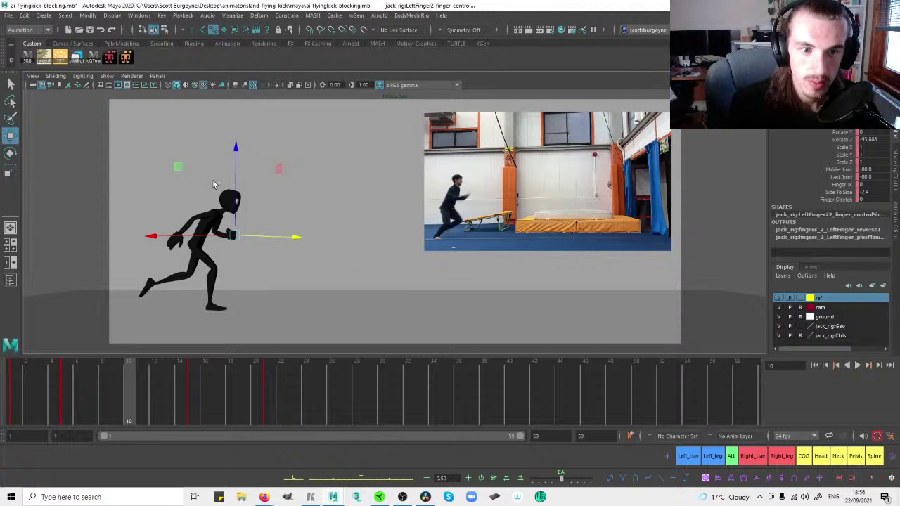
pyautogui.press(',')
pyautogui.press('.')
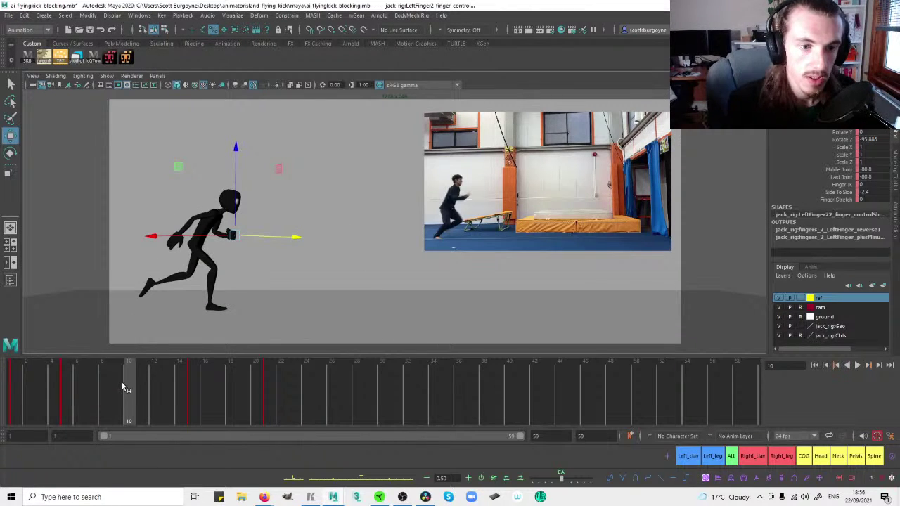
pyautogui.click(45, 56)
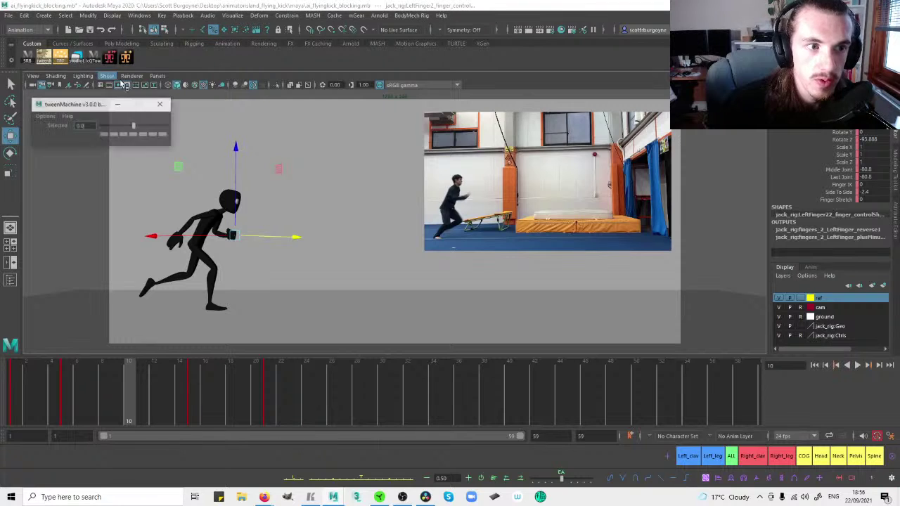
pyautogui.moveTo(79, 101); pyautogui.dragTo(326, 121)
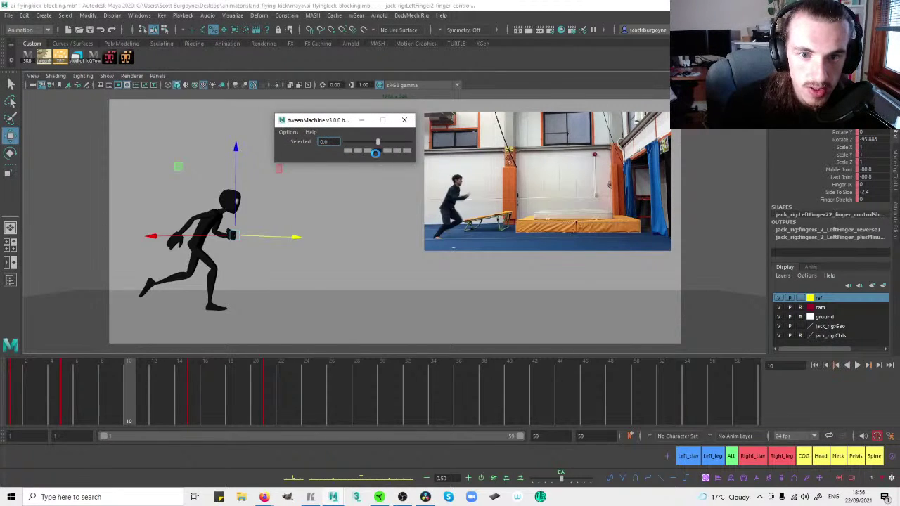
pyautogui.click(377, 152)
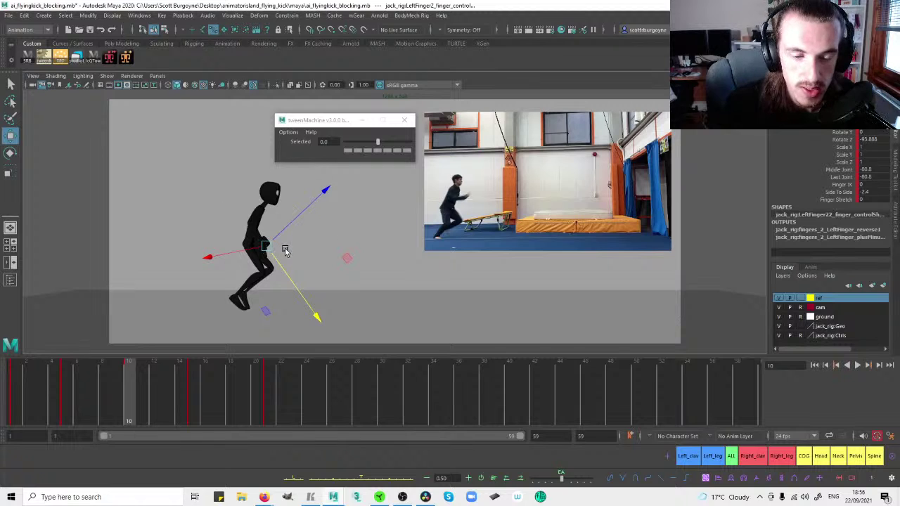
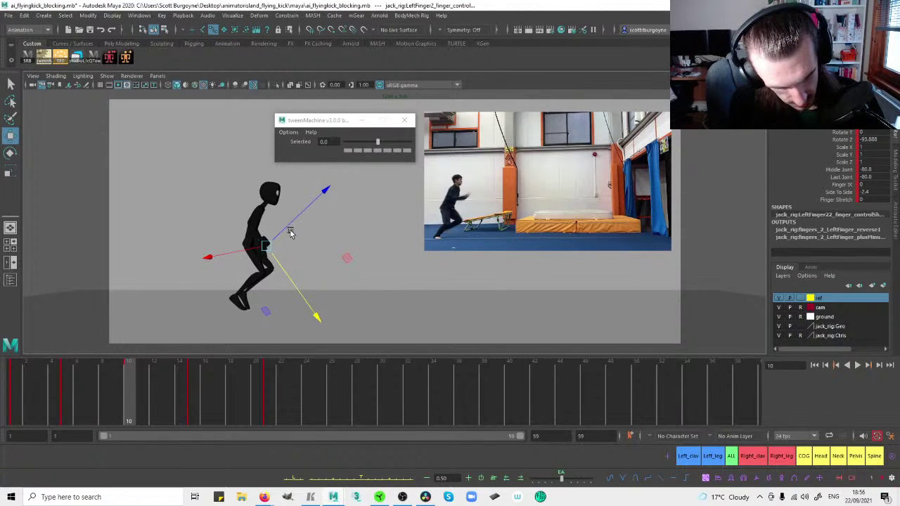
# Compare the frame 10 breakdown with the neighbouring poses at frames 5 and 15.
pyautogui.press(',')
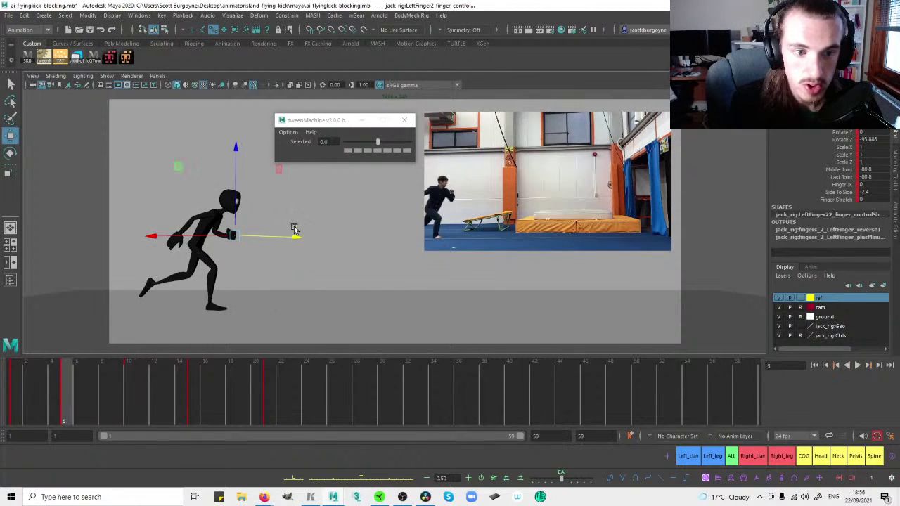
pyautogui.press('.')
pyautogui.press('.')
pyautogui.press(',')
pyautogui.press(',')
pyautogui.press('.')
pyautogui.press(',')
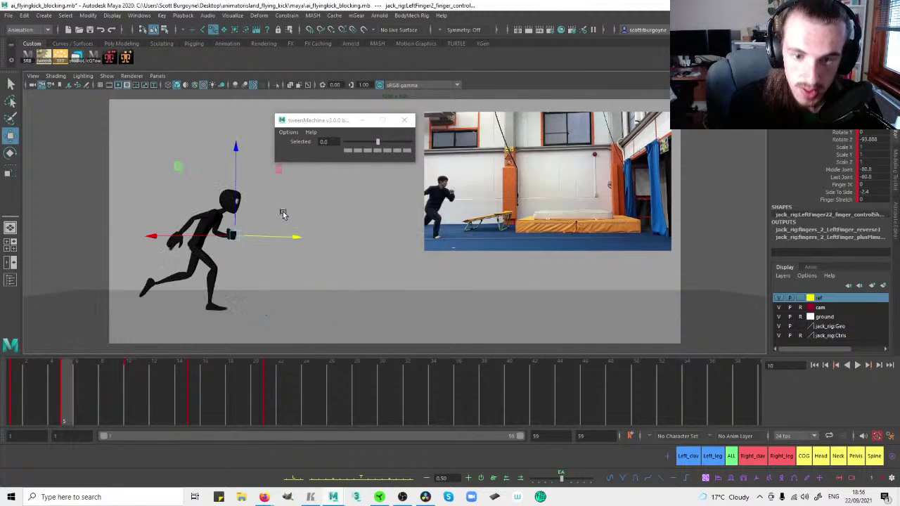
# Tween the right leg controls to -100 at frame 10 so the foot matches its planted position from frame 5.
pyautogui.click(715, 457)
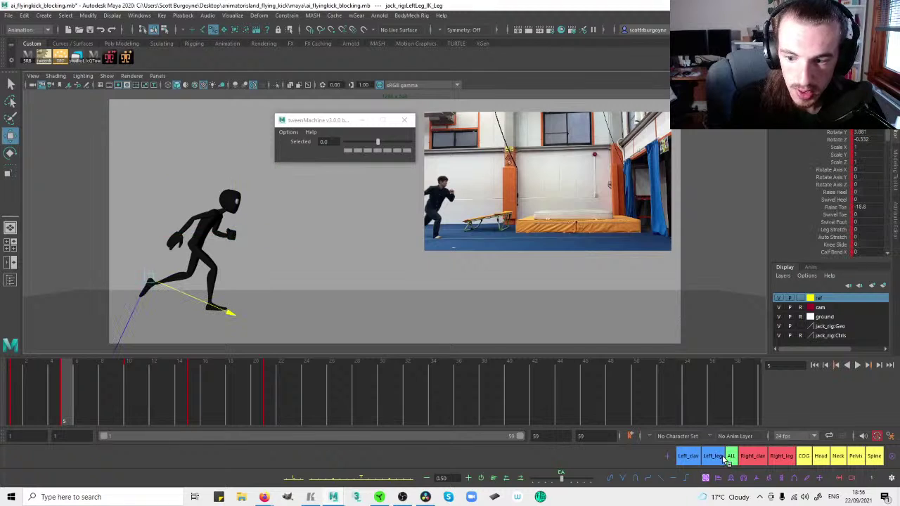
pyautogui.click(782, 457)
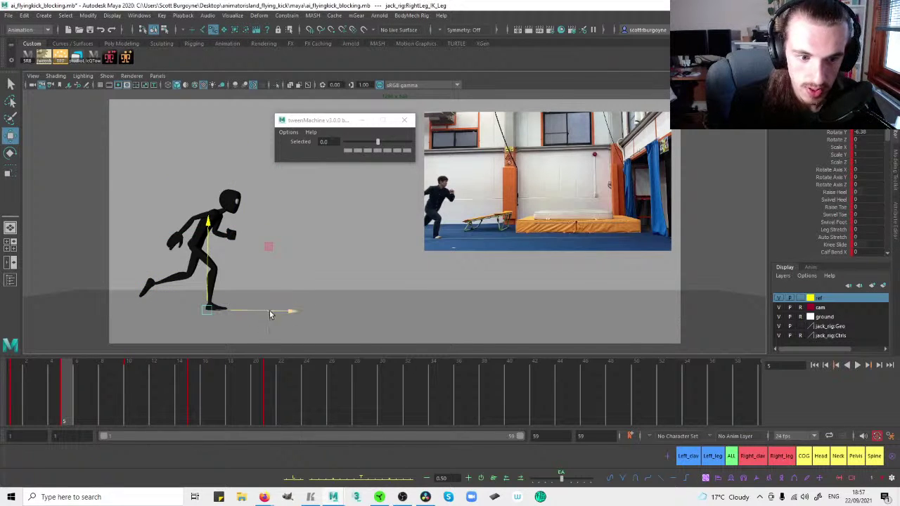
pyautogui.press('.')
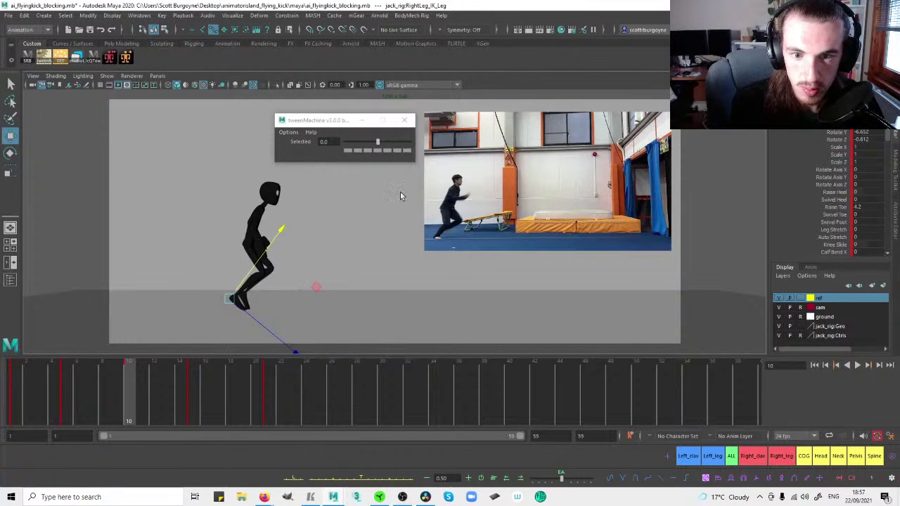
pyautogui.moveTo(378, 142); pyautogui.dragTo(289, 220)
pyautogui.press(',')
pyautogui.press('.')
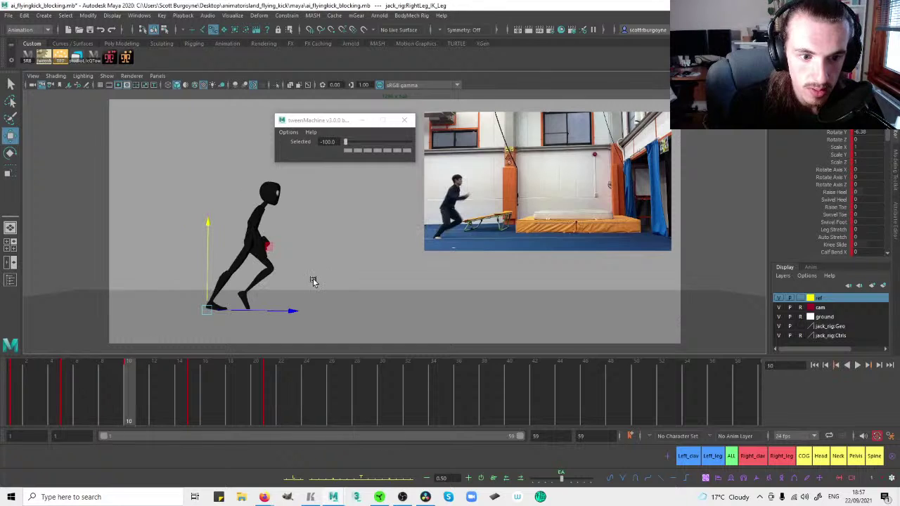
pyautogui.click(330, 230)
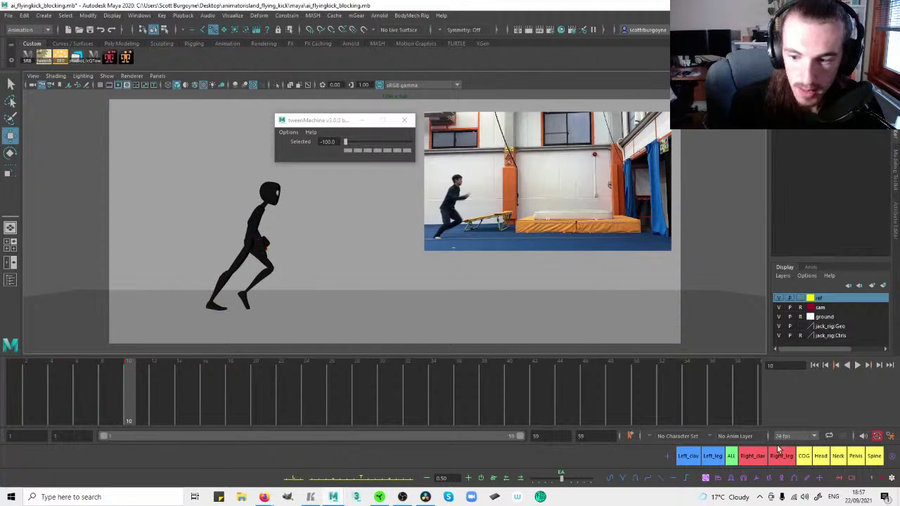
# Tween the COG control to -33 at frame 10, comparing it with a value of 0 and the pose at frame 5.
pyautogui.click(807, 458)
pyautogui.press(',')
pyautogui.press('.')
pyautogui.press('.')
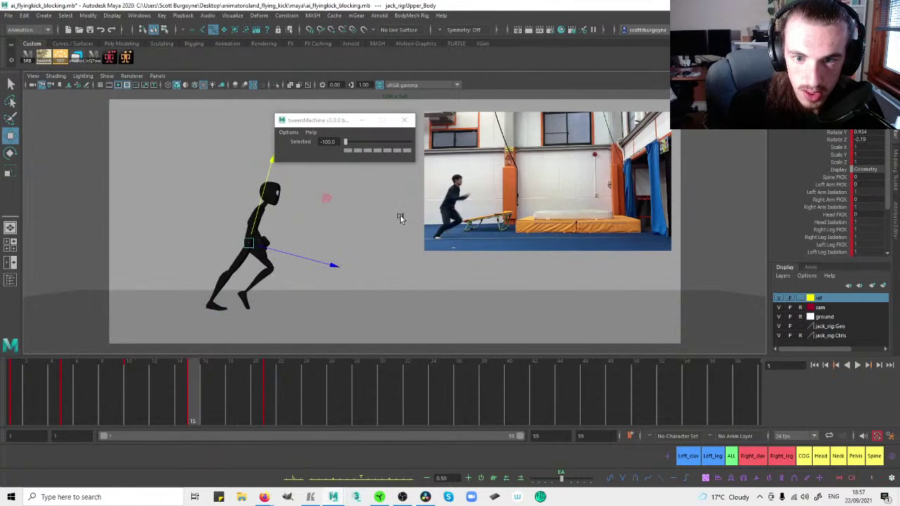
pyautogui.press(',')
pyautogui.click(367, 149)
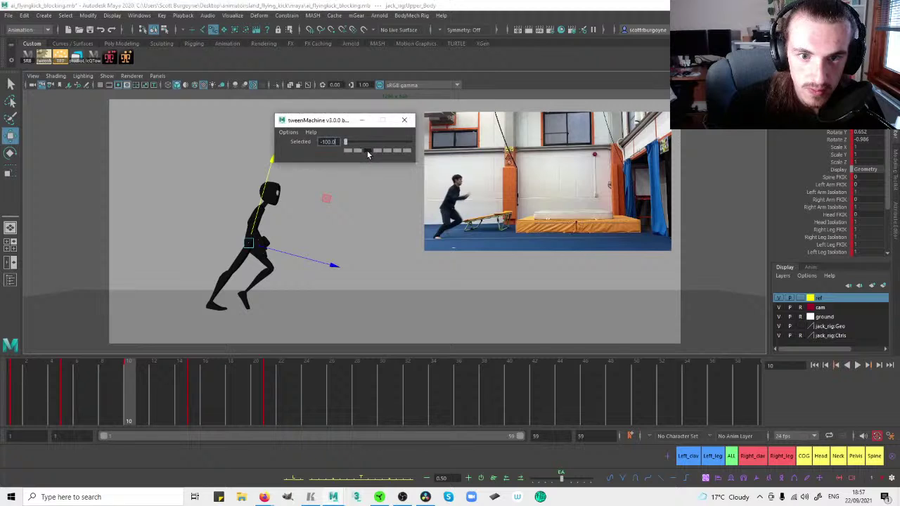
pyautogui.press(',')
pyautogui.press('.')
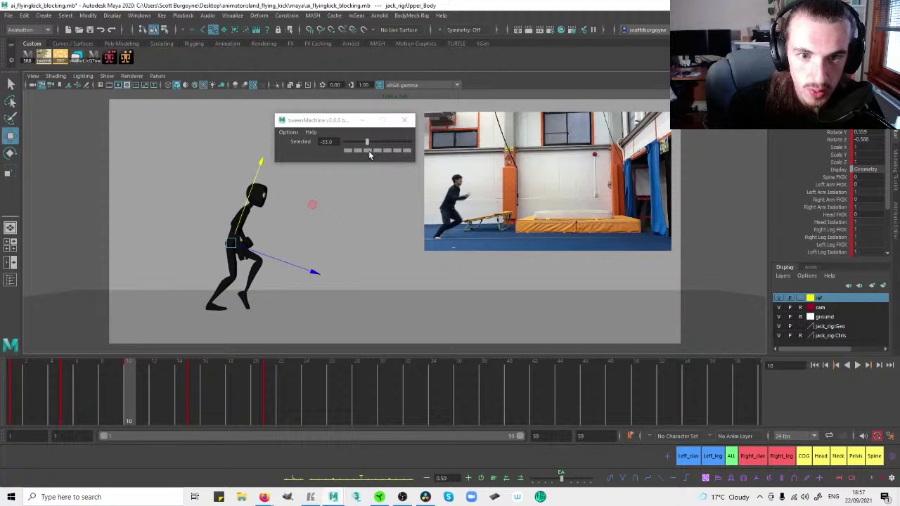
pyautogui.click(376, 151)
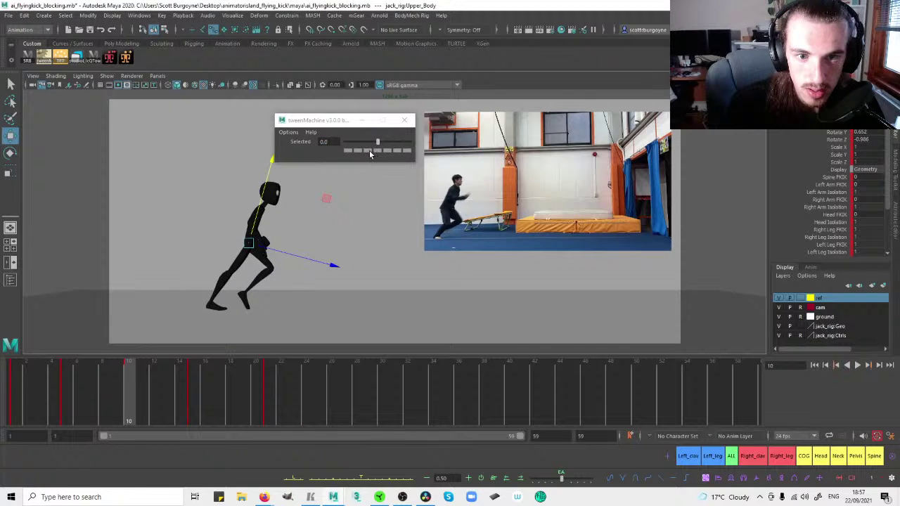
pyautogui.click(369, 151)
pyautogui.press(',')
pyautogui.press('.')
pyautogui.click(366, 152)
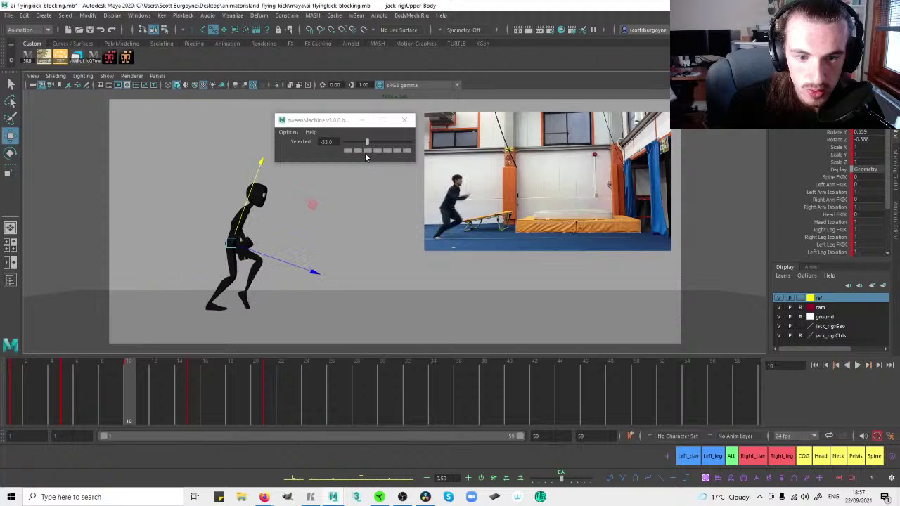
# Compare frame 10 with the previous key and tween the left leg control to -33 at frame 10.
pyautogui.press(',')
pyautogui.press('.')
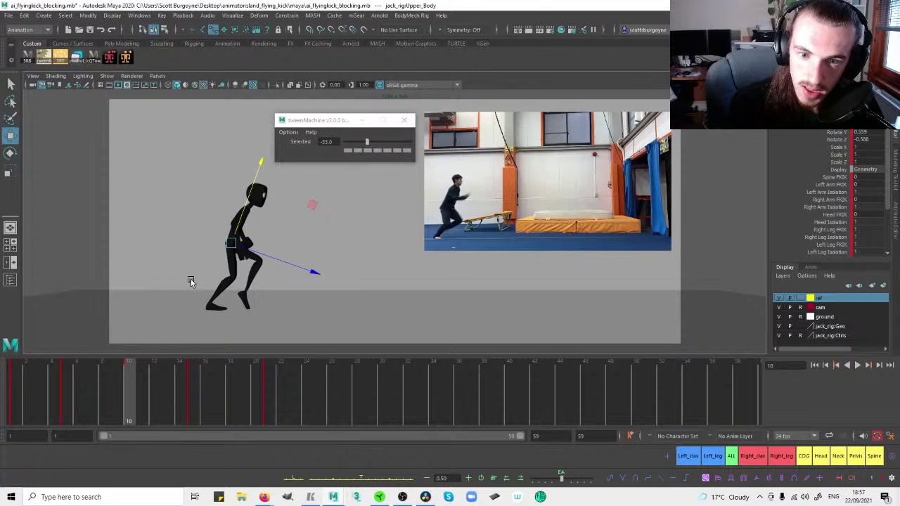
pyautogui.click(712, 456)
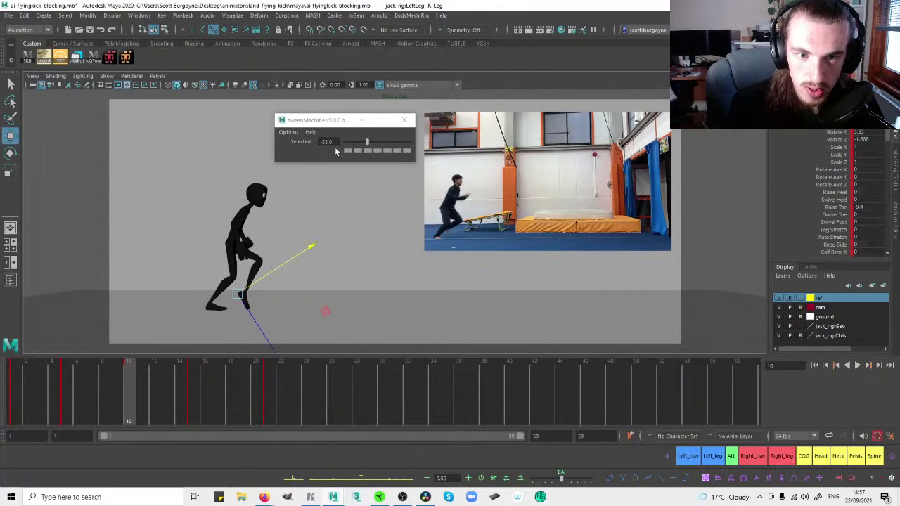
pyautogui.click(363, 151)
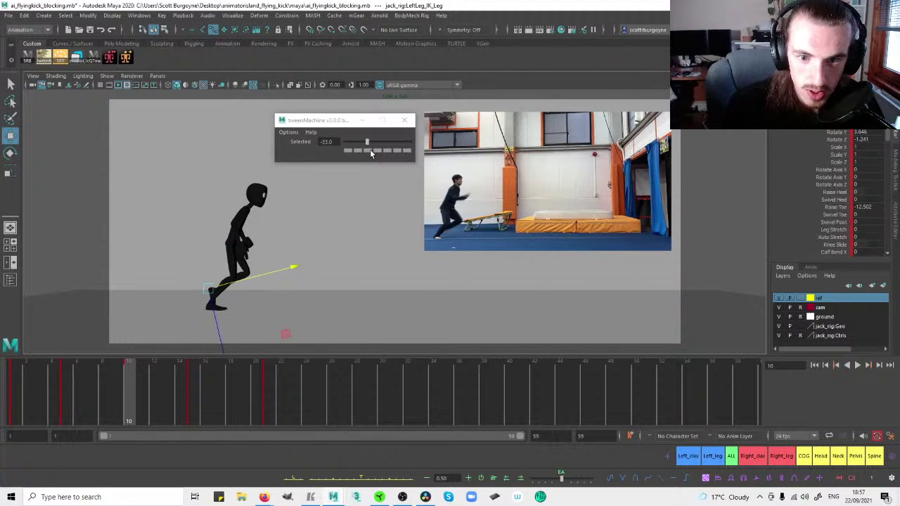
# Move and rotate the left foot control at frame 10 so the foot sits just ahead of the planted right foot.
pyautogui.press('w')
pyautogui.moveTo(215, 291); pyautogui.dragTo(171, 289)
pyautogui.click(249, 289)
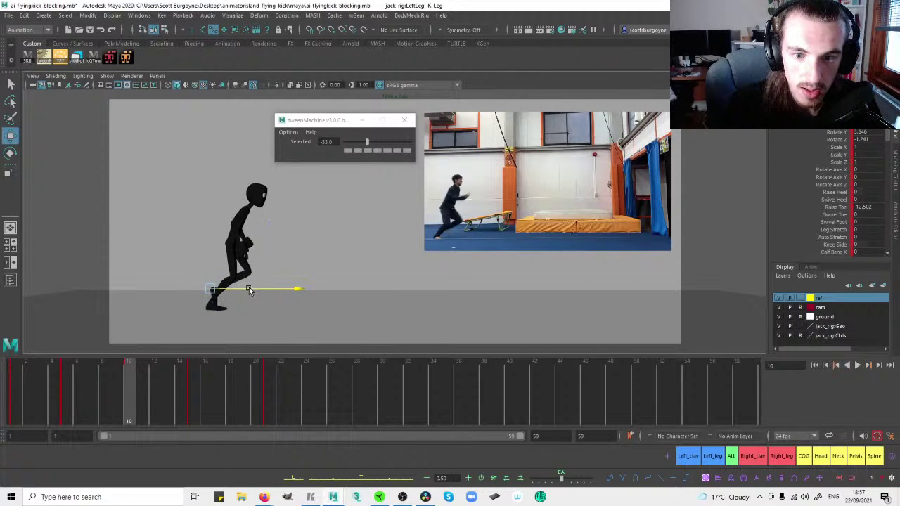
pyautogui.press('e')
pyautogui.moveTo(304, 244); pyautogui.dragTo(292, 235)
pyautogui.press('w')
pyautogui.moveTo(266, 285); pyautogui.dragTo(262, 288)
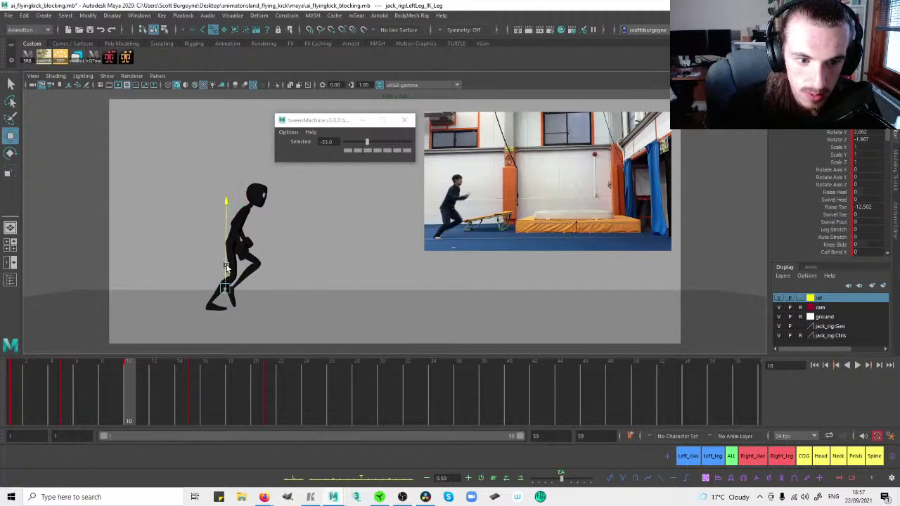
pyautogui.click(257, 241)
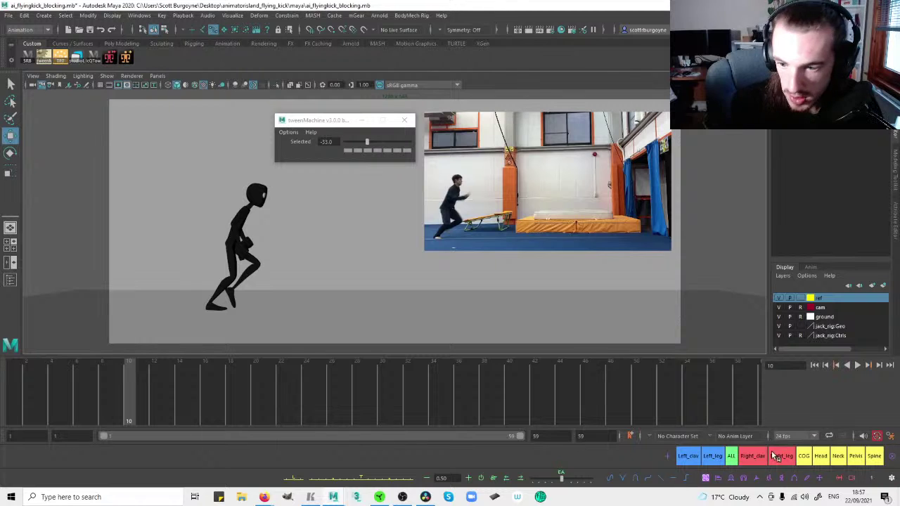
# Raise the COG control slightly and nudge it forward at frame 10, comparing the pose with frames 5 and 15.
pyautogui.click(799, 458)
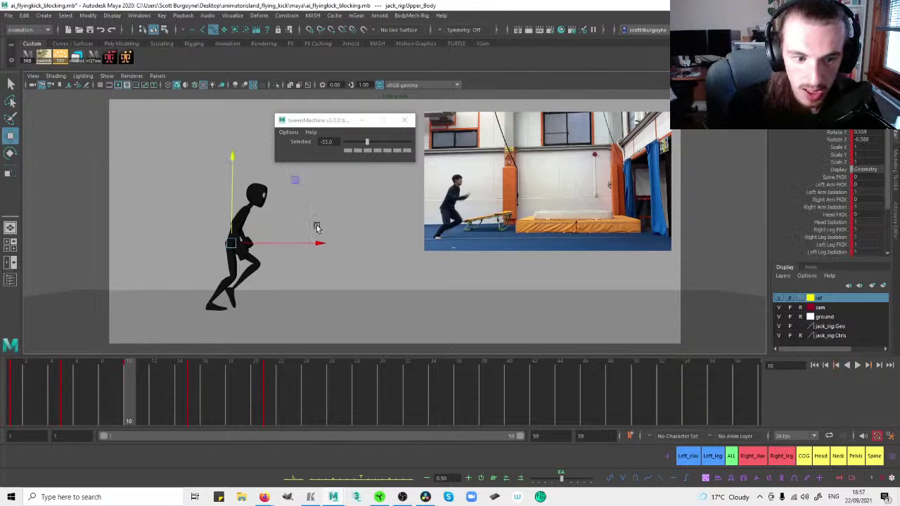
pyautogui.press(',')
pyautogui.press('.')
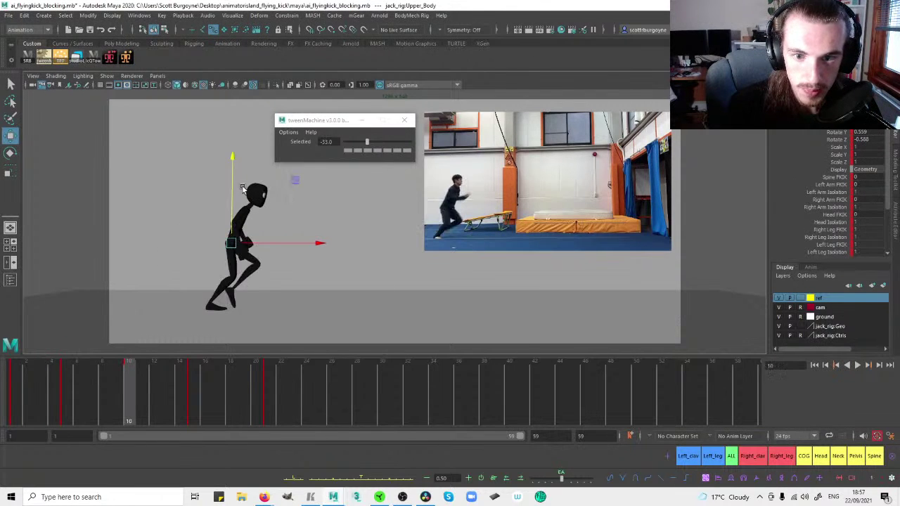
pyautogui.moveTo(234, 210); pyautogui.dragTo(233, 206)
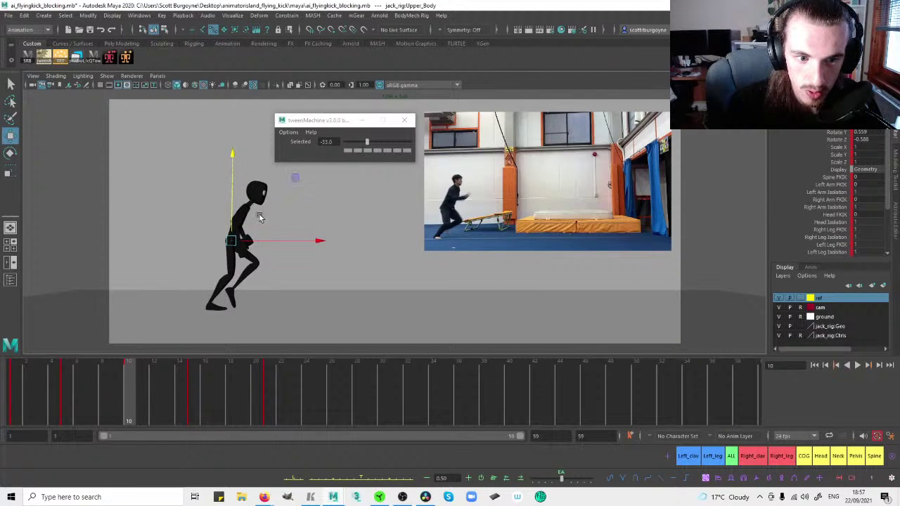
pyautogui.moveTo(268, 240); pyautogui.dragTo(269, 240)
pyautogui.press(',')
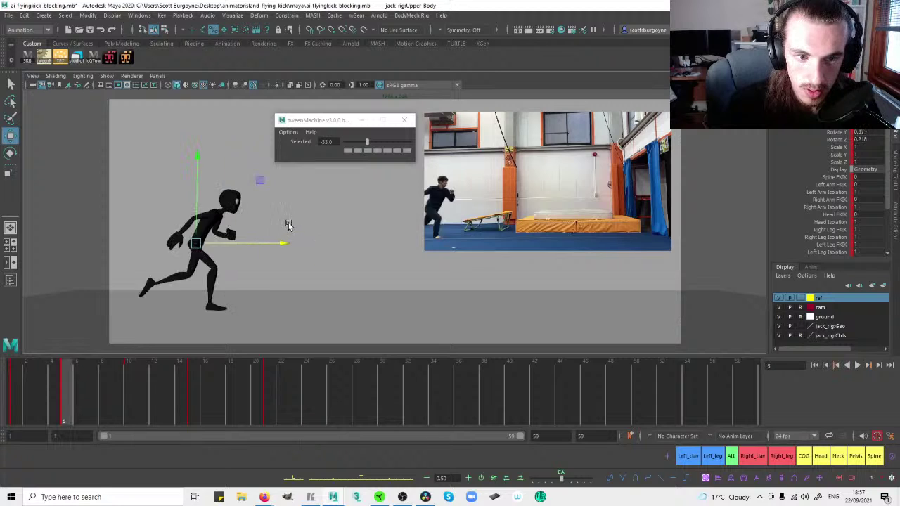
pyautogui.press('.')
pyautogui.press('.')
pyautogui.press(',')
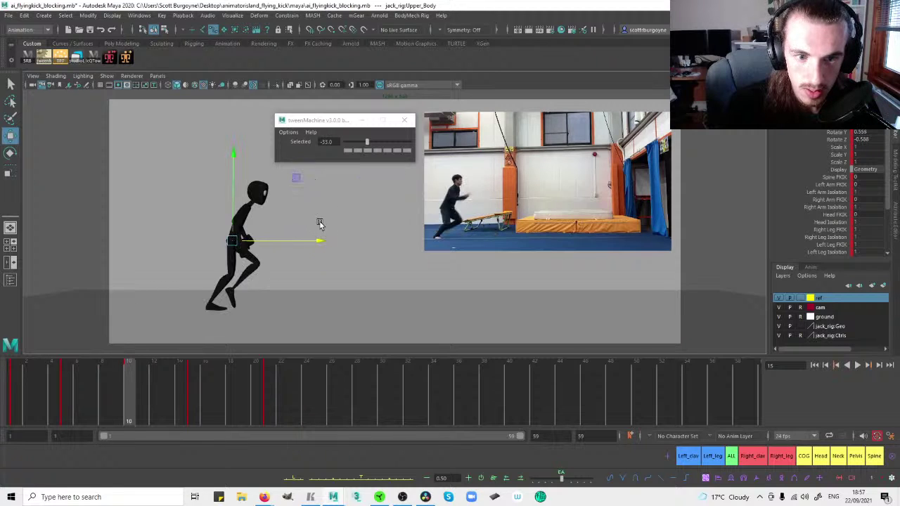
pyautogui.click(321, 225)
# Tween the right upper arm to 60 at frame 10, comparing it with values of 33 and 100.
pyautogui.press('space')
pyautogui.keyDown('alt'); pyautogui.moveTo(199, 190); pyautogui.dragTo(177, 200); pyautogui.keyUp('alt')
pyautogui.click(125, 205)
pyautogui.press('space')
pyautogui.press(',')
pyautogui.press('.')
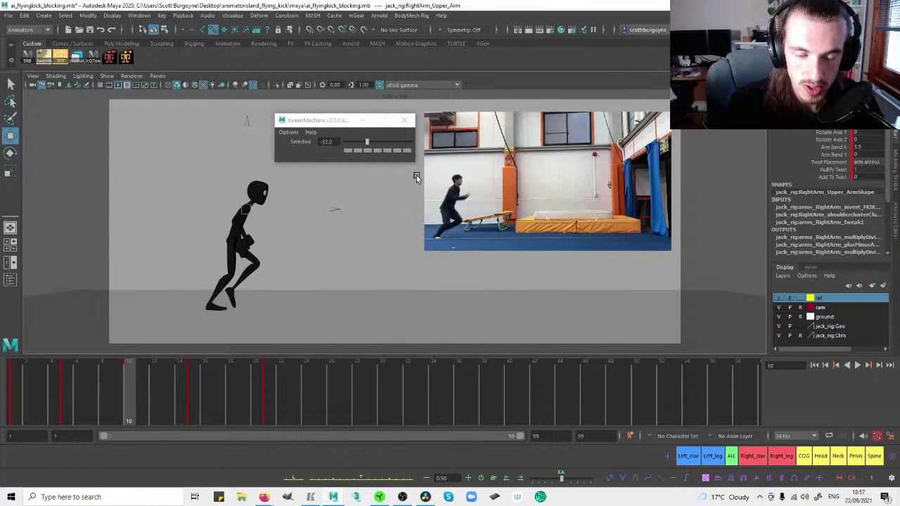
pyautogui.click(386, 150)
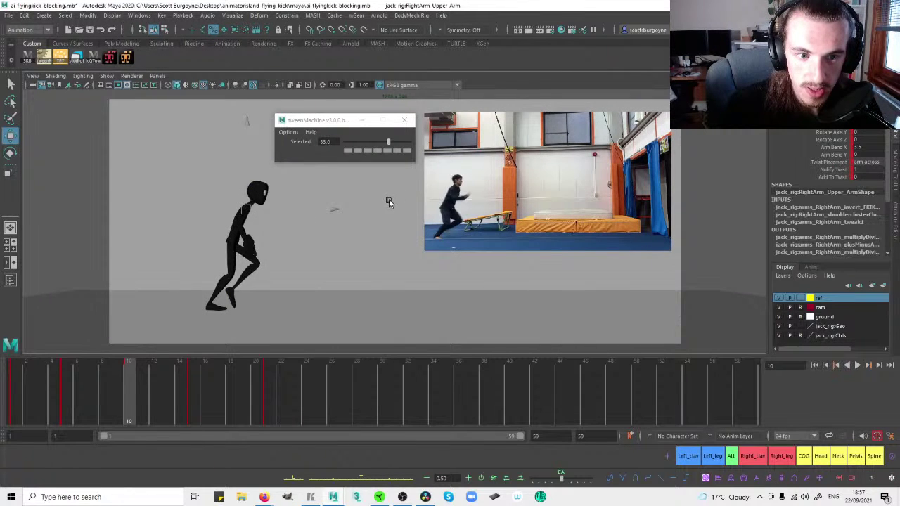
pyautogui.click(400, 151)
pyautogui.click(405, 151)
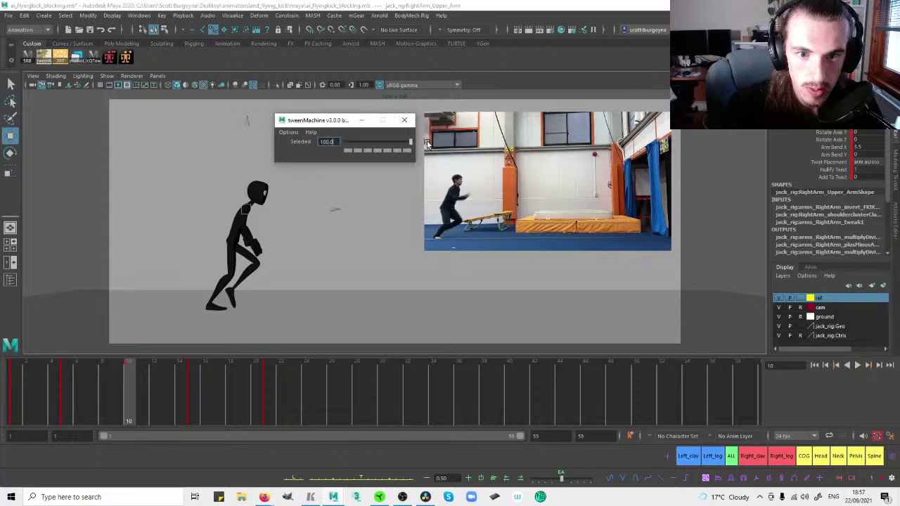
pyautogui.click(386, 152)
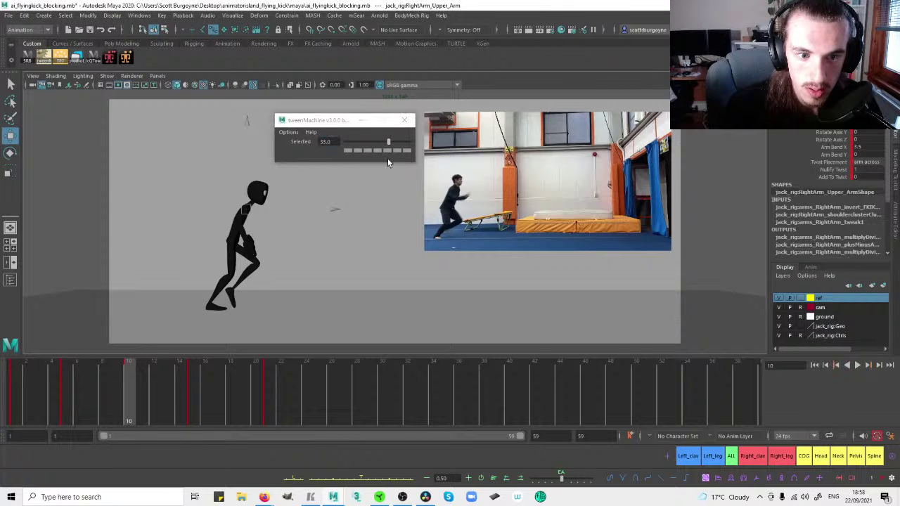
# Tween the right lower arm control to 33 at frame 10.
pyautogui.press('space')
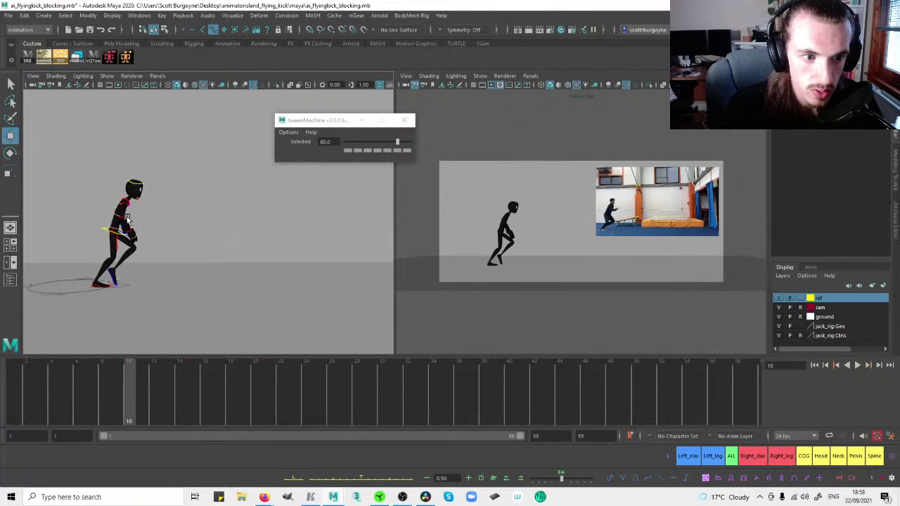
pyautogui.click(133, 232)
pyautogui.press('space')
pyautogui.click(385, 151)
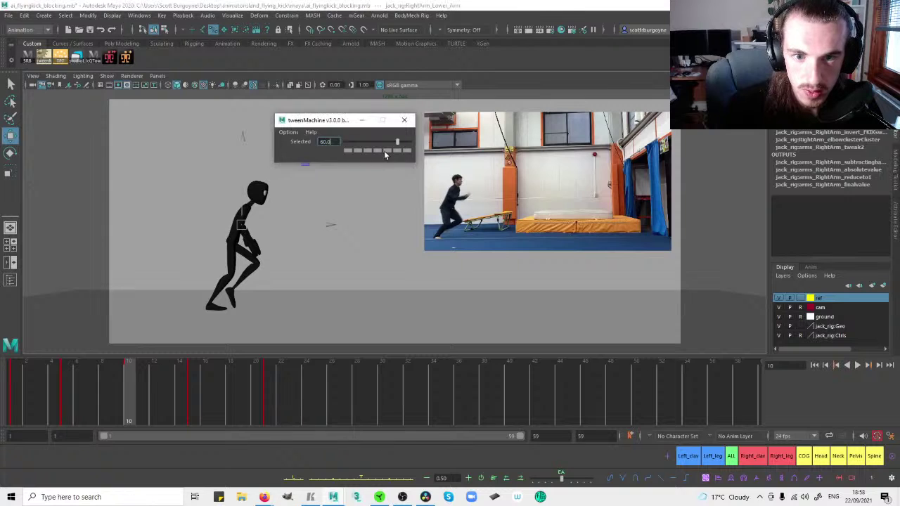
pyautogui.click(354, 200)
# Rotate the right upper arm forward at frame 10 and check the right hand control.
pyautogui.press('space')
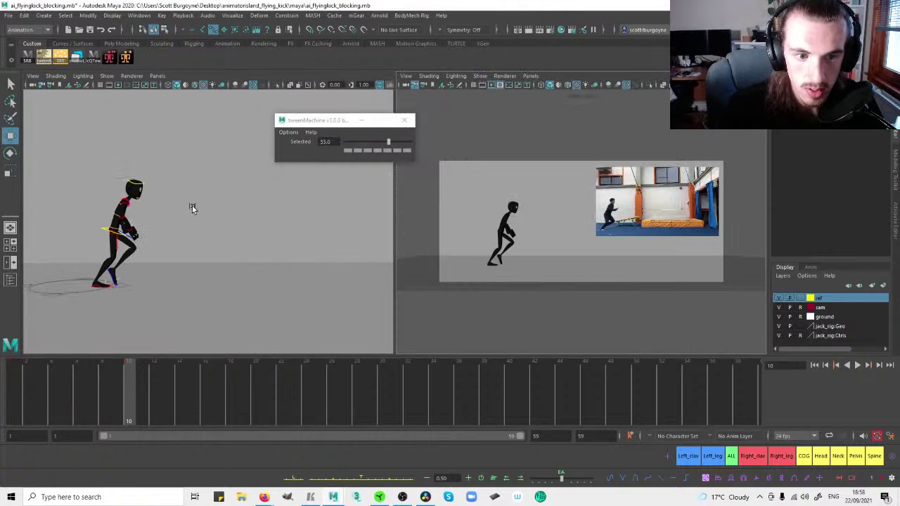
pyautogui.click(126, 207)
pyautogui.press('space')
pyautogui.press('e')
pyautogui.moveTo(327, 258); pyautogui.dragTo(347, 237)
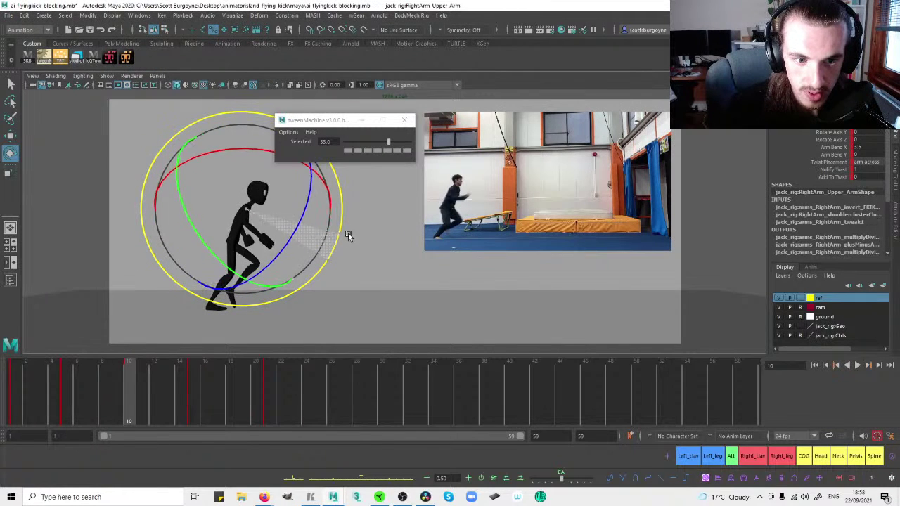
pyautogui.click(373, 226)
pyautogui.press('space')
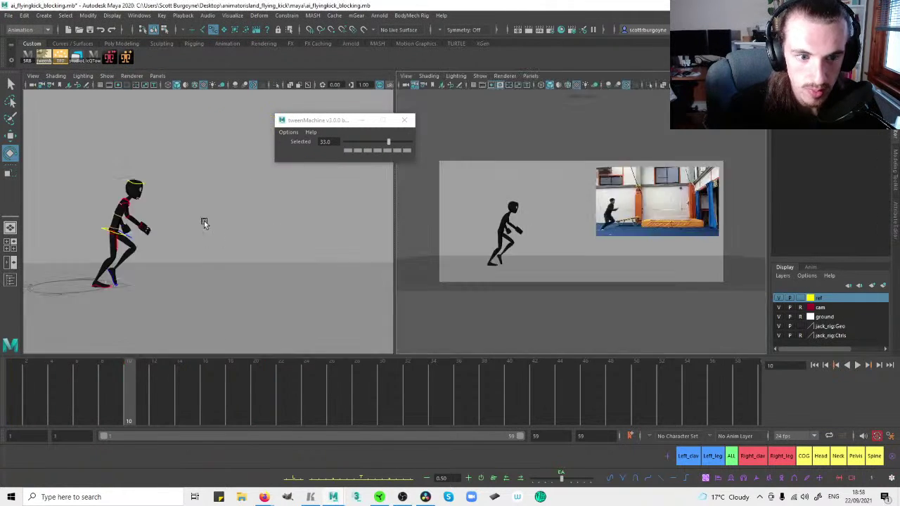
pyautogui.click(142, 229)
pyautogui.press('space')
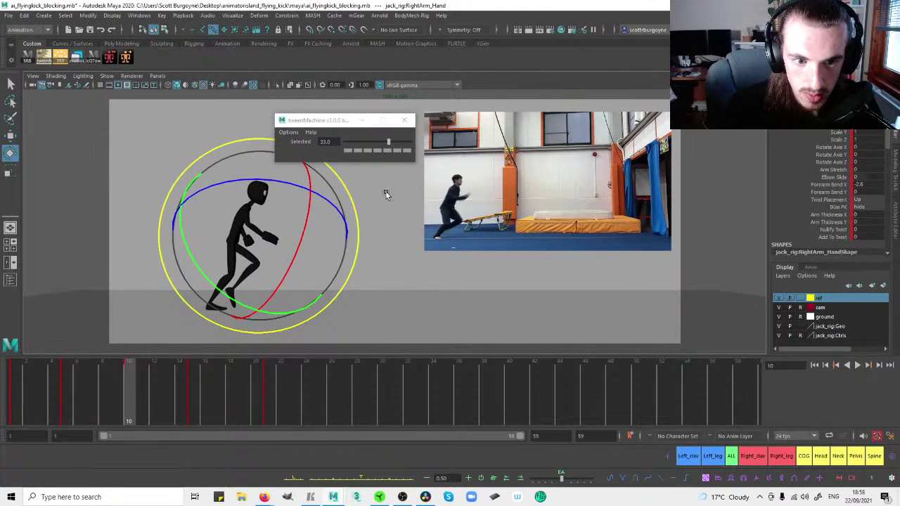
pyautogui.click(386, 191)
# Tween the left upper arm to 60 at frame 10, checking the motion from frame 5 and a value of 33.
pyautogui.press('space')
pyautogui.click(228, 202)
pyautogui.press('space')
pyautogui.press(',')
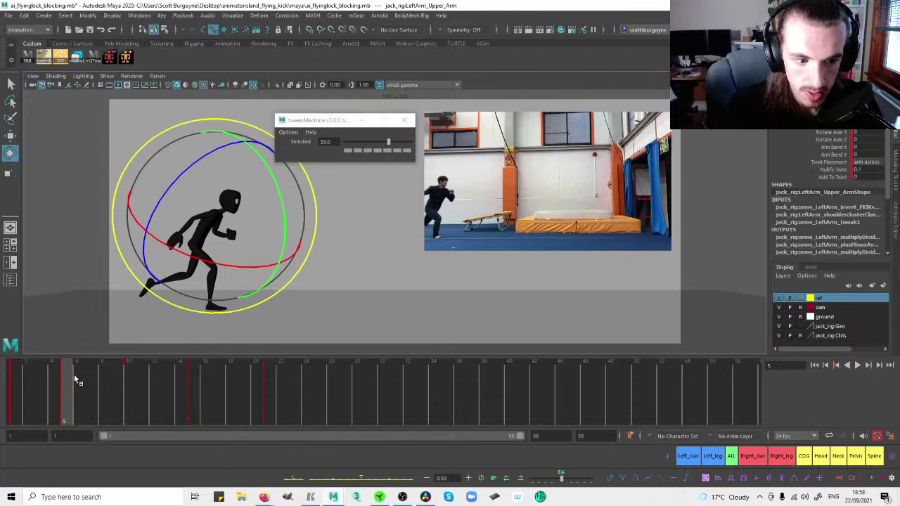
pyautogui.moveTo(74, 374); pyautogui.dragTo(109, 375)
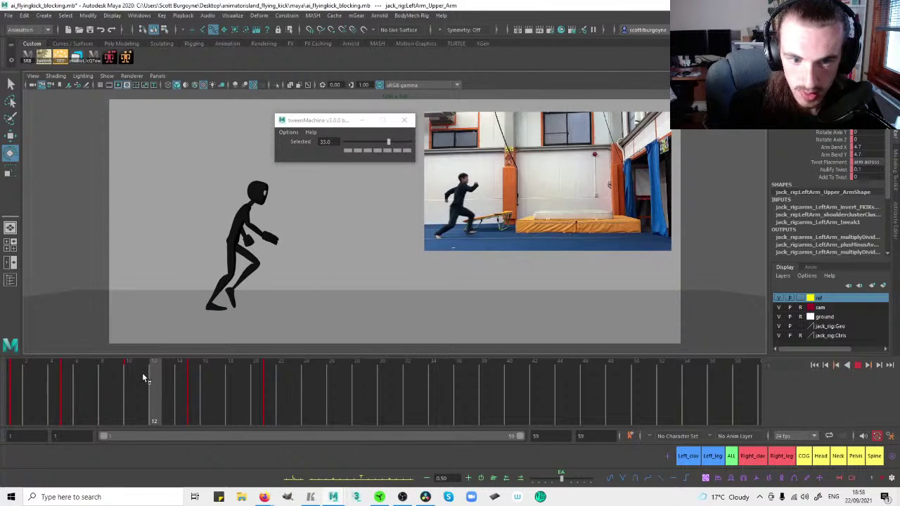
pyautogui.hotkey('alt', 'v')
pyautogui.click(398, 151)
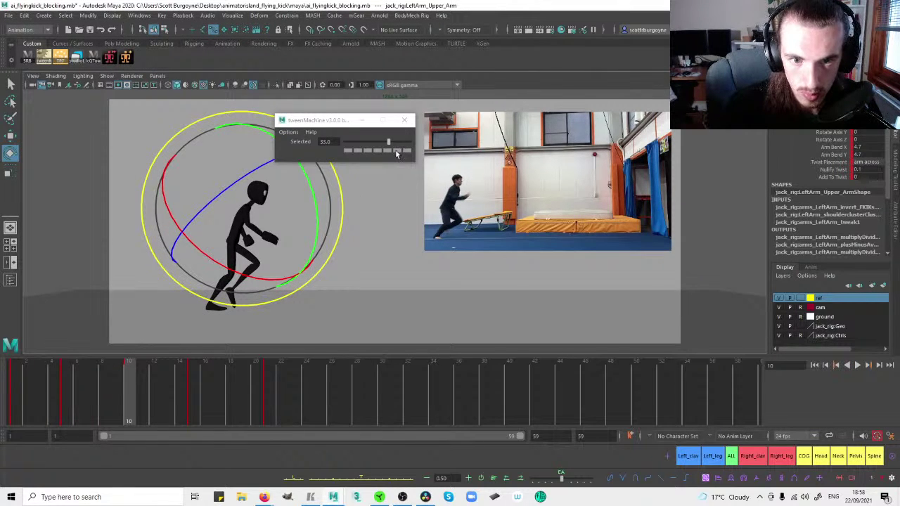
pyautogui.click(397, 152)
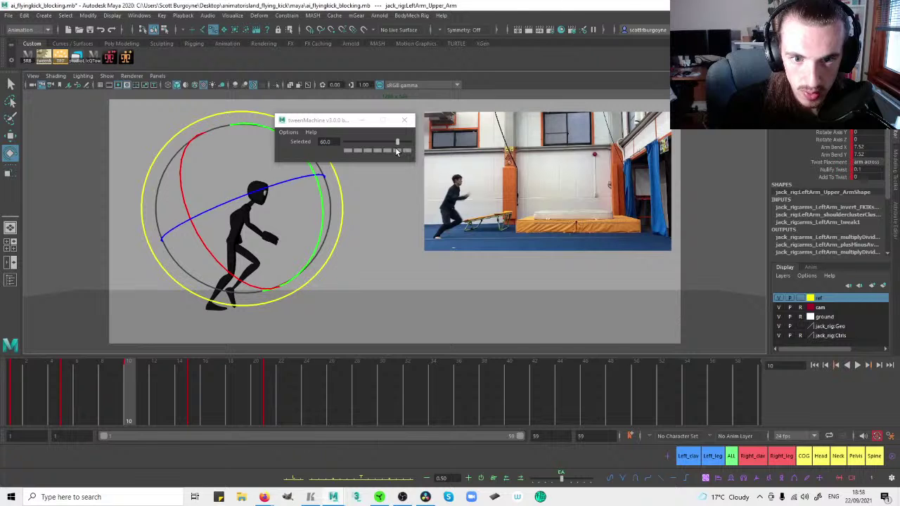
pyautogui.click(387, 152)
pyautogui.click(396, 152)
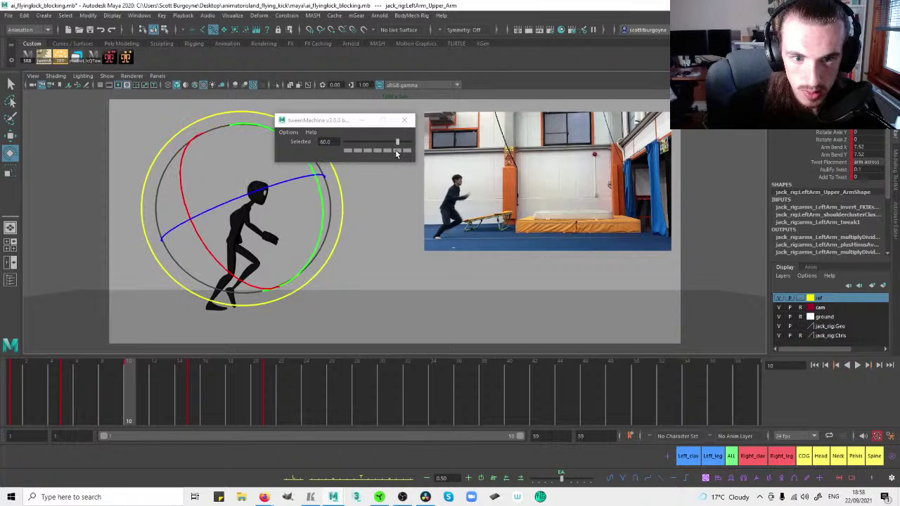
pyautogui.click(356, 190)
# Rotate the left lower arm down and back at frame 10, comparing the pose with frames 5 and 15.
pyautogui.press('space')
pyautogui.click(233, 207)
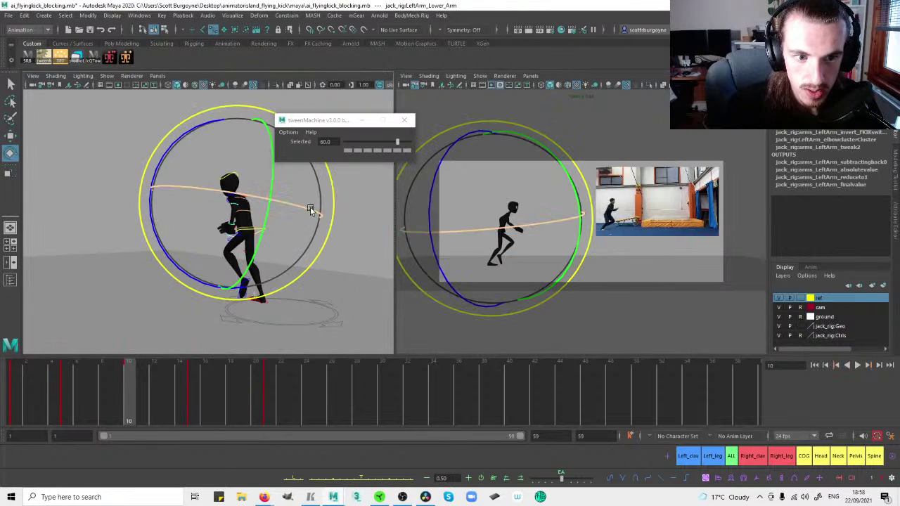
pyautogui.press('space')
pyautogui.moveTo(329, 208); pyautogui.dragTo(291, 255)
pyautogui.press(',')
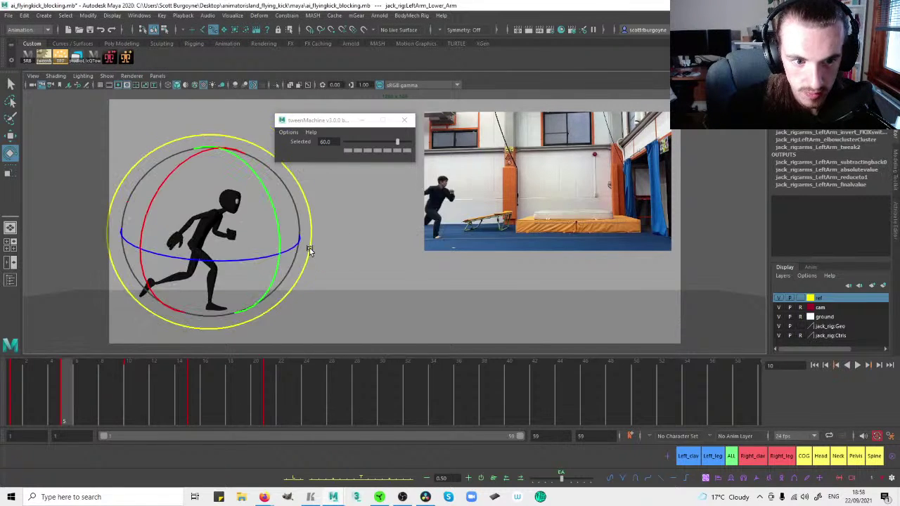
pyautogui.press('.')
pyautogui.press('.')
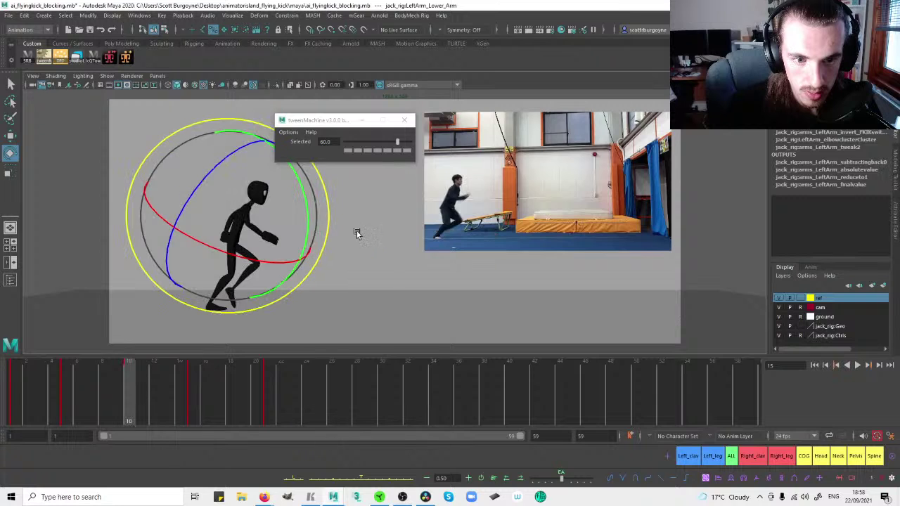
pyautogui.press(',')
pyautogui.press('.')
pyautogui.click(367, 226)
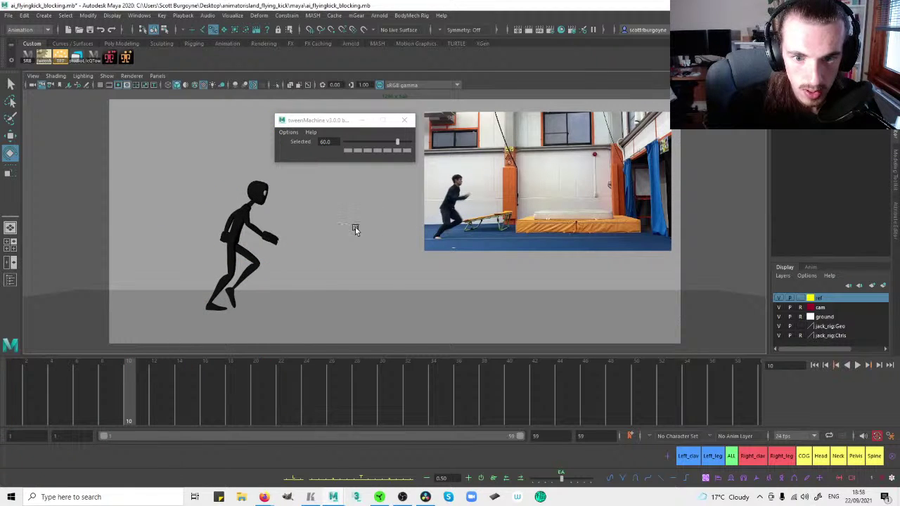
# Tilt the neck and head controls slightly upward at frame 10 and compare the head with frames 5 and 15.
pyautogui.click(852, 457)
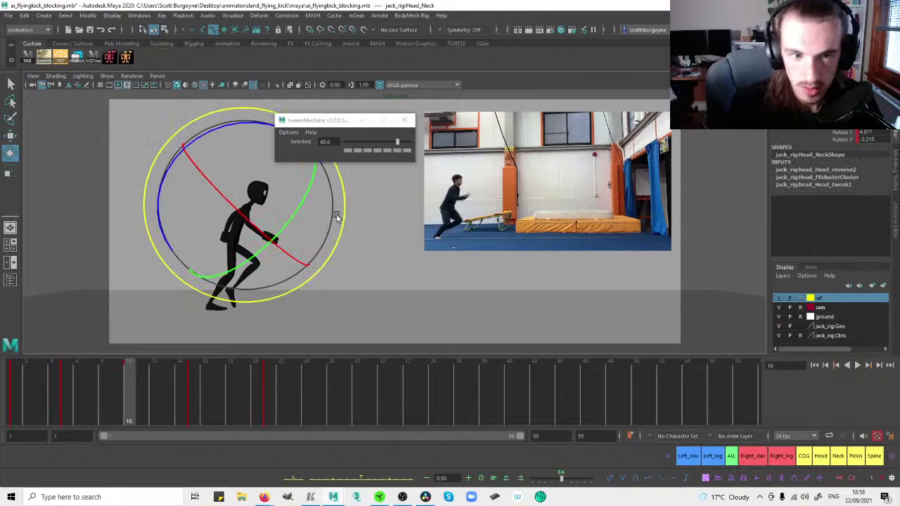
pyautogui.moveTo(345, 195); pyautogui.dragTo(342, 180)
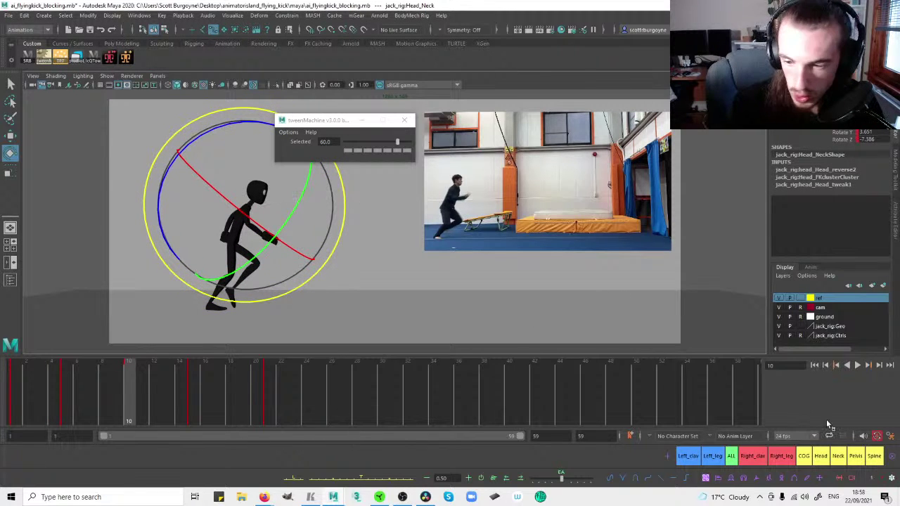
pyautogui.click(874, 458)
pyautogui.click(826, 459)
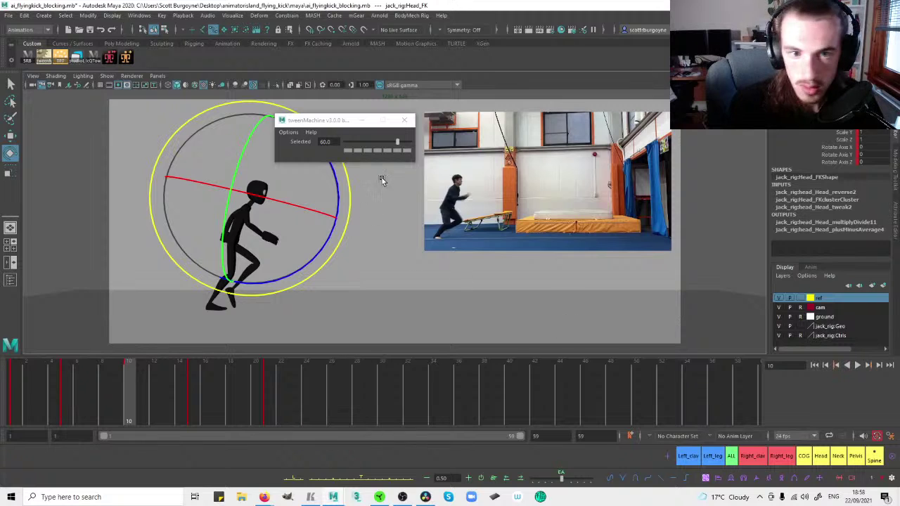
pyautogui.moveTo(347, 181); pyautogui.dragTo(345, 176)
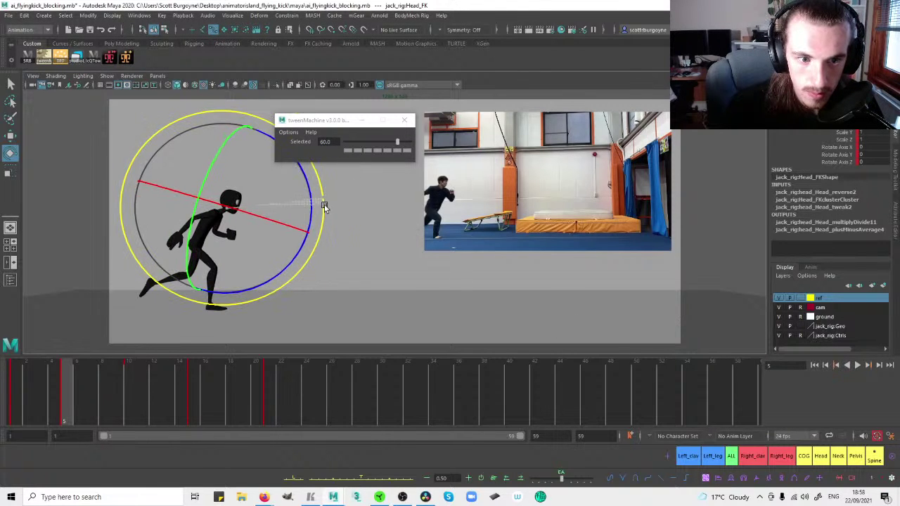
pyautogui.press('.')
pyautogui.press('.')
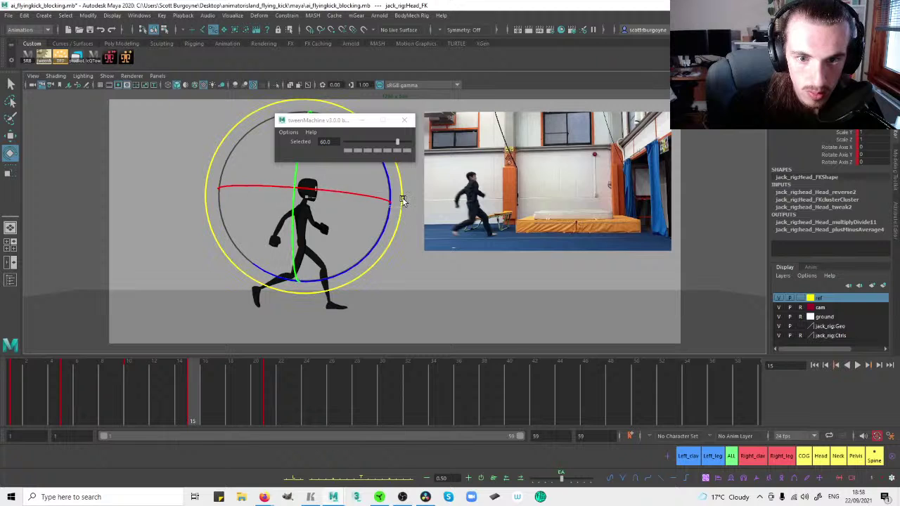
# Rotate the right upper arm slightly further forward at frame 10.
pyautogui.press(',')
pyautogui.press(',')
pyautogui.press('.')
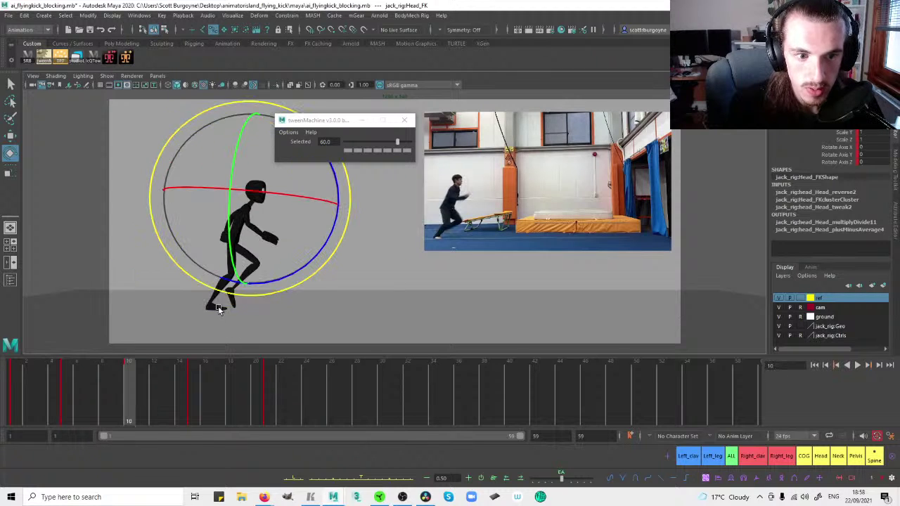
pyautogui.click(344, 284)
pyautogui.press('space')
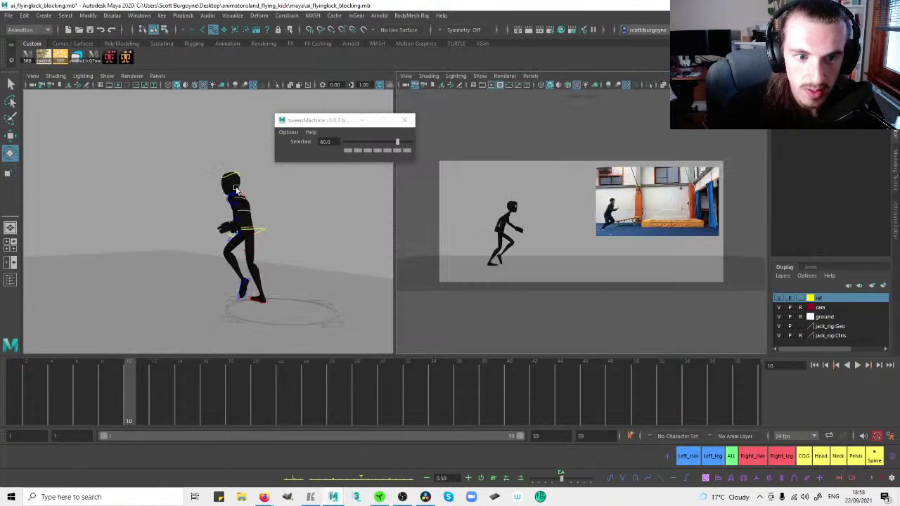
pyautogui.keyDown('alt'); pyautogui.moveTo(285, 195); pyautogui.dragTo(156, 198); pyautogui.keyUp('alt')
pyautogui.click(127, 204)
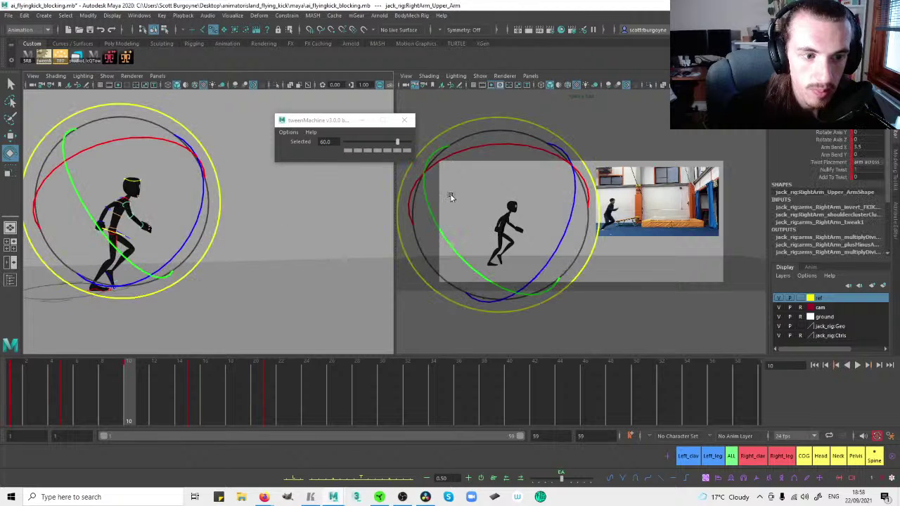
pyautogui.press('space')
pyautogui.moveTo(229, 153); pyautogui.dragTo(242, 153)
pyautogui.moveTo(238, 272); pyautogui.dragTo(253, 272)
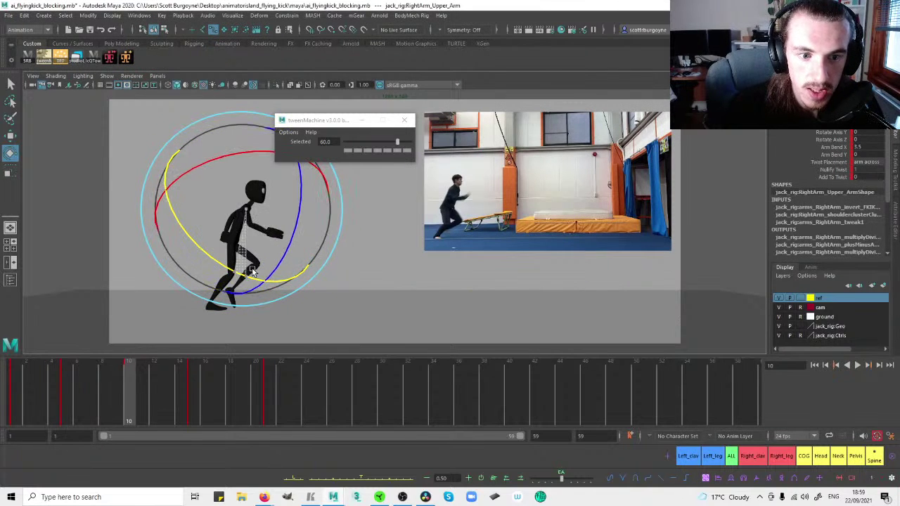
pyautogui.click(351, 264)
# Rotate the right lower arm upward at frame 10 to raise the forearm and hand.
pyautogui.press('space')
pyautogui.click(131, 215)
pyautogui.press('space')
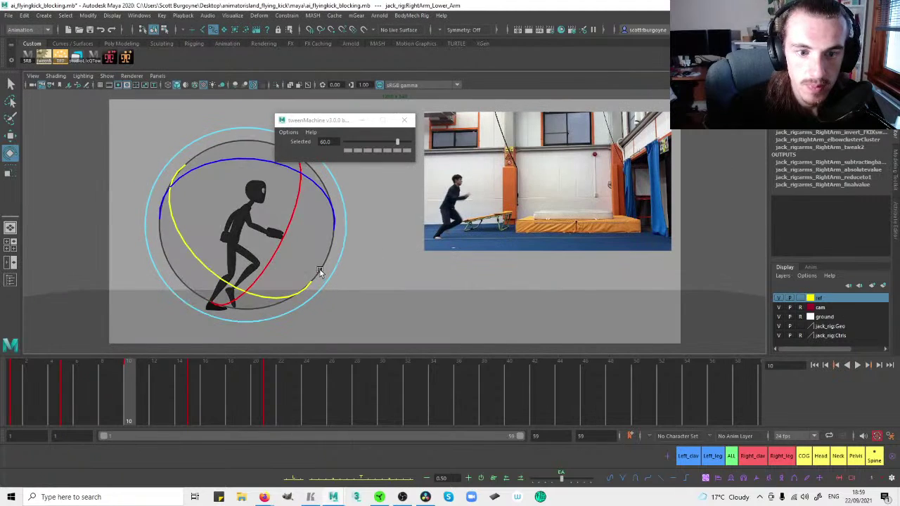
pyautogui.moveTo(300, 293); pyautogui.dragTo(316, 278)
pyautogui.click(360, 277)
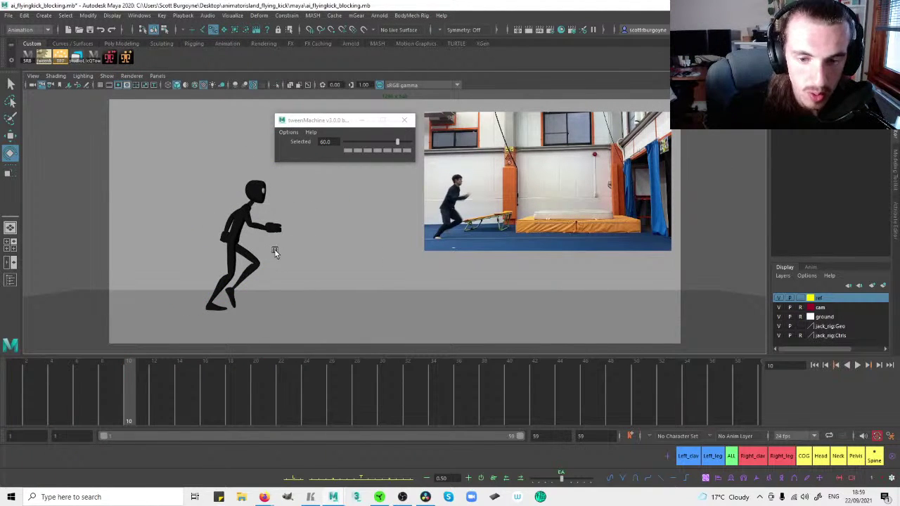
# Select all rig controls and play back the blocked run to review its timing.
pyautogui.click(732, 457)
pyautogui.click(261, 230)
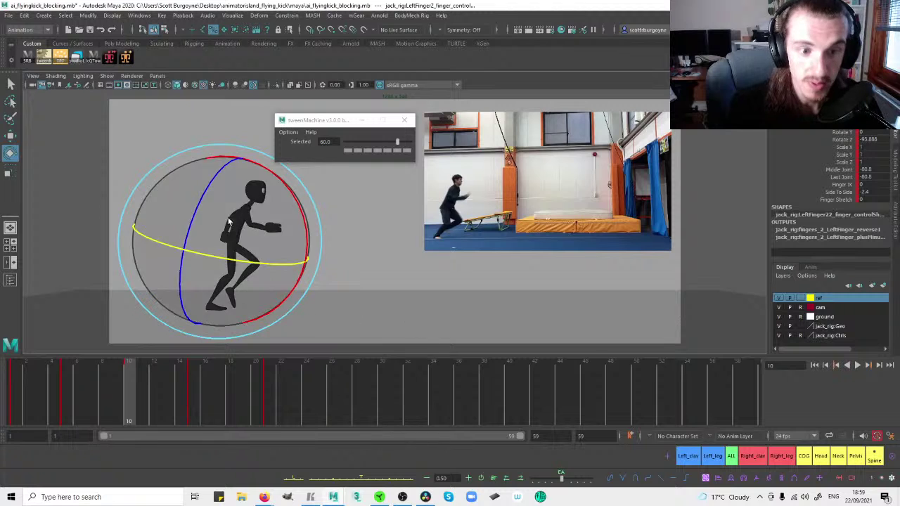
pyautogui.hotkey('alt', 'v')
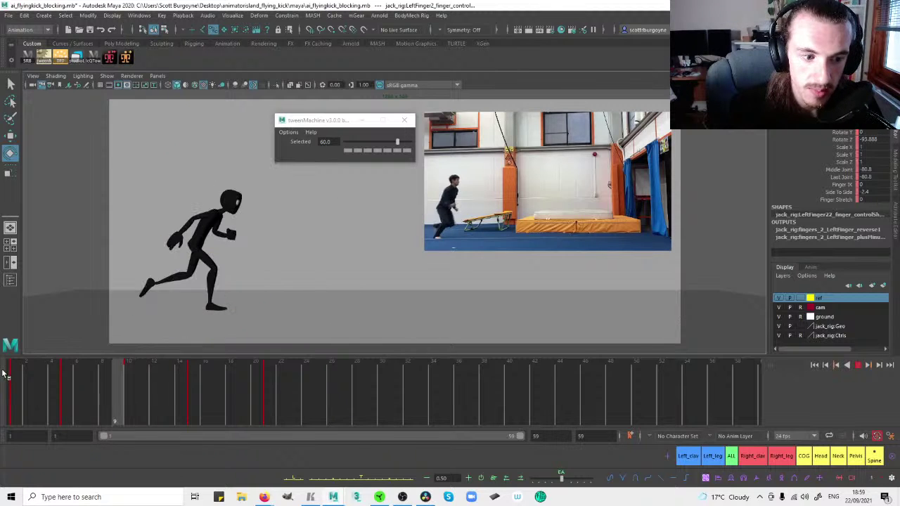
pyautogui.hotkey('alt', 'v')
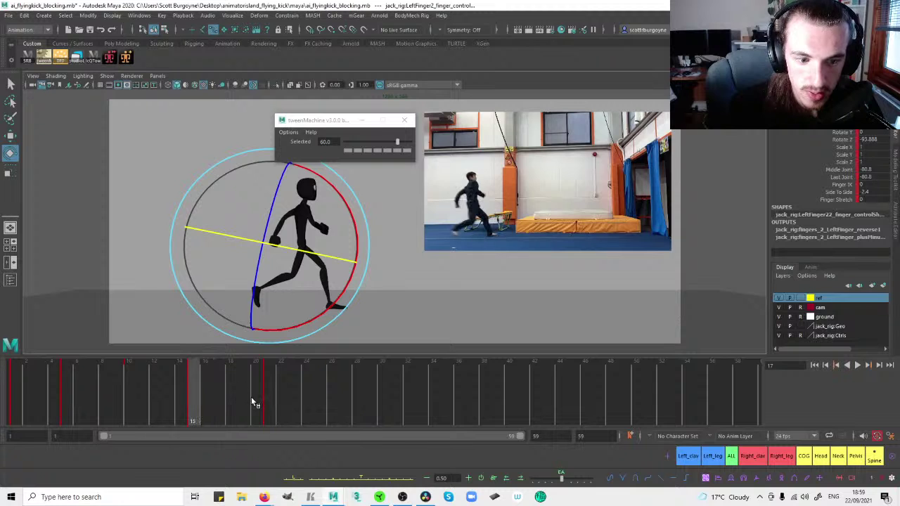
# Create a breakdown pose at frame 18 by tweening all rig controls to 0.
pyautogui.click(268, 382)
pyautogui.click(234, 392)
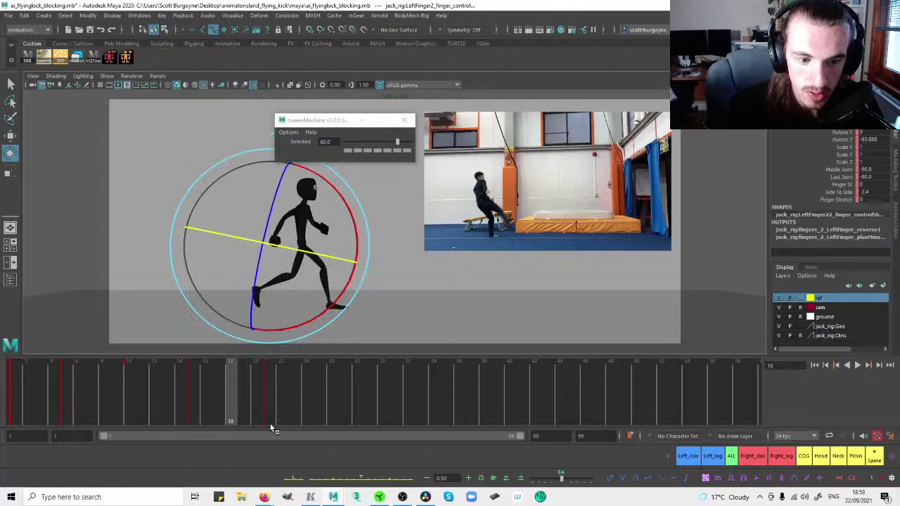
pyautogui.click(376, 150)
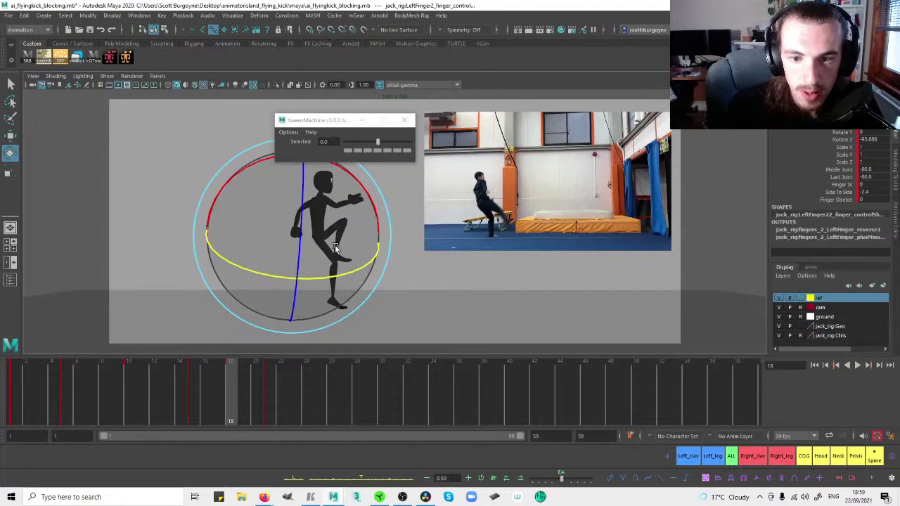
pyautogui.click(388, 248)
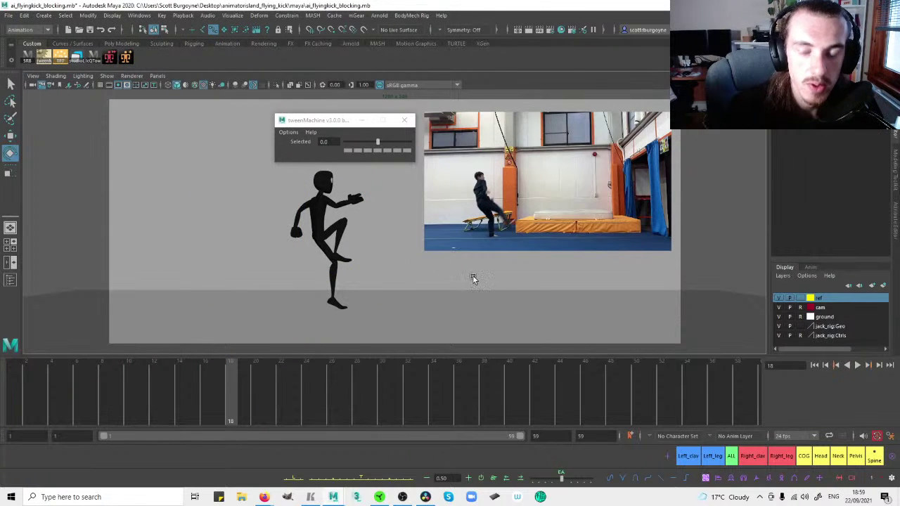
# Tween the left leg IK control to -100 at frame 18 to hold the foot planted.
pyautogui.click(712, 456)
pyautogui.press('w')
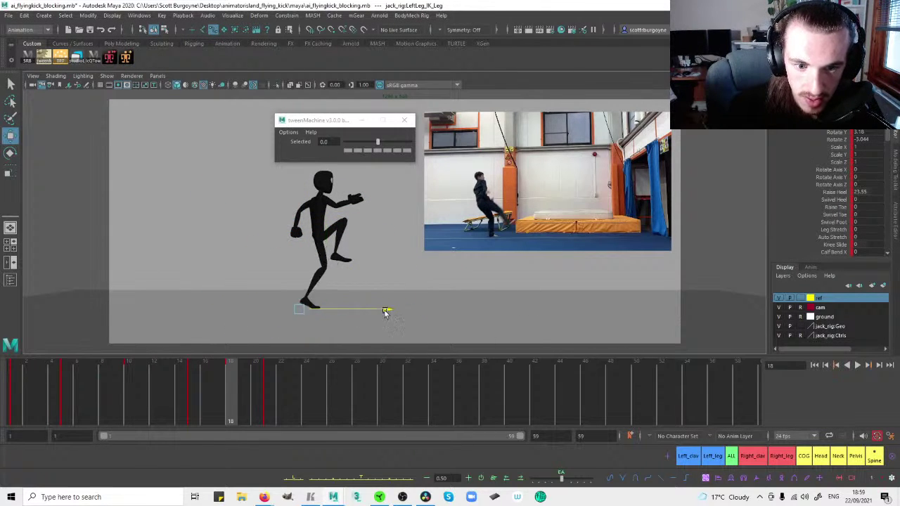
pyautogui.moveTo(372, 143); pyautogui.dragTo(302, 179)
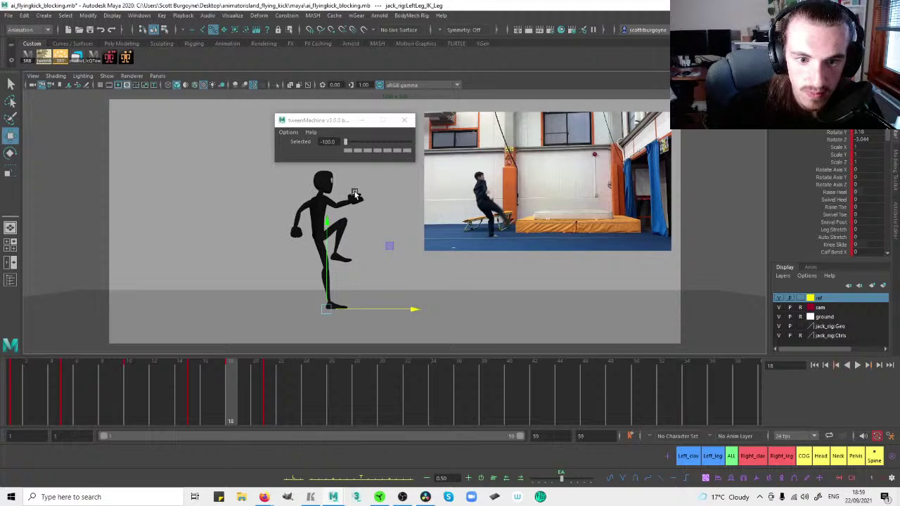
# Tween the right leg IK control to 33 at frame 18, comparing it with the kick at frame 21.
pyautogui.click(781, 457)
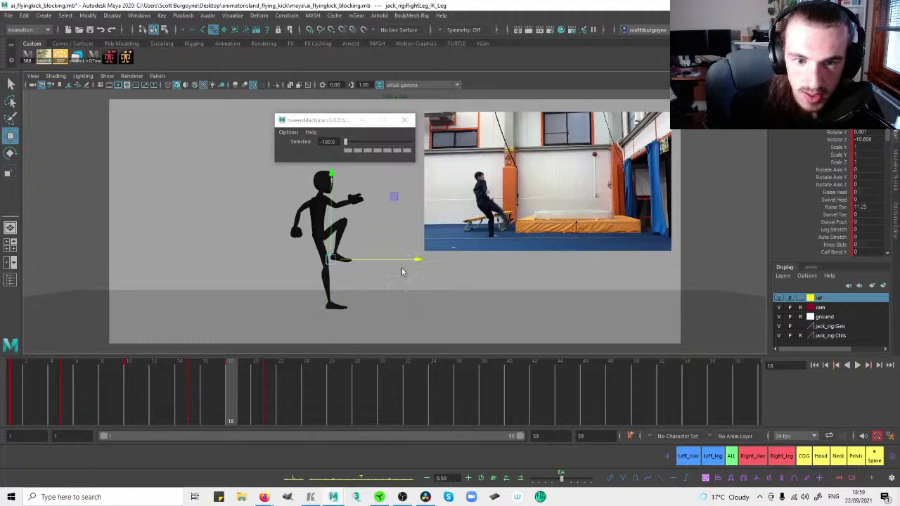
pyautogui.press('.')
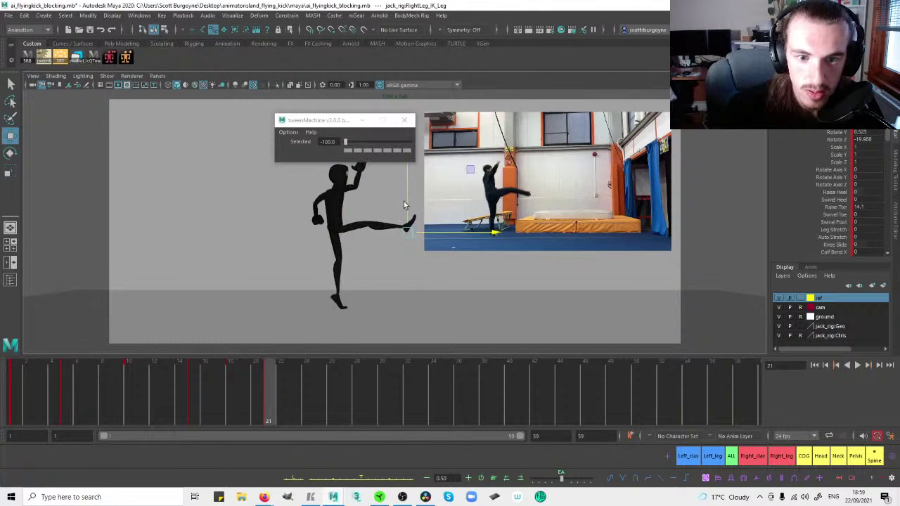
pyautogui.press(',')
pyautogui.click(388, 150)
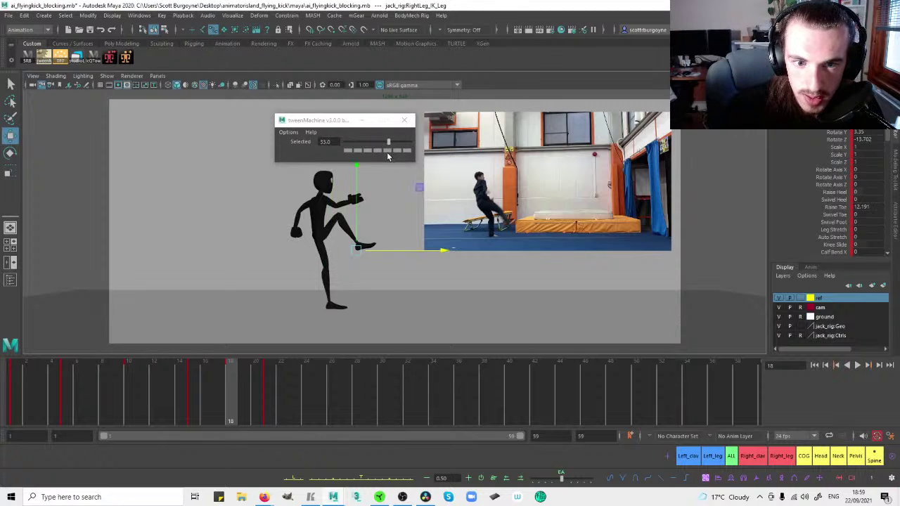
# Lower the right foot IK control close to the ground at frame 18, comparing the leg swing with frames 15 and 21.
pyautogui.moveTo(367, 230); pyautogui.dragTo(368, 263)
pyautogui.press(',')
pyautogui.press('.')
pyautogui.press('.')
pyautogui.press(',')
pyautogui.press(',')
pyautogui.press('.')
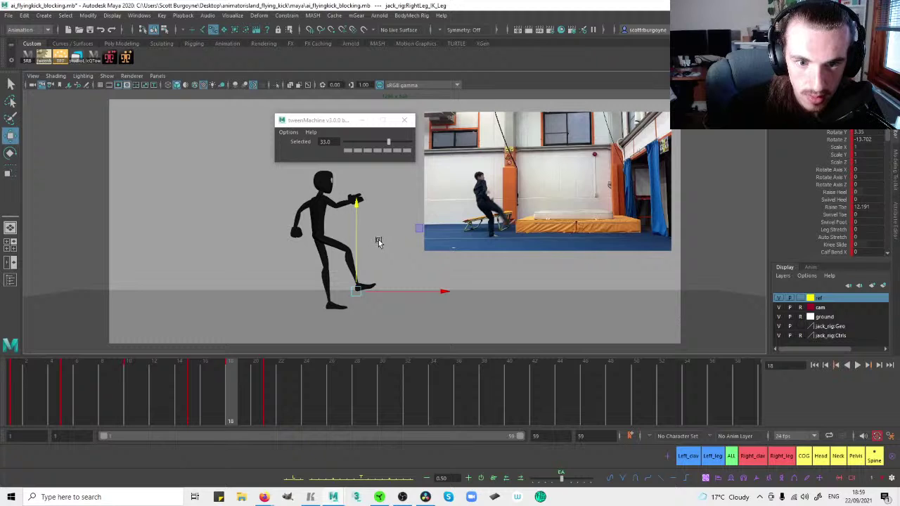
pyautogui.press(',')
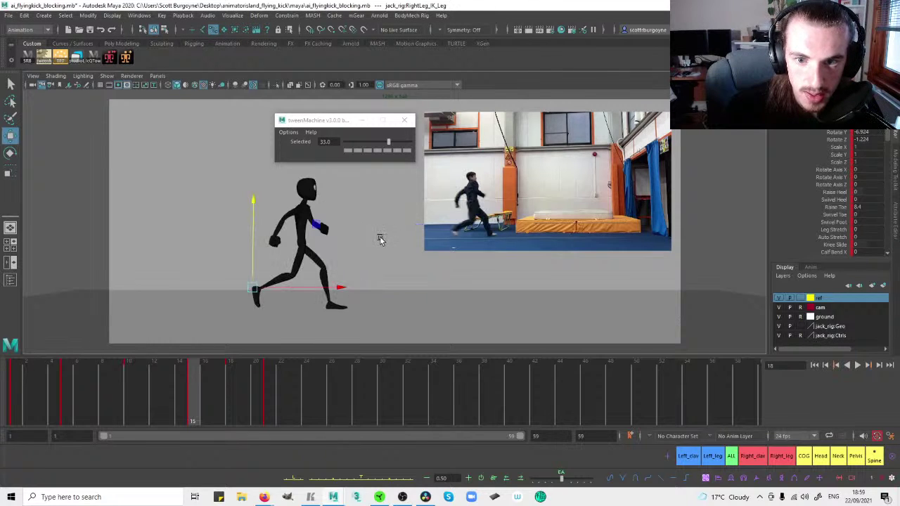
pyautogui.press('.')
pyautogui.press('.')
pyautogui.press(',')
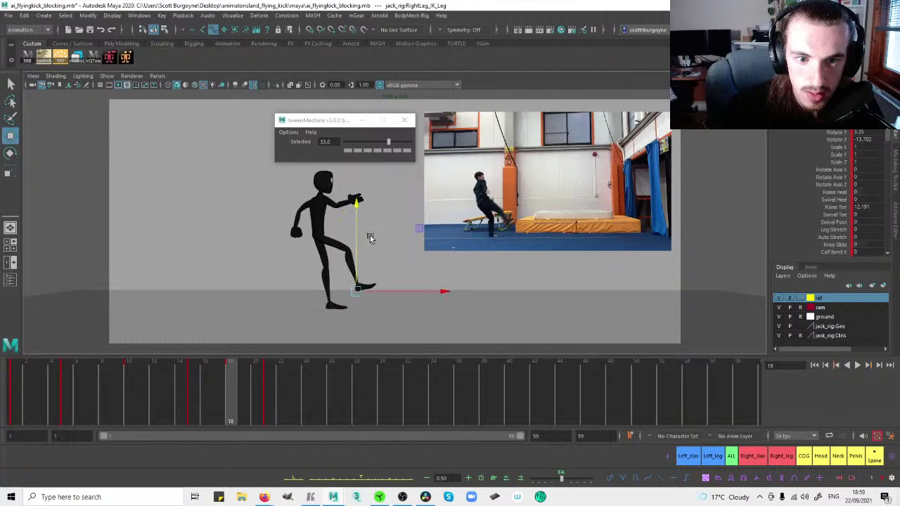
# Twist the upper body COG control slightly further at frame 18, comparing it with frame 15.
pyautogui.click(804, 457)
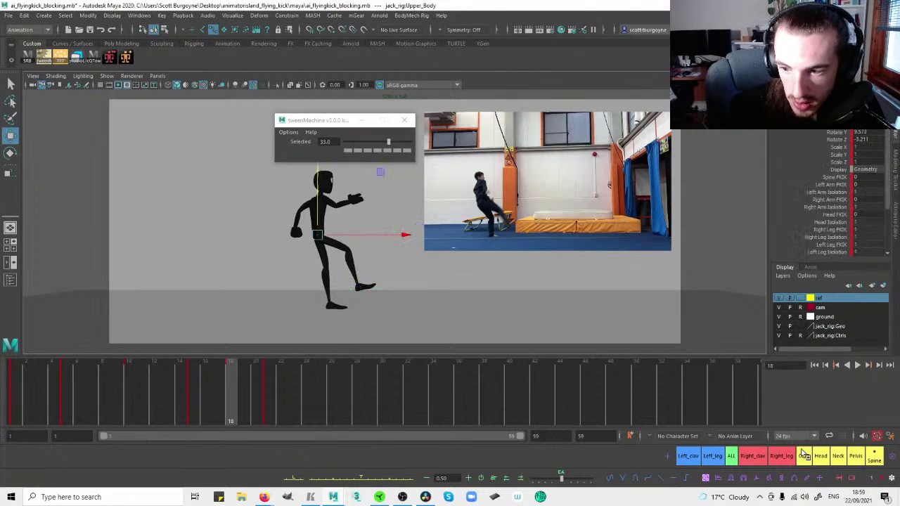
pyautogui.press('e')
pyautogui.press(',')
pyautogui.press('.')
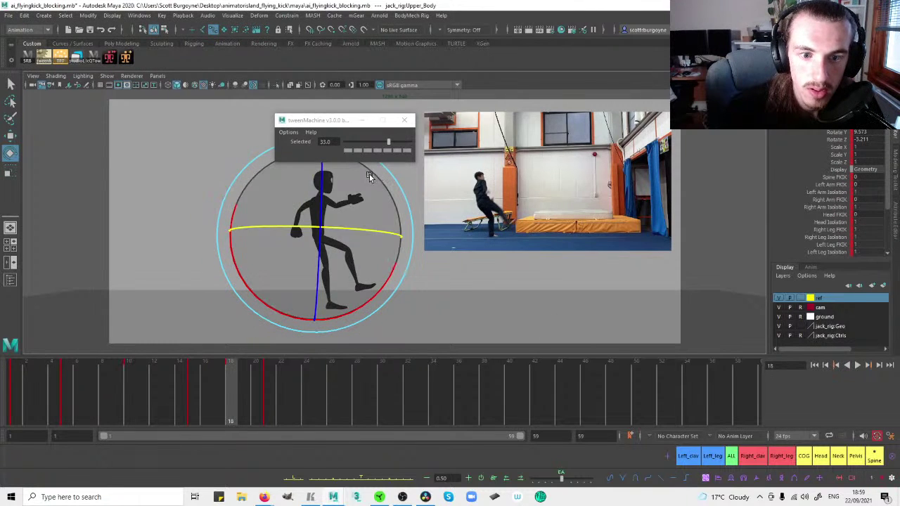
pyautogui.moveTo(247, 202); pyautogui.dragTo(338, 225)
# Nudge the upper body control sideways and tilt it slightly at frame 18 in the perspective view.
pyautogui.press('space')
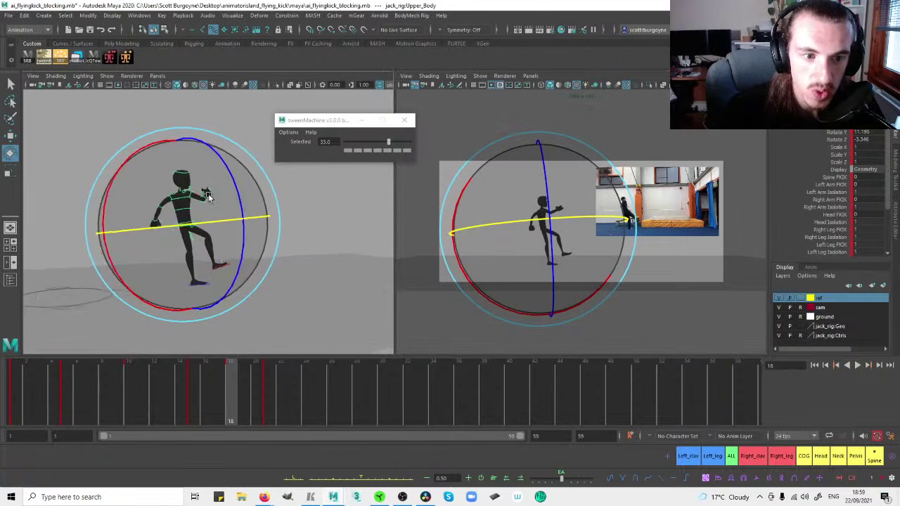
pyautogui.press('w')
pyautogui.moveTo(221, 225); pyautogui.dragTo(220, 226)
pyautogui.press('e')
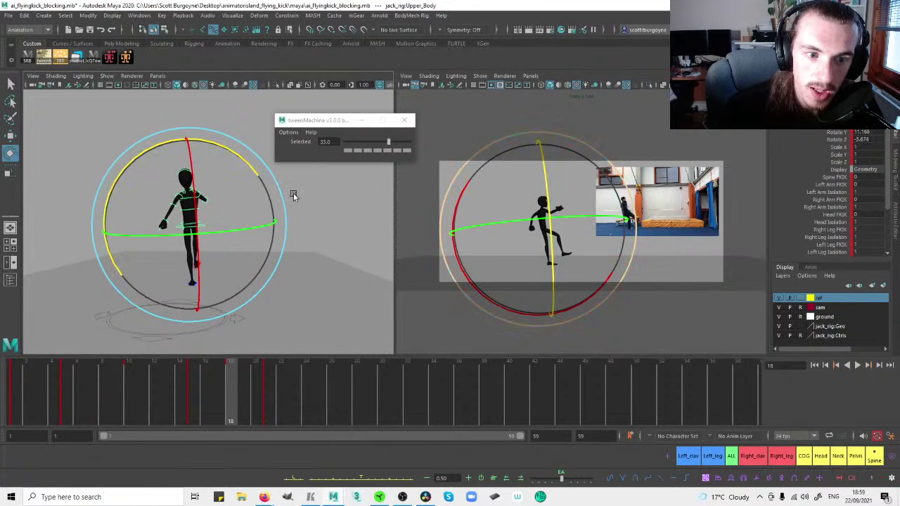
pyautogui.click(227, 251)
# Inspect the right foot IK control from the front, comparing frame 18 with frame 15.
pyautogui.click(201, 265)
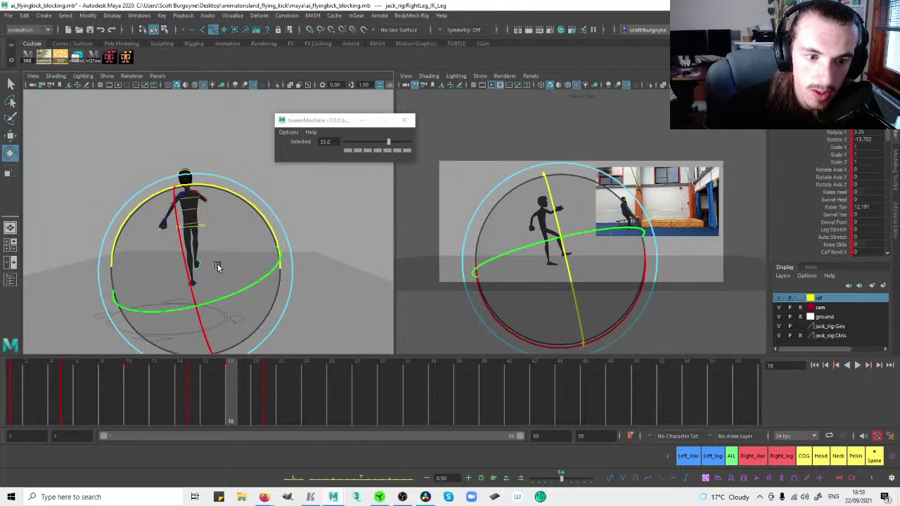
pyautogui.press('w')
pyautogui.press(',')
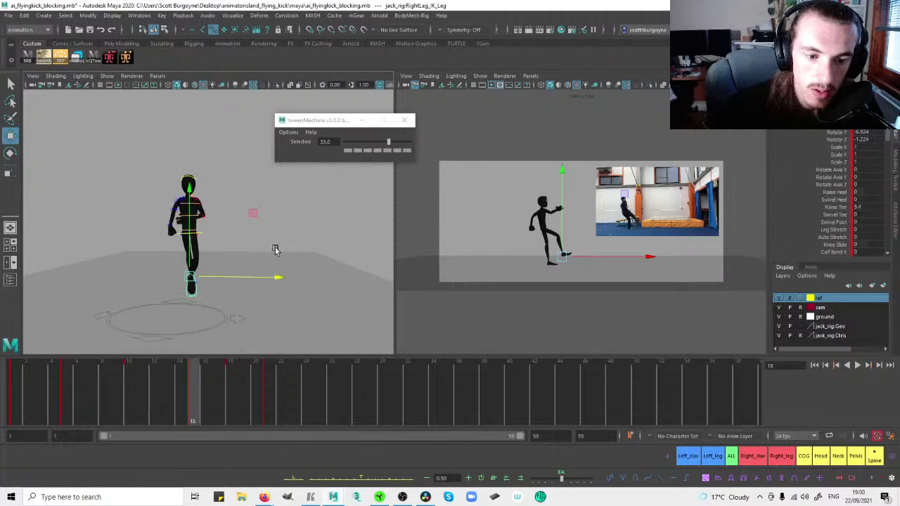
# Play the animation from frame 1 in the shot camera view, then return to the first frame.
pyautogui.moveTo(203, 378); pyautogui.dragTo(2, 382)
pyautogui.click(568, 284)
pyautogui.press('space')
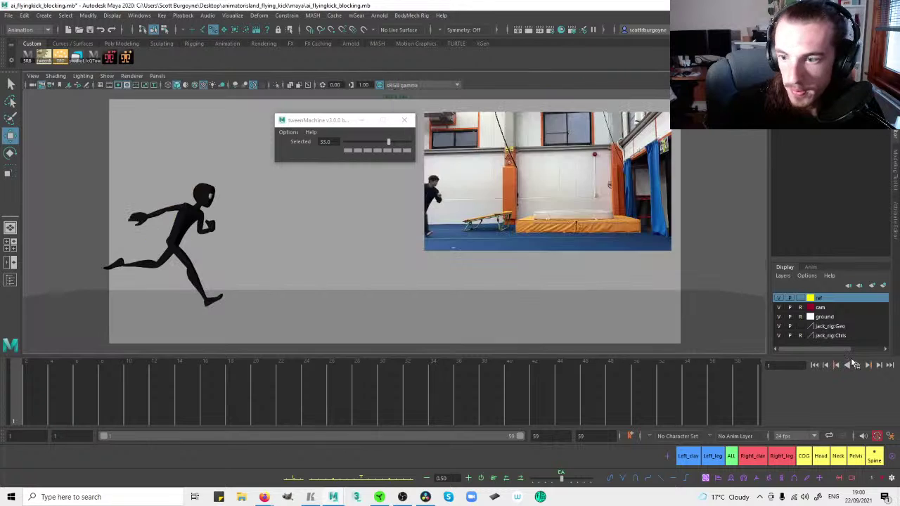
pyautogui.click(857, 365)
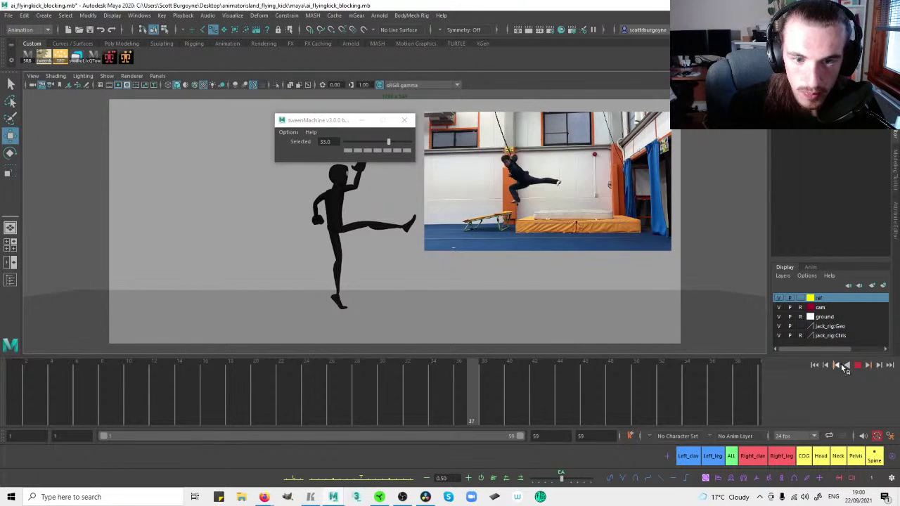
pyautogui.click(858, 365)
pyautogui.click(814, 366)
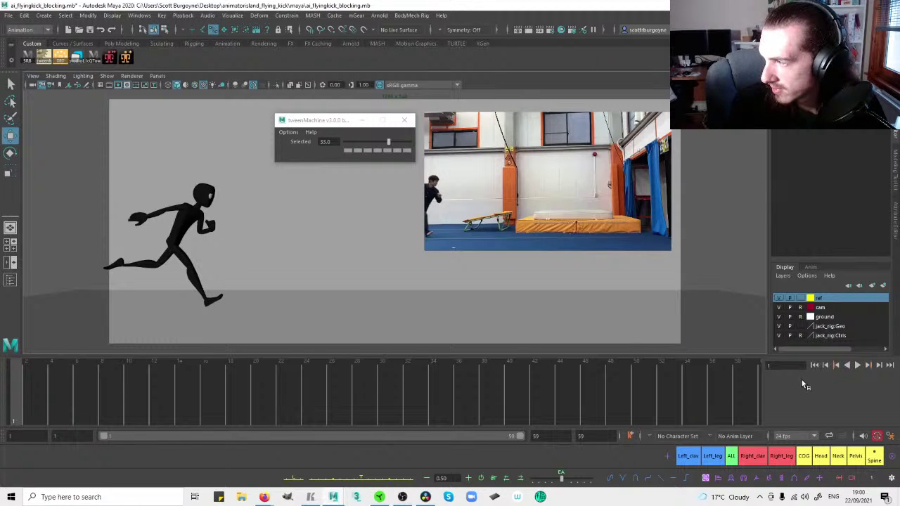
# Delete the keys of all rig controls at frames 10 and 18.
pyautogui.click(731, 456)
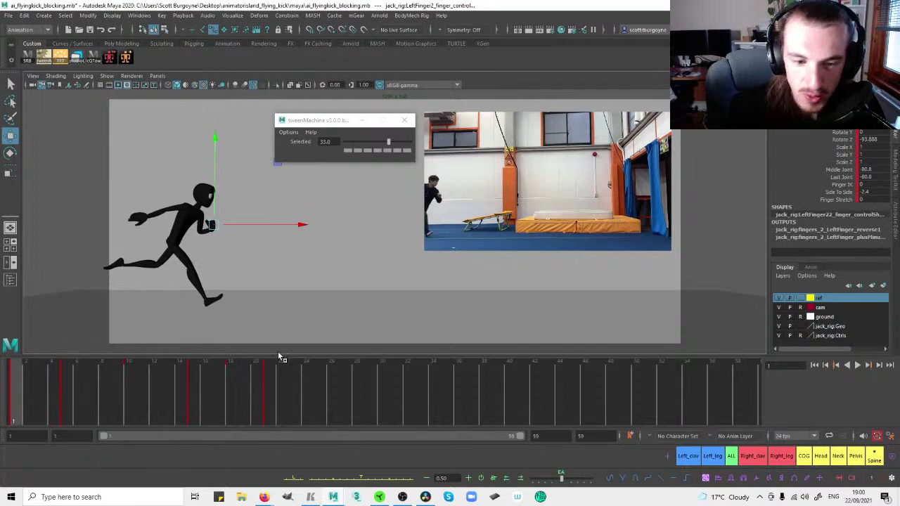
pyautogui.click(128, 373)
pyautogui.rightClick(136, 374)
pyautogui.click(189, 225)
pyautogui.moveTo(195, 382); pyautogui.dragTo(2, 384)
pyautogui.rightClick(236, 384)
pyautogui.click(290, 233)
pyautogui.click(289, 193)
# Select the whole rig's controls in the perspective view and compare the poses at frames 1 and 5.
pyautogui.press('space')
pyautogui.scroll(-5, 179, 202)
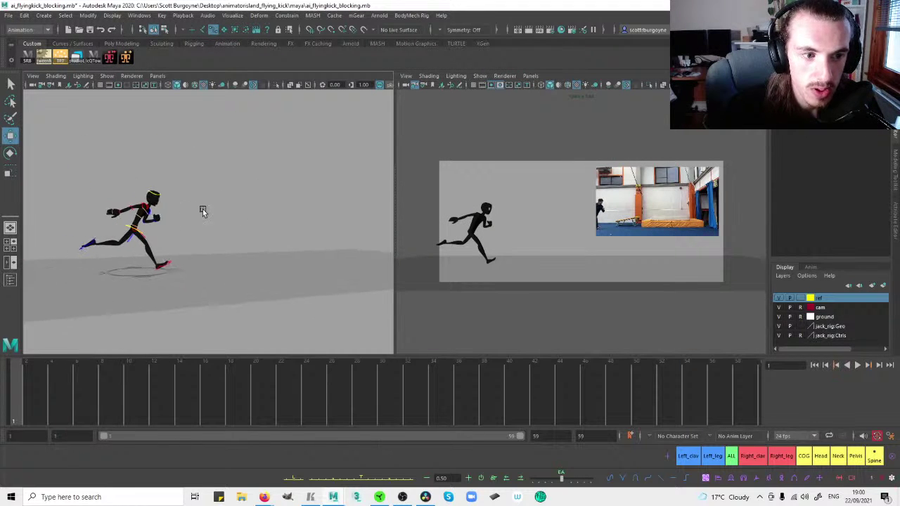
pyautogui.moveTo(71, 172); pyautogui.dragTo(256, 285)
pyautogui.scroll(3, 233, 218)
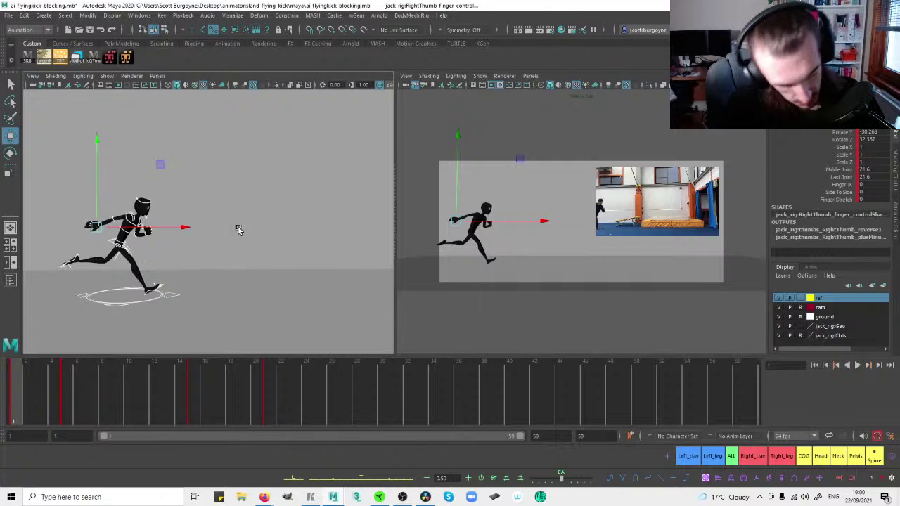
pyautogui.hotkey('alt', 'v')
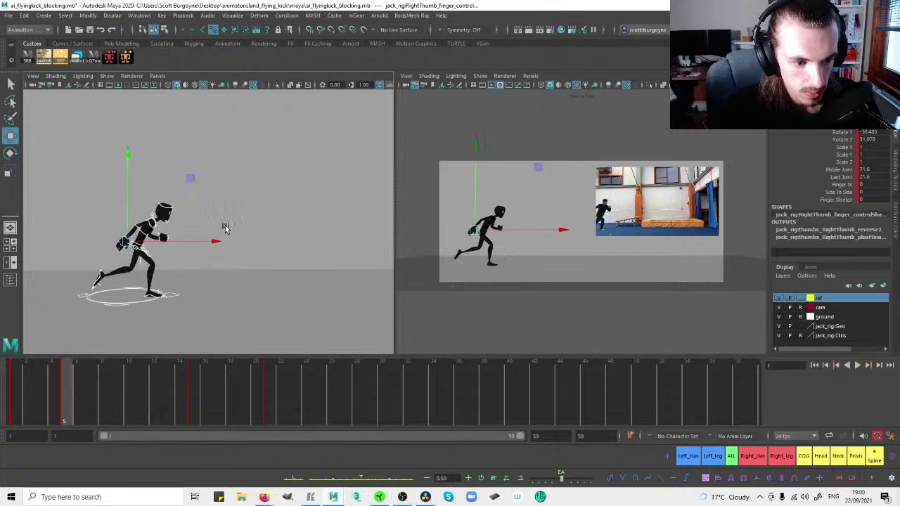
pyautogui.press(',')
pyautogui.press(',')
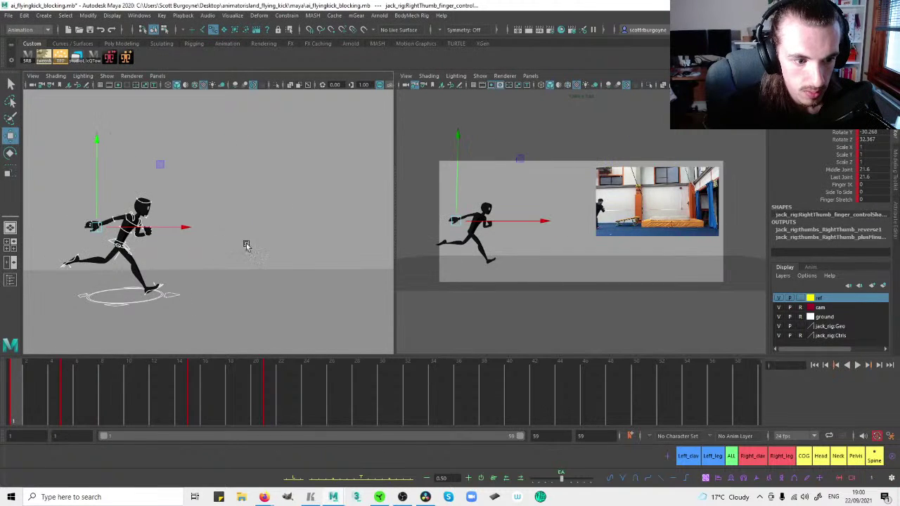
pyautogui.click(253, 244)
pyautogui.press('space')
pyautogui.scroll(-2, 339, 231)
pyautogui.keyDown('alt'); pyautogui.moveTo(383, 229); pyautogui.dragTo(335, 187, button='middle'); pyautogui.keyUp('alt')
pyautogui.press('space')
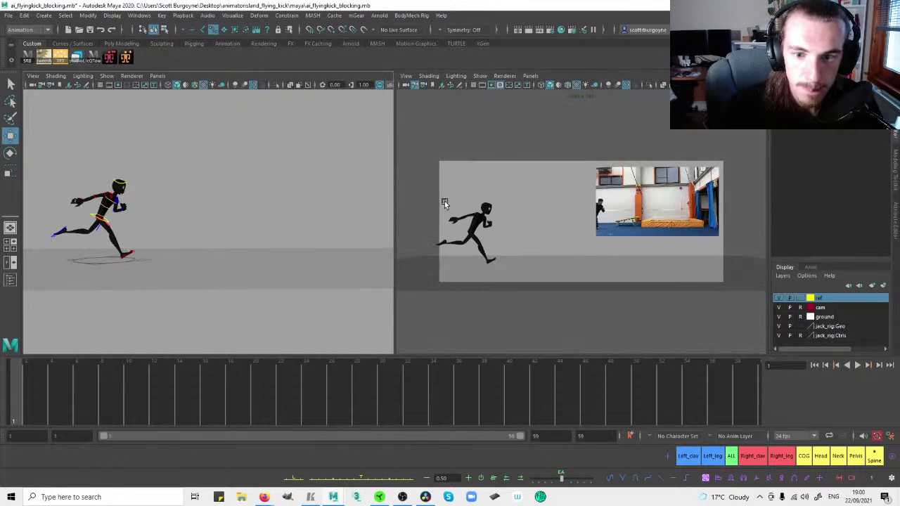
# Enlarge the shot camera view and scrub through the timeline to review the motion against the reference footage.
pyautogui.press('space')
pyautogui.hotkey('ctrl', 'a')
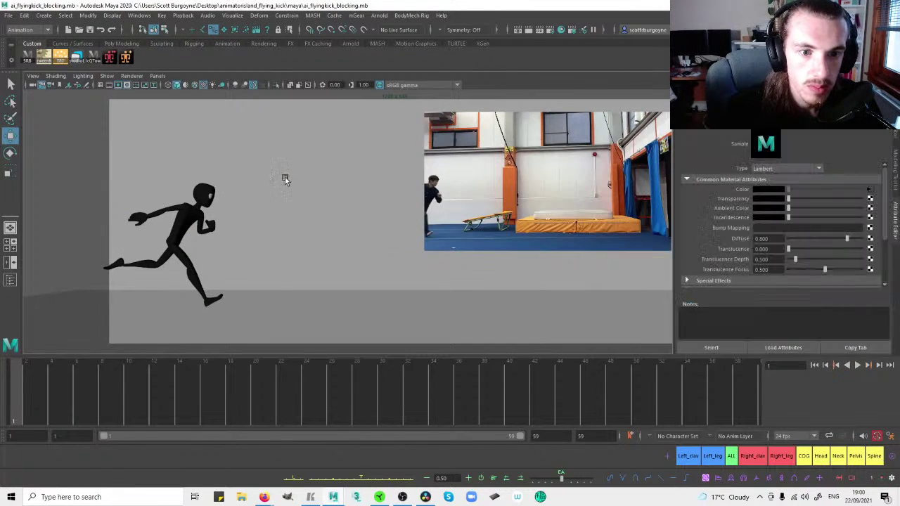
pyautogui.hotkey('ctrl', 'a')
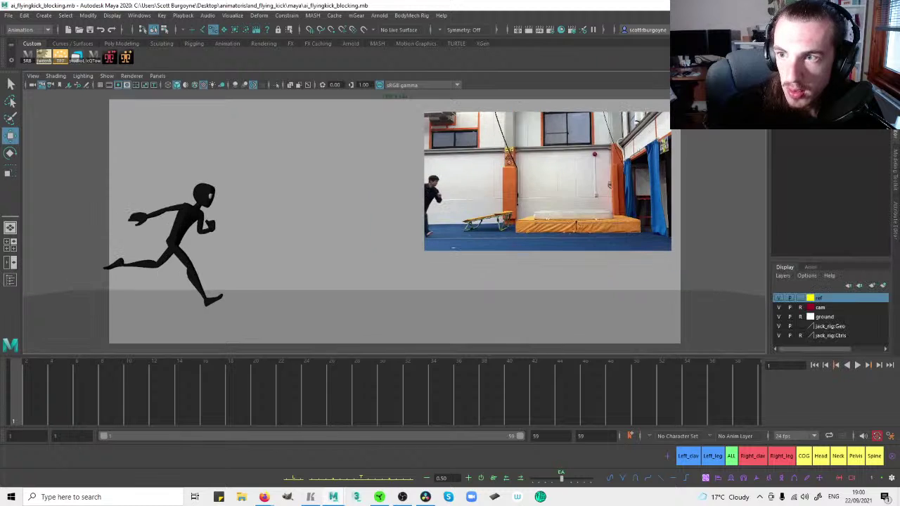
pyautogui.moveTo(55, 374); pyautogui.dragTo(822, 367)
pyautogui.moveTo(706, 375); pyautogui.dragTo(130, 392)
# Select all rig controls, compare the keyed poses up to frame 21 with the reference footage, deselect them and return to frame 1.
pyautogui.click(732, 457)
pyautogui.press('.')
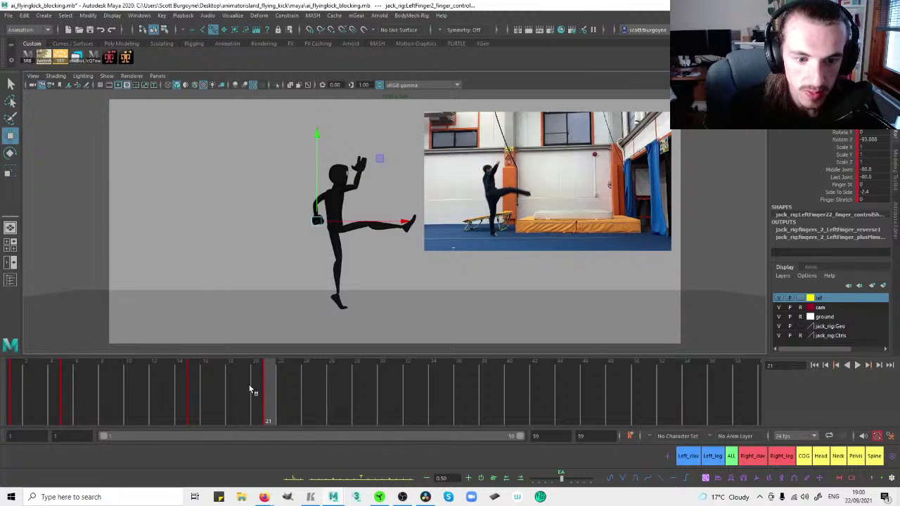
pyautogui.moveTo(297, 393); pyautogui.dragTo(751, 385)
pyautogui.moveTo(464, 384); pyautogui.dragTo(7, 388)
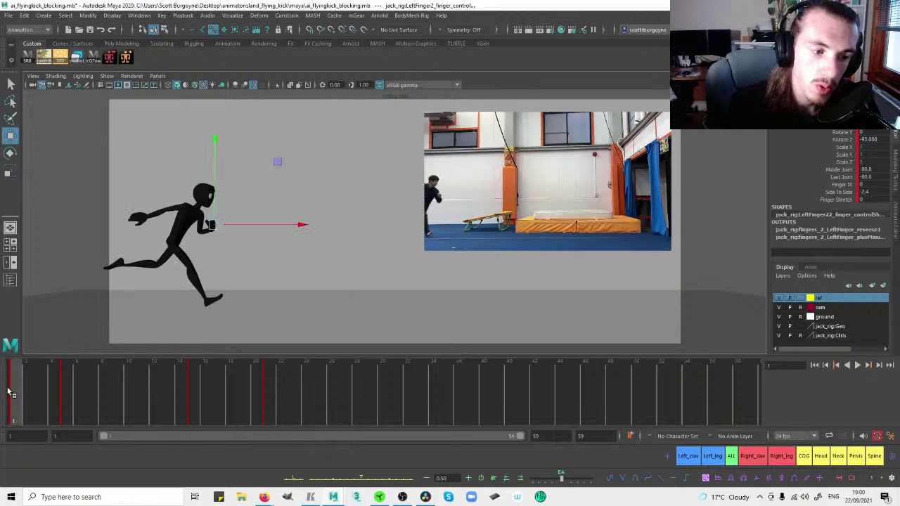
pyautogui.press('.')
pyautogui.click(129, 386)
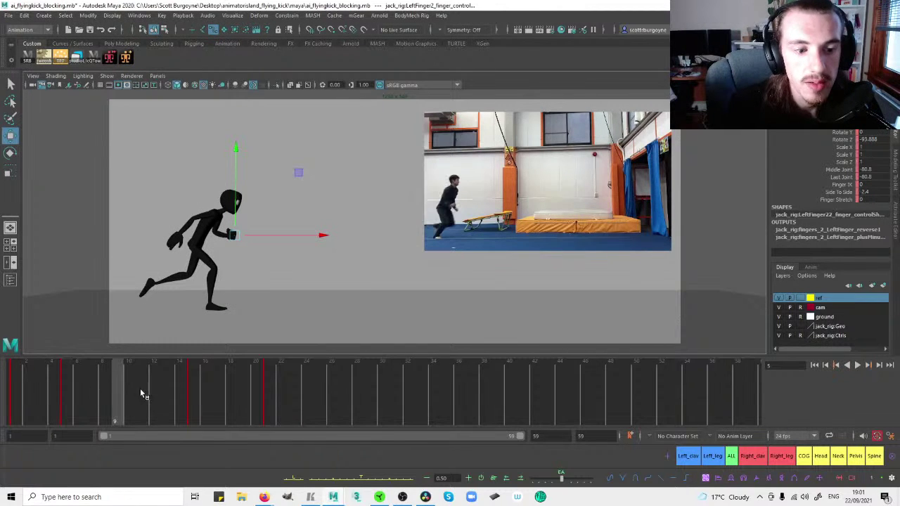
pyautogui.moveTo(183, 391); pyautogui.dragTo(268, 389)
pyautogui.click(313, 256)
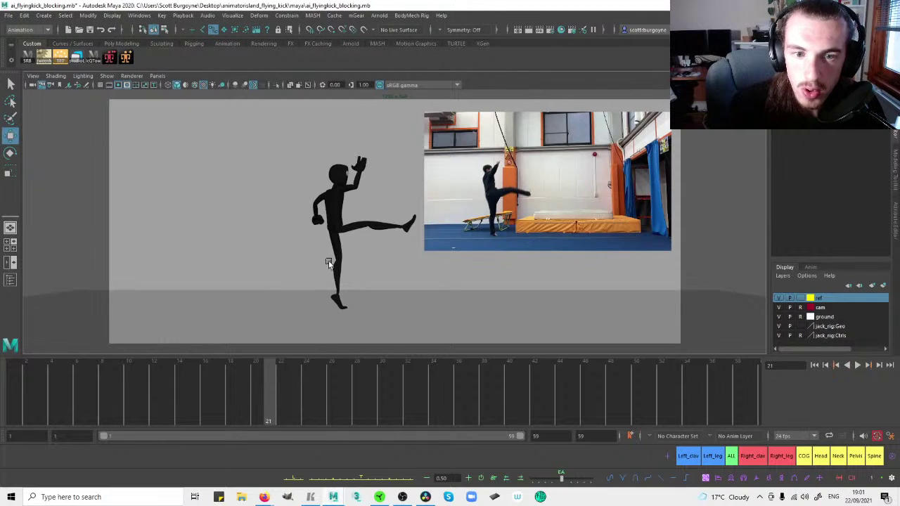
pyautogui.click(26, 396)
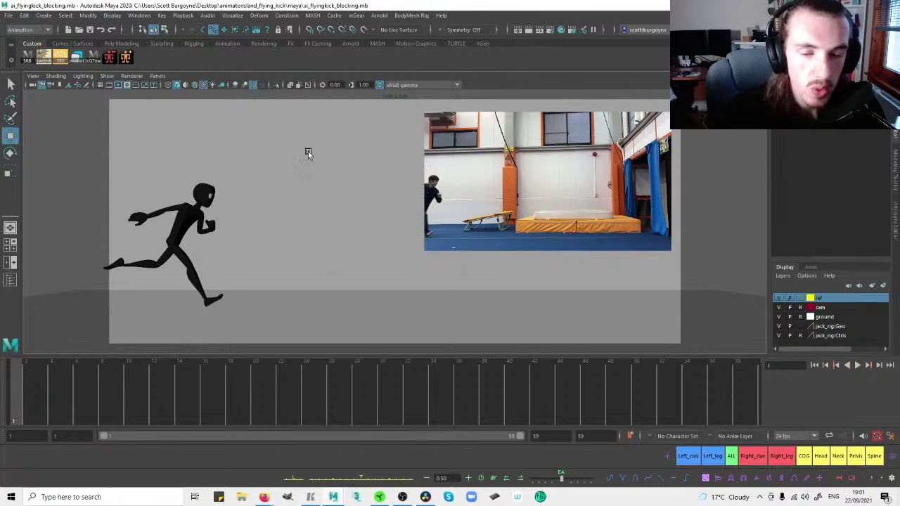
# Hide the ref and cam display layers and restore the side-by-side layout of perspective and shot camera views.
pyautogui.click(781, 308)
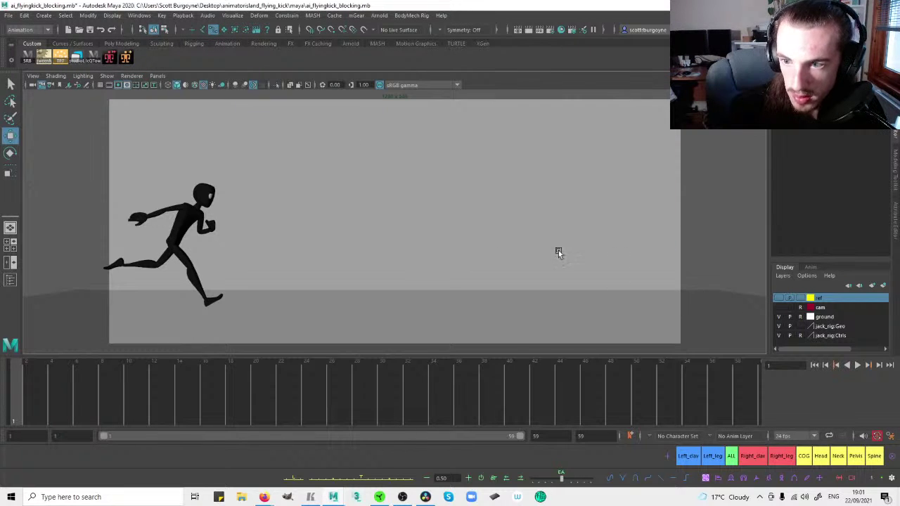
pyautogui.press('space')
pyautogui.scroll(1, 203, 195)
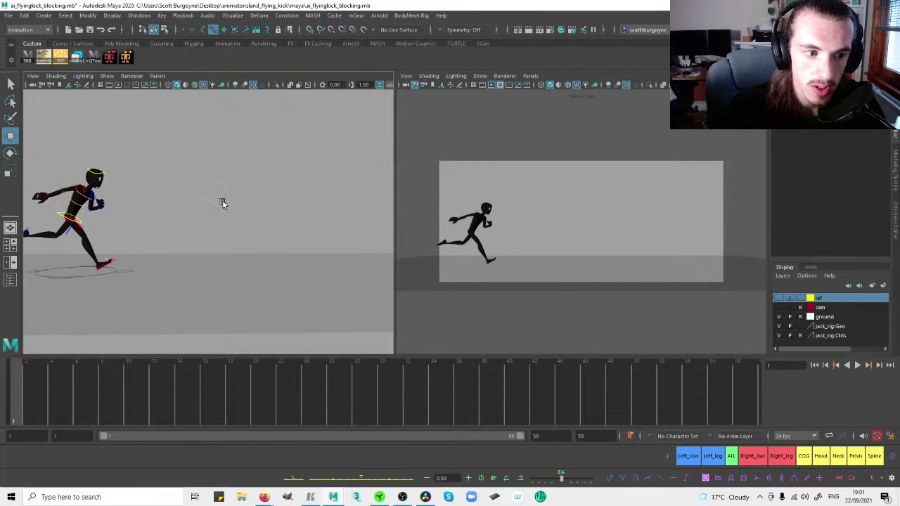
pyautogui.keyDown('alt'); pyautogui.moveTo(223, 201); pyautogui.dragTo(241, 214, button='middle'); pyautogui.keyUp('alt')
pyautogui.keyDown('alt'); pyautogui.moveTo(201, 227); pyautogui.dragTo(200, 230); pyautogui.keyUp('alt')
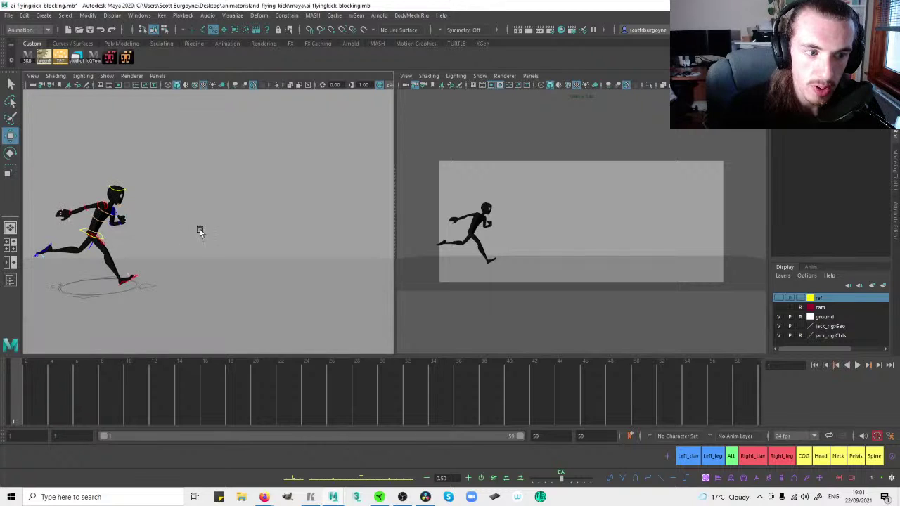
# Play the animation from frame 1 in the shot camera view without the reference, and rewind to the first frame.
pyautogui.moveTo(30, 383); pyautogui.dragTo(7, 377)
pyautogui.click(562, 219)
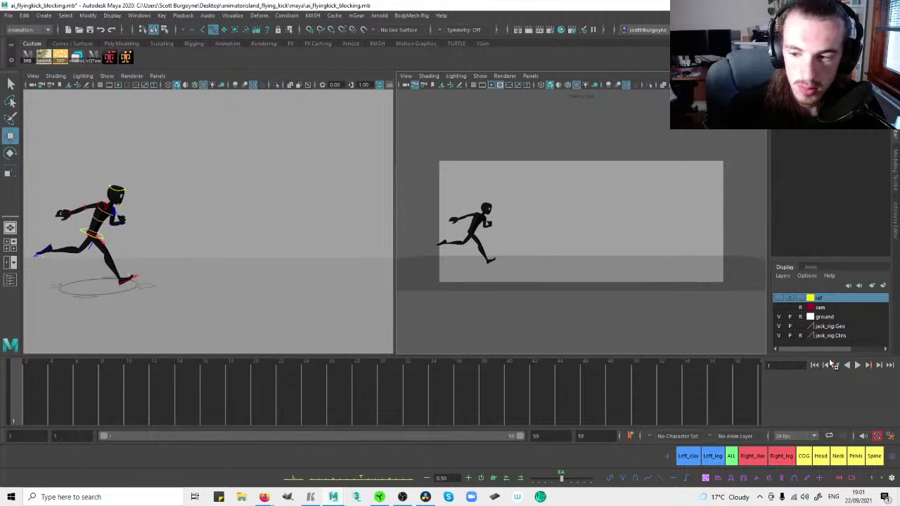
pyautogui.click(856, 366)
pyautogui.click(858, 365)
pyautogui.click(816, 366)
pyautogui.click(858, 367)
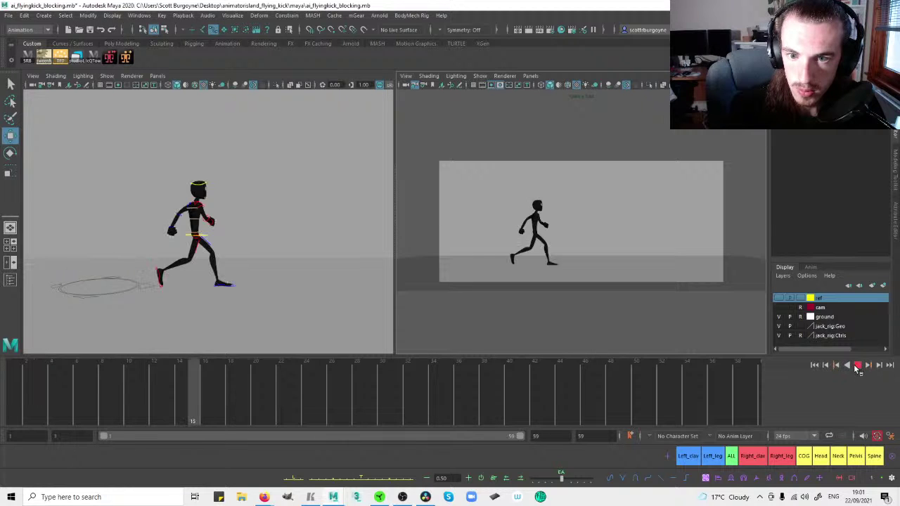
pyautogui.click(857, 366)
pyautogui.click(816, 366)
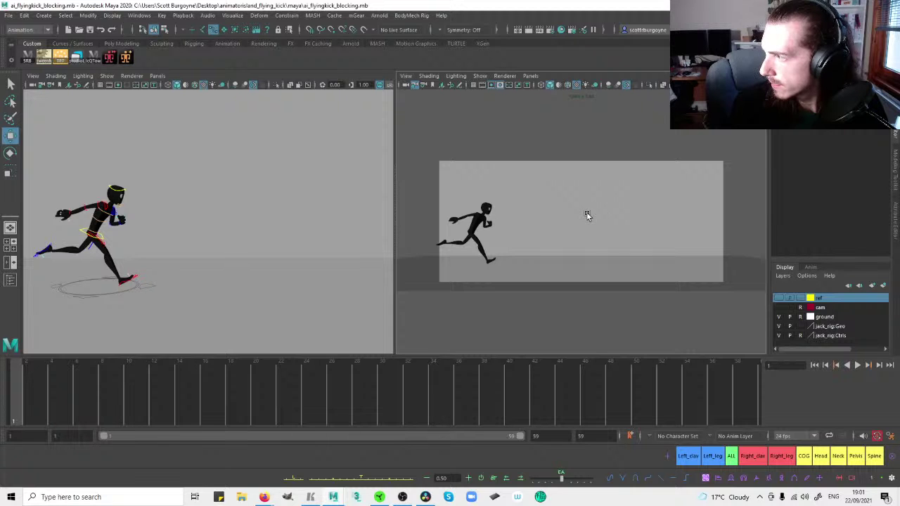
# Reframe the running figure in the perspective view and save the scene.
pyautogui.keyDown('alt'); pyautogui.moveTo(131, 199); pyautogui.dragTo(154, 198, button='right'); pyautogui.keyUp('alt')
pyautogui.keyDown('alt'); pyautogui.moveTo(154, 198); pyautogui.dragTo(168, 197, button='middle'); pyautogui.keyUp('alt')
pyautogui.hotkey('ctrl', 's')
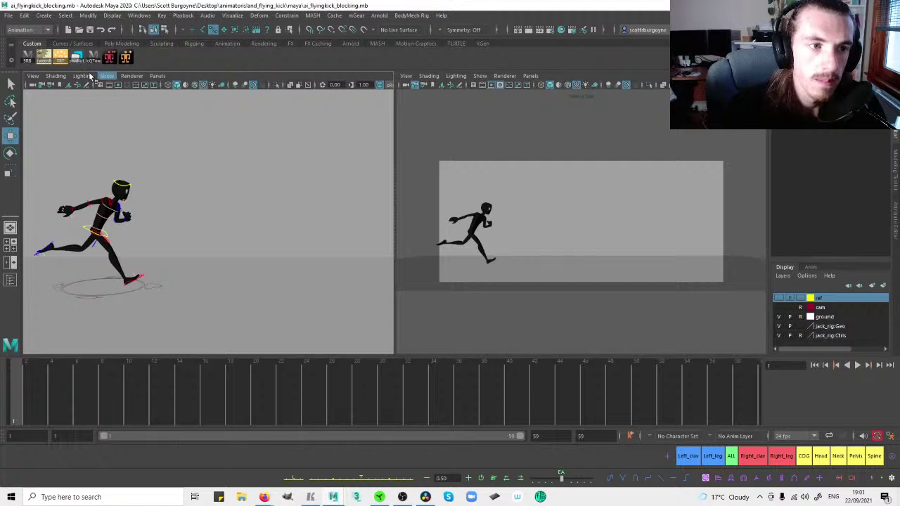
pyautogui.click(9, 14)
pyautogui.click(42, 55)
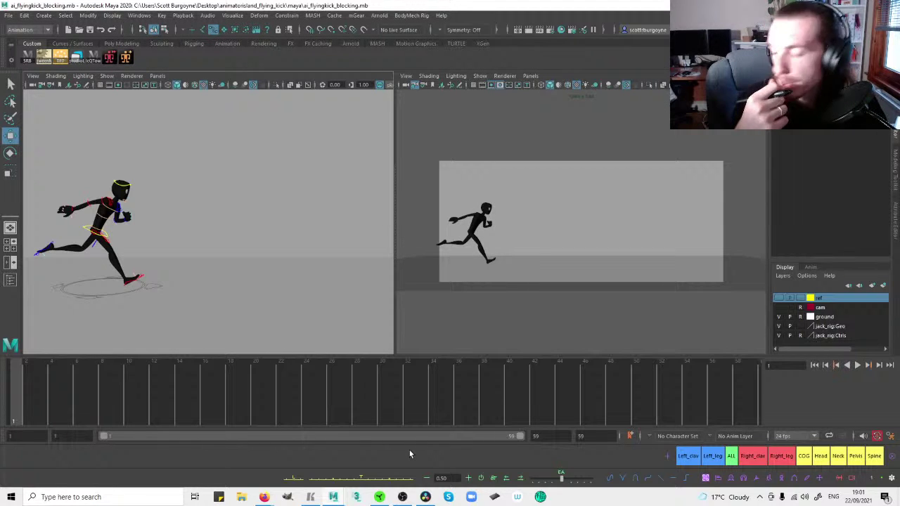
# Select all rig controls and flip back and forth through the key poses at frames 1, 5, 15 and 21, then deselect them.
pyautogui.keyDown('alt'); pyautogui.moveTo(232, 219); pyautogui.dragTo(233, 218, button='middle'); pyautogui.keyUp('alt')
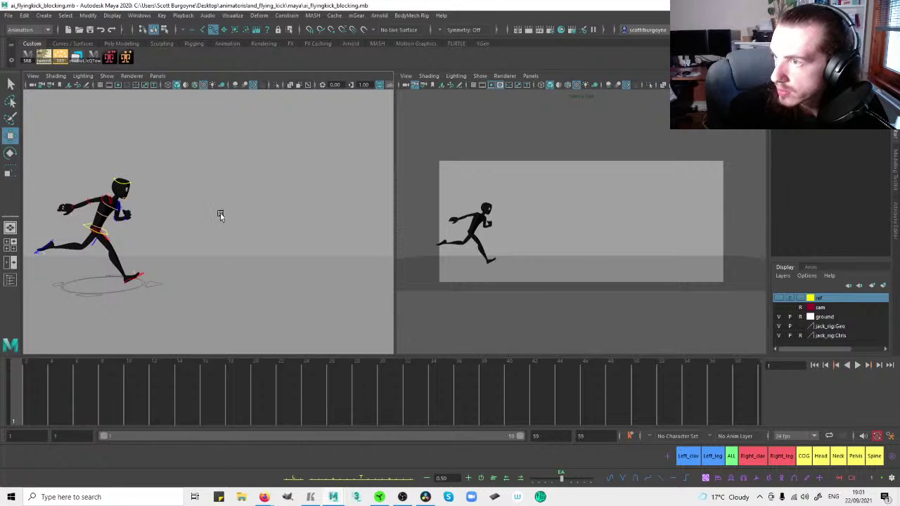
pyautogui.keyDown('alt'); pyautogui.moveTo(230, 223); pyautogui.dragTo(244, 229, button='right'); pyautogui.keyUp('alt')
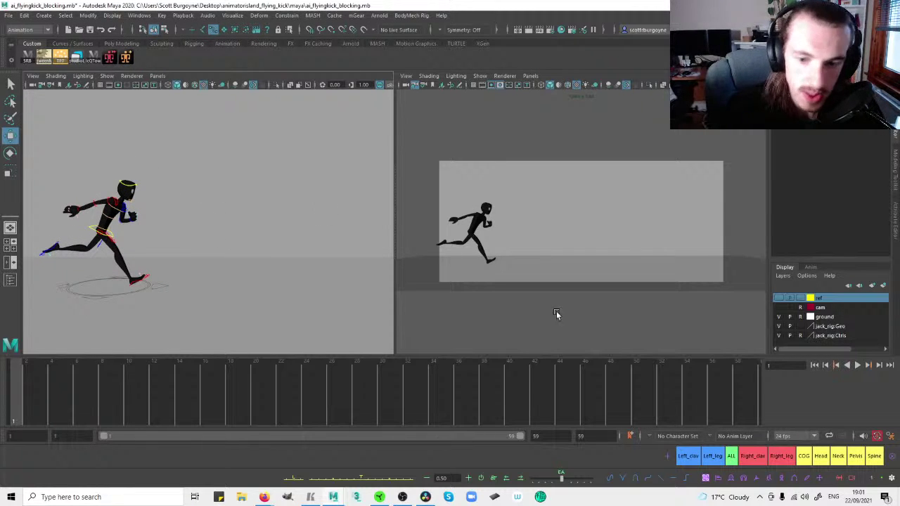
pyautogui.click(732, 457)
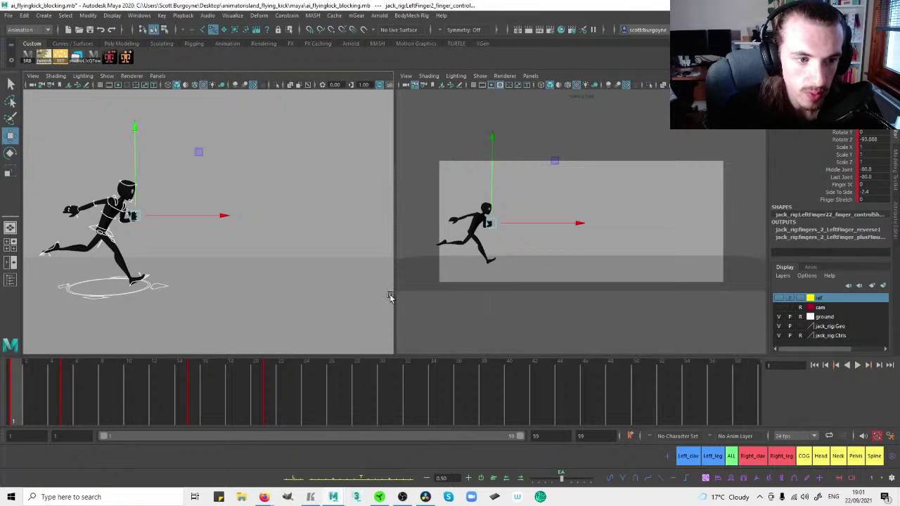
pyautogui.press(',')
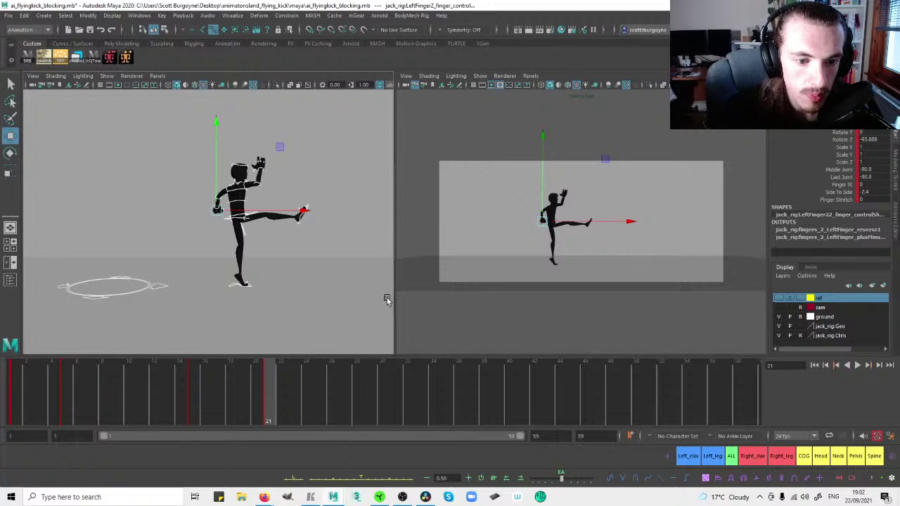
pyautogui.press(',')
pyautogui.press(',')
pyautogui.press(',')
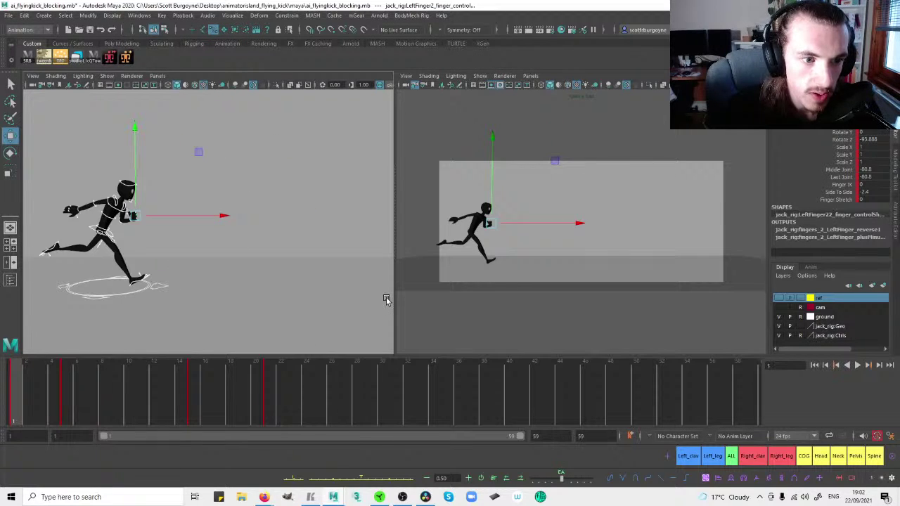
pyautogui.press('.')
pyautogui.press('.')
pyautogui.press('.')
pyautogui.press(',')
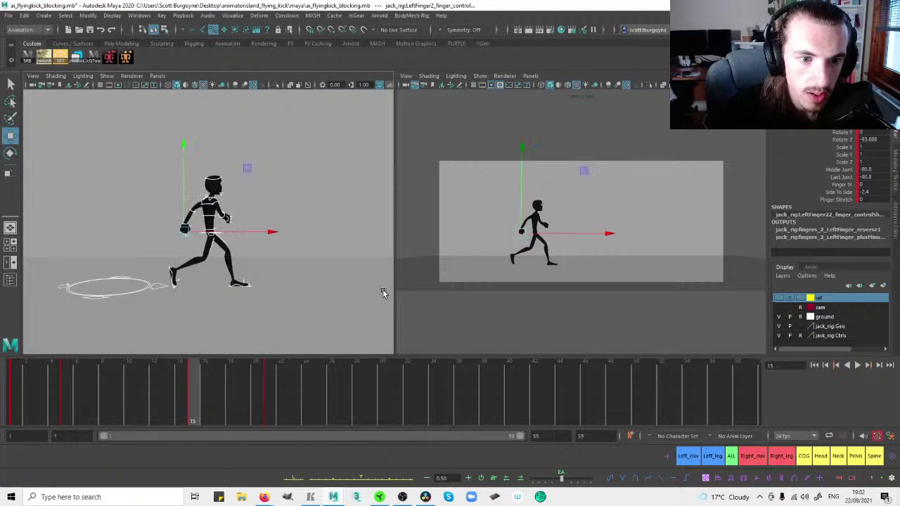
pyautogui.press(',')
pyautogui.press(',')
pyautogui.click(301, 226)
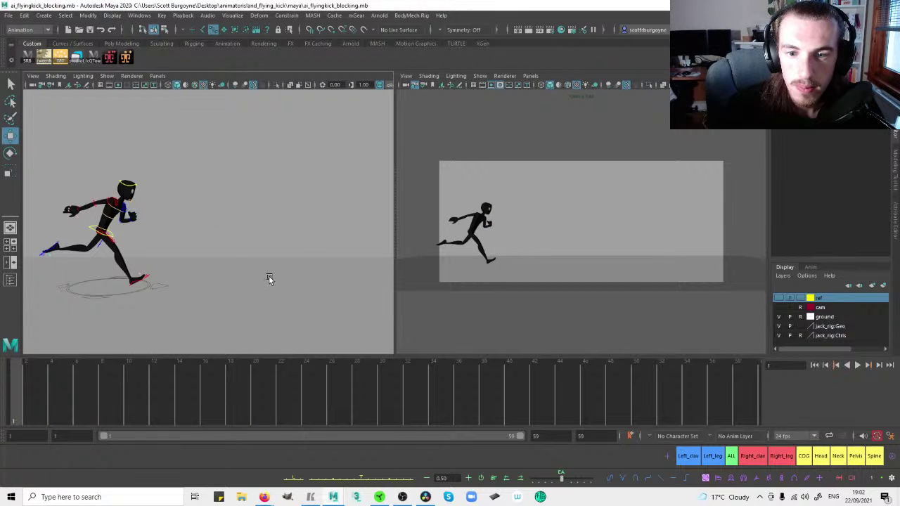